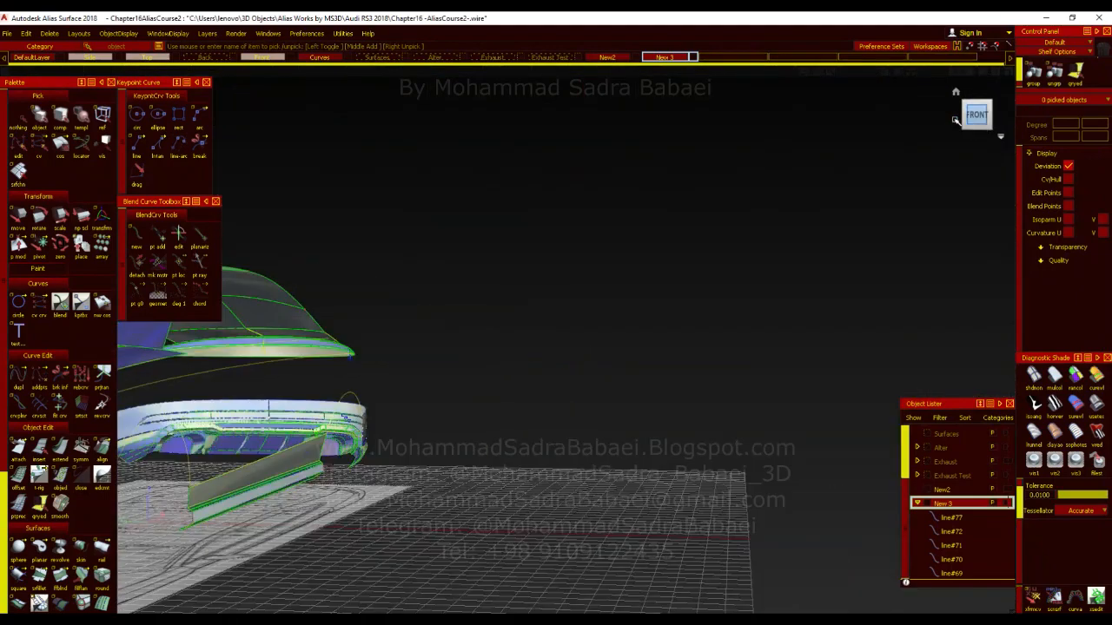
Examine the fender curves beside the hood and windshield against the front-view blueprint.
scroll(595, 369, up, 5)
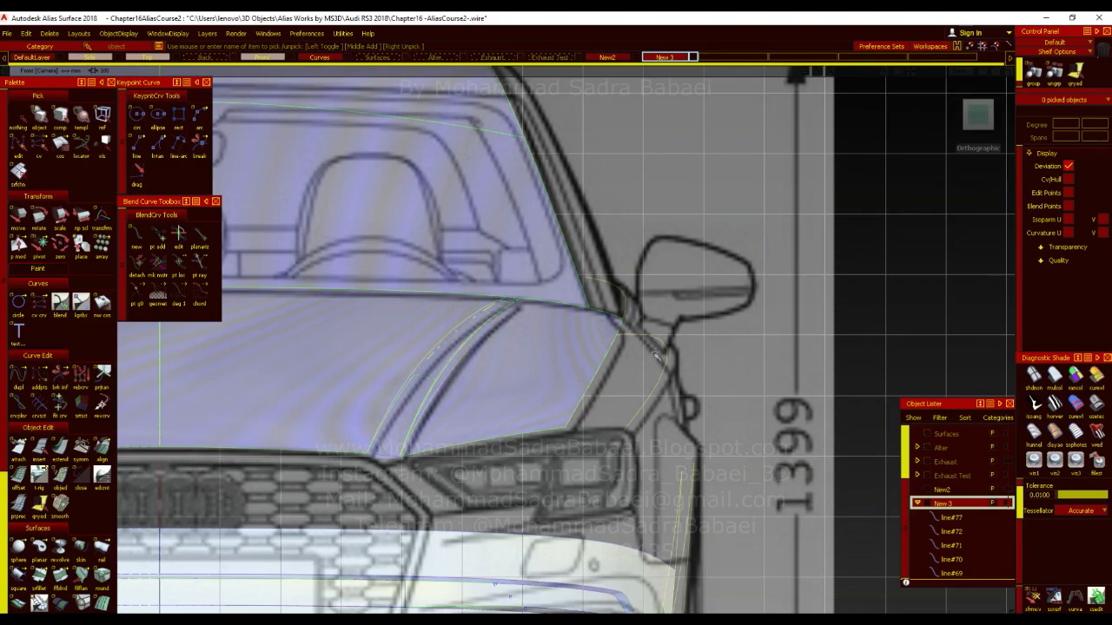
scroll(656, 353, down, 5)
scroll(690, 387, up, 3)
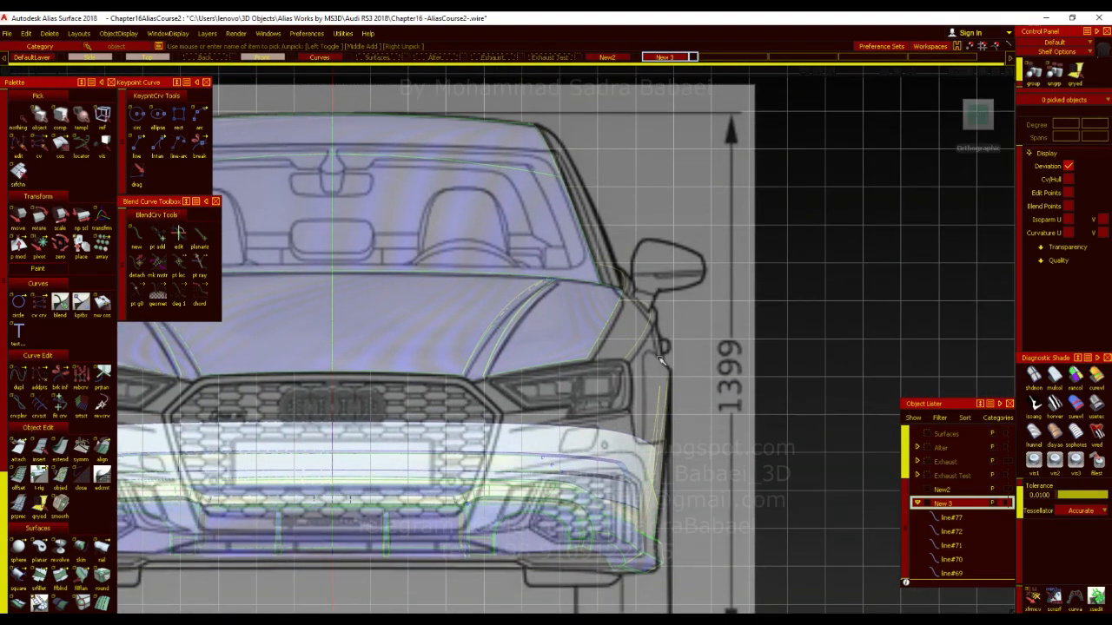
key(shift+alt)
scroll(589, 244, up, 3)
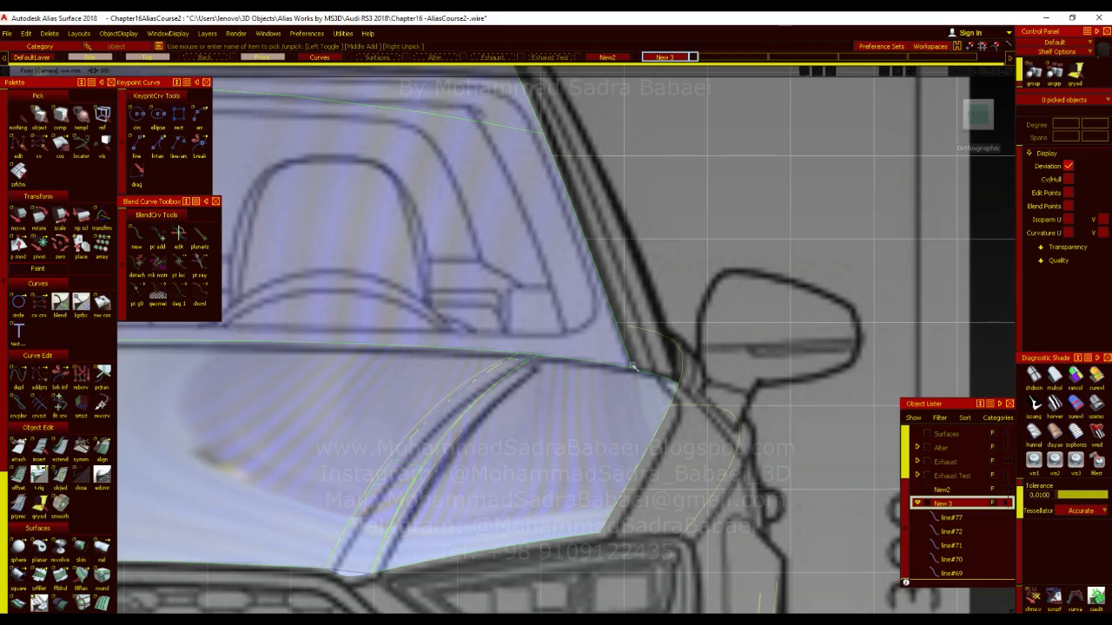
scroll(632, 367, down, 5)
scroll(632, 307, up, 2)
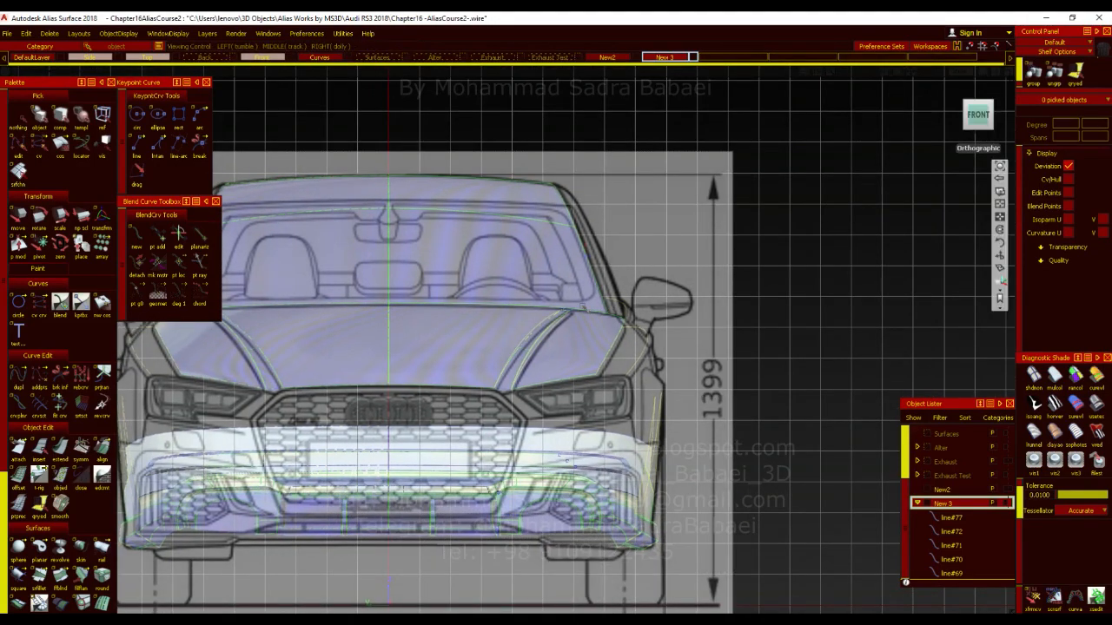
alt+shift+middle_drag(617, 365, 607, 391)
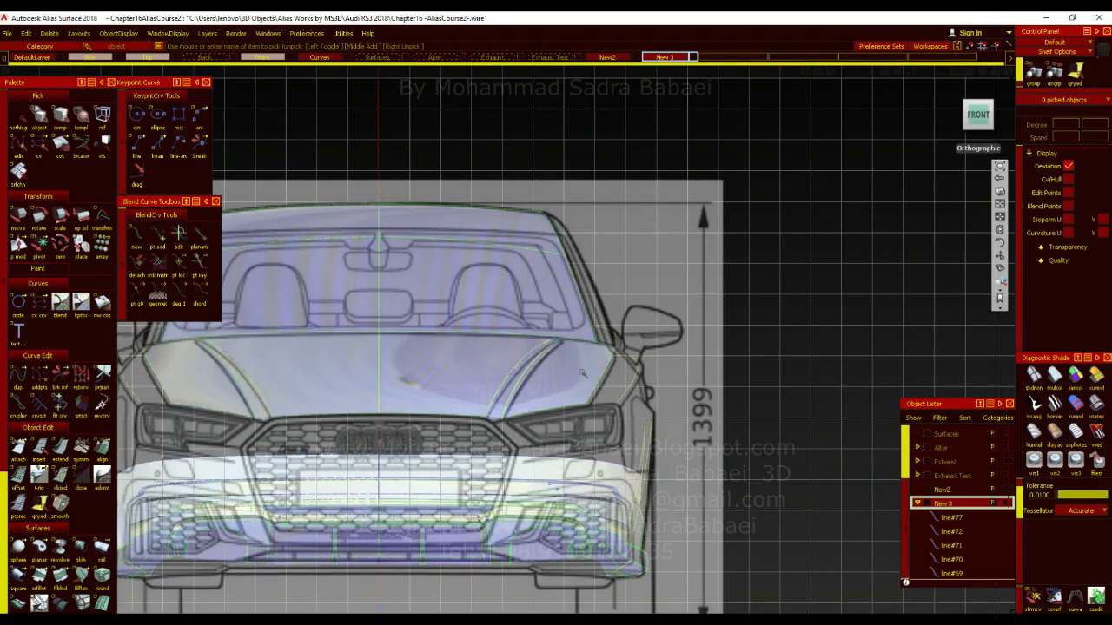
scroll(573, 371, up, 2)
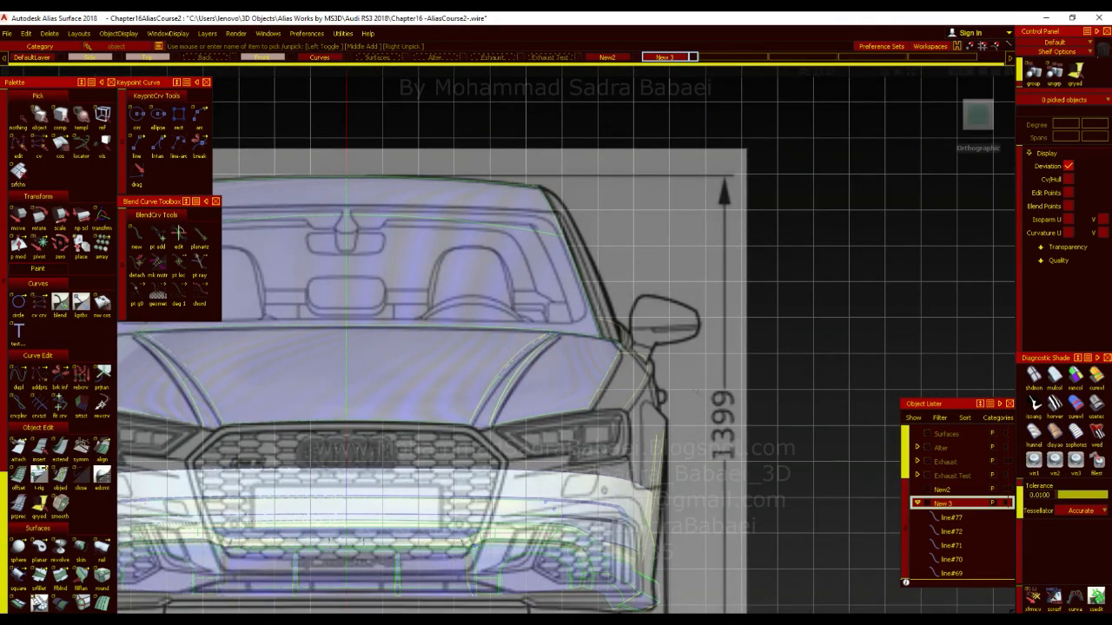
alt+shift+middle_drag(626, 390, 624, 350)
alt+shift+scroll(624, 350, down, 2)
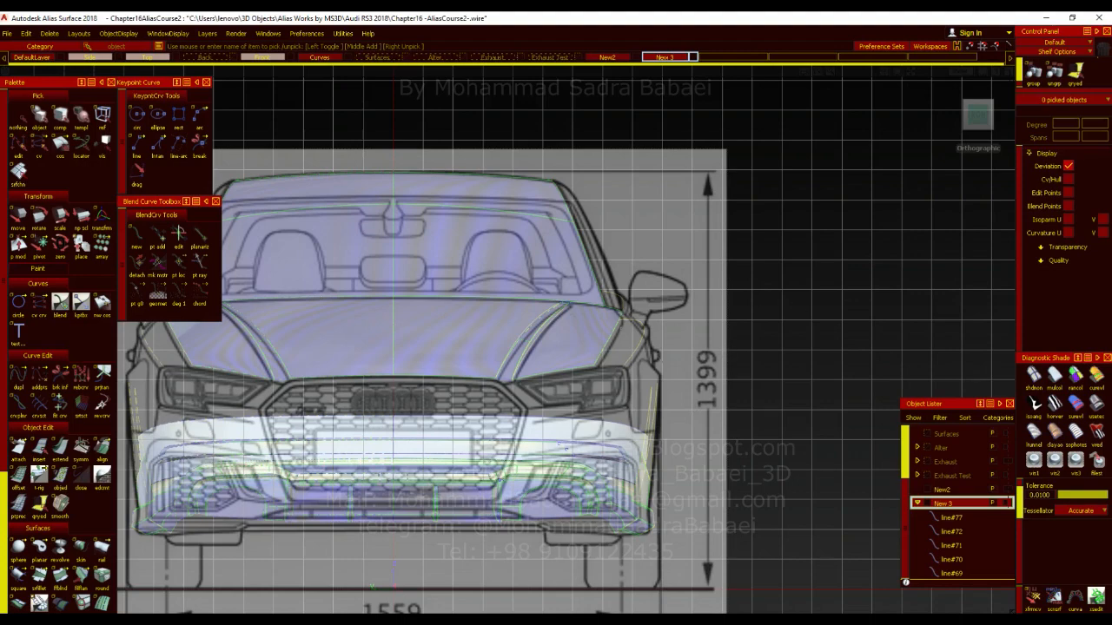
scroll(806, 371, up, 3)
scroll(799, 373, down, 4)
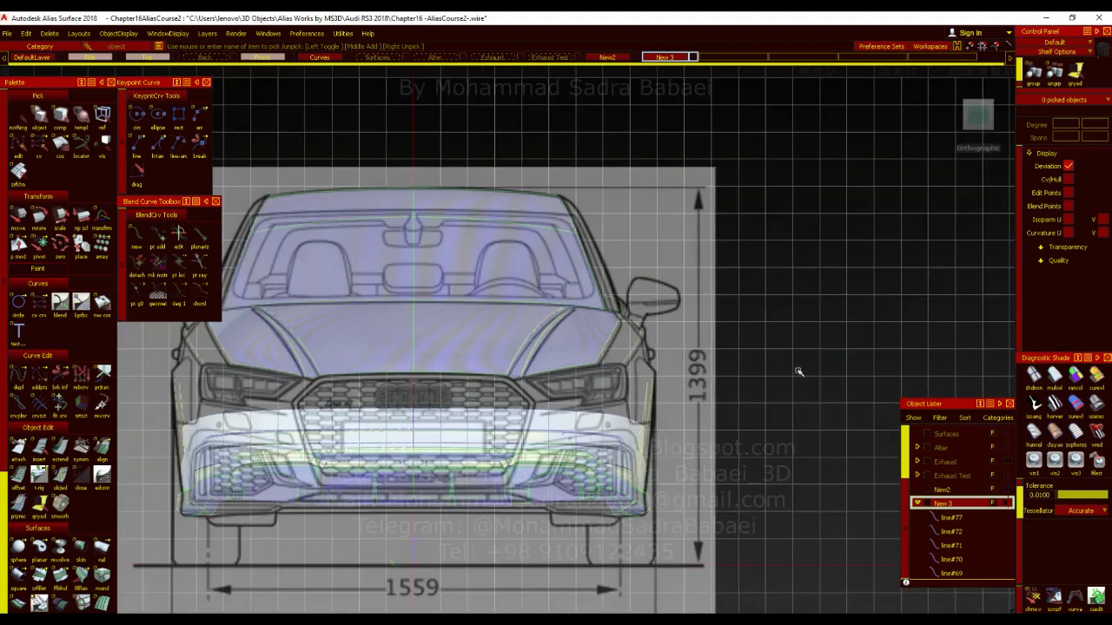
scroll(799, 373, up, 4)
scroll(784, 350, down, 1)
Compare the hood's side edge and the shoulder curve with the front and left-view blueprints, ending in the left view.
mouse_move(996, 114)
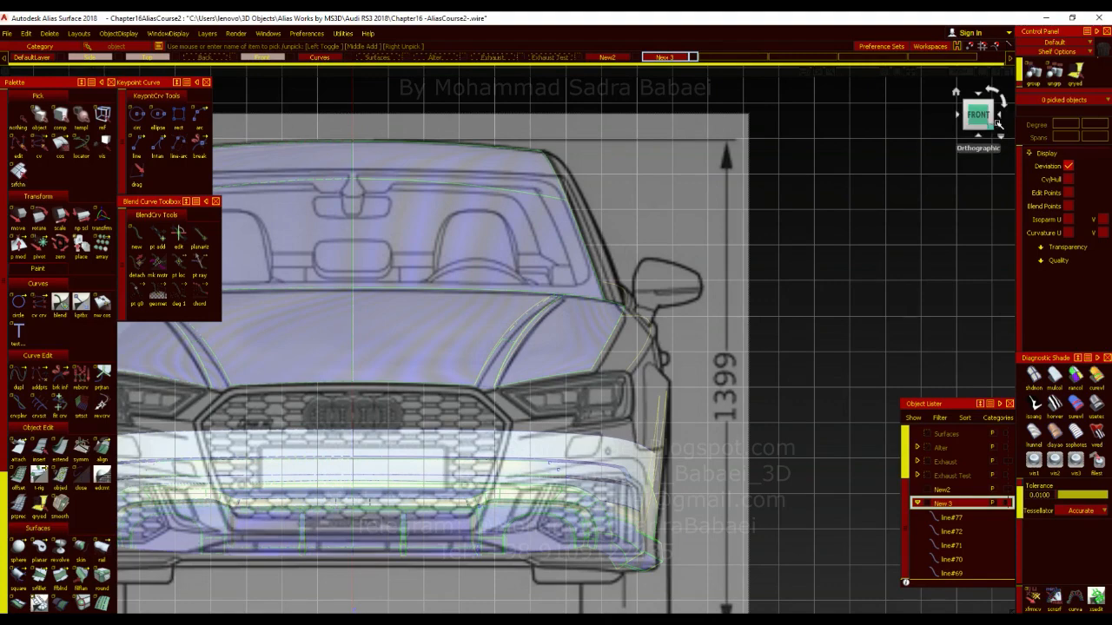
click(998, 113)
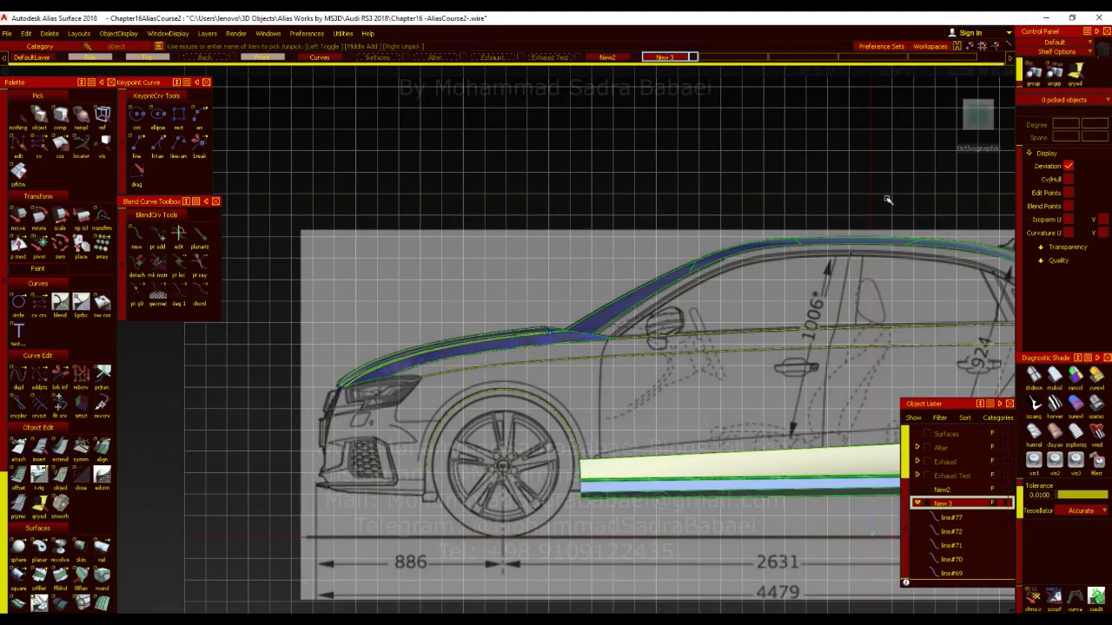
click(957, 116)
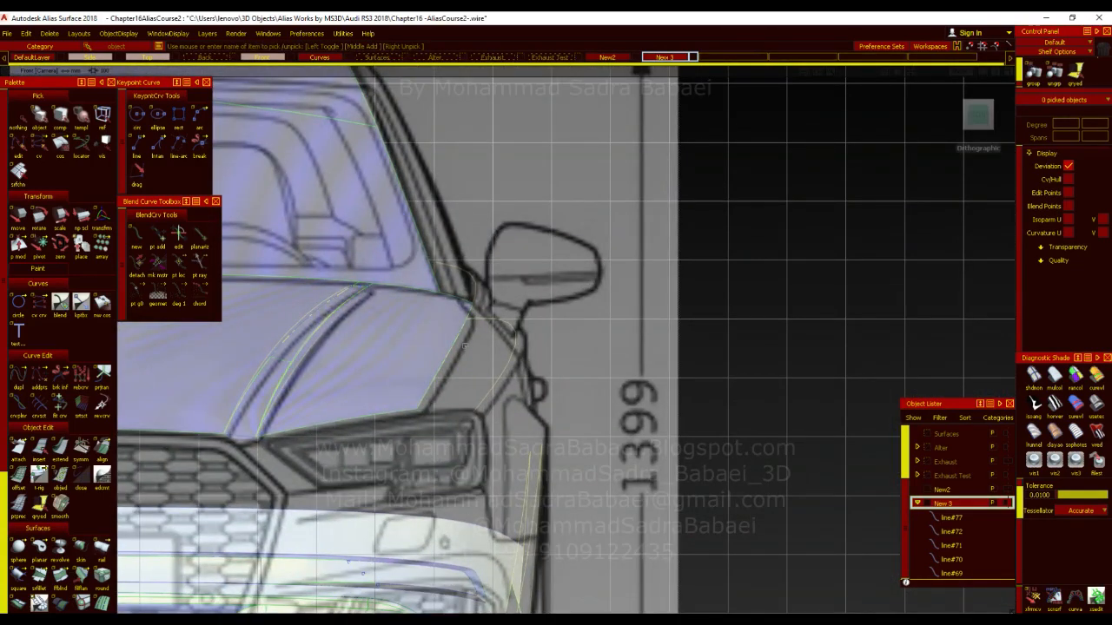
mouse_move(1000, 120)
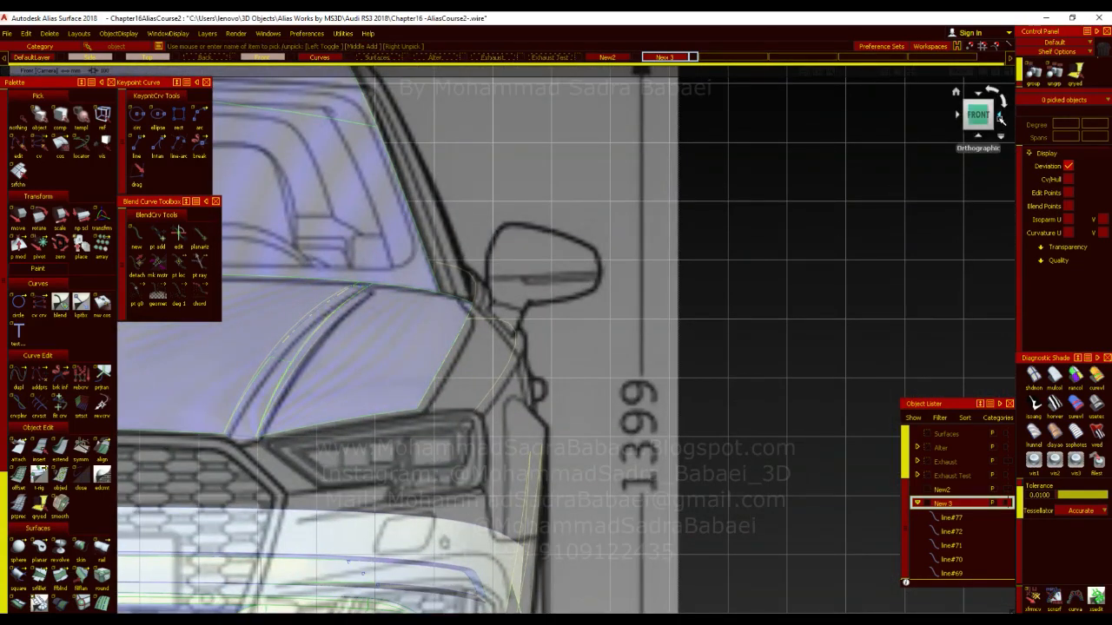
click(1001, 120)
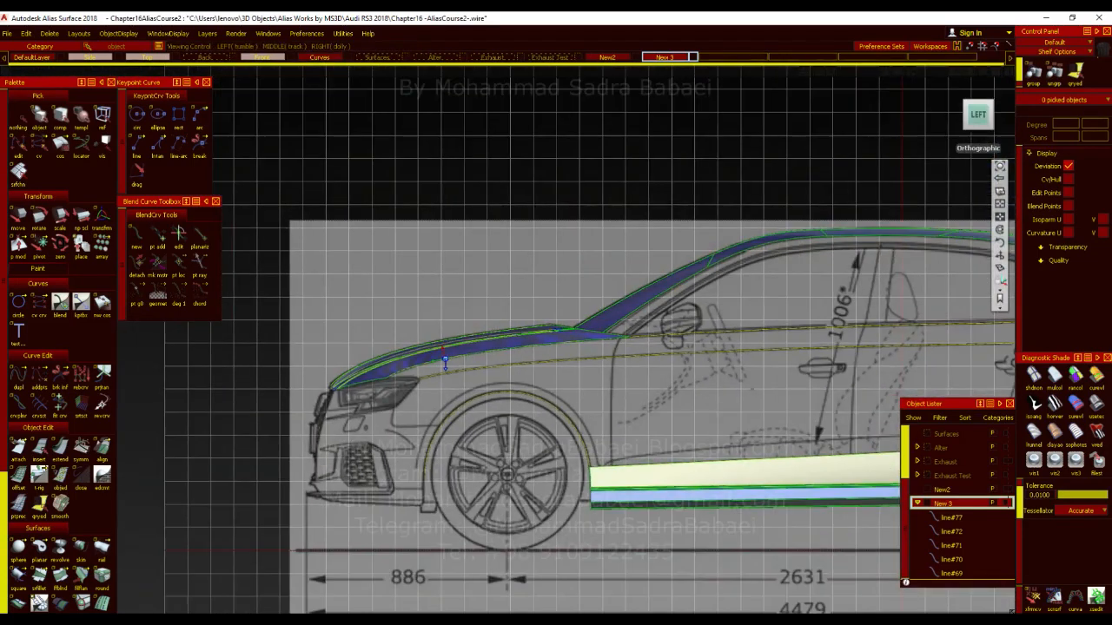
alt+shift+right_drag(470, 448, 485, 323)
Switch to the Photos app and examine the car's shoulder line in the two rear three-quarter reference photos.
key(alt+Tab)
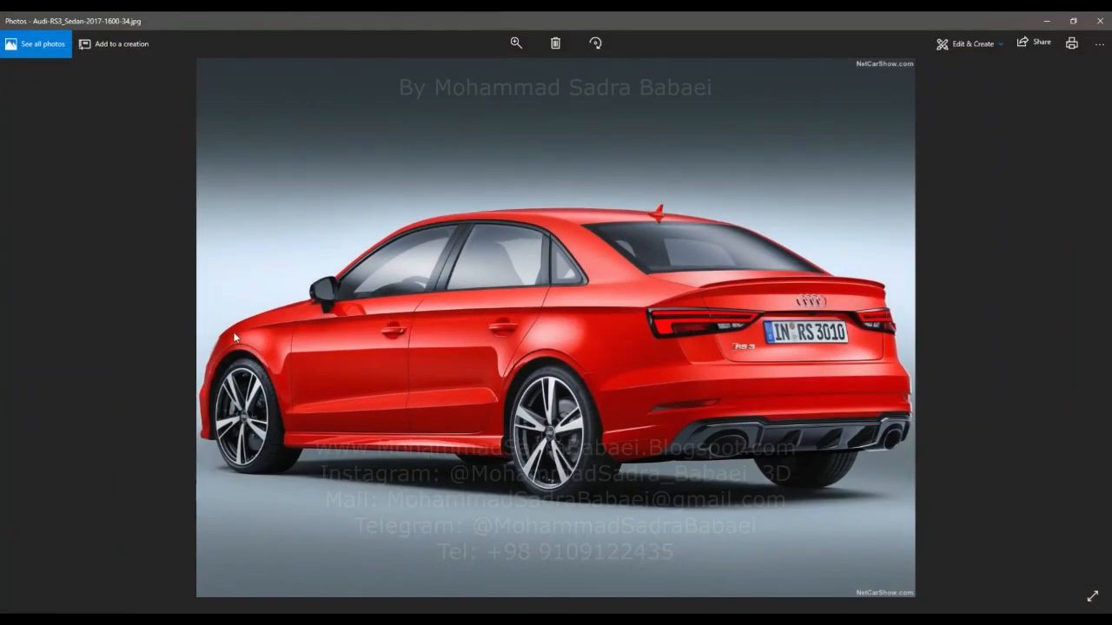
scroll(234, 337, up, 3)
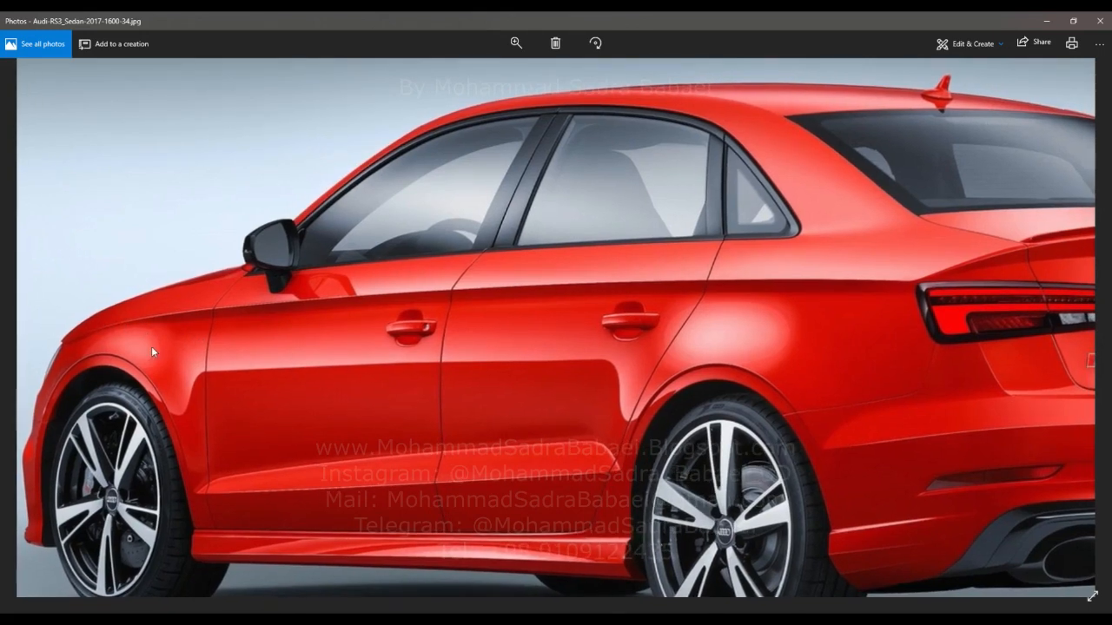
double_click(396, 322)
key(Left)
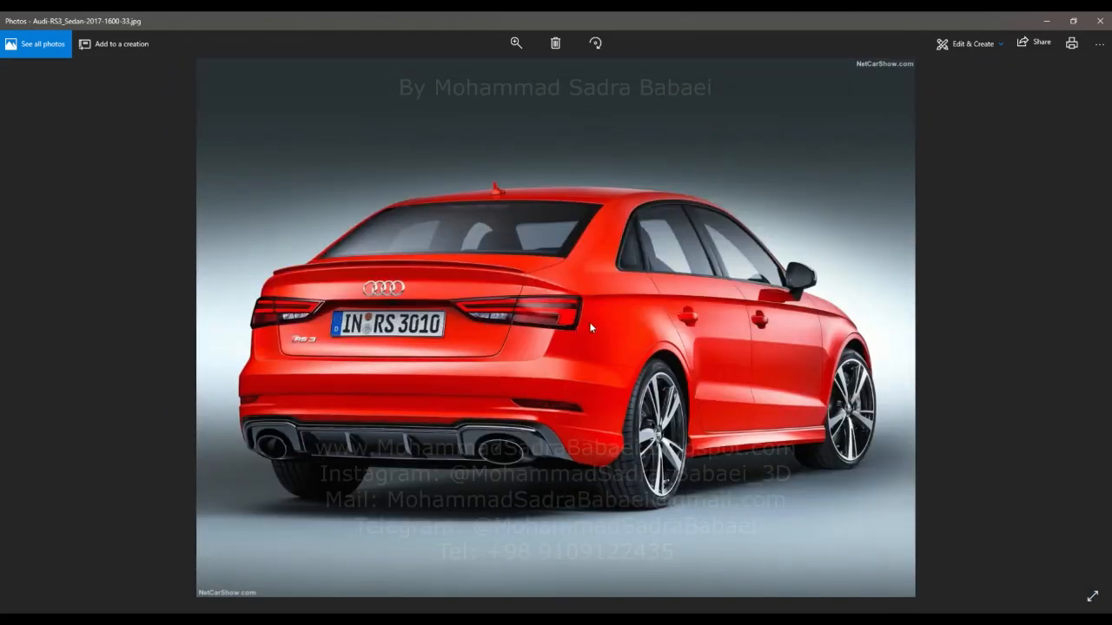
key(Right)
key(Left)
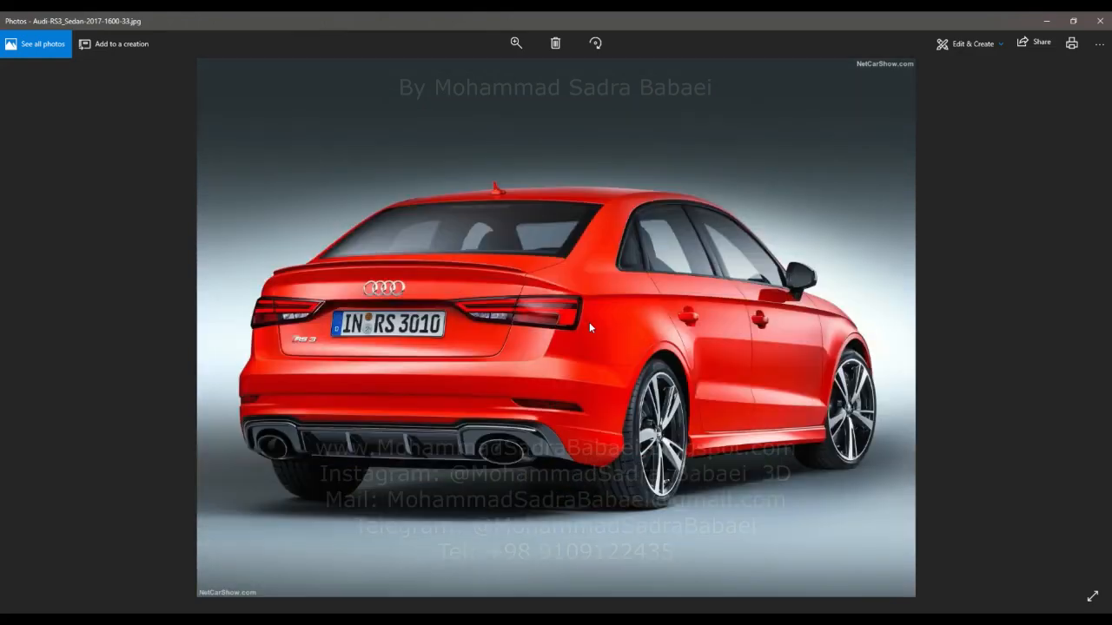
scroll(653, 294, up, 3)
scroll(653, 295, up, 2)
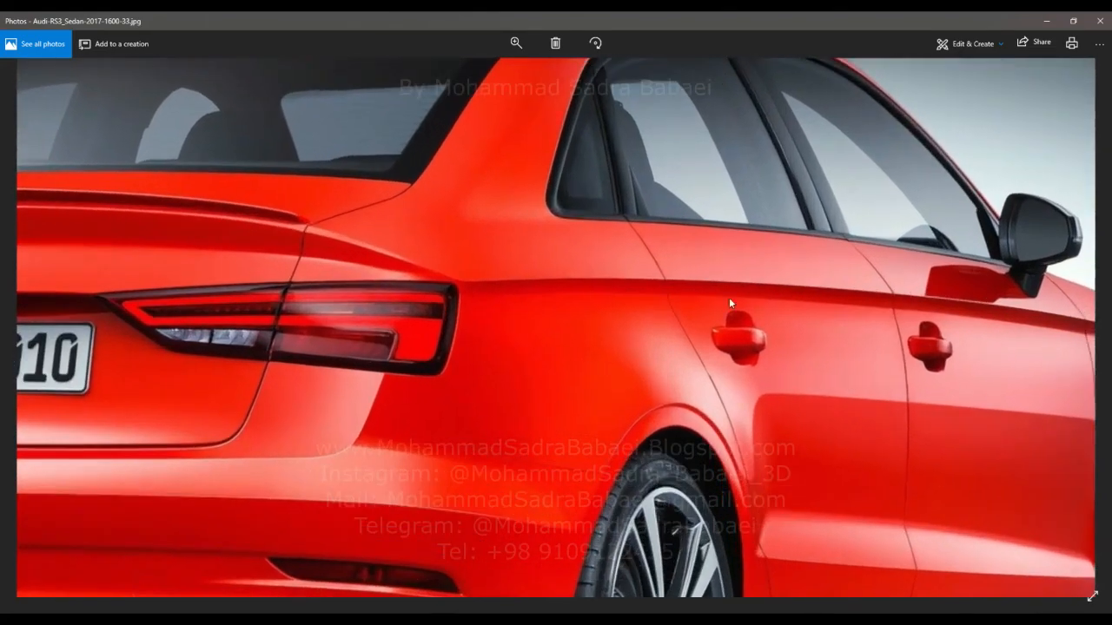
drag(823, 356, 593, 401)
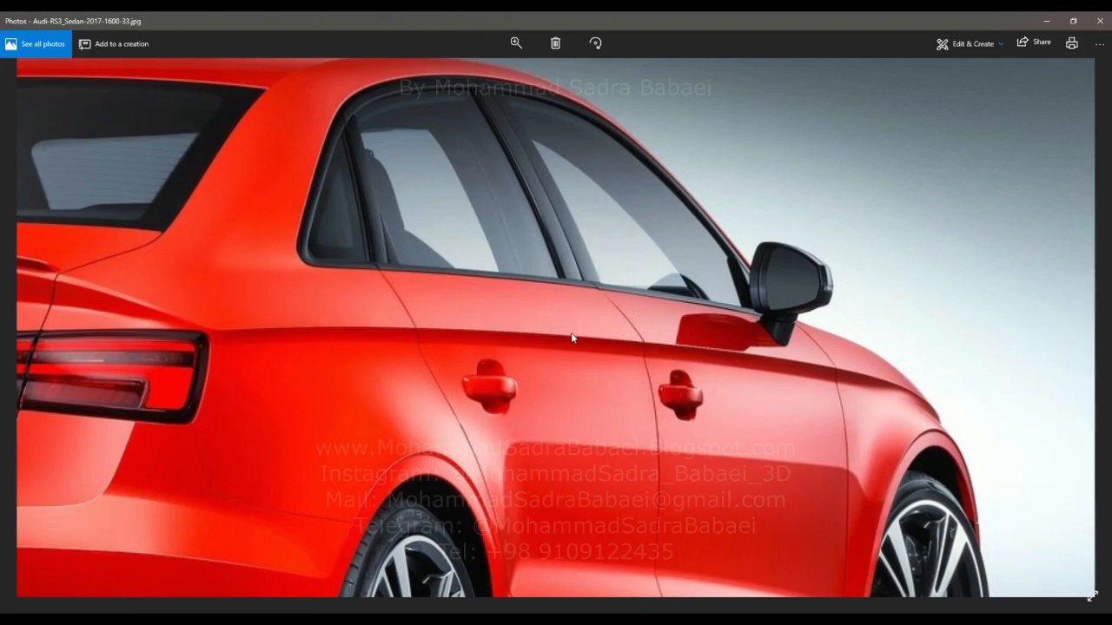
Examine the front fender between hood, headlight and door in the front three-quarter photo, and return to Alias.
scroll(572, 338, up, 3)
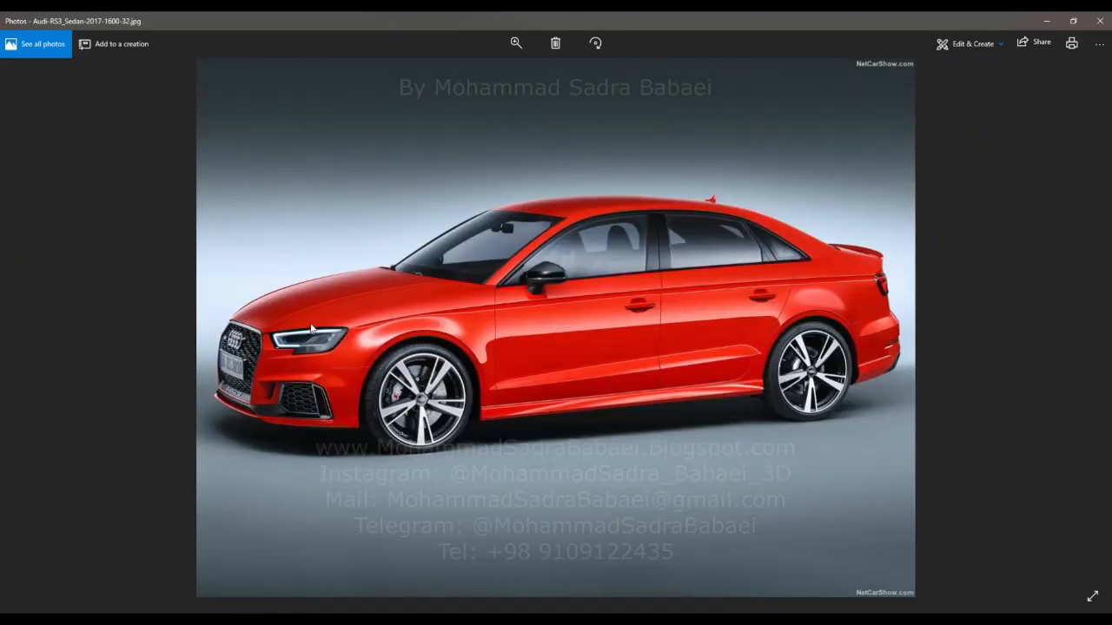
ctrl+scroll(313, 326, up, 5)
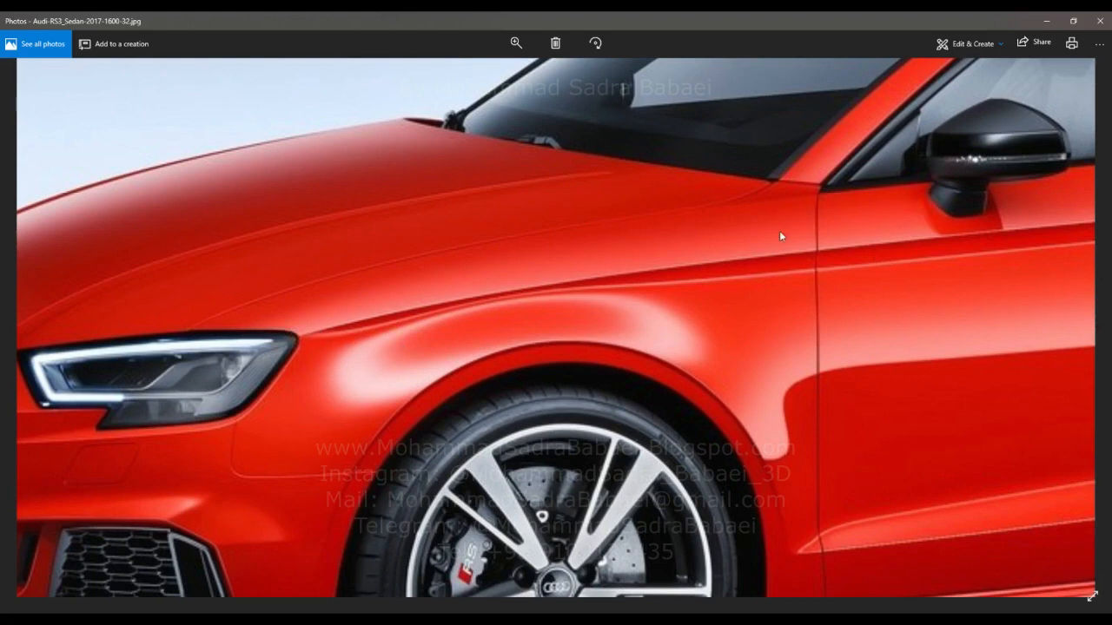
key(alt+shift)
drag(373, 265, 520, 260)
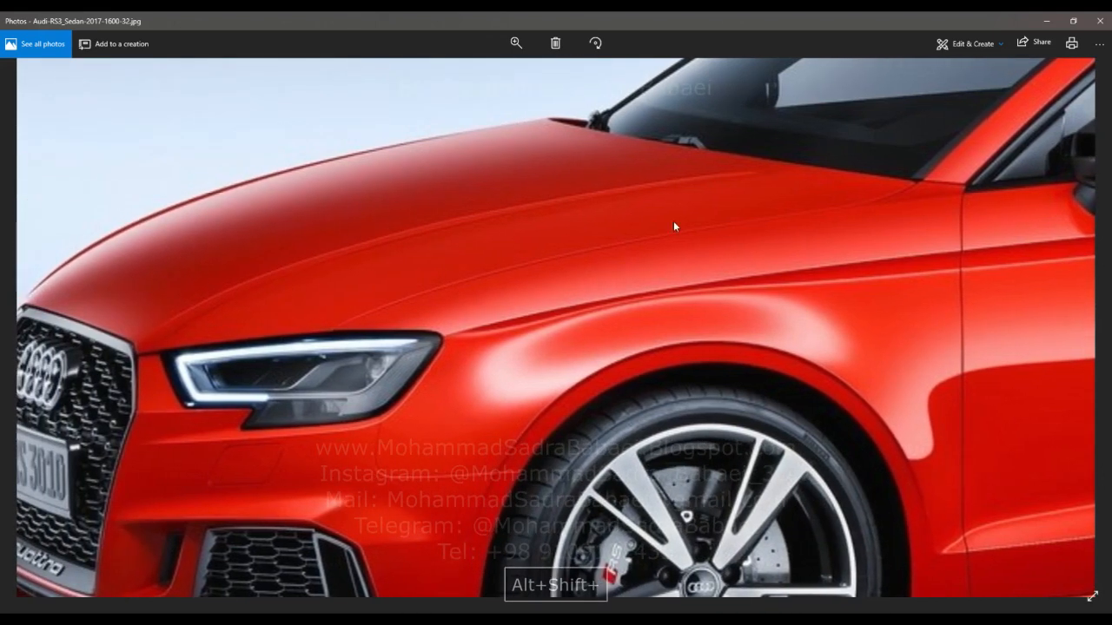
click(1043, 17)
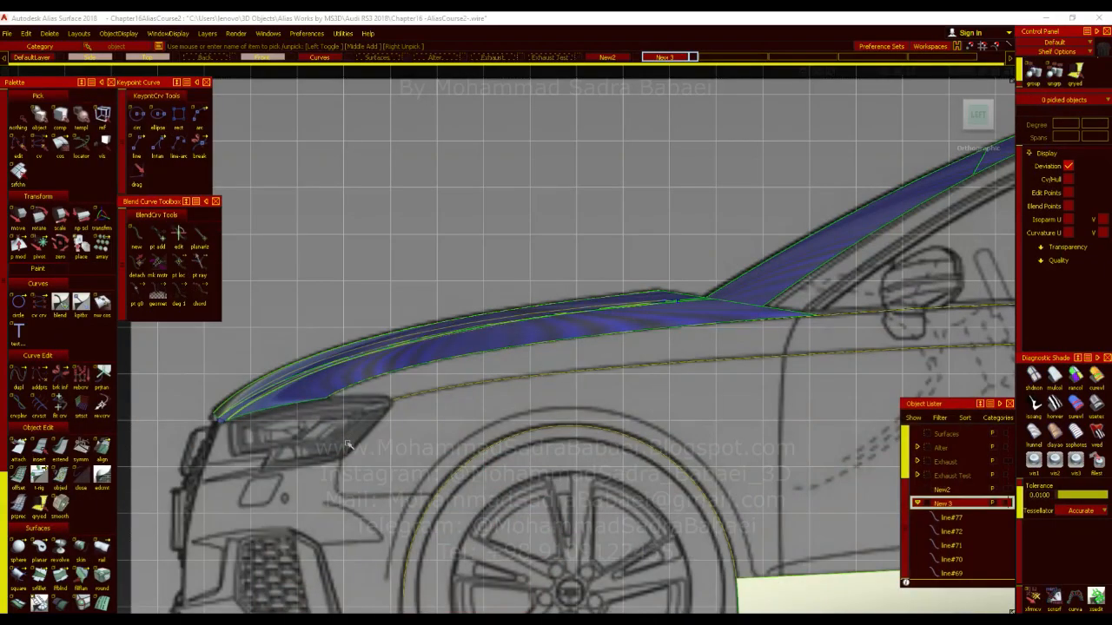
Draw a line from the hood surface's corner at the headlight to the shoulder curve's front end, and show its CVs and hull.
scroll(391, 404, up, 5)
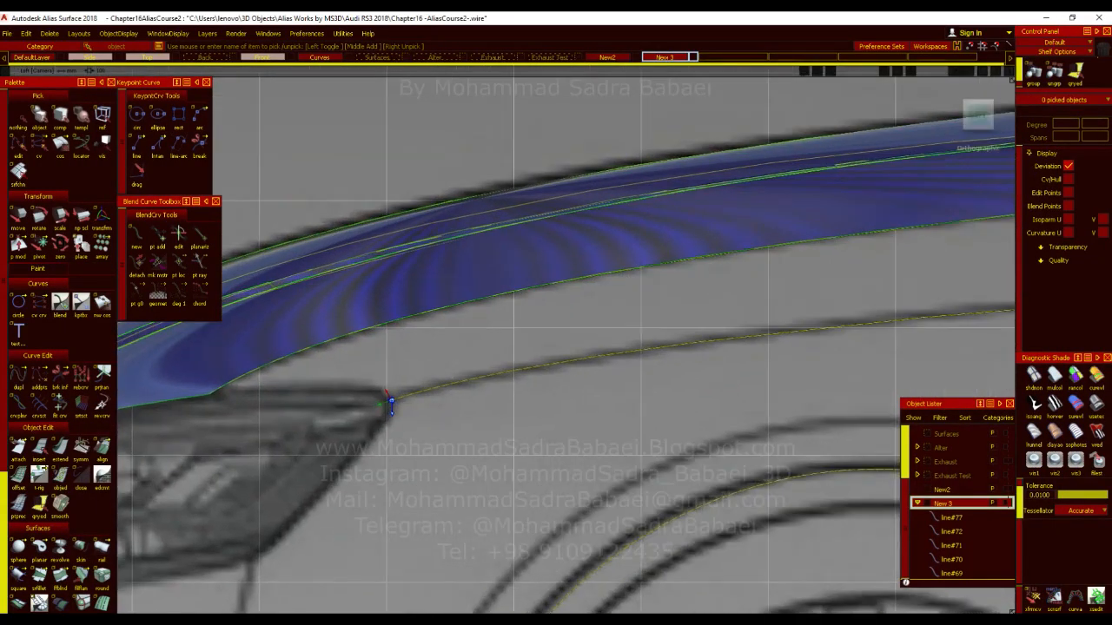
scroll(533, 376, down, 2)
click(138, 146)
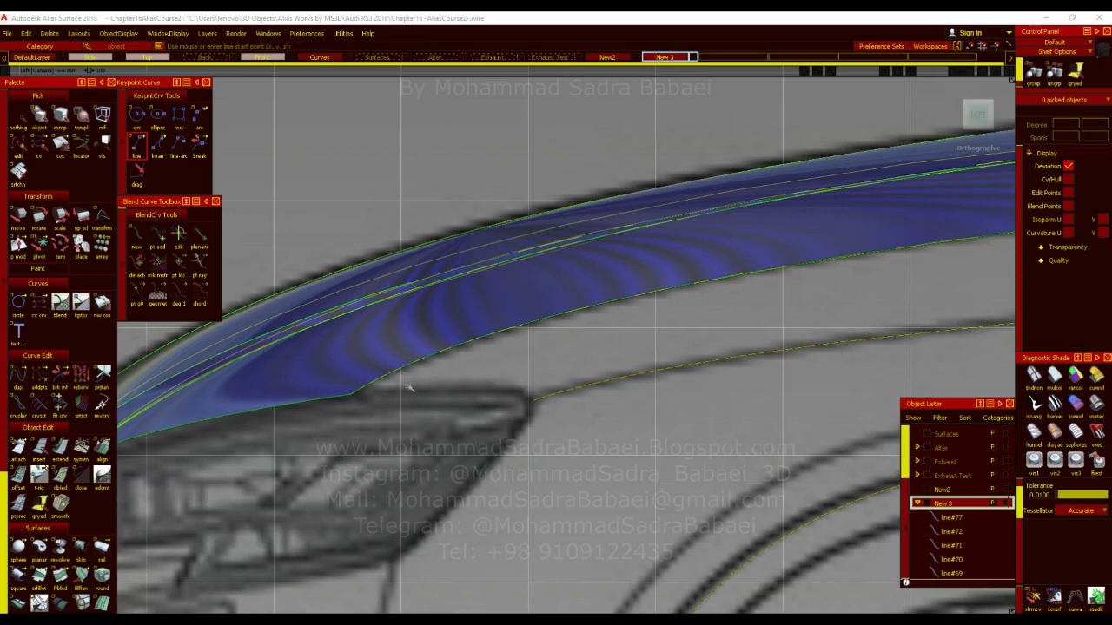
click(349, 394)
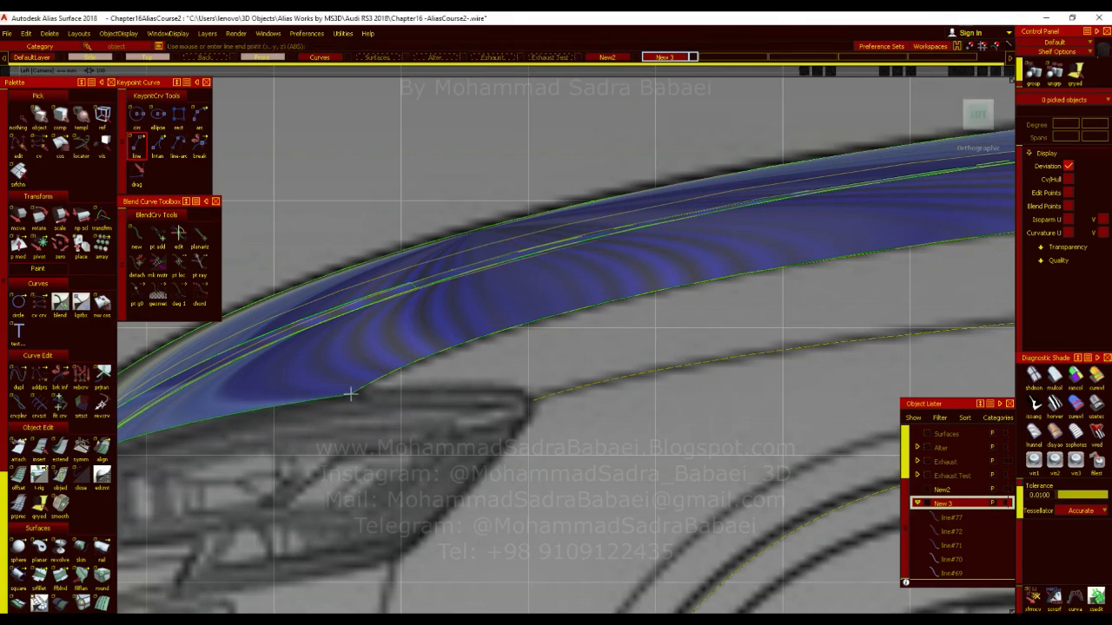
key(Delete)
click(348, 395)
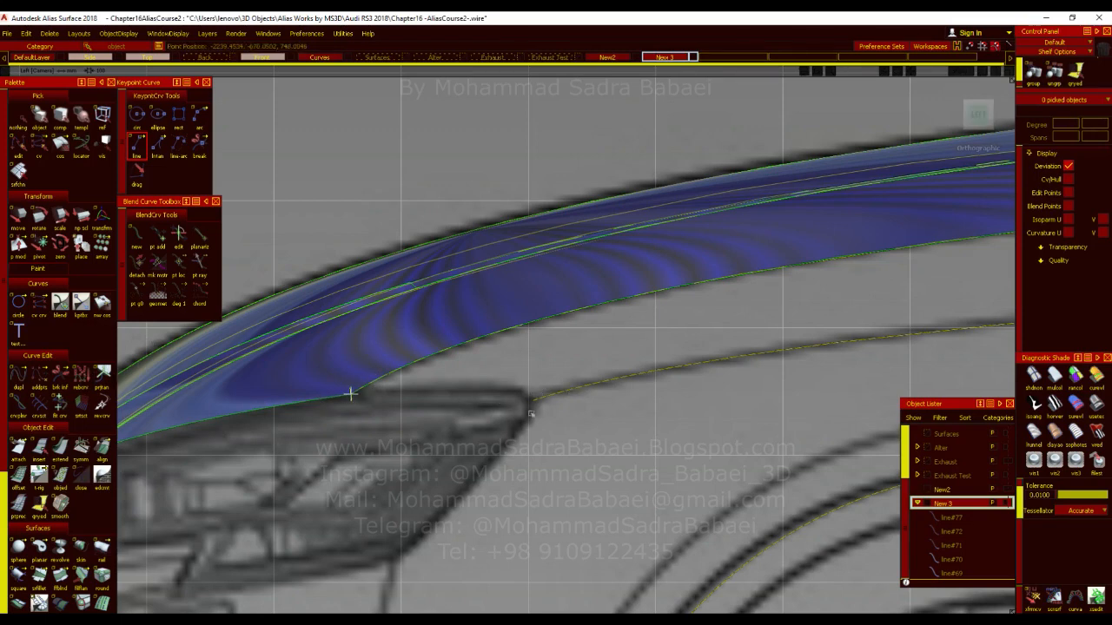
click(533, 399)
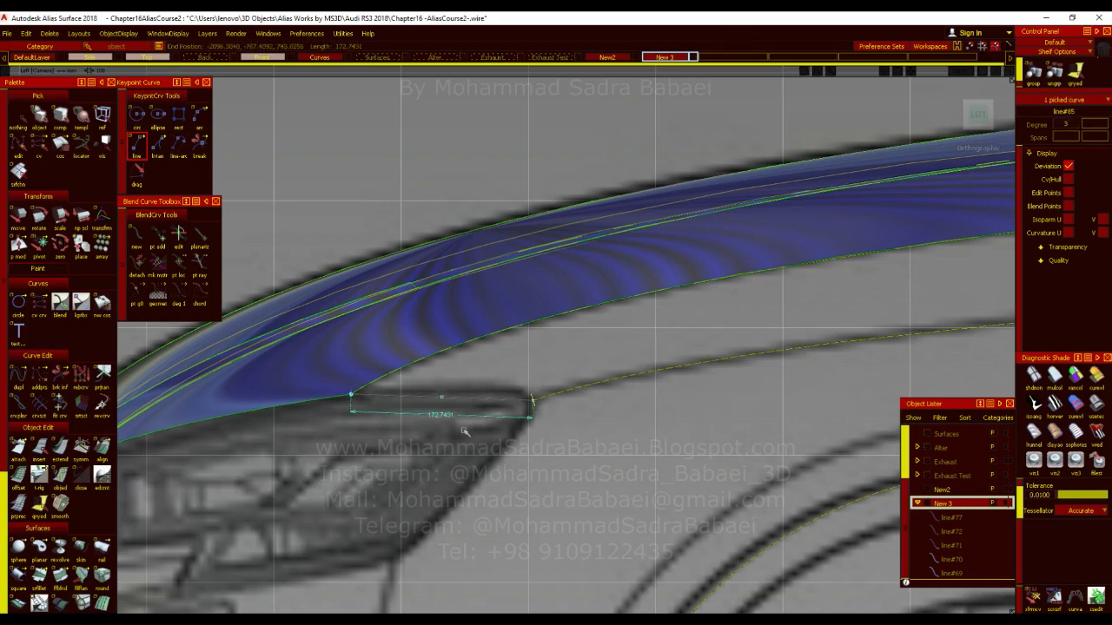
click(1068, 179)
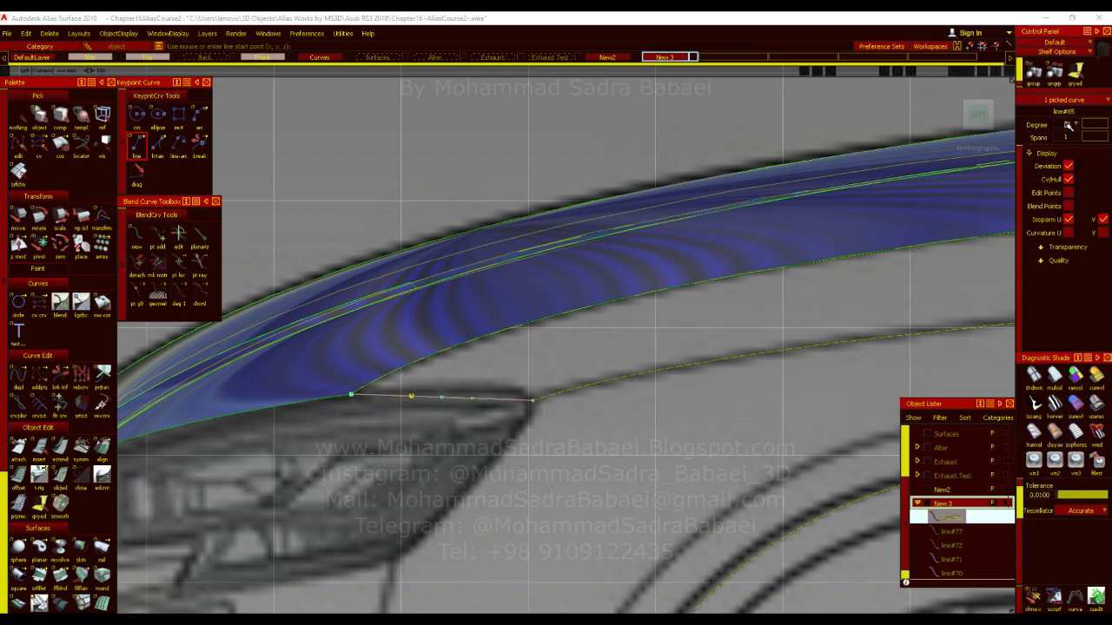
Try to align the new line to the hood's front edge with G2, switch to degree 2 and G1 continuity, and revert it.
click(102, 447)
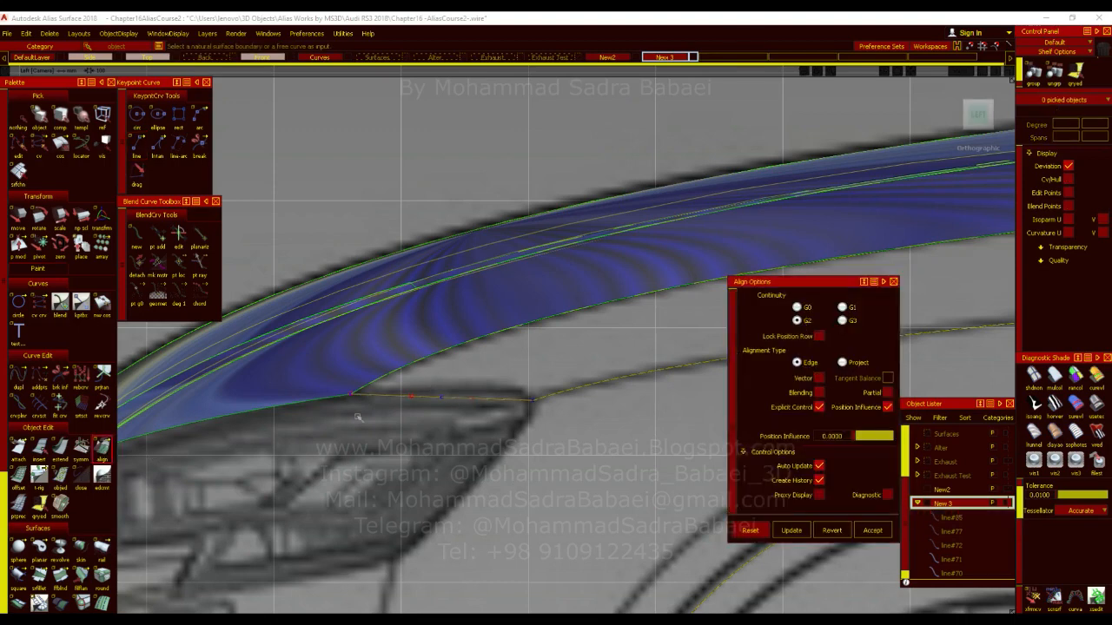
click(340, 398)
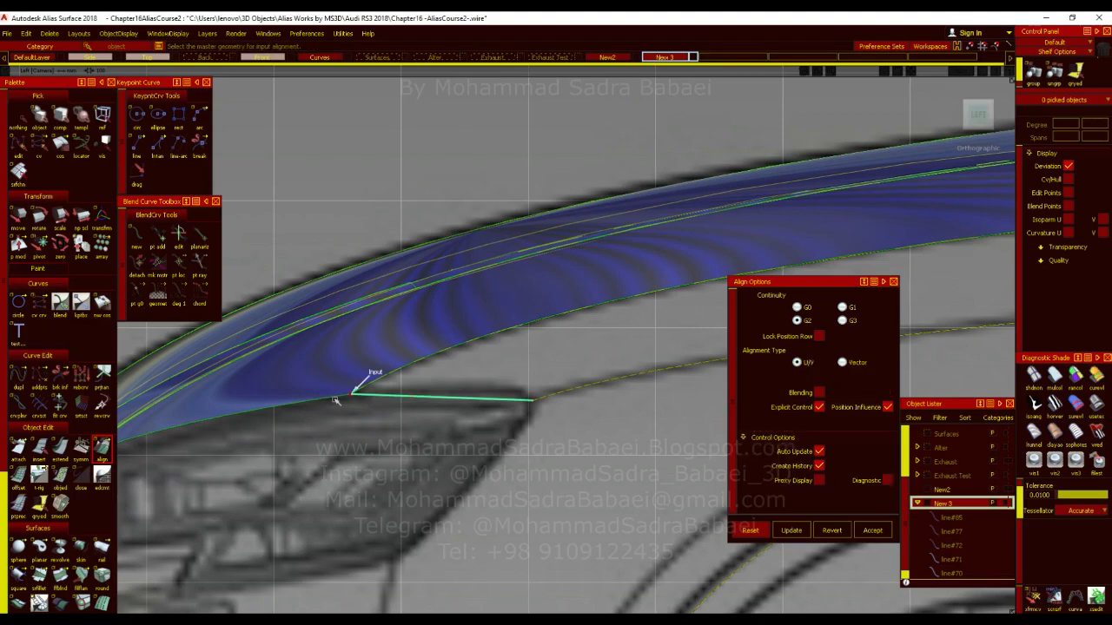
click(338, 401)
click(346, 408)
alt+shift+right_drag(498, 394, 530, 406)
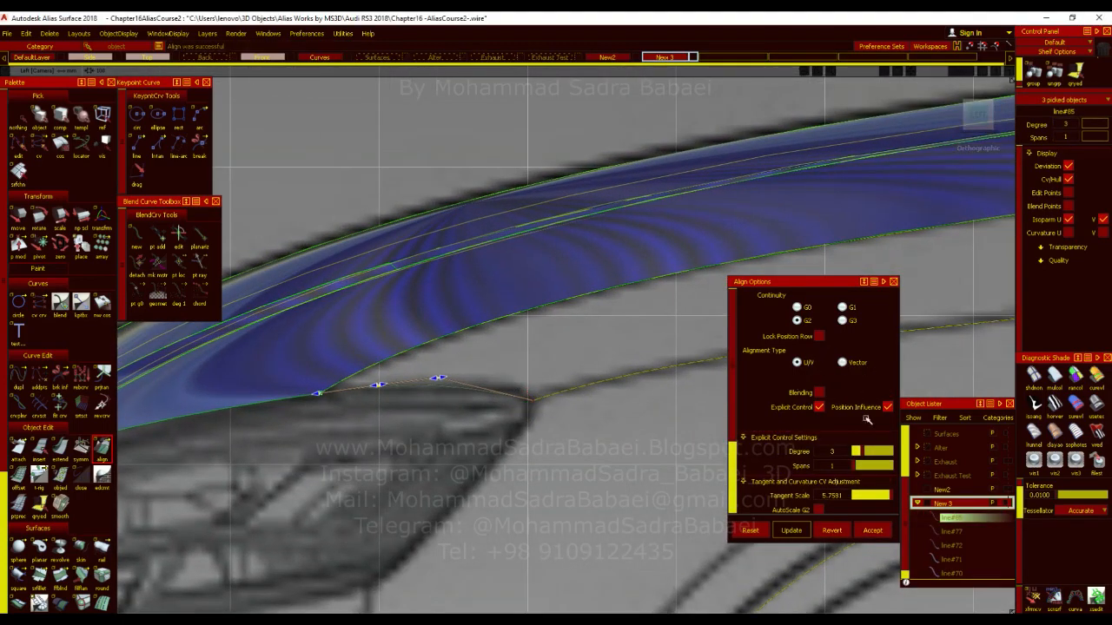
click(863, 456)
drag(862, 454, 856, 453)
click(844, 307)
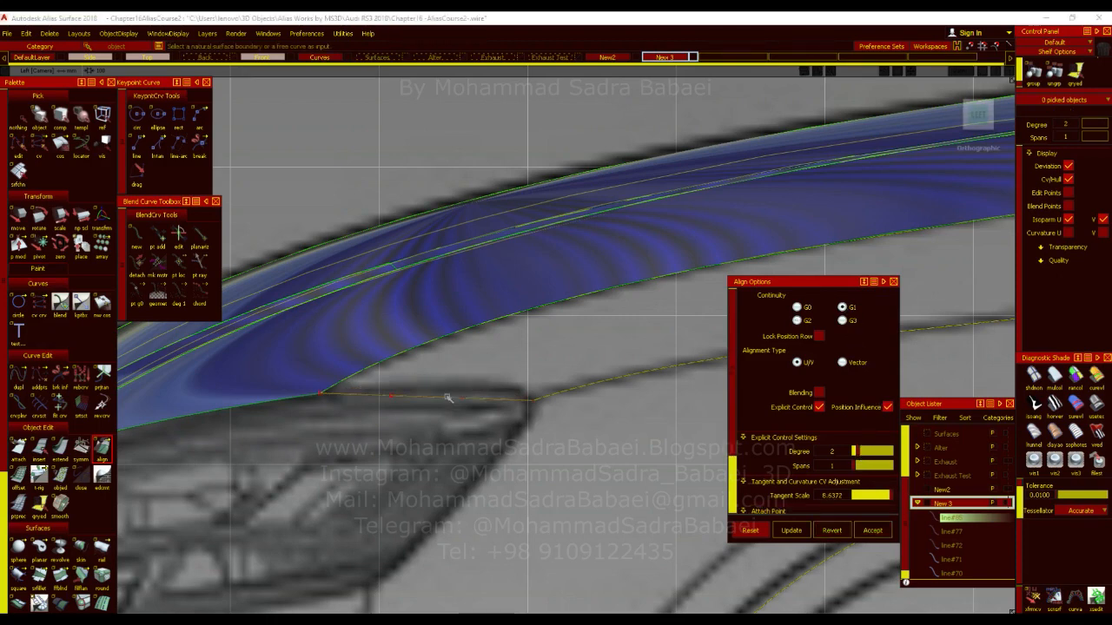
click(832, 530)
Set the degree of the line above the headlight to 2.
mouse_move(588, 406)
ctrl+shift+mouse_down()
mouse_move(588, 376)
mouse_move(594, 426)
ctrl+shift+mouse_up()
click(487, 395)
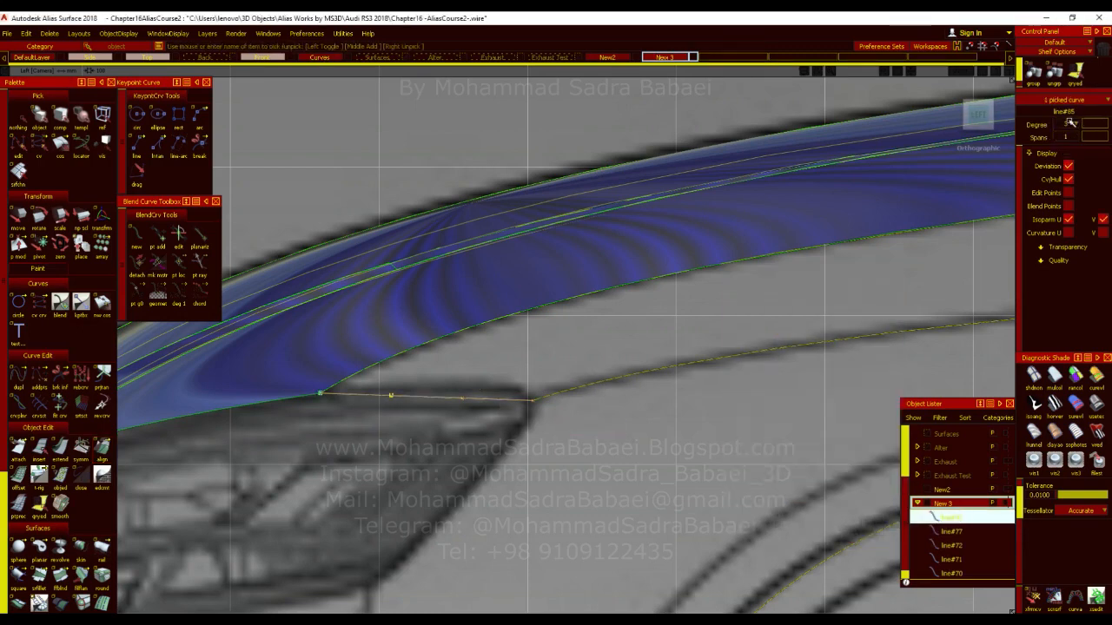
text(2)
key(Return)
Align the line above the headlight to the hood's front edge at their shared corner with G1 continuity.
click(103, 448)
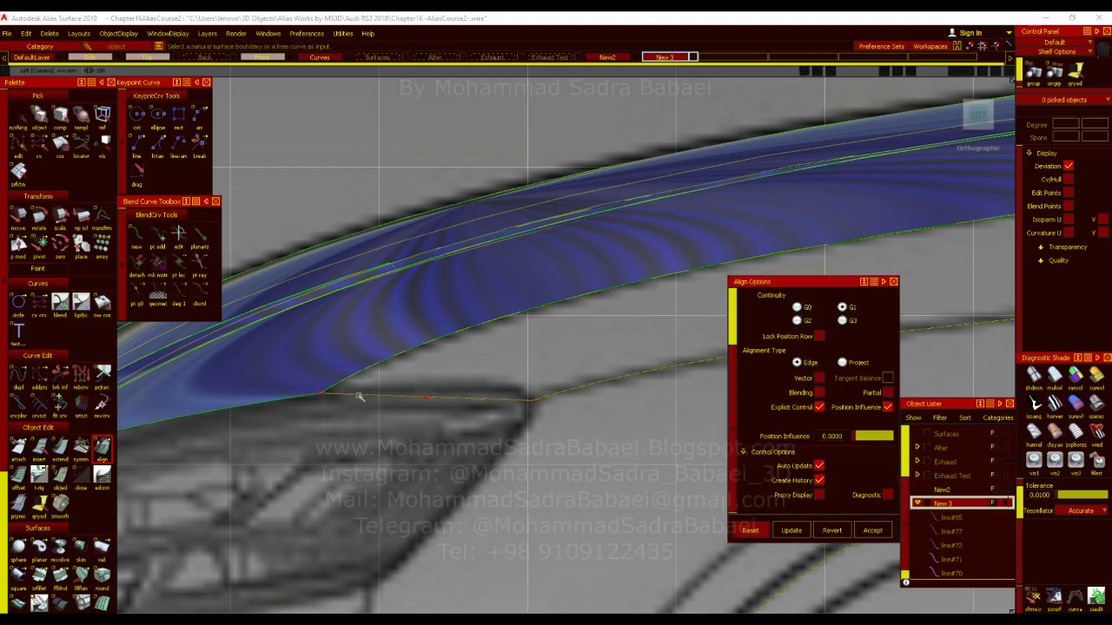
click(323, 395)
click(298, 400)
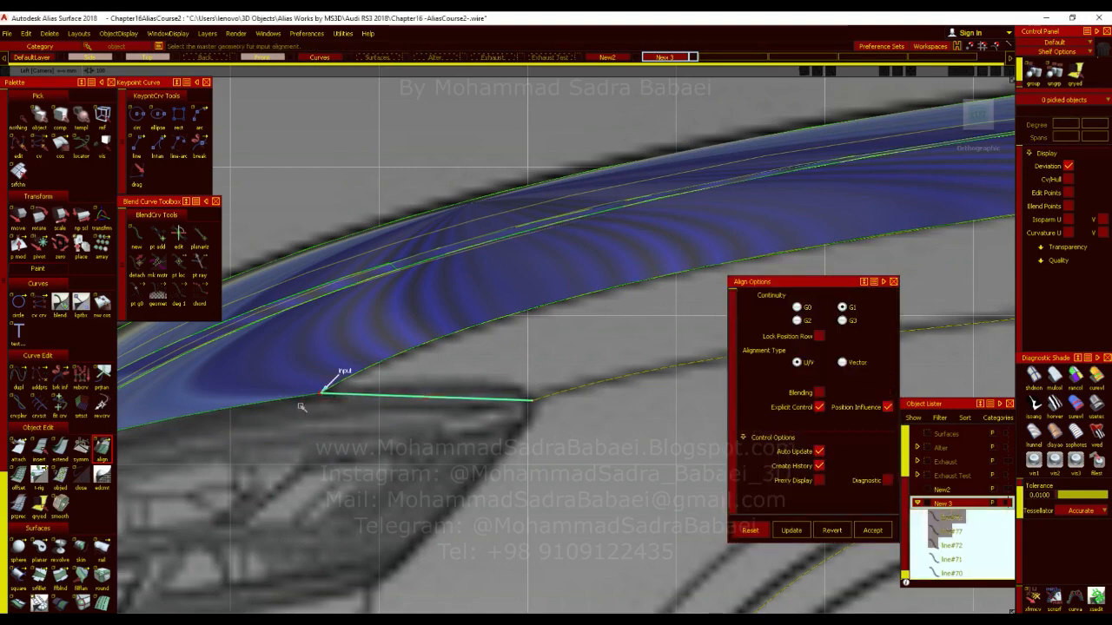
alt+shift+right_drag(540, 390, 434, 392)
alt+shift+drag(434, 392, 469, 521)
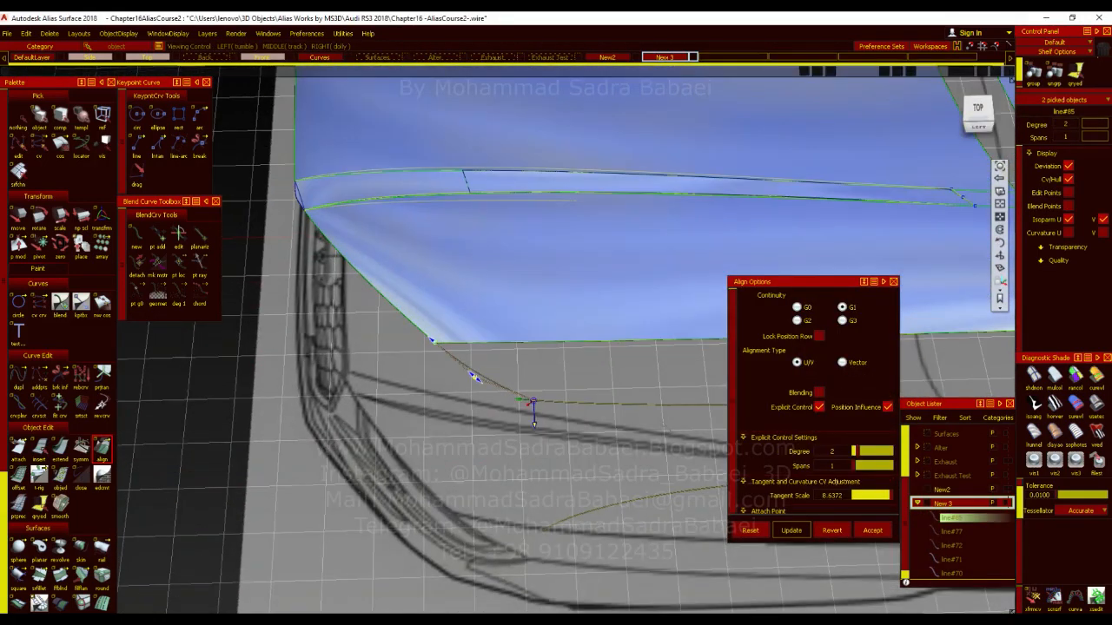
click(978, 107)
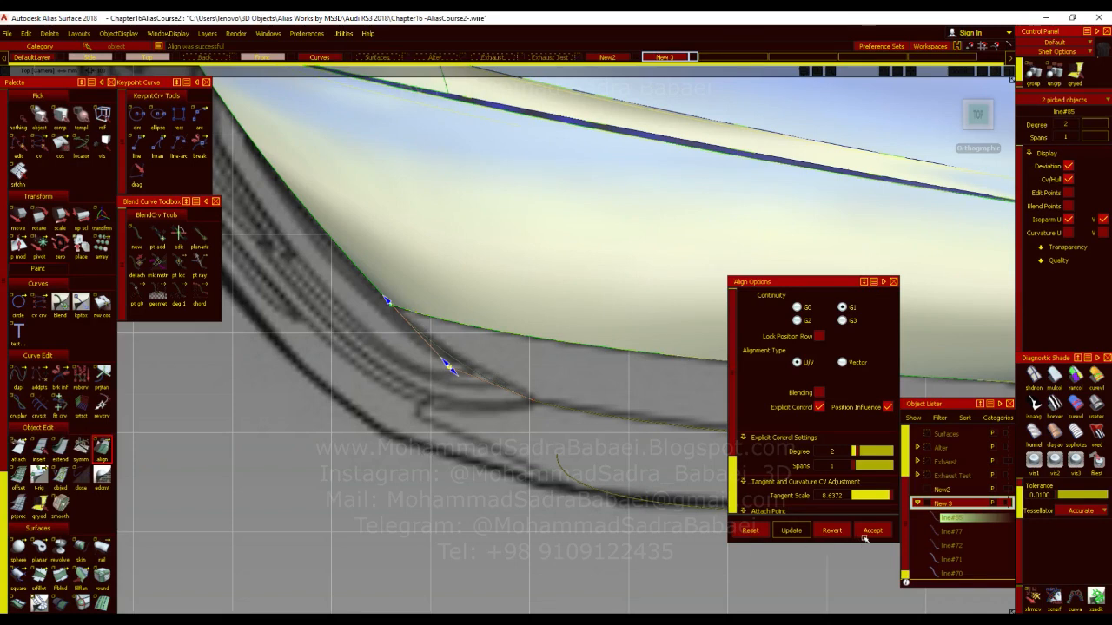
alt+shift+right_drag(460, 427, 413, 354)
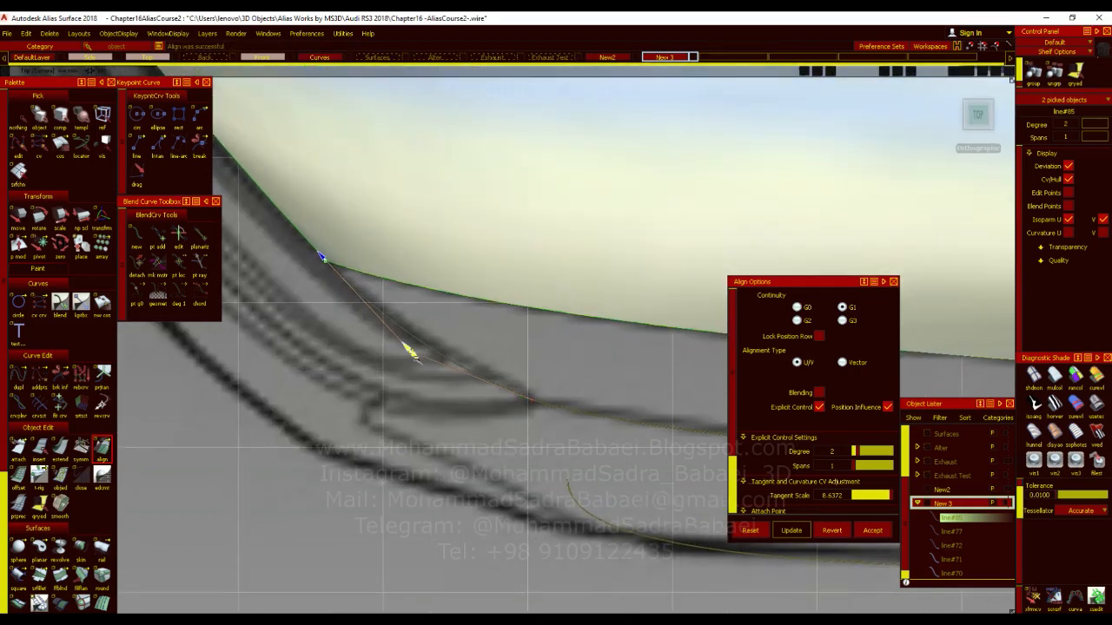
Try a tangent scale of about 4.22 for the aligned line above the headlight.
ctrl+shift+drag(414, 352, 421, 360)
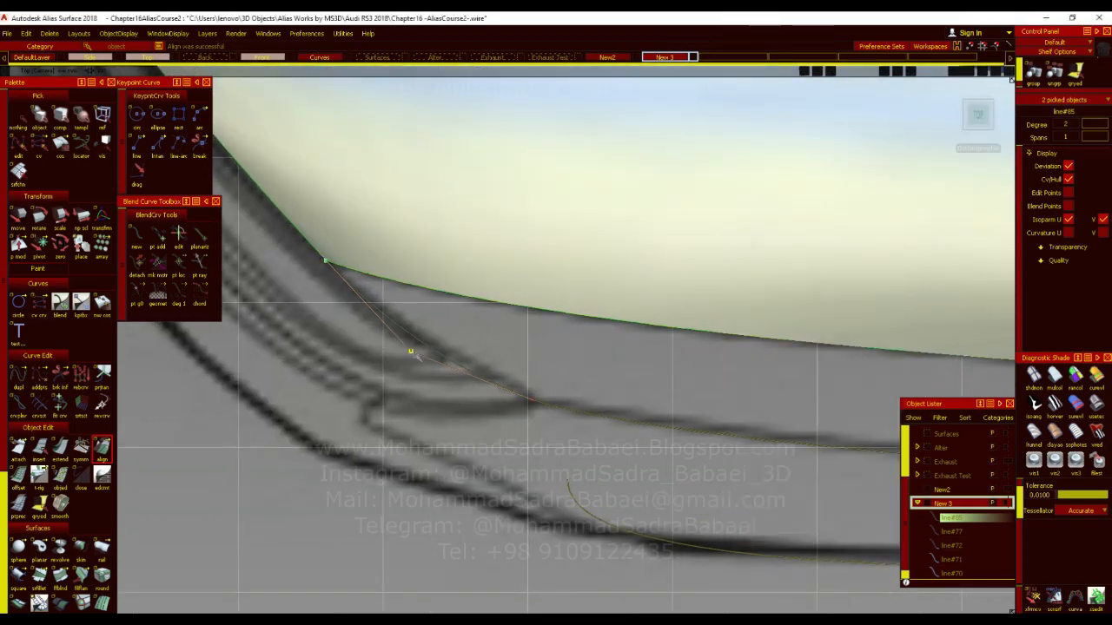
click(420, 357)
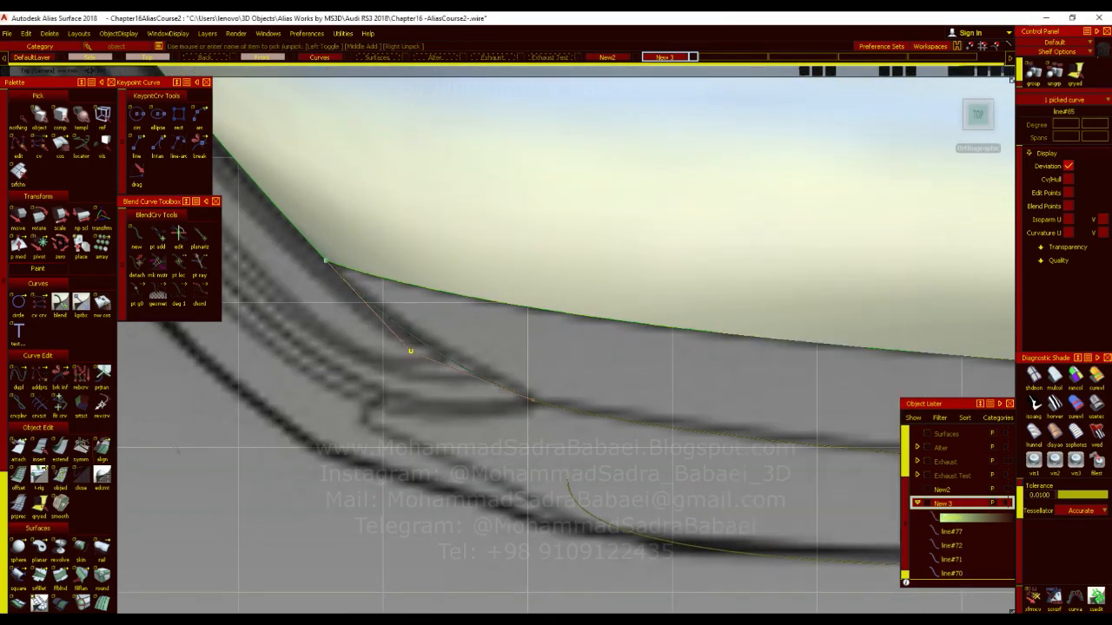
click(410, 351)
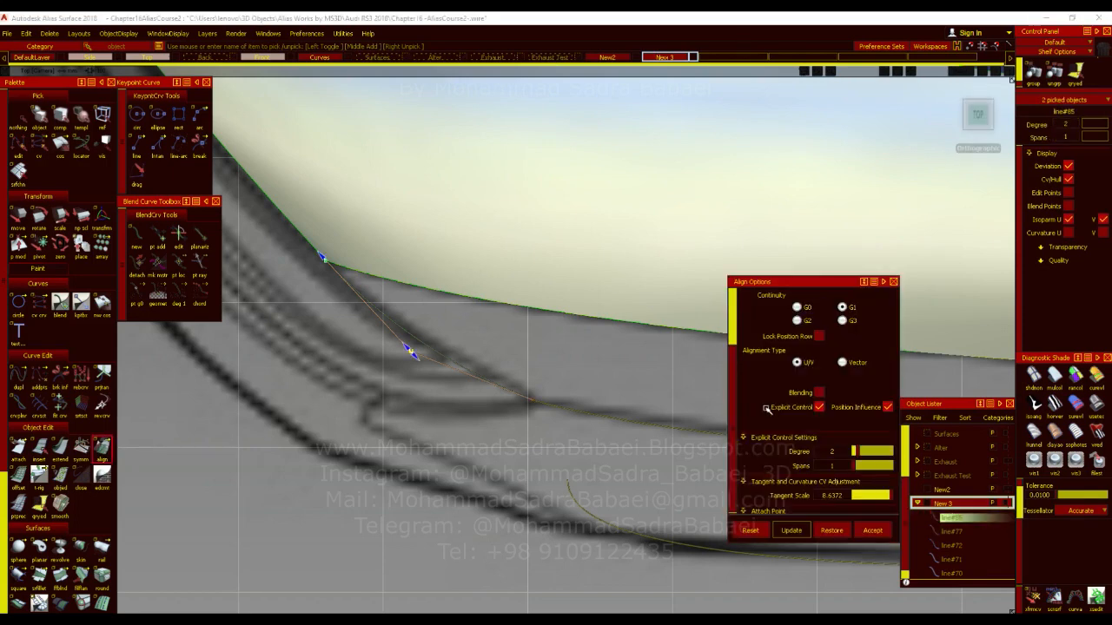
scroll(813, 431, down, 3)
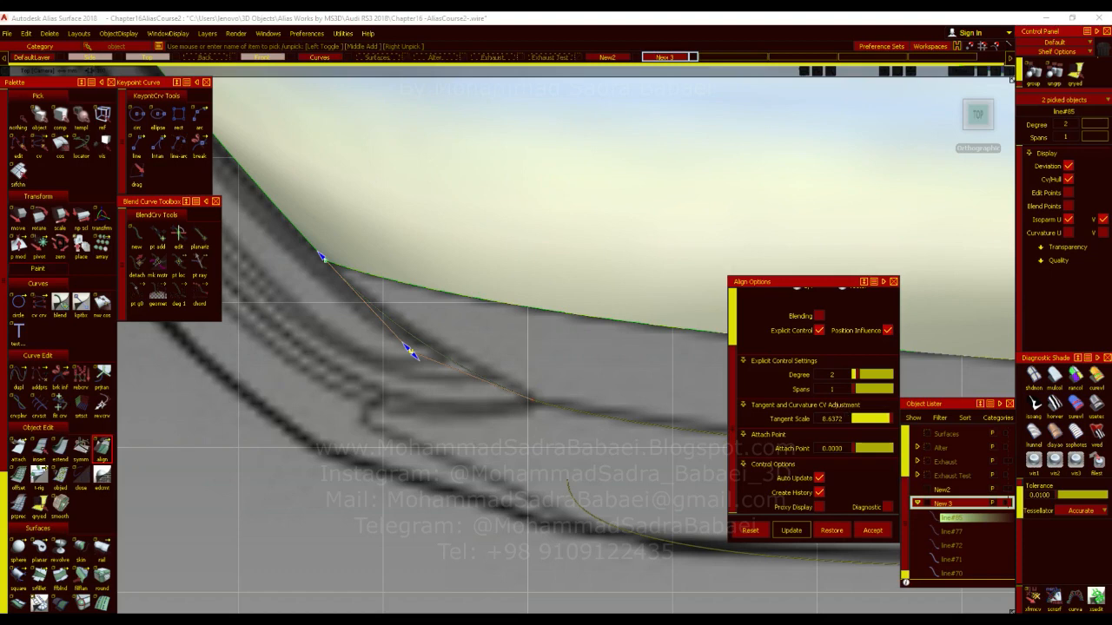
drag(414, 355, 367, 305)
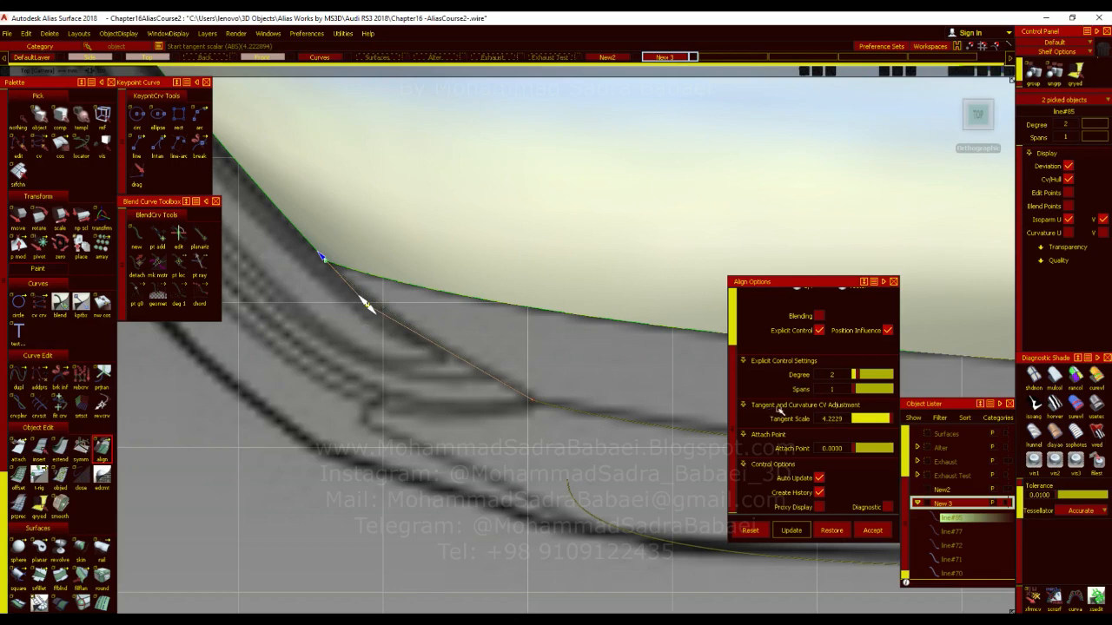
Set the alignment's tangent scale to 8.75 to match the headlight outline in the top blueprint, and accept it.
click(829, 419)
text(8)
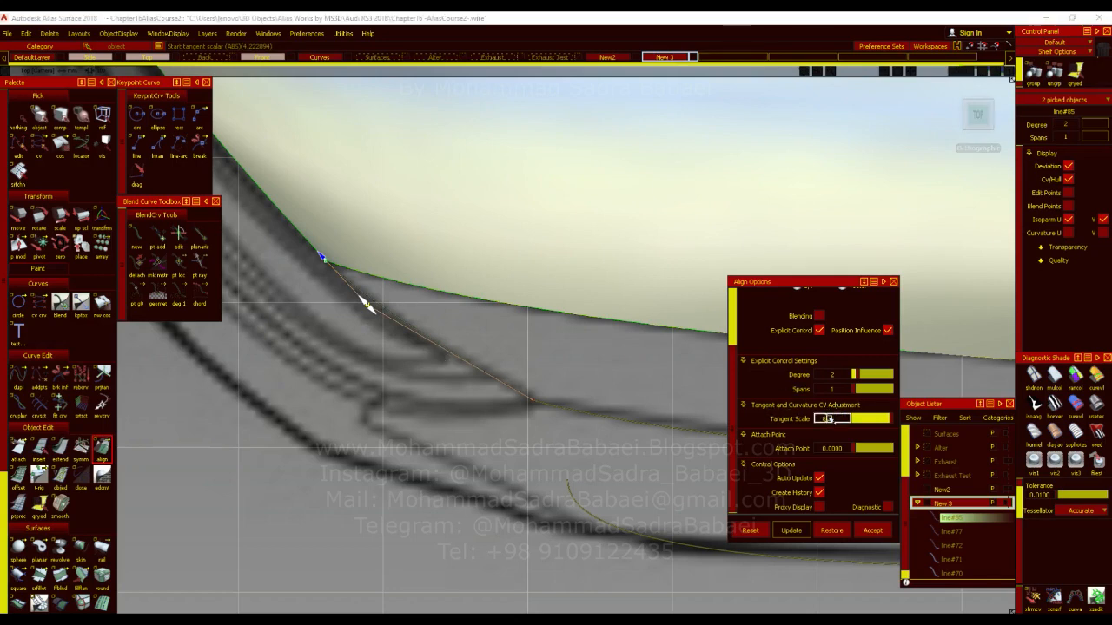
key(Return)
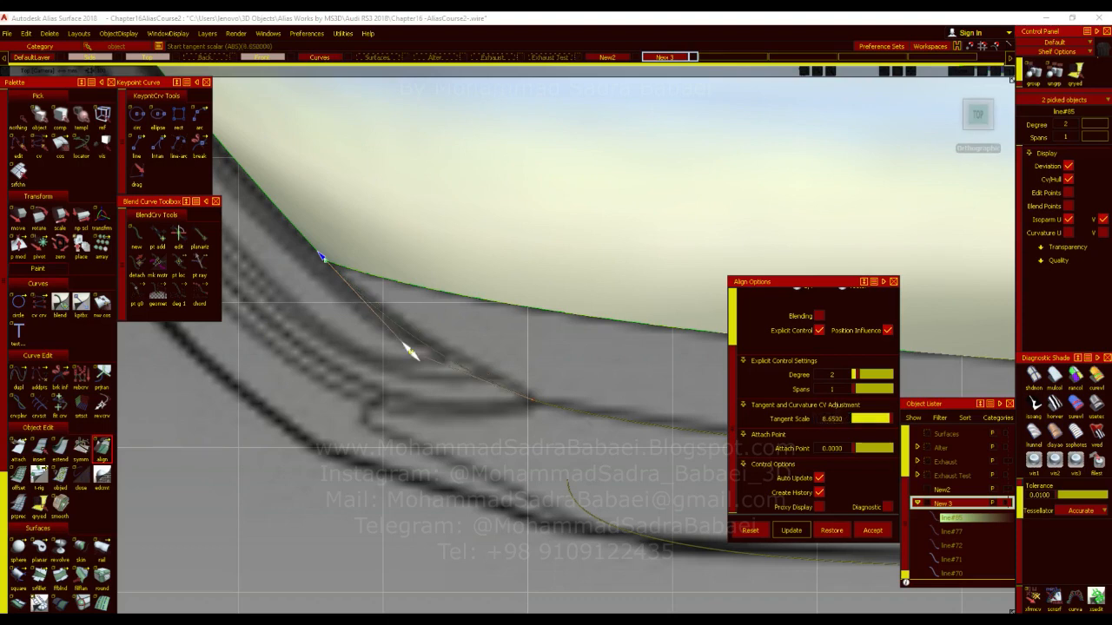
click(836, 419)
text(8.75)
key(Return)
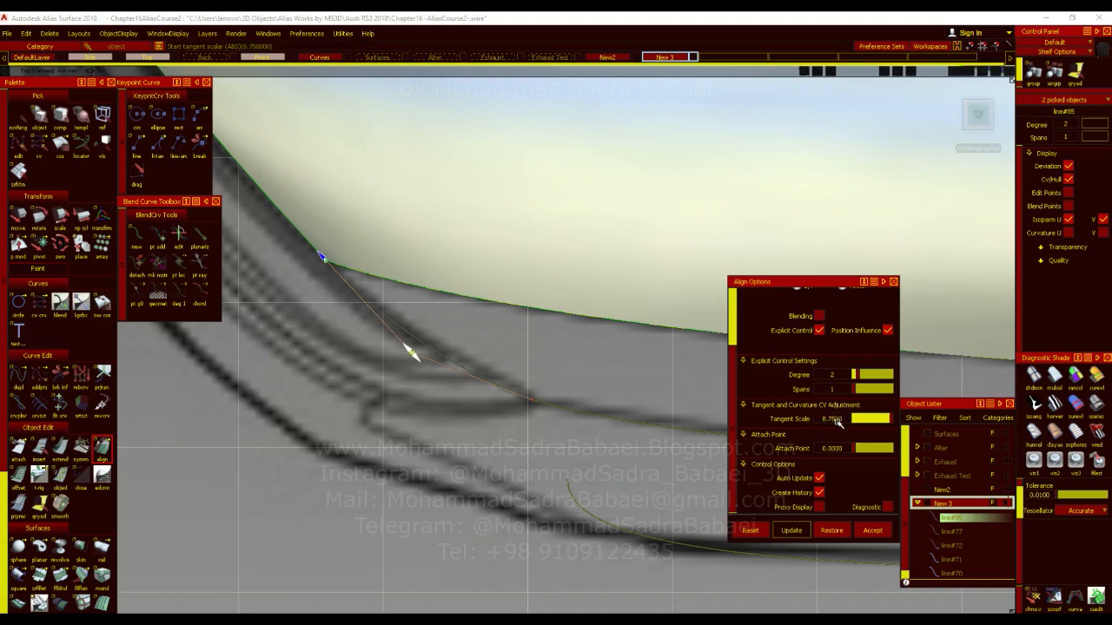
scroll(532, 400, down, 3)
scroll(473, 378, down, 1)
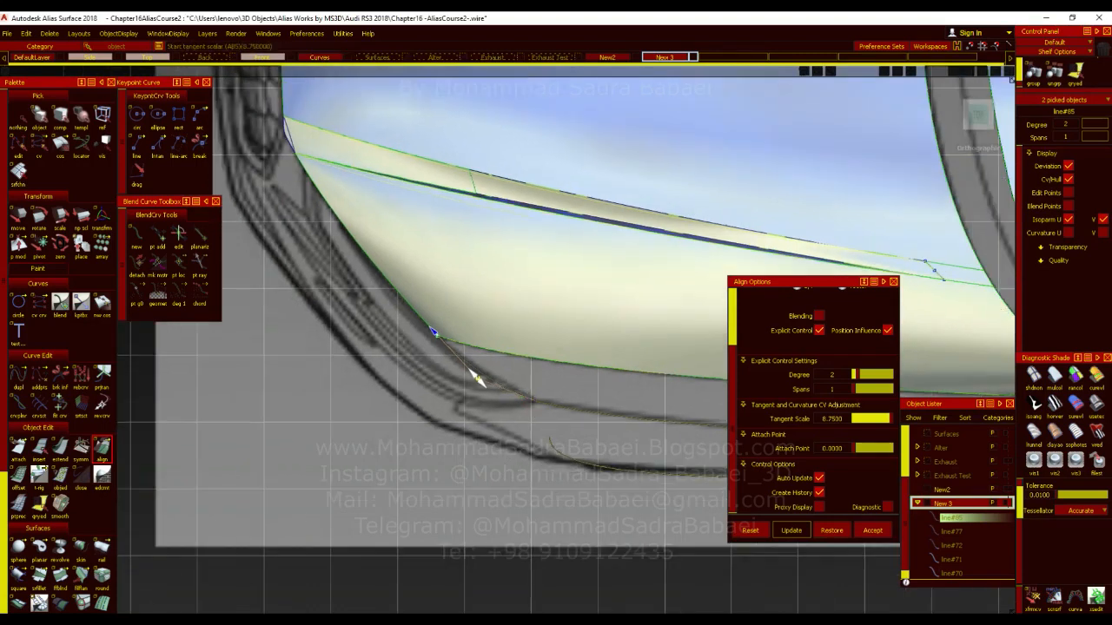
click(873, 531)
Assign the aligned line above the headlight and the curves along the hood's edge to the New2 layer.
click(559, 436)
alt+shift+right_drag(643, 457, 579, 457)
mouse_move(578, 457)
alt+shift+middle_down()
mouse_move(413, 467)
mouse_move(101, 444)
alt+shift+middle_up()
alt+shift+click(570, 395)
alt+shift+drag(570, 395, 686, 347)
alt+shift+right_drag(721, 356, 642, 364)
alt+shift+drag(641, 364, 541, 425)
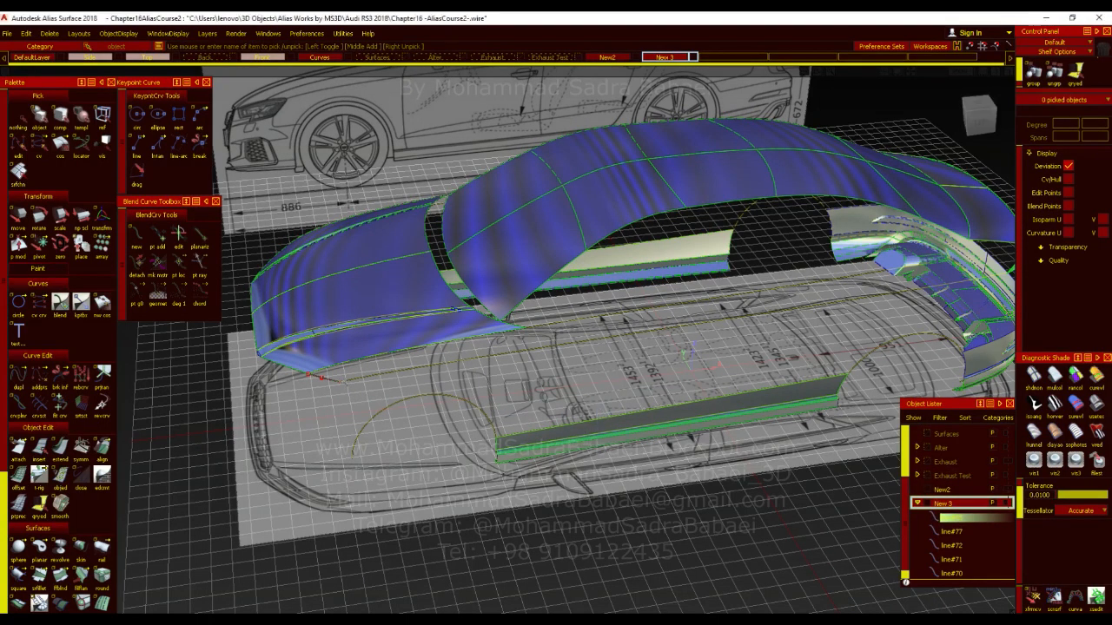
click(963, 516)
alt+shift+drag(623, 378, 620, 422)
click(453, 375)
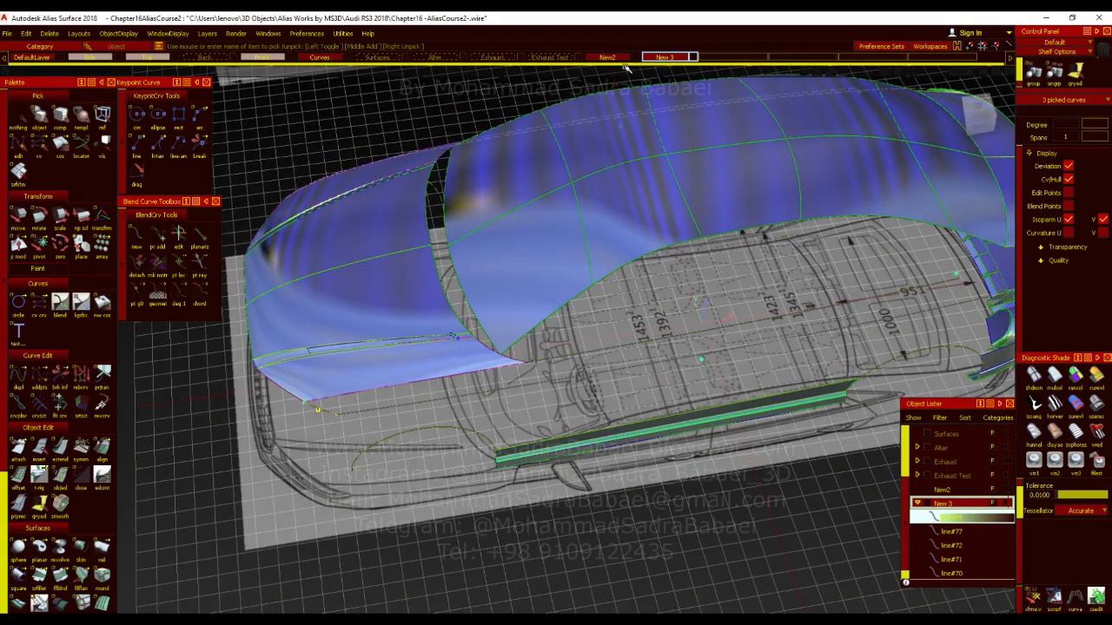
right_drag(615, 58, 618, 78)
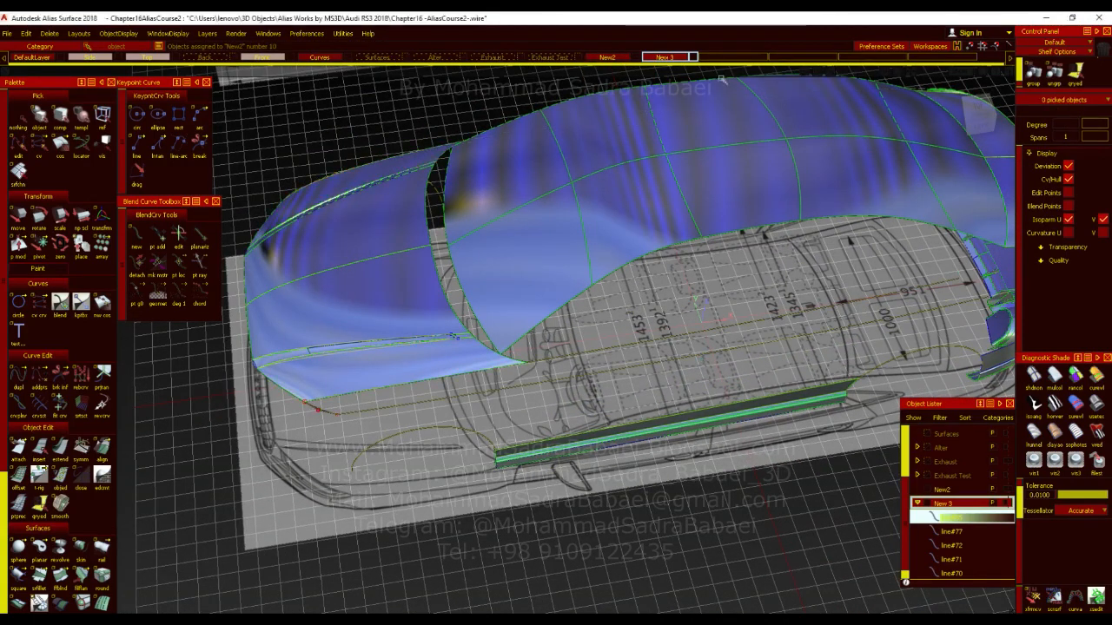
Select all the curves remaining on the New 3 layer and delete them.
click(926, 503)
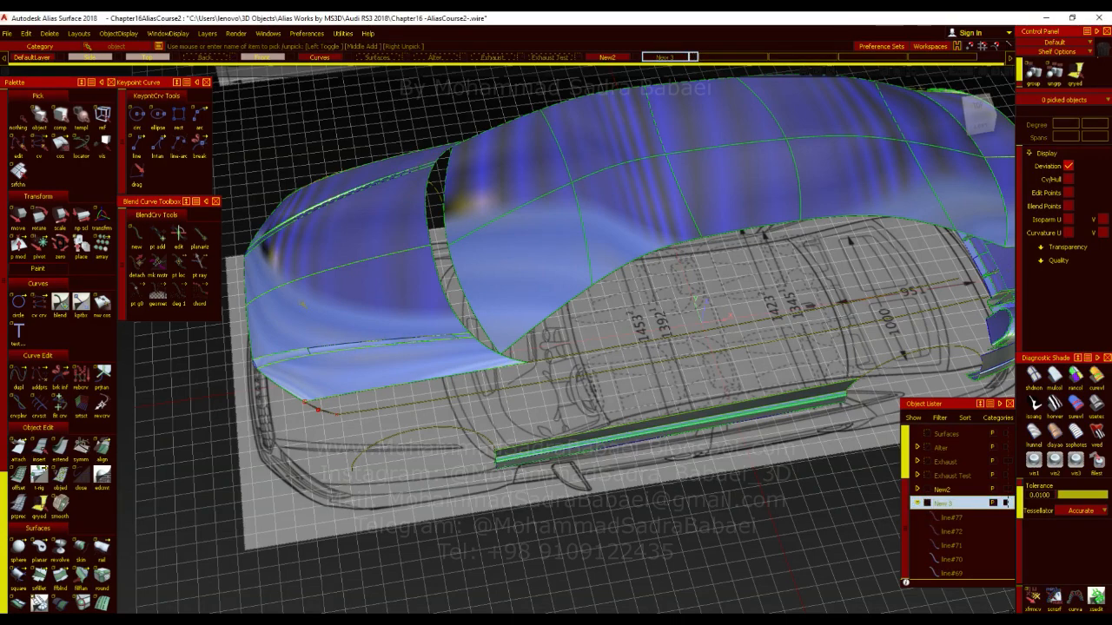
right_click(667, 58)
click(668, 81)
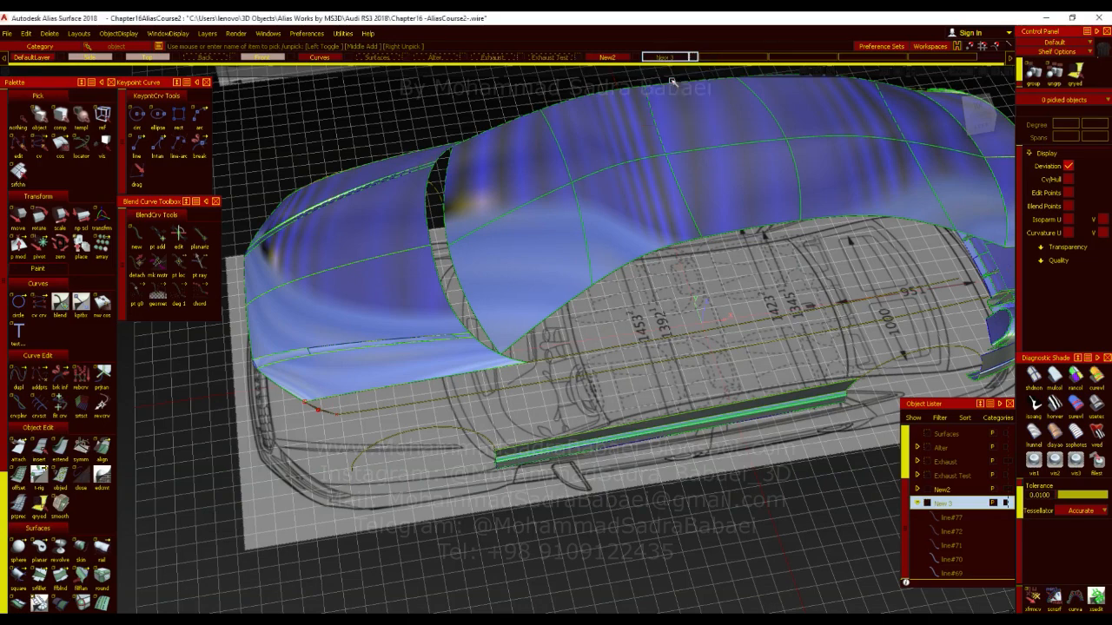
click(555, 356)
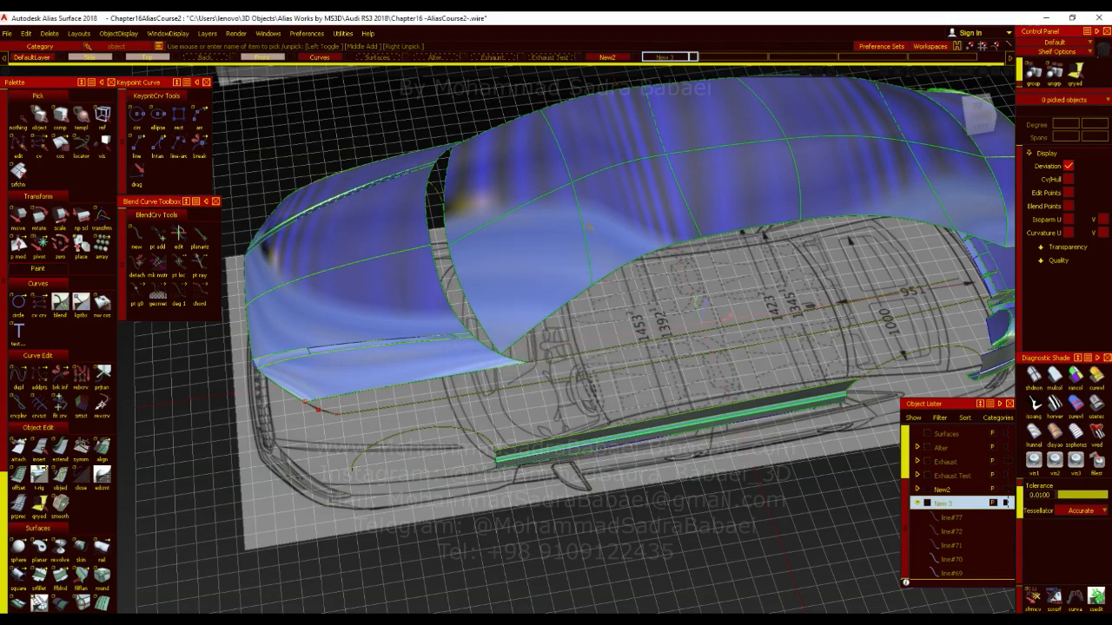
click(674, 58)
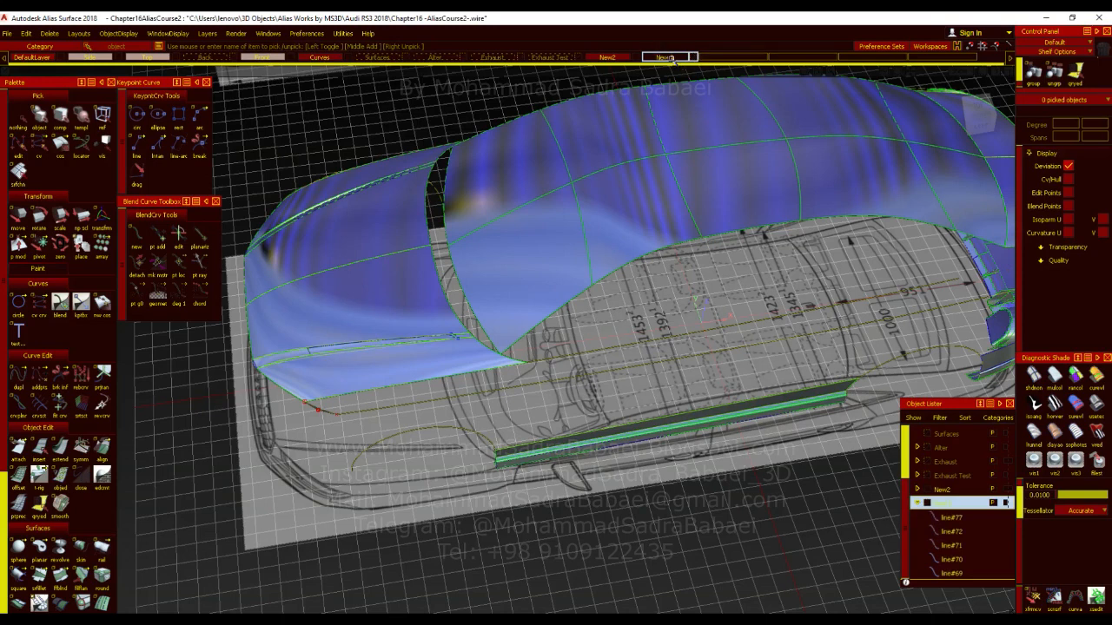
right_click(667, 57)
click(668, 82)
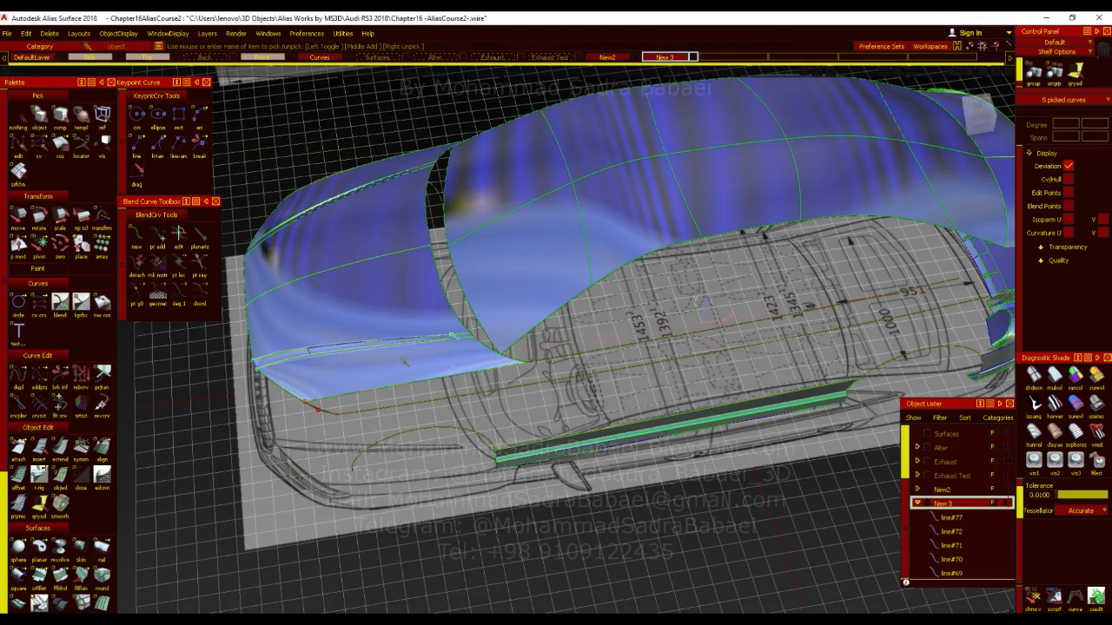
key(Delete)
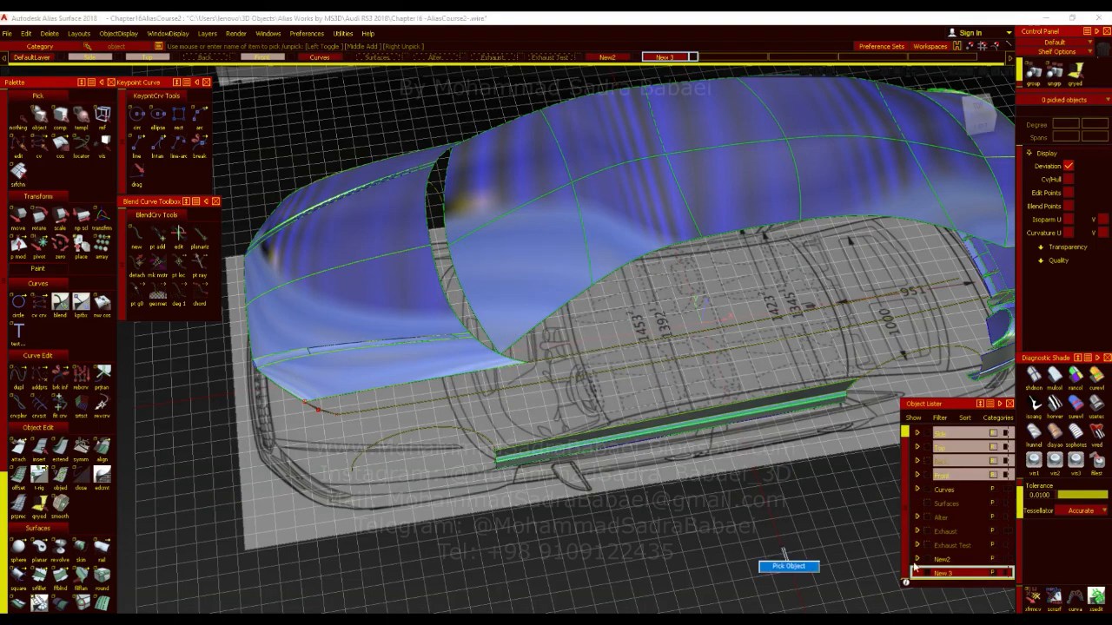
Delete the emptied New 3 layer and check the contents of DefaultLayer.
right_click(949, 573)
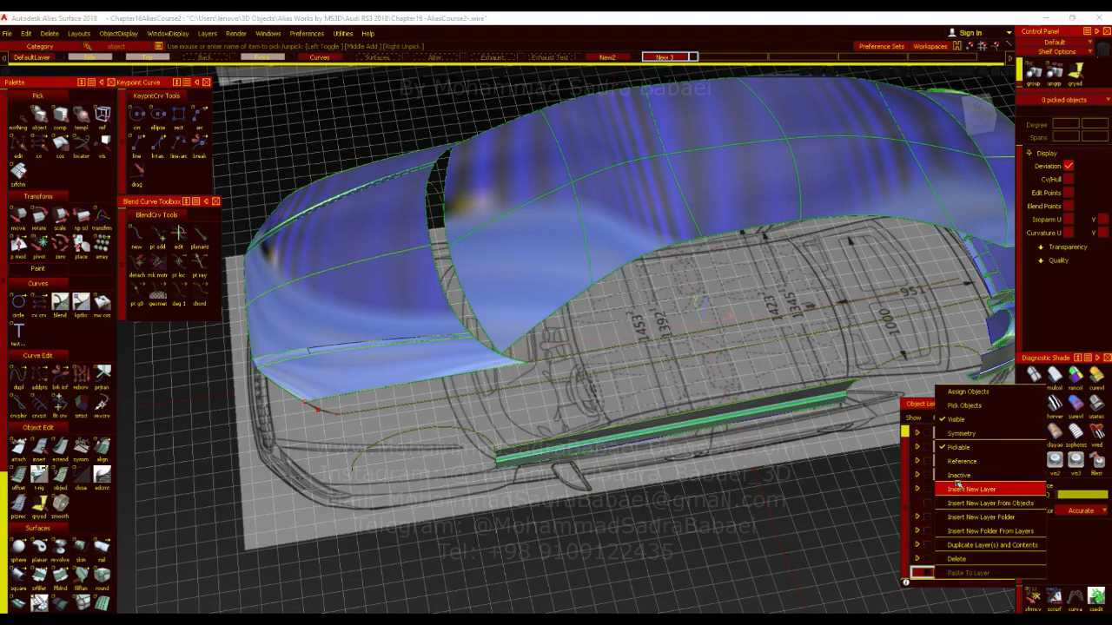
click(964, 559)
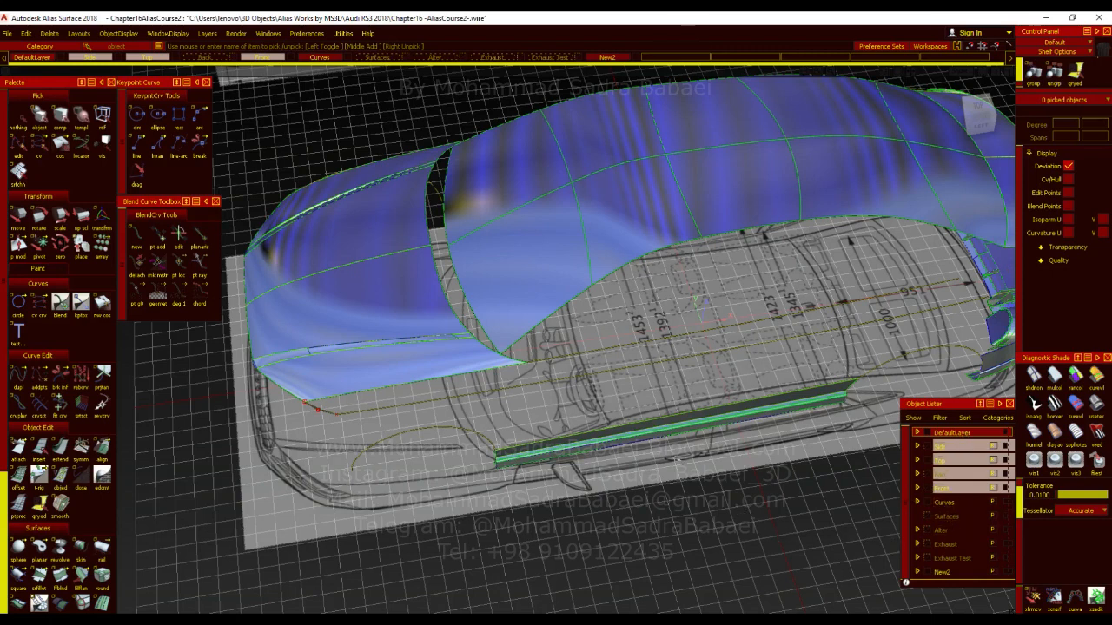
click(917, 431)
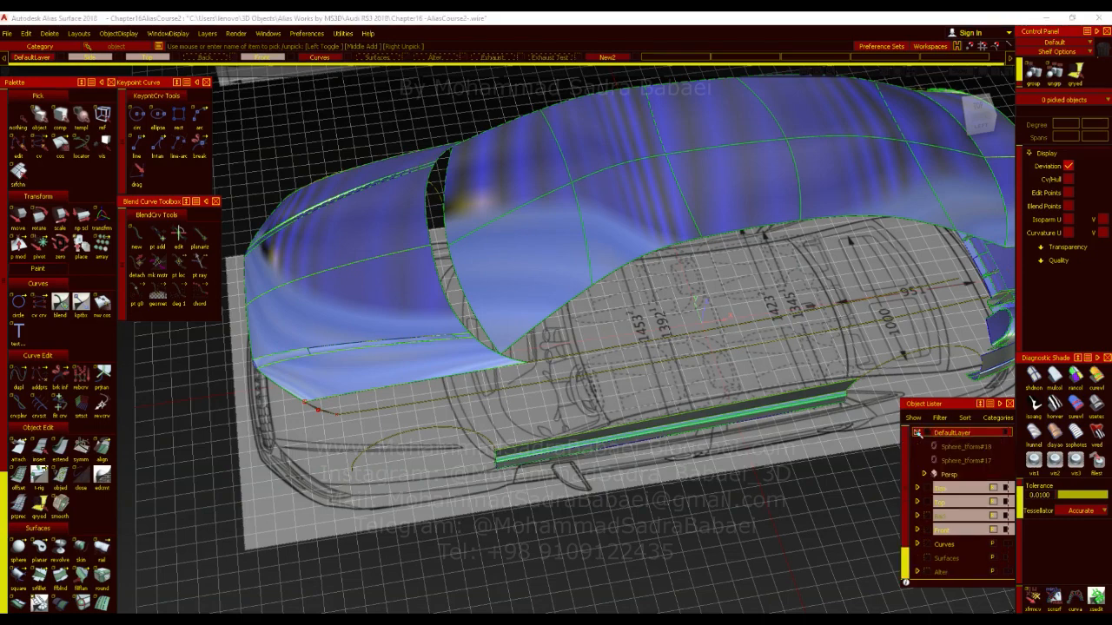
click(916, 432)
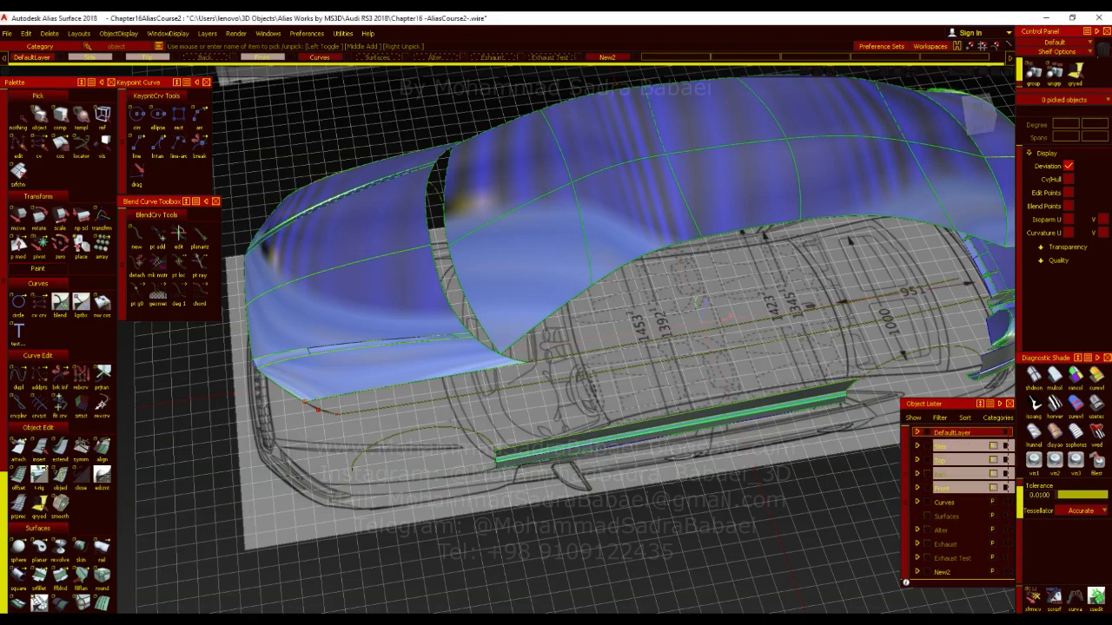
Make the Curves layer active and turn off the display of the car's mirrored half.
alt+shift+right_drag(553, 463, 531, 455)
alt+shift+middle_drag(392, 365, 424, 357)
alt+shift+right_drag(426, 359, 512, 365)
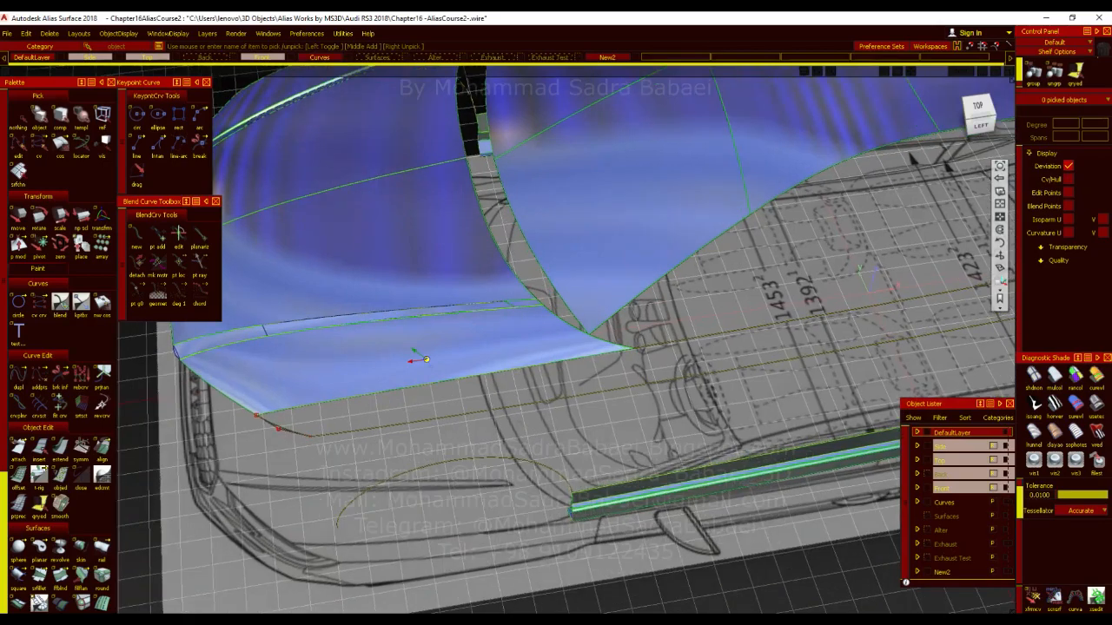
alt+shift+drag(543, 395, 866, 318)
alt+shift+middle_drag(722, 364, 669, 385)
alt+shift+middle_drag(621, 330, 523, 396)
alt+shift+drag(511, 398, 584, 486)
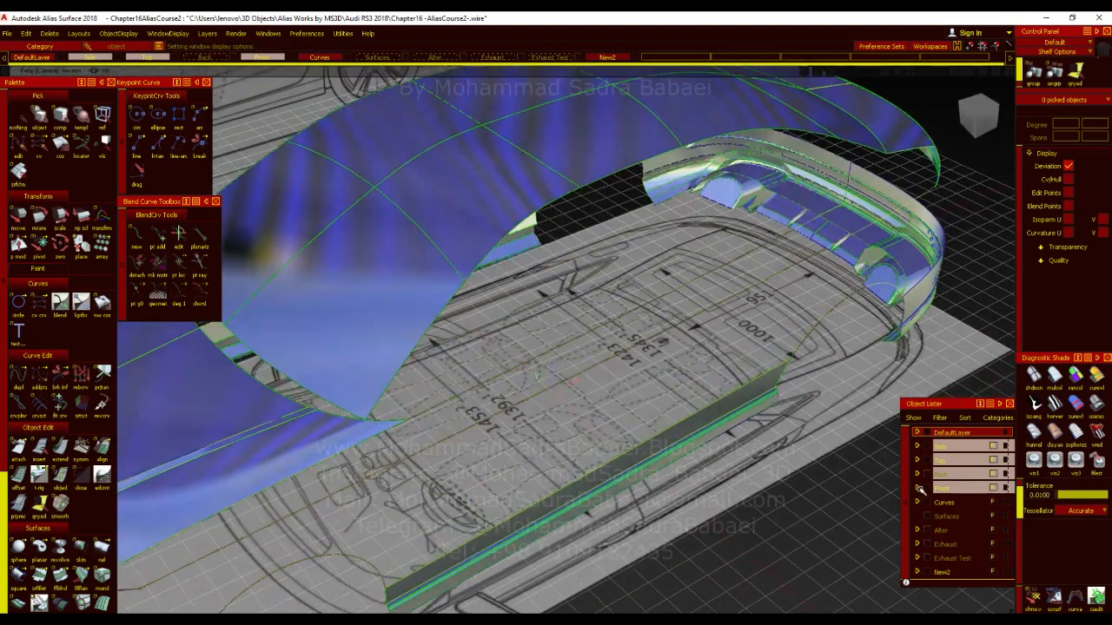
click(999, 503)
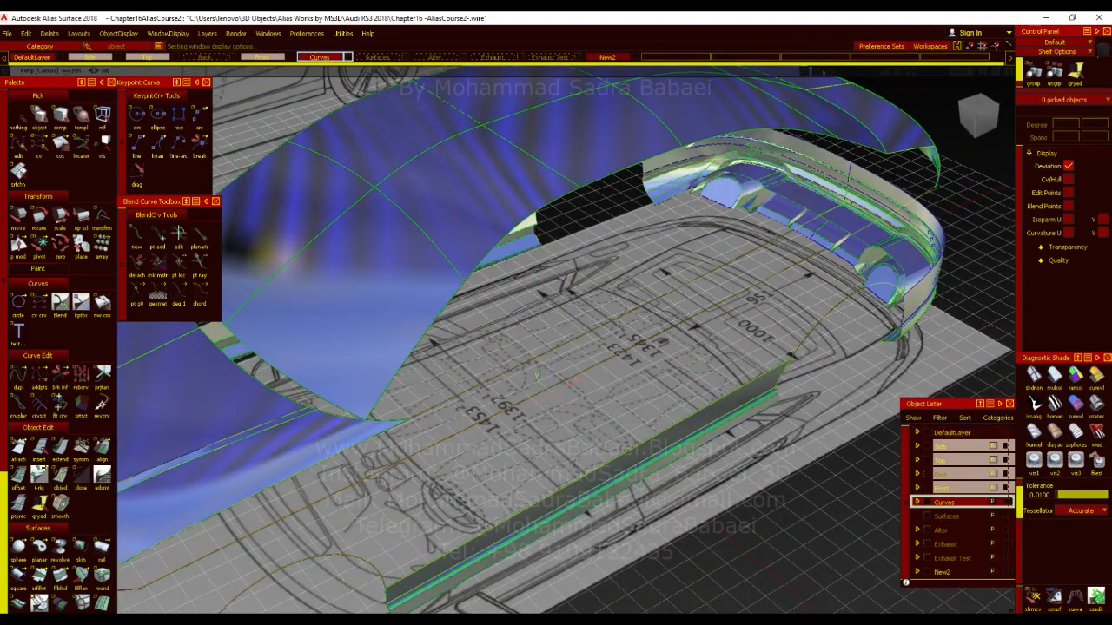
click(1009, 504)
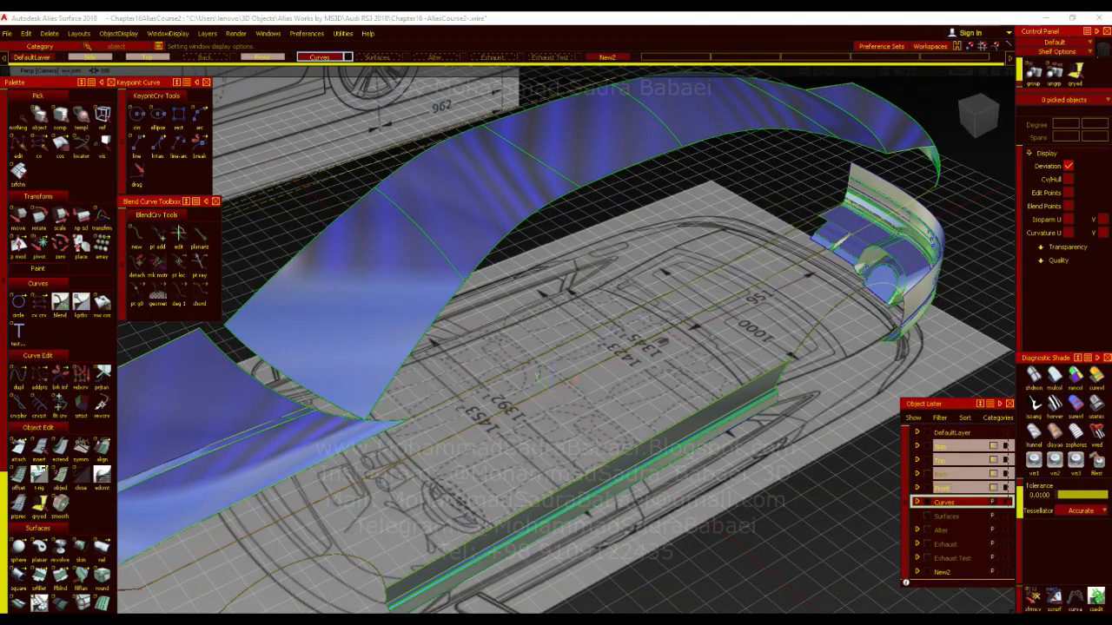
Switch to the Photos app and examine the car's side from front fender to doors in Audi-RS3_Sedan-2017-1600-32.jpg and Audi-RS3_Sedan-2017-1600-31.jpg.
alt+shift+drag(469, 393, 421, 422)
alt+shift+right_drag(421, 421, 496, 608)
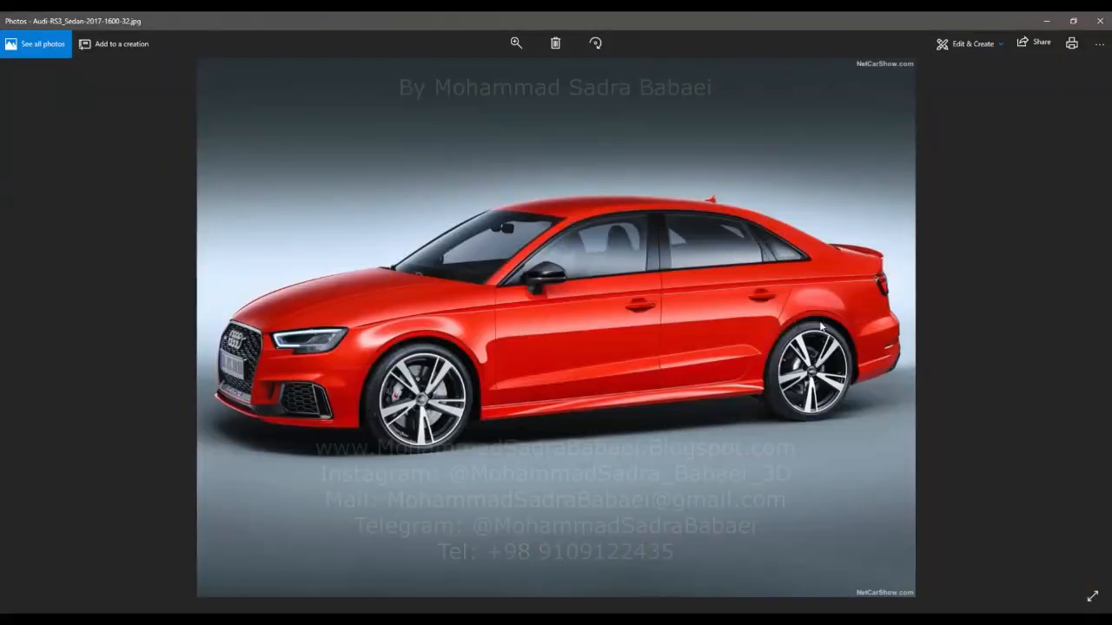
scroll(556, 298, up, 2)
scroll(556, 298, down, 4)
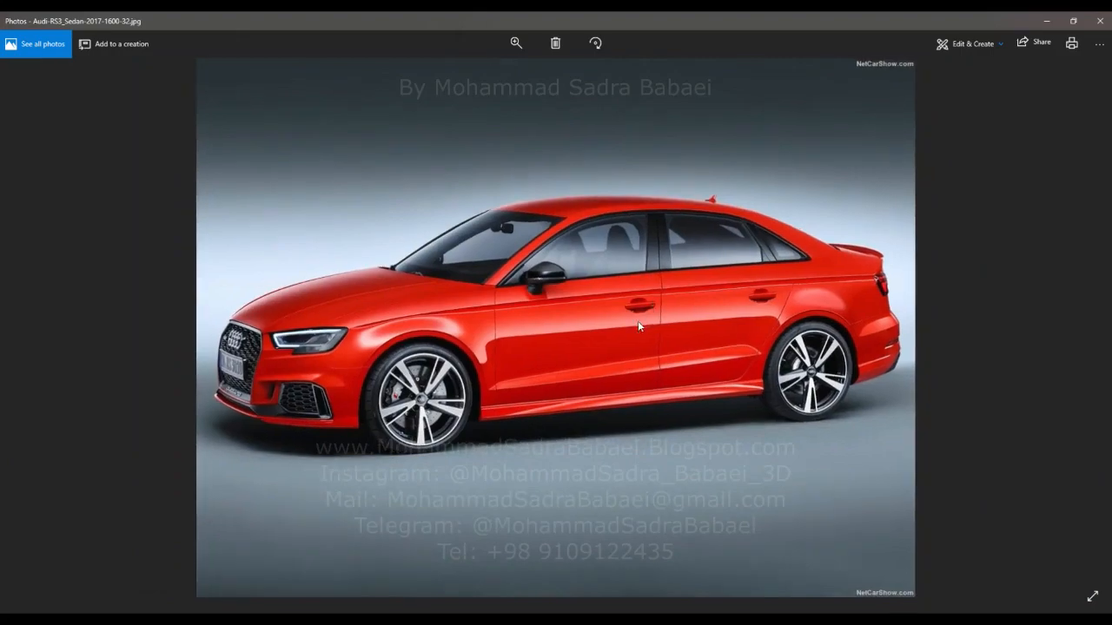
scroll(636, 325, up, 1)
key(Left)
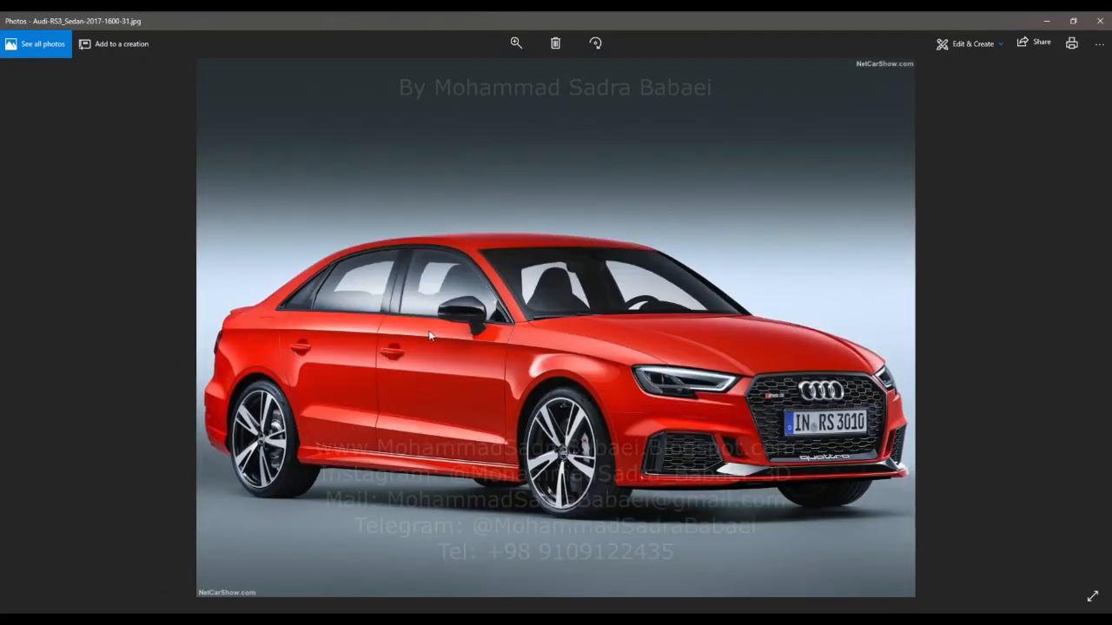
scroll(440, 329, up, 2)
drag(429, 348, 637, 372)
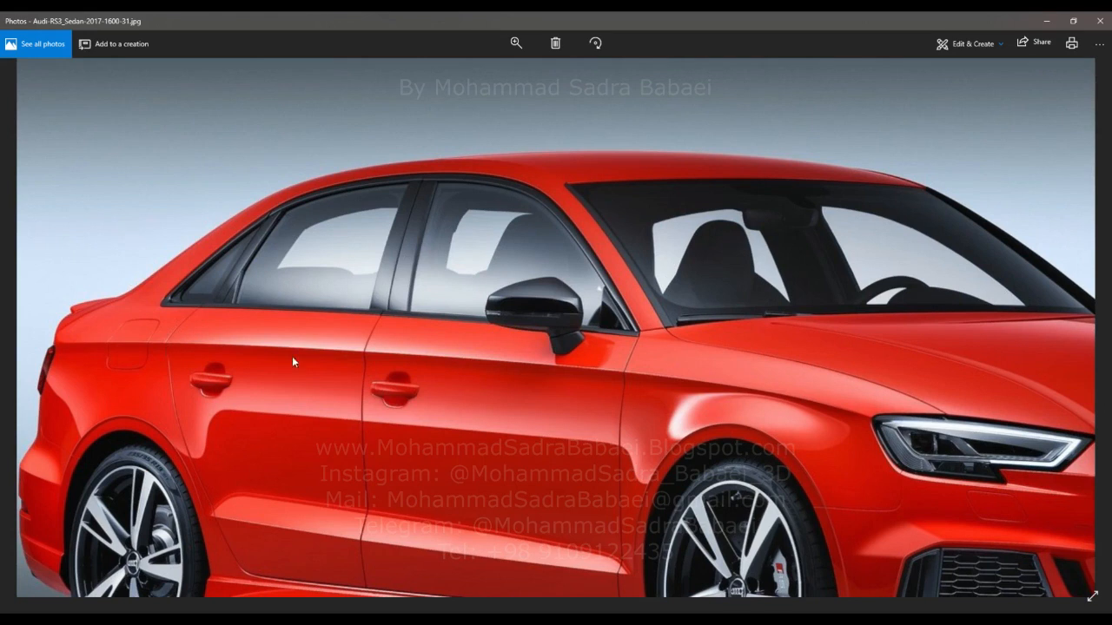
Compare the model's side with the car's beltline and shoulder line in the Photos app, image Audi-RS3_Sedan-2017-1600-31.jpg.
click(1048, 22)
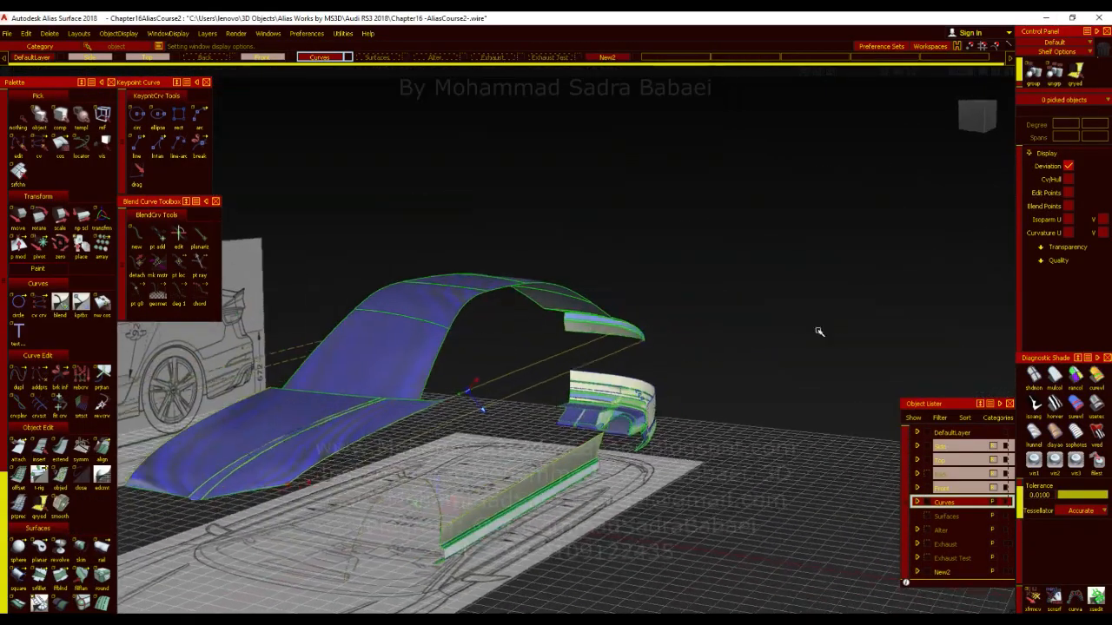
alt+shift+right_drag(819, 331, 722, 343)
alt+shift+drag(722, 343, 617, 388)
key(alt+m)
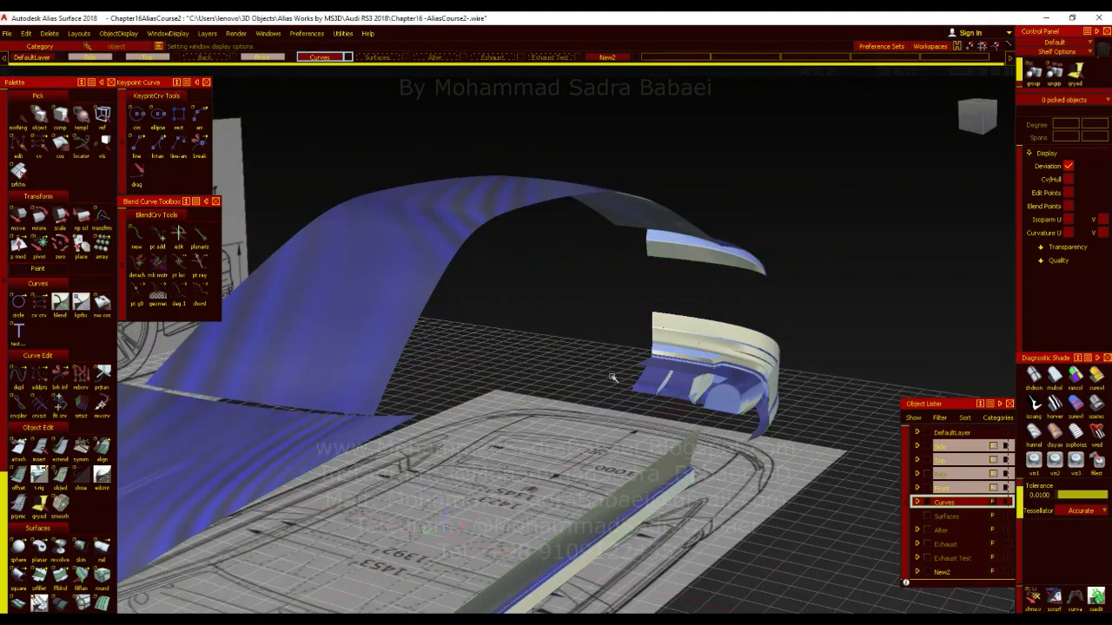
key(alt+m)
key(alt+Tab)
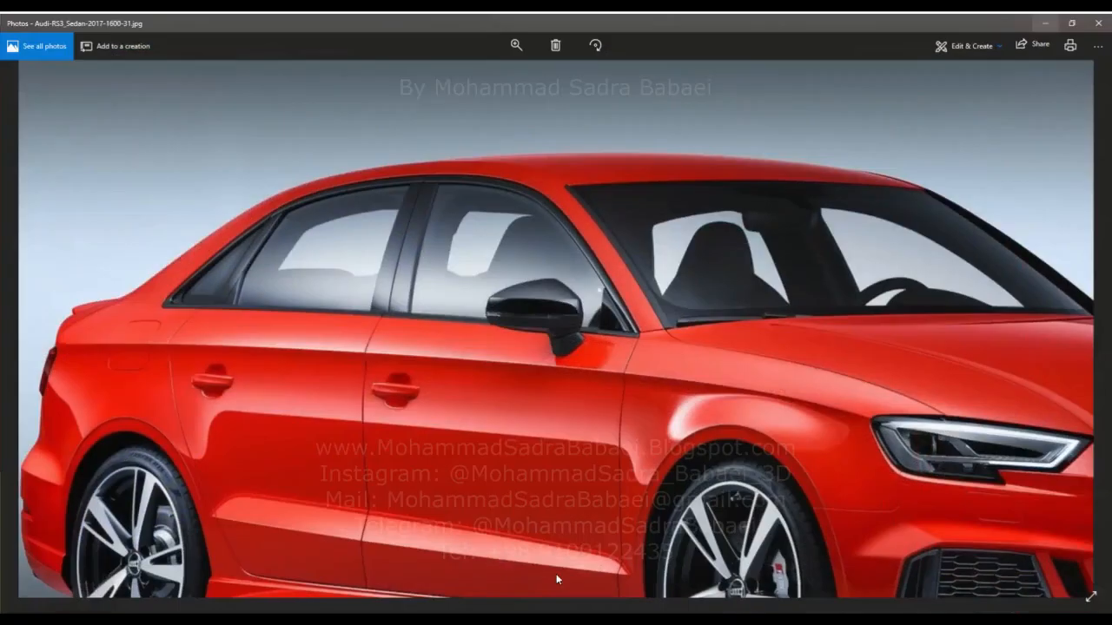
scroll(529, 351, up, 2)
scroll(528, 347, up, 1)
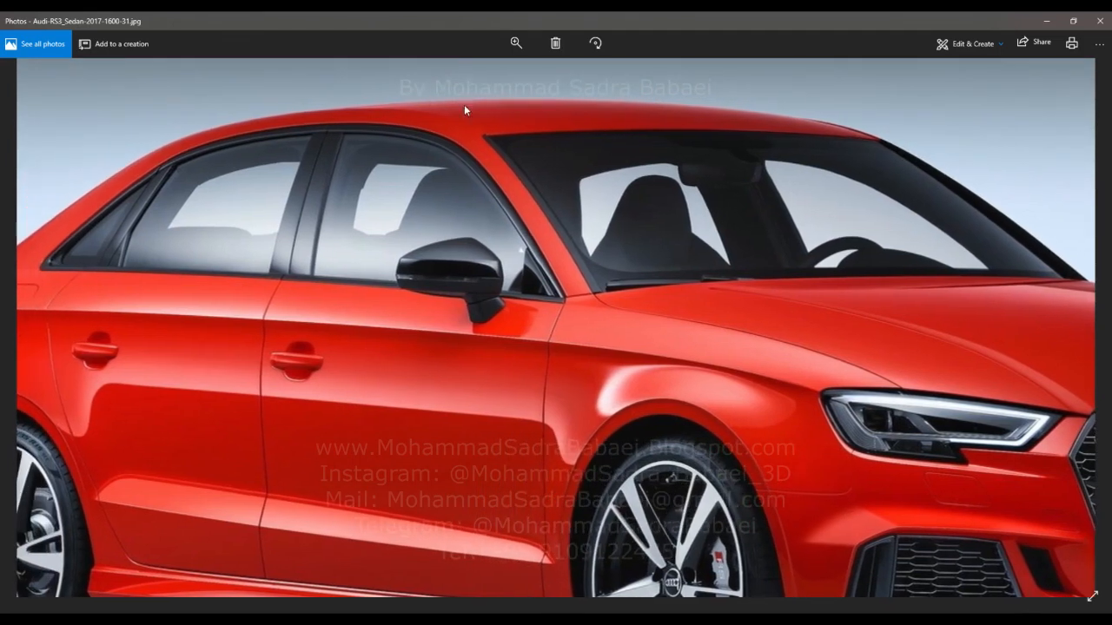
click(1046, 20)
Build a Freeform Blend between the beltline curve and the shoulder line curve with G0 Position continuity on both sides.
click(60, 575)
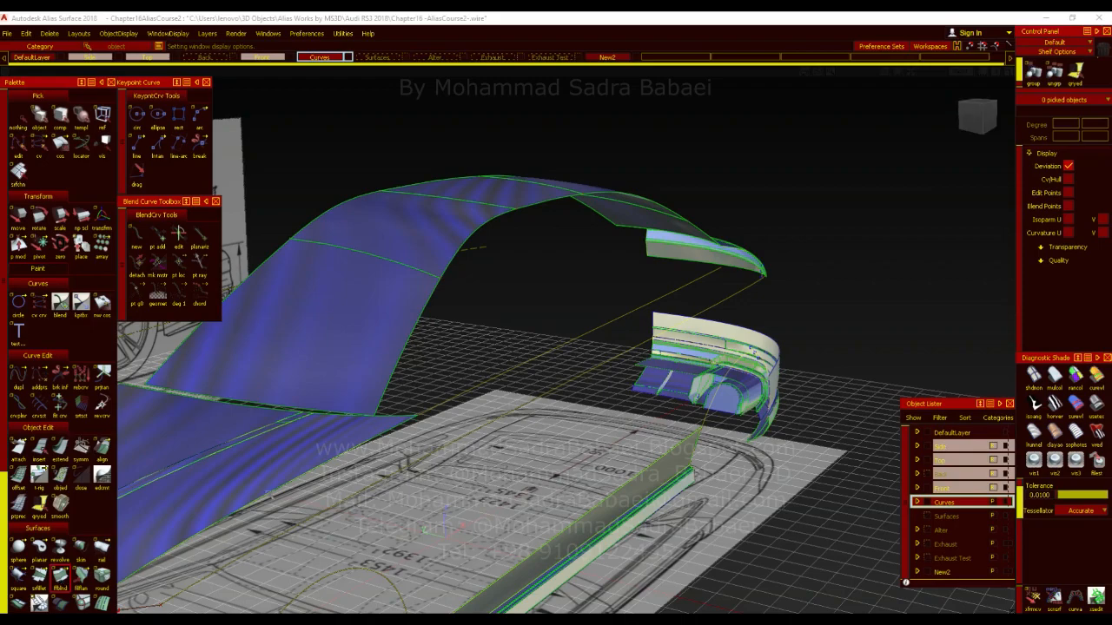
click(488, 387)
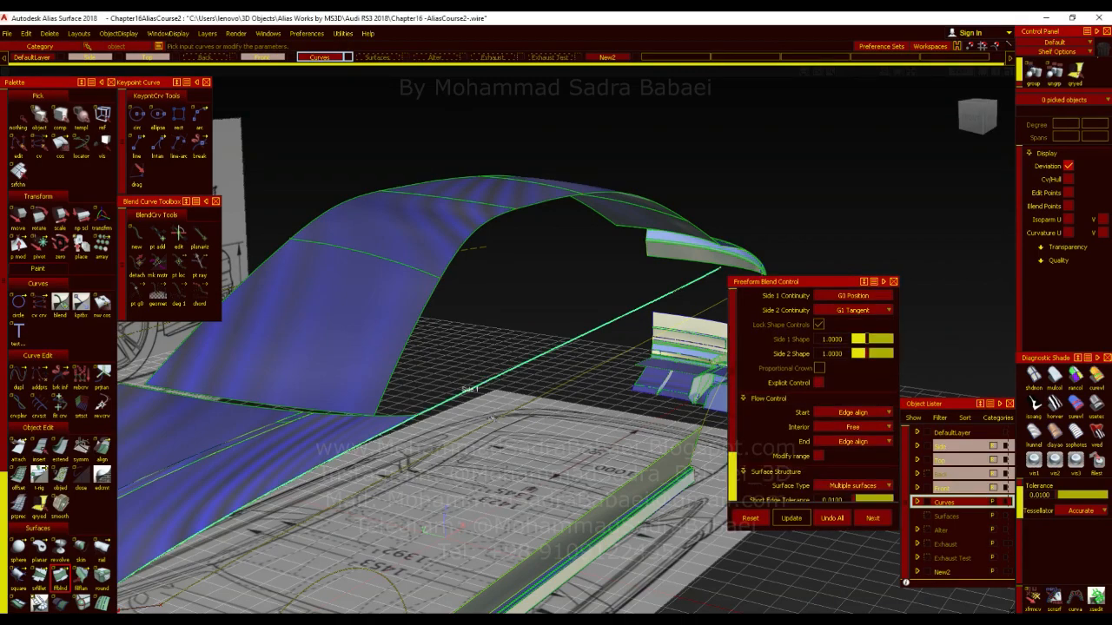
click(492, 419)
alt+shift+drag(475, 401, 486, 434)
alt+shift+right_drag(486, 434, 538, 434)
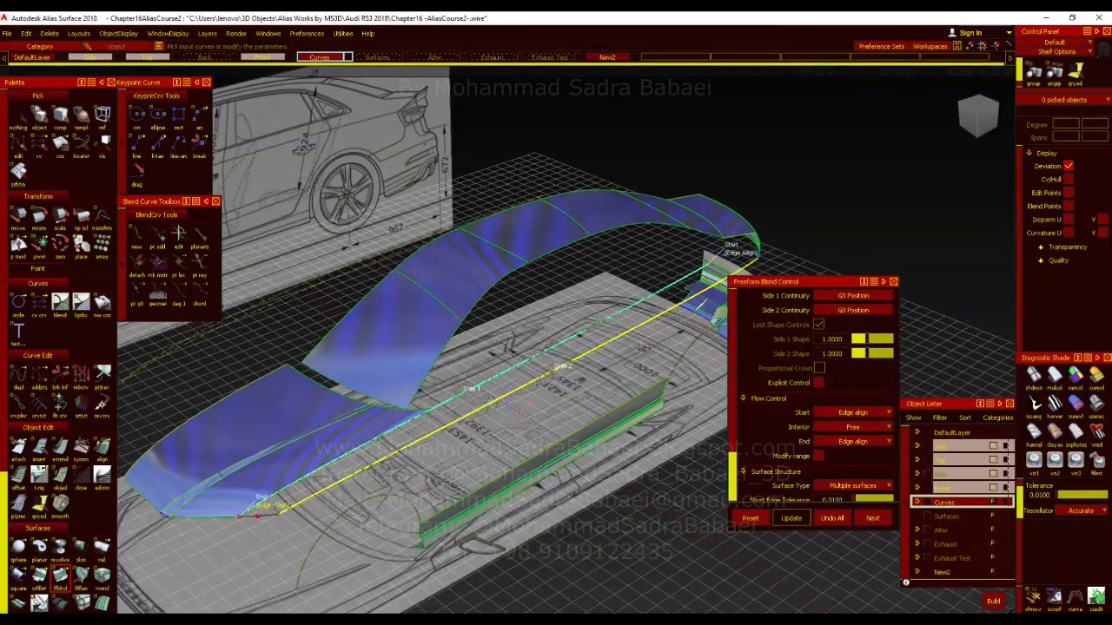
Set the blend's end flow to Connect ends and turn on Modify range and Auto Update.
click(271, 504)
click(271, 506)
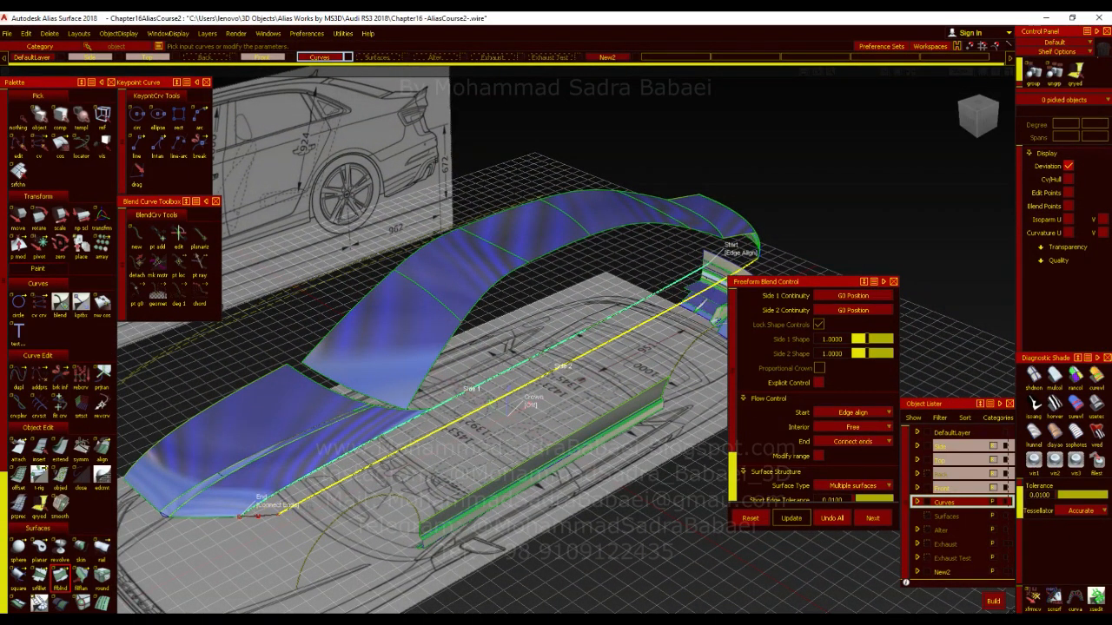
click(817, 457)
scroll(817, 483, down, 3)
click(818, 480)
Shorten the blend to the hood's rear corner with primary end 0.5563 and secondary end 0.6811.
drag(370, 441, 430, 407)
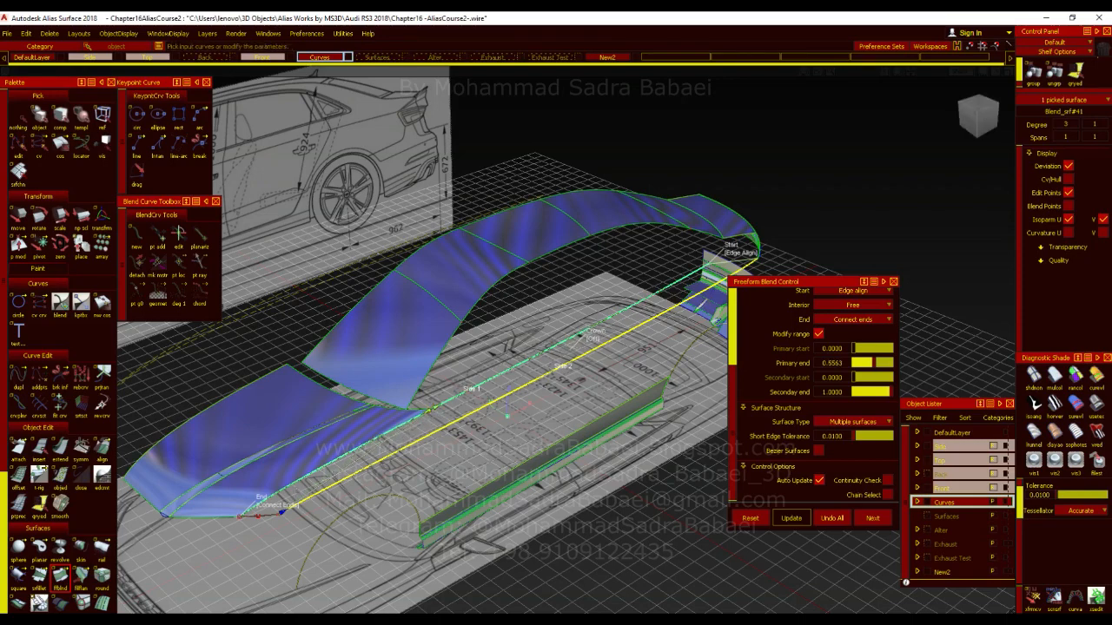
drag(282, 511, 444, 425)
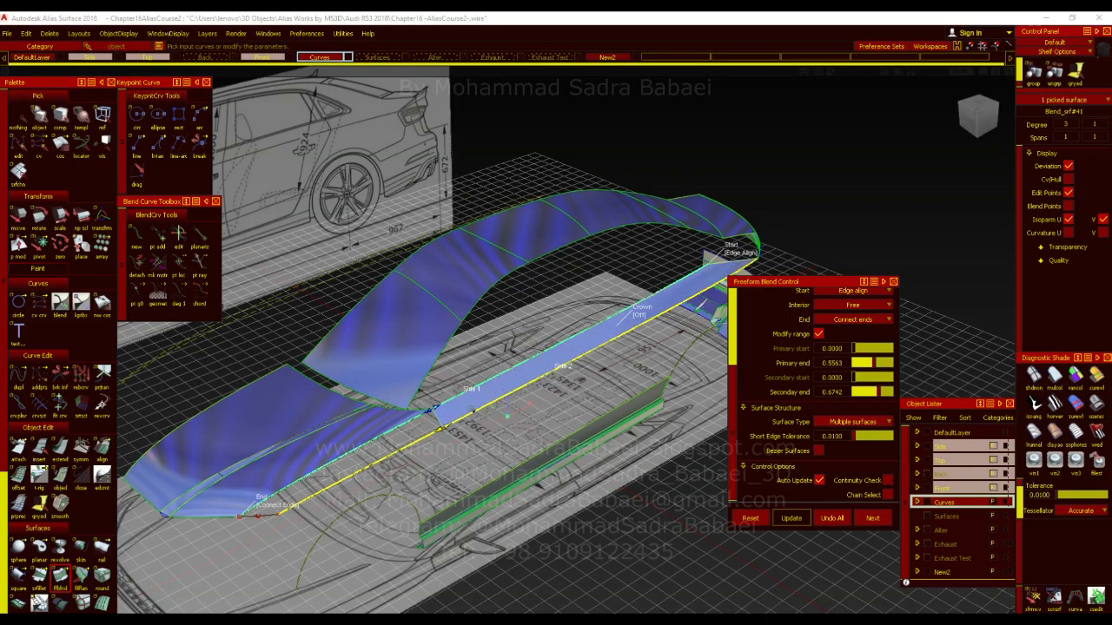
scroll(487, 417, down, 8)
scroll(434, 443, up, 8)
alt+shift+drag(469, 417, 374, 496)
scroll(452, 408, up, 6)
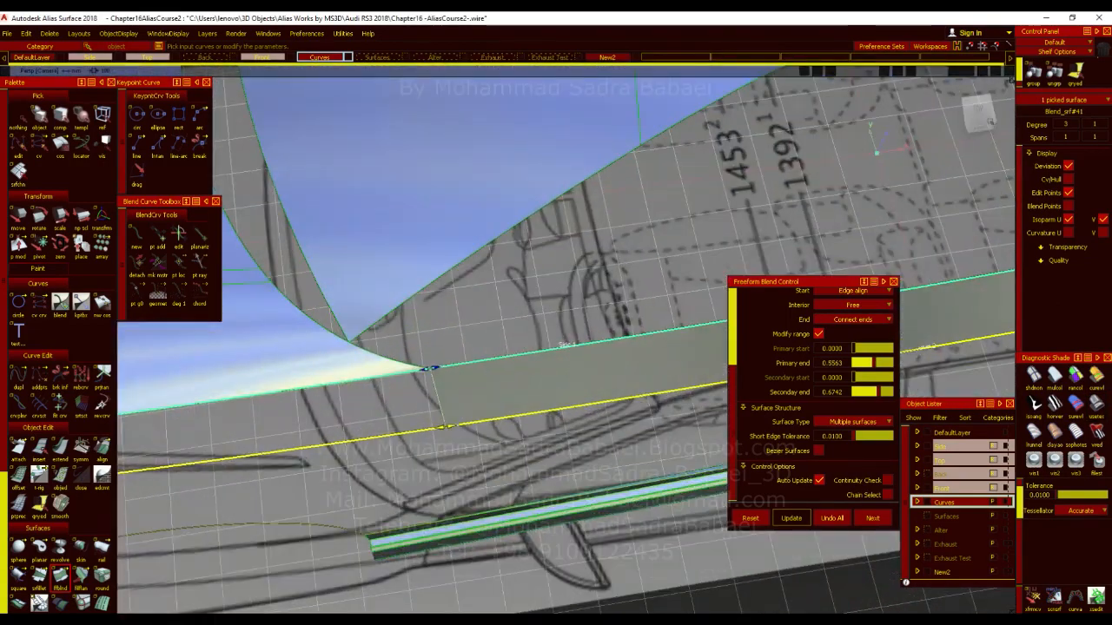
click(978, 107)
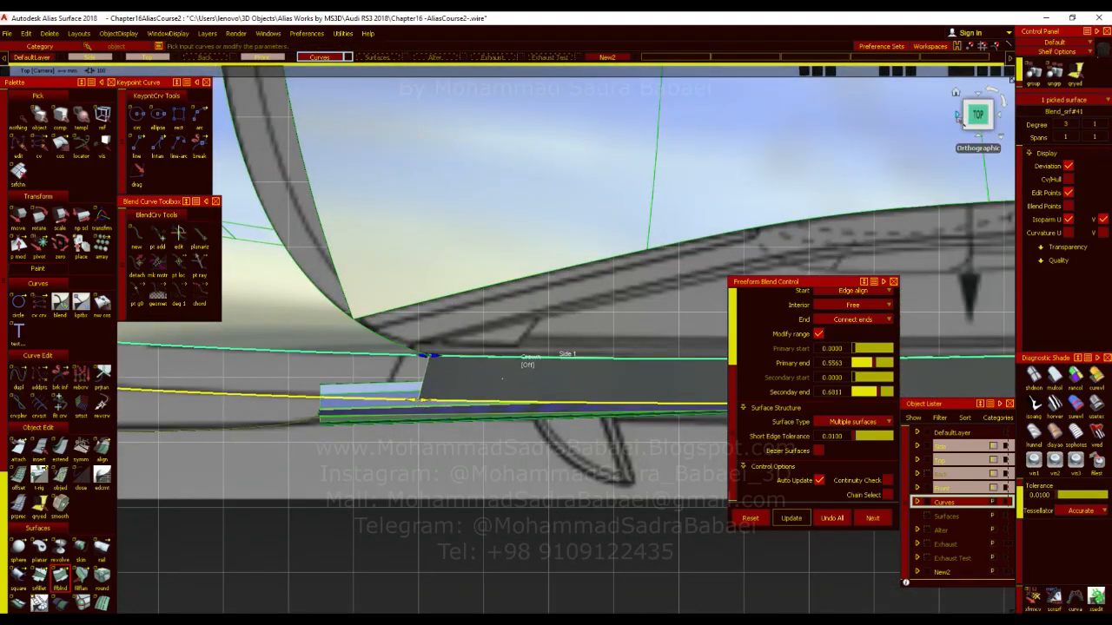
Turn on the blend's crown and set the Crown Value to 0.012, checking its bulge against the front blueprint.
click(979, 112)
scroll(643, 296, up, 4)
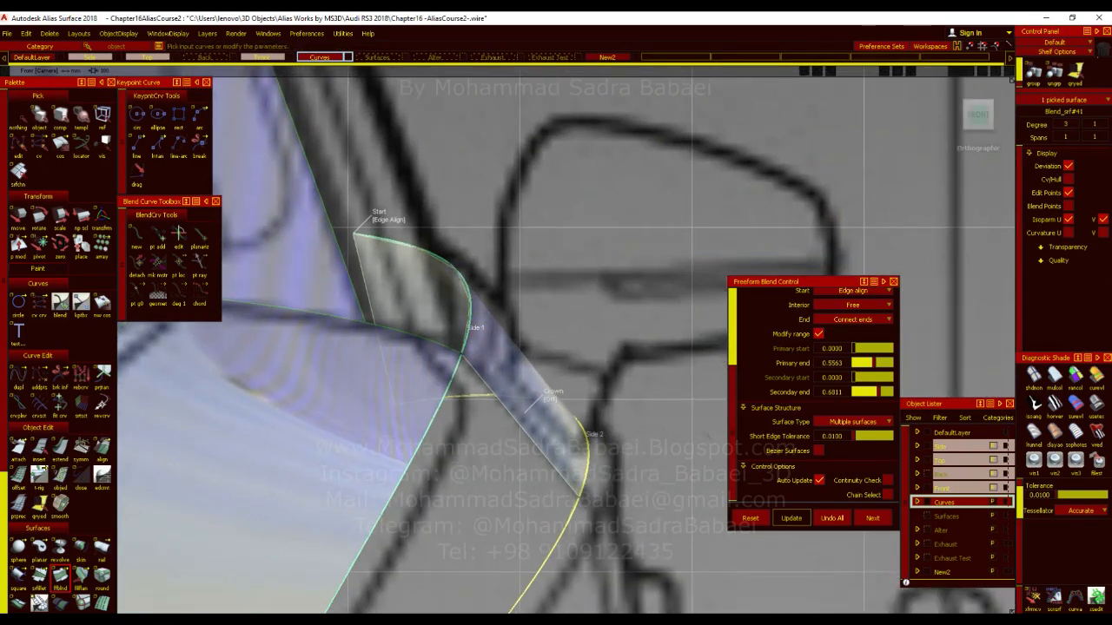
scroll(808, 350, up, 4)
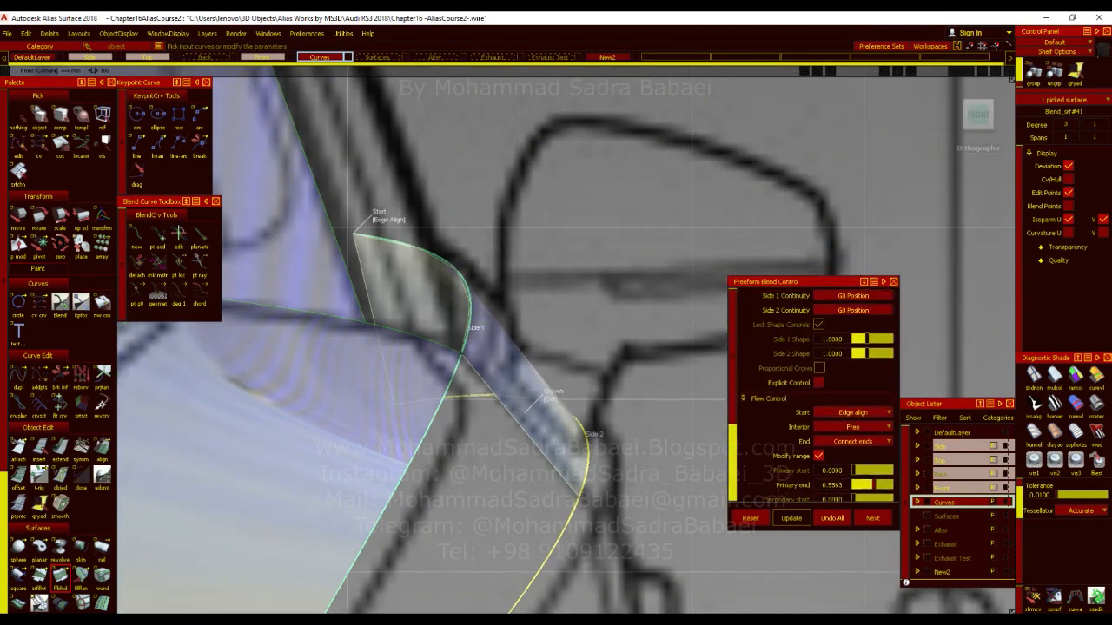
click(553, 397)
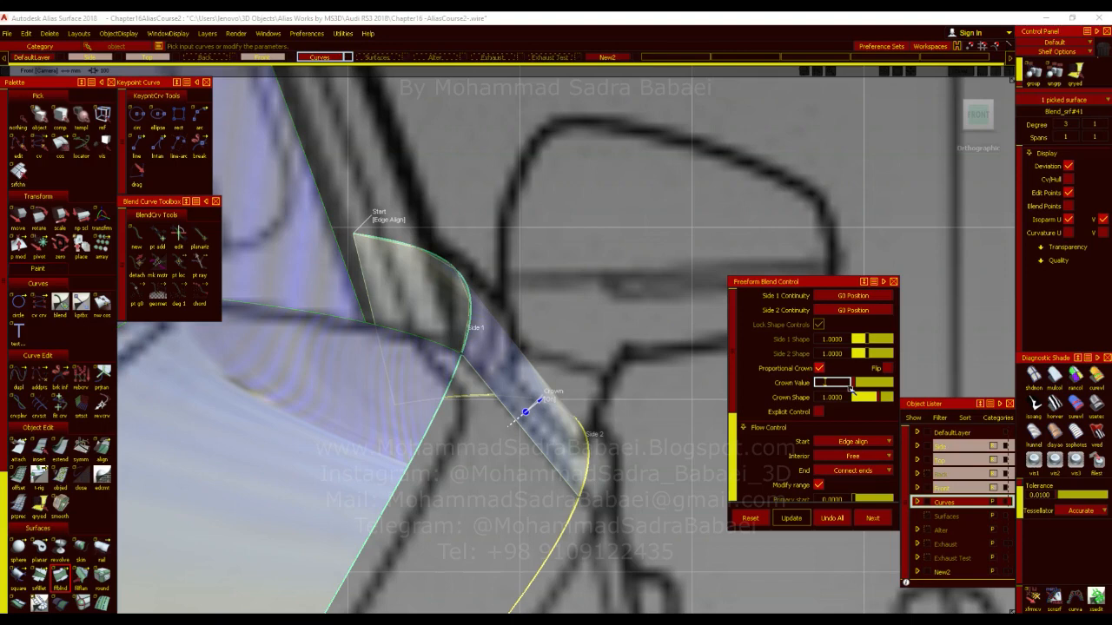
drag(850, 388, 852, 392)
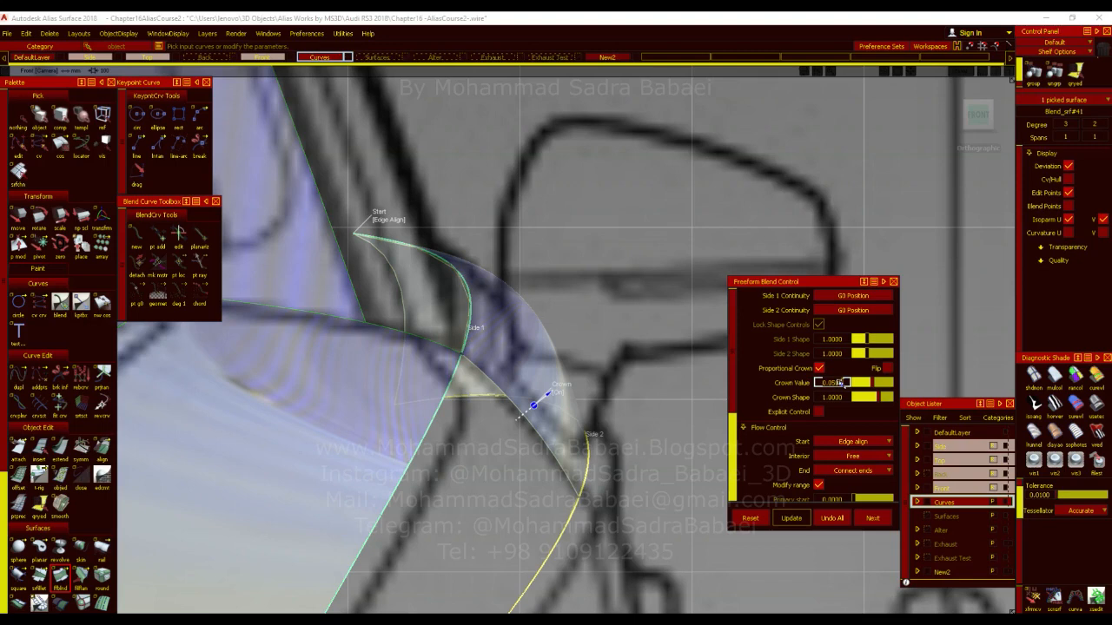
key(Return)
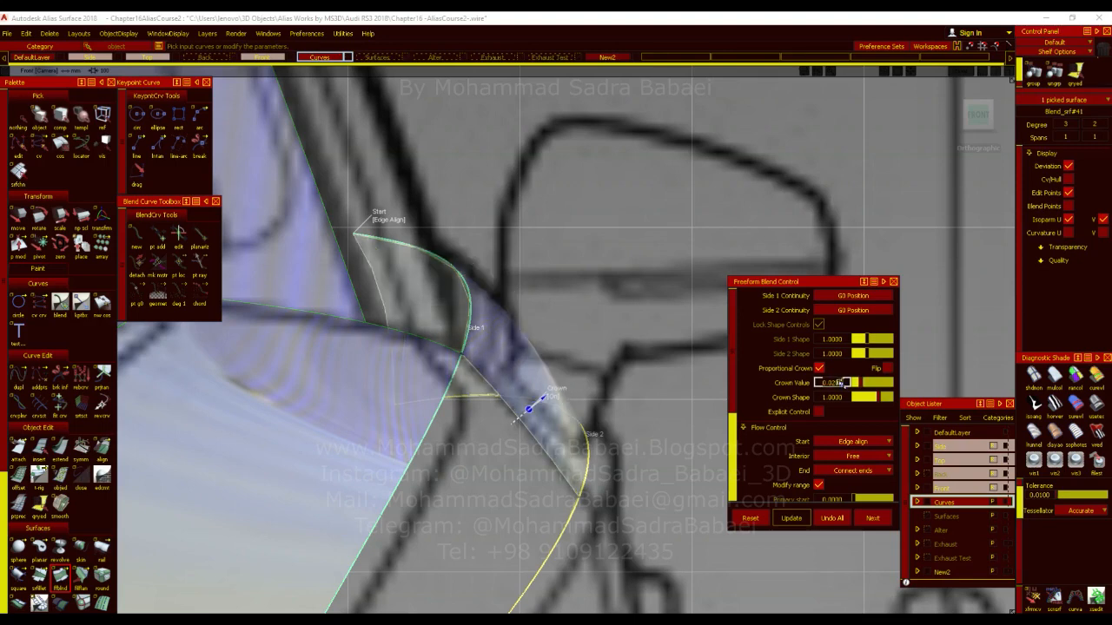
key(Return)
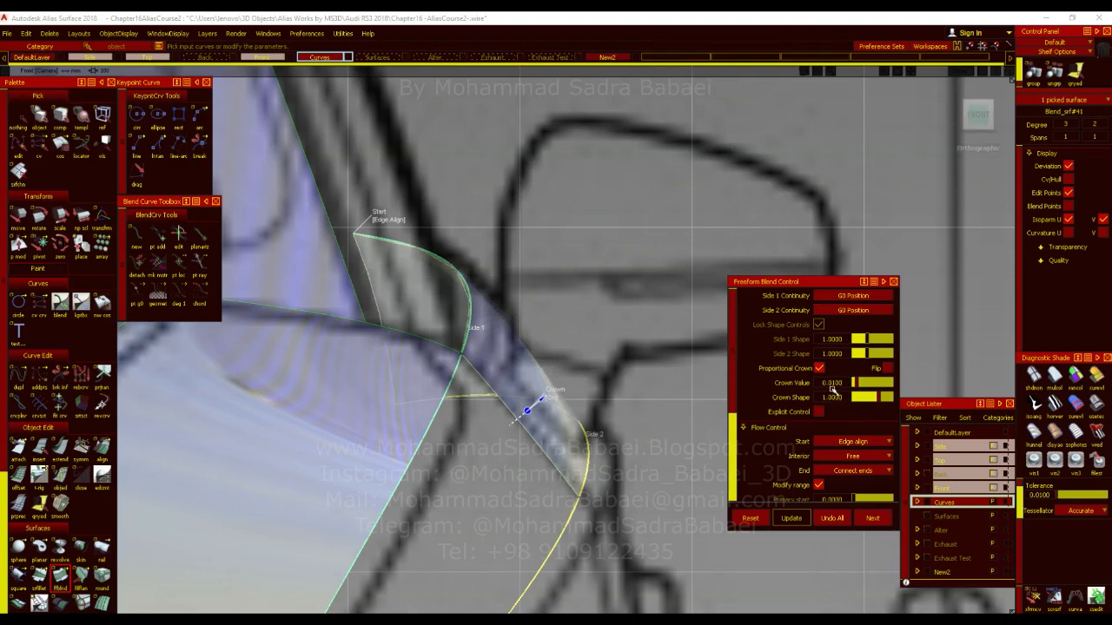
click(833, 386)
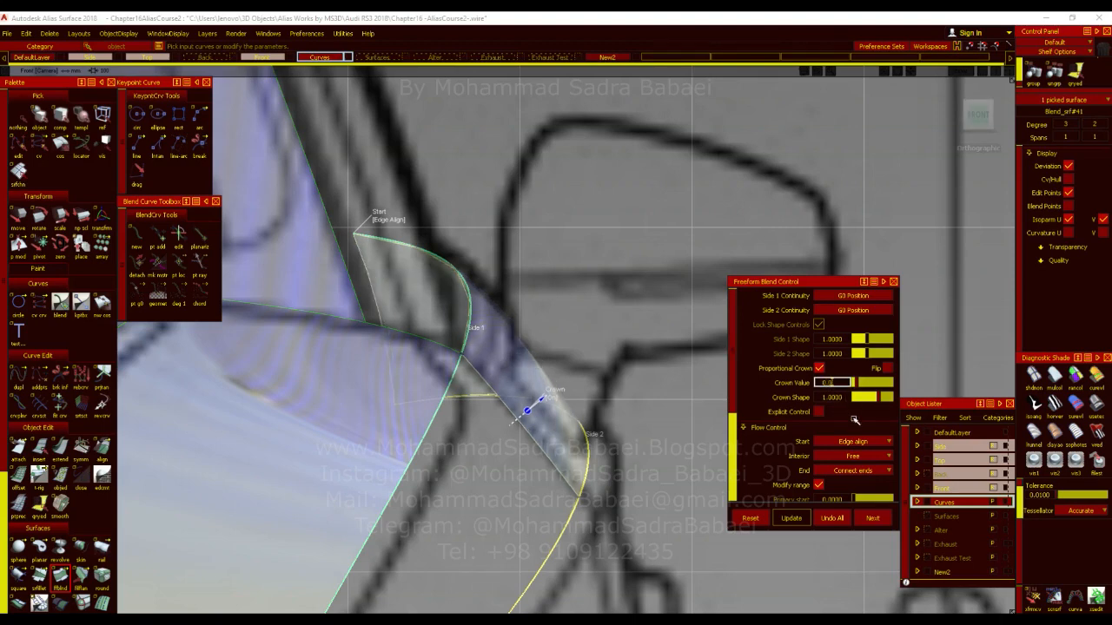
text(0.012)
key(Return)
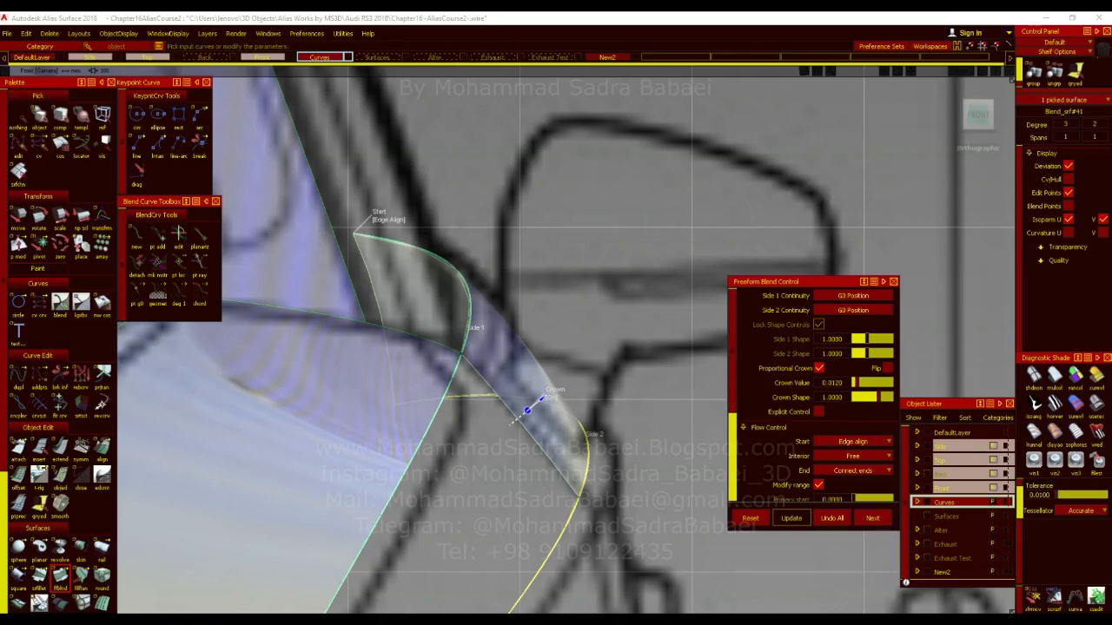
Deselect the blend, turn on the Back blueprint layer, and compare the crowned profile with the rear drawing and car photo.
alt+shift+right_drag(686, 426, 599, 452)
alt+shift+drag(599, 452, 434, 456)
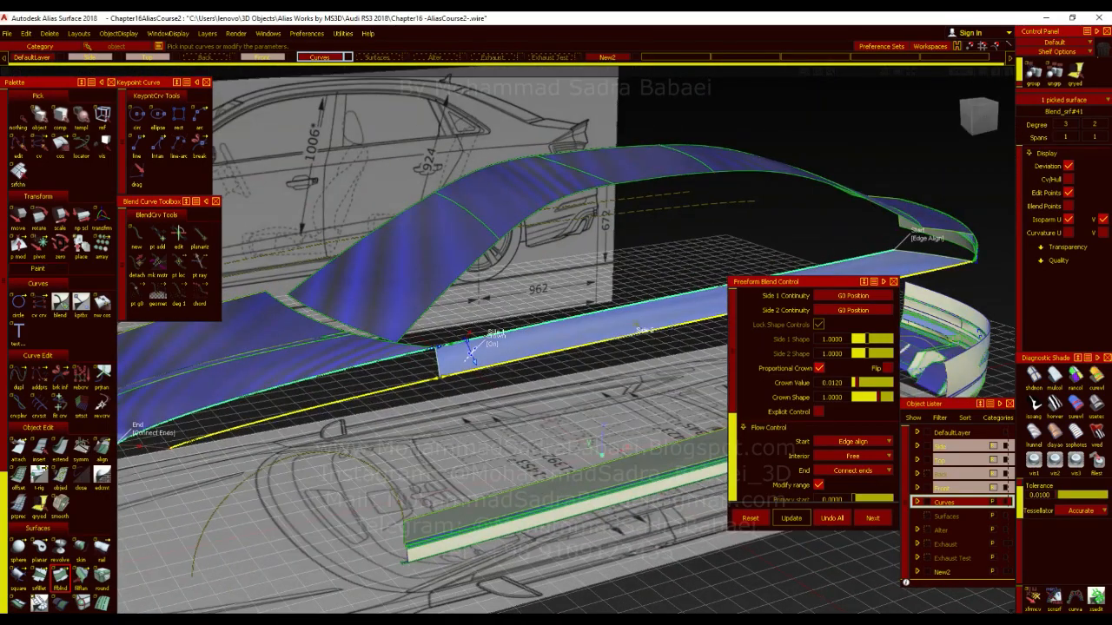
alt+shift+middle_drag(925, 265, 610, 386)
alt+shift+drag(608, 382, 706, 523)
click(978, 118)
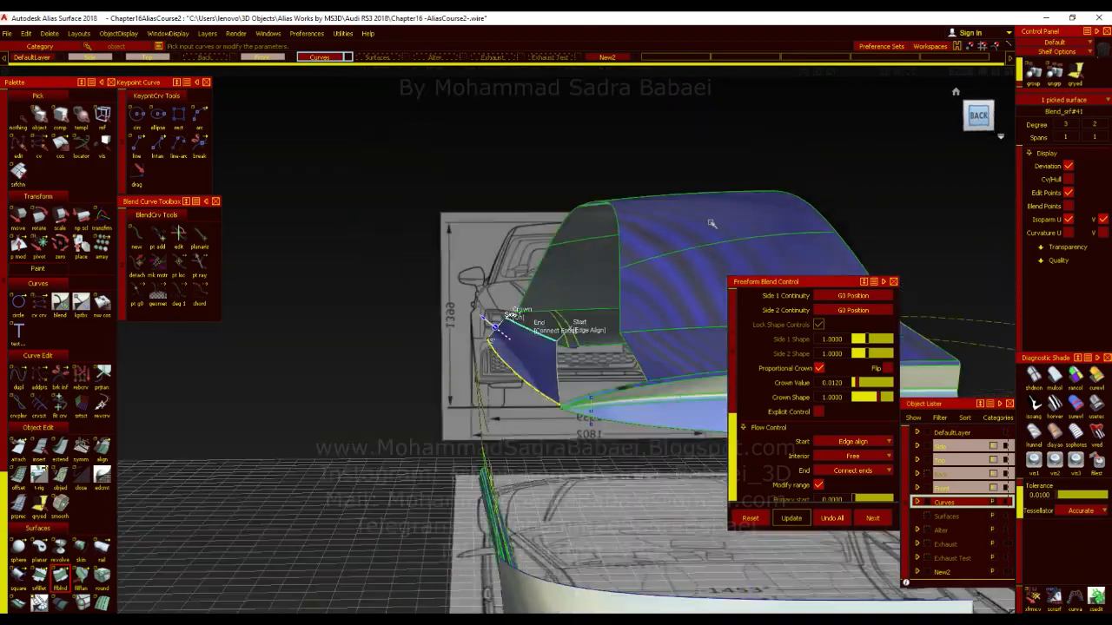
ctrl+shift+drag(443, 366, 445, 397)
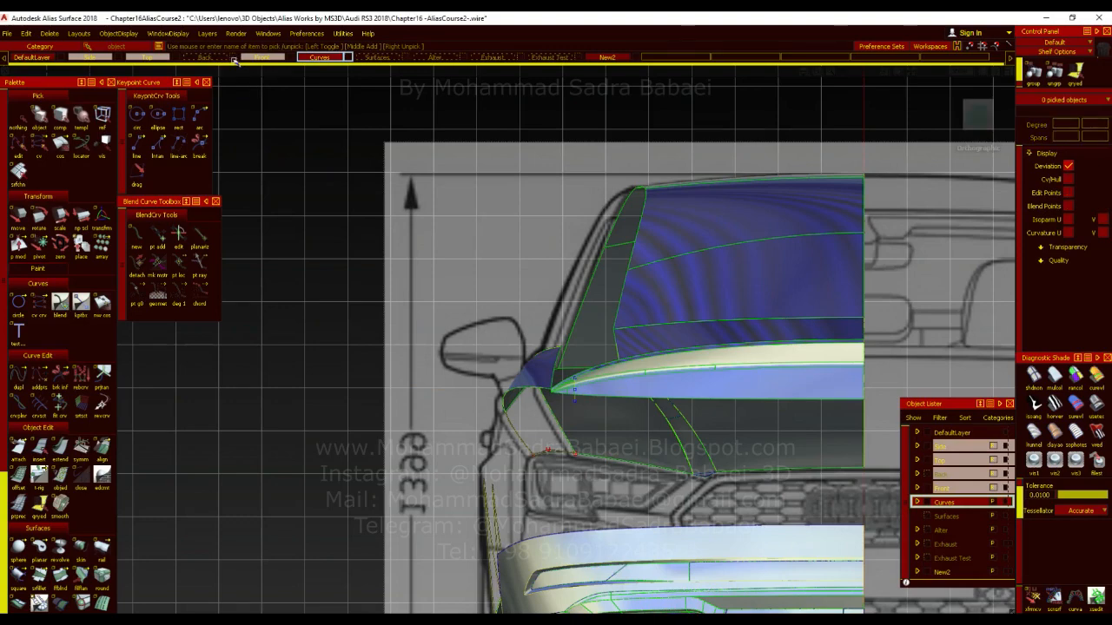
click(232, 59)
click(1033, 374)
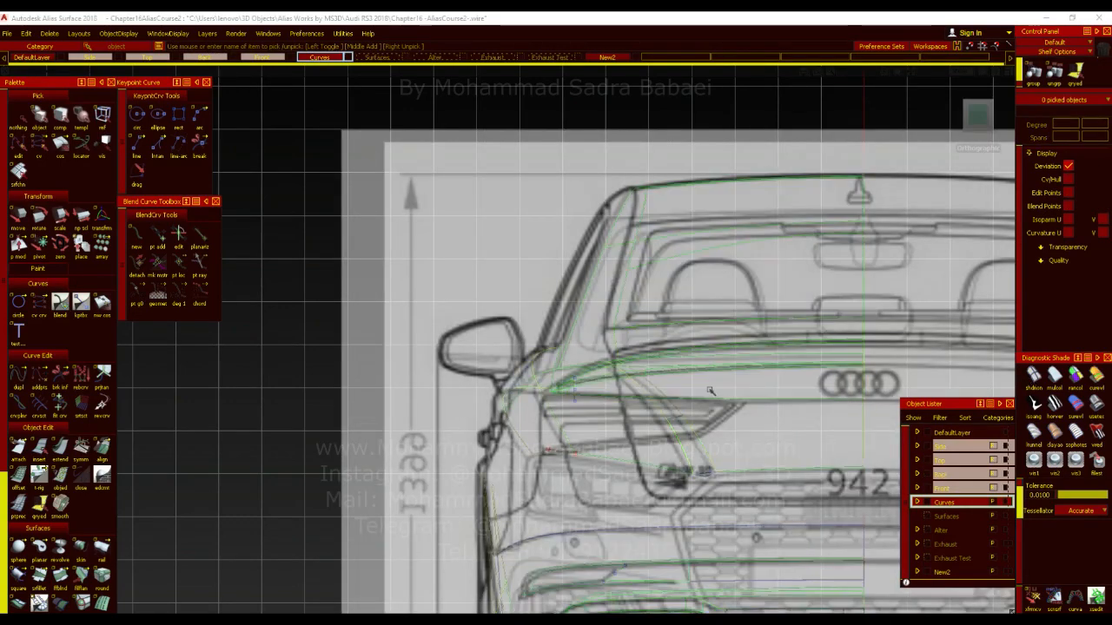
alt+shift+right_drag(619, 418, 622, 276)
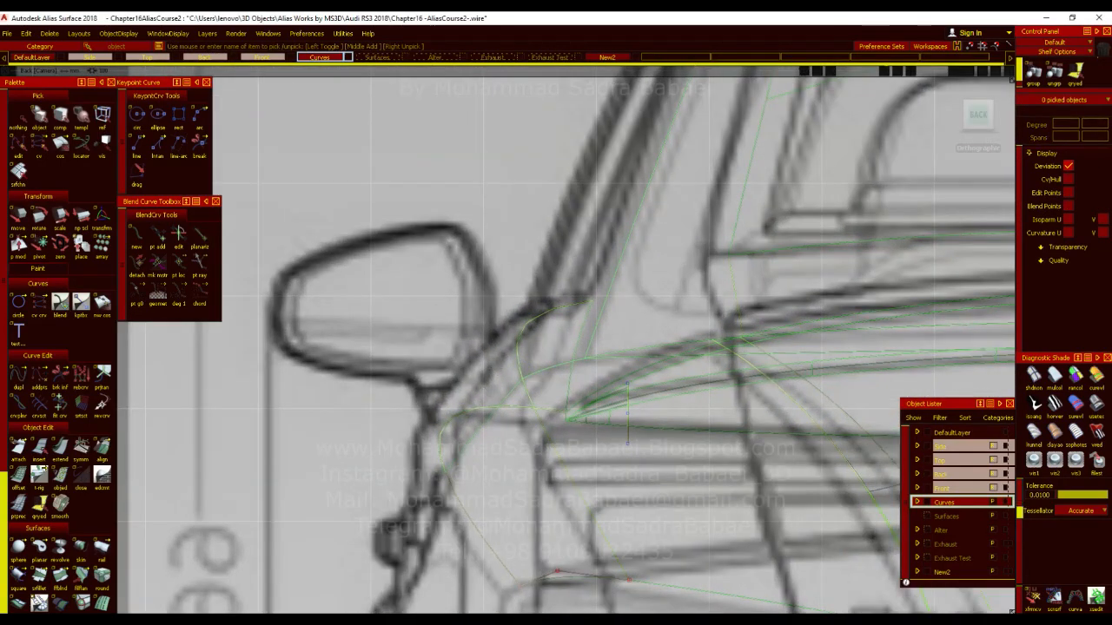
click(1077, 405)
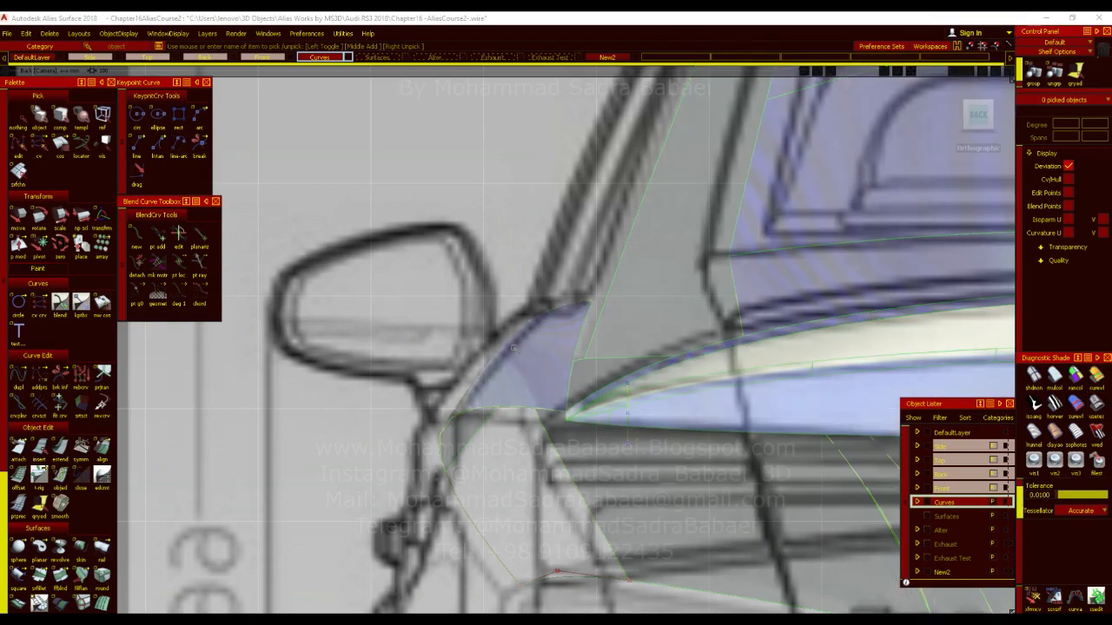
alt+shift+right_drag(536, 368, 441, 386)
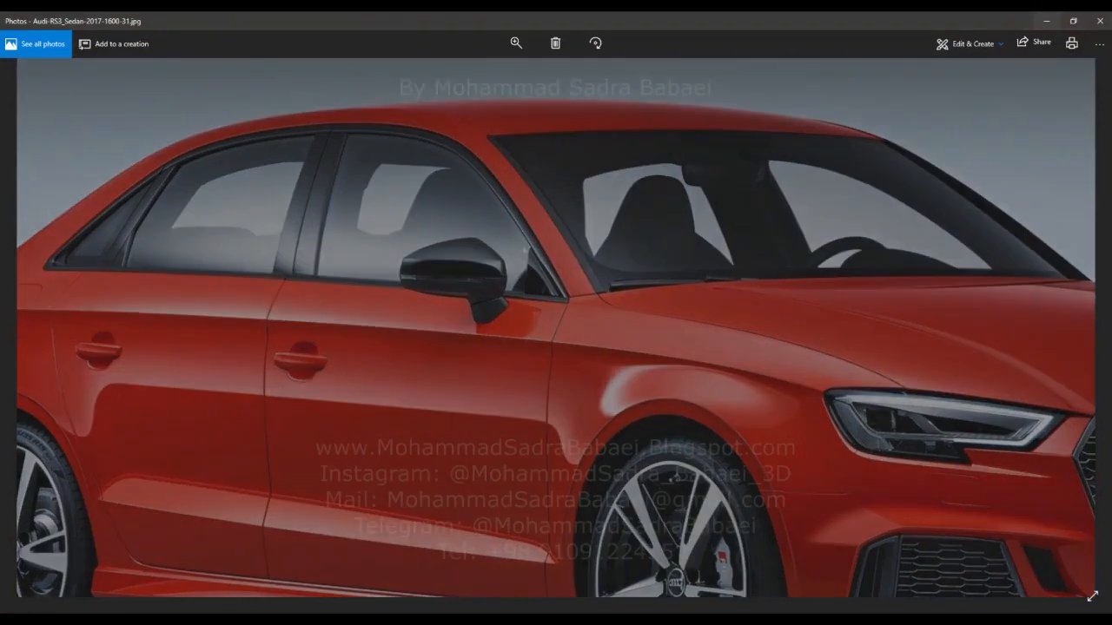
scroll(389, 363, up, 3)
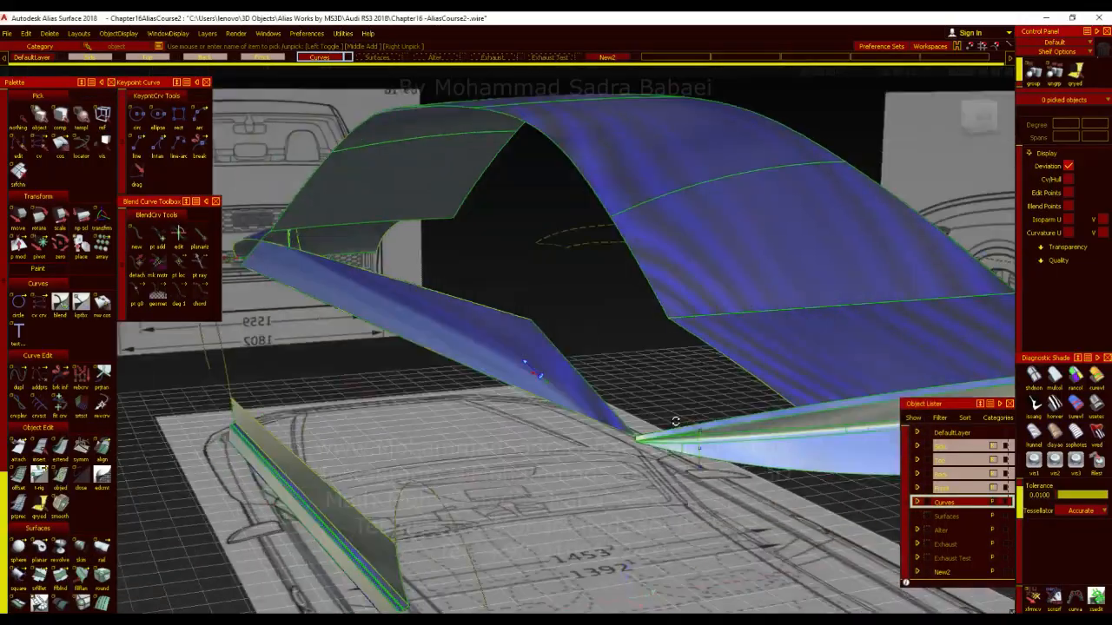
Reopen the crowned blend with Query Edit, set its start flow to Default, and check it against the front blueprint.
alt+shift+drag(676, 422, 781, 422)
alt+shift+right_drag(781, 422, 599, 417)
alt+shift+drag(599, 416, 616, 458)
alt+shift+right_drag(616, 459, 496, 339)
drag(523, 388, 460, 347)
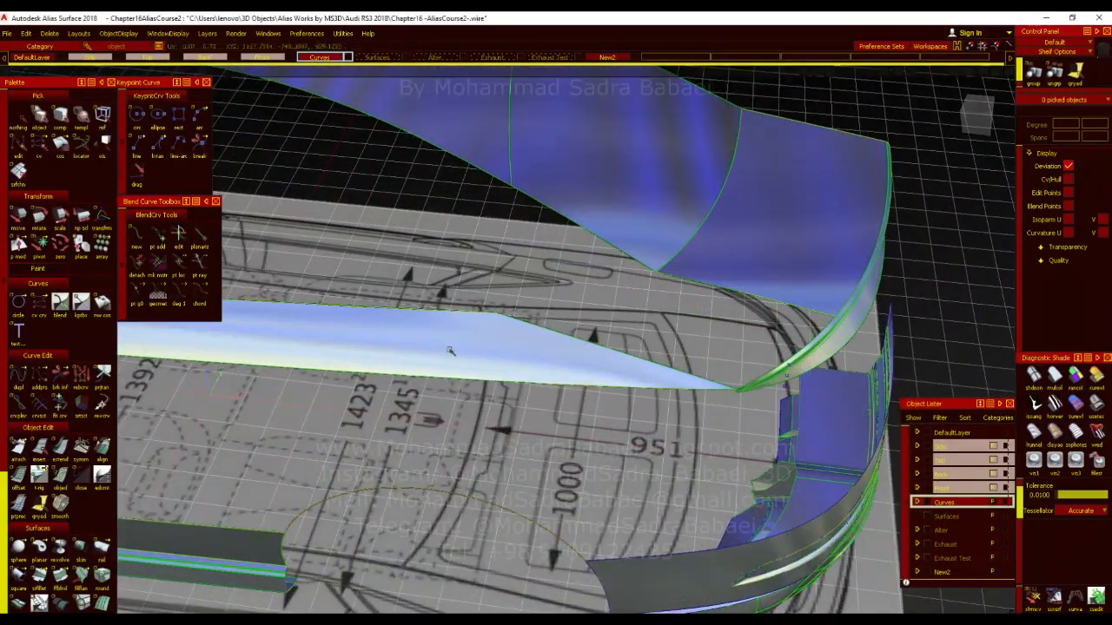
key(ctrl+q)
click(531, 302)
mouse_move(369, 339)
alt+shift+mouse_down()
mouse_move(405, 360)
mouse_move(367, 287)
mouse_move(370, 317)
mouse_move(697, 405)
mouse_move(606, 374)
mouse_move(698, 390)
mouse_move(486, 452)
alt+shift+mouse_up()
mouse_move(305, 486)
alt+shift+mouse_down()
mouse_move(508, 375)
mouse_move(683, 313)
mouse_move(685, 270)
mouse_move(955, 160)
alt+shift+mouse_up()
click(979, 113)
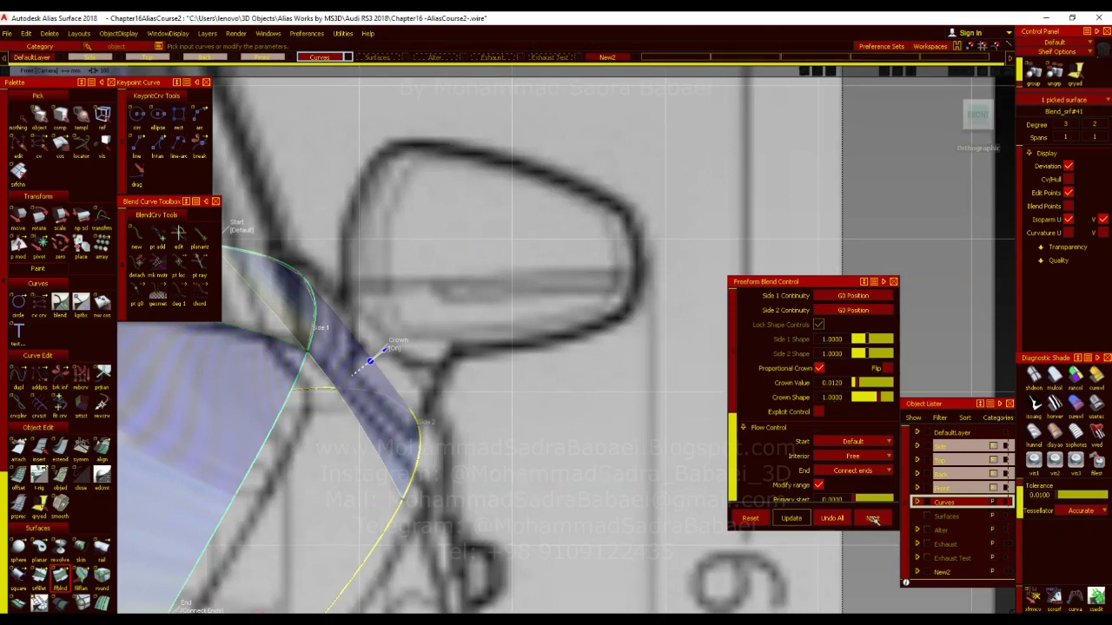
ctrl+shift+drag(487, 382, 489, 368)
Reopen the crowned blend in the Freeform Blend tool and realign its slanted front edge using the side blueprint.
alt+shift+right_drag(660, 443, 543, 460)
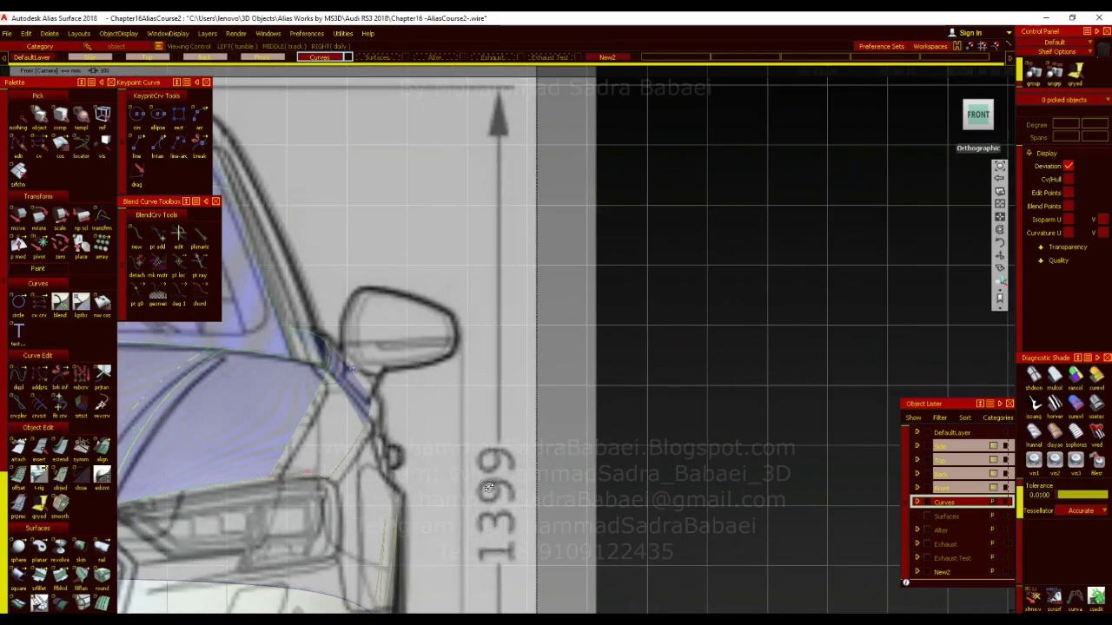
alt+shift+drag(542, 461, 490, 478)
alt+shift+middle_drag(489, 478, 596, 301)
key(alt+t)
key(alt+t)
alt+shift+drag(596, 301, 717, 264)
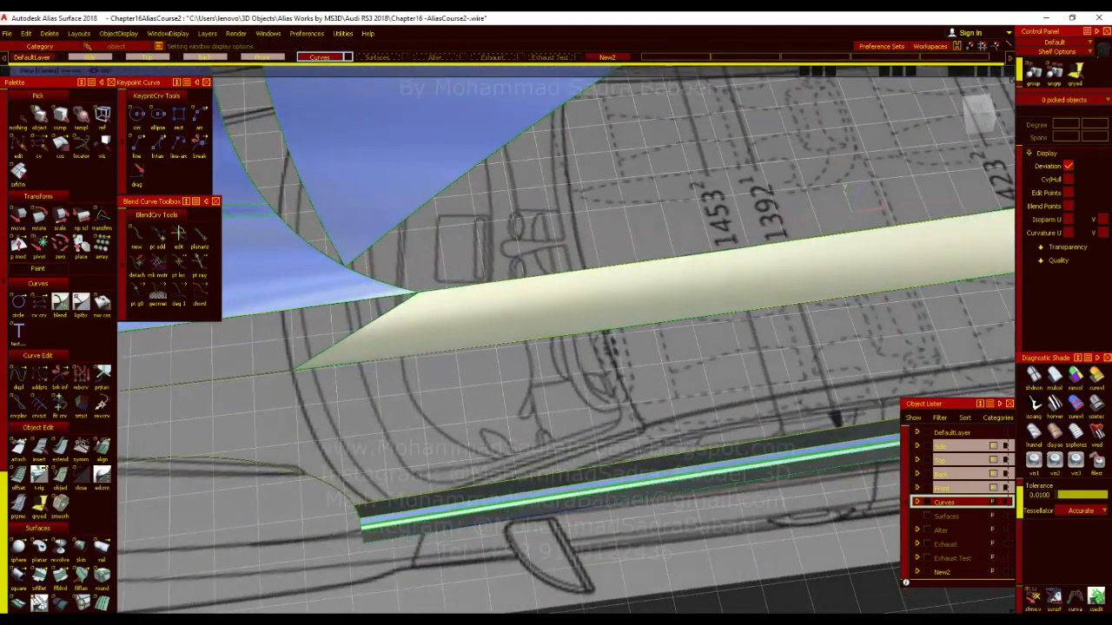
click(544, 310)
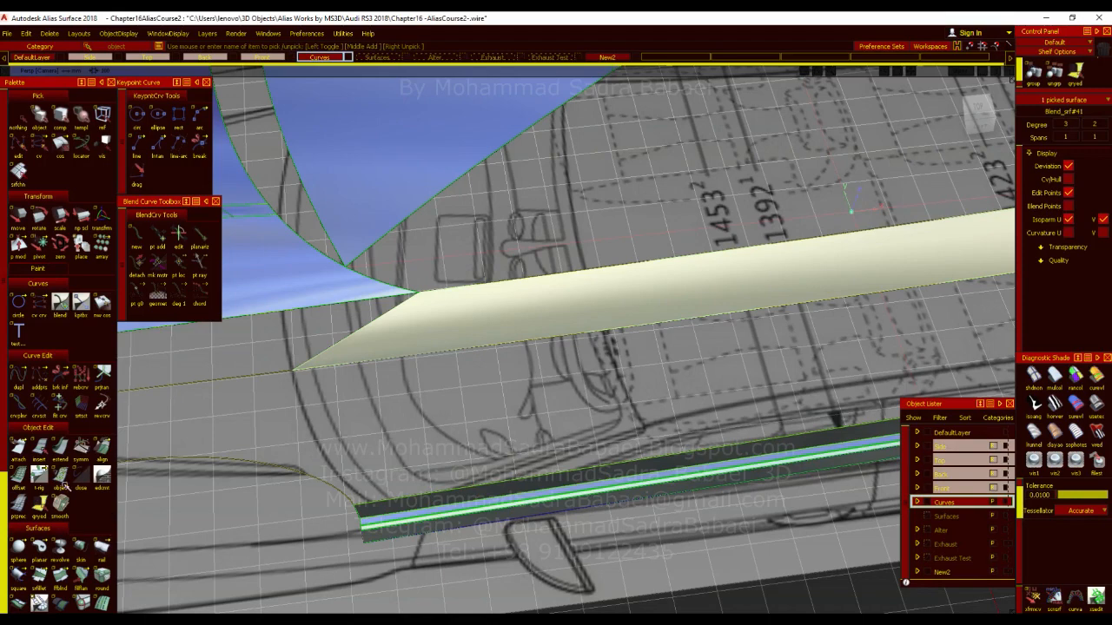
click(60, 576)
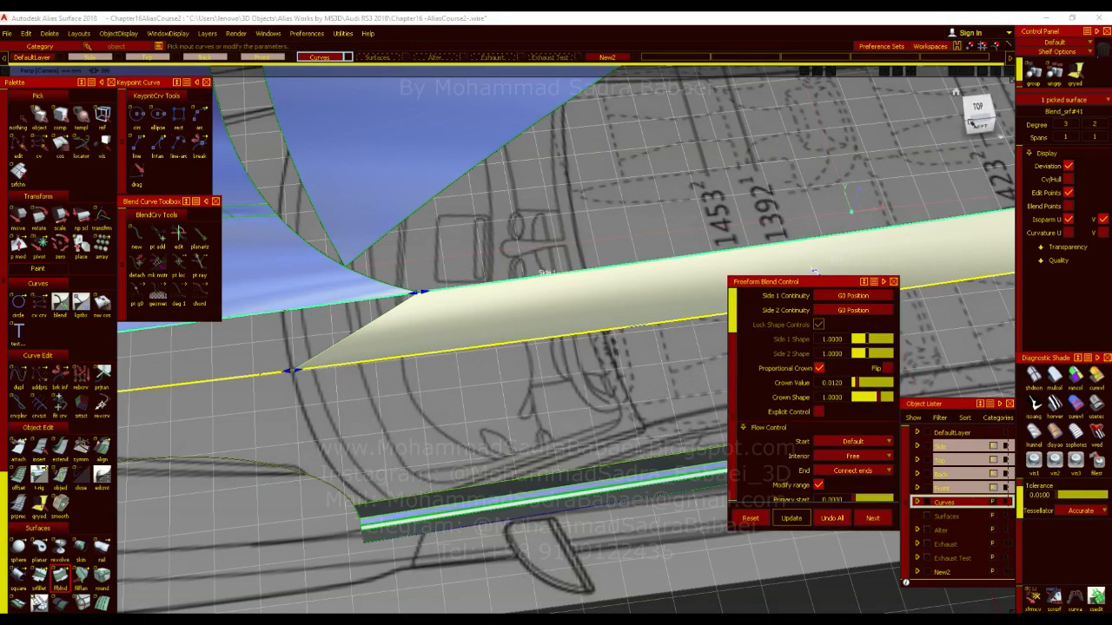
click(980, 127)
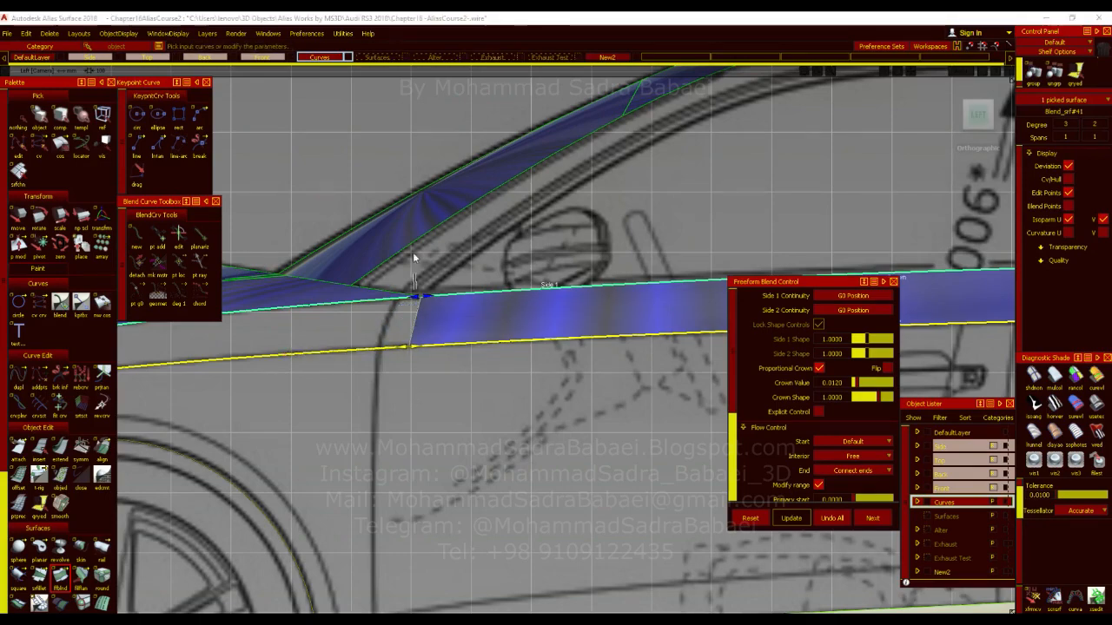
ctrl+shift+drag(412, 252, 406, 323)
alt+shift+right_drag(461, 305, 406, 380)
alt+shift+drag(407, 380, 486, 600)
click(984, 123)
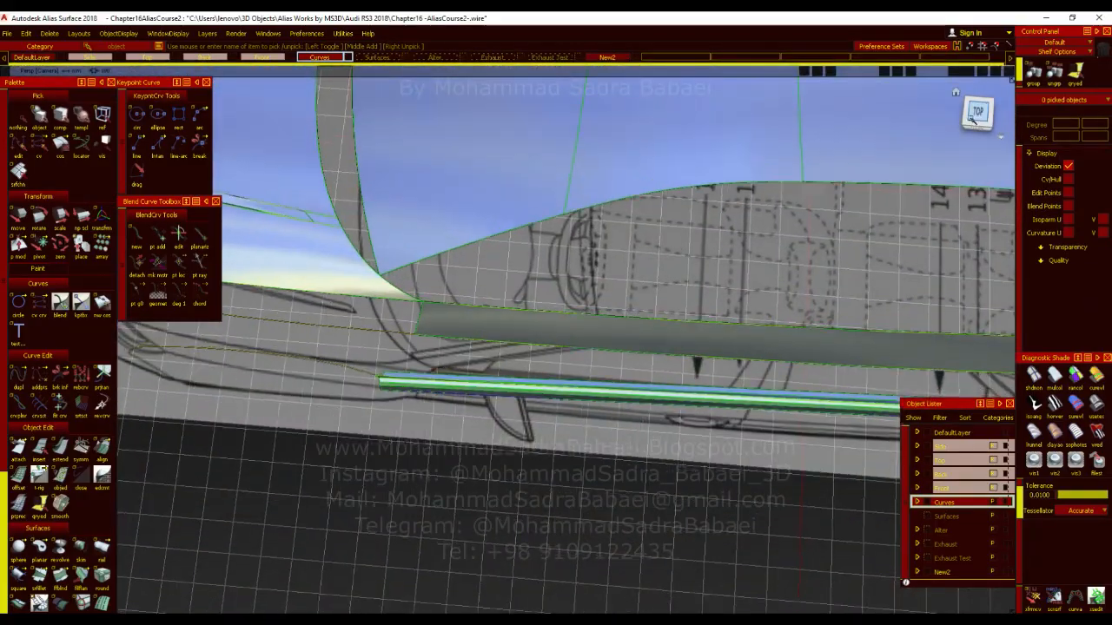
Examine the gap between the hood and shoulder curve, and compare it with the Audi RS3 reference photo.
alt+shift+drag(416, 376, 686, 323)
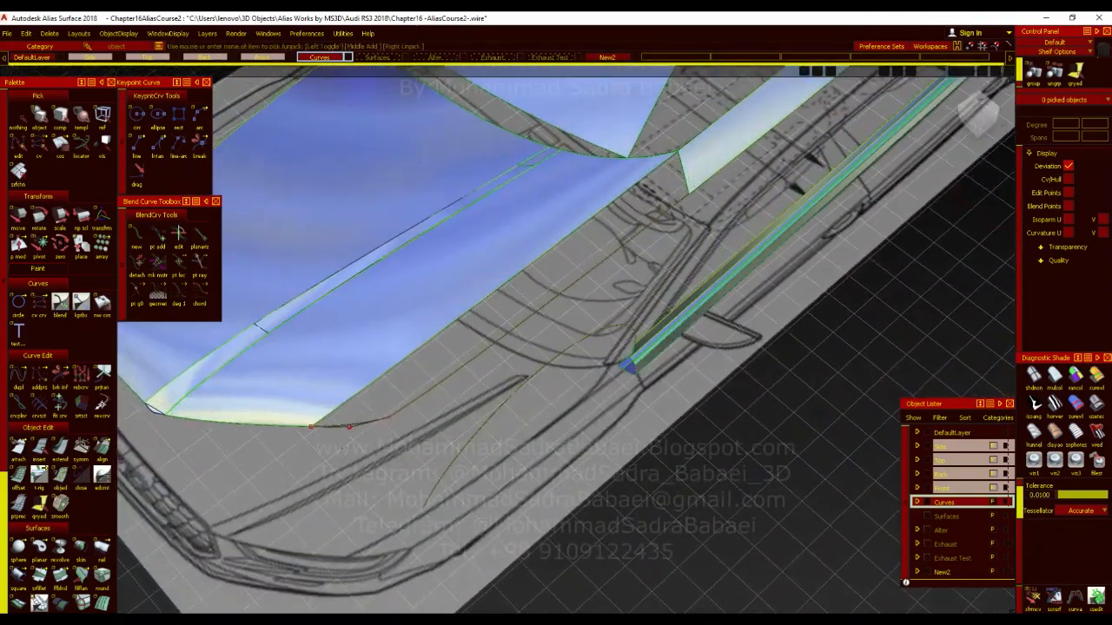
click(513, 620)
scroll(647, 368, up, 3)
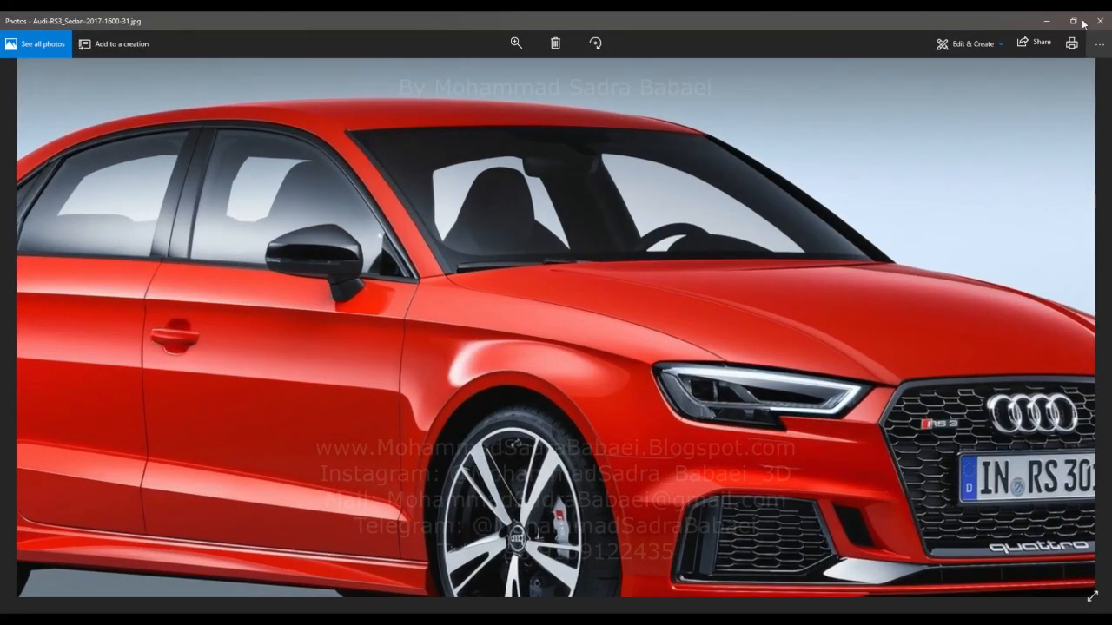
click(1050, 21)
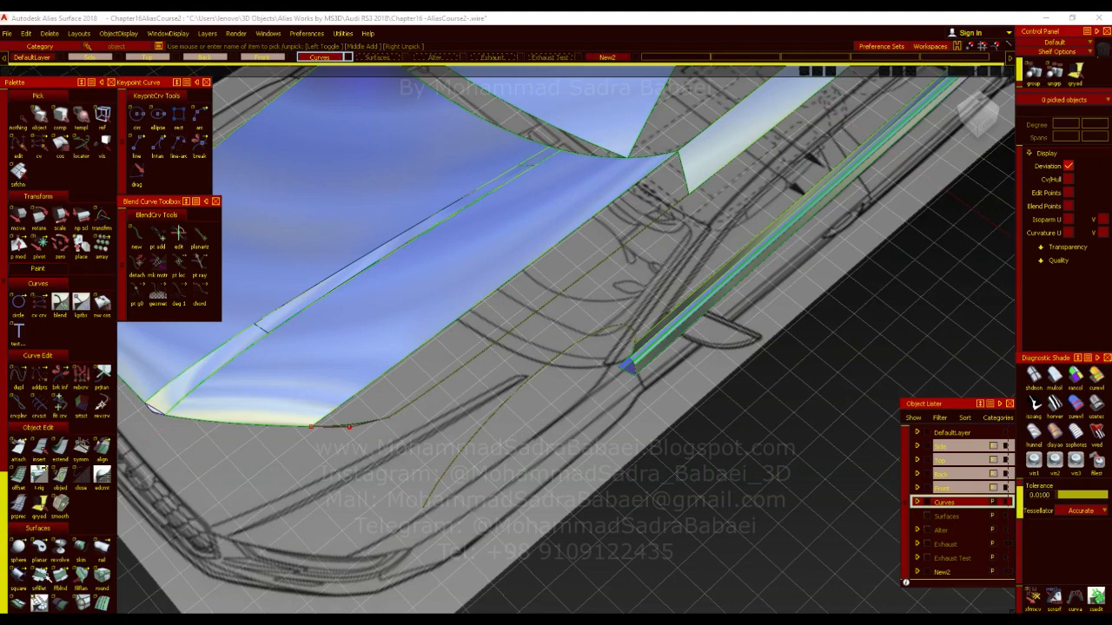
Try a Square surface from the short front line, the hood's side edge, the blend's front edge and the shoulder curve.
click(974, 106)
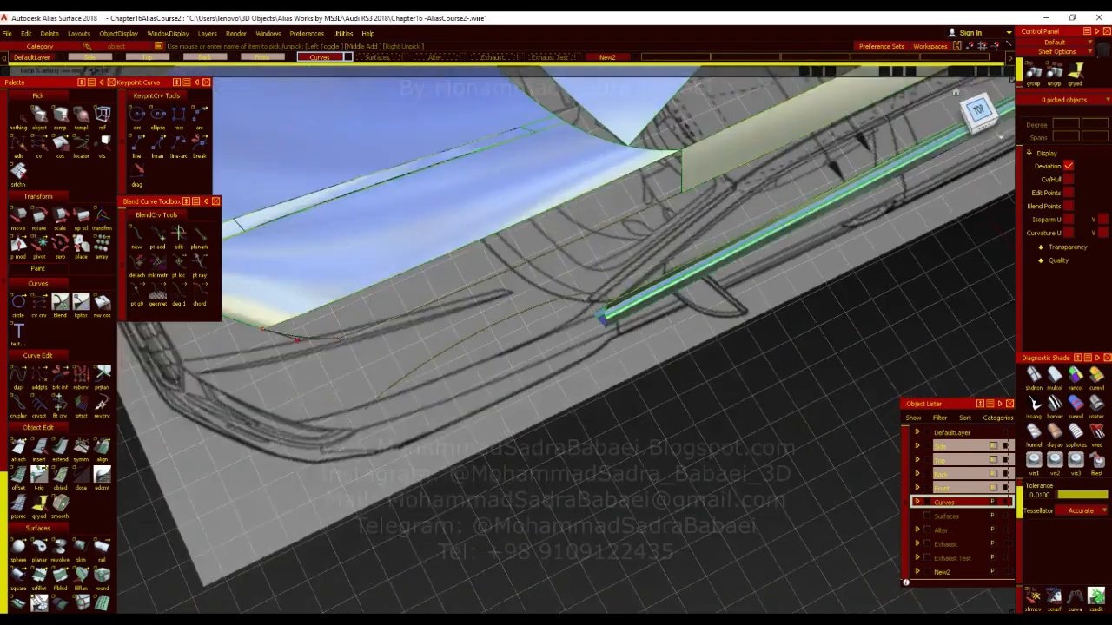
alt+shift+middle_drag(409, 232, 578, 352)
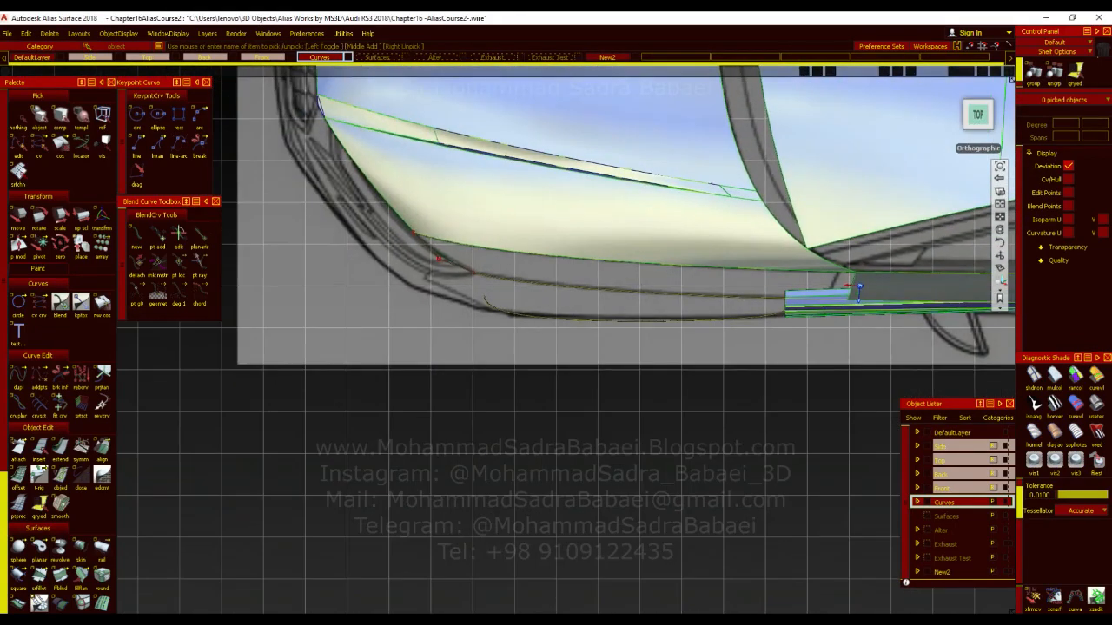
alt+shift+right_drag(512, 346, 536, 243)
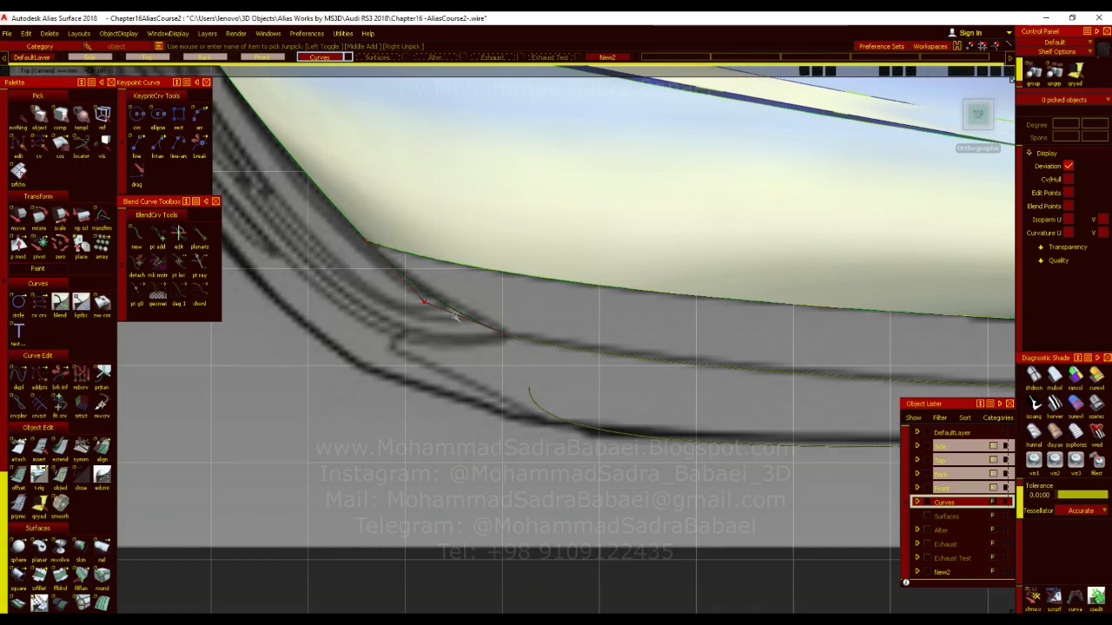
alt+shift+middle_drag(350, 434, 277, 462)
click(19, 574)
click(358, 323)
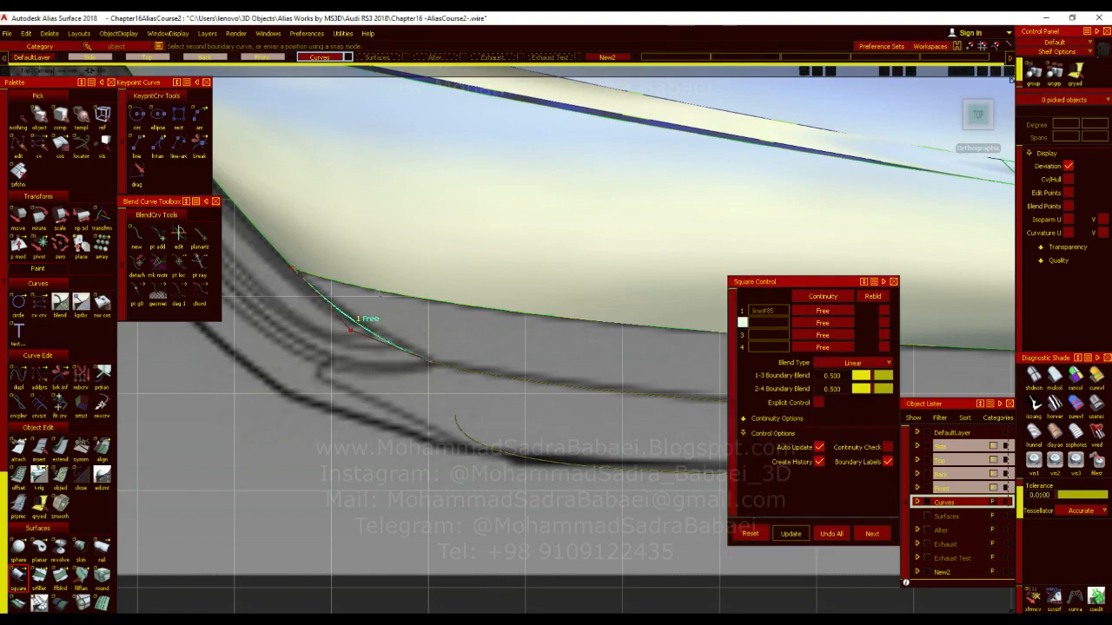
click(384, 301)
alt+shift+right_drag(367, 248, 449, 449)
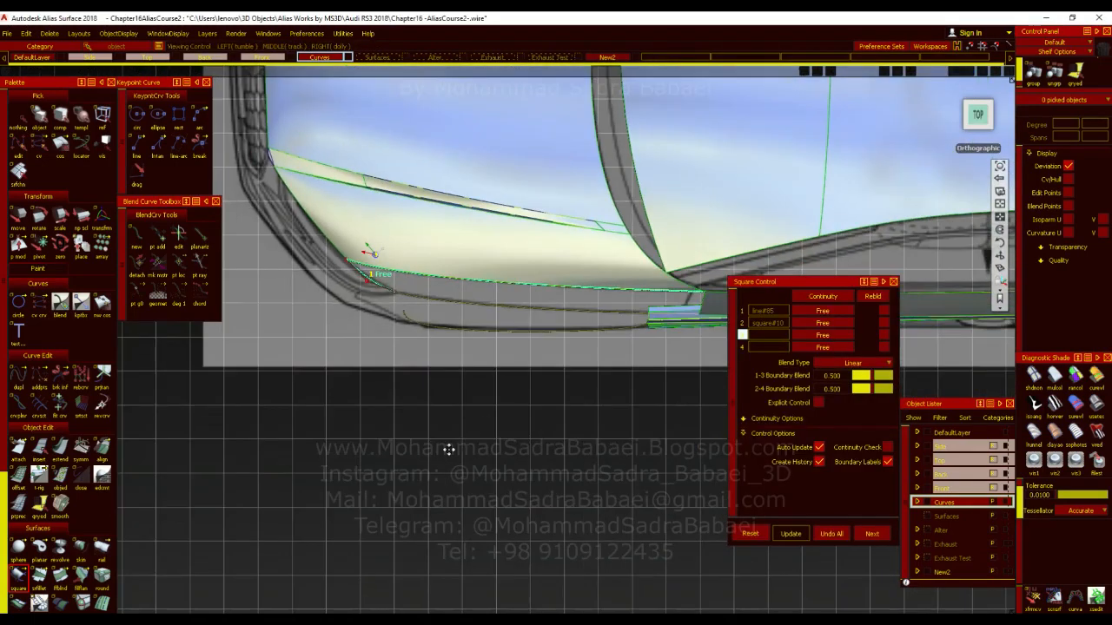
alt+shift+middle_drag(449, 449, 319, 548)
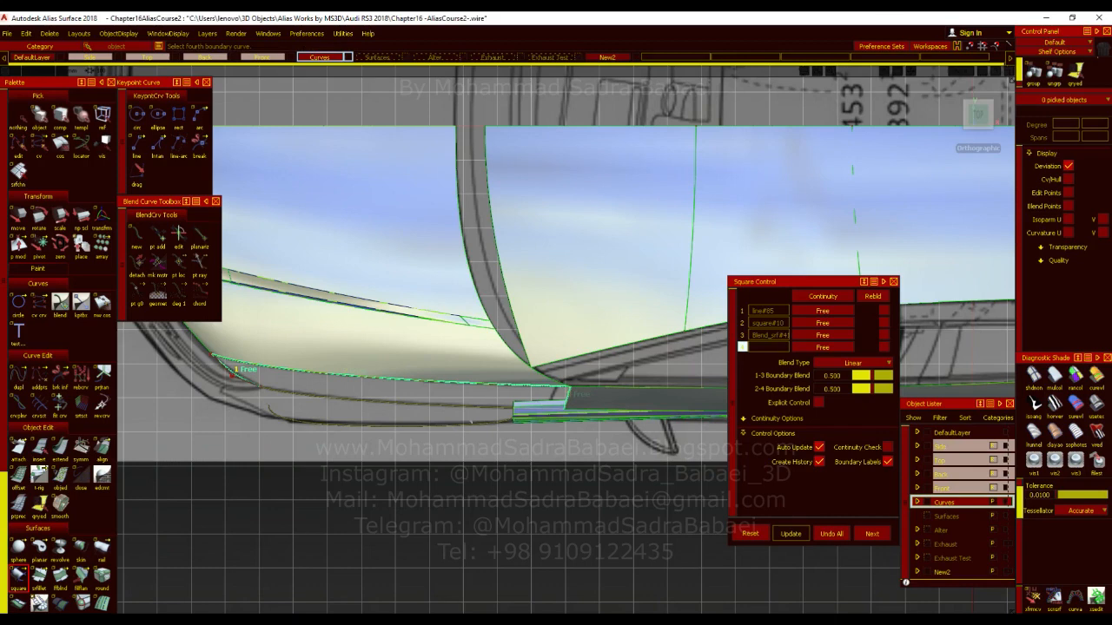
click(426, 388)
Set the square's continuity to G0 Position on boundaries 1, 2 and 4 and G2 Curvature at the blend edge.
click(825, 323)
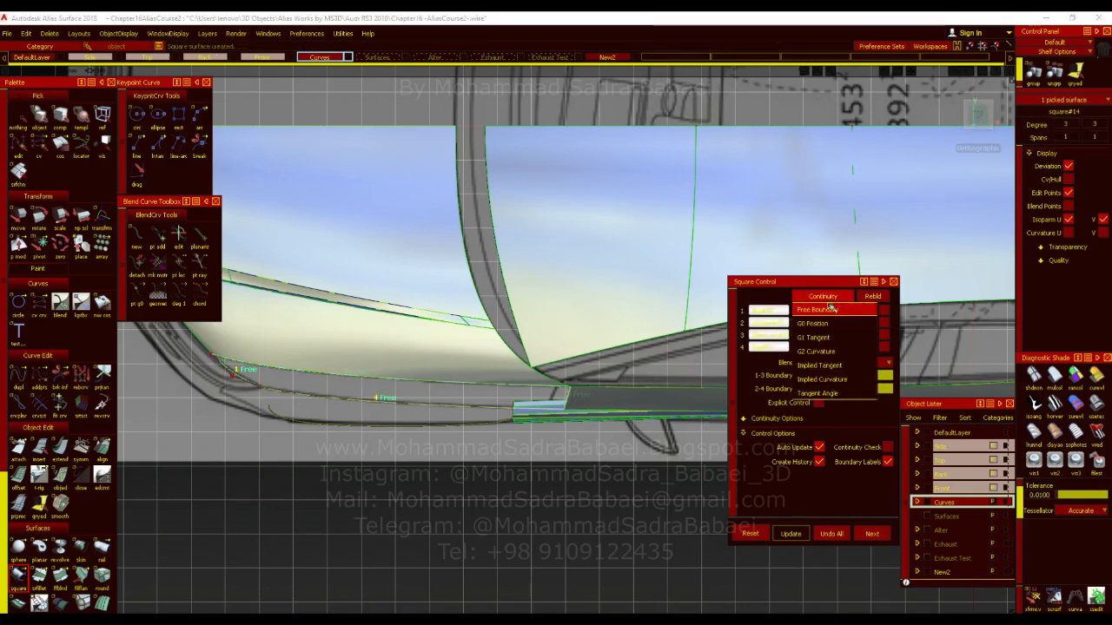
click(825, 323)
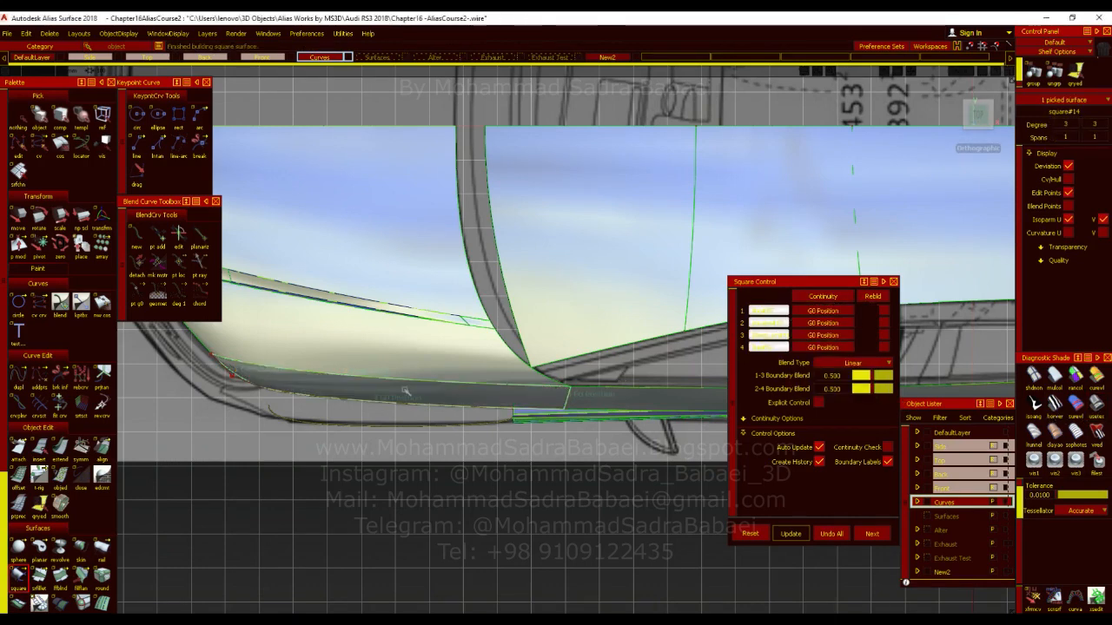
click(811, 335)
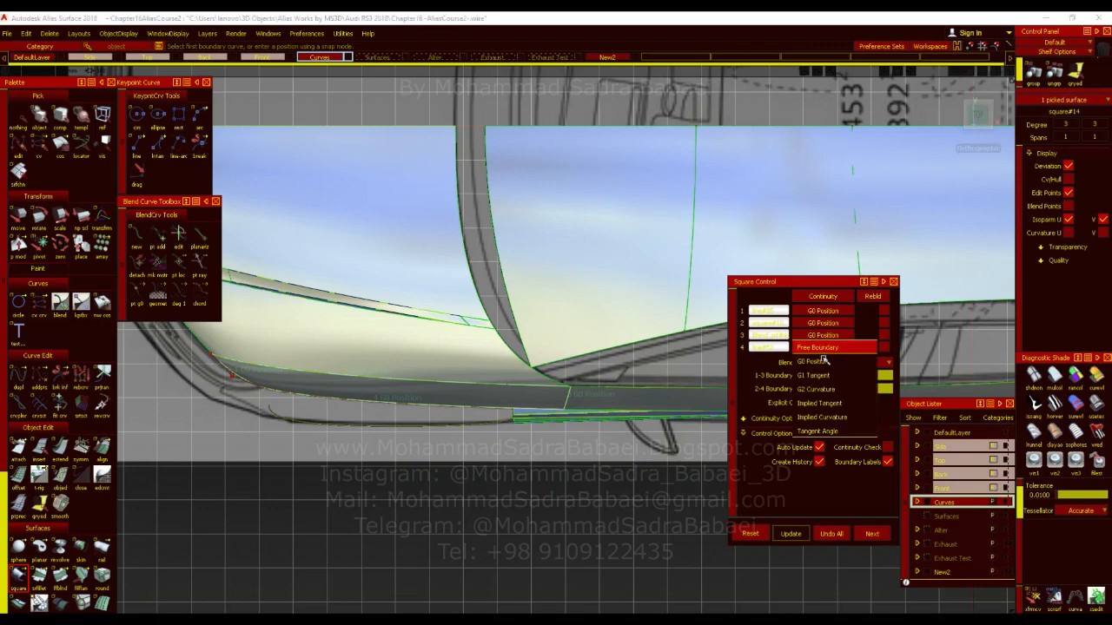
click(821, 374)
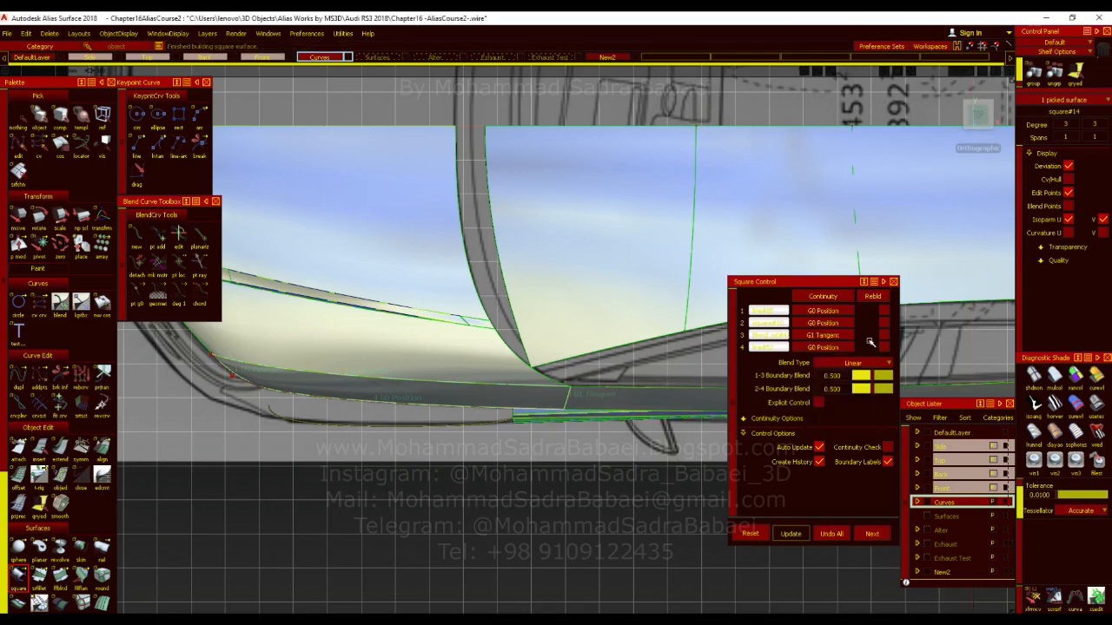
click(839, 337)
click(843, 388)
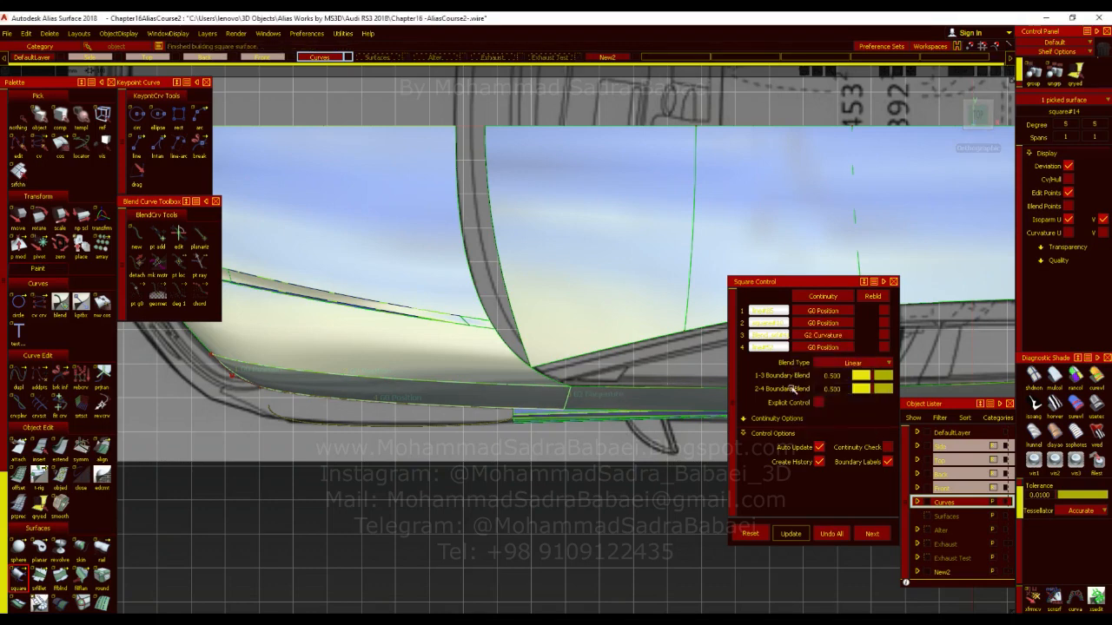
Try G1 Tangent along the hood edge of the square surface, then return that boundary to G0 Position.
alt+shift+drag(356, 365, 565, 258)
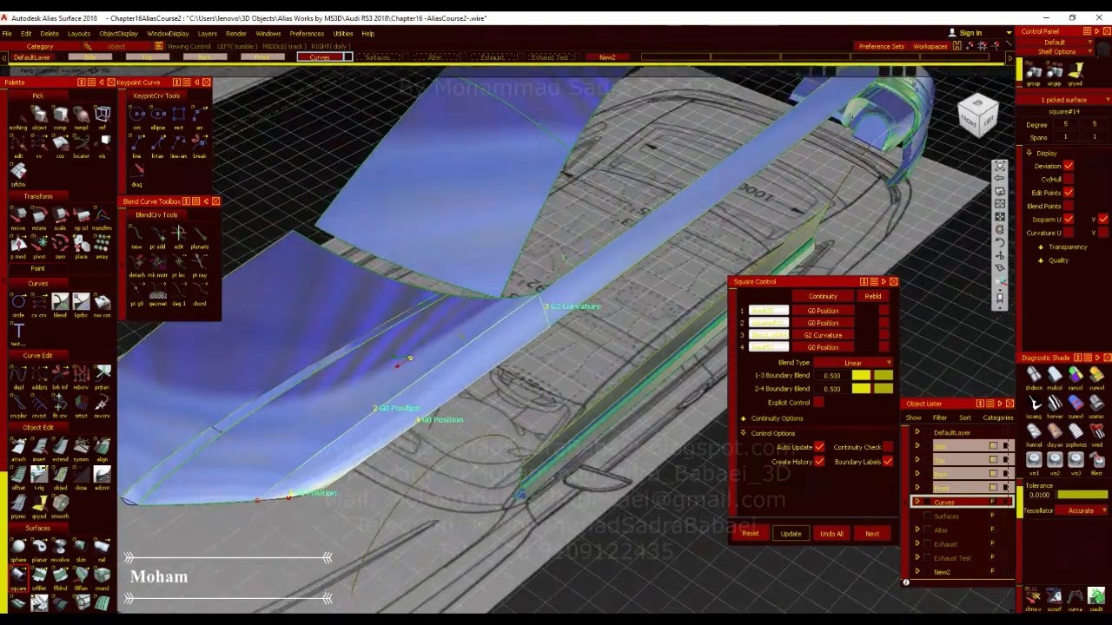
alt+shift+middle_drag(303, 454, 446, 305)
alt+shift+drag(446, 305, 451, 370)
alt+shift+right_drag(444, 304, 645, 215)
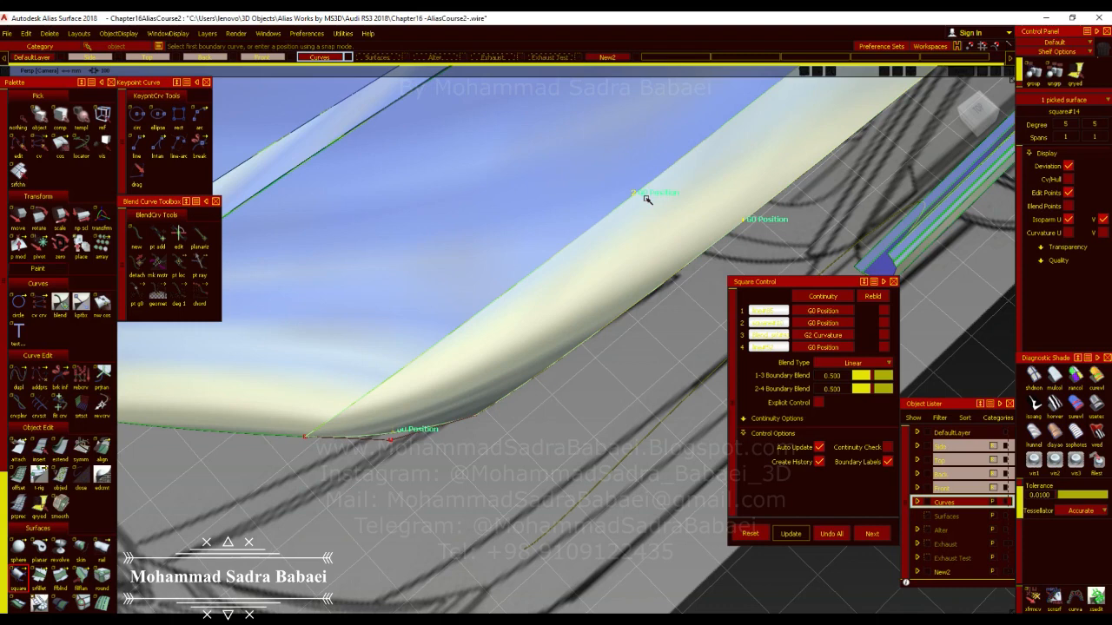
click(822, 324)
click(821, 358)
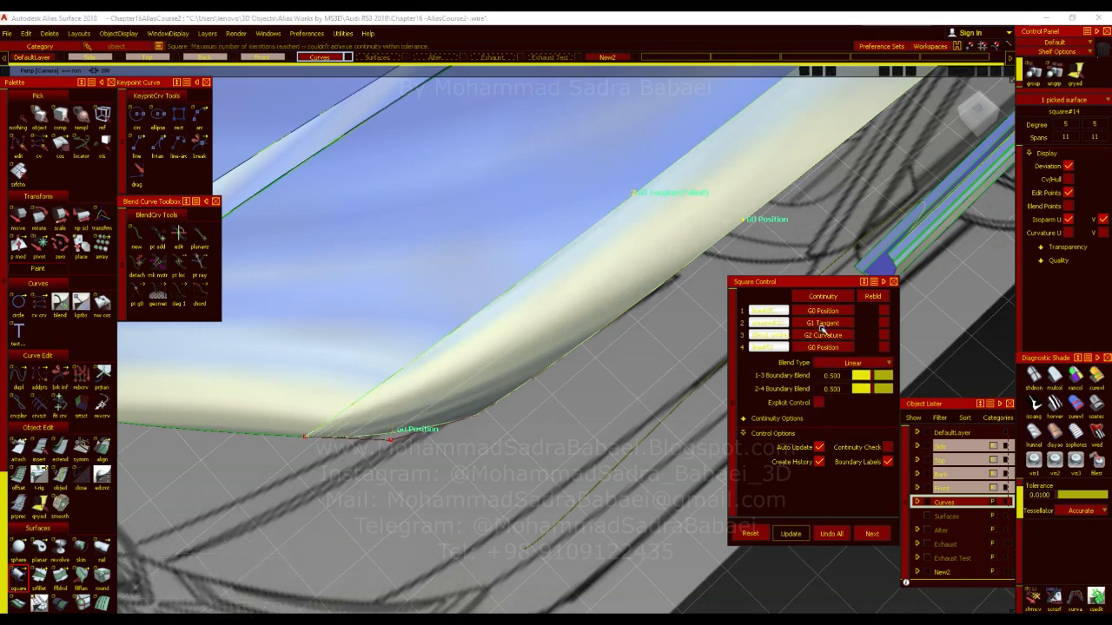
click(820, 323)
click(821, 346)
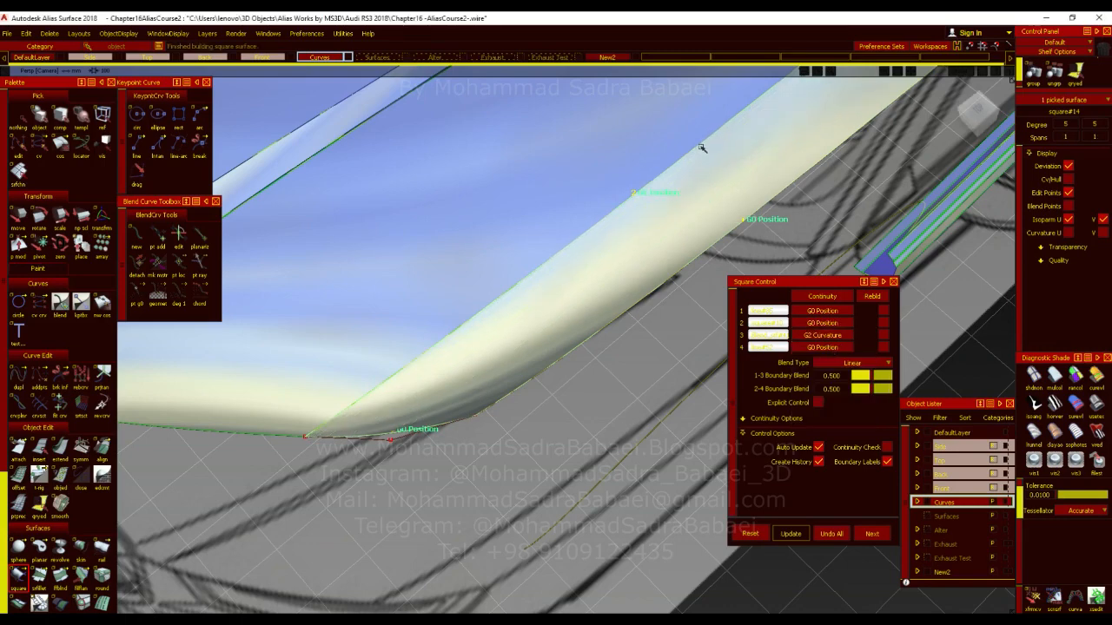
Inspect the square surface's highlights around the hood's front corner and along its edges, then discard the surface.
alt+shift+drag(432, 381, 324, 340)
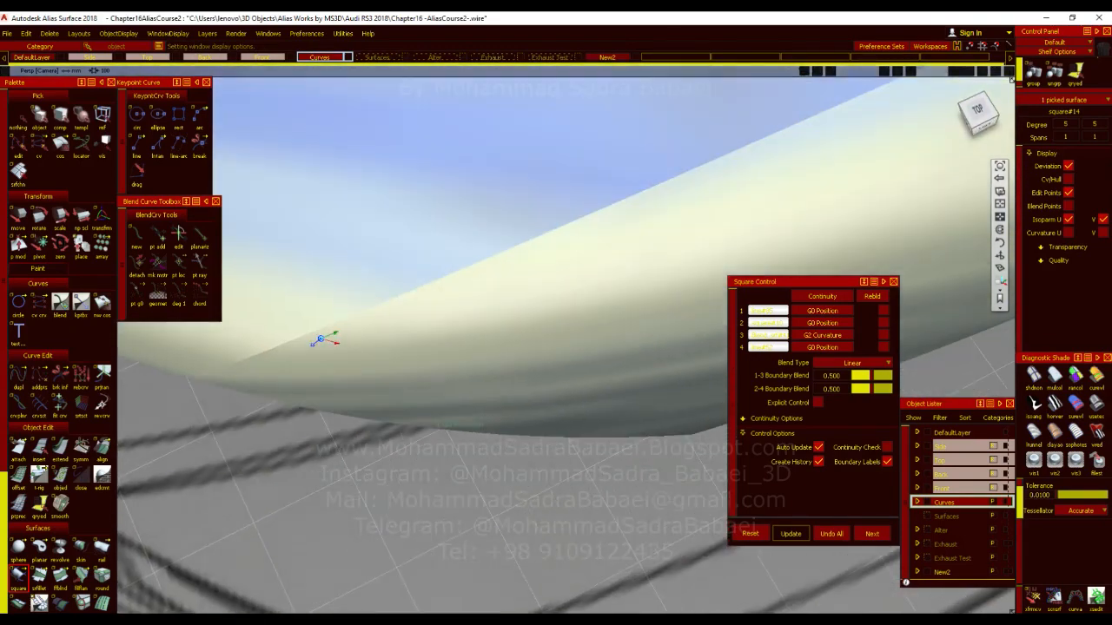
alt+shift+drag(230, 369, 405, 362)
alt+shift+drag(516, 320, 608, 330)
alt+shift+drag(539, 375, 559, 407)
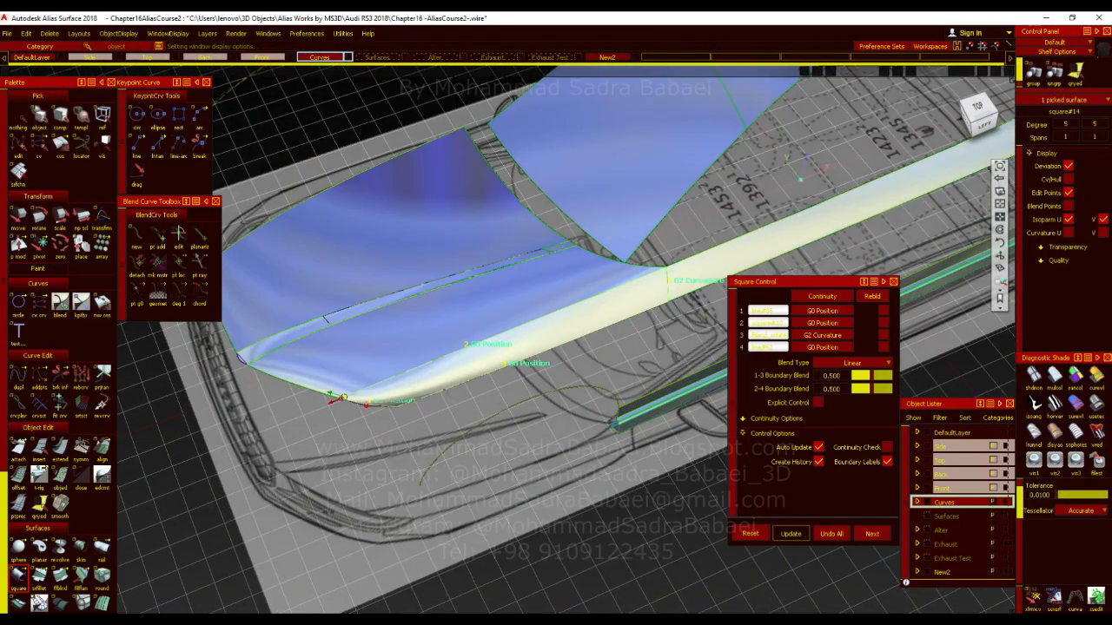
alt+shift+right_drag(429, 426, 478, 403)
alt+shift+middle_drag(478, 403, 544, 412)
click(847, 534)
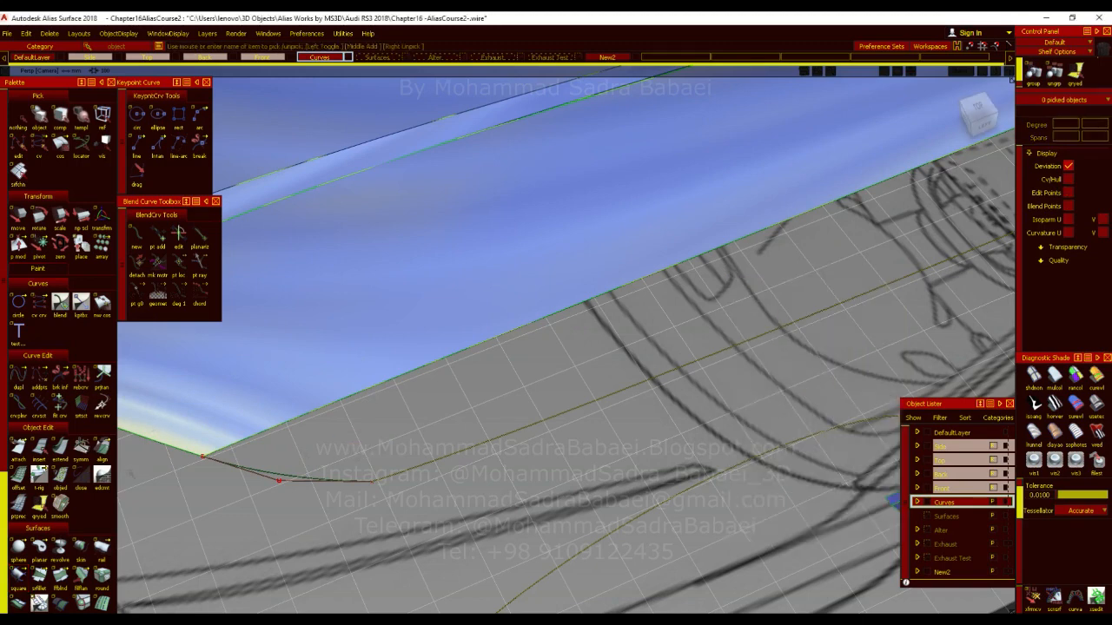
Start a birail with the front line as generation curve and the hood edge and shoulder curve as rails, enabling Curve Segments.
click(102, 547)
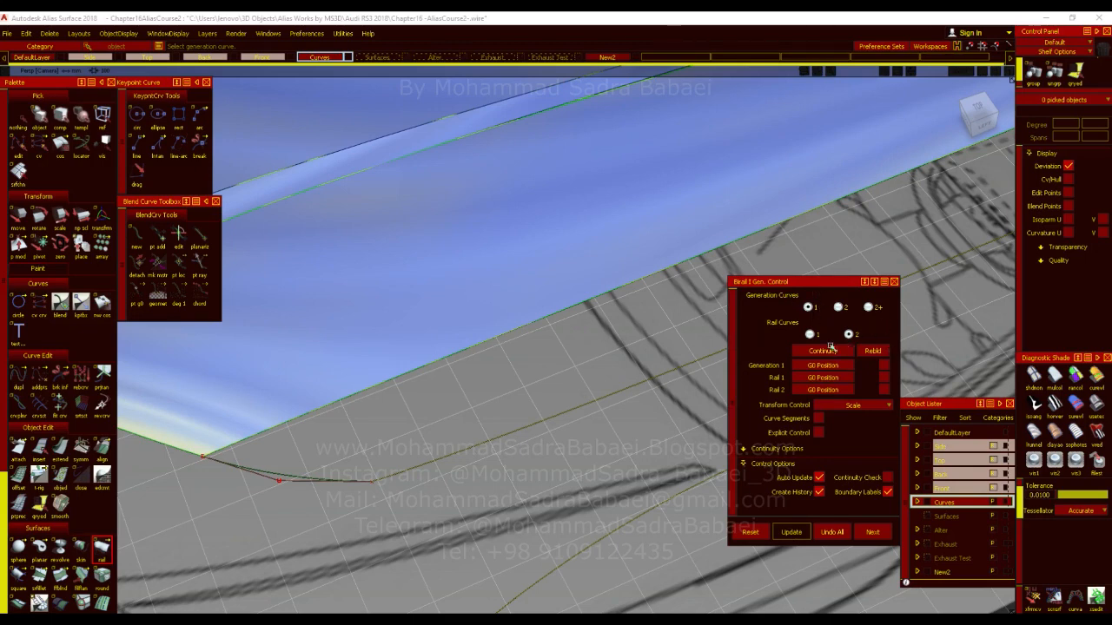
click(279, 480)
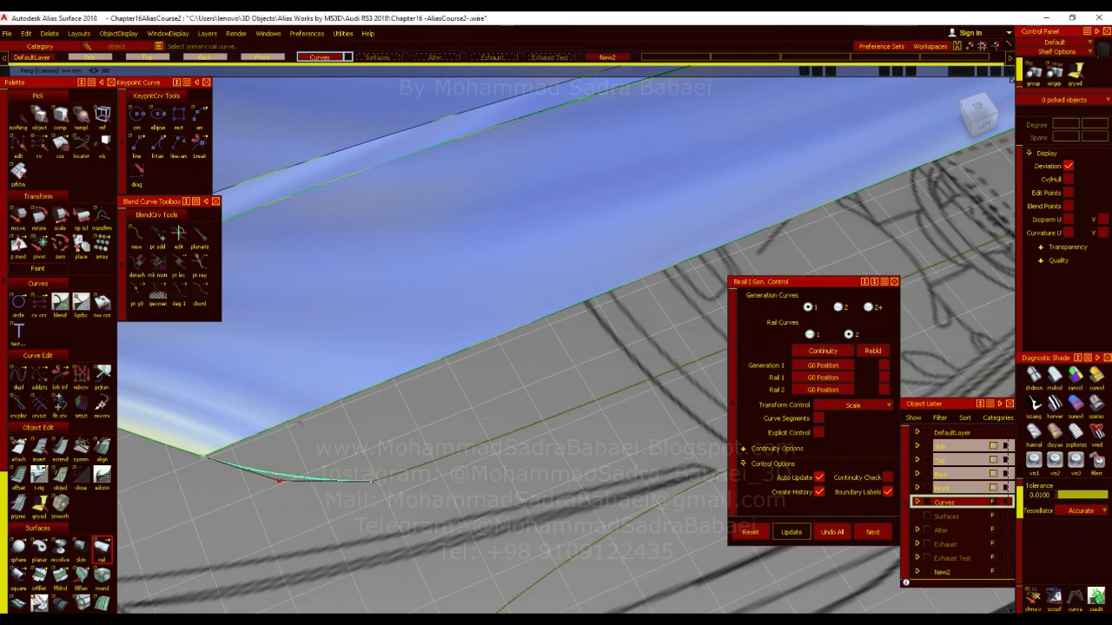
click(301, 422)
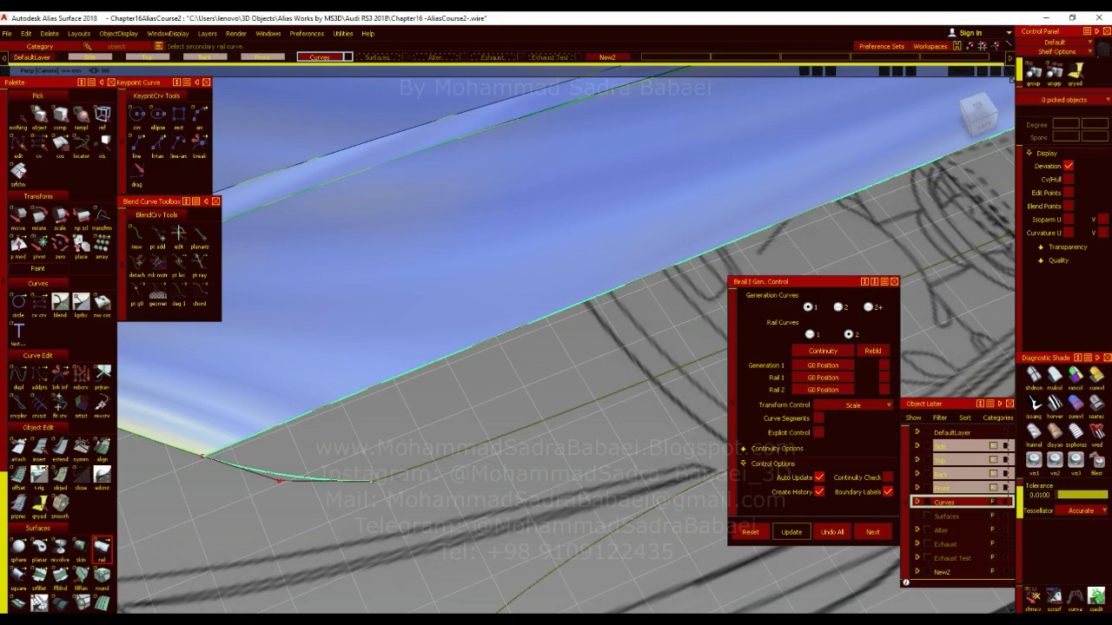
click(417, 465)
click(819, 391)
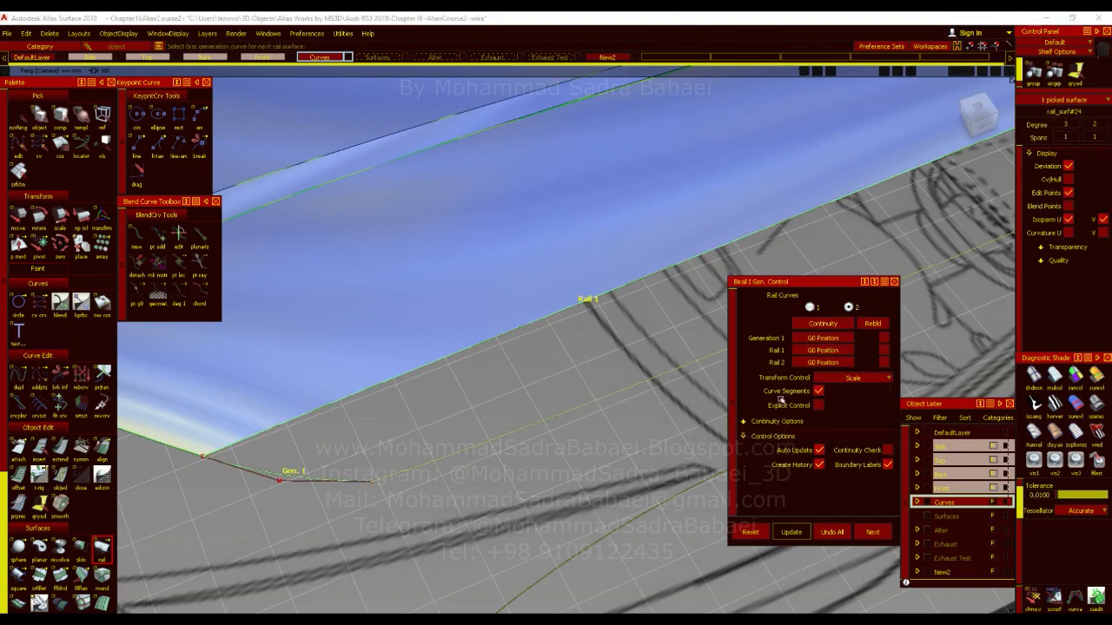
Try limiting the birail's rail segments with start values of 0.6414 on Rail 1 and 0.0950 on Rail 2.
alt+shift+right_drag(644, 408, 582, 413)
alt+shift+drag(582, 413, 545, 298)
alt+shift+middle_drag(547, 291, 343, 327)
alt+shift+right_drag(343, 327, 248, 330)
drag(698, 180, 374, 322)
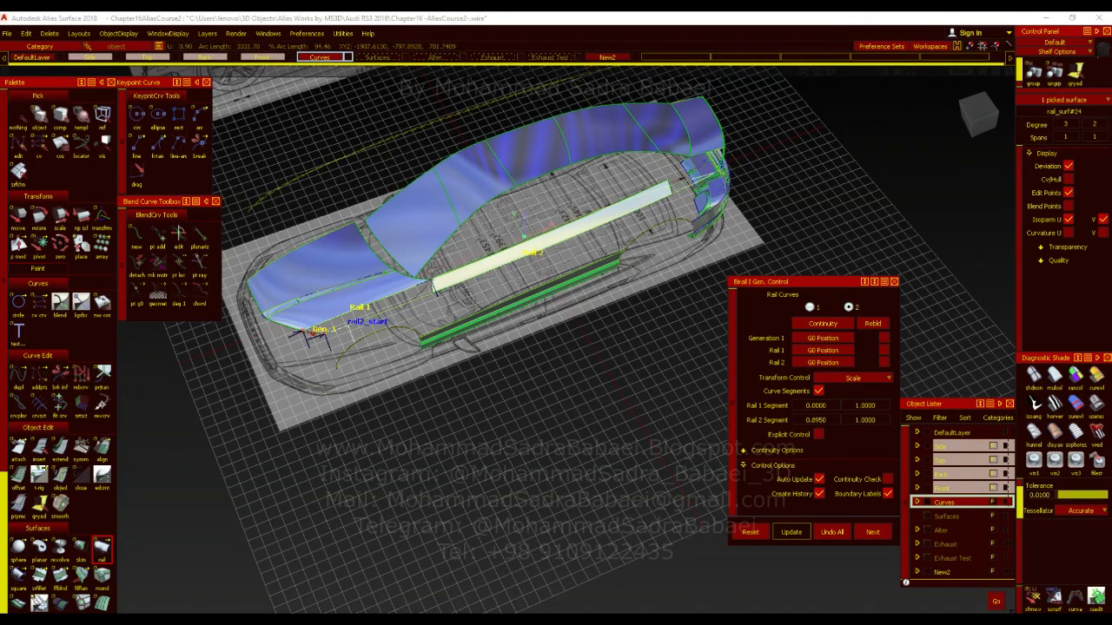
drag(436, 289, 433, 285)
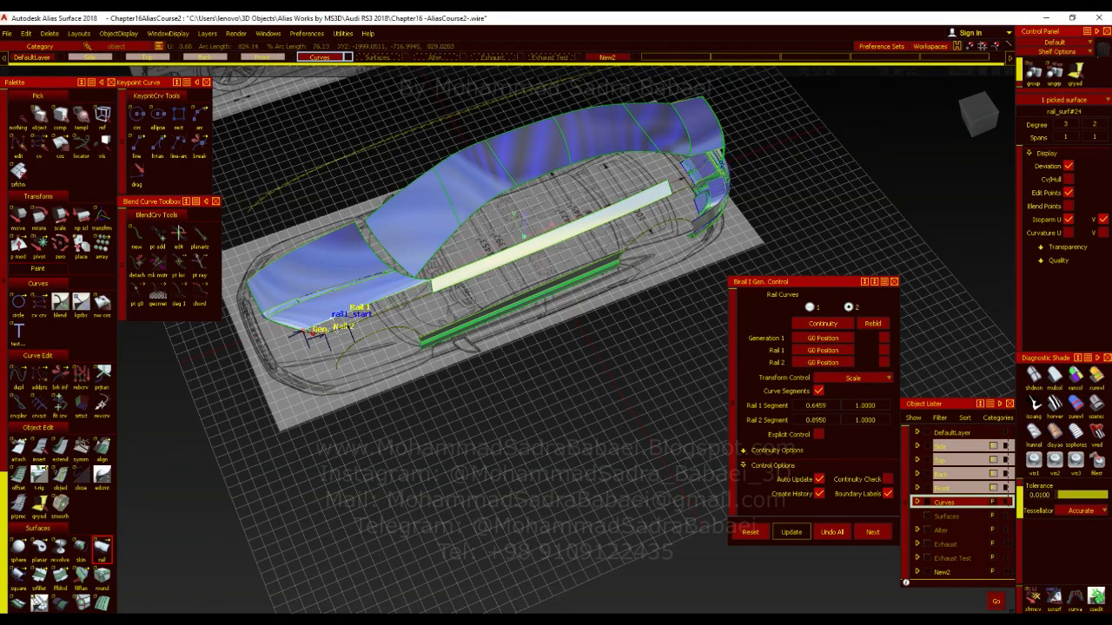
drag(335, 325, 333, 325)
alt+shift+right_drag(306, 305, 399, 374)
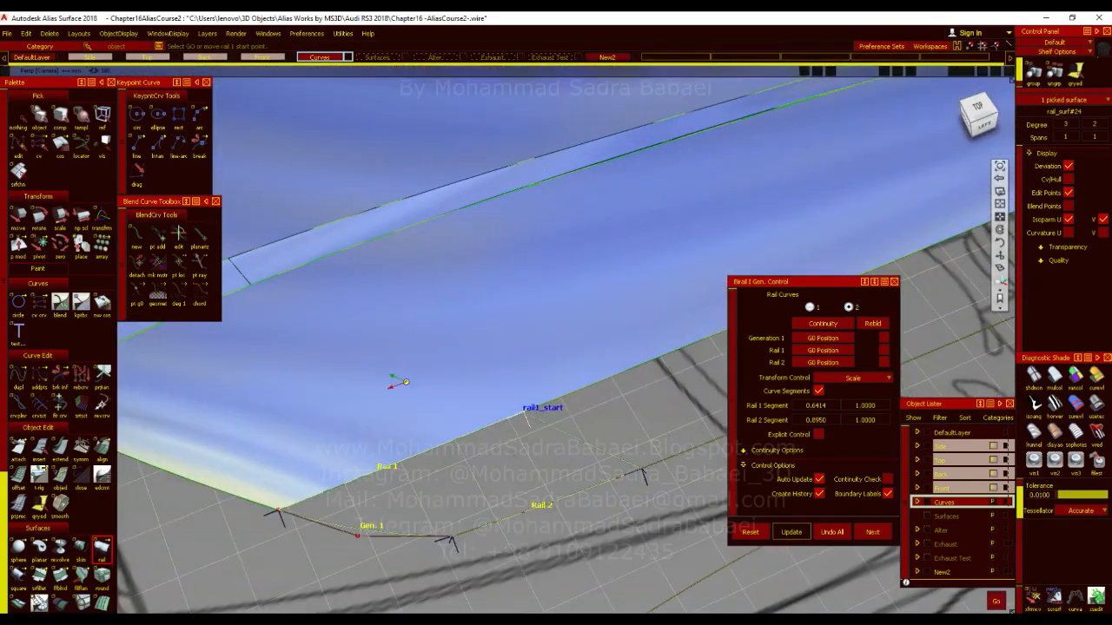
Build the birail with both rail segments from 0.0000 to 1.0000 and set Rail 1 continuity to G1 Tangent.
alt+shift+middle_drag(406, 382, 370, 332)
mouse_move(370, 333)
alt+shift+mouse_down()
mouse_move(469, 328)
mouse_move(477, 442)
mouse_move(472, 411)
mouse_move(545, 269)
alt+shift+mouse_up()
click(1096, 407)
click(821, 350)
click(832, 363)
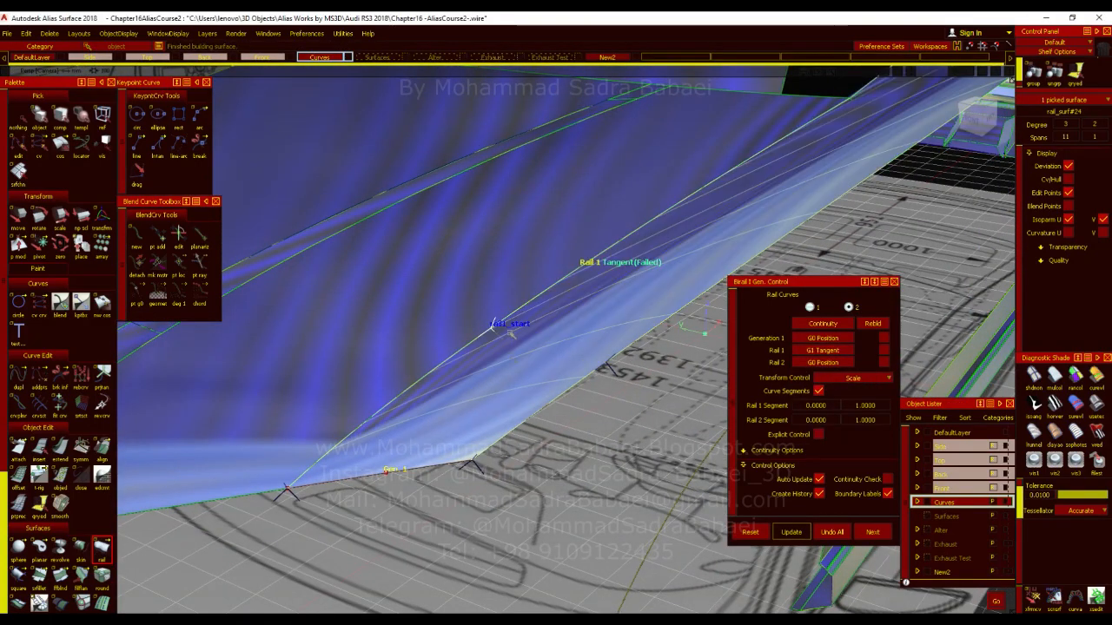
Try confining the birail to the fender's front end by starting Rail 1 at 0.7169 and Rail 2 at 0.8814.
drag(494, 330, 485, 334)
alt+shift+right_drag(617, 339, 596, 334)
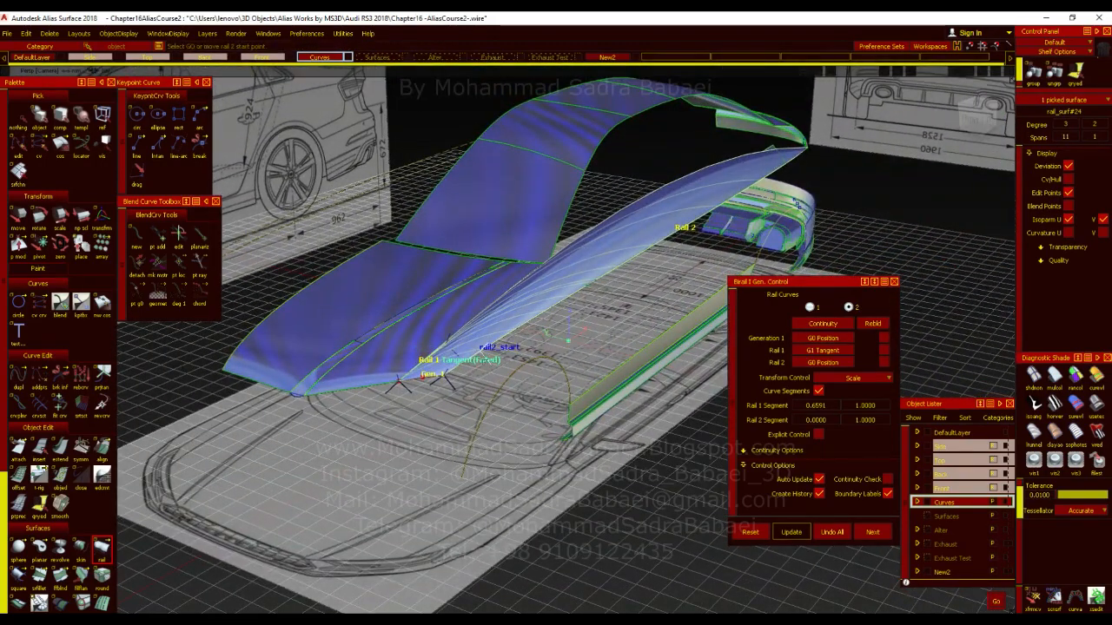
drag(480, 367, 481, 368)
alt+shift+right_drag(487, 368, 566, 372)
drag(571, 382, 620, 350)
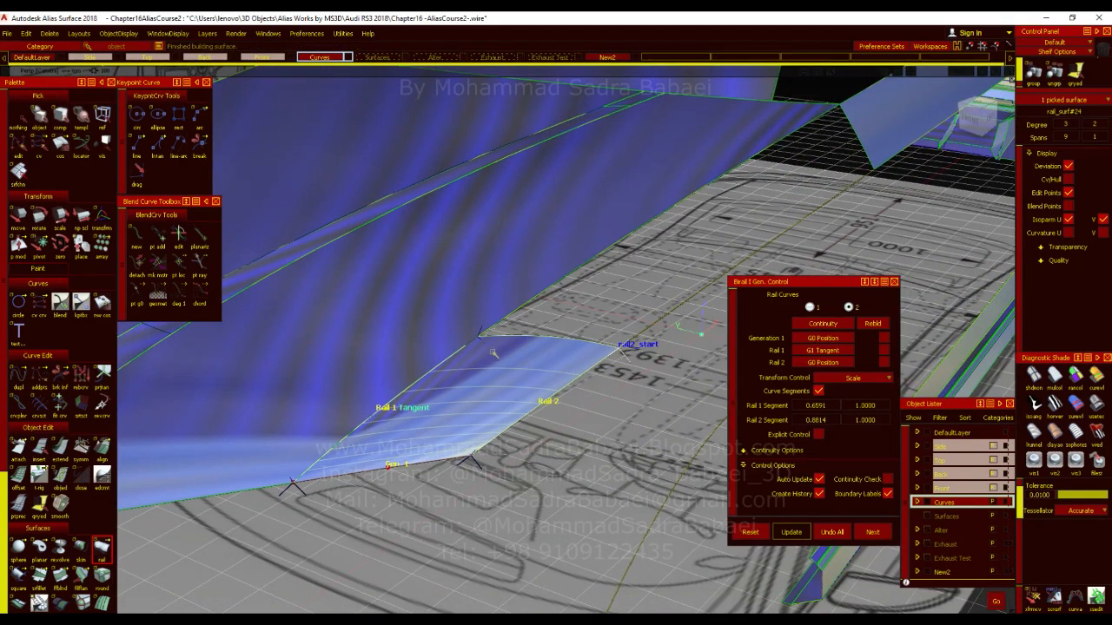
drag(477, 340, 445, 360)
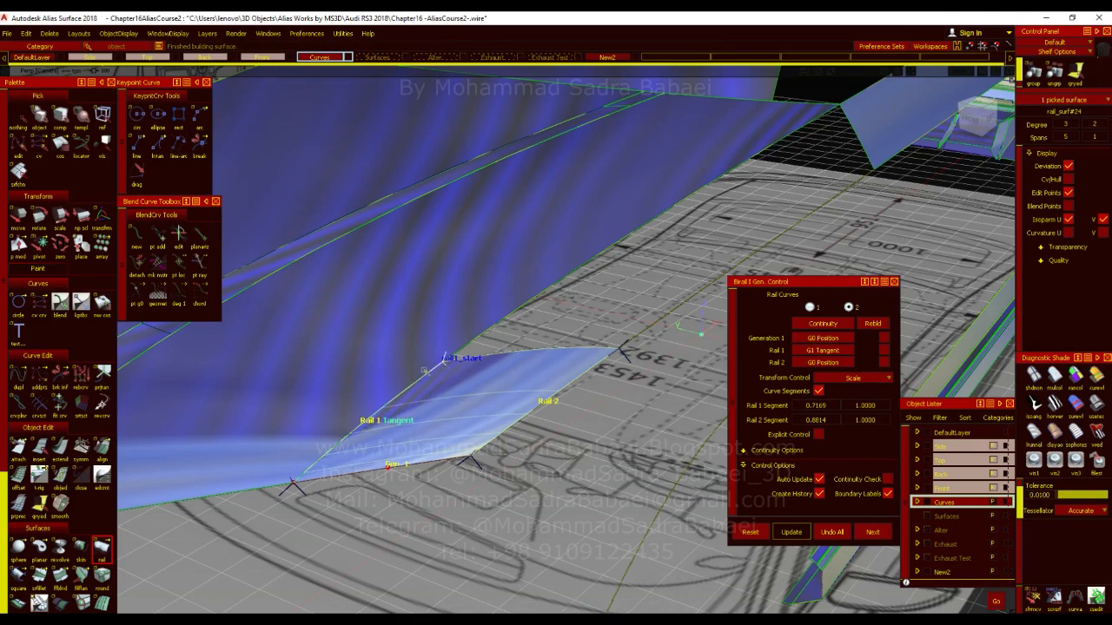
key(shift+alt)
mouse_move(474, 455)
alt+shift+mouse_down()
mouse_move(453, 441)
mouse_move(486, 435)
mouse_move(465, 427)
mouse_move(484, 413)
mouse_move(397, 402)
mouse_move(466, 388)
alt+shift+mouse_up()
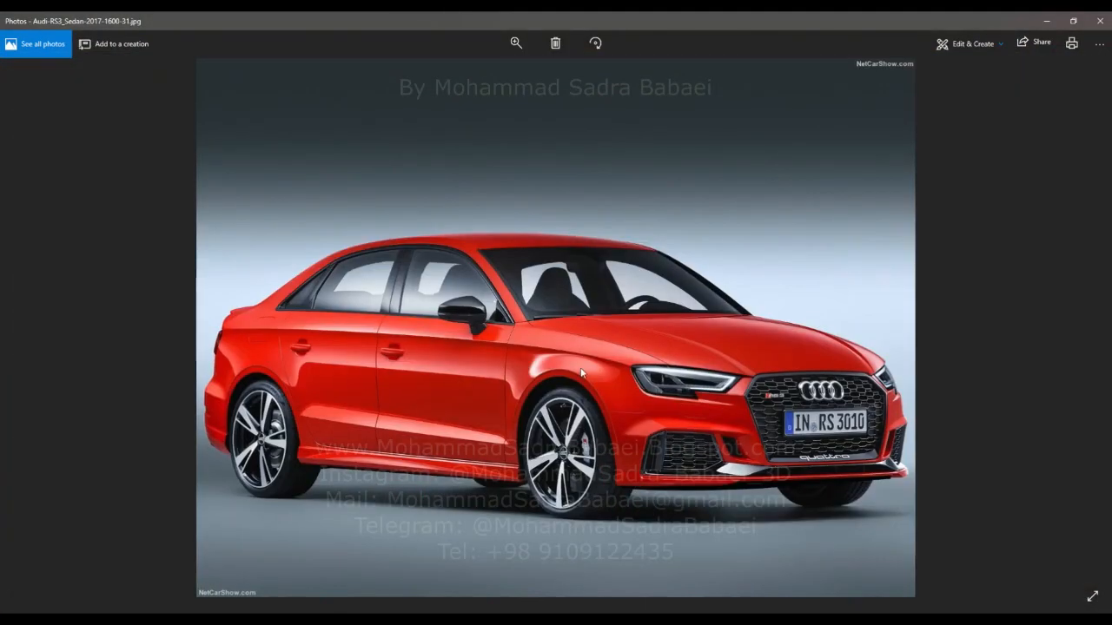
Examine the hood edge, fender crease and headlight corner up close in the photo Audi-RS3_Sedan-2017-1600-31.jpg.
scroll(607, 368, up, 5)
scroll(747, 365, up, 1)
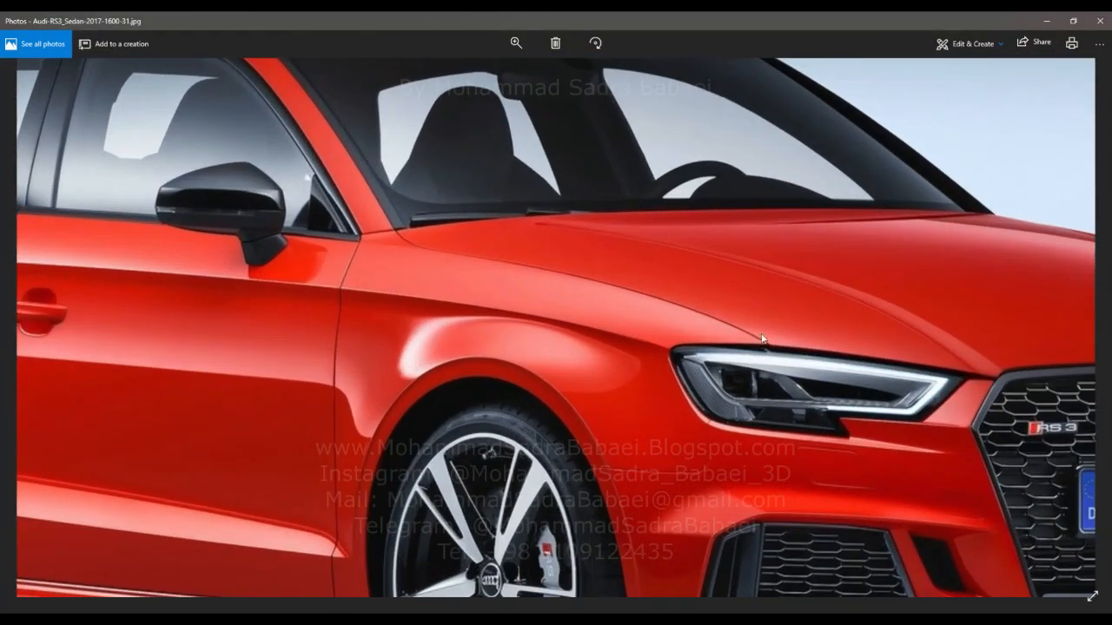
scroll(760, 335, up, 1)
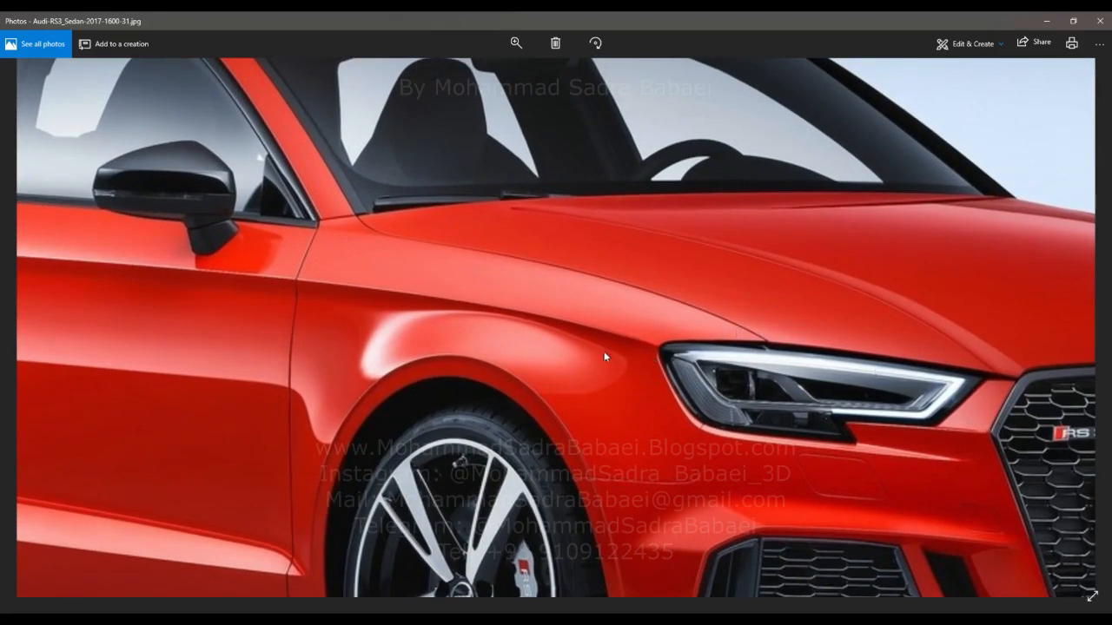
scroll(609, 351, up, 4)
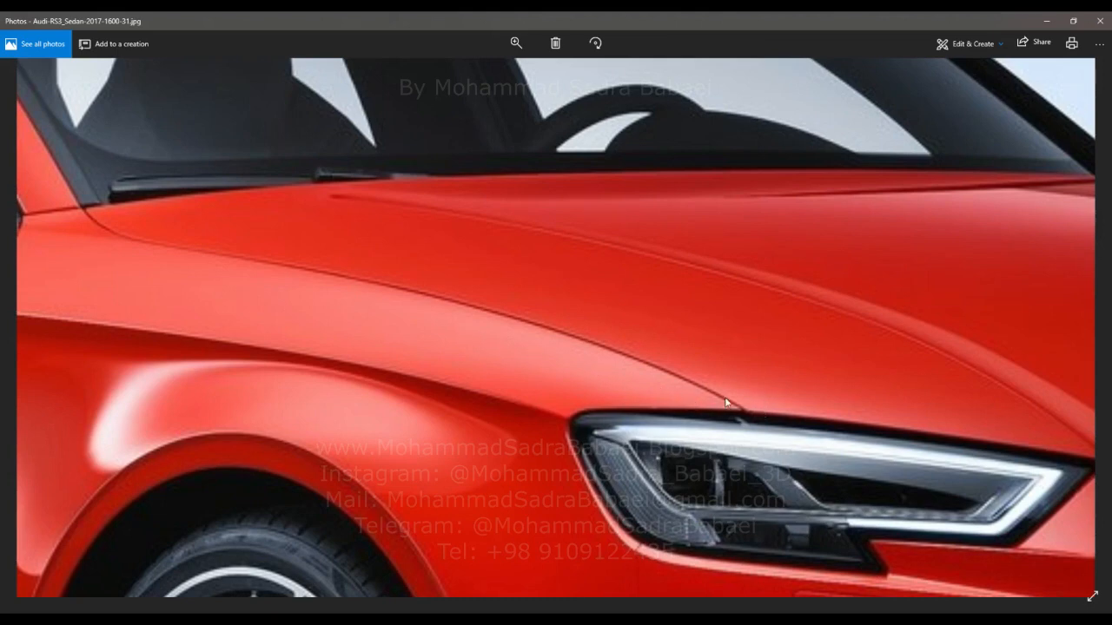
alt+shift+drag(608, 366, 648, 342)
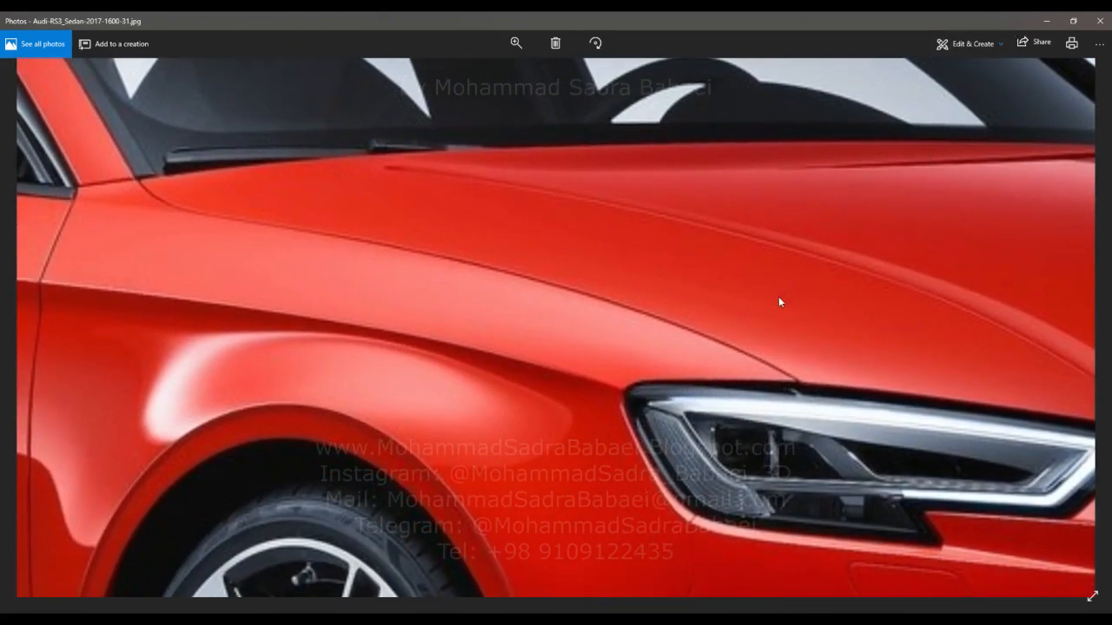
Compare the hood-to-fender transition above the headlight in the front view photo 1600-35 and the green car photo 1600-10.
key(Right)
key(Right)
key(Right)
key(Right)
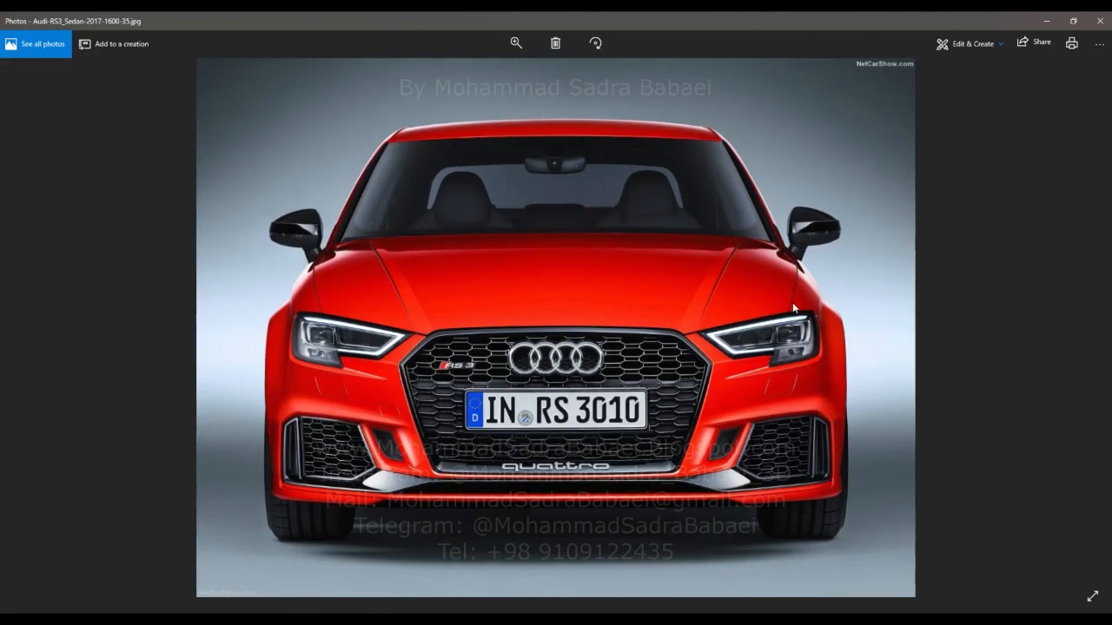
double_click(792, 302)
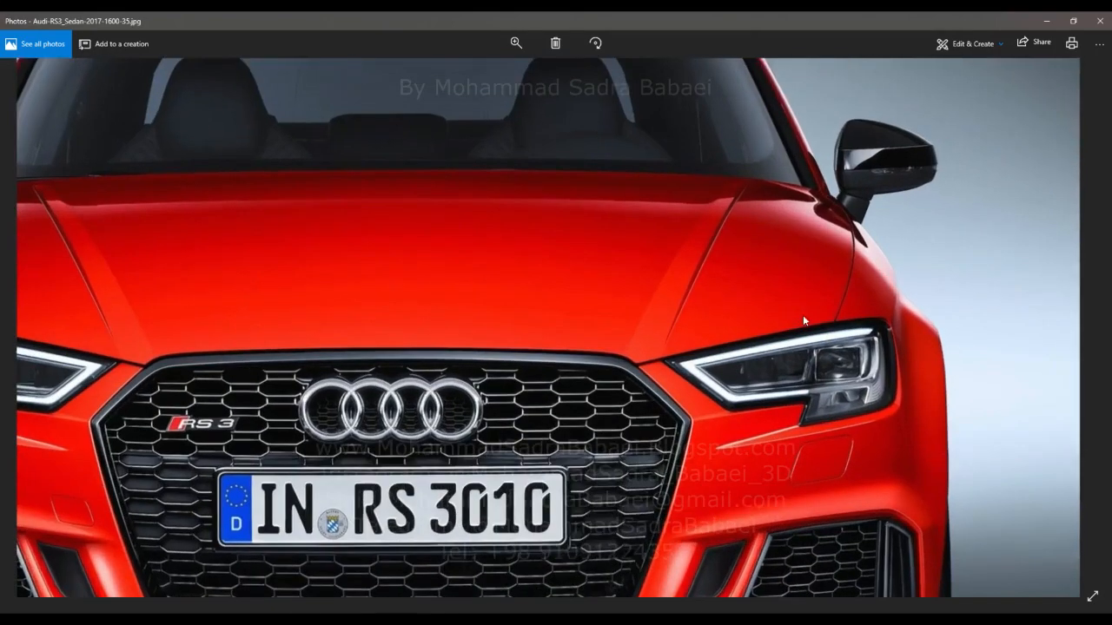
double_click(814, 307)
key(Left)
key(Left)
key(Left)
key(Left)
key(Left)
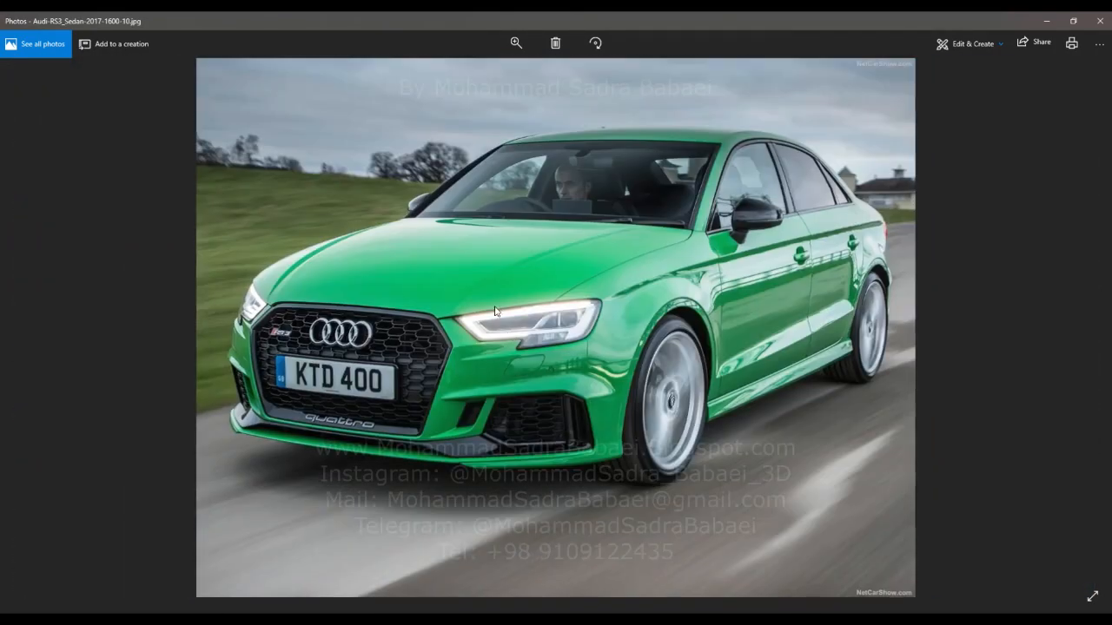
double_click(494, 307)
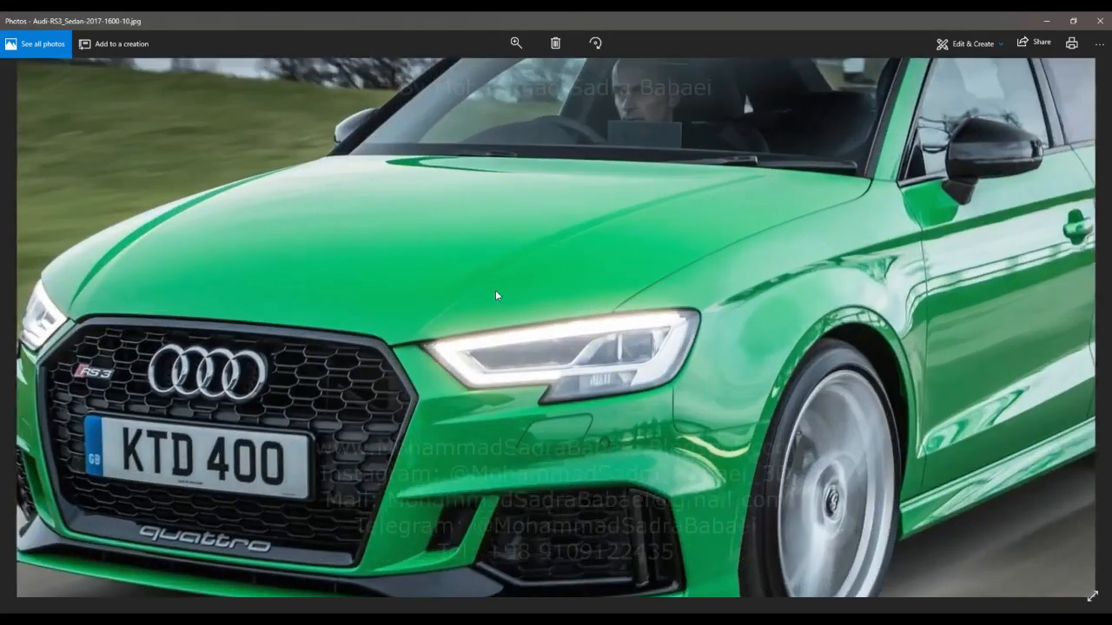
click(1053, 17)
Return to Alias and undo the whole birail between the hood edge and shoulder curve.
alt+shift+drag(690, 318, 1005, 313)
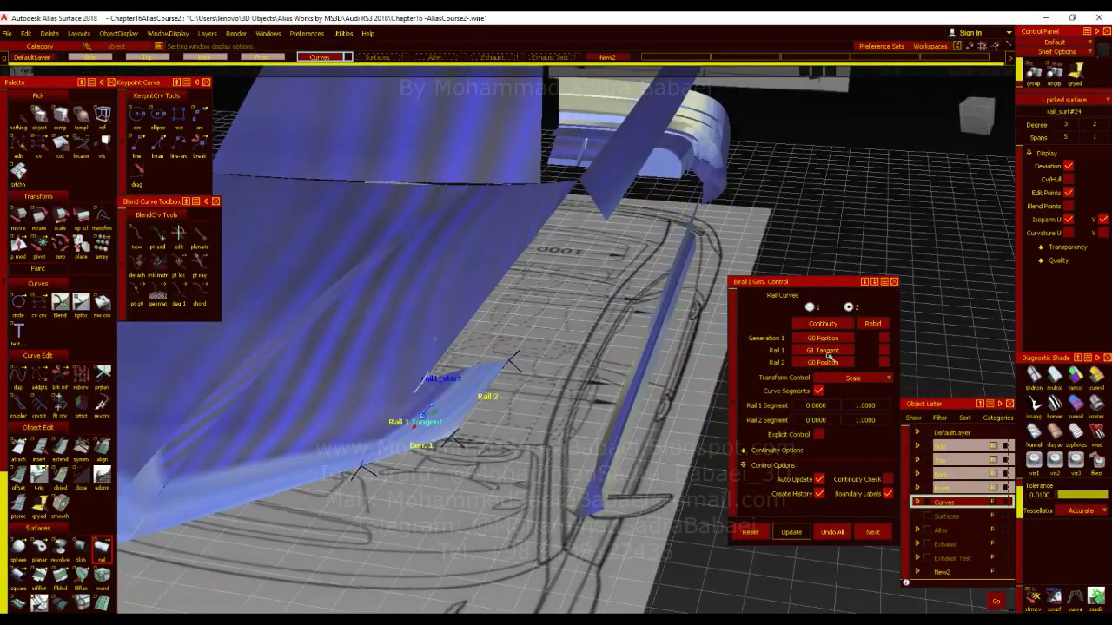
click(833, 532)
key(alt+m)
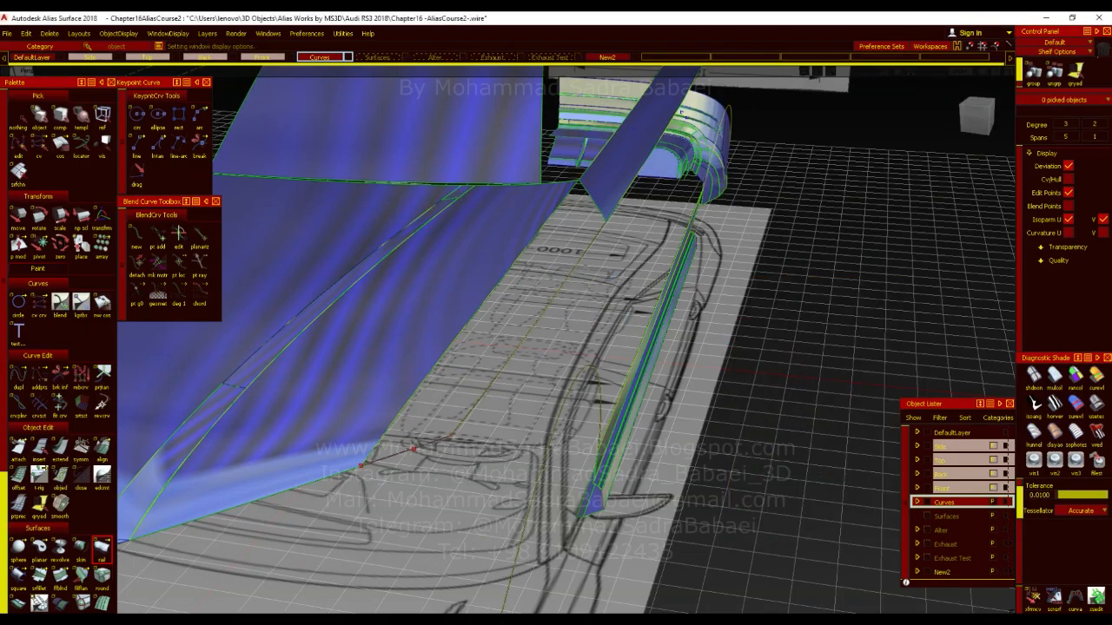
Build a square surface from the front line, shoulder curve, side blend surface's end (G2 Curvature) and hood edge, with G0 Position elsewhere.
key(shift+alt)
alt+shift+drag(582, 323, 341, 396)
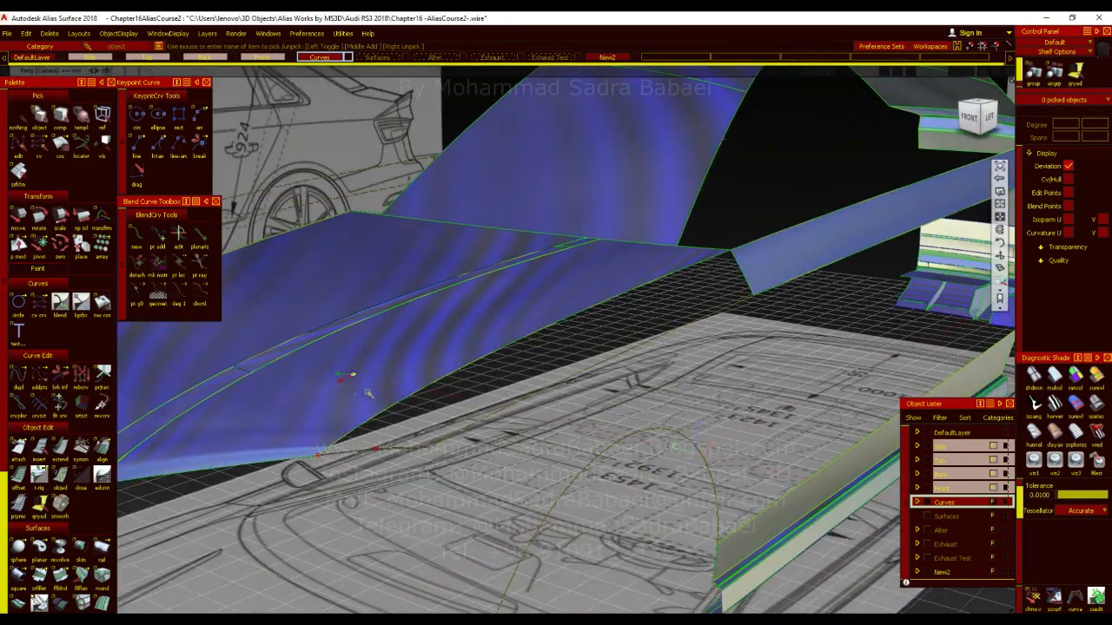
alt+shift+drag(441, 373, 391, 330)
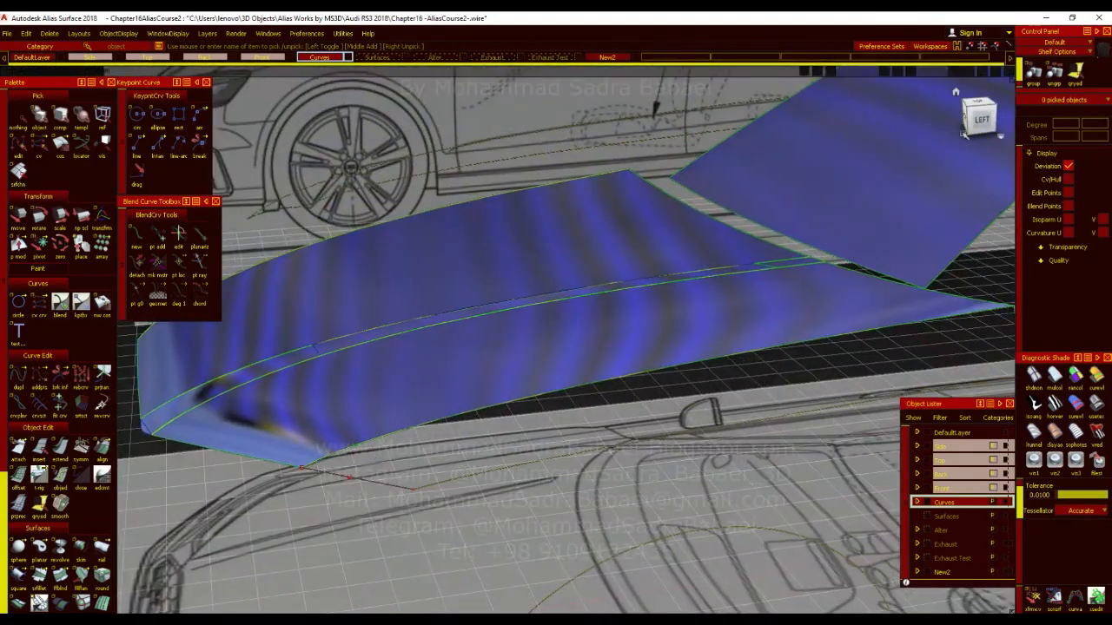
click(979, 125)
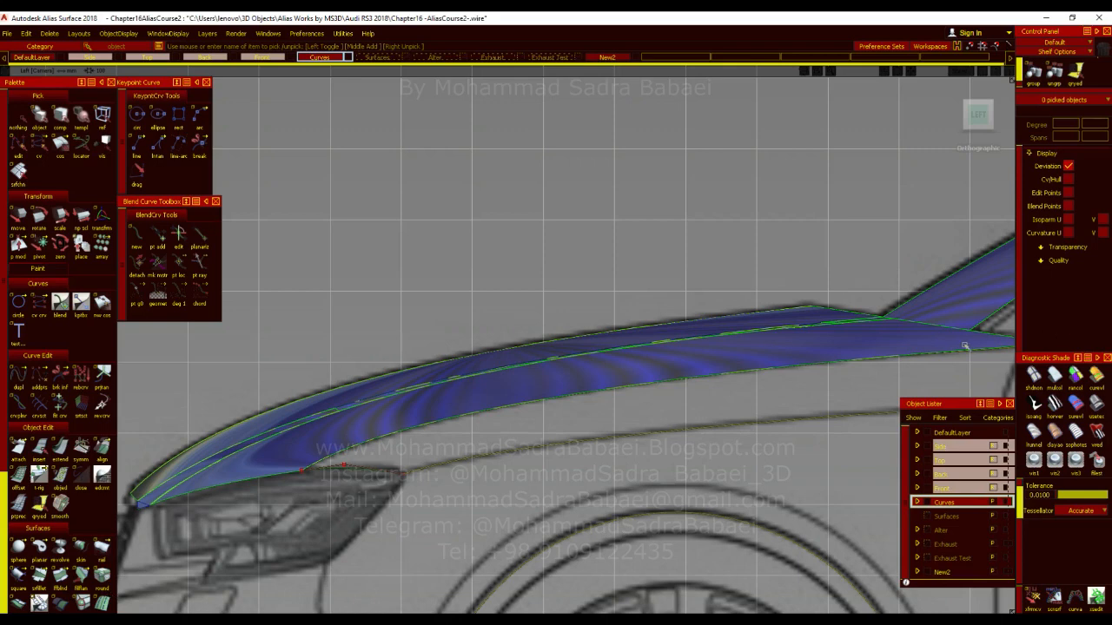
alt+shift+right_drag(573, 376, 540, 410)
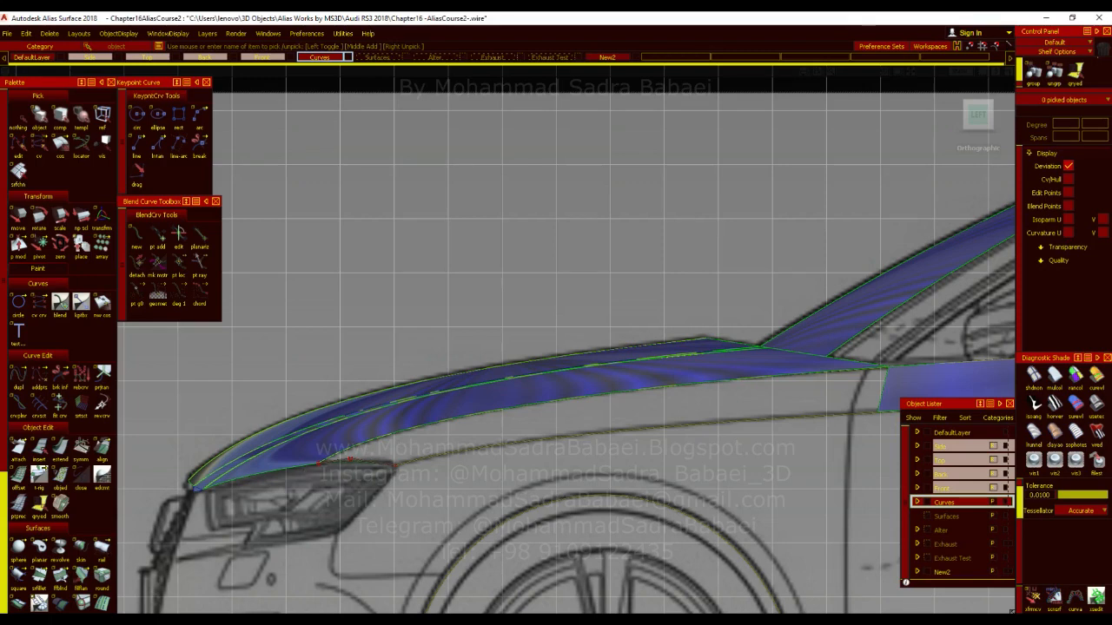
click(351, 459)
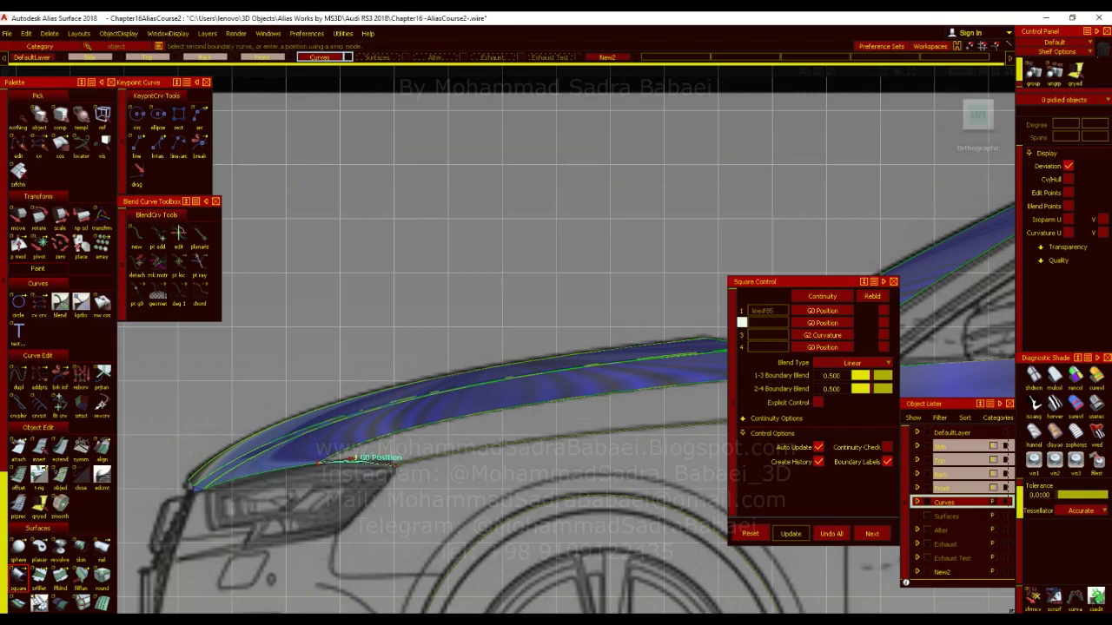
alt+shift+drag(352, 458, 656, 382)
click(634, 415)
click(586, 409)
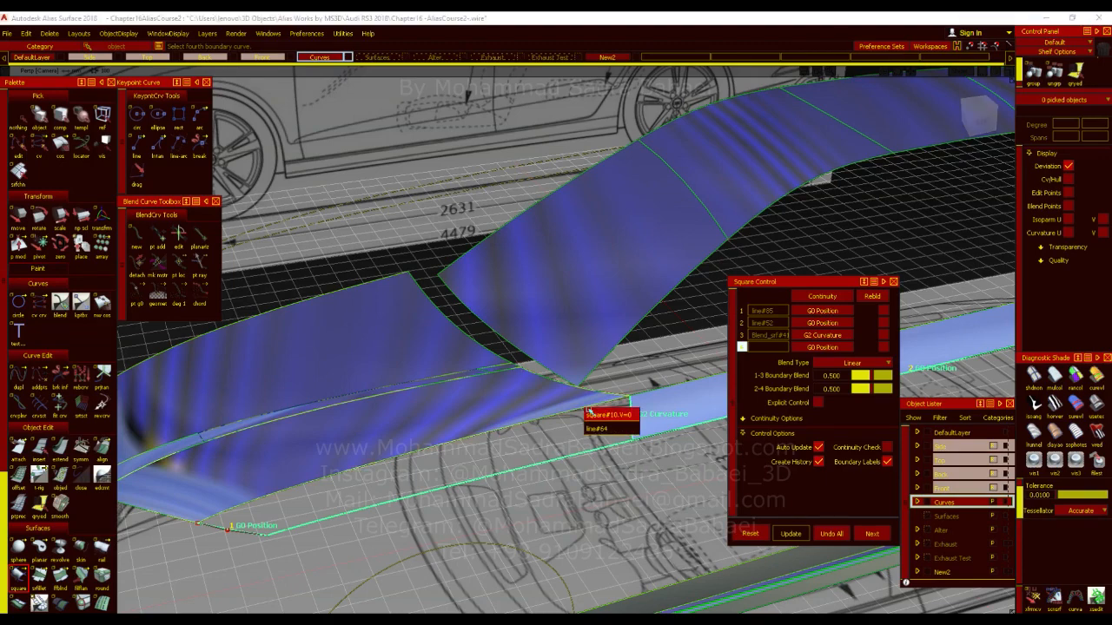
click(591, 413)
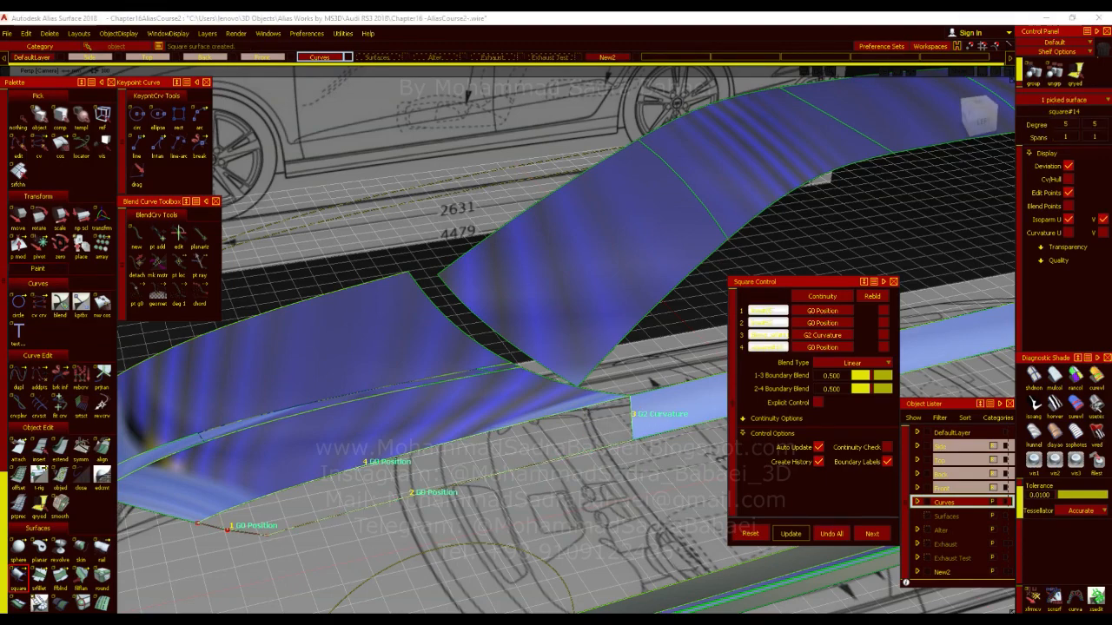
Inspect the highlights of the new square surface along the hood edge and at its front corner from several directions.
click(1097, 407)
ctrl+shift+drag(586, 415, 795, 348)
ctrl+shift+right_drag(754, 327, 722, 324)
alt+shift+drag(695, 347, 547, 460)
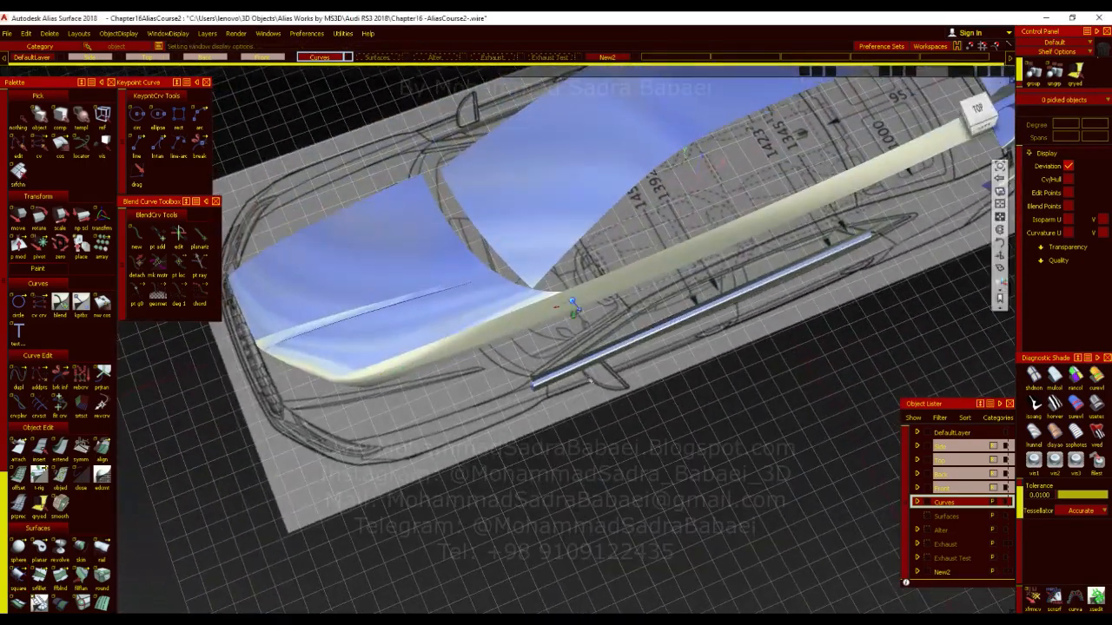
alt+shift+drag(576, 339, 498, 297)
alt+shift+right_drag(379, 321, 837, 240)
mouse_move(836, 241)
alt+shift+mouse_down()
mouse_move(598, 446)
mouse_move(590, 397)
mouse_move(921, 240)
mouse_move(950, 204)
mouse_move(727, 320)
mouse_move(1014, 152)
alt+shift+mouse_up()
click(976, 125)
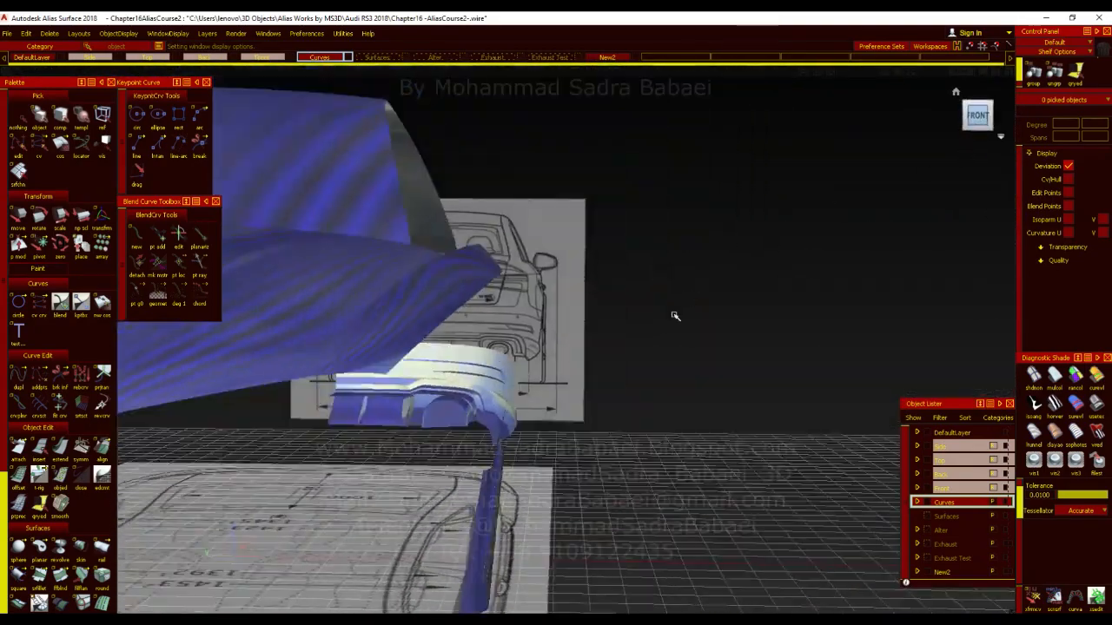
alt+shift+drag(714, 306, 319, 374)
alt+shift+middle_drag(419, 347, 651, 336)
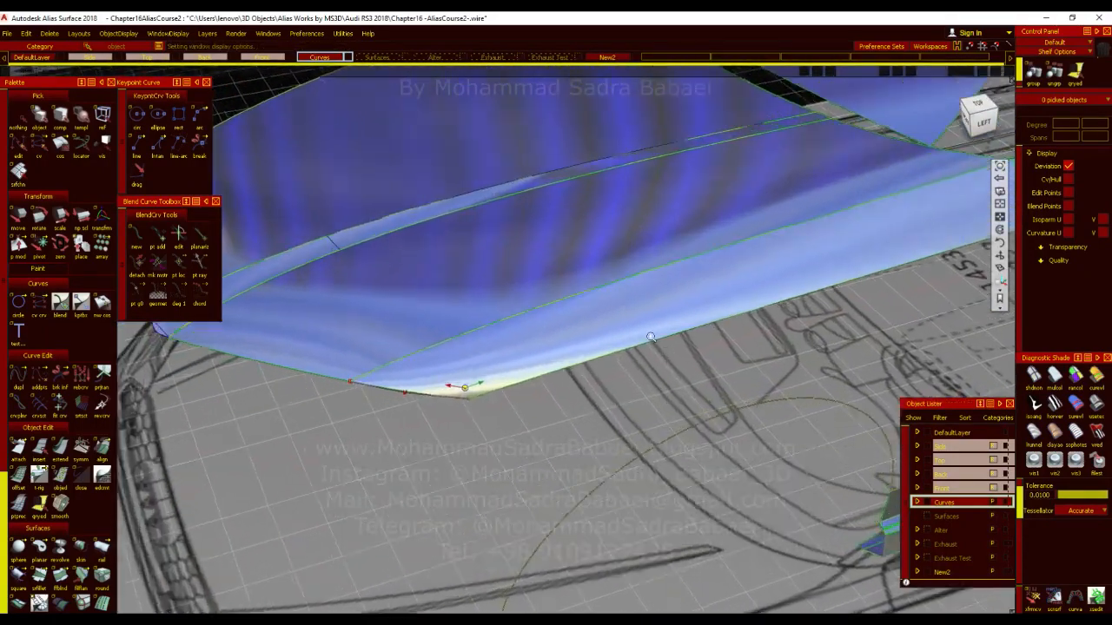
alt+shift+right_drag(651, 336, 1027, 393)
Evaluate the fender surface with curvature shading and compare its outline with the blueprint in the top and front views.
click(1096, 376)
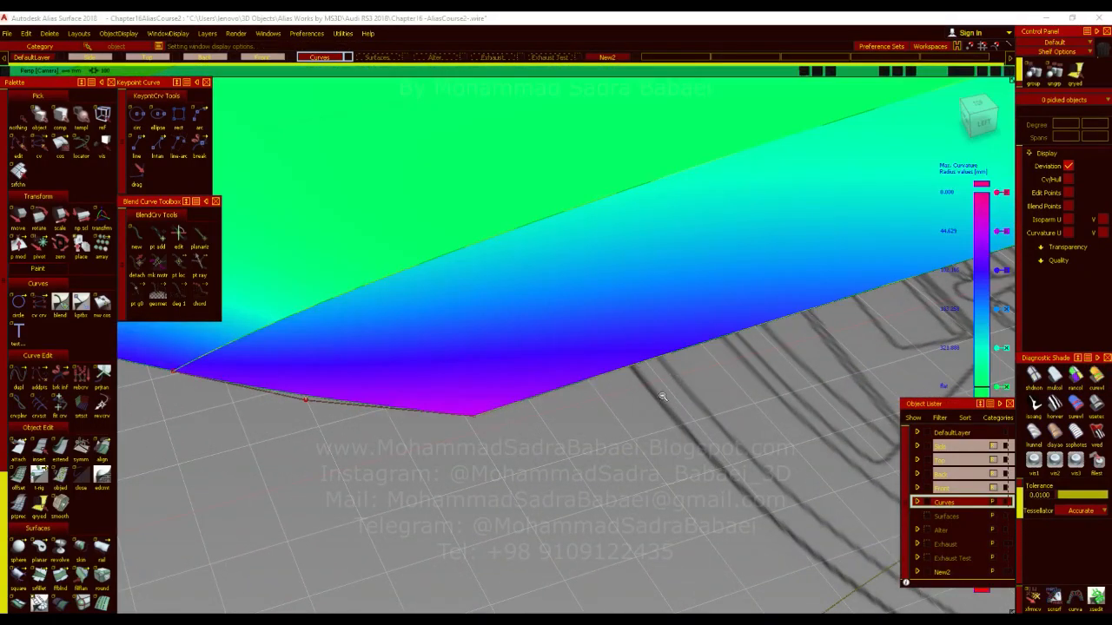
alt+shift+right_drag(662, 396, 356, 382)
alt+shift+drag(357, 382, 247, 333)
mouse_move(247, 333)
alt+shift+right_down()
mouse_move(341, 336)
mouse_move(511, 447)
alt+shift+right_up()
mouse_move(511, 446)
alt+shift+mouse_down()
mouse_move(444, 395)
mouse_move(390, 387)
mouse_move(590, 510)
mouse_move(677, 590)
alt+shift+mouse_up()
click(983, 105)
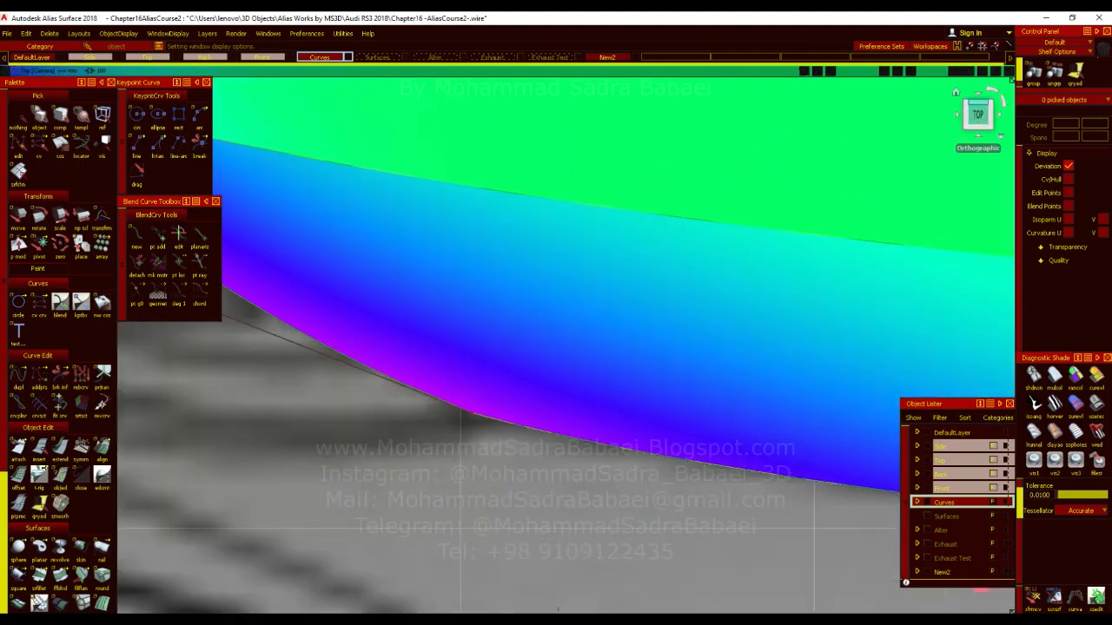
click(1033, 374)
alt+shift+right_drag(613, 347, 539, 346)
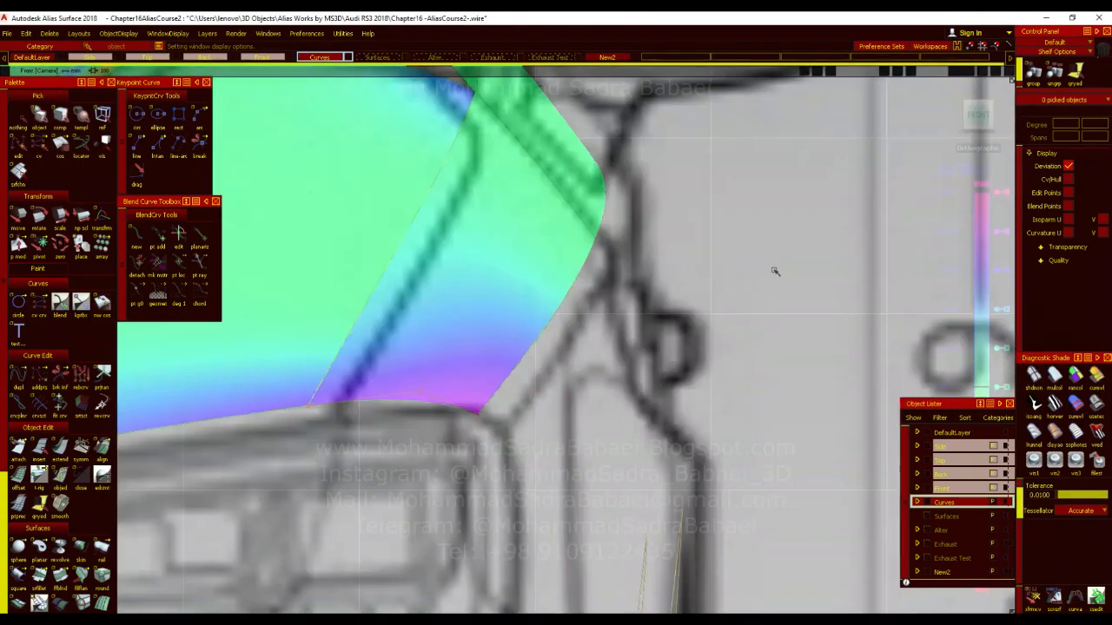
mouse_move(736, 311)
alt+shift+right_down()
mouse_move(752, 243)
mouse_move(807, 238)
alt+shift+right_up()
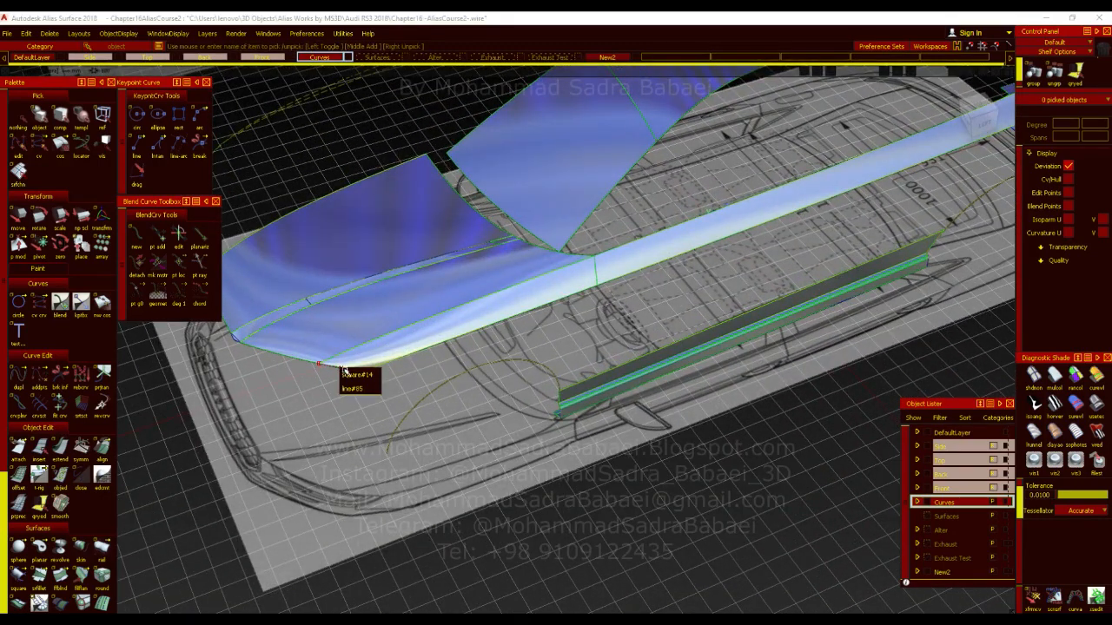
Turn off the CV/Hull display of the front line below the hood corner and deselect it.
click(351, 388)
click(1070, 179)
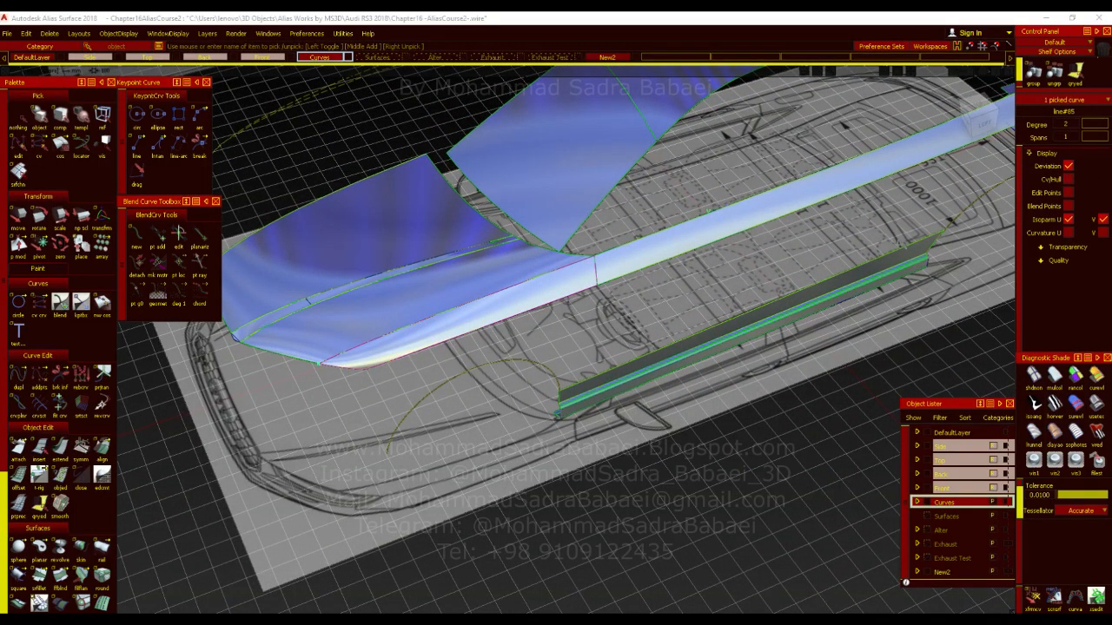
click(750, 280)
key(ctrl+s)
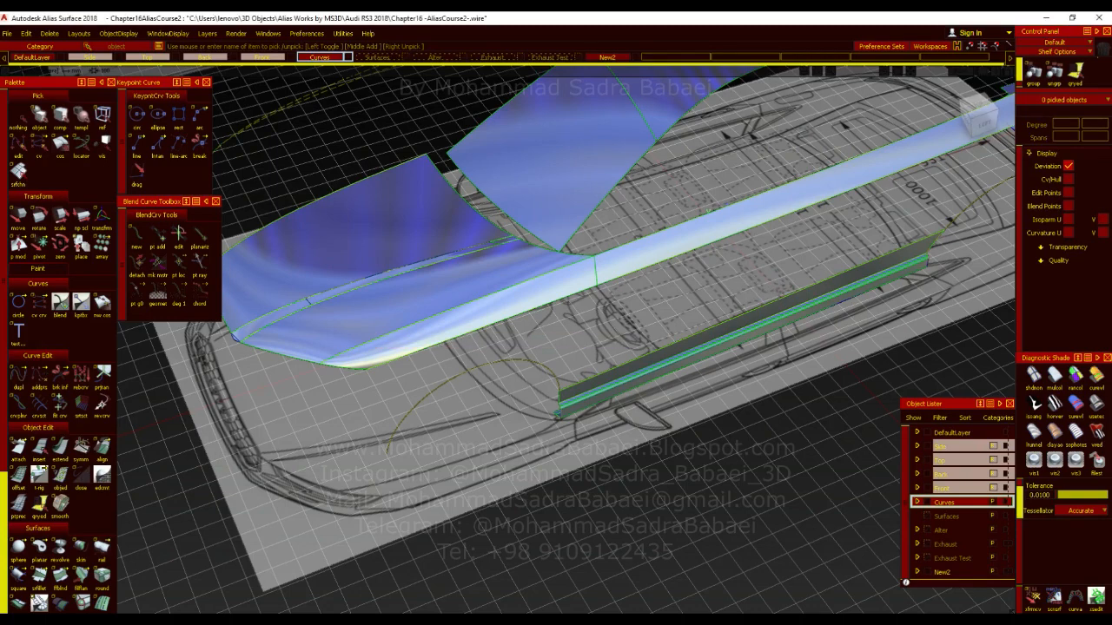
Open the Align settings of the front line at the hood's front corner.
alt+shift+right_drag(394, 345, 495, 346)
alt+shift+middle_drag(599, 448, 817, 300)
alt+shift+drag(608, 261, 599, 356)
alt+shift+middle_drag(556, 248, 551, 343)
alt+shift+right_drag(530, 338, 605, 341)
alt+shift+drag(606, 340, 565, 303)
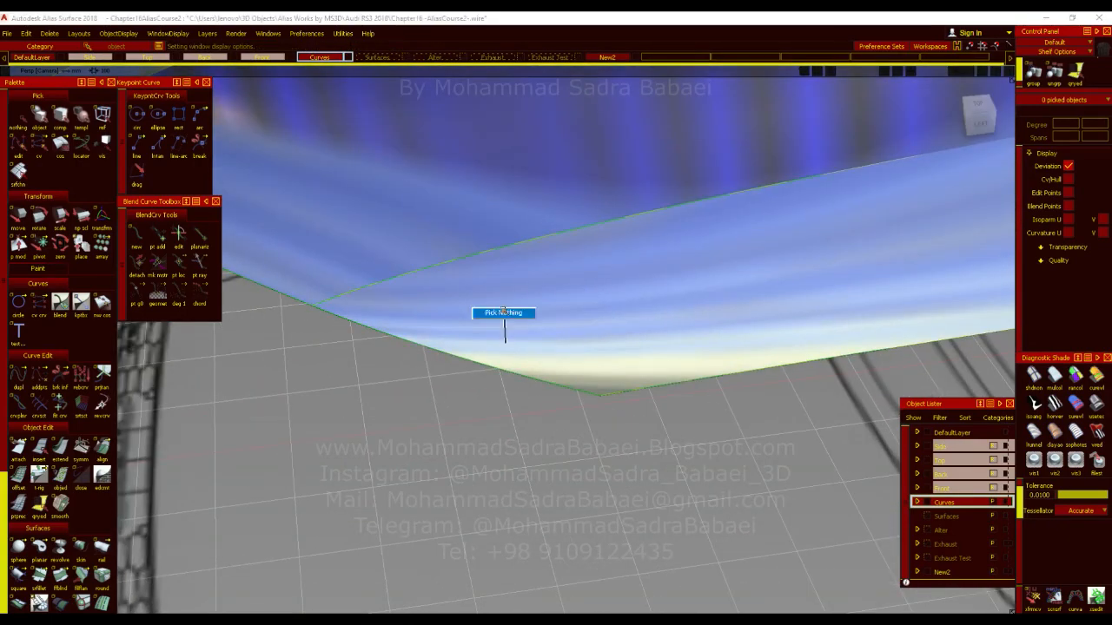
click(484, 375)
click(488, 383)
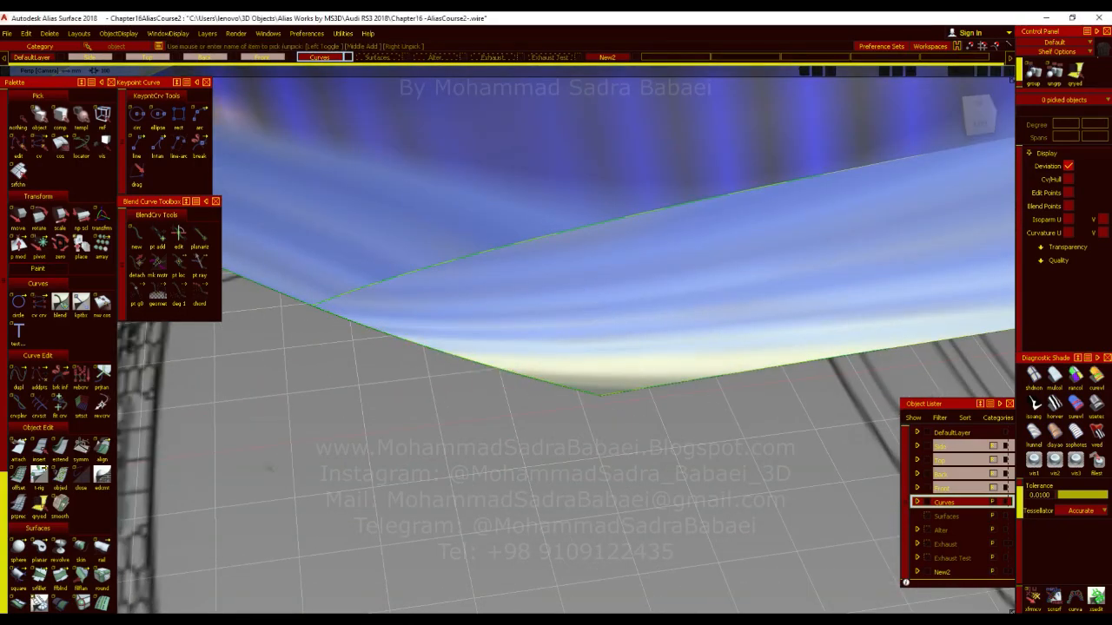
click(436, 327)
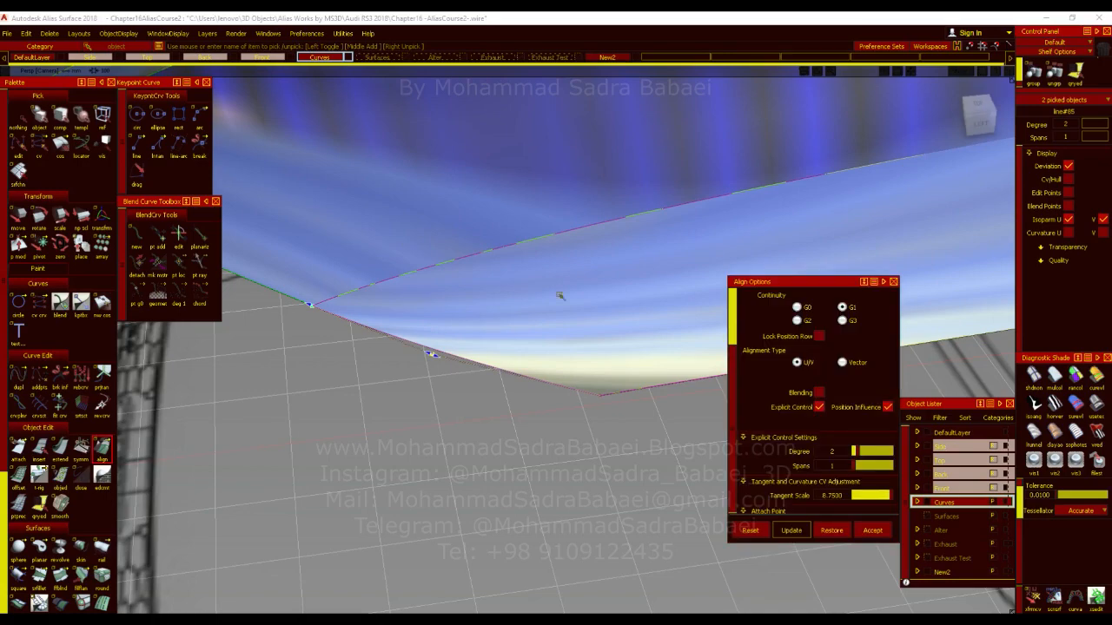
Adjust the front line's Align tangent scale at the hood corner to about 7.86, judging it with zebra stripes and curvature shading.
alt+shift+drag(524, 310, 825, 193)
alt+shift+drag(434, 345, 519, 321)
alt+shift+middle_drag(519, 321, 547, 349)
ctrl+shift+right_drag(608, 298, 562, 284)
alt+shift+drag(589, 359, 477, 393)
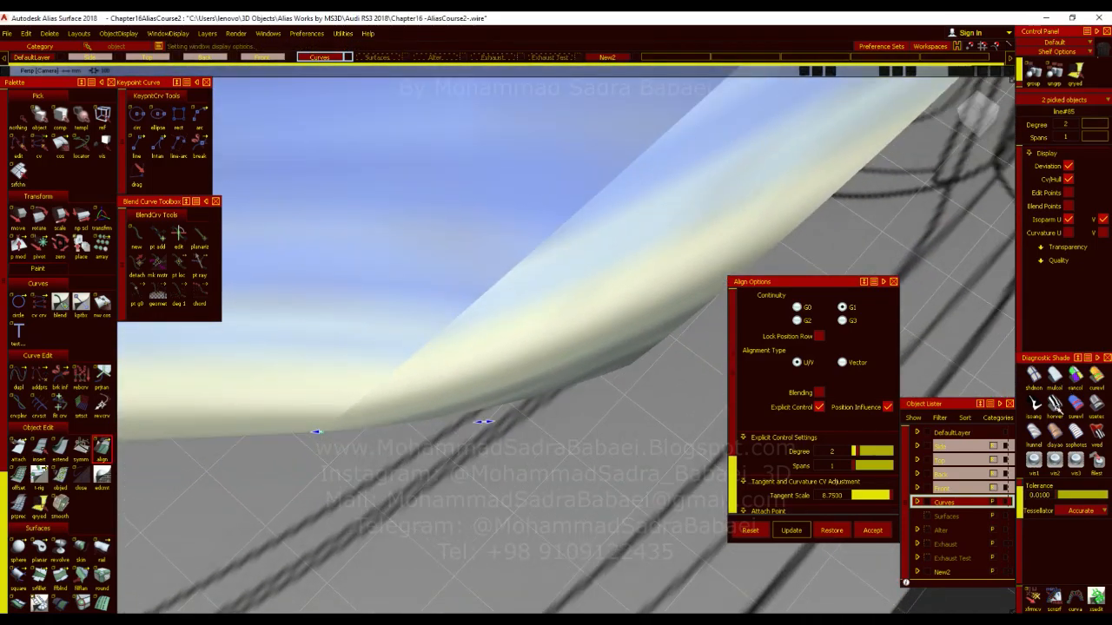
click(1056, 405)
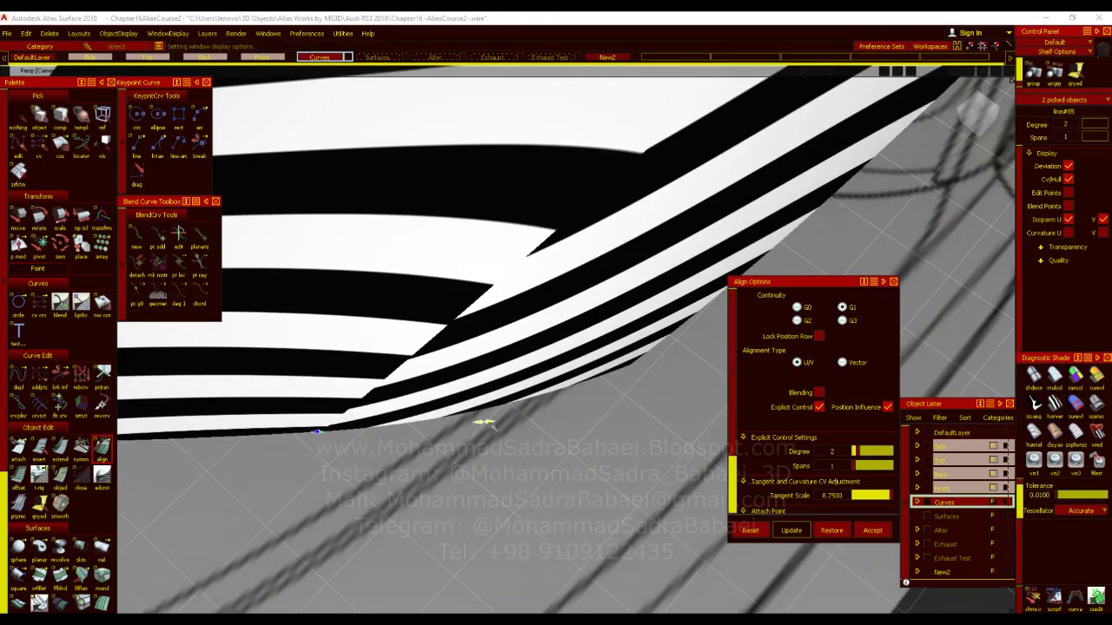
mouse_move(484, 422)
mouse_down()
mouse_move(561, 416)
mouse_move(493, 421)
mouse_up()
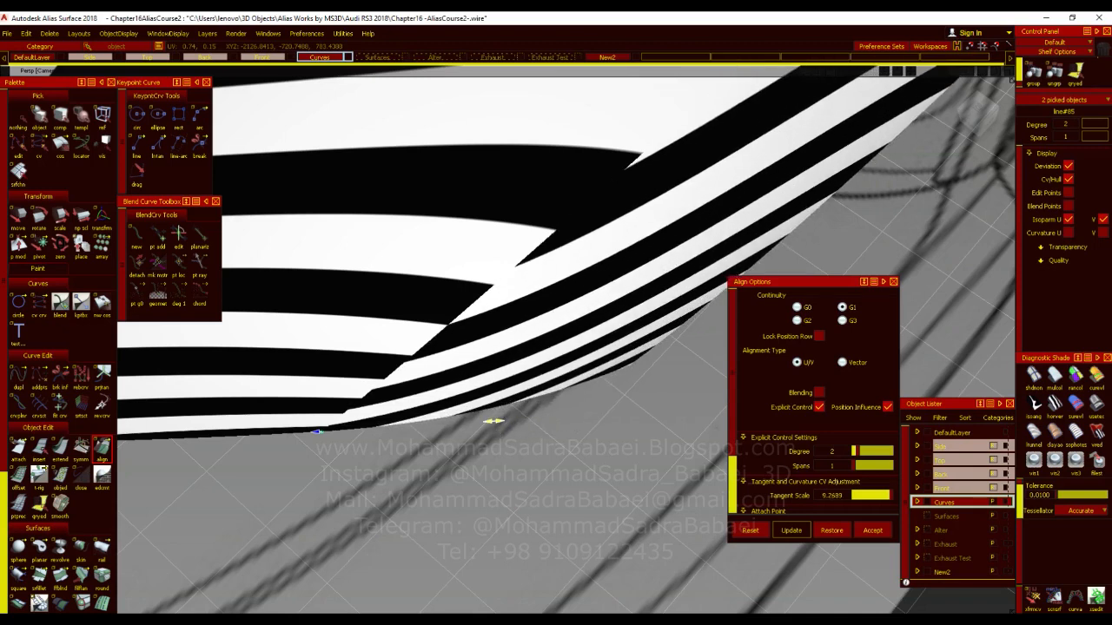
click(1100, 380)
mouse_move(493, 422)
mouse_down()
mouse_move(473, 422)
mouse_move(487, 422)
mouse_up()
alt+shift+right_drag(551, 416, 499, 416)
alt+shift+drag(499, 417, 518, 382)
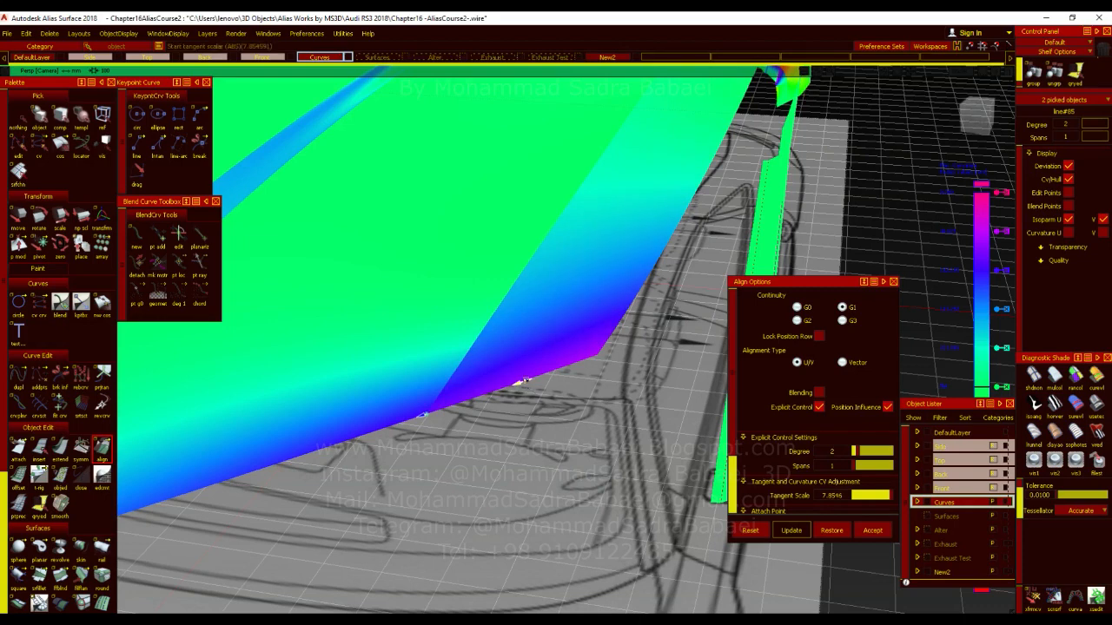
Deselect everything, reopen the Align settings of the front line at the hood corner and accept them.
key(Escape)
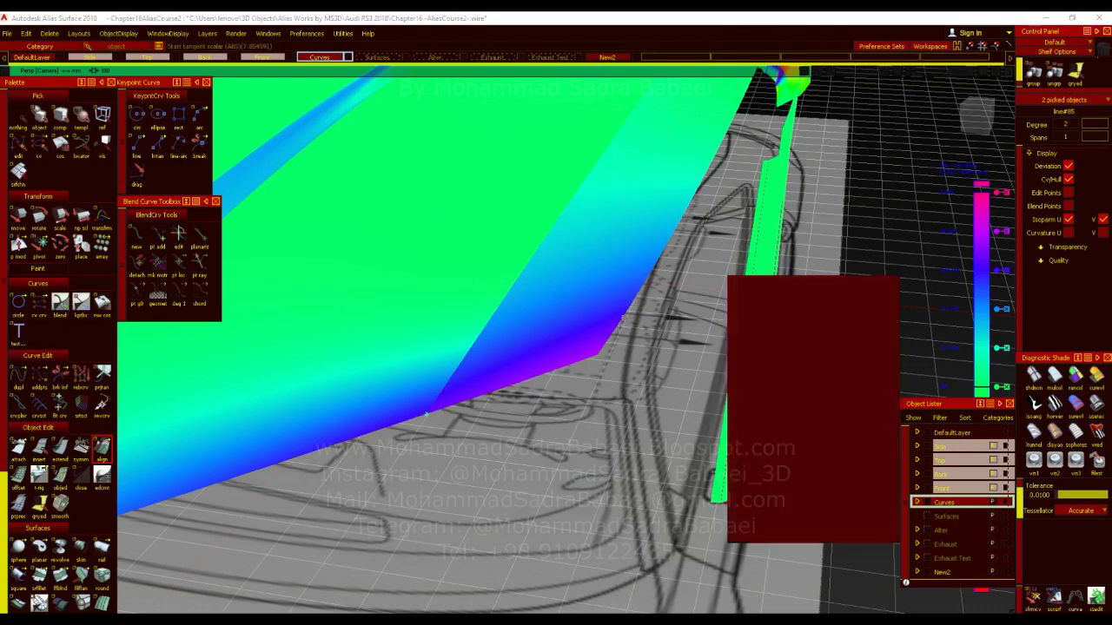
key(alt+m)
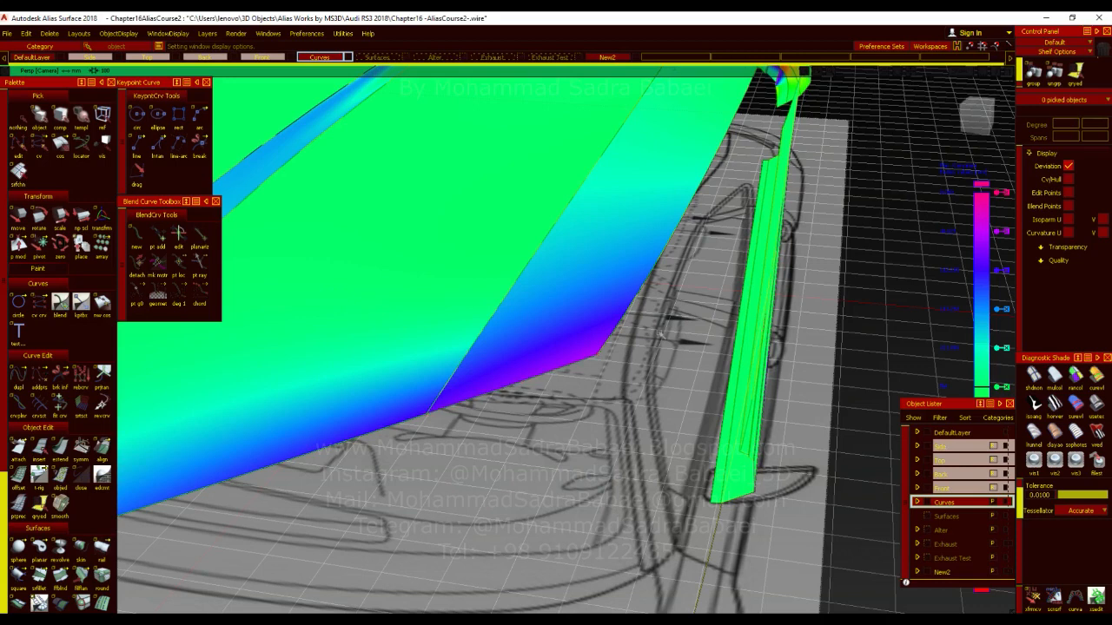
click(511, 394)
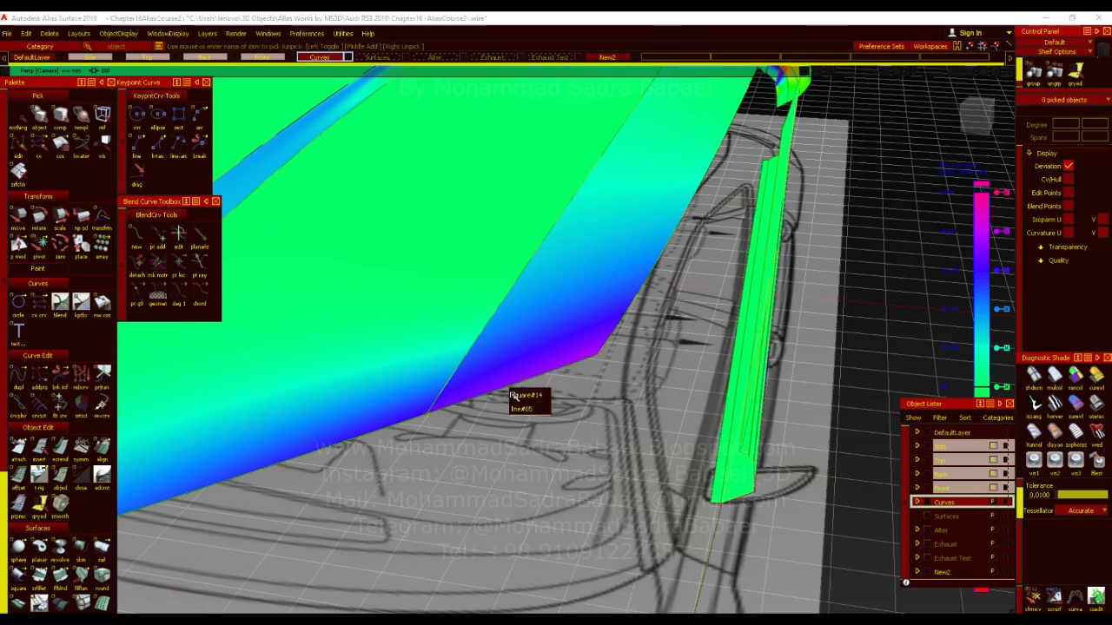
click(522, 409)
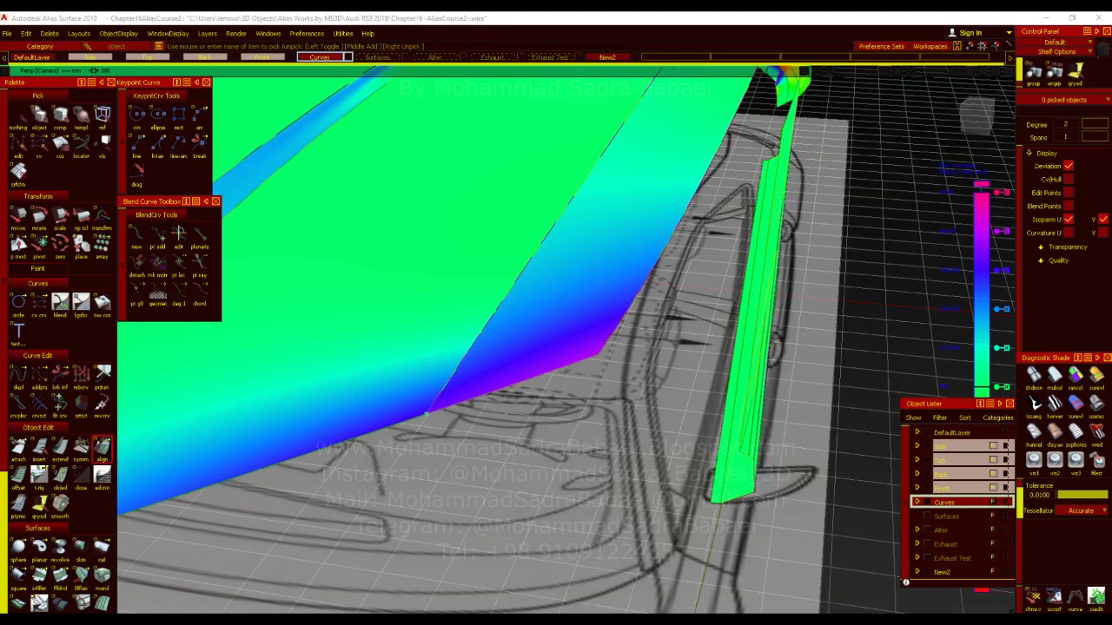
click(873, 530)
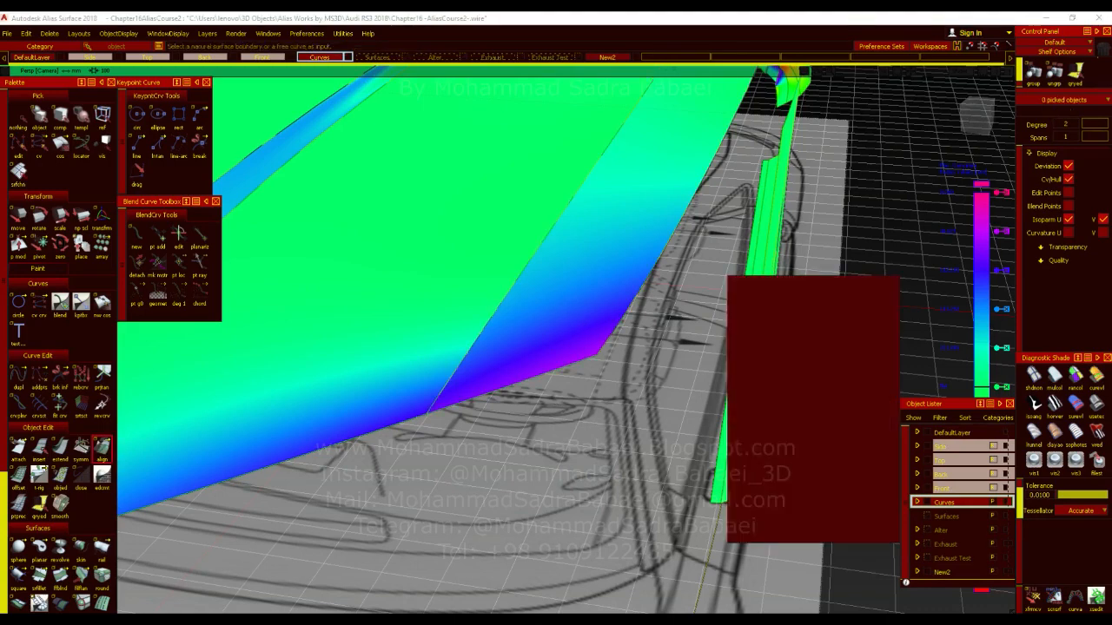
Switch from curvature to reflection shading and inspect the hood, fender and shoulder surfaces from several directions.
alt+shift+right_drag(833, 382, 689, 371)
alt+shift+drag(690, 371, 599, 348)
click(1101, 407)
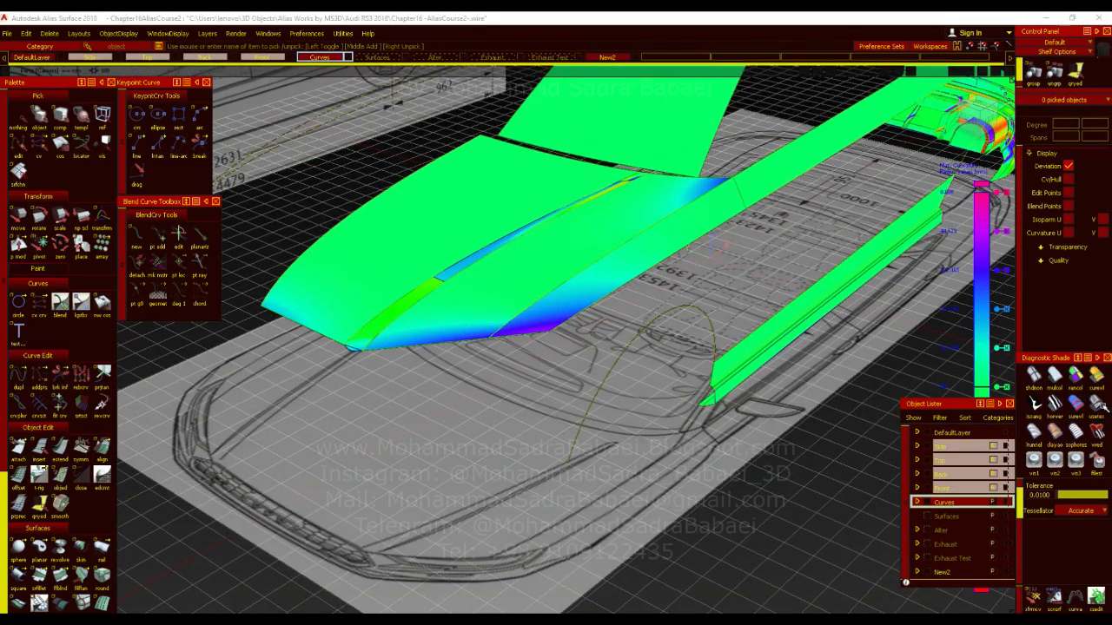
alt+shift+middle_drag(572, 273, 363, 451)
alt+shift+drag(363, 452, 551, 394)
ctrl+shift+right_drag(553, 395, 552, 392)
alt+shift+right_drag(569, 394, 626, 382)
alt+shift+drag(521, 364, 686, 450)
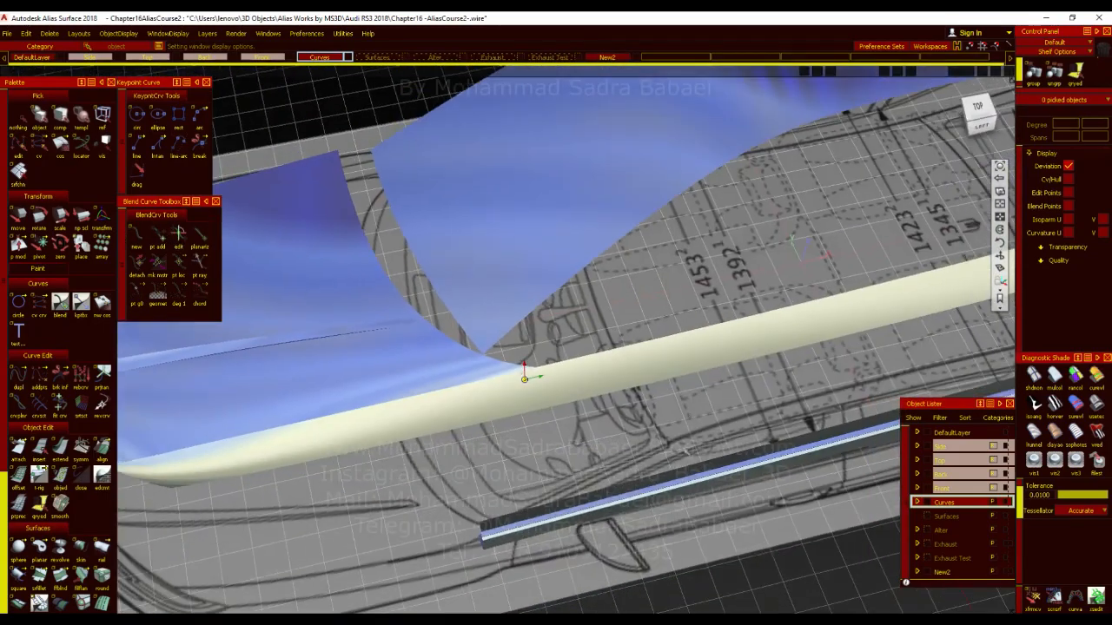
alt+shift+middle_drag(760, 412, 653, 402)
ctrl+shift+right_drag(654, 401, 495, 391)
alt+shift+drag(495, 391, 530, 347)
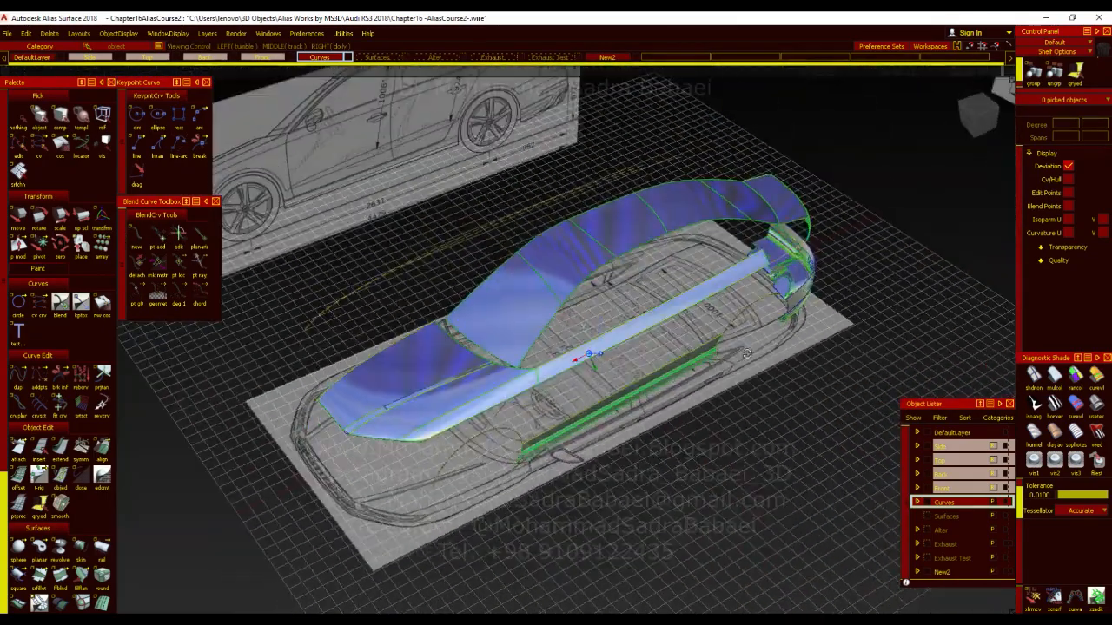
Examine the open area between the shoulder surface's rear end, the shoulder curve and the rear lip surfaces from several directions.
alt+shift+right_drag(529, 348, 677, 348)
alt+shift+drag(677, 347, 700, 340)
alt+shift+right_drag(700, 340, 500, 414)
alt+shift+middle_drag(533, 421, 524, 424)
alt+shift+right_drag(525, 424, 660, 413)
alt+shift+drag(620, 417, 365, 408)
alt+shift+middle_drag(364, 409, 250, 371)
alt+shift+drag(250, 371, 265, 448)
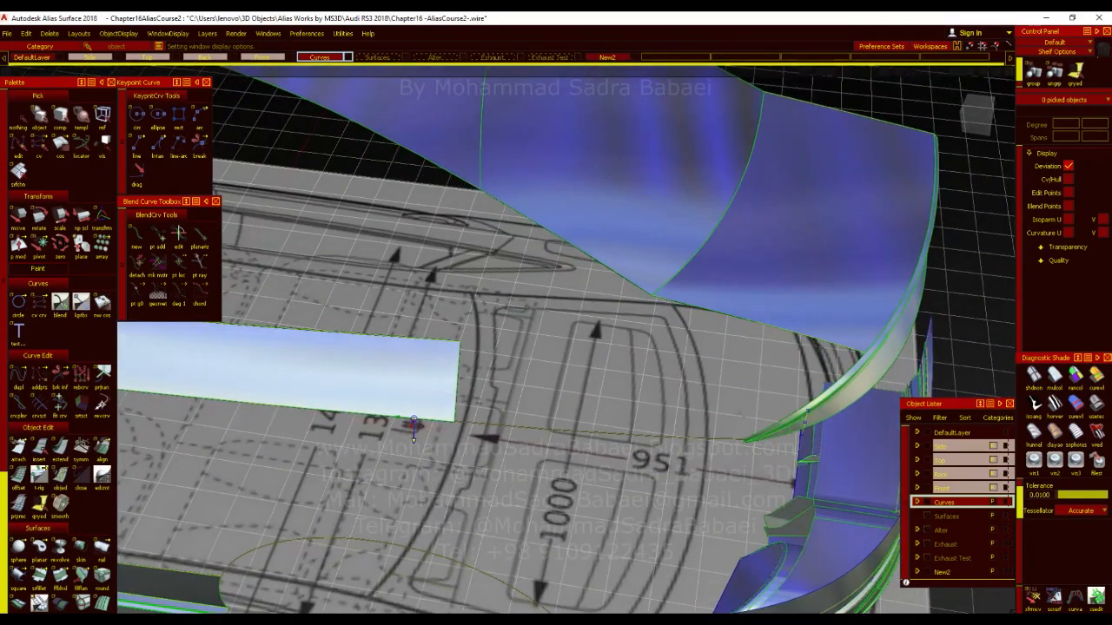
alt+shift+middle_drag(739, 441, 666, 422)
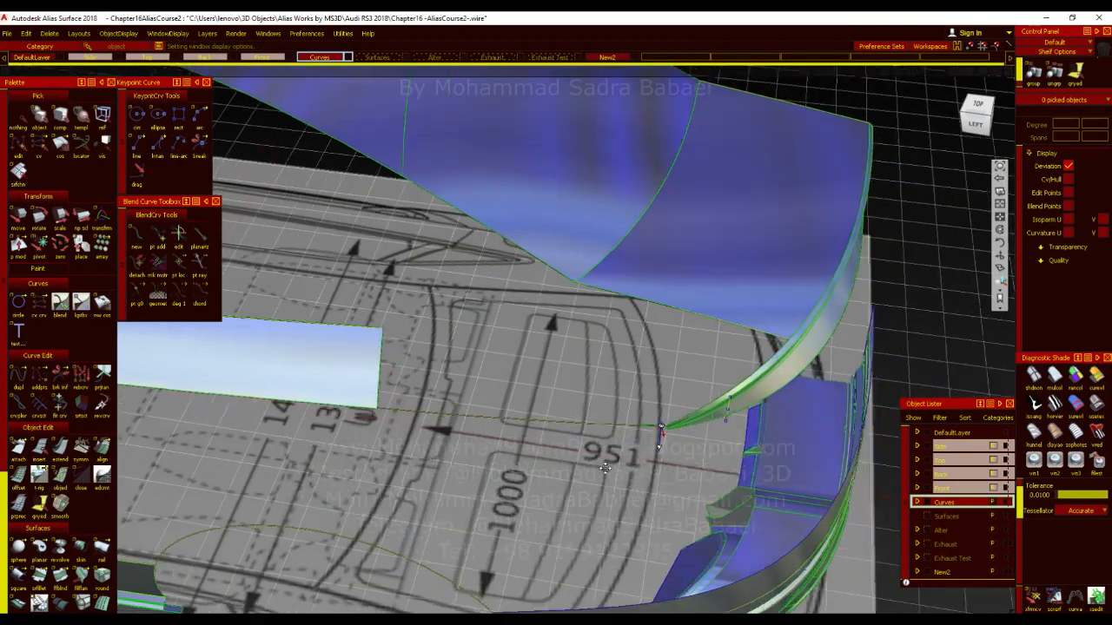
alt+shift+right_drag(666, 422, 747, 425)
alt+shift+drag(574, 443, 629, 418)
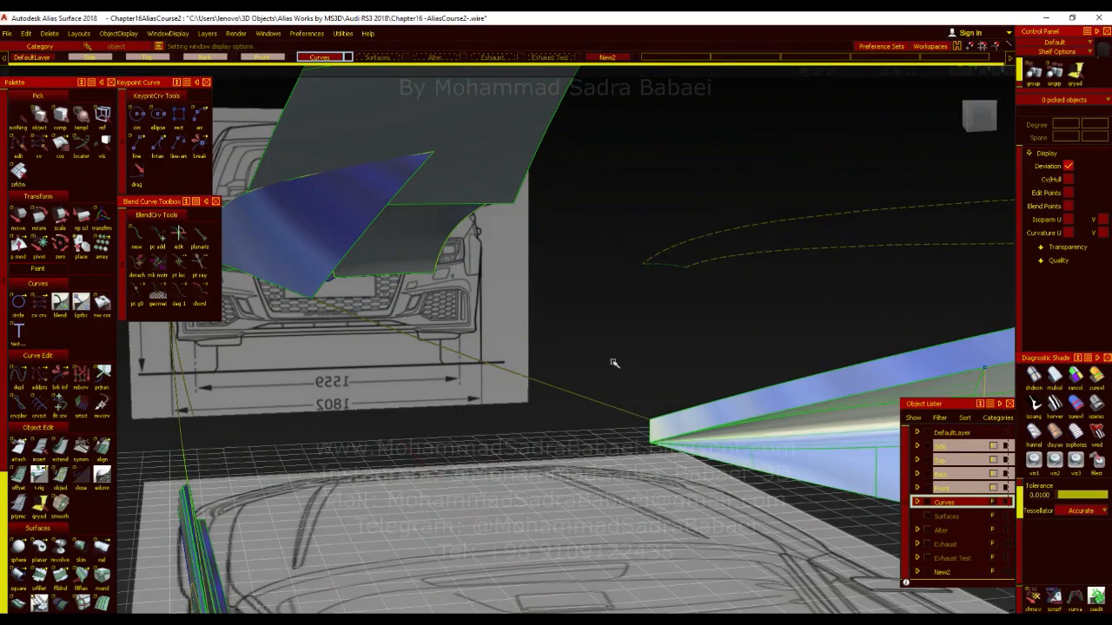
alt+shift+right_drag(630, 369, 541, 355)
alt+shift+drag(541, 355, 821, 386)
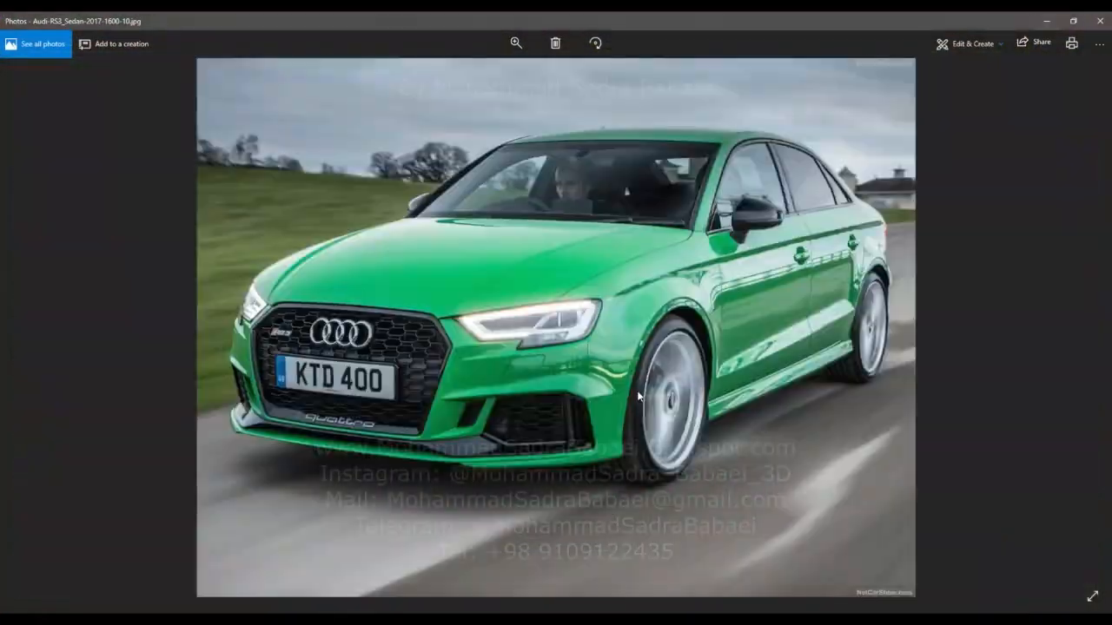
Switch to Photos and study the shoulder crease, rear quarter and taillight corner in the Audi RS3 side and rear photos.
key(Right)
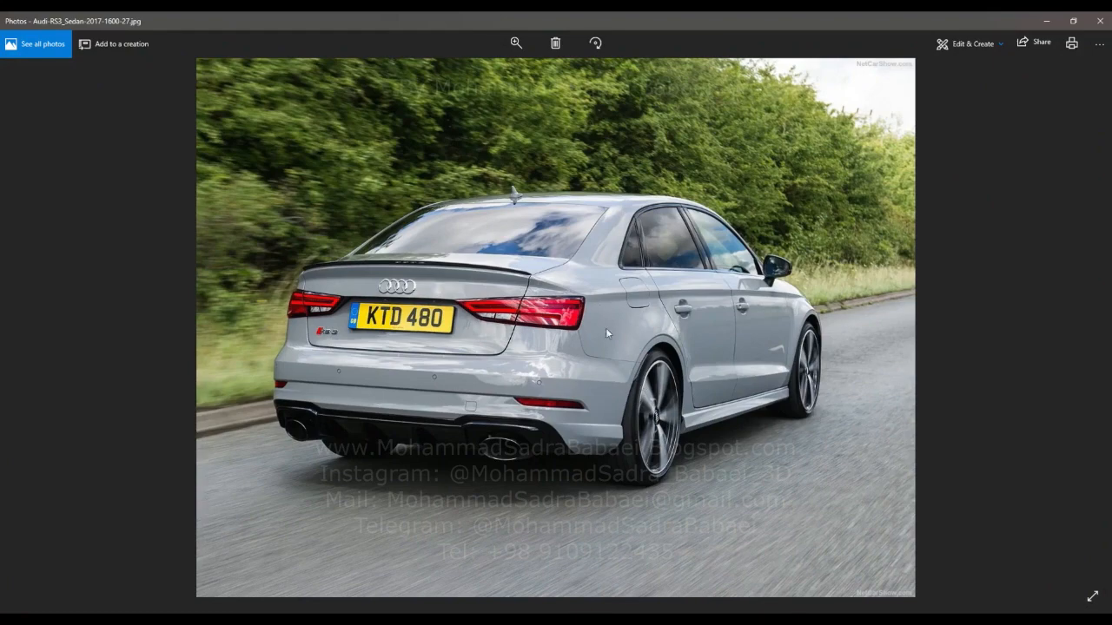
ctrl+scroll(586, 291, up, 5)
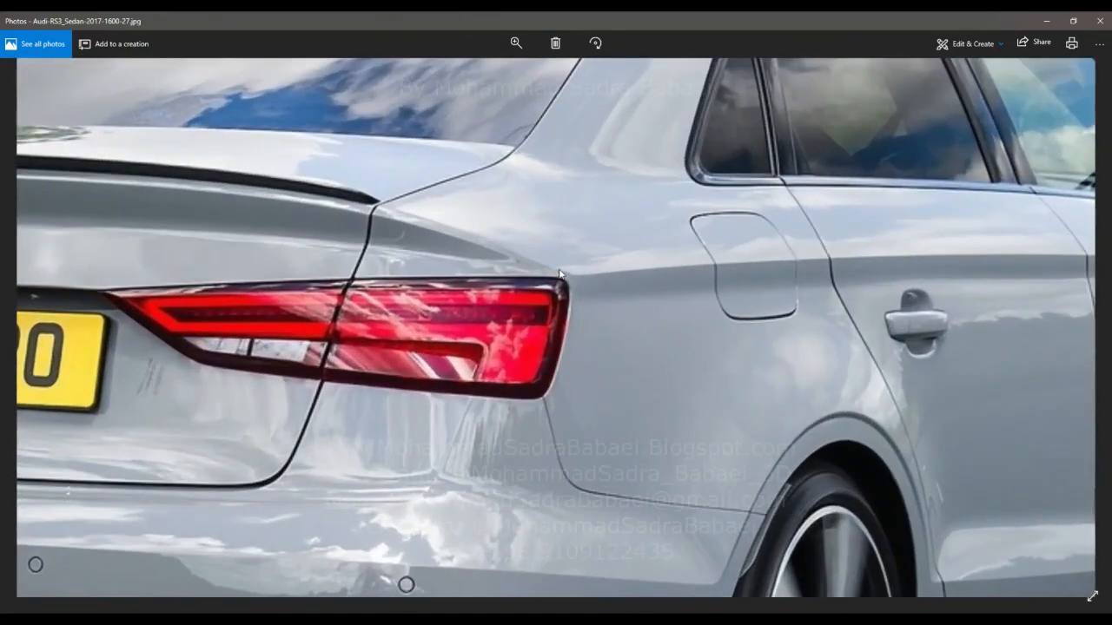
key(Right)
key(Right)
key(Right)
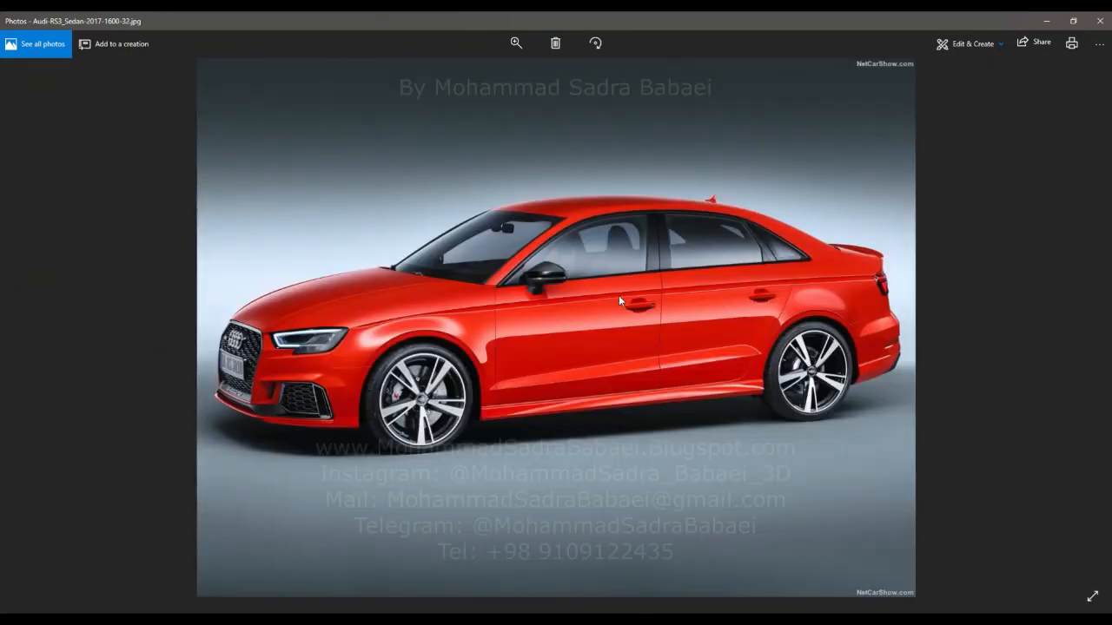
ctrl+scroll(580, 300, up, 3)
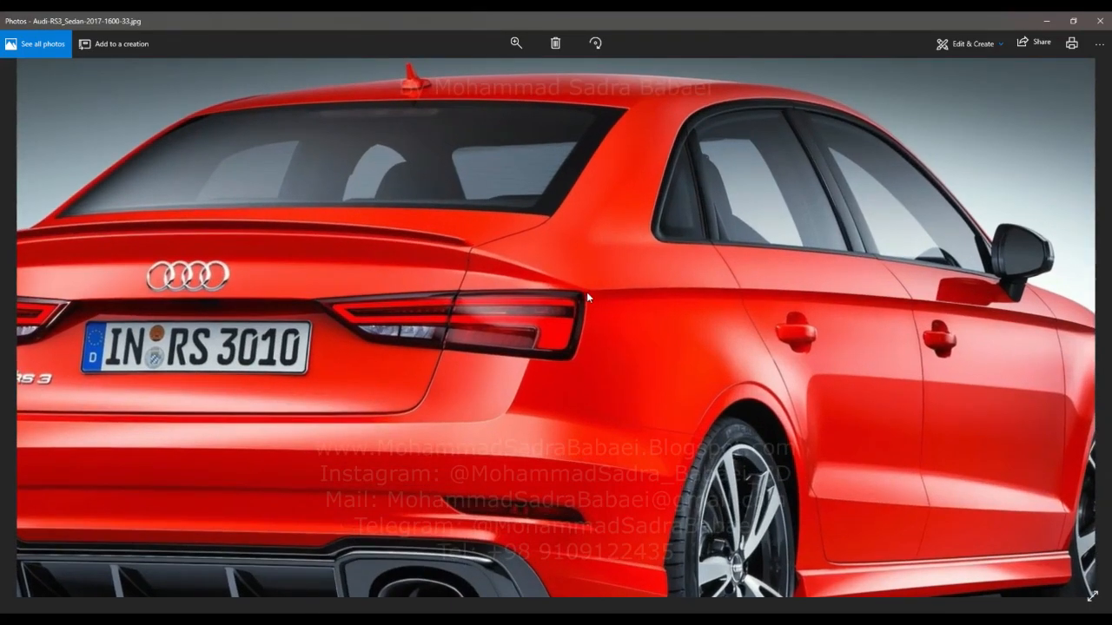
ctrl+scroll(586, 292, down, 3)
key(Right)
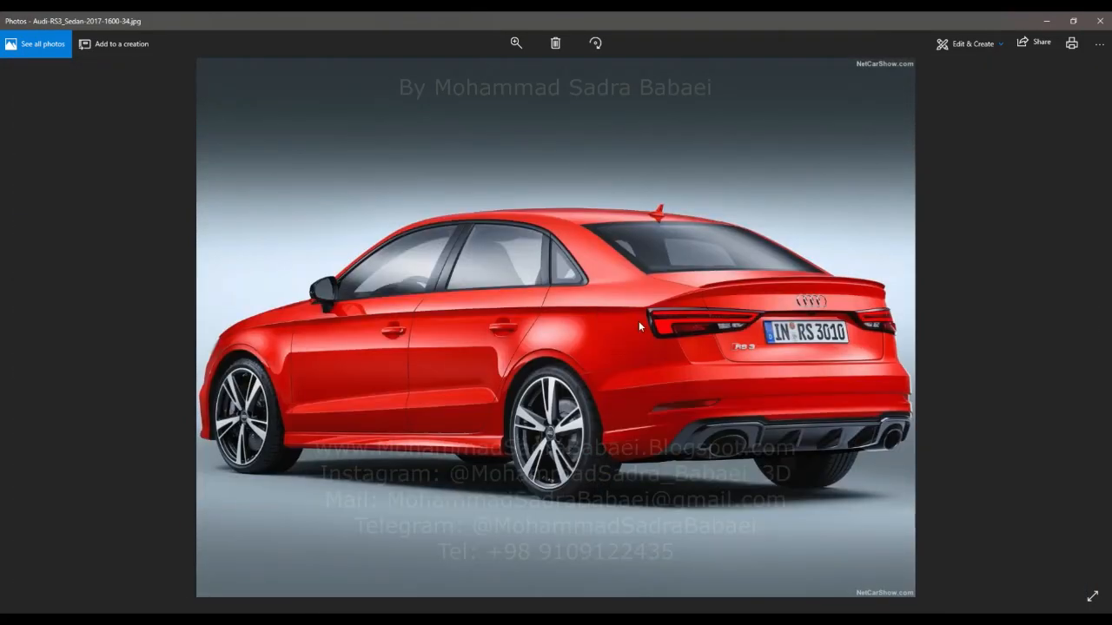
ctrl+scroll(639, 326, up, 4)
drag(689, 232, 577, 423)
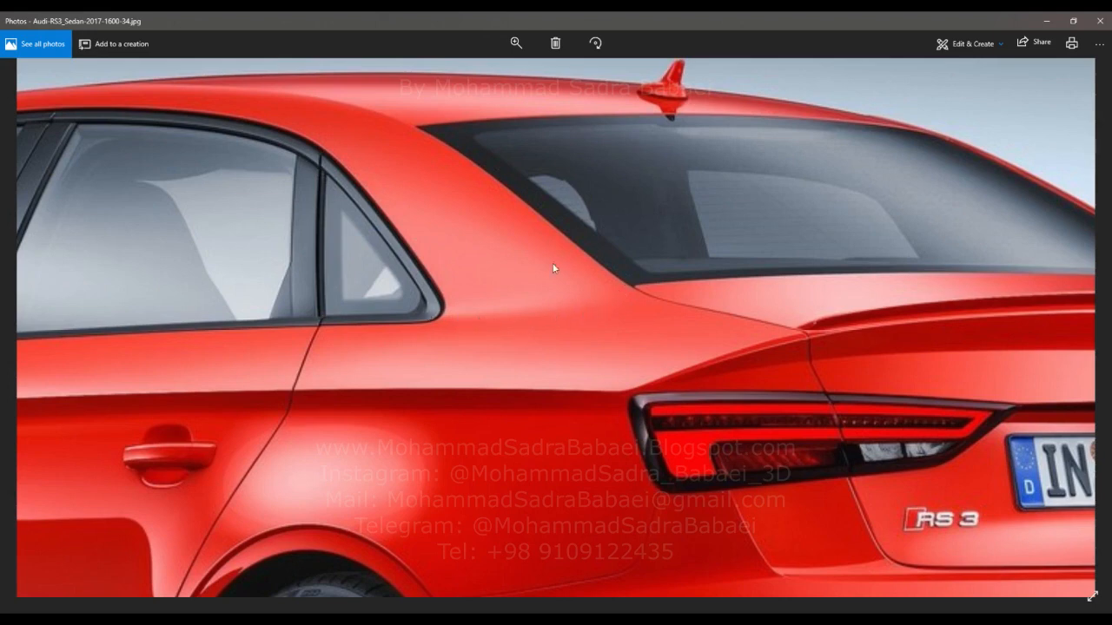
click(1047, 21)
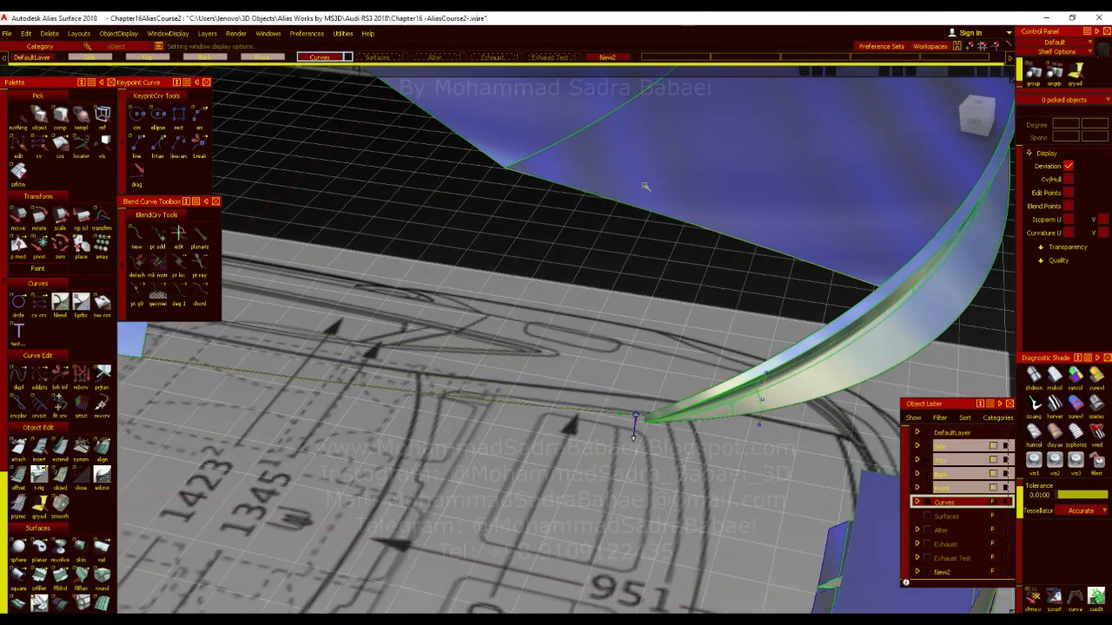
Create a G2 Curvature curve fillet with a center radius of 25 between the shoulder curve's rear end and the rear lip's edge.
alt+shift+right_drag(646, 187, 473, 347)
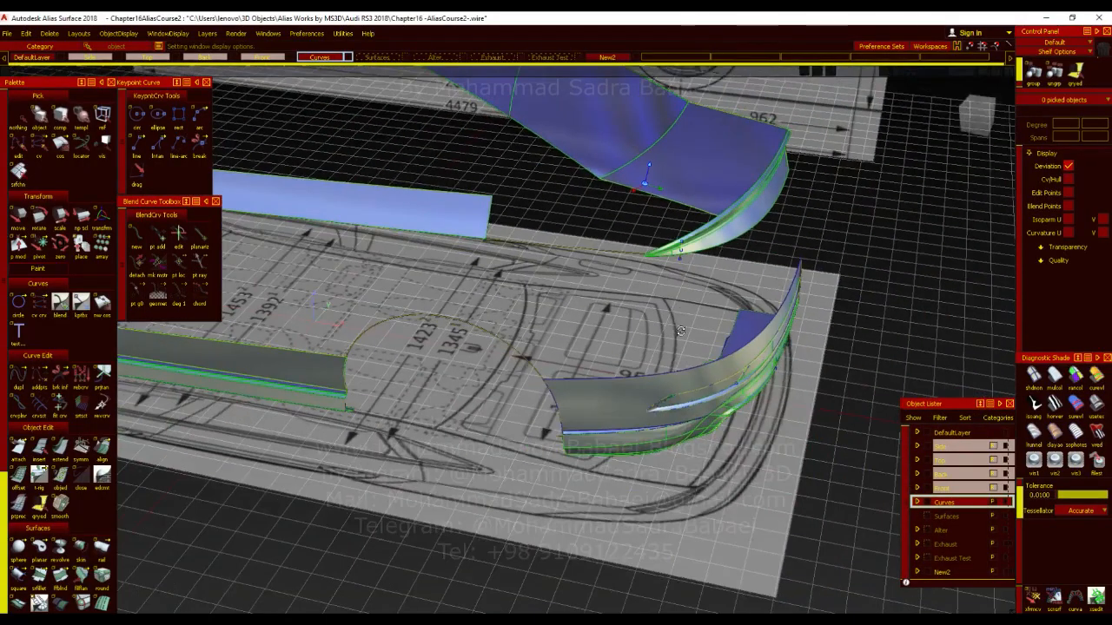
alt+shift+drag(474, 348, 521, 391)
alt+shift+right_drag(521, 391, 583, 365)
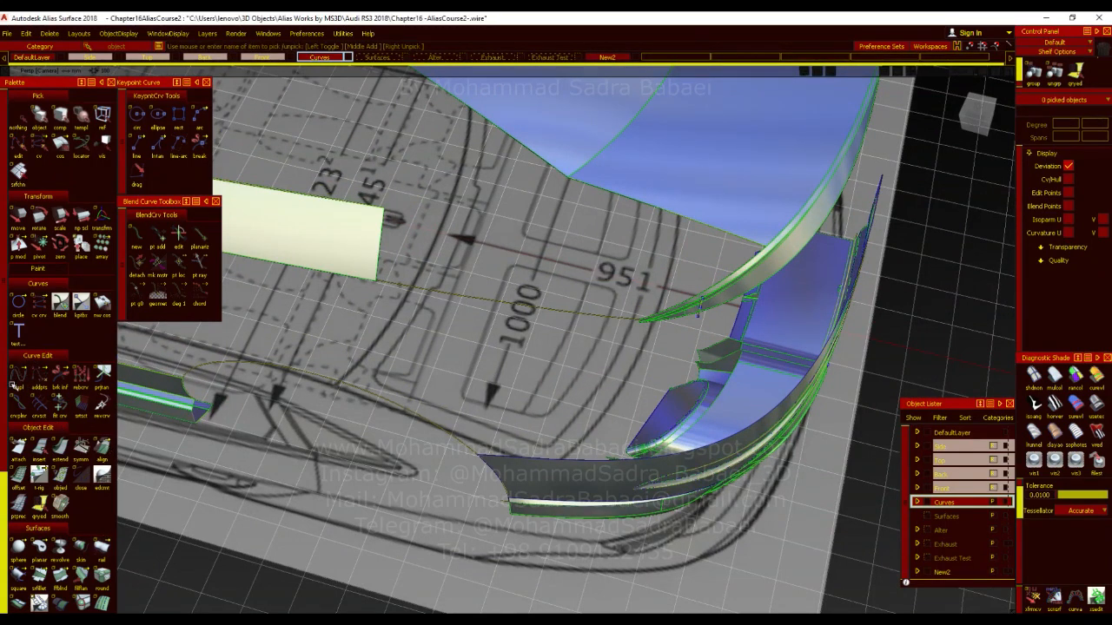
double_click(17, 375)
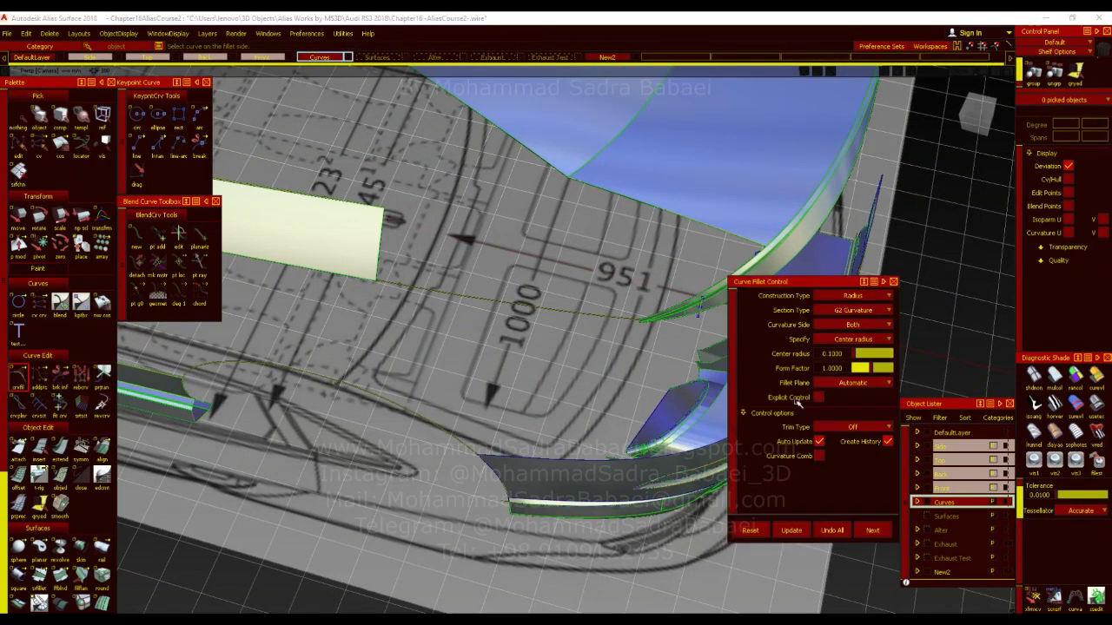
click(846, 426)
click(851, 453)
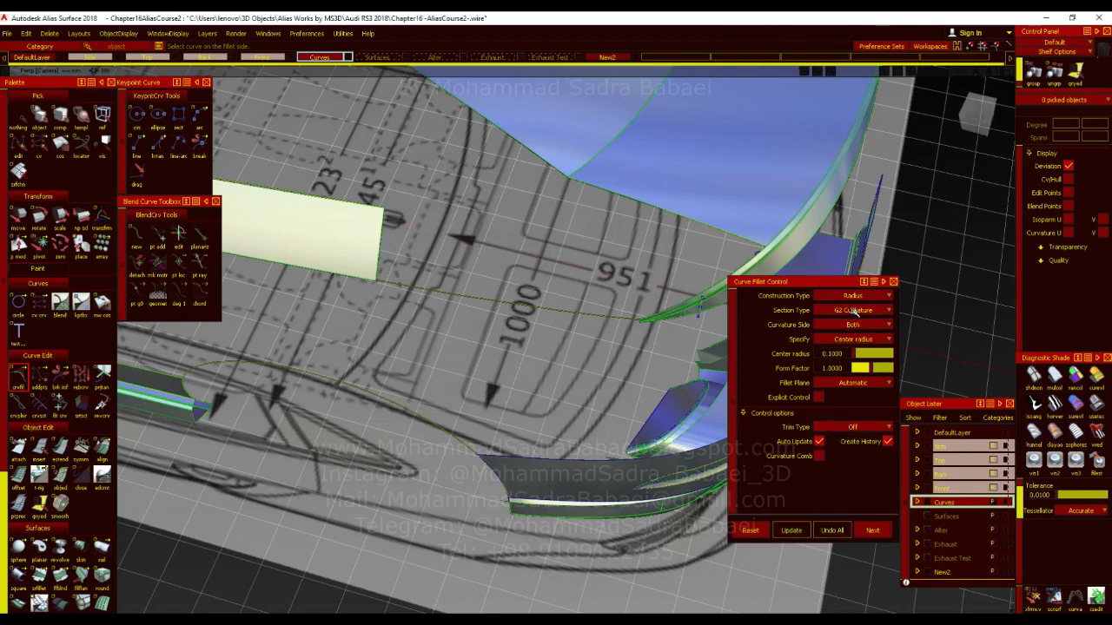
click(835, 354)
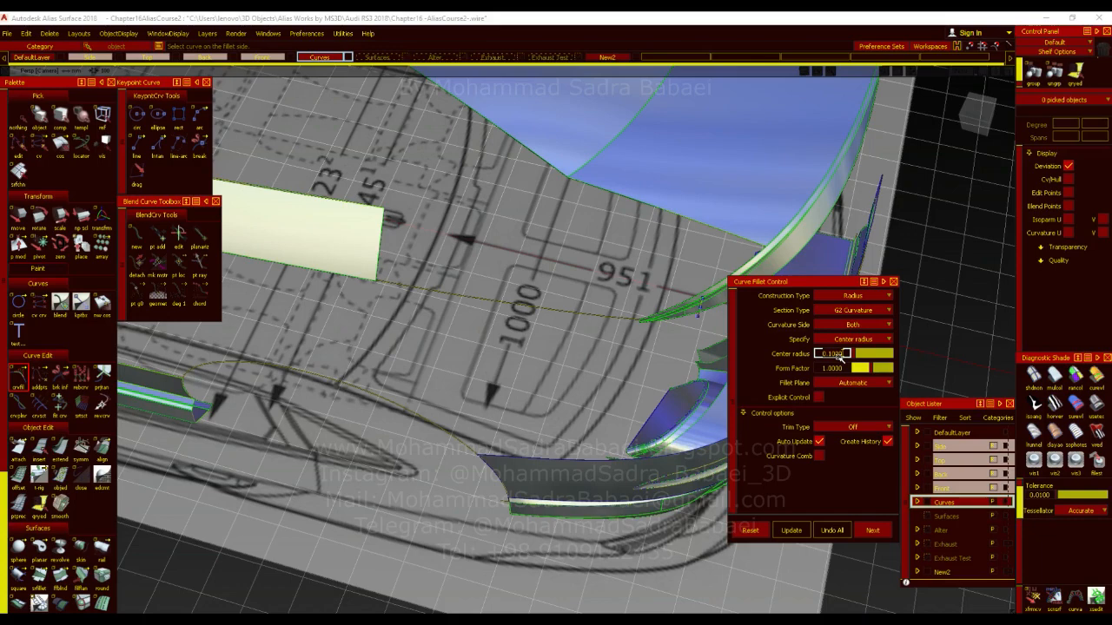
text(25)
key(Return)
scroll(654, 338, up, 5)
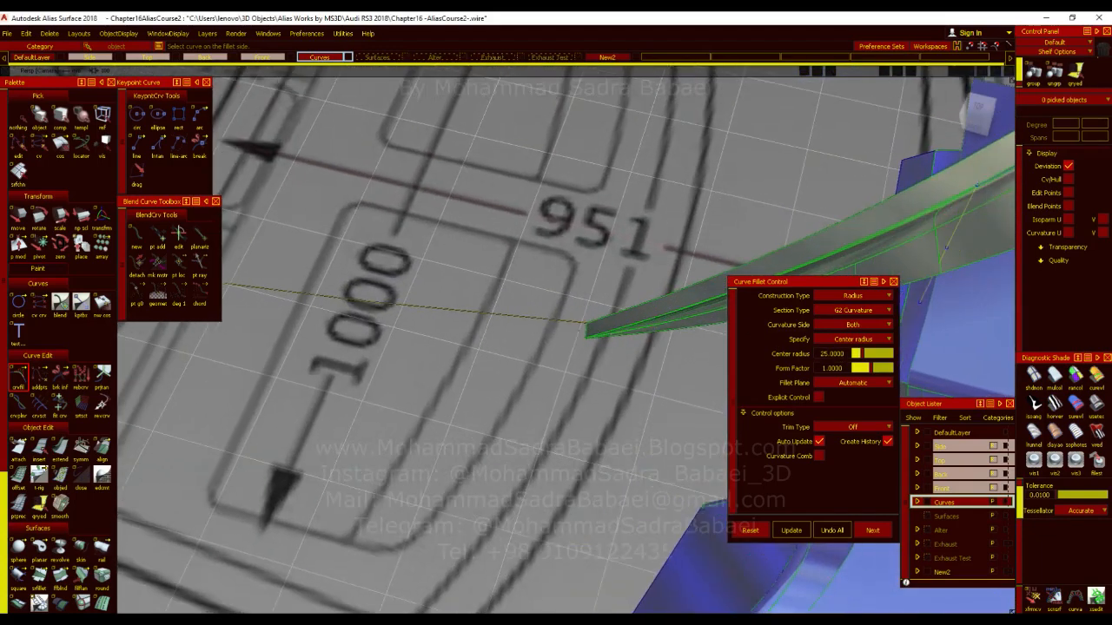
click(599, 323)
click(611, 341)
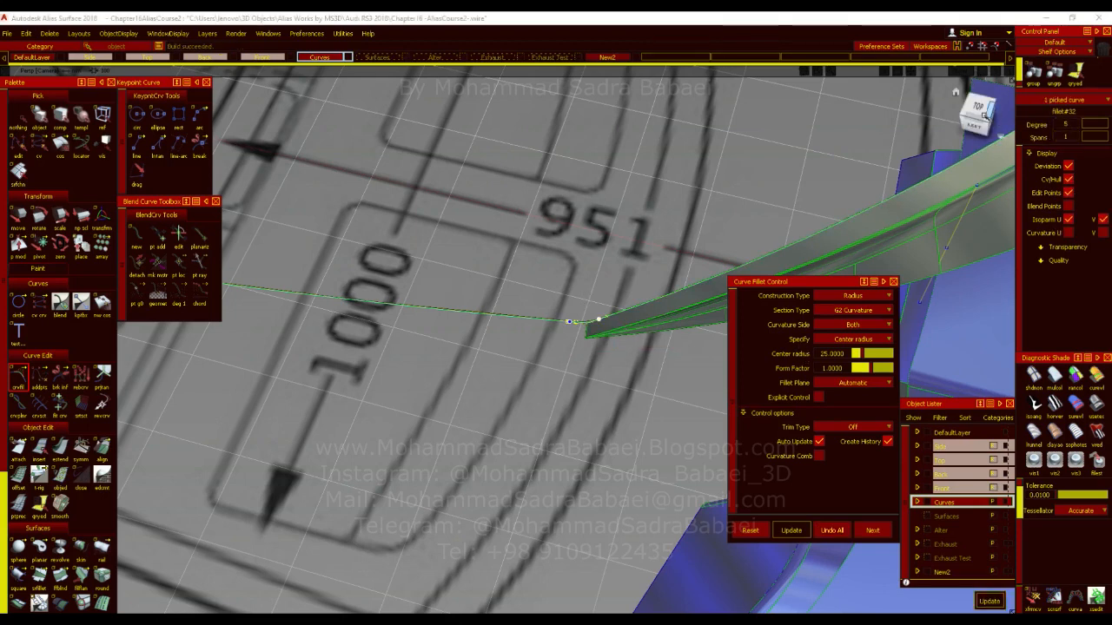
Check the curve fillet from above and set its center radius to 75.
click(978, 111)
click(828, 353)
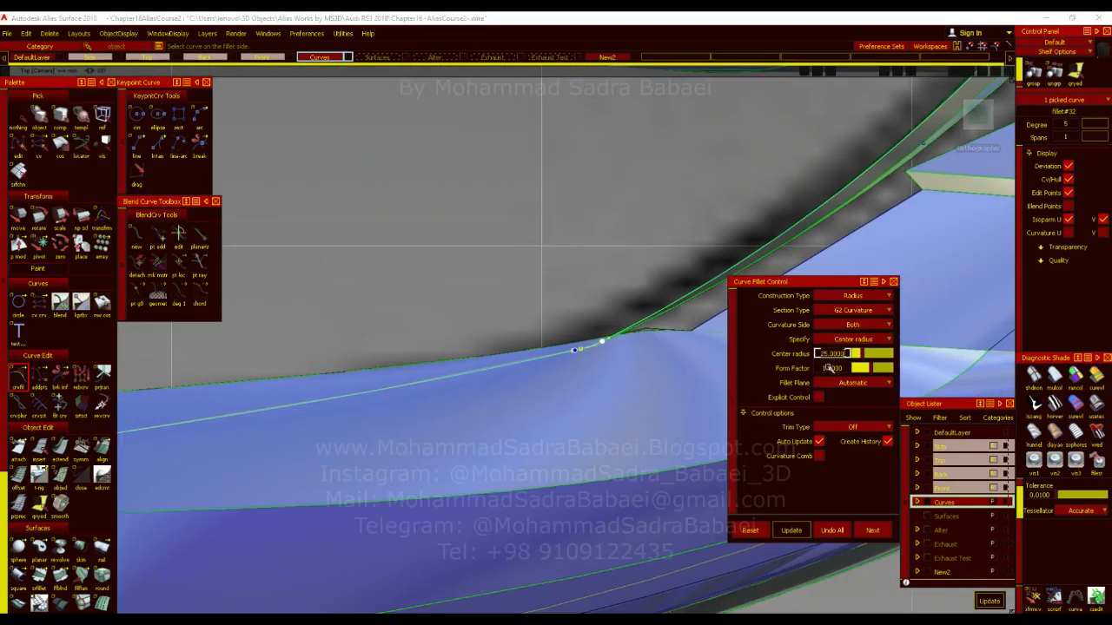
text(75)
key(Return)
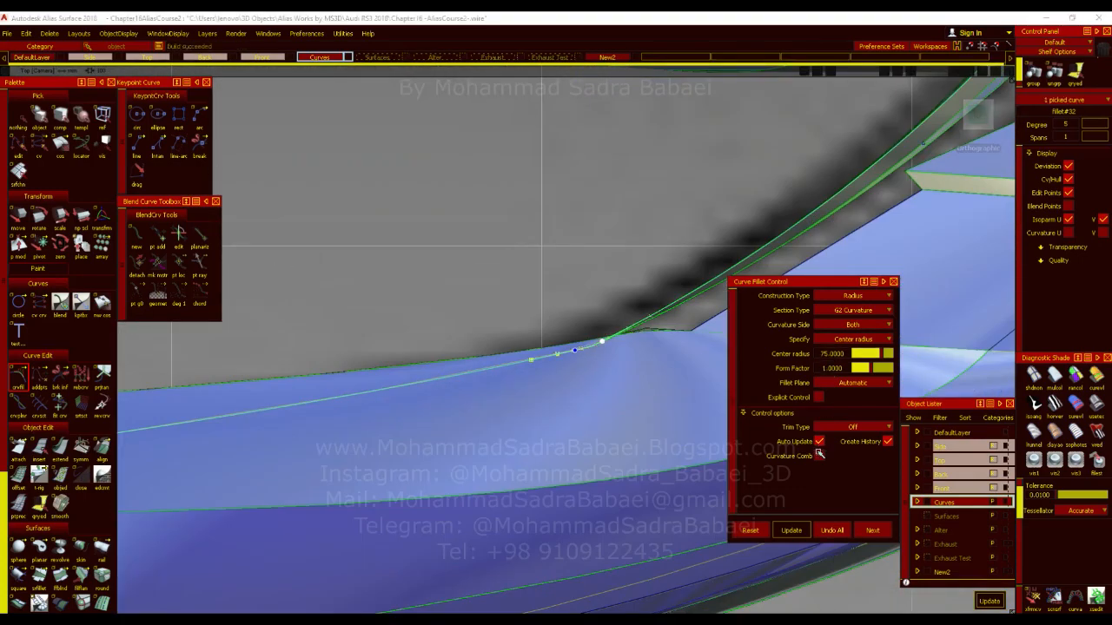
Compare the curve fillet with the side blueprint near the taillight and set its center radius to 85.
click(980, 114)
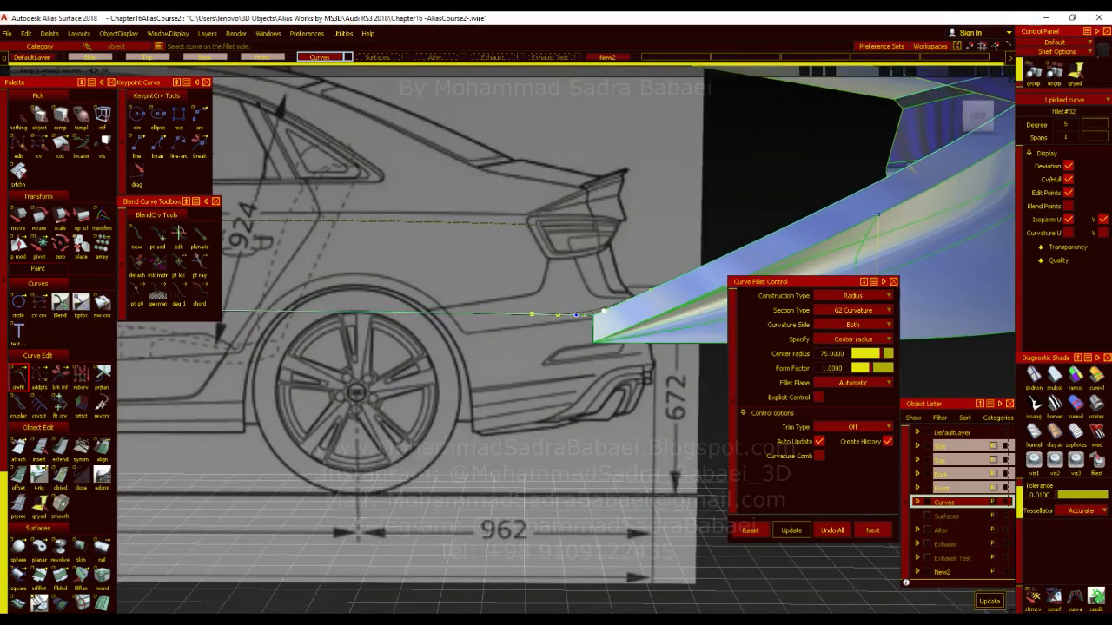
click(987, 121)
alt+shift+right_drag(713, 300, 758, 320)
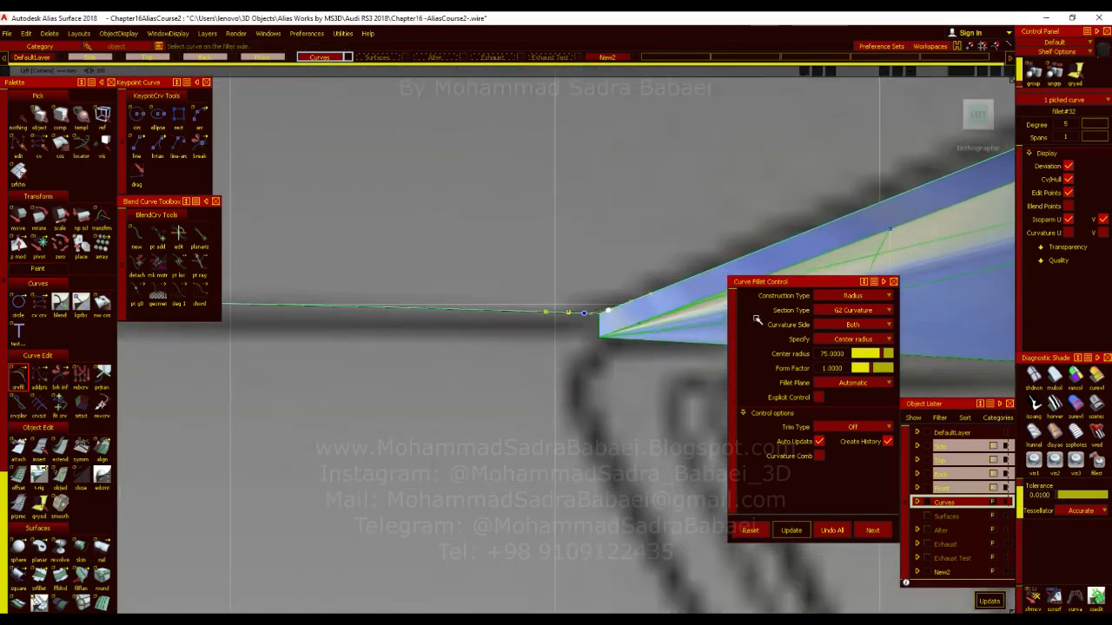
click(837, 353)
text(85)
key(Return)
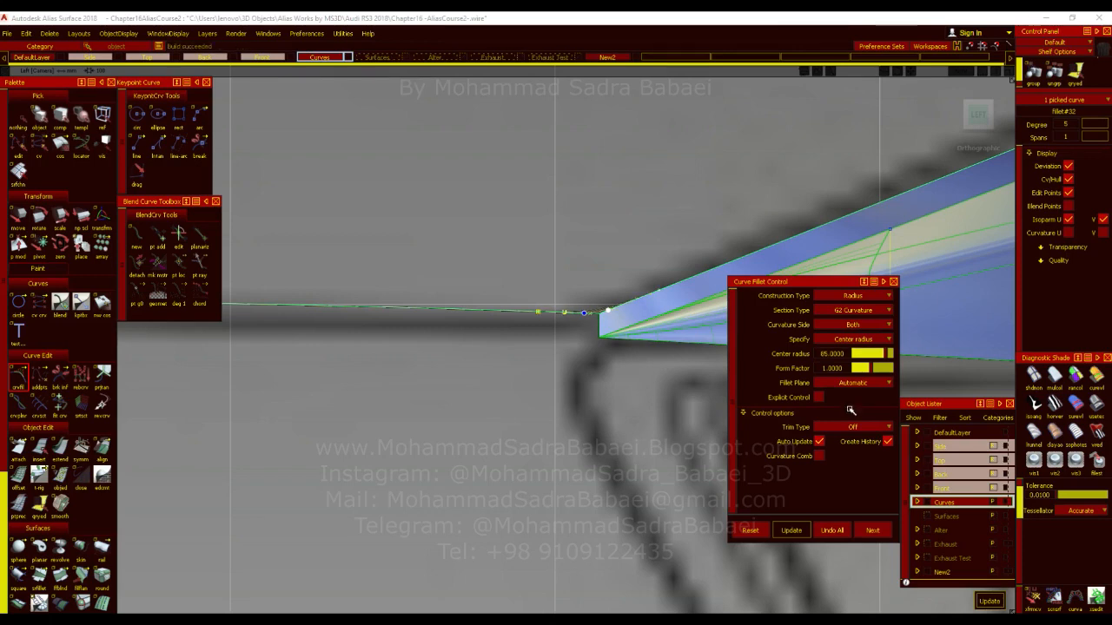
Set the curve fillet's center radius to 100, hide its CVs and hulls, and inspect the joint in perspective with nothing picked.
mouse_move(650, 322)
alt+shift+right_down()
mouse_move(618, 339)
mouse_move(653, 323)
alt+shift+right_up()
click(824, 354)
text(100)
key(Return)
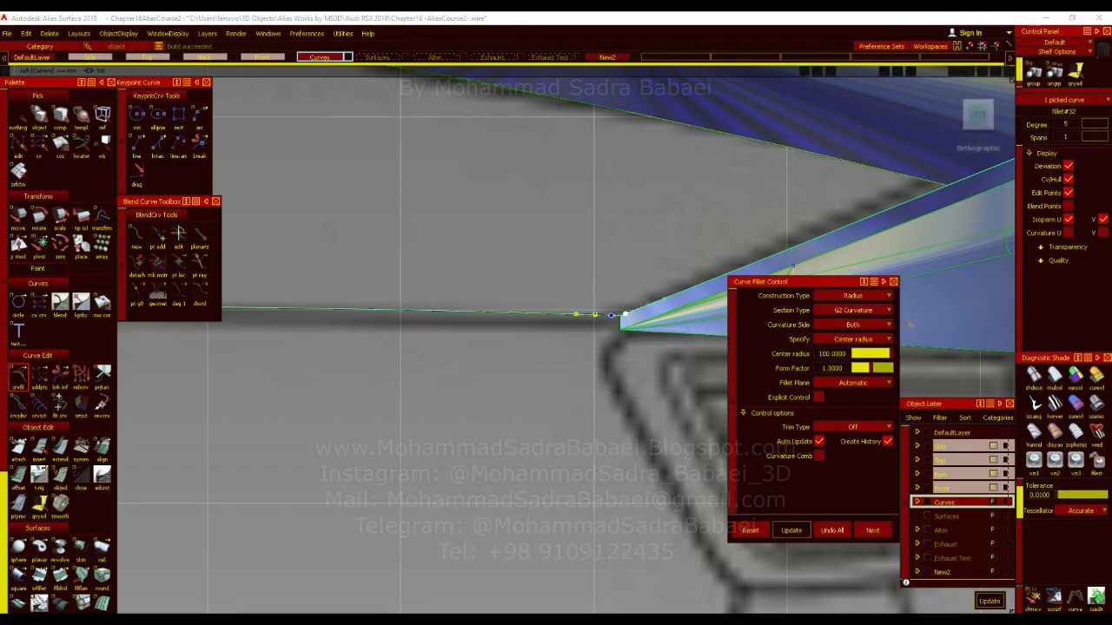
click(1068, 180)
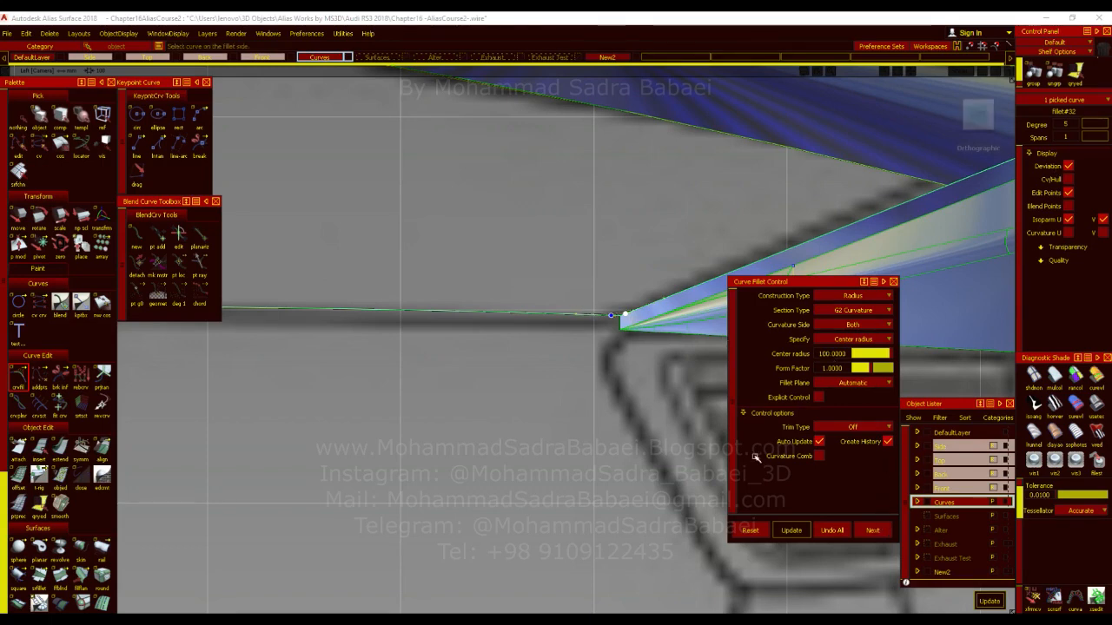
alt+shift+drag(665, 377, 565, 474)
alt+shift+right_drag(566, 474, 499, 426)
alt+shift+middle_drag(499, 426, 504, 473)
ctrl+shift+right_drag(554, 393, 522, 361)
alt+shift+drag(671, 425, 591, 434)
Switch to Photos and study the rear quarter, side windows and taillight corner in the Audi RS3 side and rear photos.
key(alt+Tab)
ctrl+scroll(589, 248, up, 3)
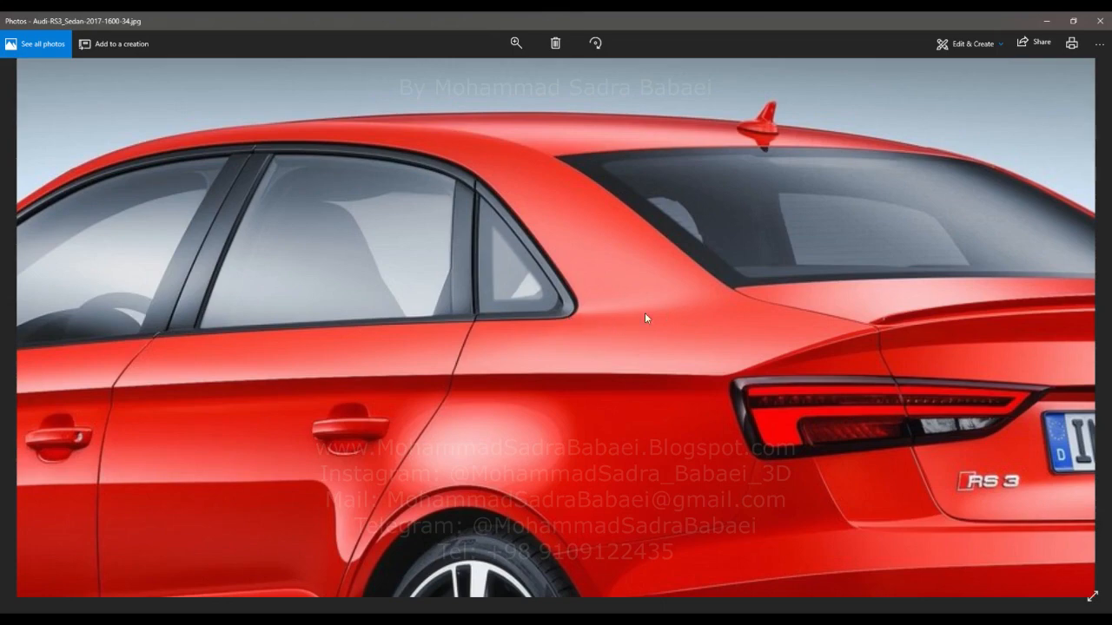
scroll(666, 316, up, 2)
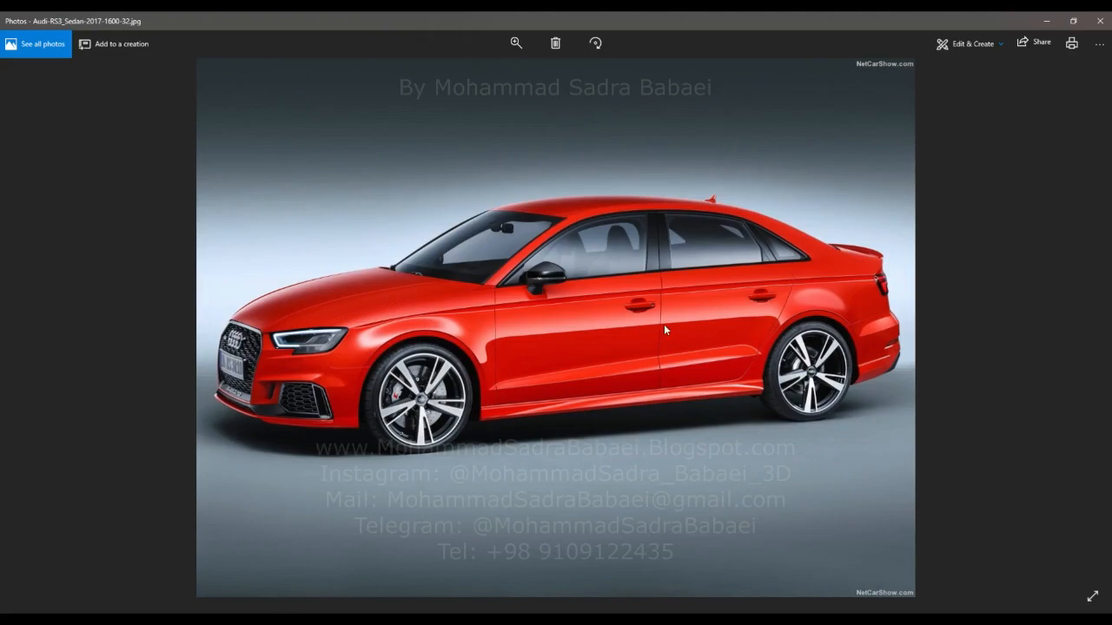
scroll(662, 324, down, 1)
ctrl+scroll(590, 289, up, 2)
ctrl+scroll(592, 275, down, 2)
scroll(591, 288, up, 6)
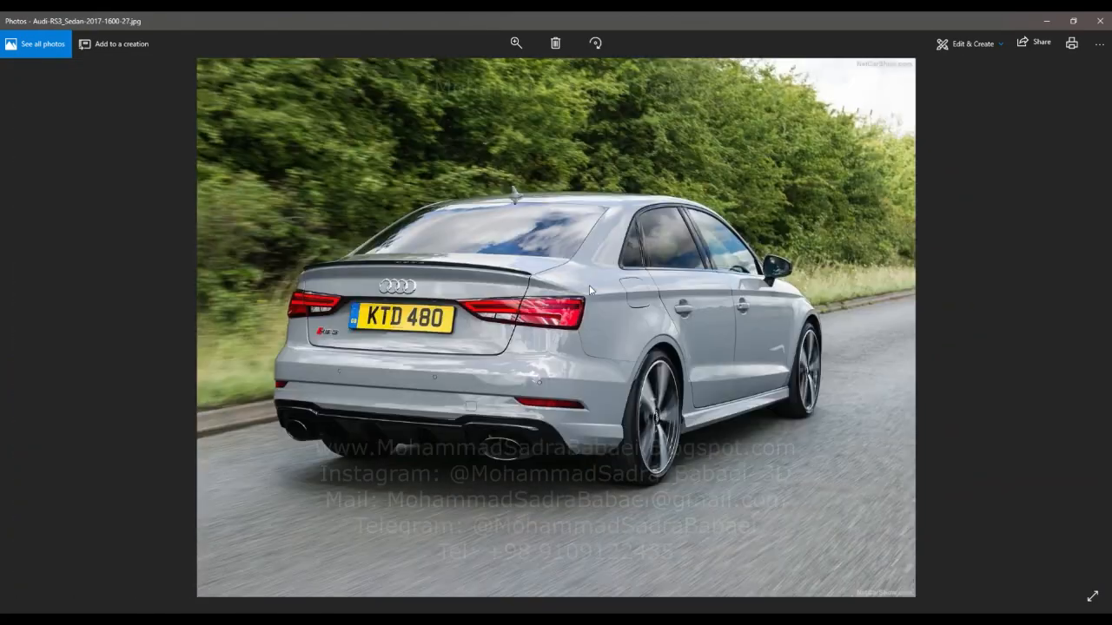
ctrl+scroll(590, 289, up, 2)
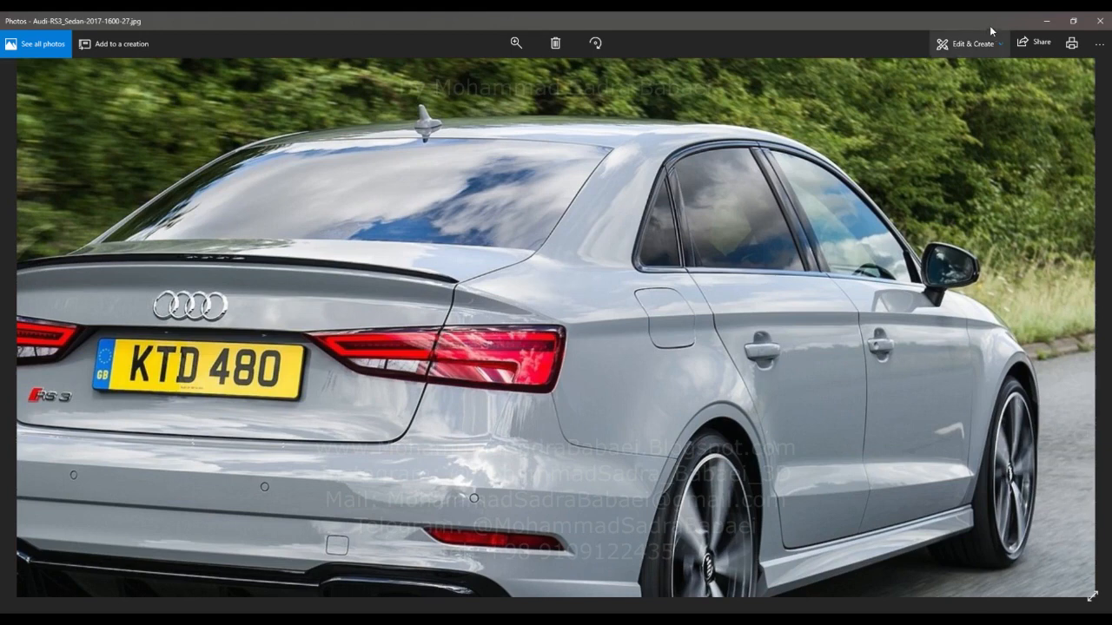
drag(742, 215, 746, 247)
click(1043, 23)
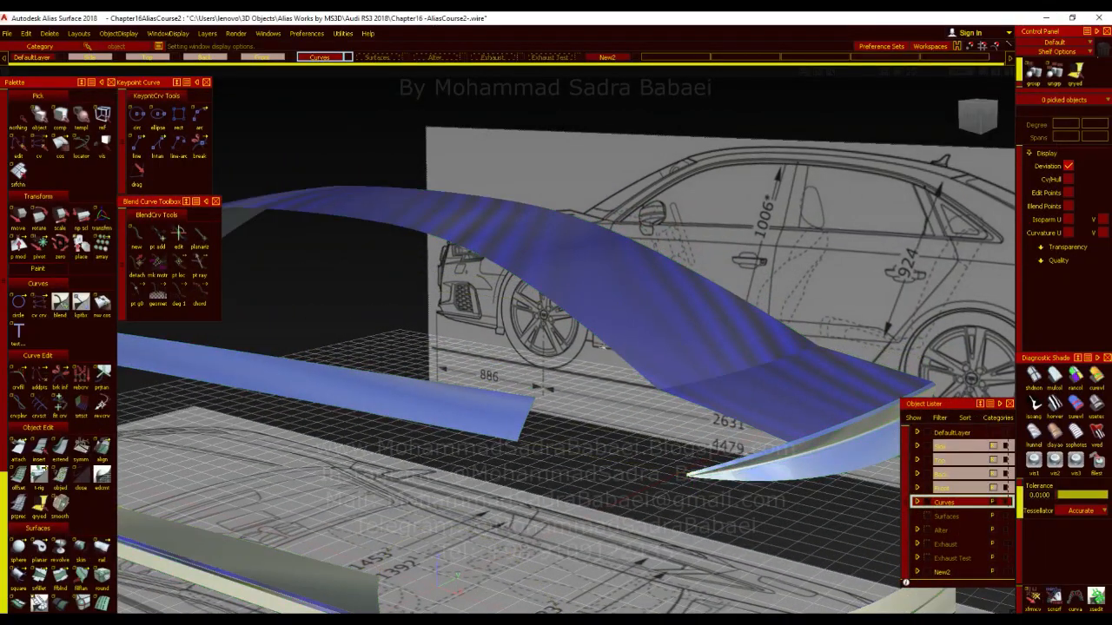
View the car side-on in Alias and compare the rear roof pillar and side windows with the rear photo in Photos.
alt+shift+drag(640, 335, 852, 322)
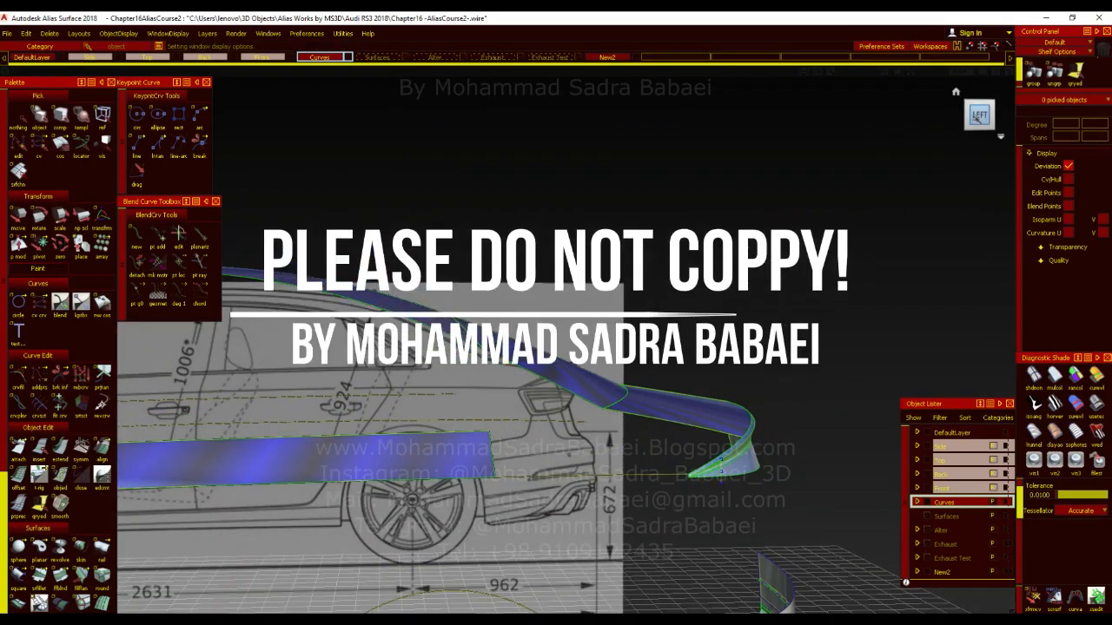
click(974, 117)
key(alt+Tab)
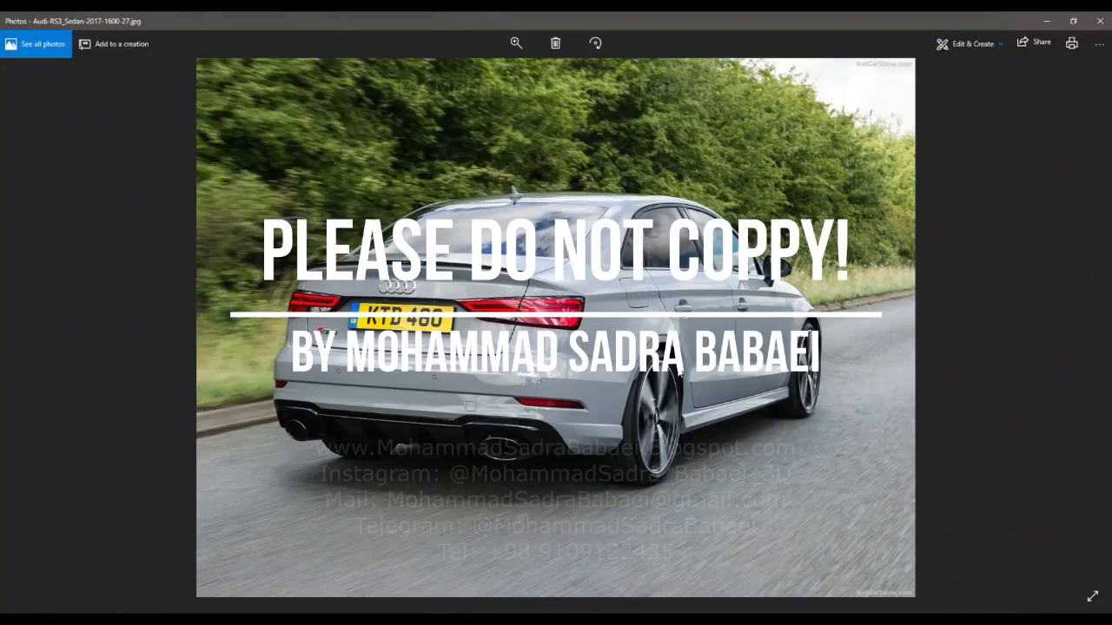
scroll(578, 218, up, 4)
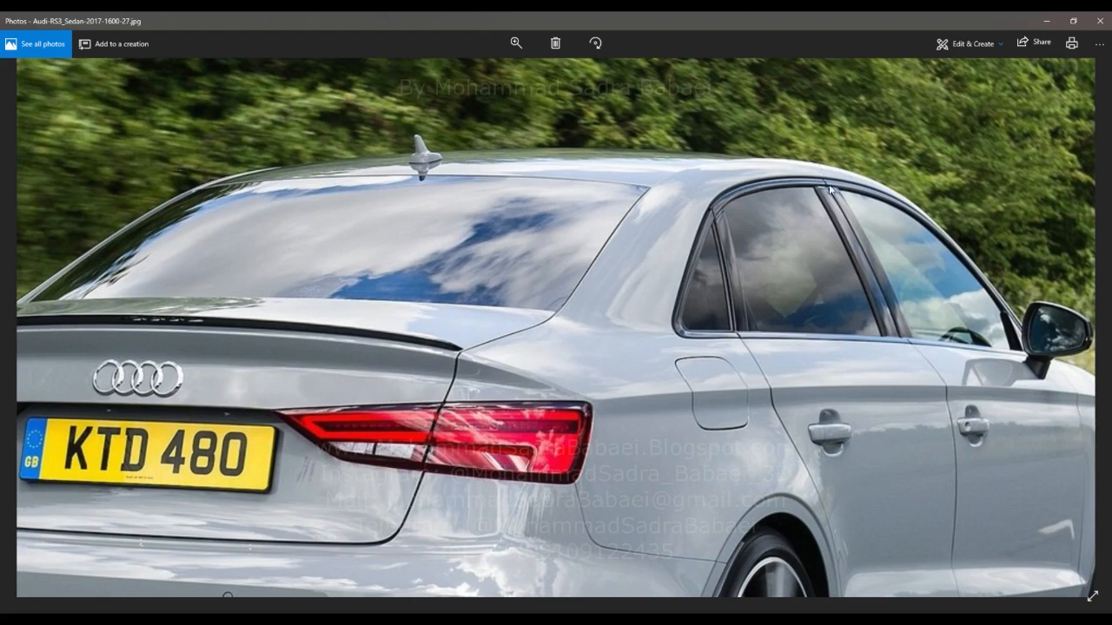
click(1047, 21)
Extend the rear end of the beltline surface slightly beyond the rear side window's corner on the side blueprint.
alt+shift+right_drag(682, 348, 612, 364)
mouse_move(612, 363)
alt+shift+middle_down()
mouse_move(645, 389)
mouse_move(706, 367)
alt+shift+middle_up()
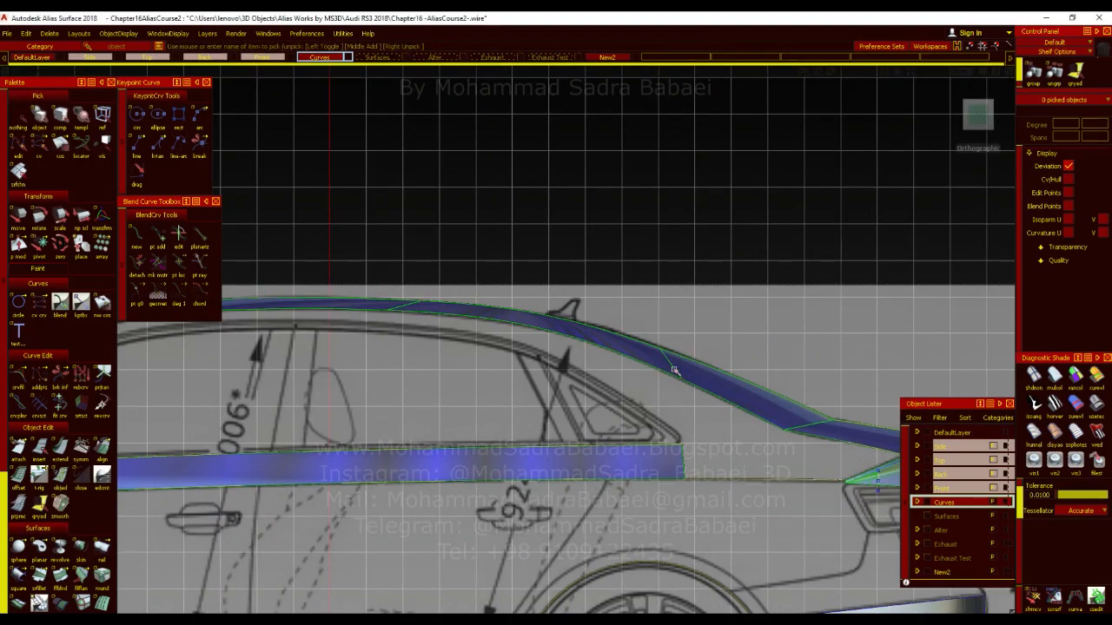
alt+shift+right_drag(710, 516, 737, 402)
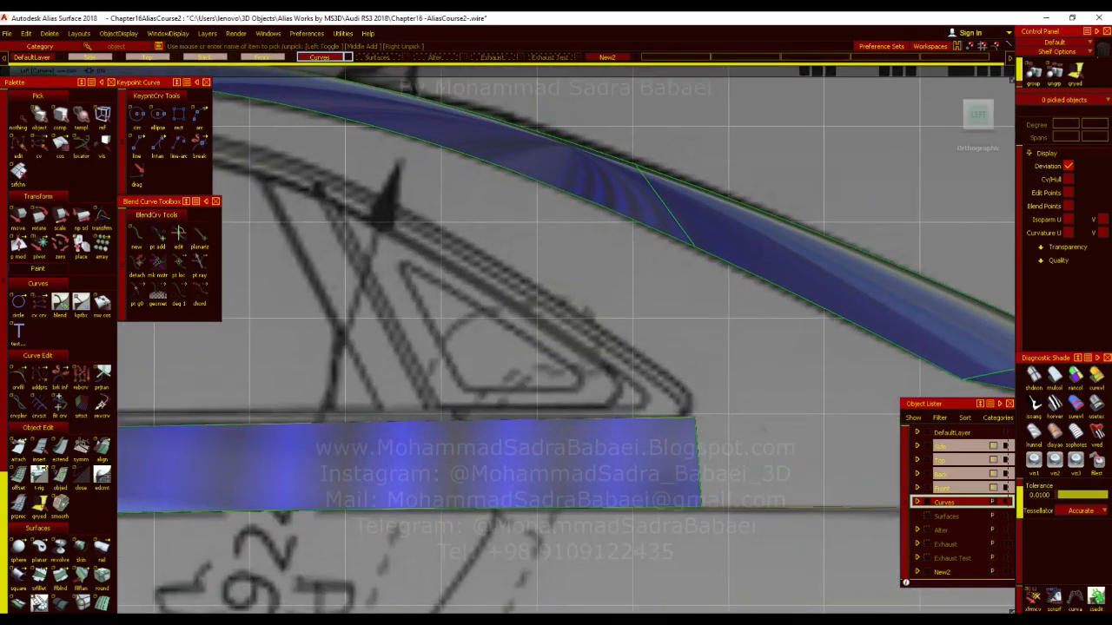
alt+shift+middle_drag(737, 403, 626, 385)
alt+shift+drag(625, 385, 607, 608)
ctrl+shift+drag(626, 391, 626, 359)
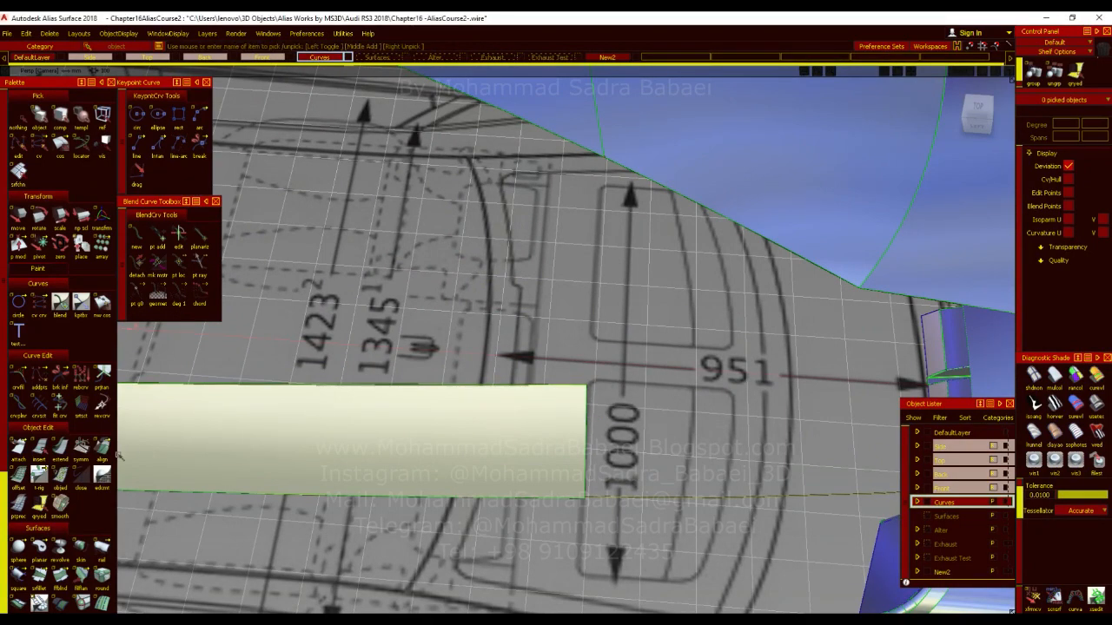
click(976, 118)
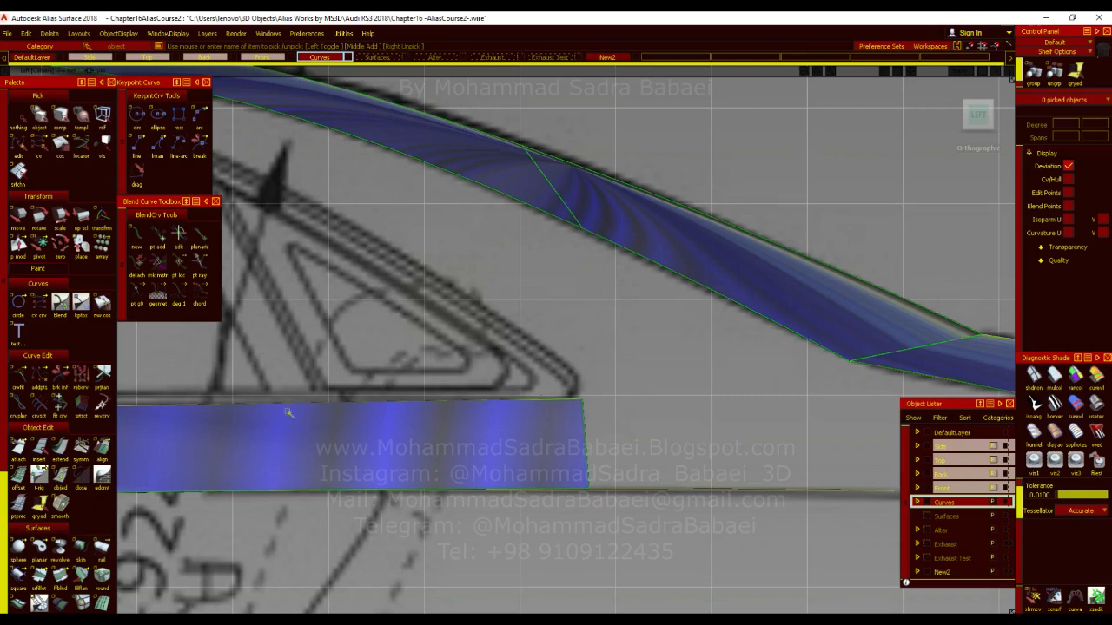
click(60, 449)
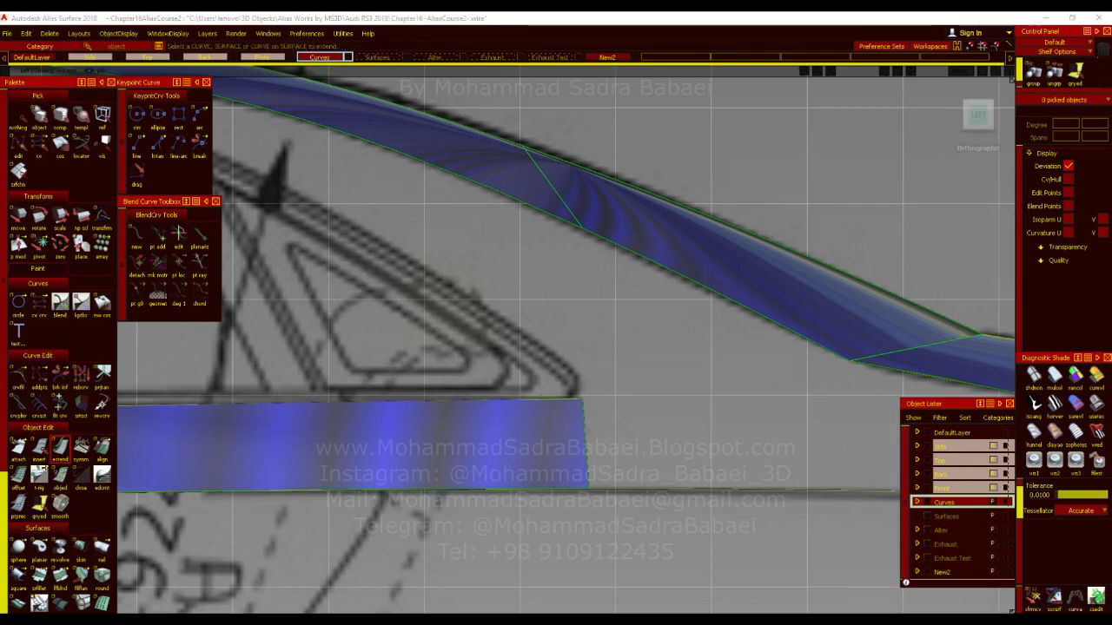
click(585, 443)
click(499, 362)
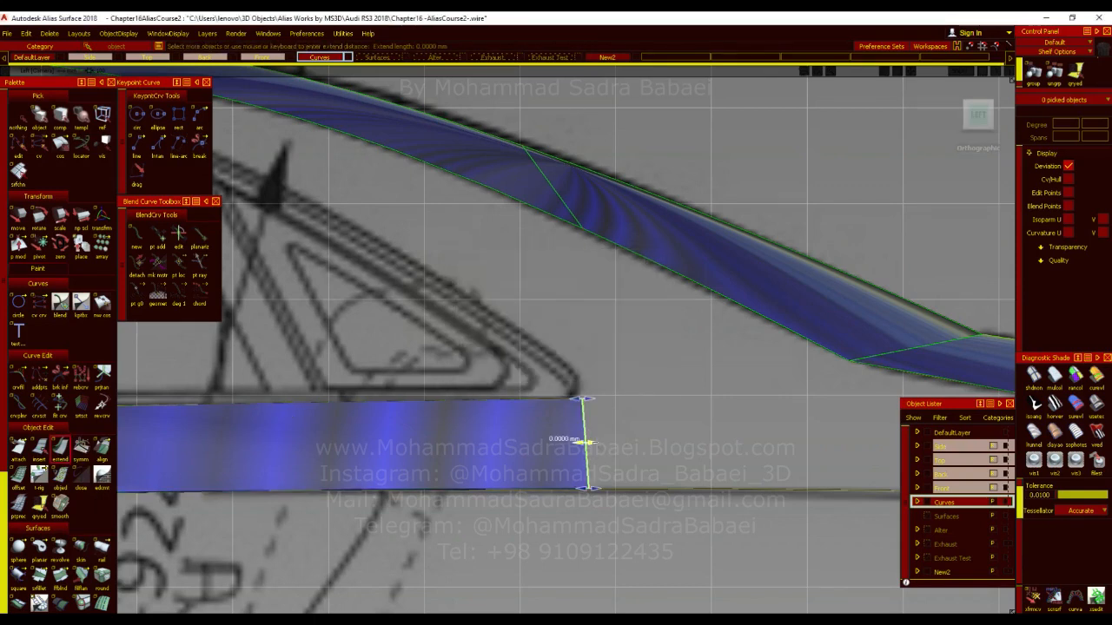
drag(590, 443, 606, 443)
ctrl+shift+drag(586, 313, 588, 285)
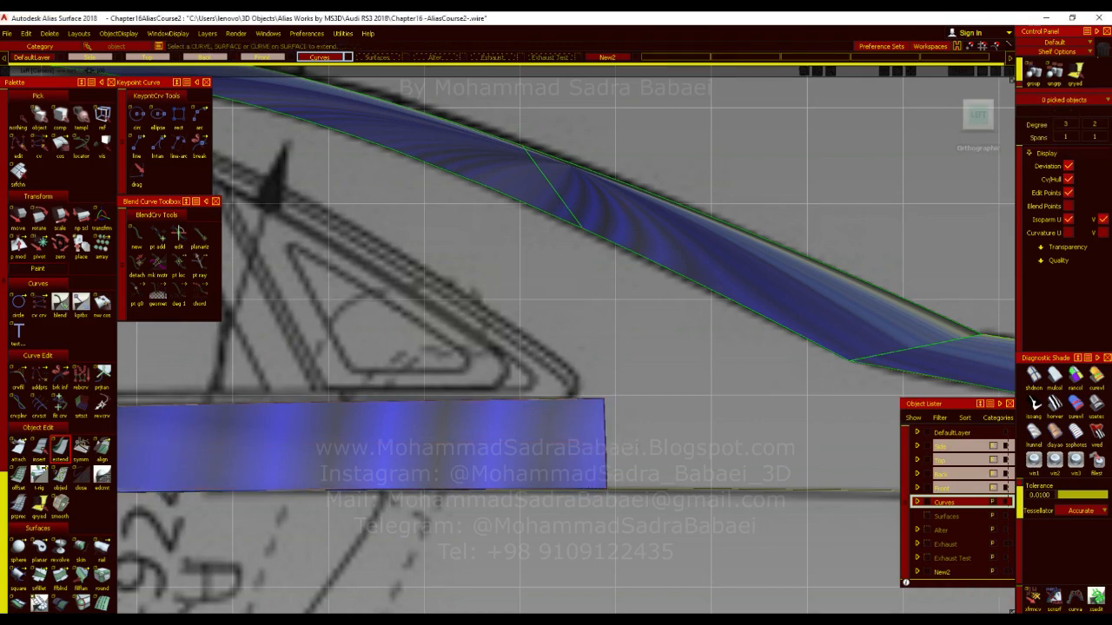
click(136, 143)
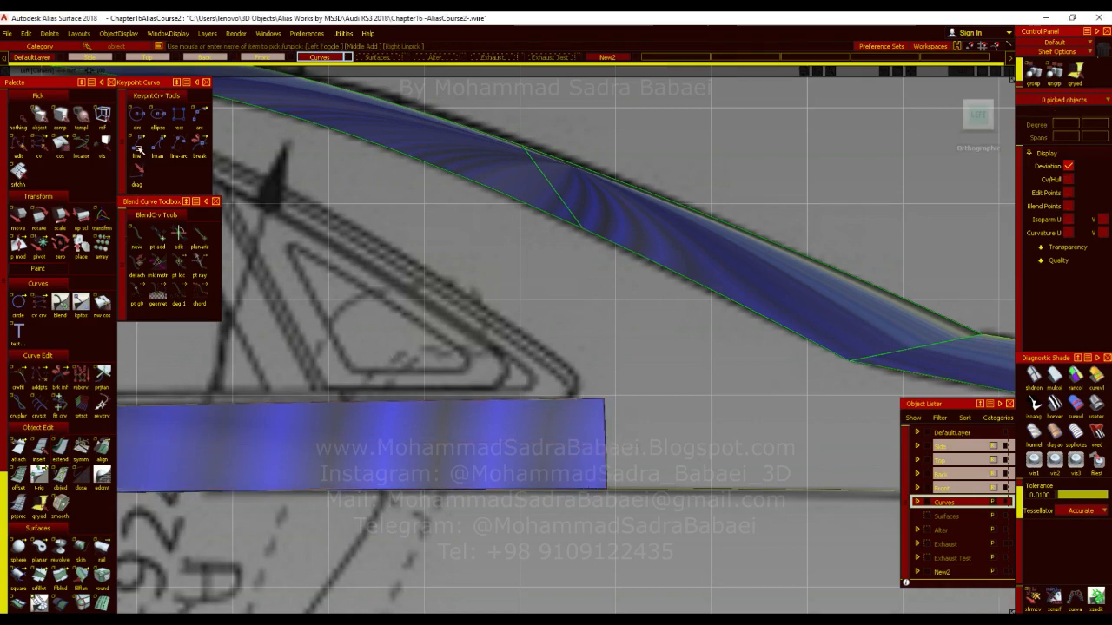
click(582, 398)
key(Delete)
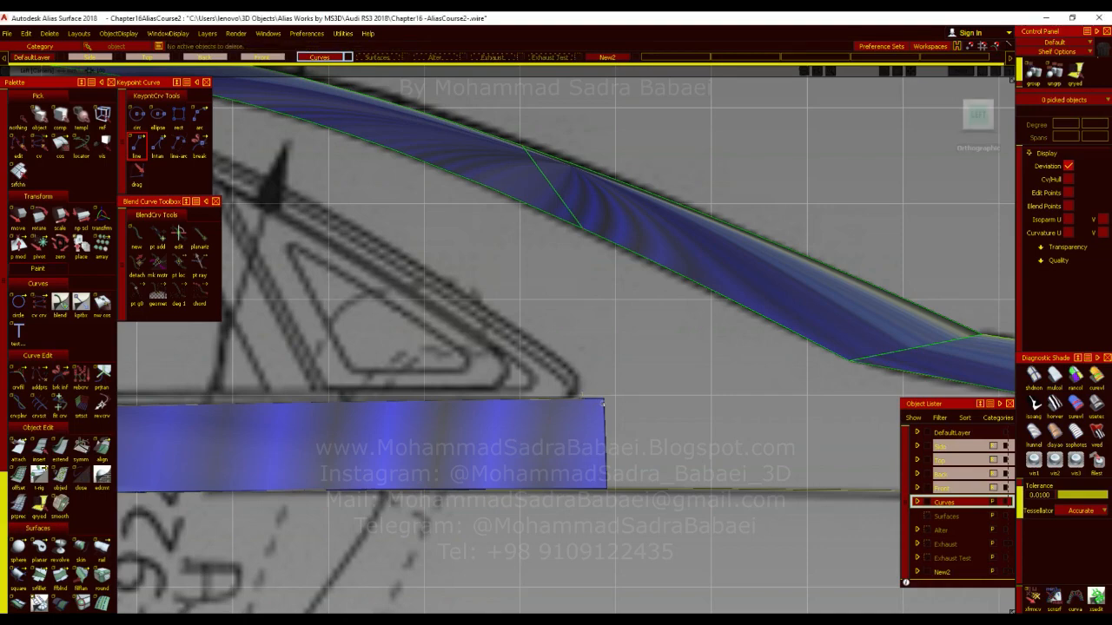
alt+shift+right_drag(579, 447, 543, 447)
alt+shift+middle_drag(544, 446, 668, 505)
alt+shift+right_drag(816, 525, 749, 511)
alt+shift+middle_drag(749, 510, 771, 492)
alt+shift+right_drag(771, 491, 851, 486)
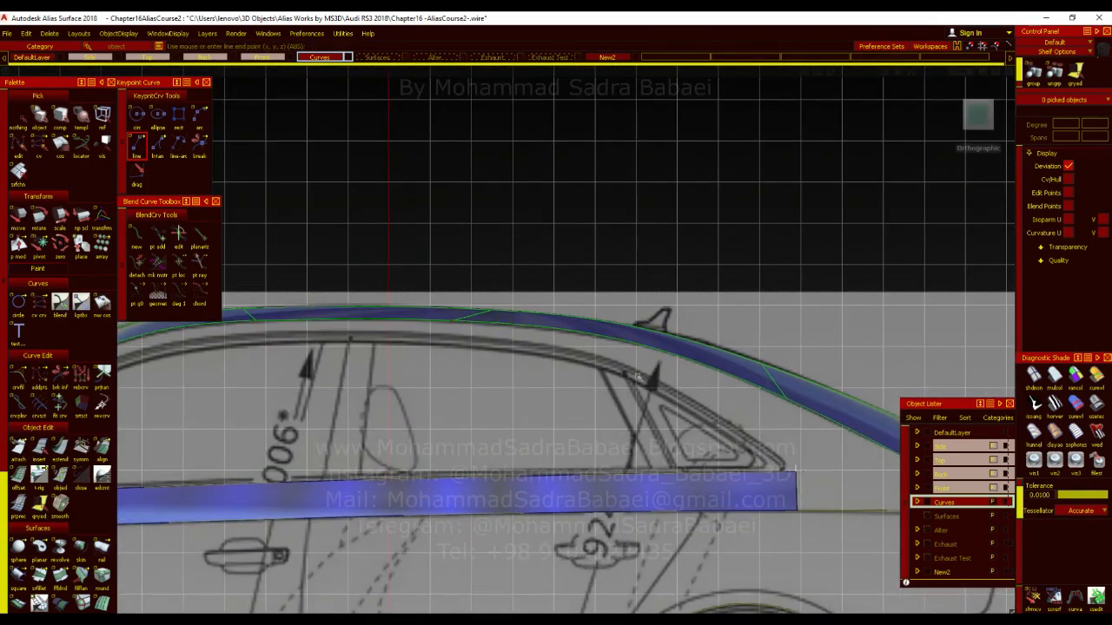
alt+shift+right_drag(657, 386, 626, 416)
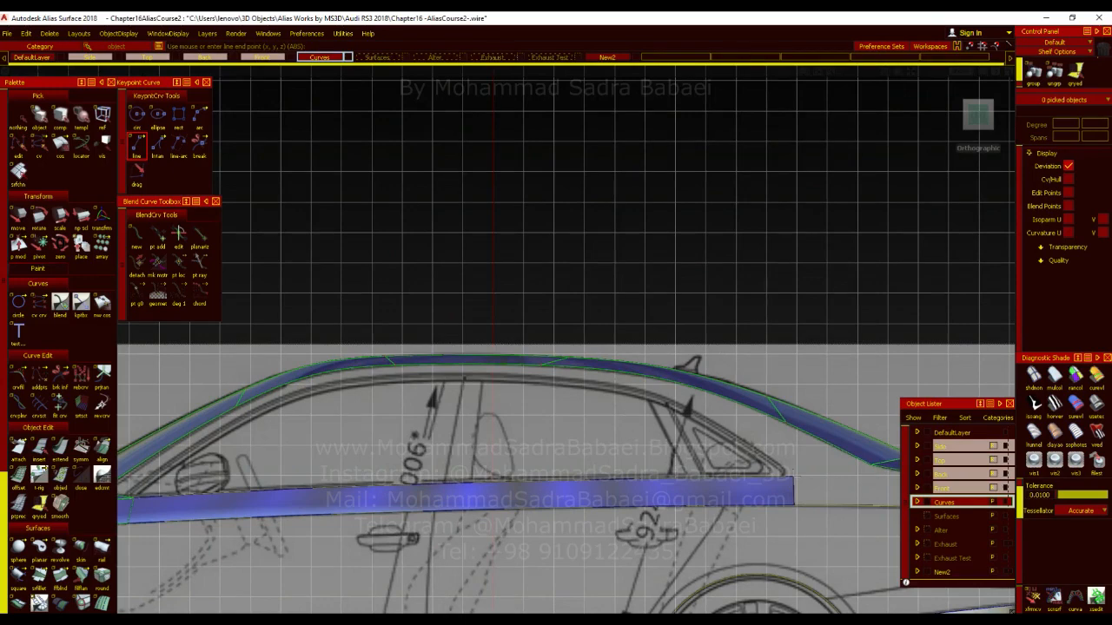
alt+shift+right_drag(626, 416, 702, 447)
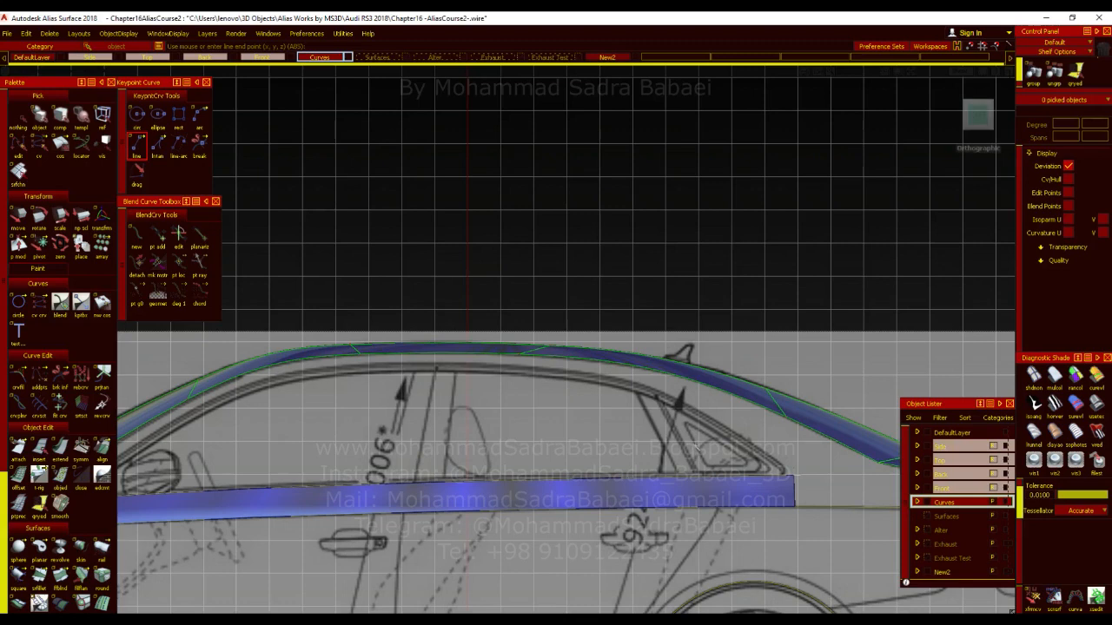
key(Delete)
ctrl+shift+drag(554, 355, 513, 367)
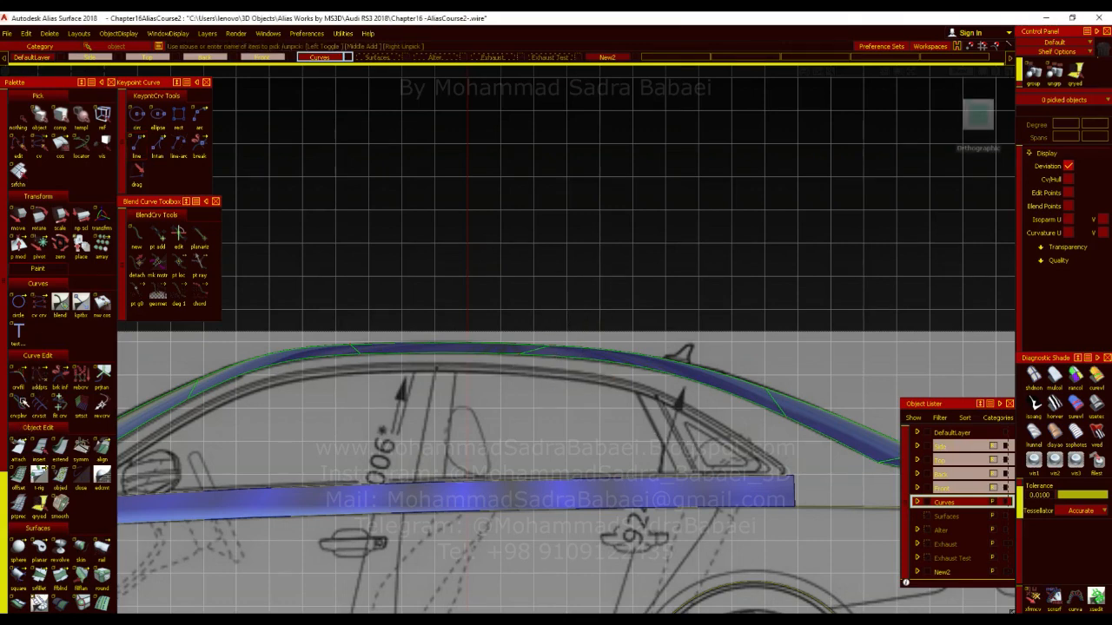
Duplicate the roof side surface's lower edge as a chain of curves with No rebuild and Chain Select on.
click(18, 375)
click(643, 382)
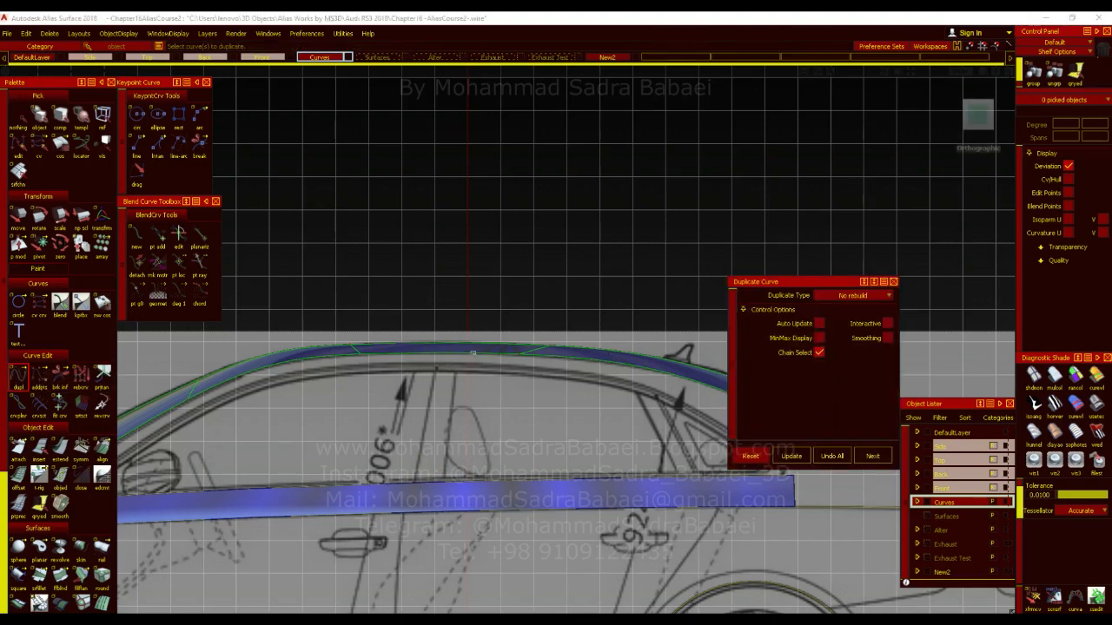
click(482, 373)
scroll(292, 302, down, 5)
scroll(292, 302, up, 1)
scroll(499, 421, up, 4)
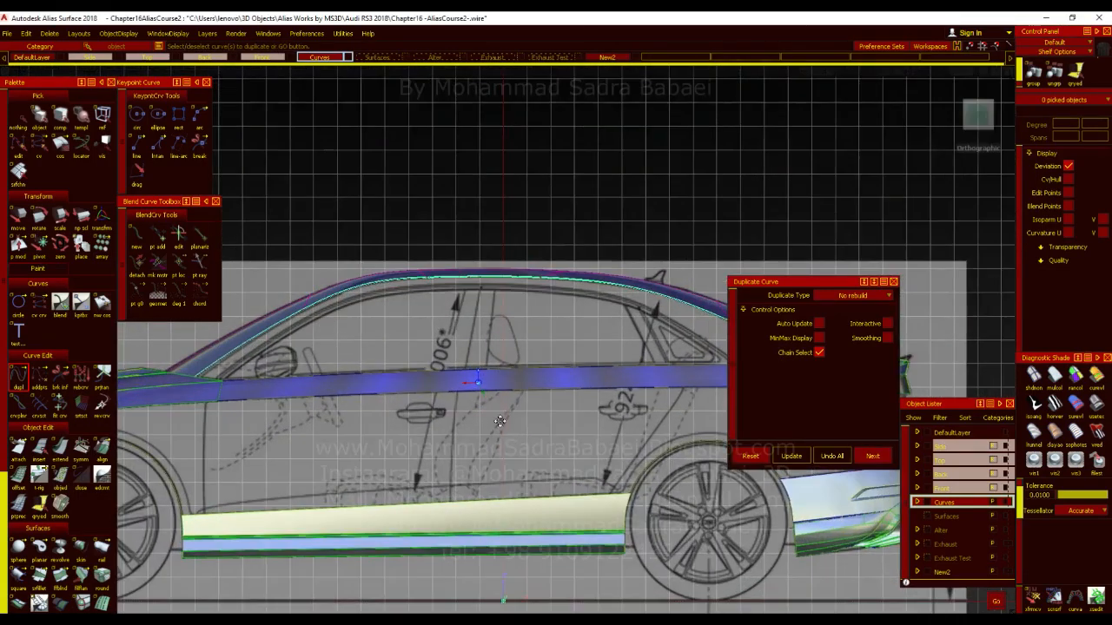
alt+shift+middle_drag(500, 421, 494, 439)
drag(831, 284, 845, 357)
key(space)
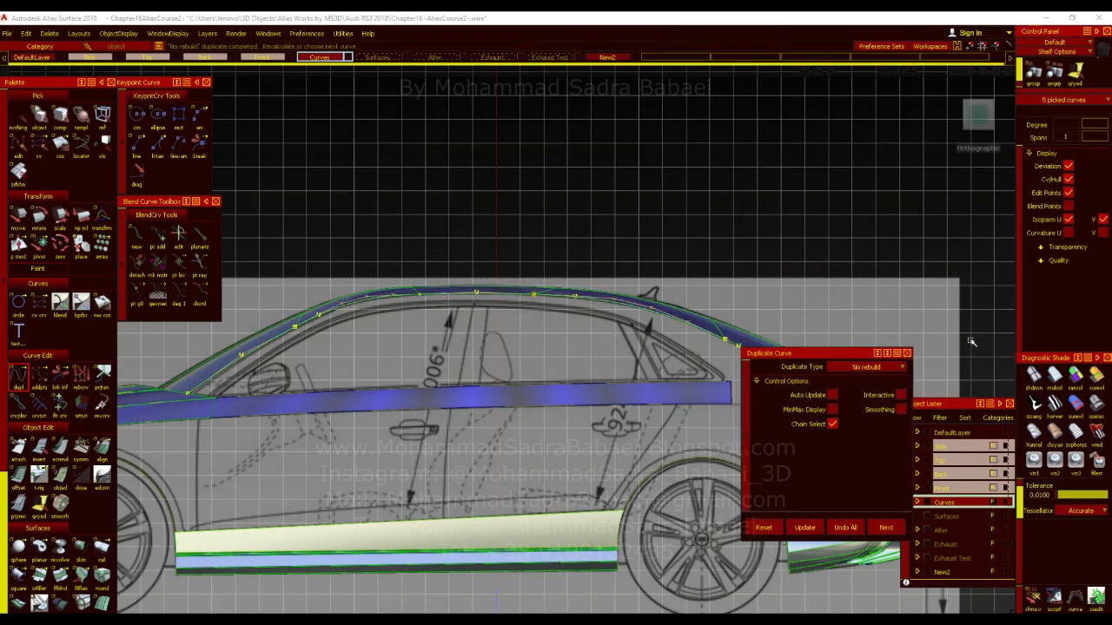
Place the duplicated curves' pivot on the beltline surface's upper edge near the middle of the side windows.
ctrl+shift+right_drag(554, 337, 597, 325)
ctrl+alt+drag(486, 387, 473, 406)
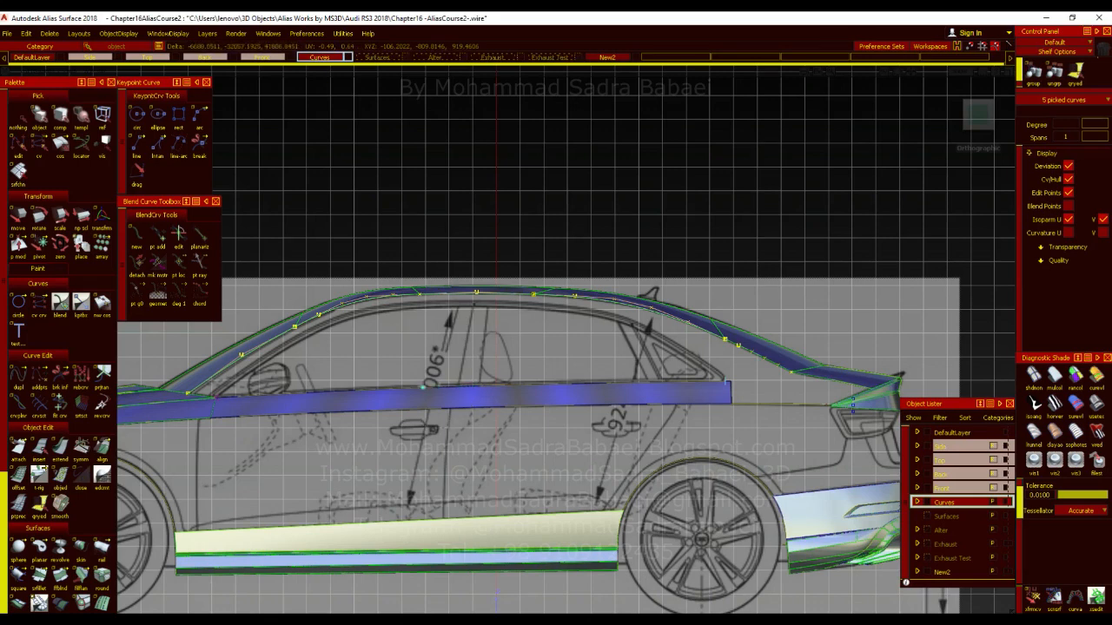
ctrl+alt+drag(472, 406, 473, 407)
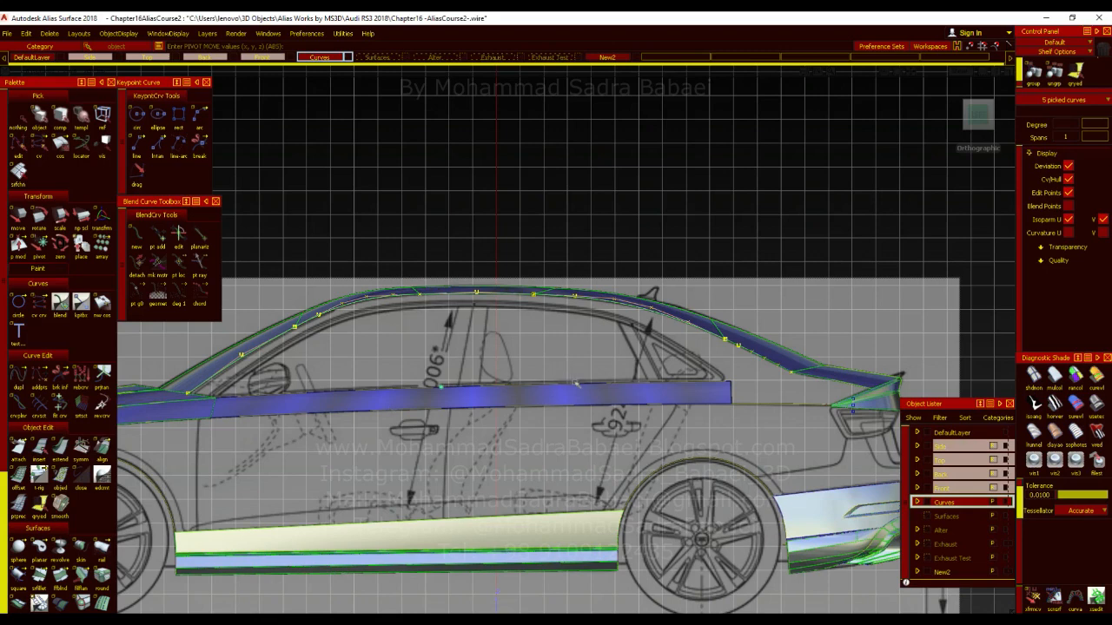
drag(426, 391, 417, 396)
Try to scale the duplicated roof edge curves down toward the side window outline.
ctrl+shift+right_drag(492, 350, 556, 351)
drag(561, 352, 533, 354)
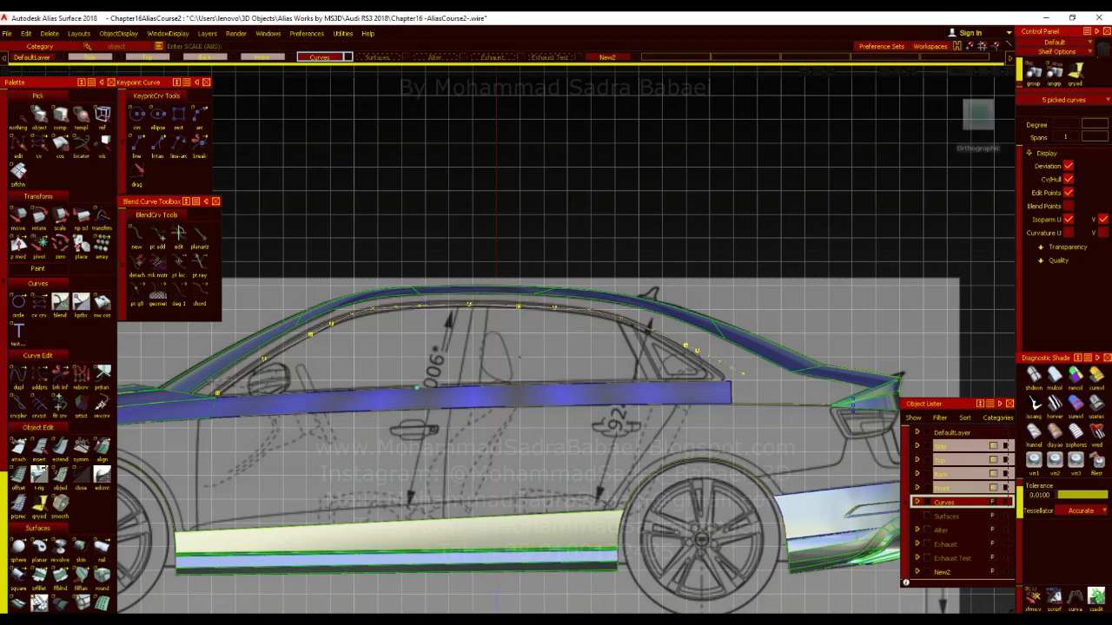
key(ctrl+z)
Scale the duplicated roof edge curves down about their pivot to match the upper side window frame on the blueprint.
scroll(464, 357, up, 2)
ctrl+shift+right_click(464, 357)
ctrl+shift+right_drag(463, 357, 506, 344)
click(403, 382)
alt+shift+middle_drag(404, 382, 578, 458)
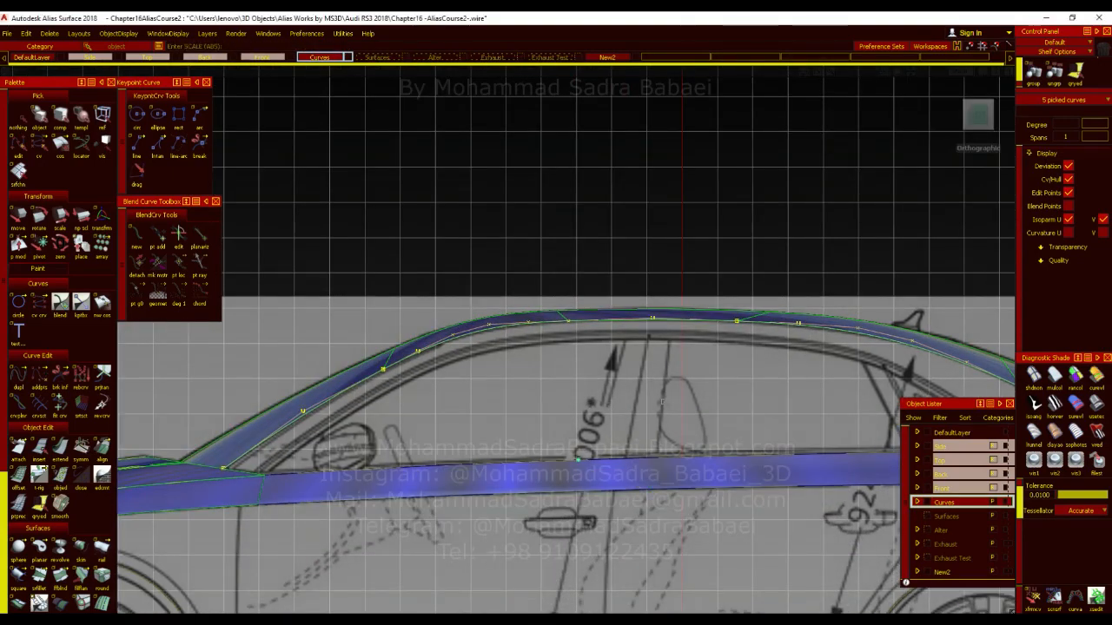
drag(608, 405, 573, 406)
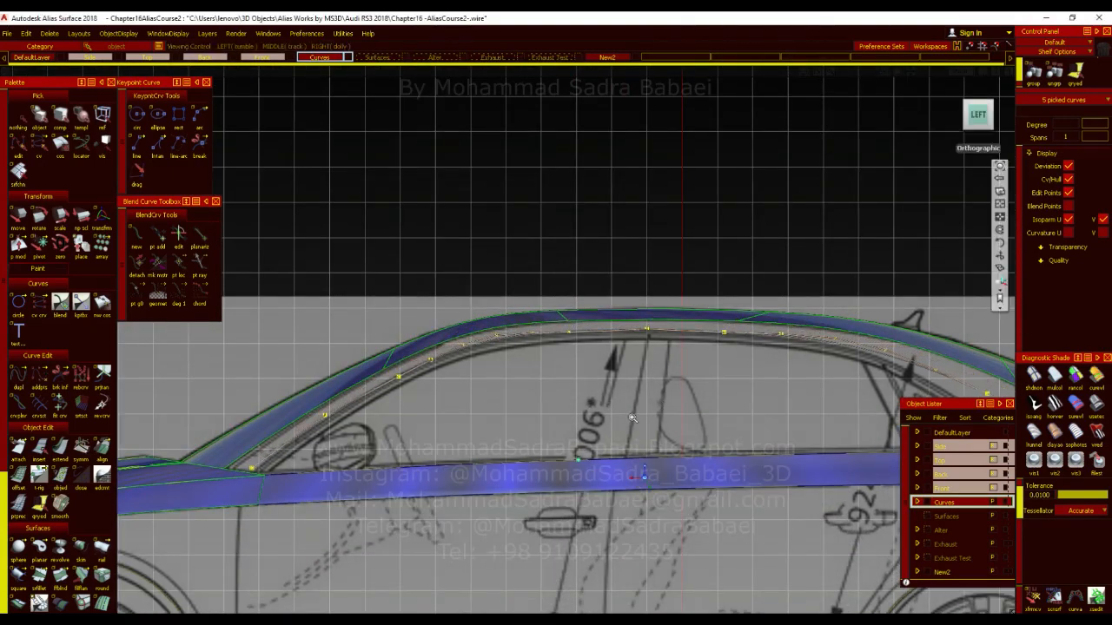
alt+shift+right_drag(634, 476, 645, 474)
drag(651, 378, 647, 376)
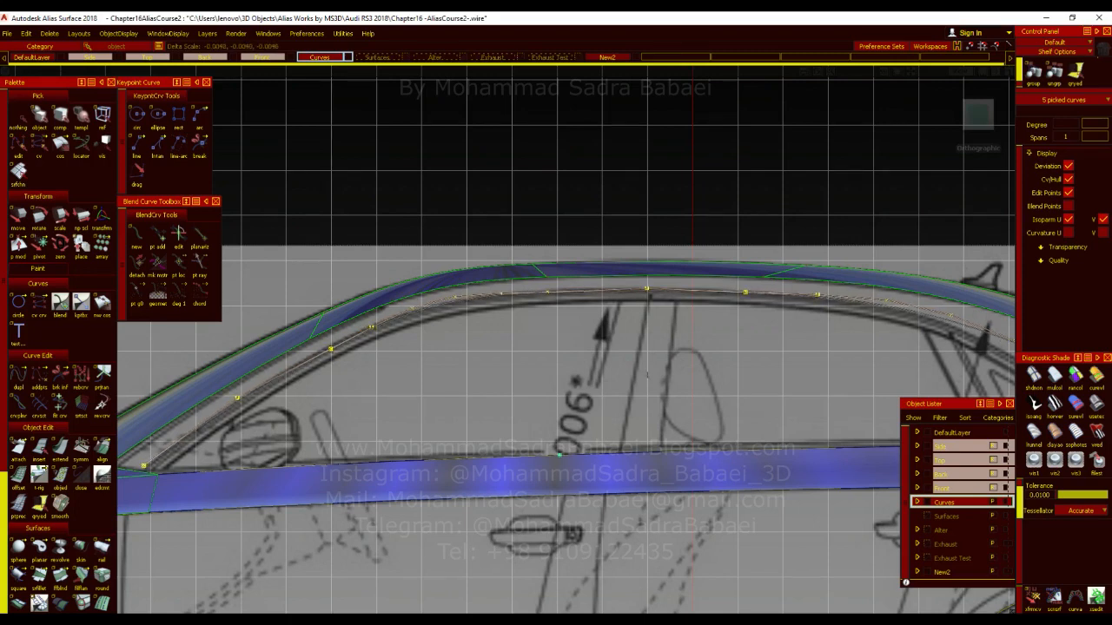
drag(646, 376, 647, 376)
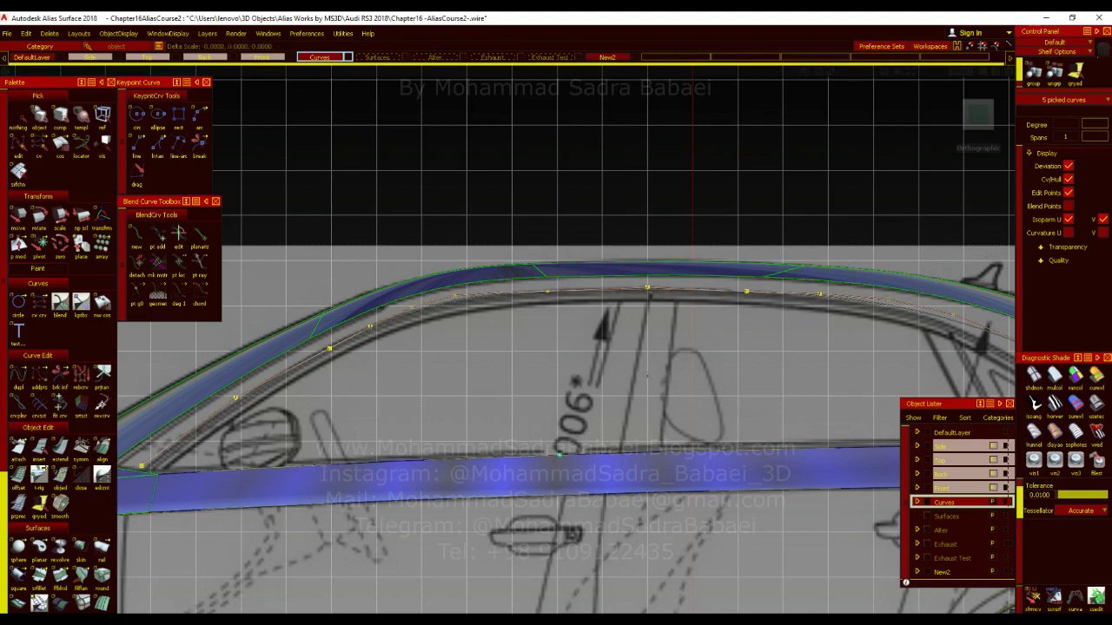
alt+shift+middle_drag(647, 375, 217, 382)
mouse_move(453, 401)
ctrl+shift+mouse_down()
mouse_move(453, 374)
mouse_move(453, 417)
ctrl+shift+mouse_up()
click(499, 313)
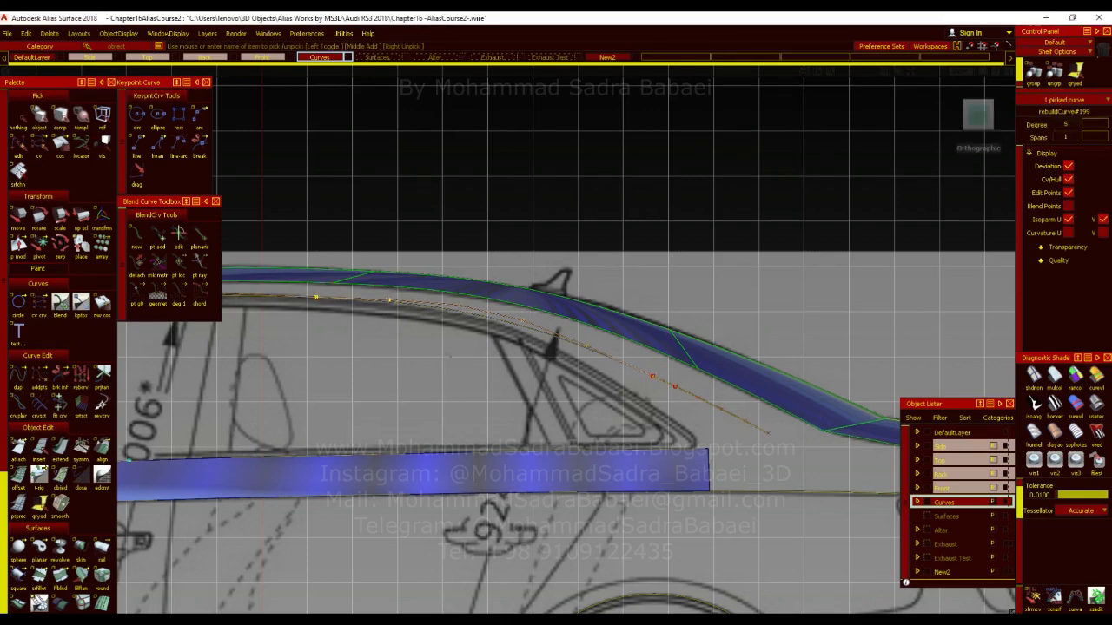
alt+shift+middle_drag(210, 479, 220, 489)
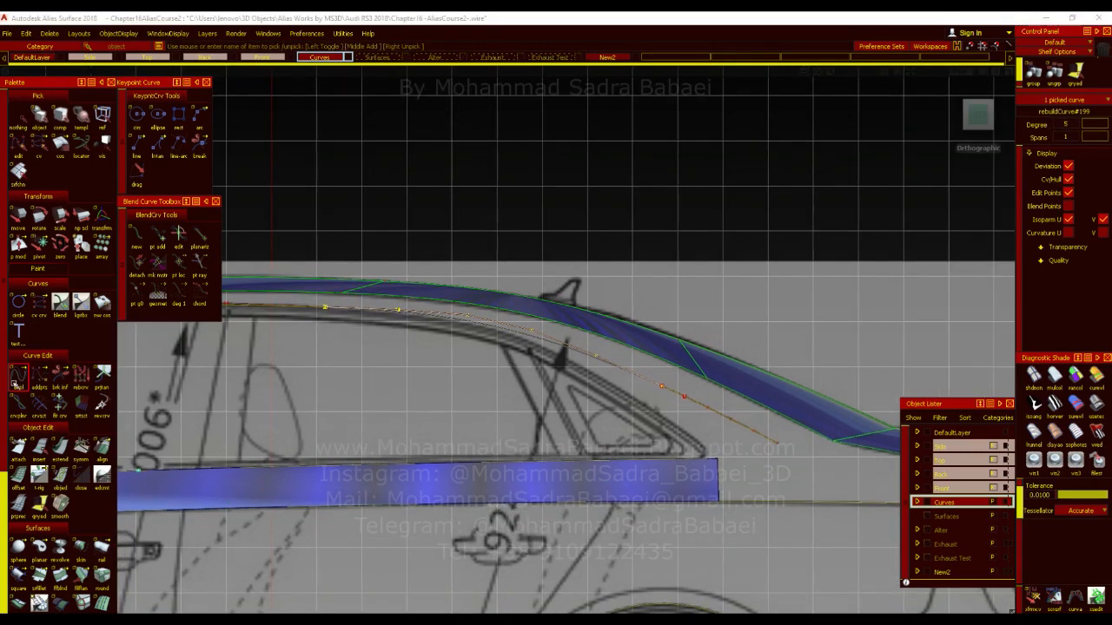
double_click(76, 380)
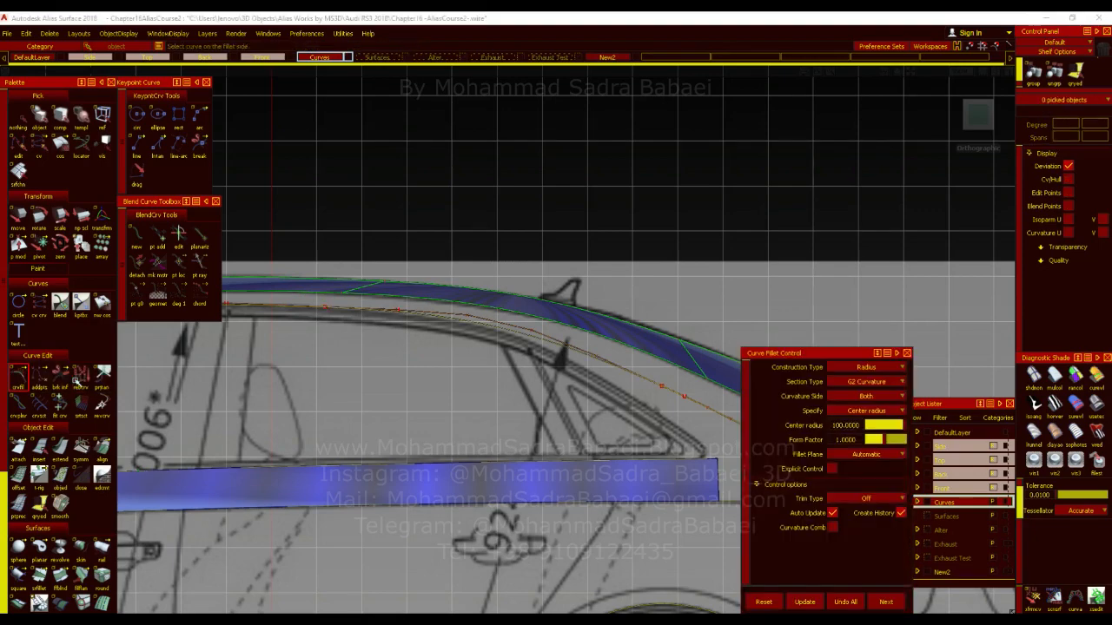
click(560, 344)
alt+shift+right_drag(555, 298, 584, 336)
click(612, 387)
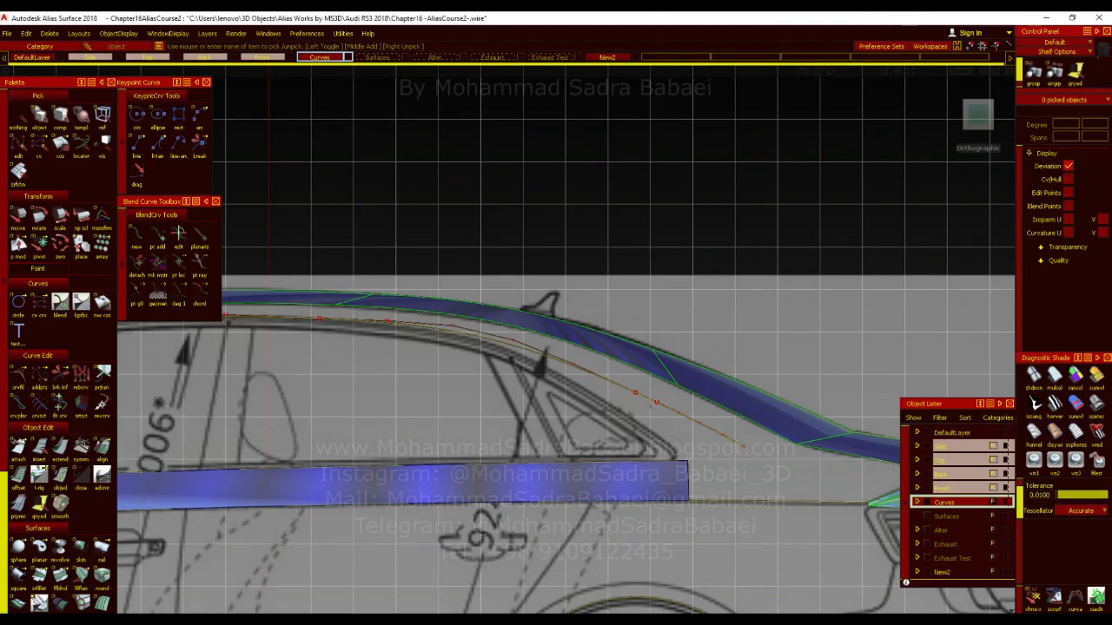
Delete the rearmost duplicated curve and shorten the one ahead of it with Extend, ending just in front of the rear quarter window.
click(656, 403)
key(Delete)
key(Return)
click(60, 448)
drag(640, 395, 482, 337)
drag(295, 330, 251, 330)
ctrl+shift+drag(492, 282, 496, 250)
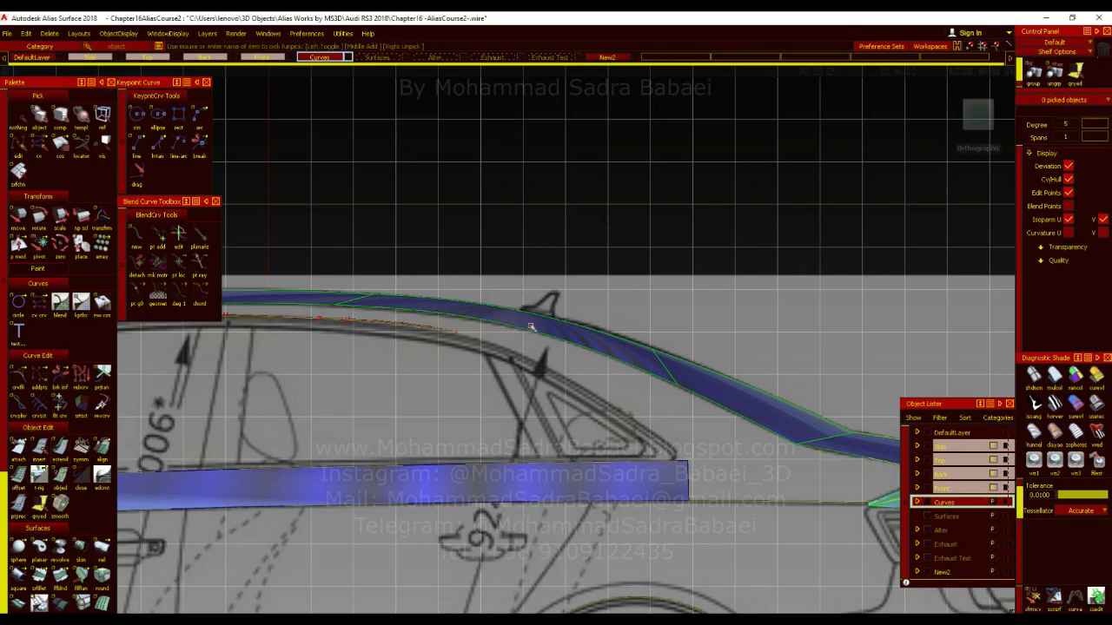
Draw a line curve from the shortened curve's rear end to the beltline surface's upper rear corner.
click(136, 146)
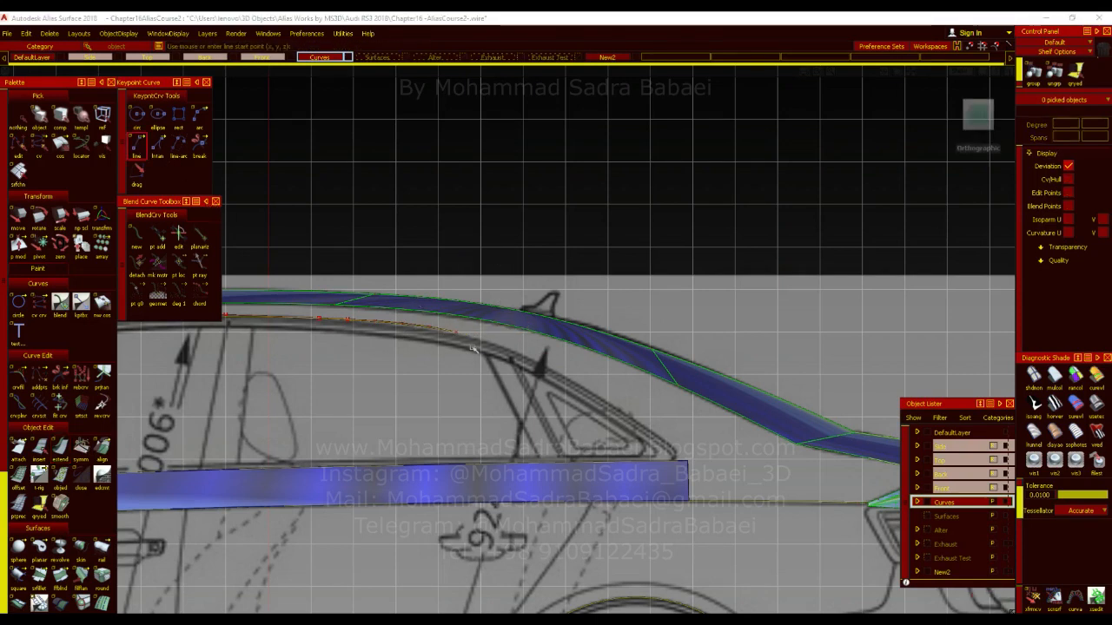
ctrl+alt+drag(510, 362, 514, 365)
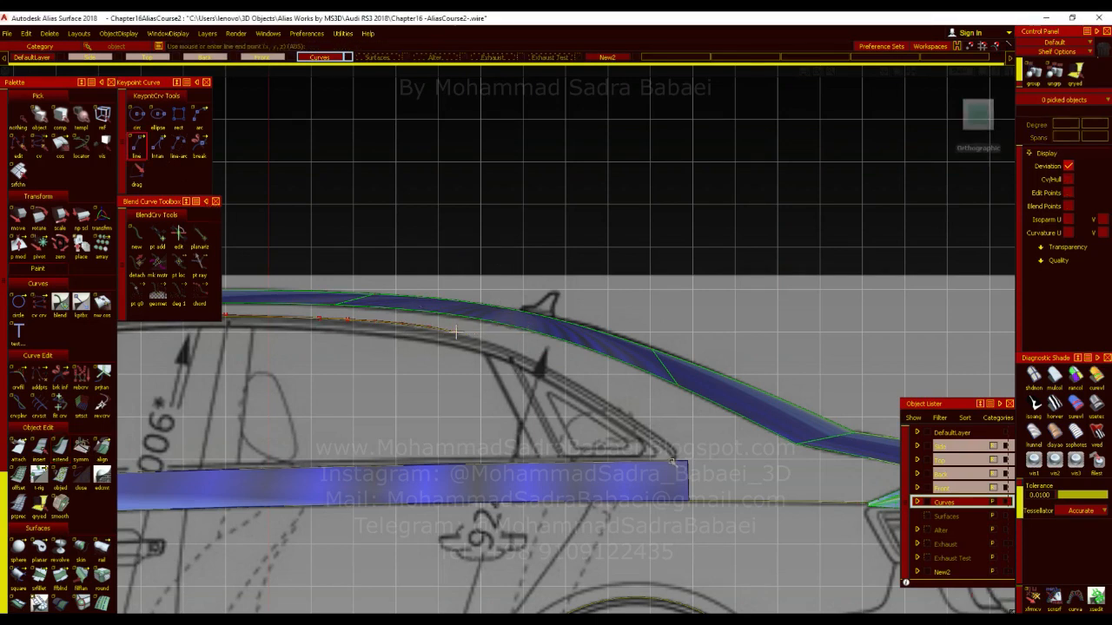
ctrl+alt+click(676, 462)
click(684, 462)
ctrl+alt+click(453, 335)
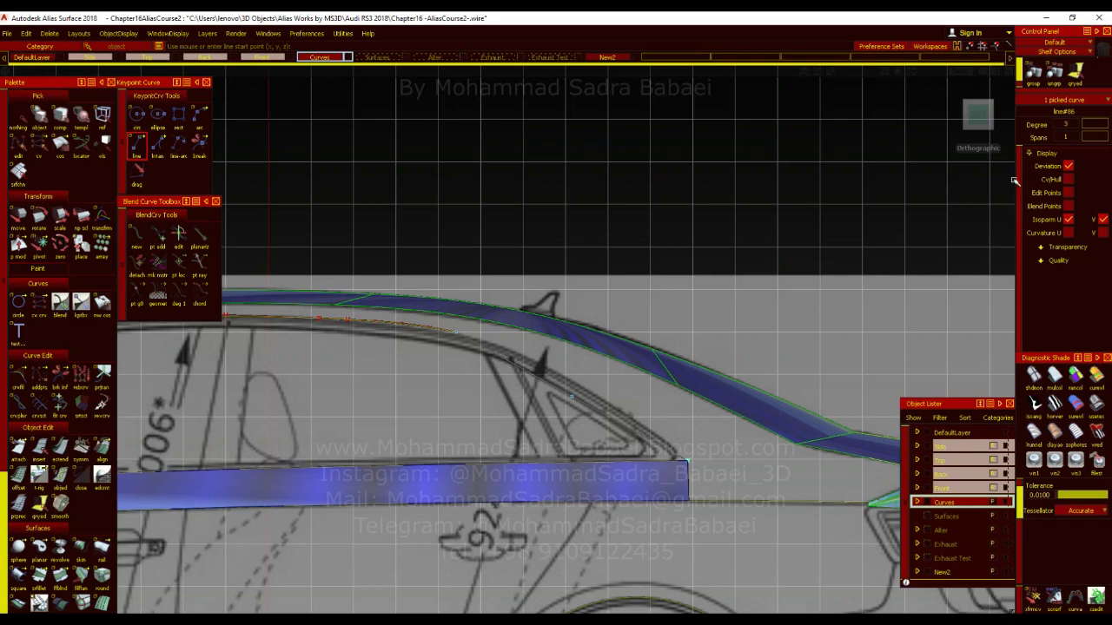
Align the line's front end to the upper window curve with G2 continuity and explicit control at degree 3, one span.
key(ctrl+a)
mouse_move(776, 283)
mouse_down()
mouse_move(788, 355)
mouse_move(804, 320)
mouse_move(789, 279)
mouse_up()
click(487, 347)
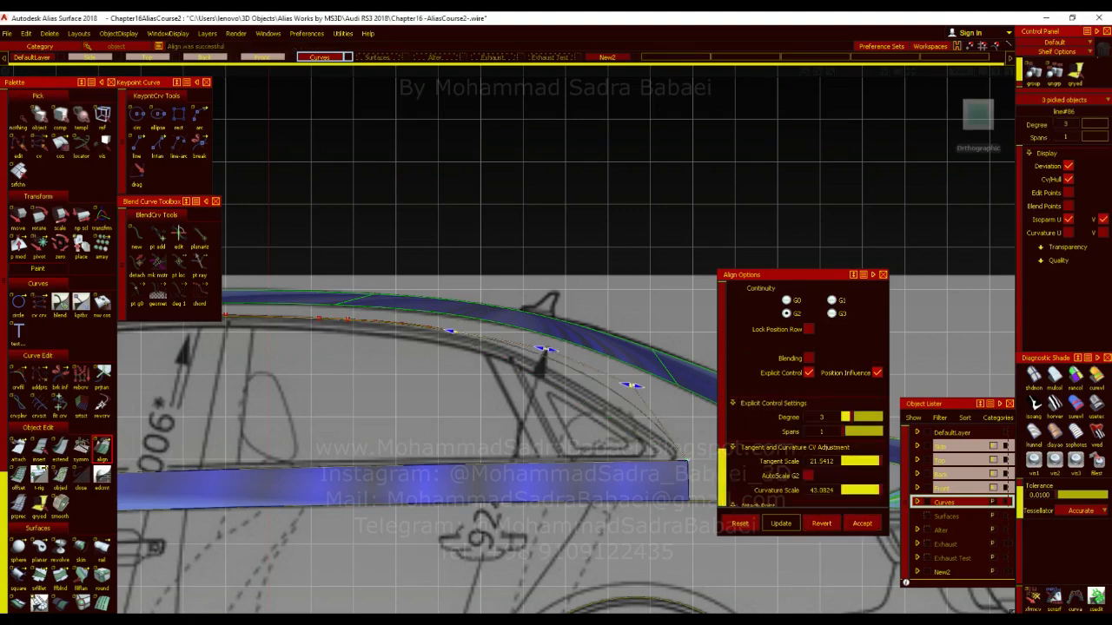
Adjust the G2 alignment to a tangent scale of about 10.34 and a curvature scale of about 24.83, and accept it.
alt+shift+right_drag(238, 487, 563, 368)
alt+shift+middle_drag(653, 488, 526, 524)
alt+shift+middle_drag(593, 539, 516, 526)
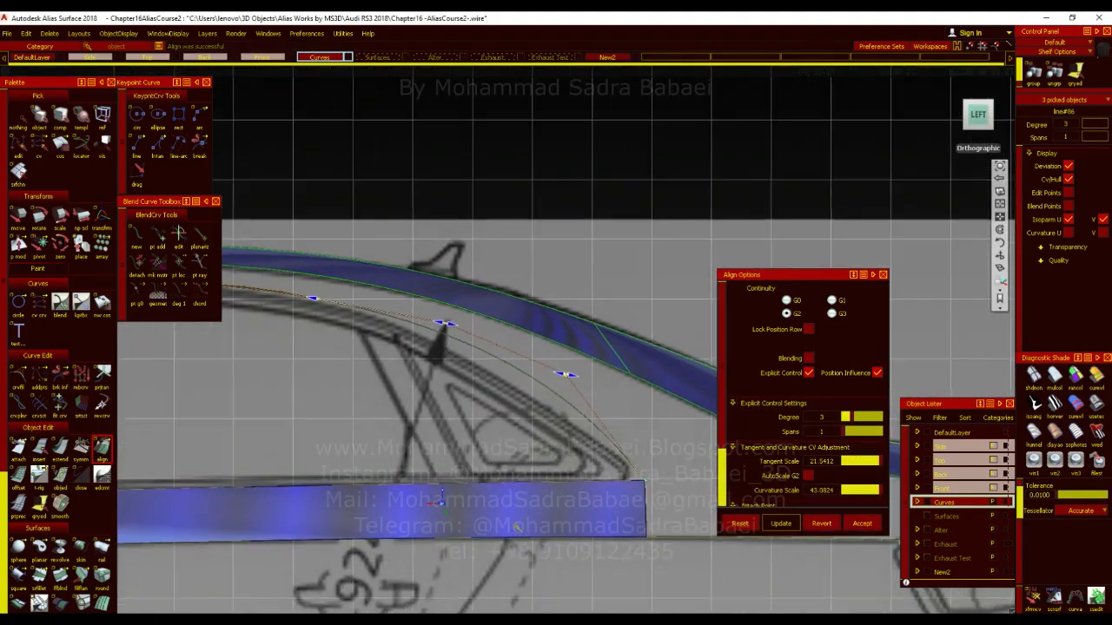
alt+shift+right_drag(517, 526, 580, 405)
drag(445, 301, 382, 290)
drag(582, 337, 473, 348)
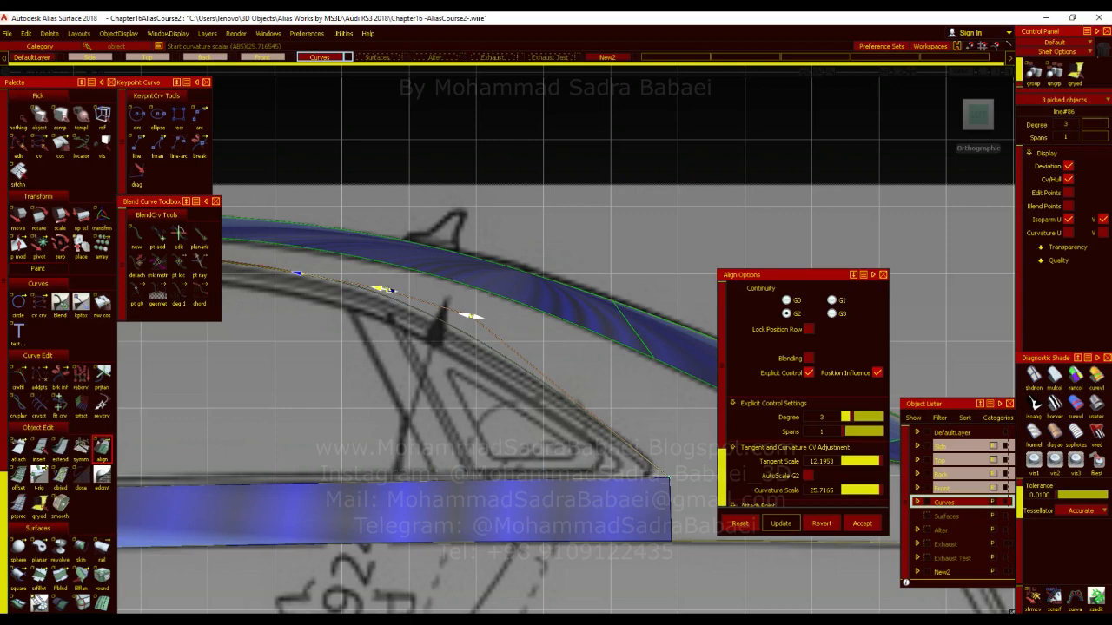
mouse_move(384, 289)
mouse_down()
mouse_move(376, 288)
mouse_move(401, 293)
mouse_move(382, 290)
mouse_up()
drag(469, 316, 452, 312)
mouse_move(373, 286)
mouse_down()
mouse_move(384, 287)
mouse_move(371, 287)
mouse_up()
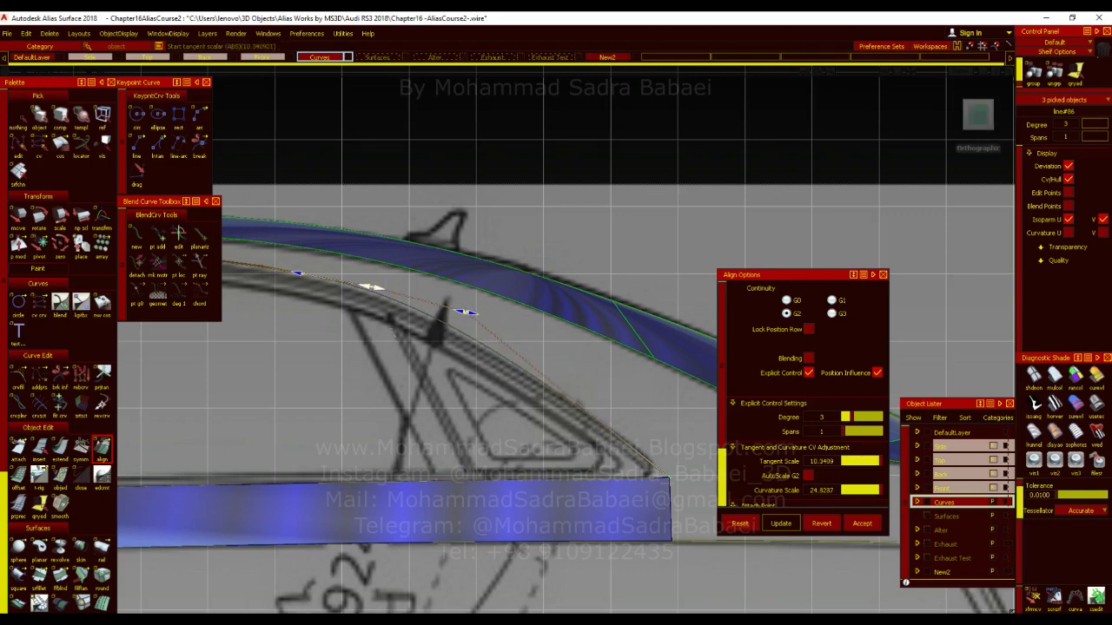
alt+shift+middle_drag(441, 352, 533, 398)
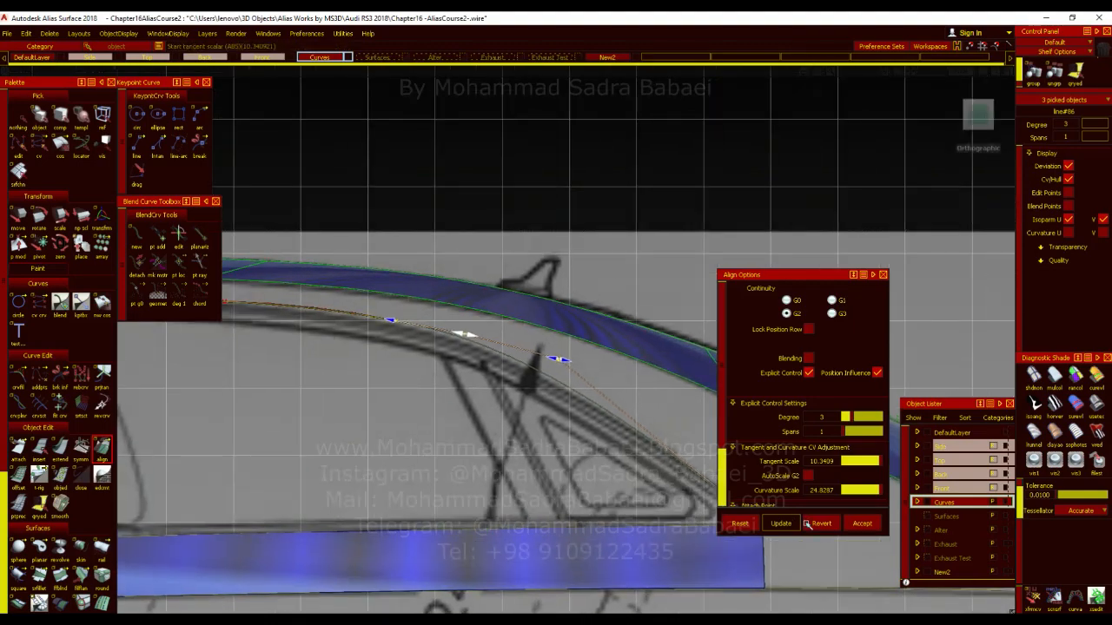
click(858, 524)
Show the rear window curve's CVs and hull, and raise the CV nearest its rear end by about 51.9 in Z.
alt+shift+middle_drag(606, 456, 542, 444)
ctrl+shift+drag(539, 411, 542, 443)
click(492, 397)
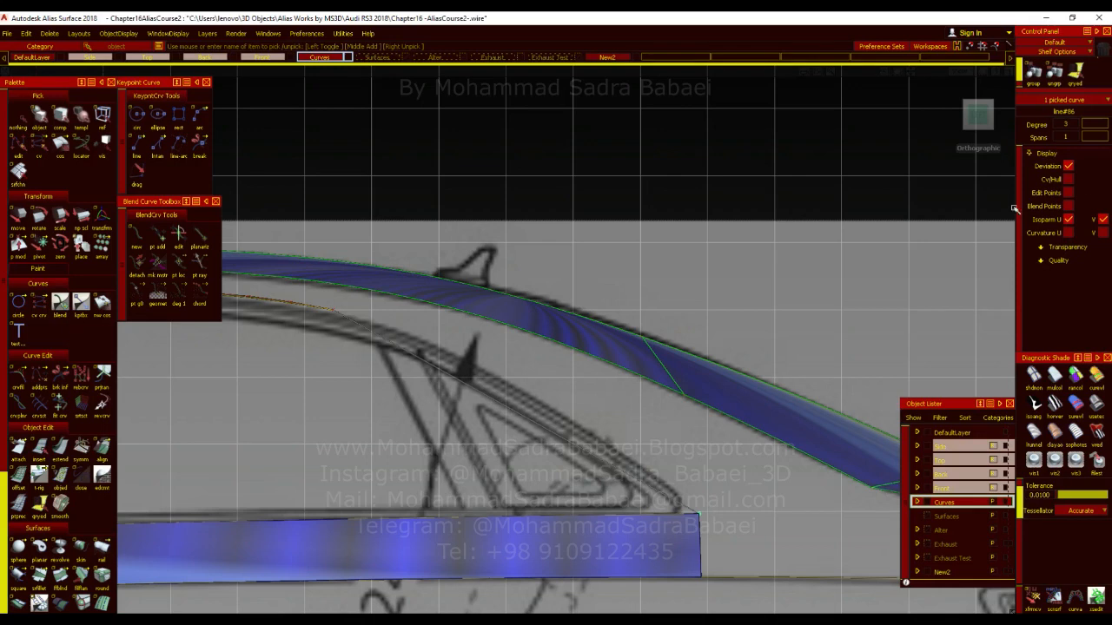
click(1068, 179)
click(441, 401)
click(456, 377)
click(578, 447)
ctrl+shift+drag(591, 426, 604, 395)
right_drag(605, 392, 606, 357)
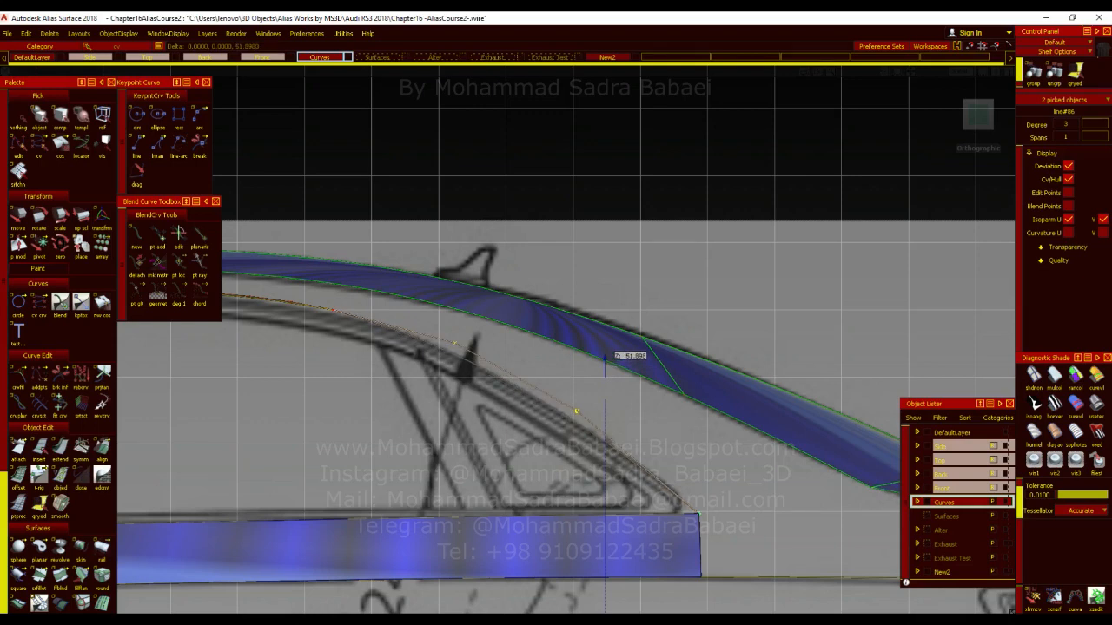
Realign the rear curve's front end with G1 continuity at a tangent scale of about 16.6, and nudge its third CV slightly upward.
alt+shift+middle_drag(606, 356, 792, 436)
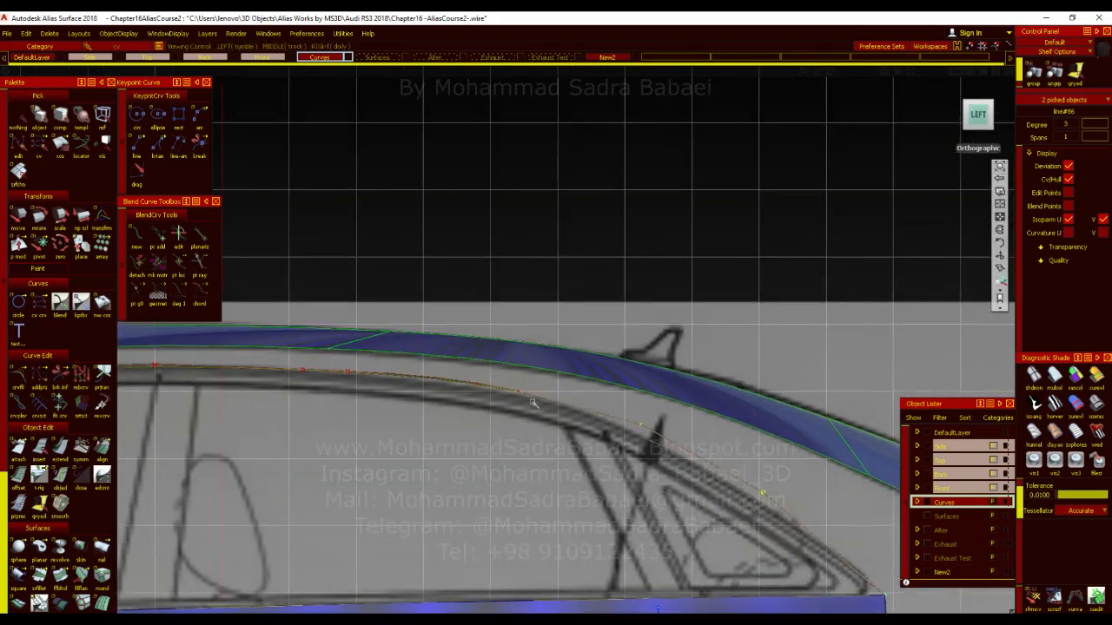
mouse_move(542, 419)
alt+shift+right_down()
mouse_move(556, 419)
mouse_move(521, 419)
mouse_move(534, 418)
alt+shift+right_up()
double_click(101, 447)
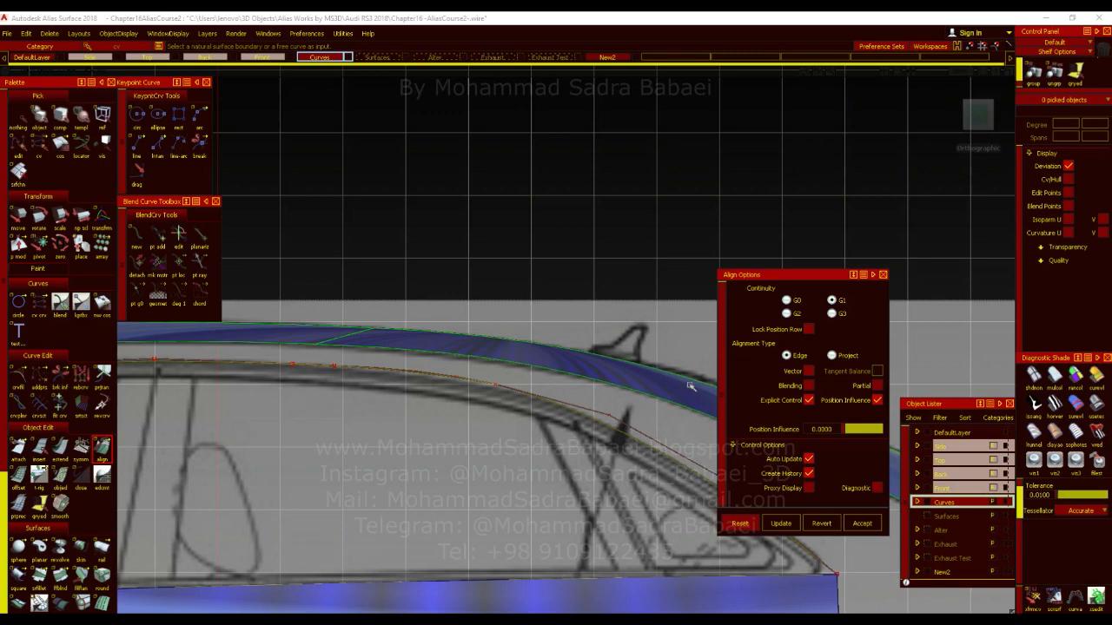
click(544, 399)
click(521, 363)
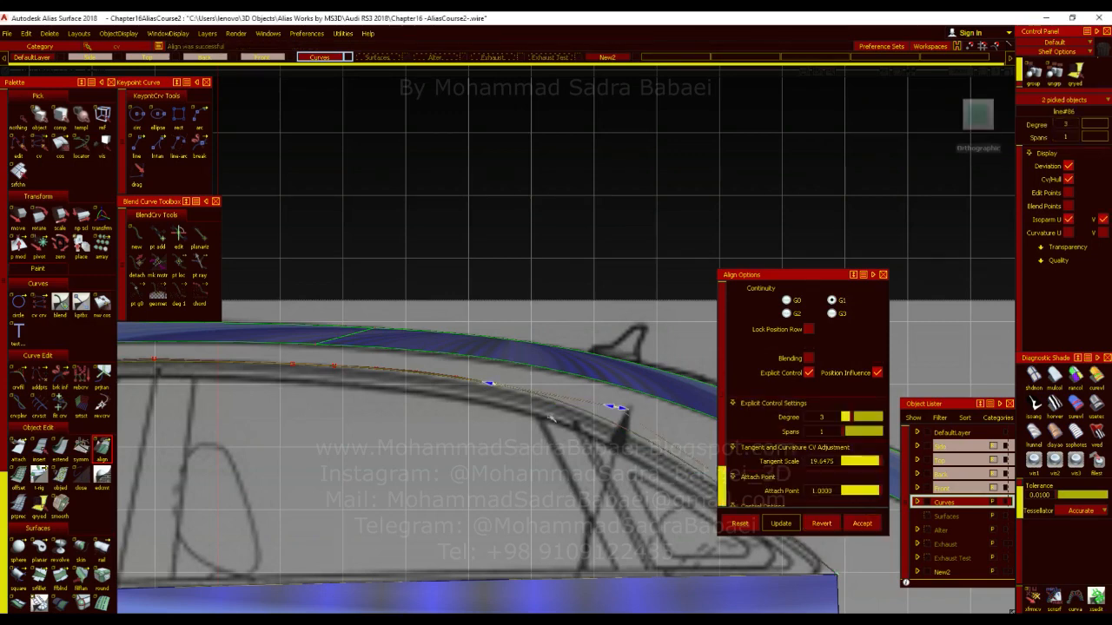
alt+shift+right_drag(550, 417, 524, 374)
drag(529, 361, 509, 358)
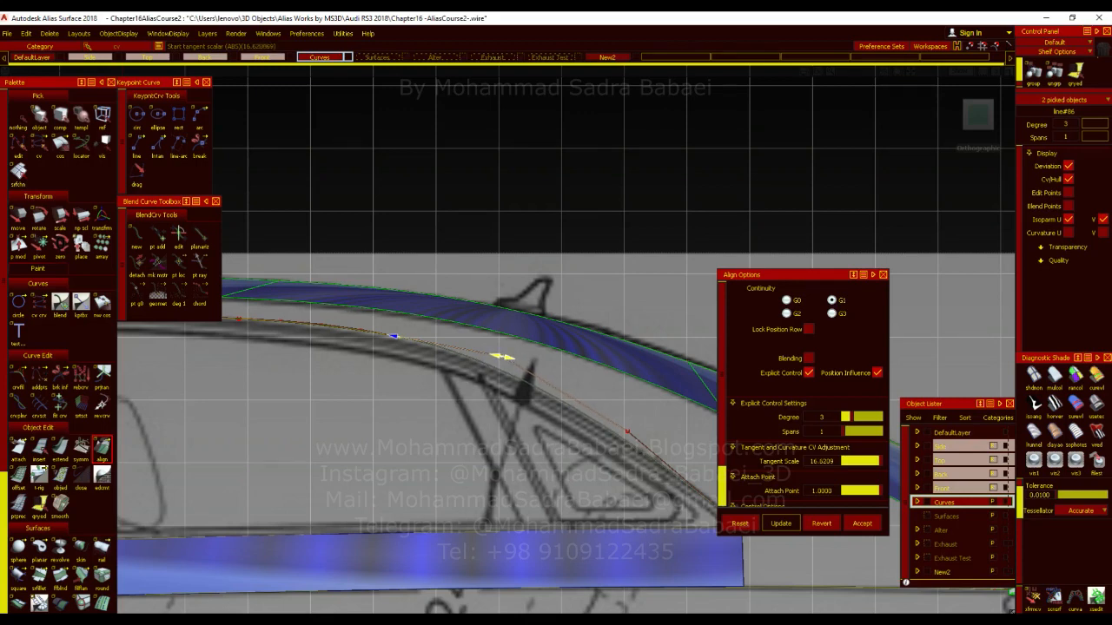
click(862, 523)
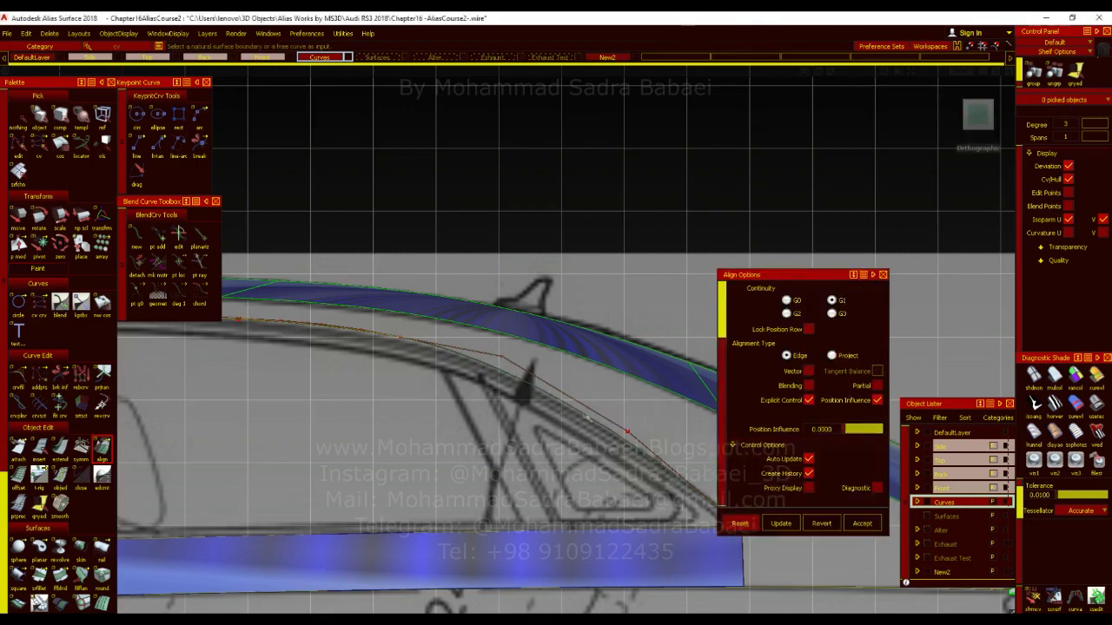
right_drag(695, 411, 695, 408)
ctrl+shift+drag(594, 424, 592, 387)
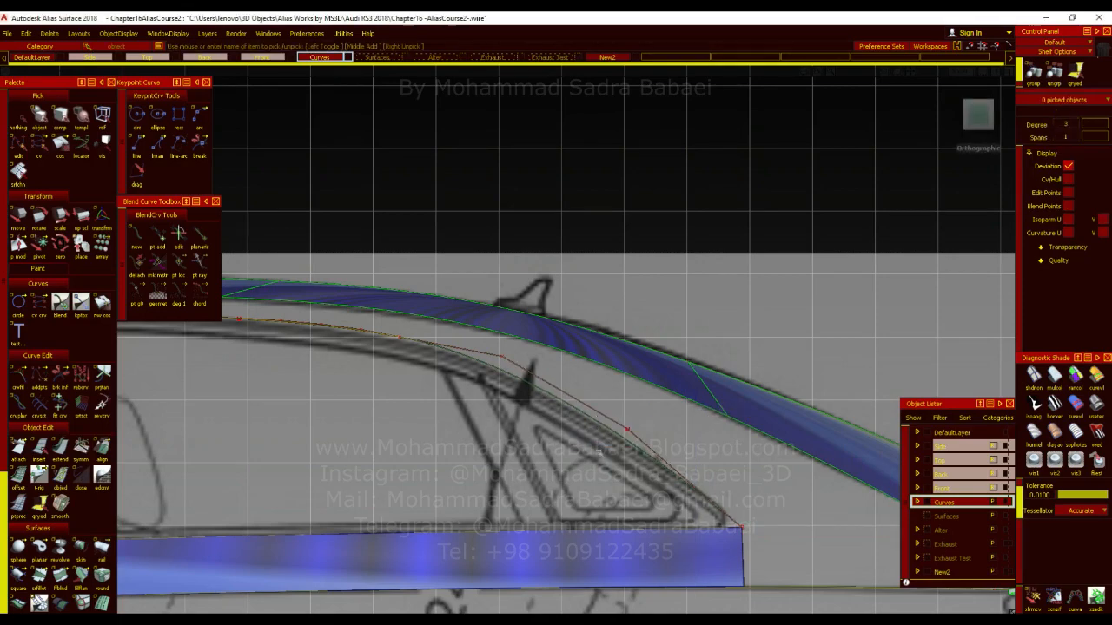
In the top view, move the rear curve's third CV toward the car's centreline to match the window outline on the blueprint.
alt+shift+right_drag(529, 378, 408, 382)
alt+shift+middle_drag(408, 382, 605, 438)
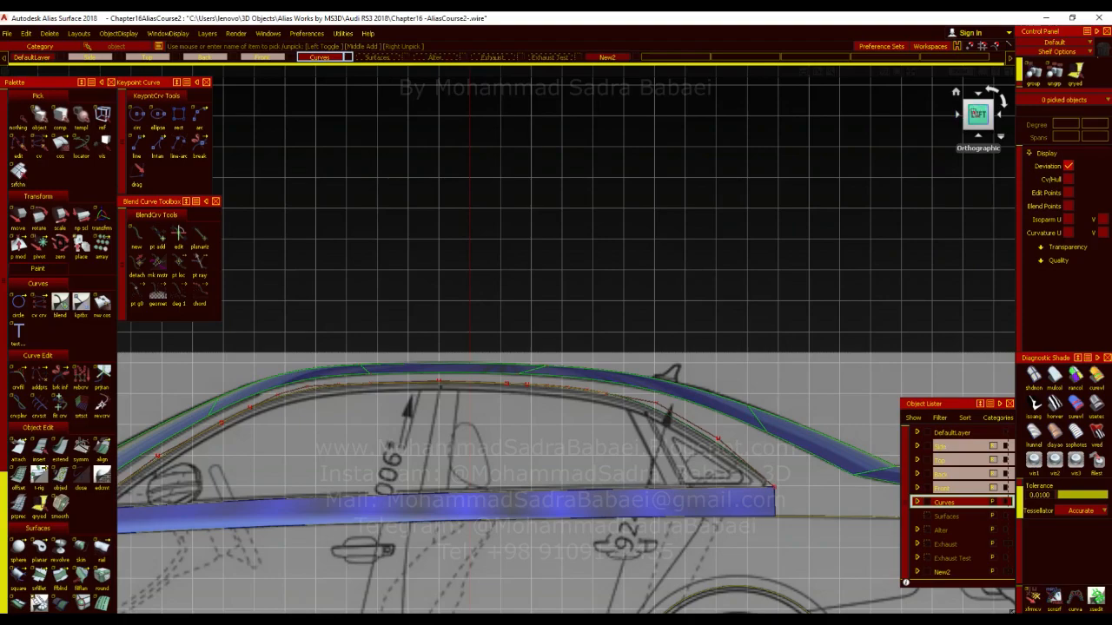
click(977, 98)
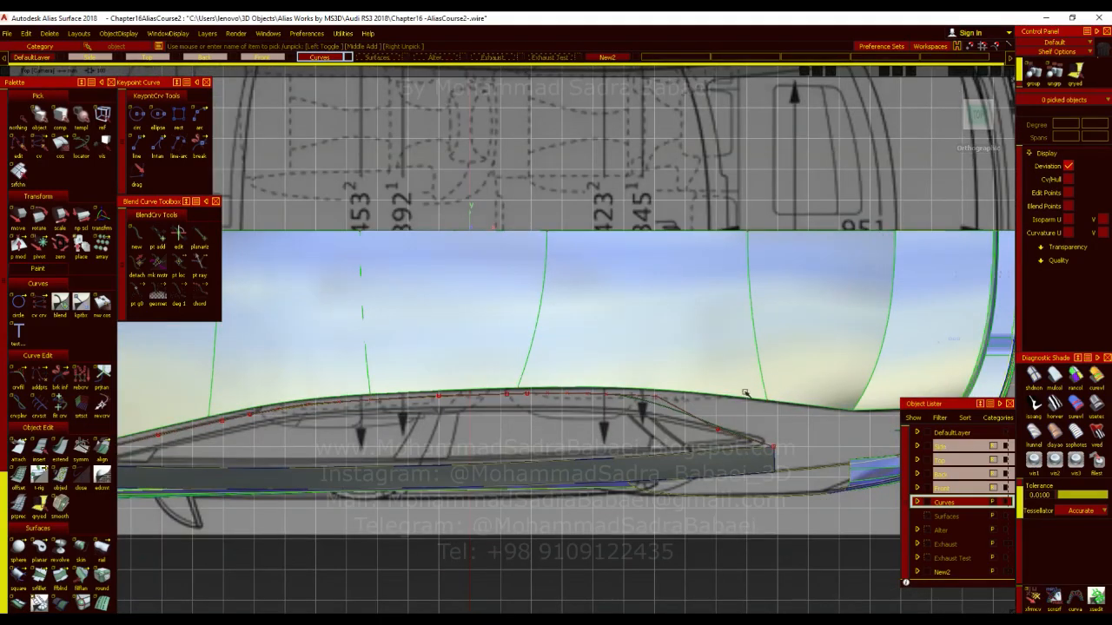
alt+shift+right_drag(772, 387, 635, 468)
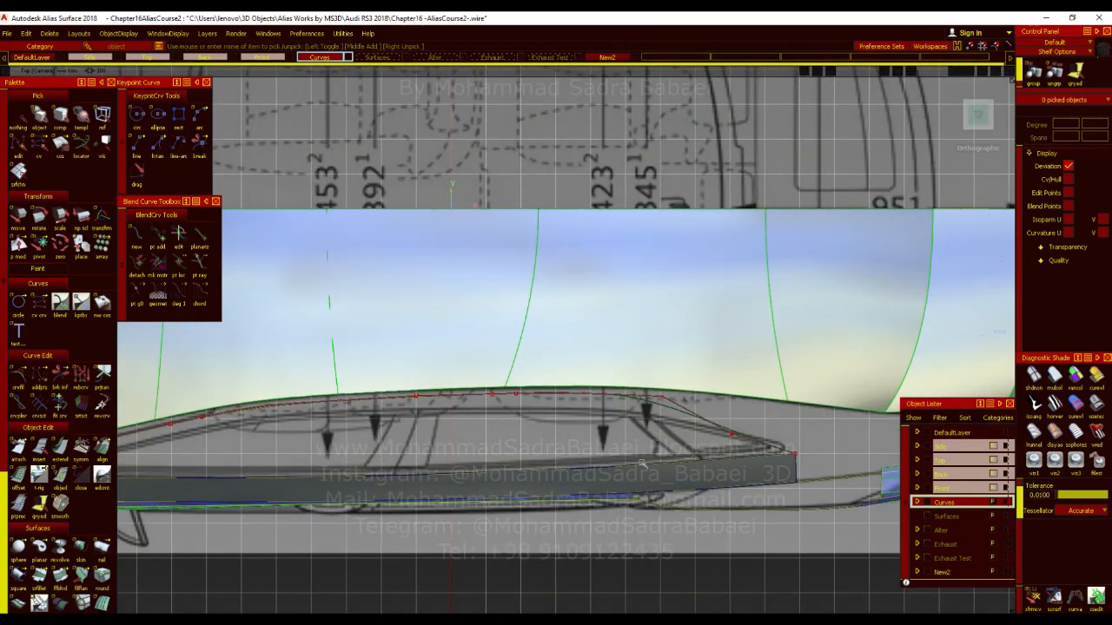
alt+shift+right_drag(440, 363, 434, 357)
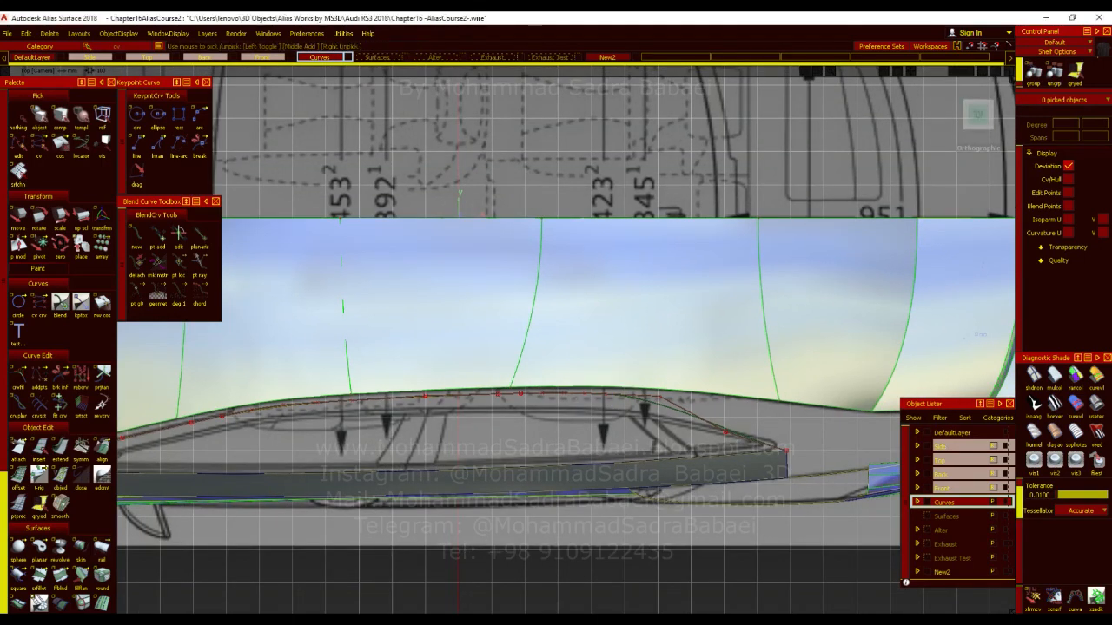
click(551, 393)
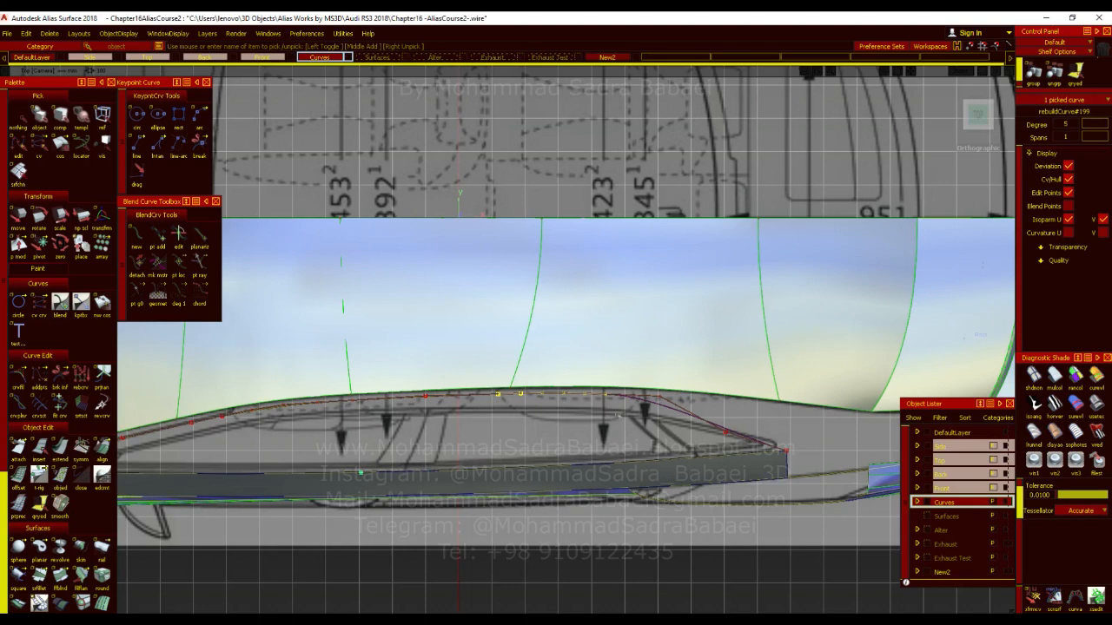
click(711, 428)
click(777, 415)
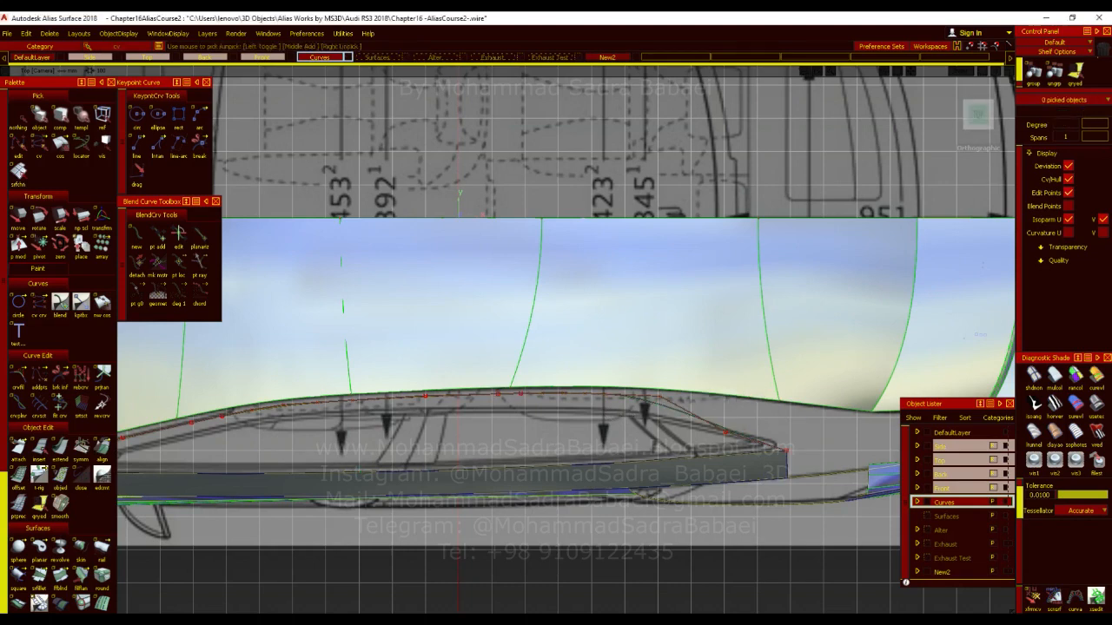
click(722, 450)
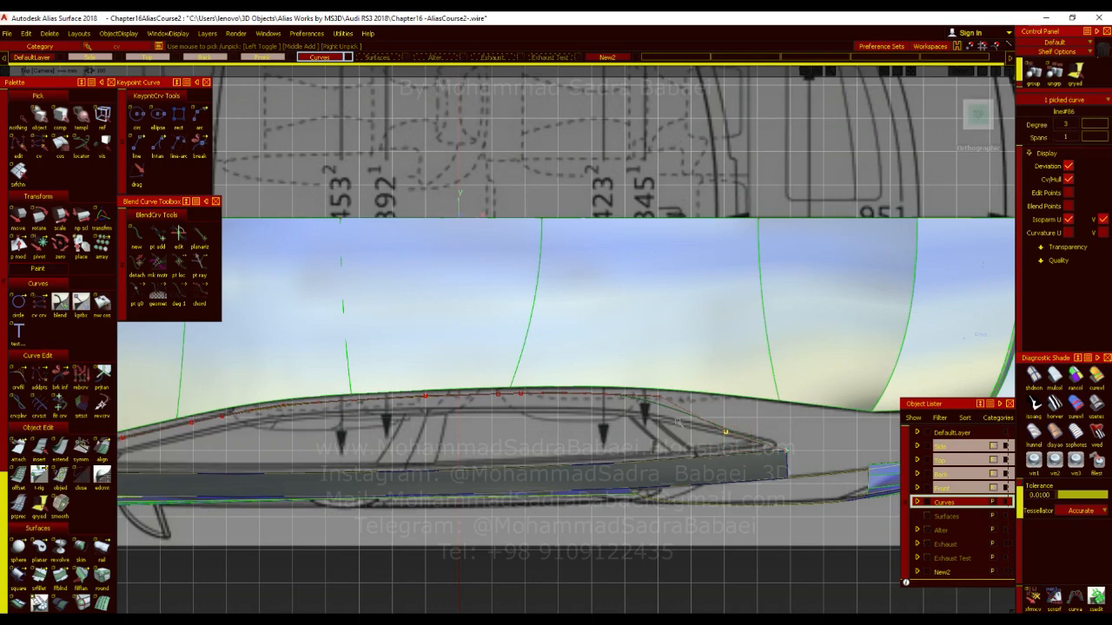
ctrl+shift+right_drag(735, 396, 737, 373)
right_drag(797, 406, 798, 390)
Select all five curves of the upper side window frame and show them in the back view.
mouse_move(707, 406)
ctrl+shift+mouse_down()
mouse_move(709, 387)
mouse_move(708, 436)
ctrl+shift+mouse_up()
click(712, 415)
drag(579, 428, 525, 393)
drag(414, 415, 379, 390)
alt+shift+middle_drag(340, 415, 454, 417)
drag(390, 421, 362, 403)
drag(286, 443, 265, 423)
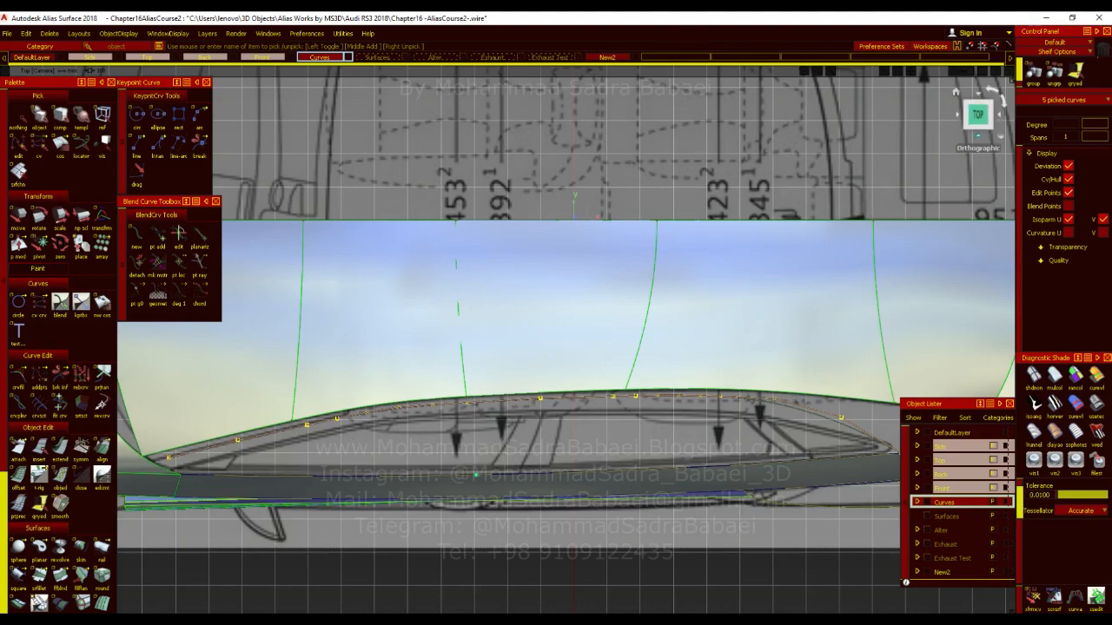
click(999, 96)
click(976, 118)
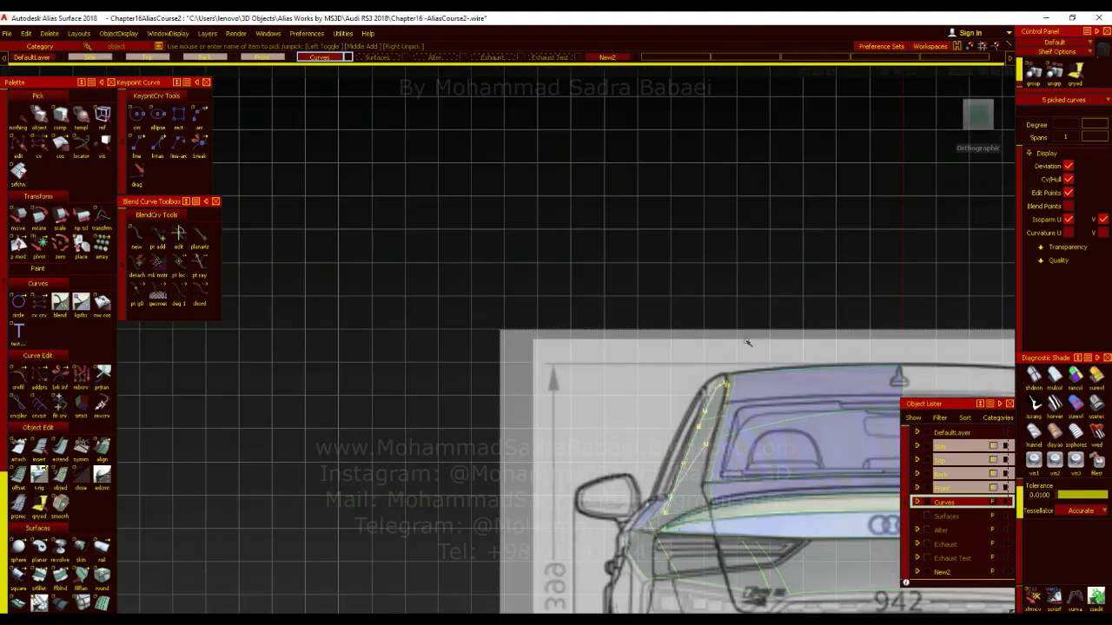
alt+shift+middle_drag(695, 318, 574, 284)
ctrl+shift+right_drag(574, 280, 617, 272)
key(ctrl+z)
key(ctrl+z)
key(ctrl+z)
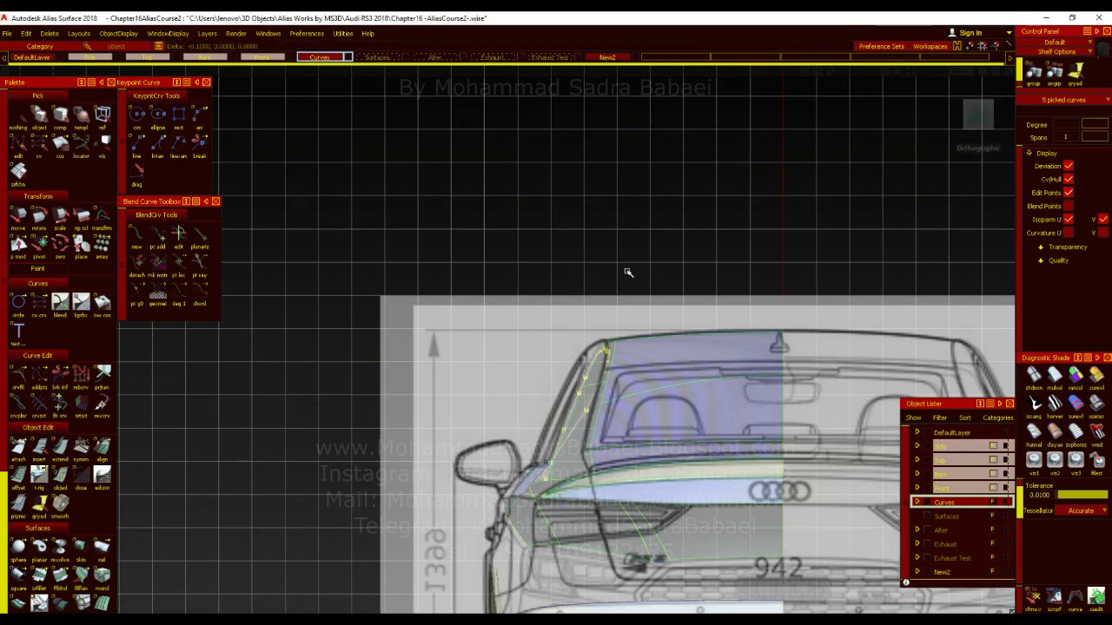
Delete the construction history of the five selected window frame curves.
click(49, 33)
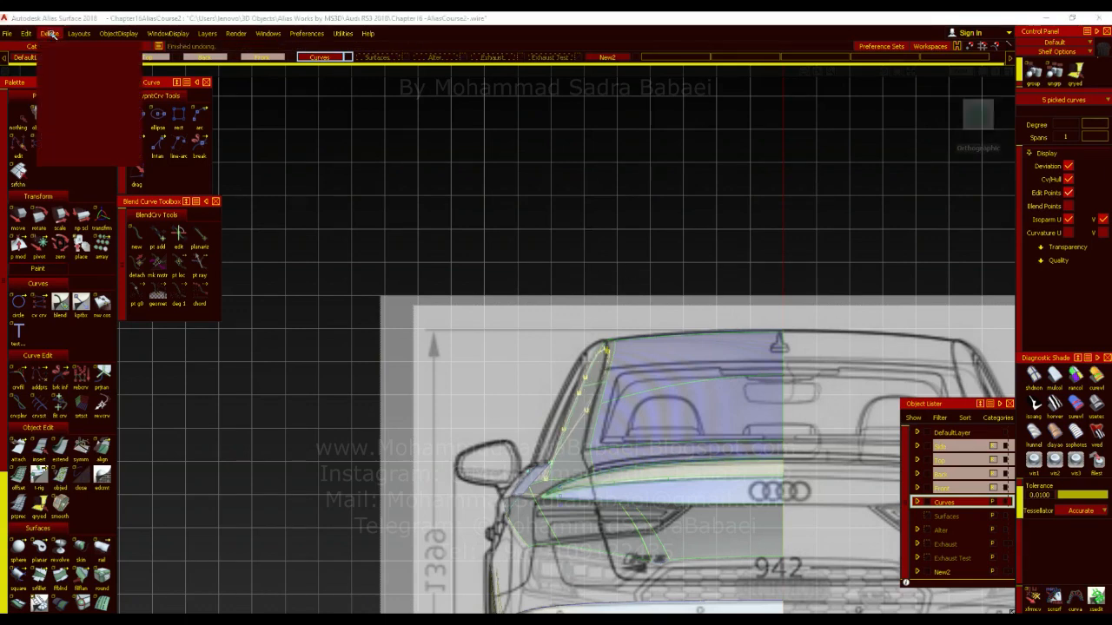
click(65, 68)
click(495, 359)
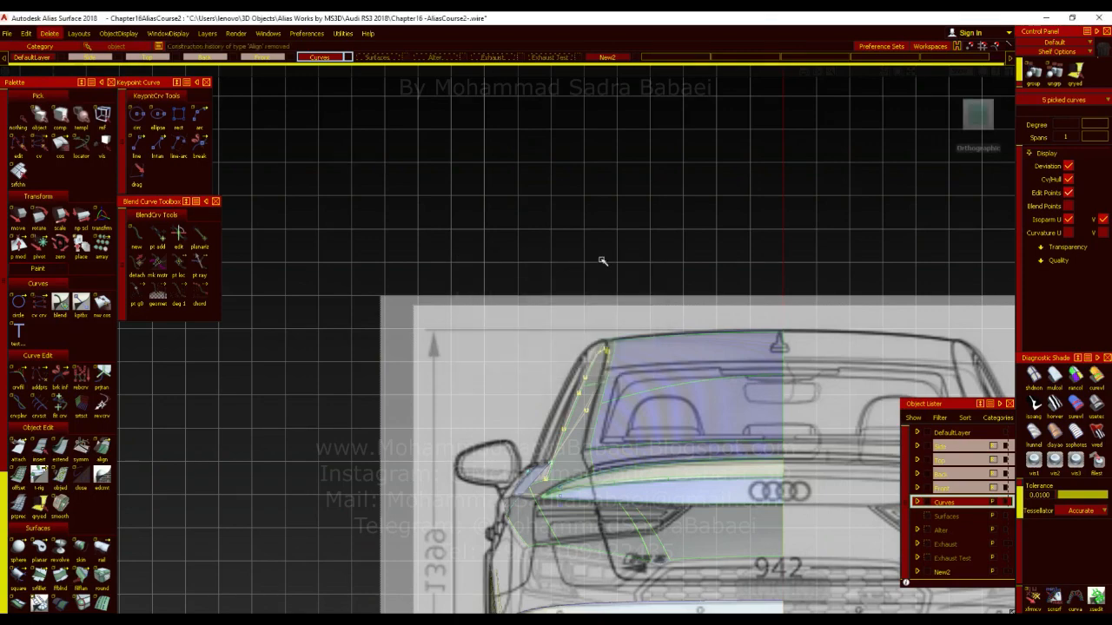
Rotate the five window frame curves outward about their beltline pivot to match the side window's slope on the rear blueprint.
alt+shift+drag(558, 322, 536, 388)
ctrl+shift+right_drag(550, 386, 573, 375)
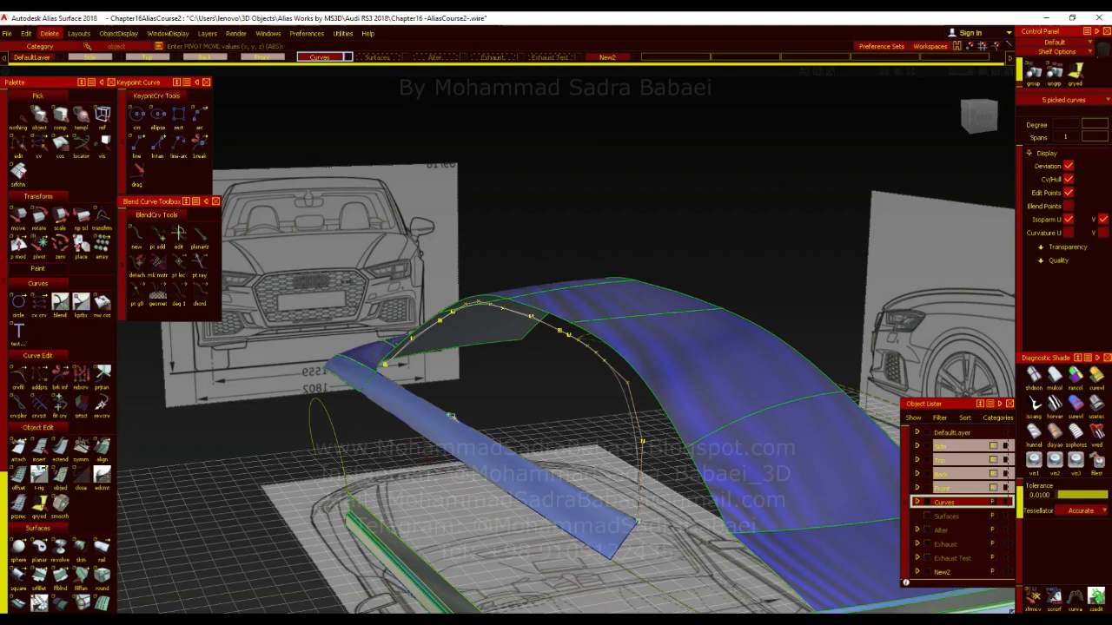
click(997, 128)
ctrl+shift+right_drag(628, 248, 653, 242)
drag(653, 242, 693, 239)
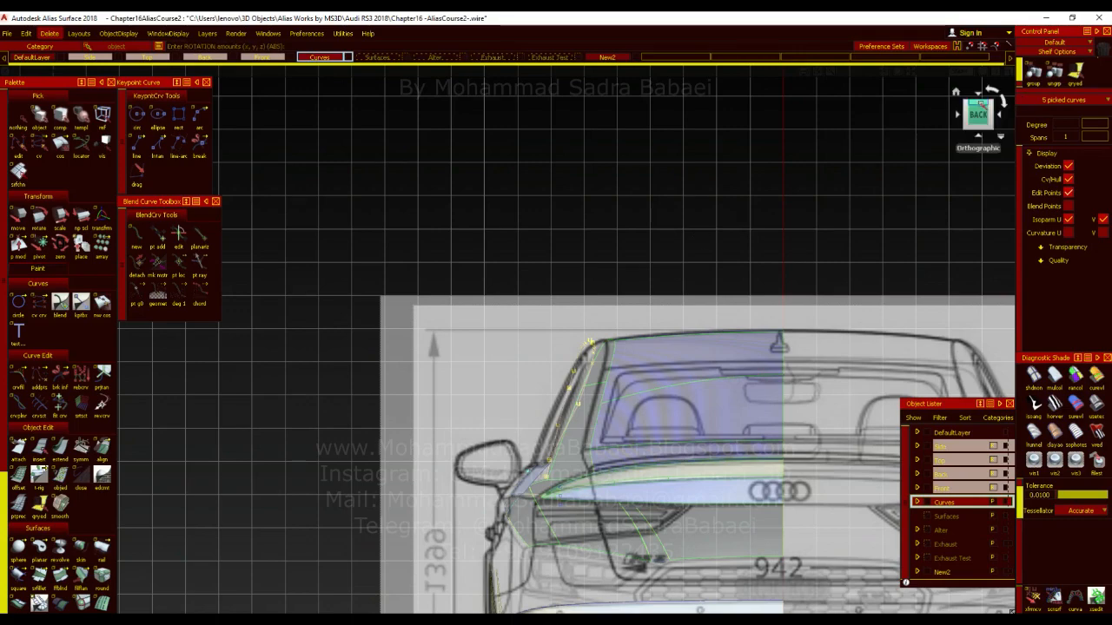
Examine the five rotated window frame curves against the side window outline on the top blueprint.
click(981, 93)
alt+shift+right_drag(638, 278, 645, 300)
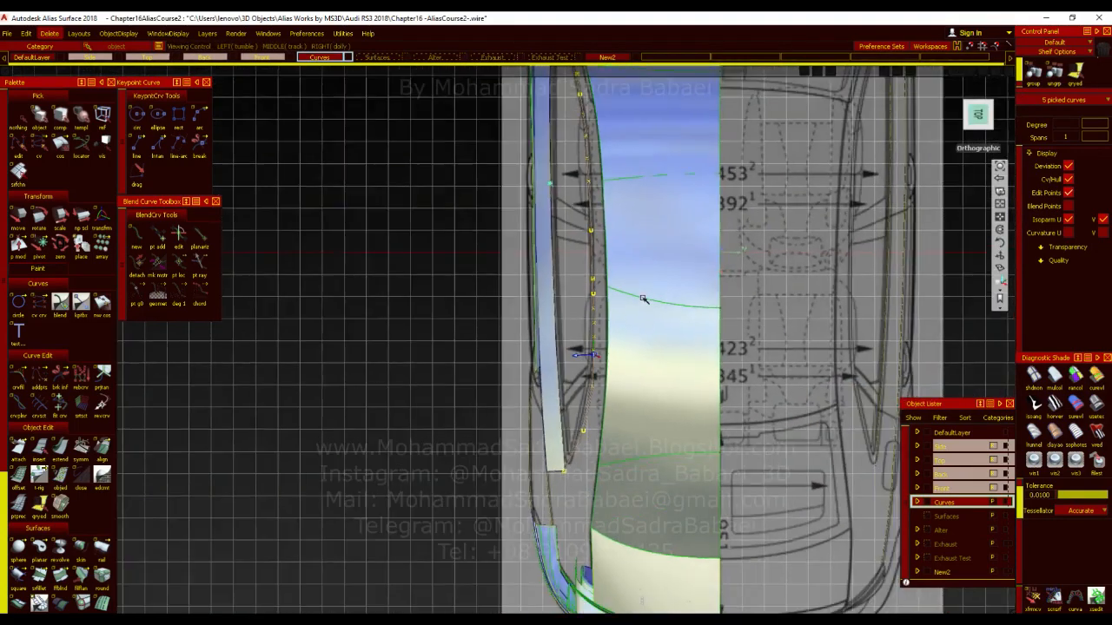
alt+shift+middle_drag(645, 300, 630, 409)
alt+shift+right_drag(630, 408, 640, 355)
alt+shift+middle_drag(632, 316, 632, 359)
drag(560, 358, 550, 357)
alt+shift+middle_drag(552, 357, 566, 398)
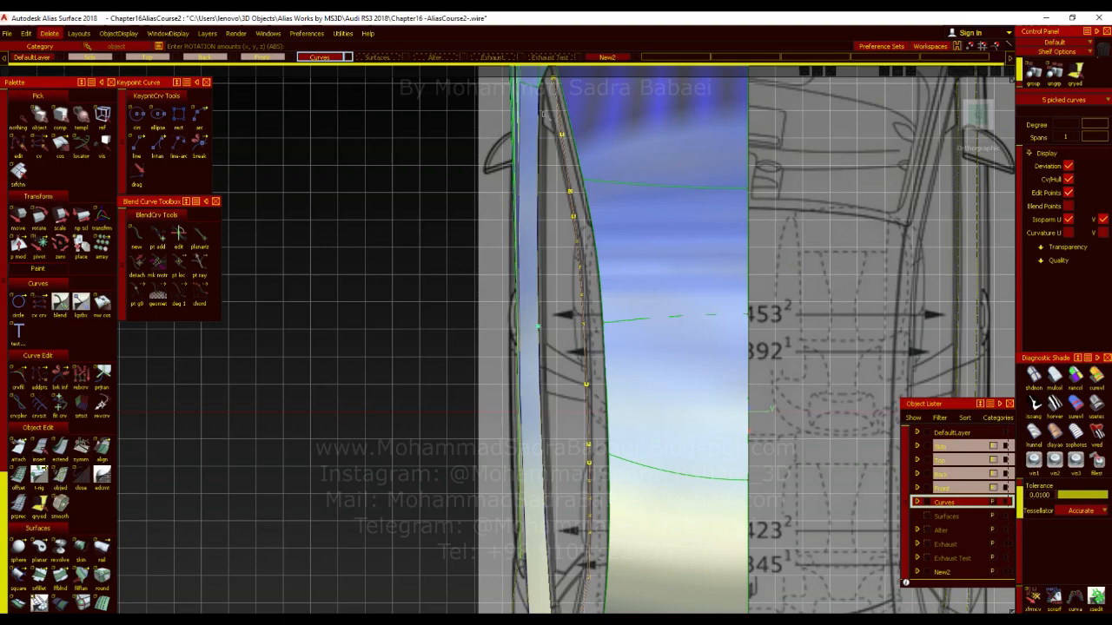
alt+shift+middle_drag(650, 362, 633, 330)
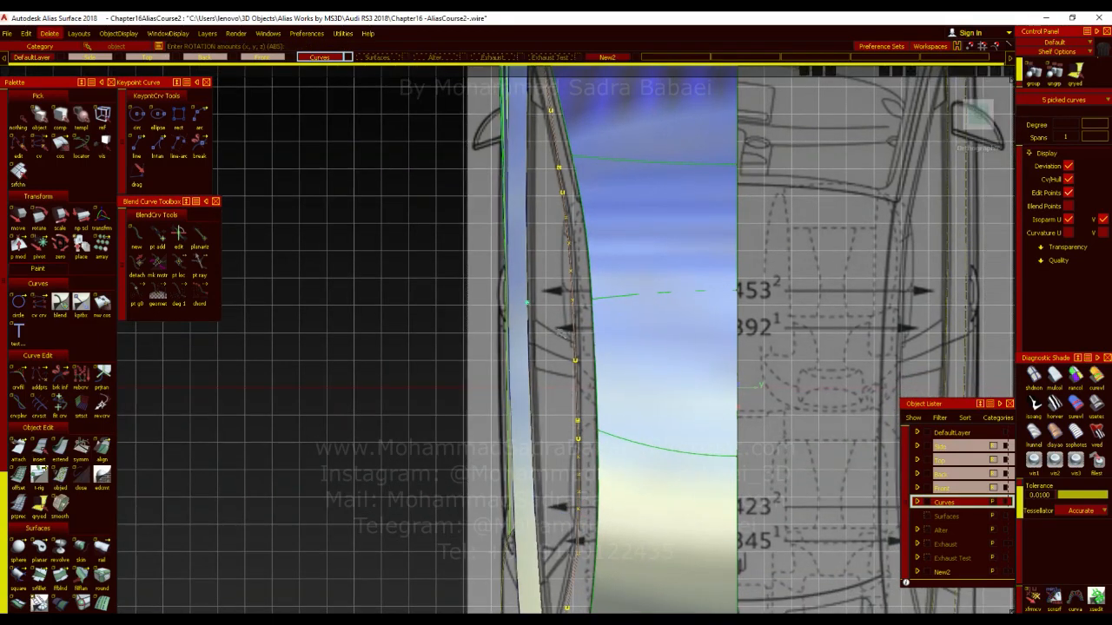
alt+shift+middle_drag(567, 327, 580, 395)
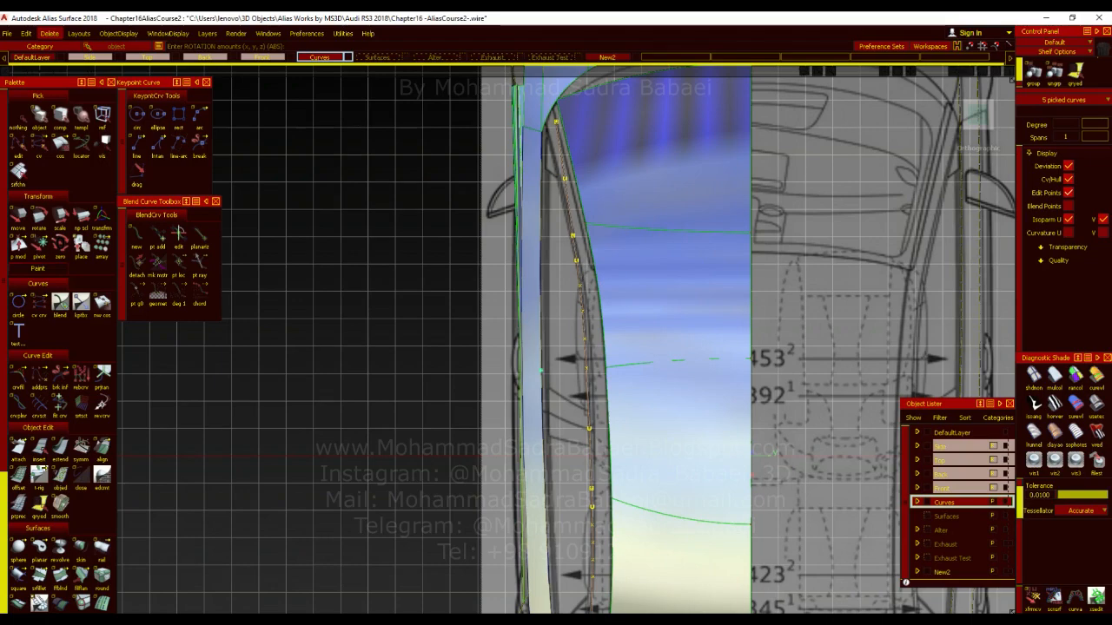
In the side view, scale the five curves down about their beltline pivot to match the window frame, undoing the last adjustments.
click(960, 115)
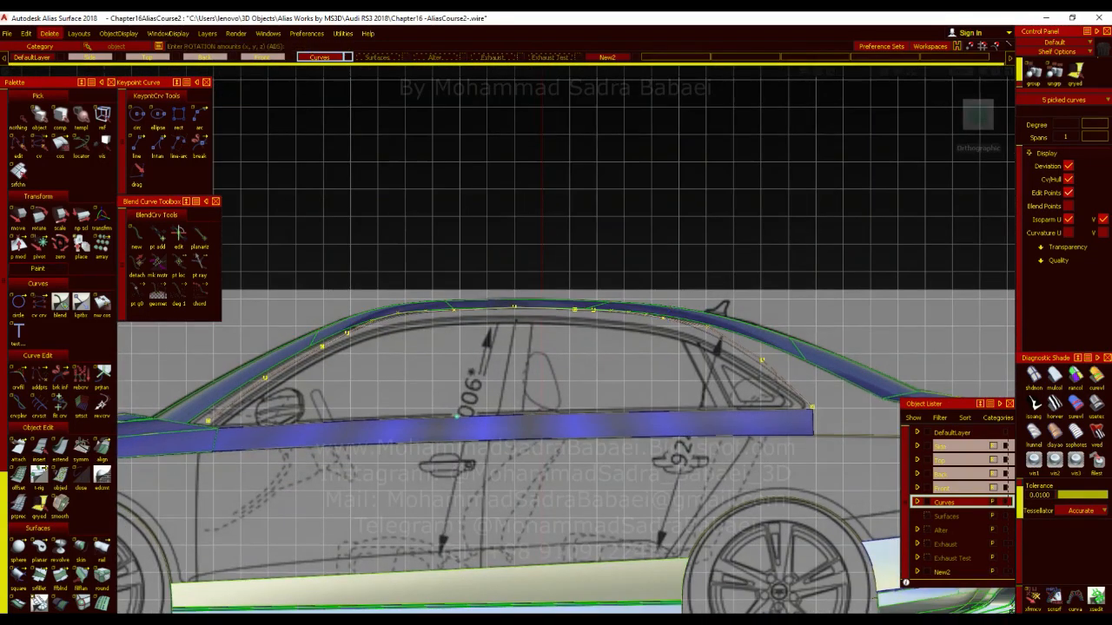
ctrl+shift+middle_drag(597, 367, 650, 367)
drag(650, 367, 627, 366)
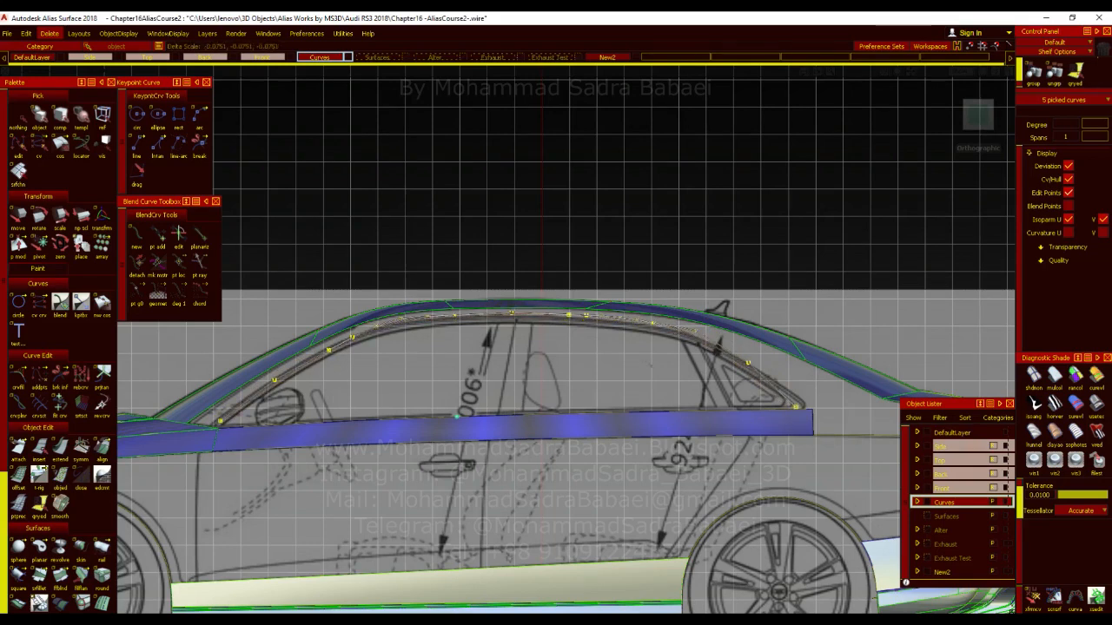
key(ctrl+z)
key(ctrl+z)
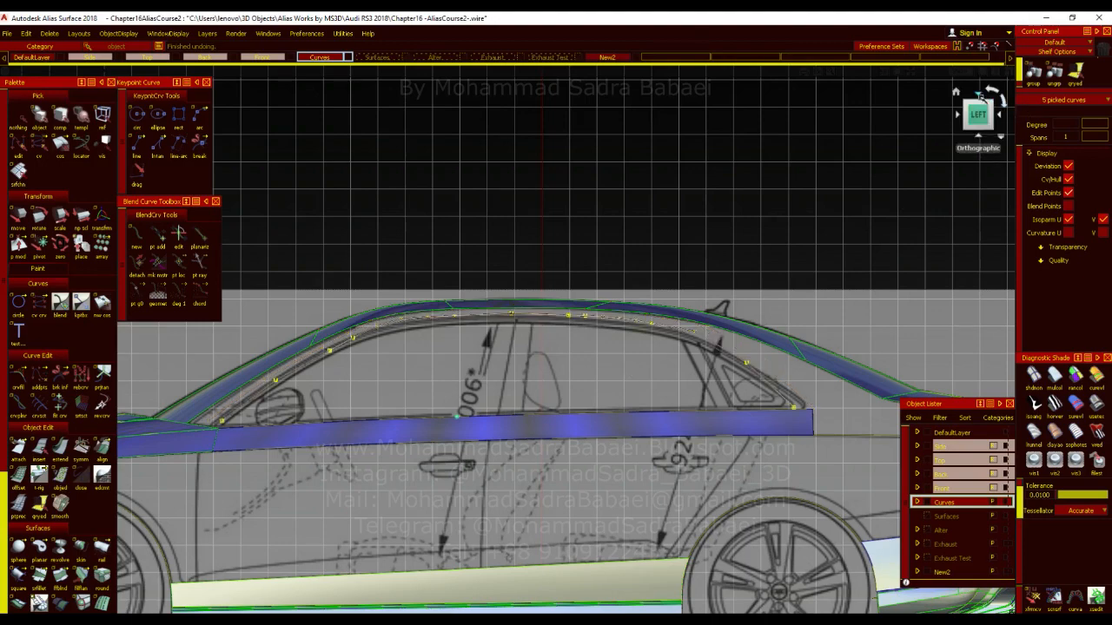
In the top view, undo the last adjustments and scale the five curves up about the beltline pivot to match the window outline.
click(978, 93)
key(ctrl+z)
key(ctrl+z)
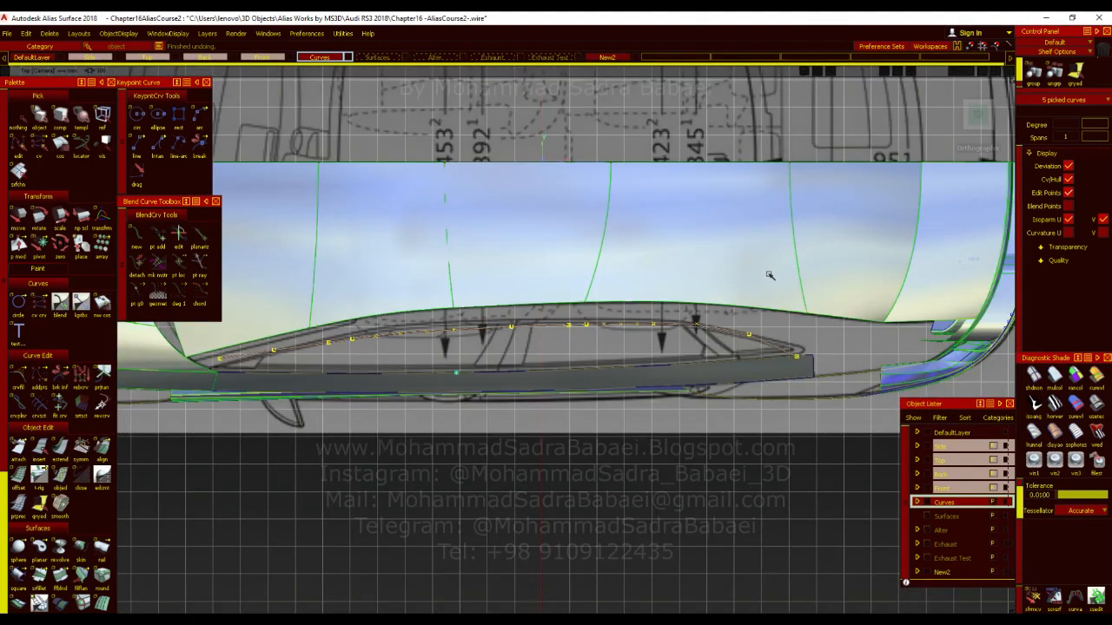
ctrl+shift+middle_drag(519, 327, 551, 327)
drag(527, 306, 544, 303)
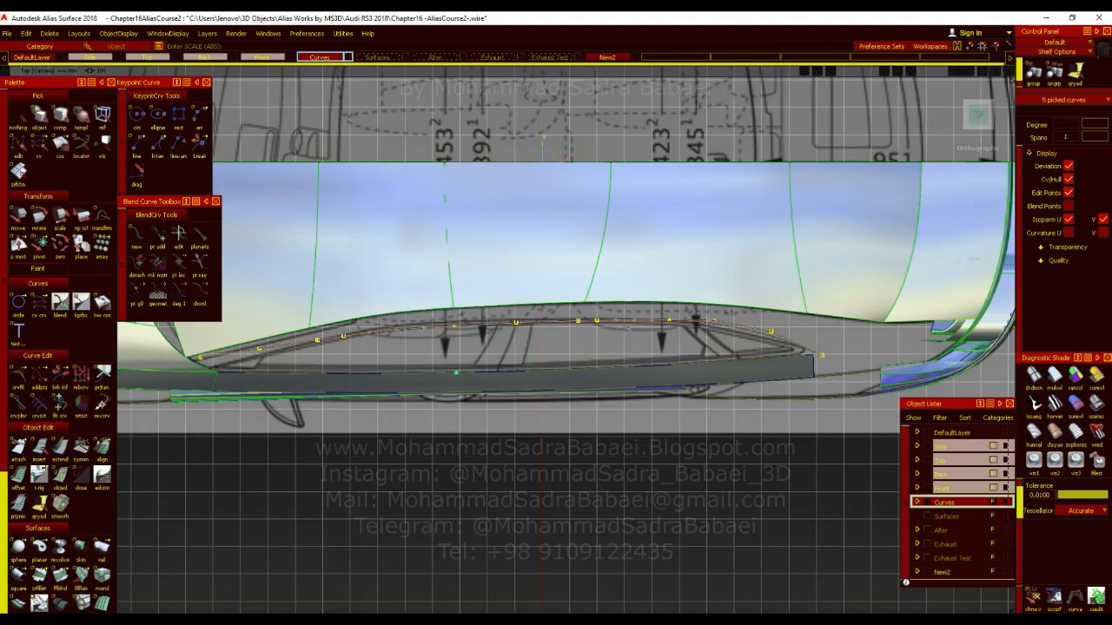
In the side view, reposition the pivot of the five window frame curves slightly forward on the beltline.
click(980, 135)
alt+shift+right_drag(585, 306, 605, 285)
alt+shift+middle_drag(594, 304, 673, 285)
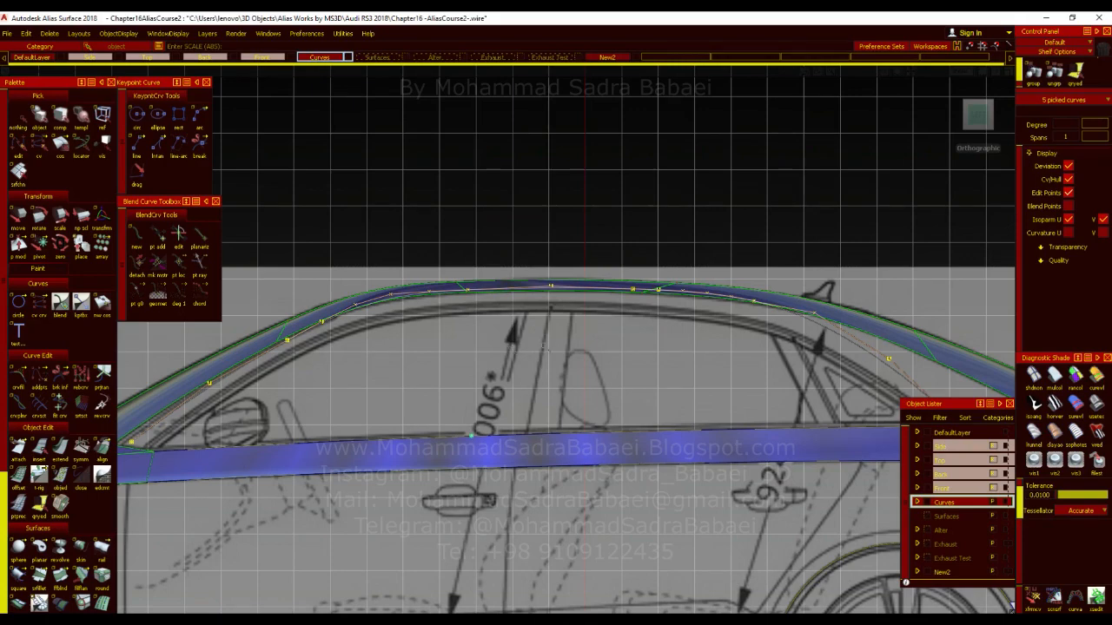
ctrl+shift+middle_drag(493, 384, 532, 371)
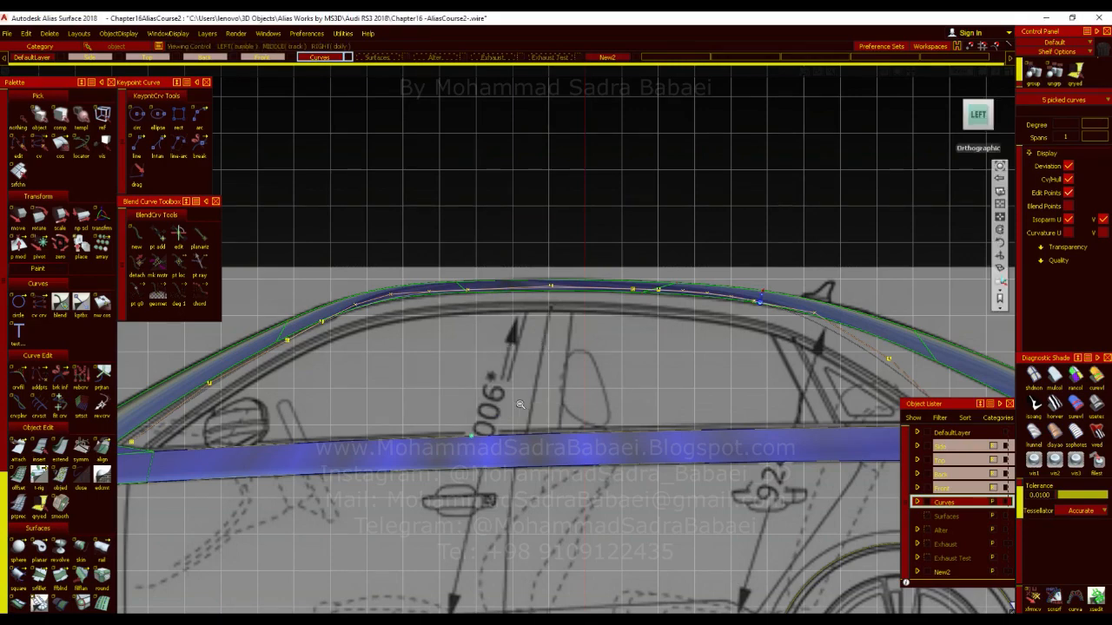
alt+shift+right_drag(542, 387, 521, 416)
alt+shift+middle_drag(521, 416, 462, 375)
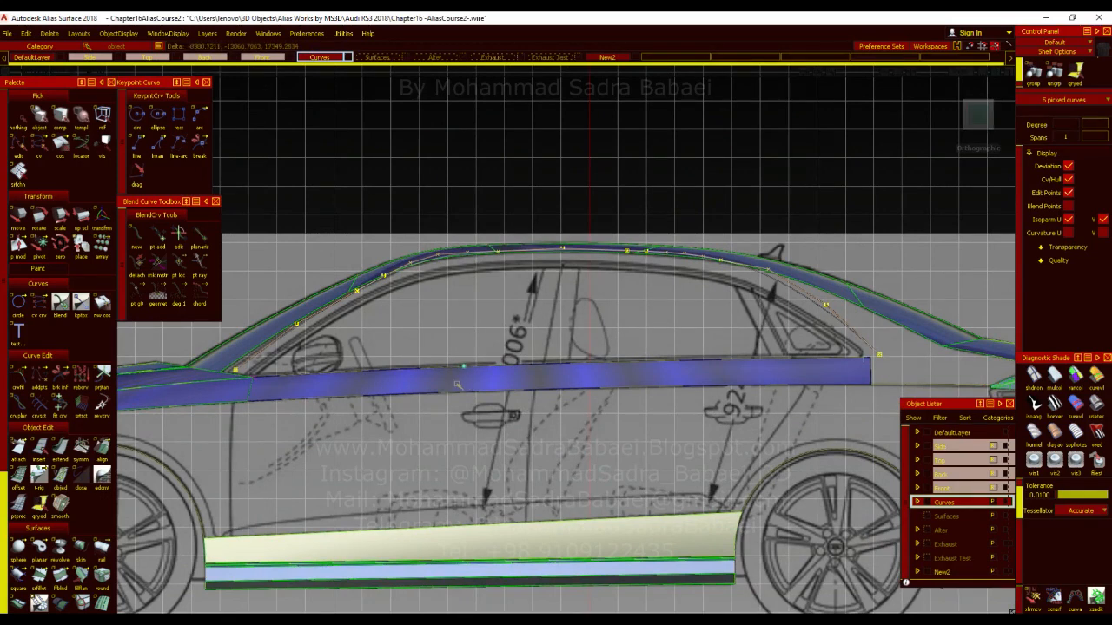
ctrl+shift+middle_drag(456, 384, 508, 363)
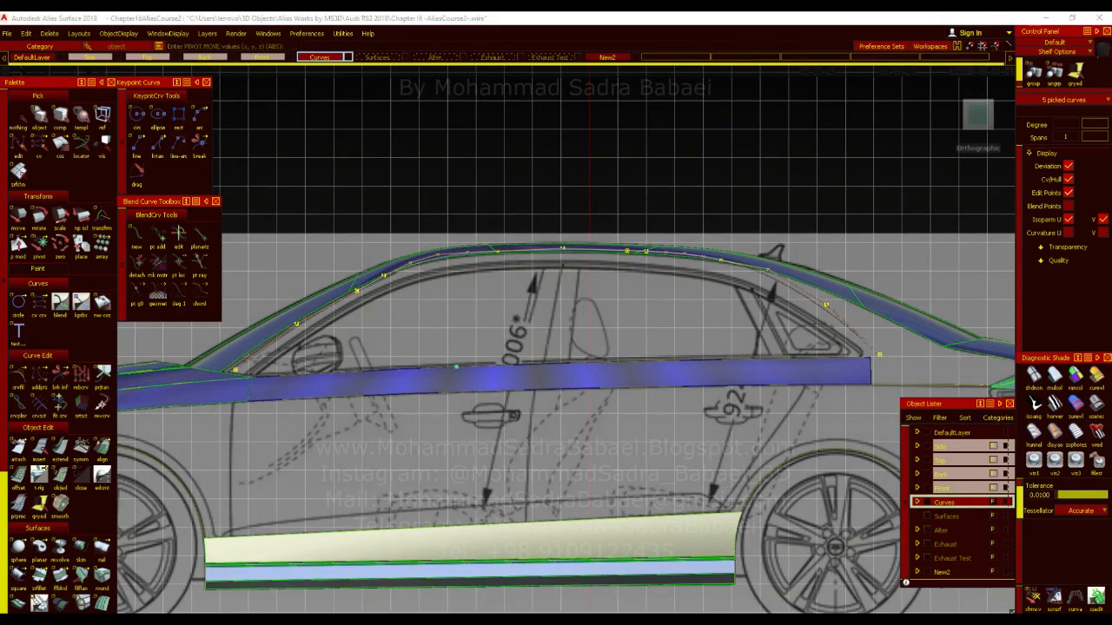
Scale the five picked side-window curves down to the blueprint's window outline and rotate them to follow it in plan view.
drag(507, 363, 453, 366)
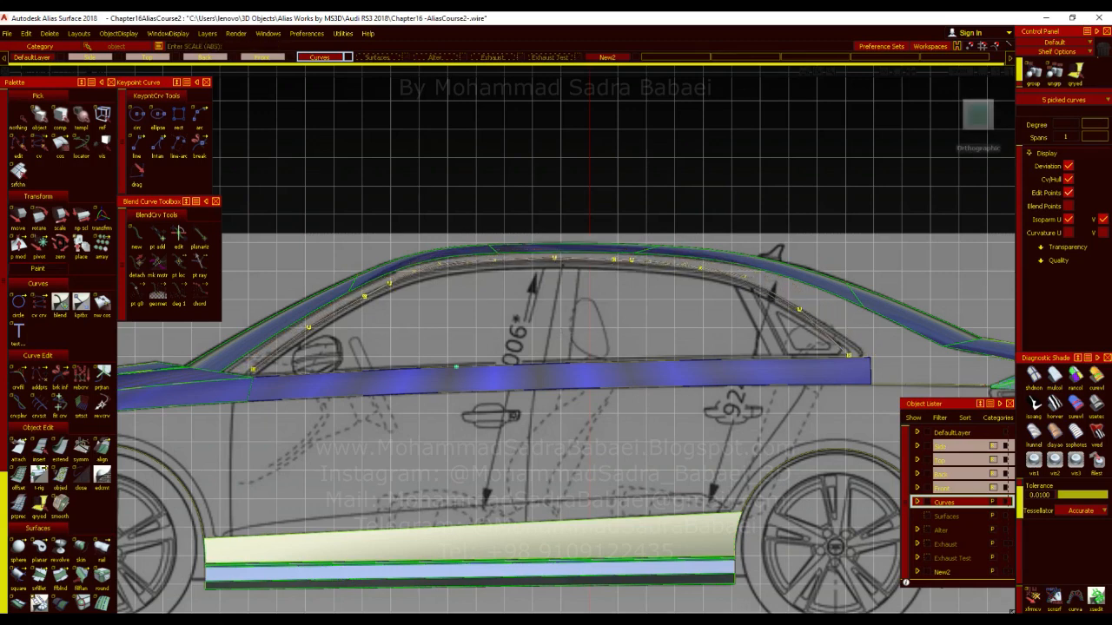
click(979, 98)
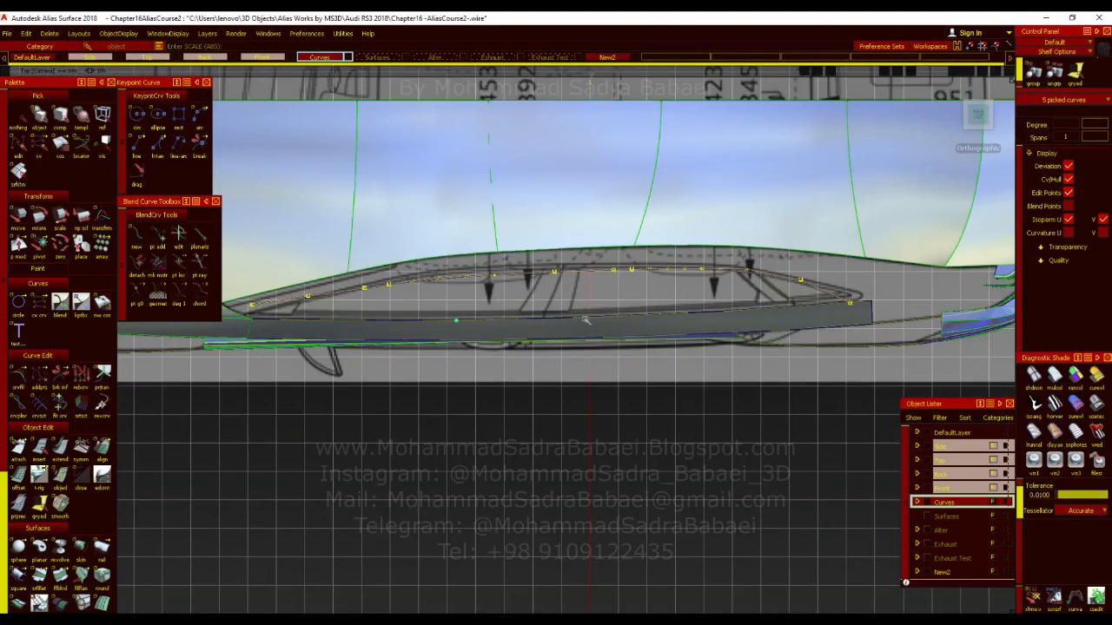
alt+shift+middle_drag(597, 367, 614, 406)
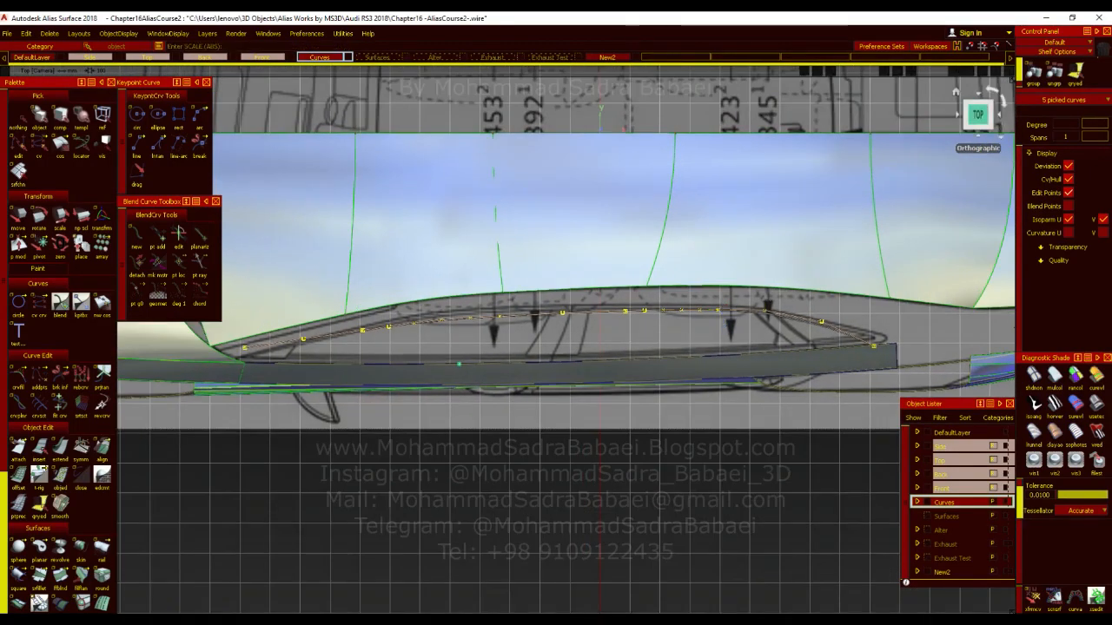
click(1000, 114)
mouse_move(654, 238)
ctrl+shift+mouse_down()
mouse_move(659, 249)
mouse_move(679, 244)
mouse_move(660, 243)
ctrl+shift+mouse_up()
click(958, 114)
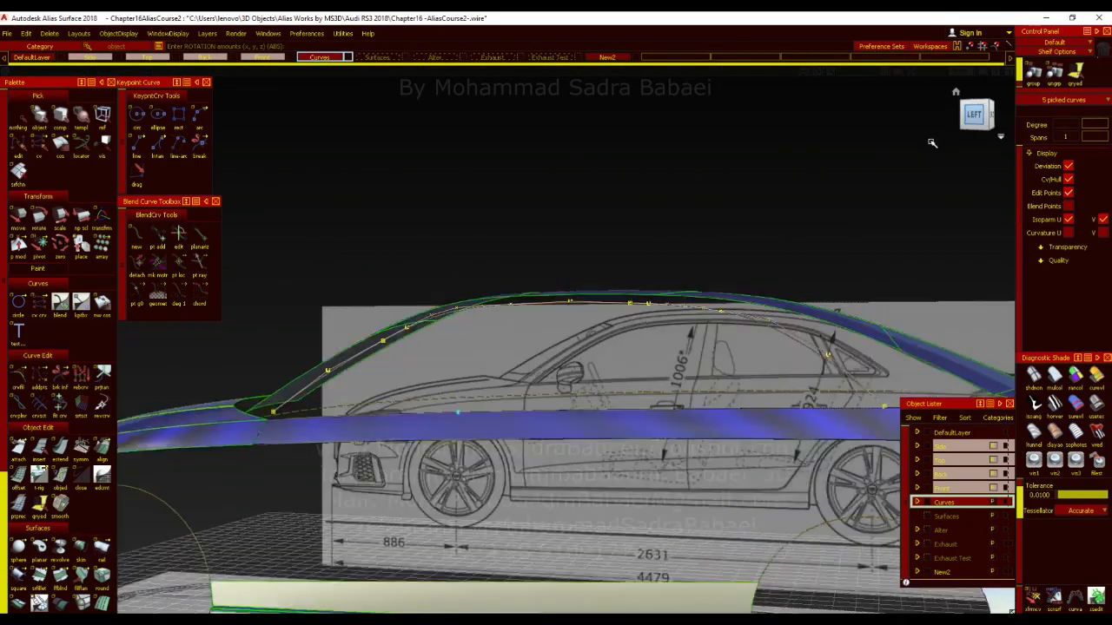
click(976, 108)
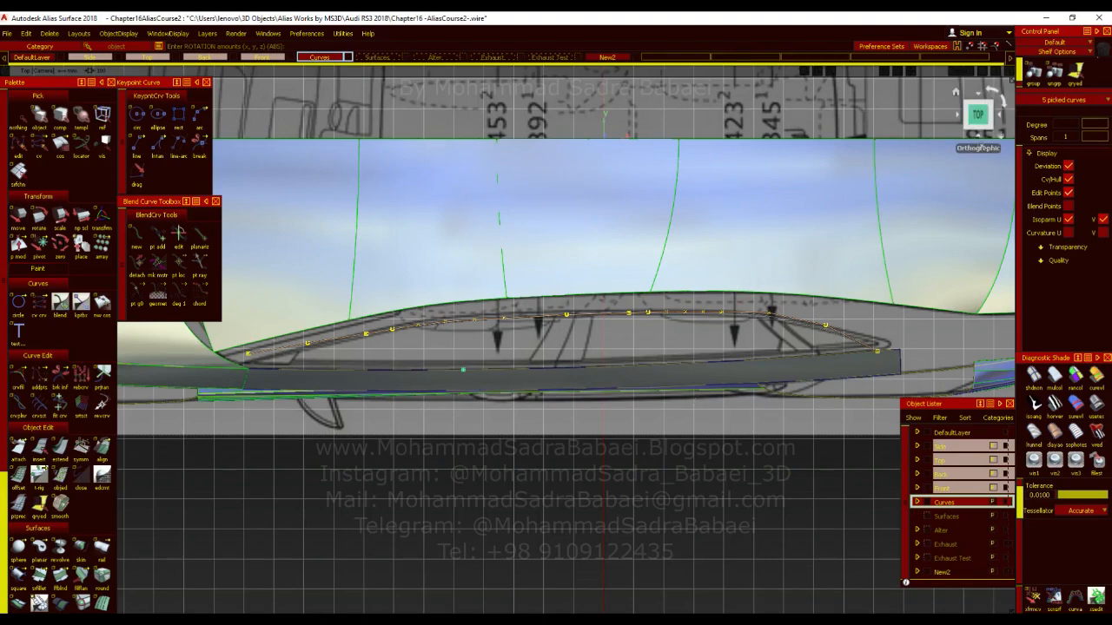
Delete the rear curve segment that descends from the upper window outline to the beltline.
click(993, 100)
alt+shift+middle_drag(837, 311, 604, 337)
ctrl+shift+drag(604, 337, 590, 362)
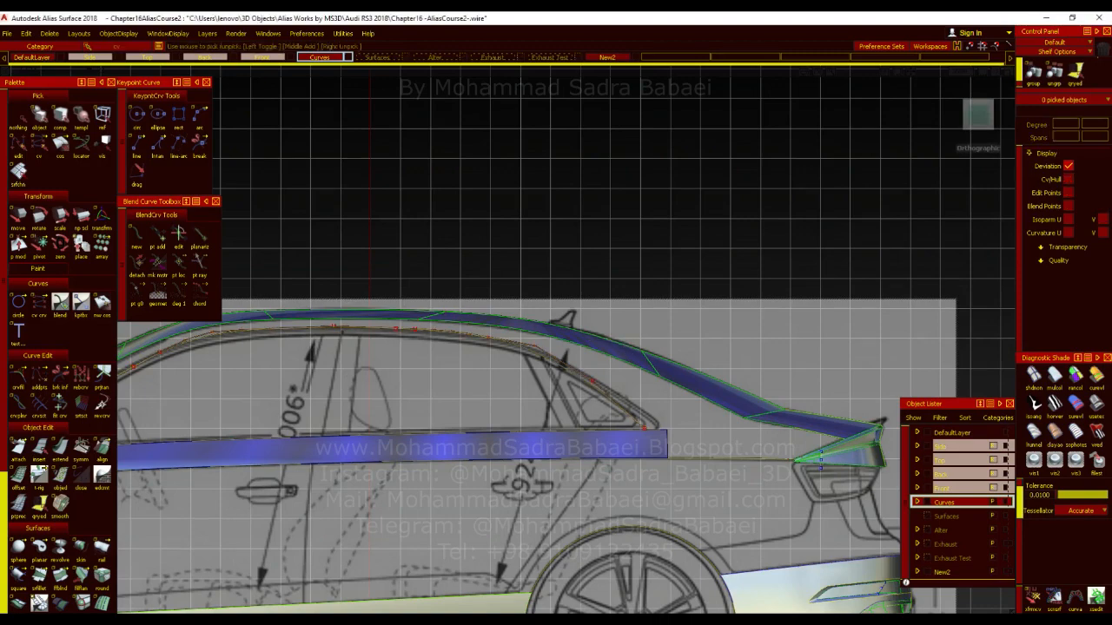
key(alt+shift)
alt+shift+right_drag(597, 384, 612, 383)
ctrl+shift+drag(613, 384, 614, 413)
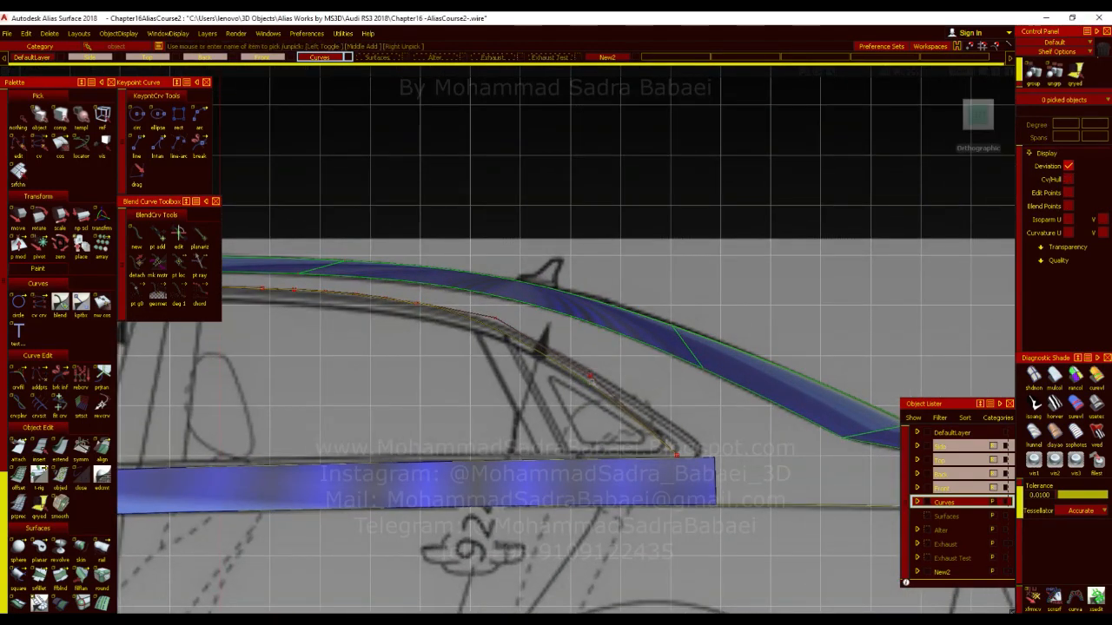
click(590, 375)
key(Delete)
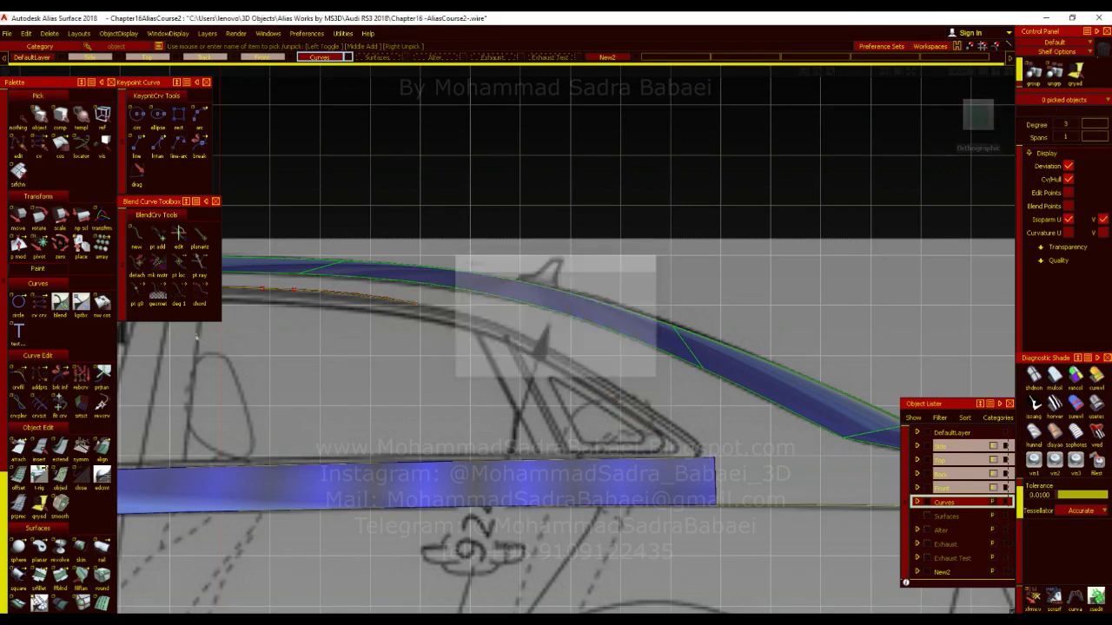
Use the Extend tool to pull the rear end of the upper window curve slightly forward.
click(60, 449)
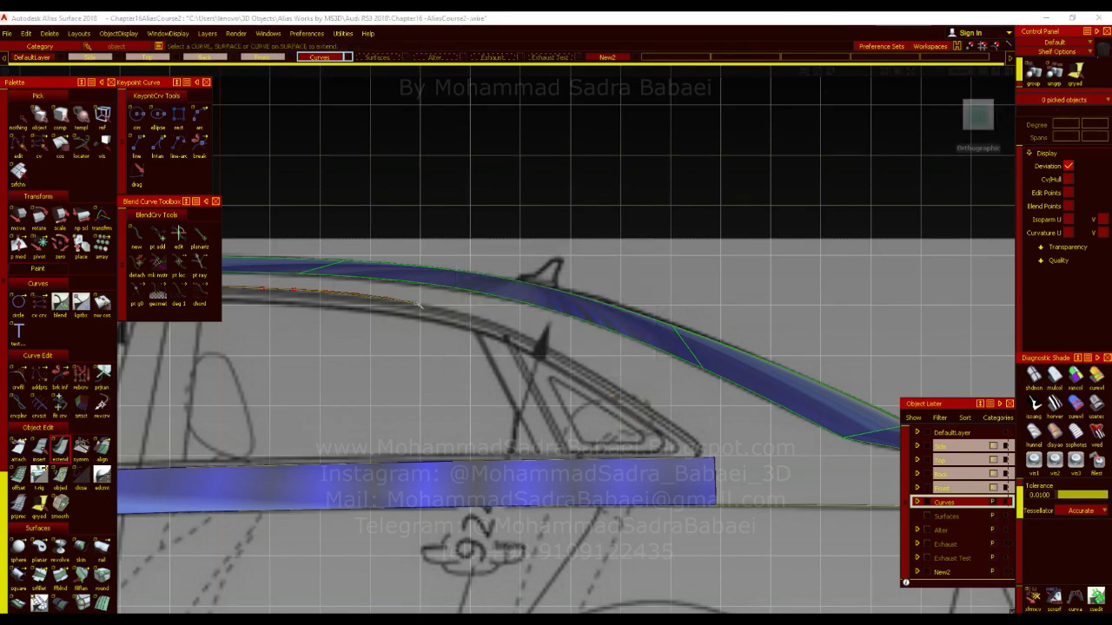
click(419, 303)
mouse_move(424, 304)
mouse_down()
mouse_move(410, 303)
mouse_move(424, 325)
mouse_up()
click(456, 323)
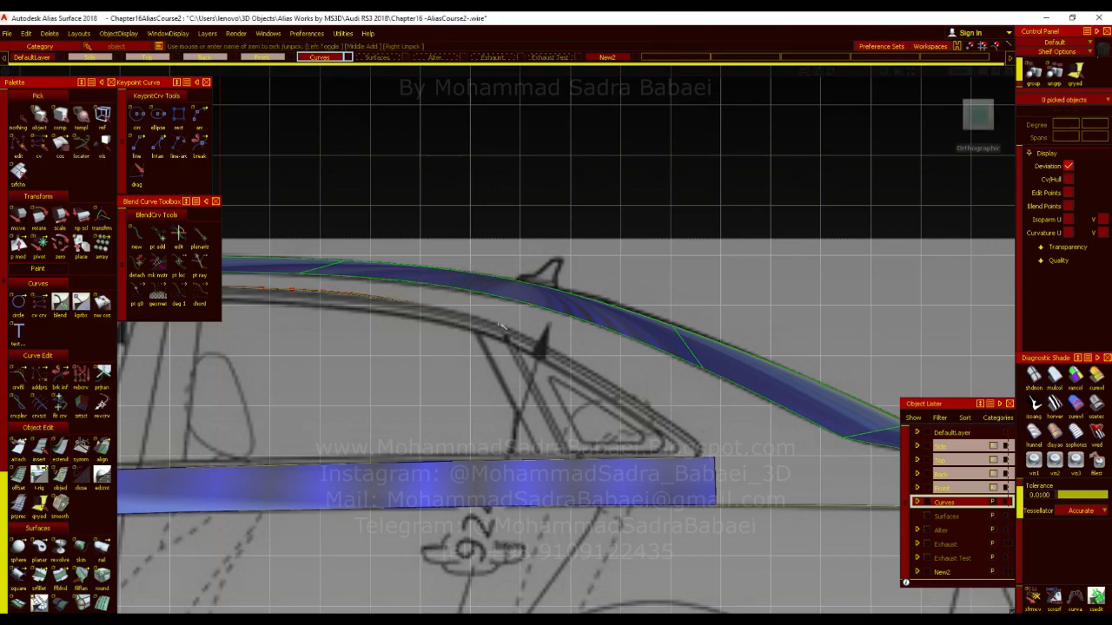
Draw a line from the rear end of the upper window curve to the rear upper corner of the beltline surface.
click(137, 144)
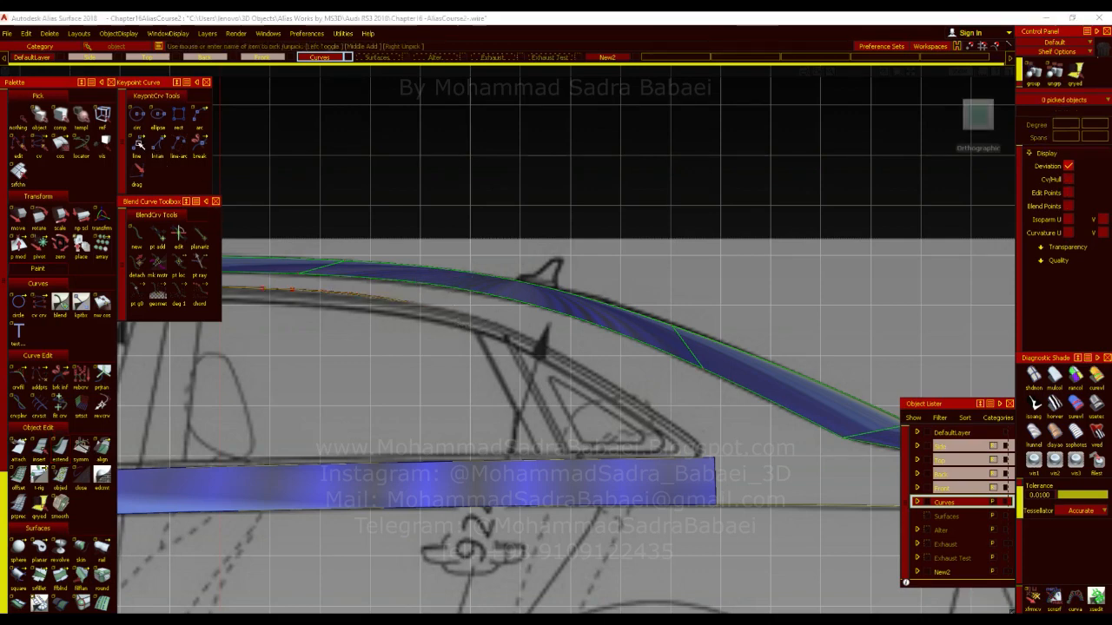
click(406, 302)
click(707, 459)
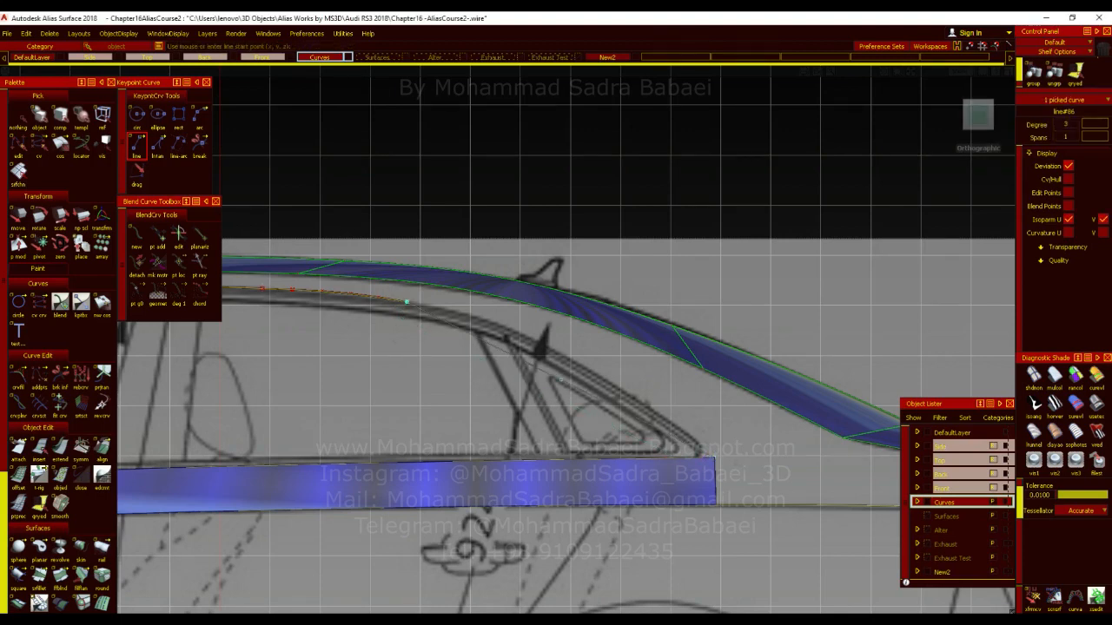
click(1068, 179)
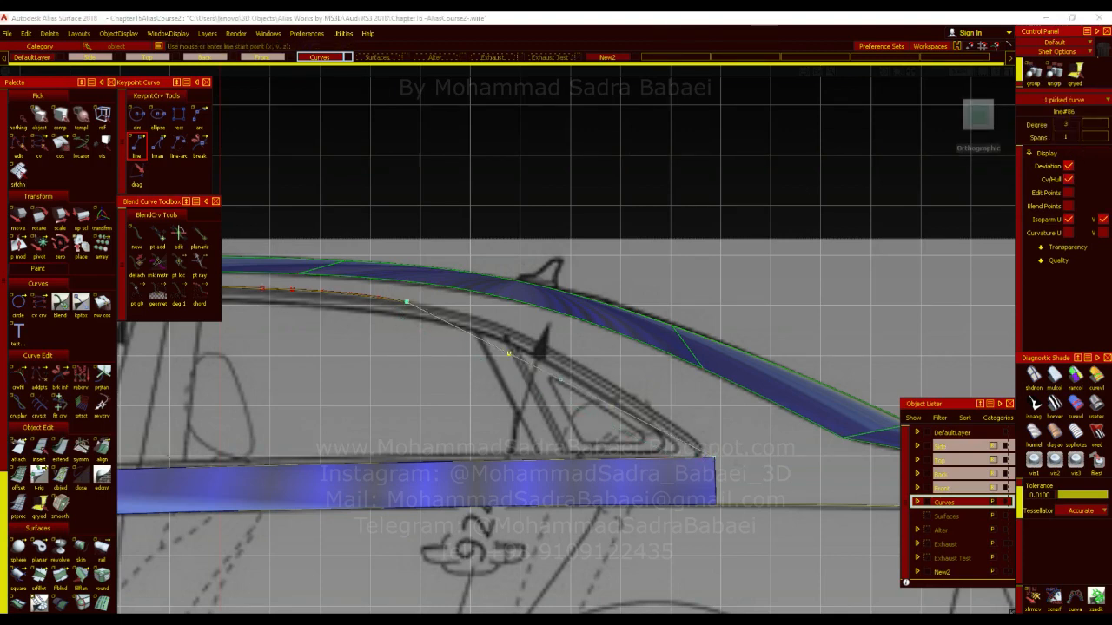
Align the new rear line to the upper window curve with G2 continuity and reduce its curvature scale to about 42.93.
click(106, 445)
click(470, 334)
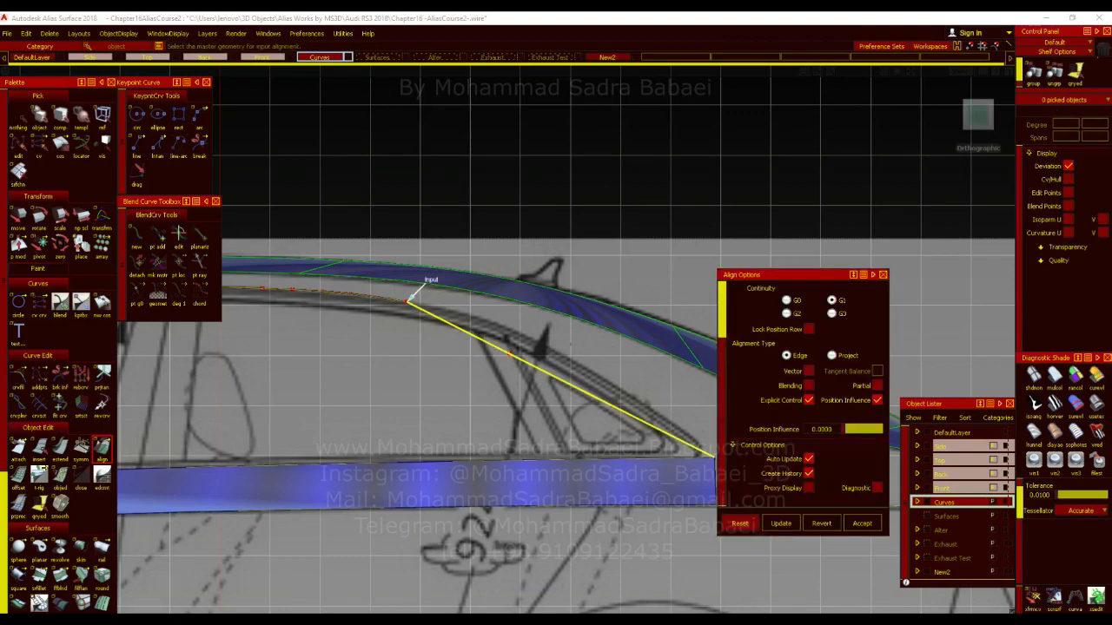
click(787, 314)
click(540, 350)
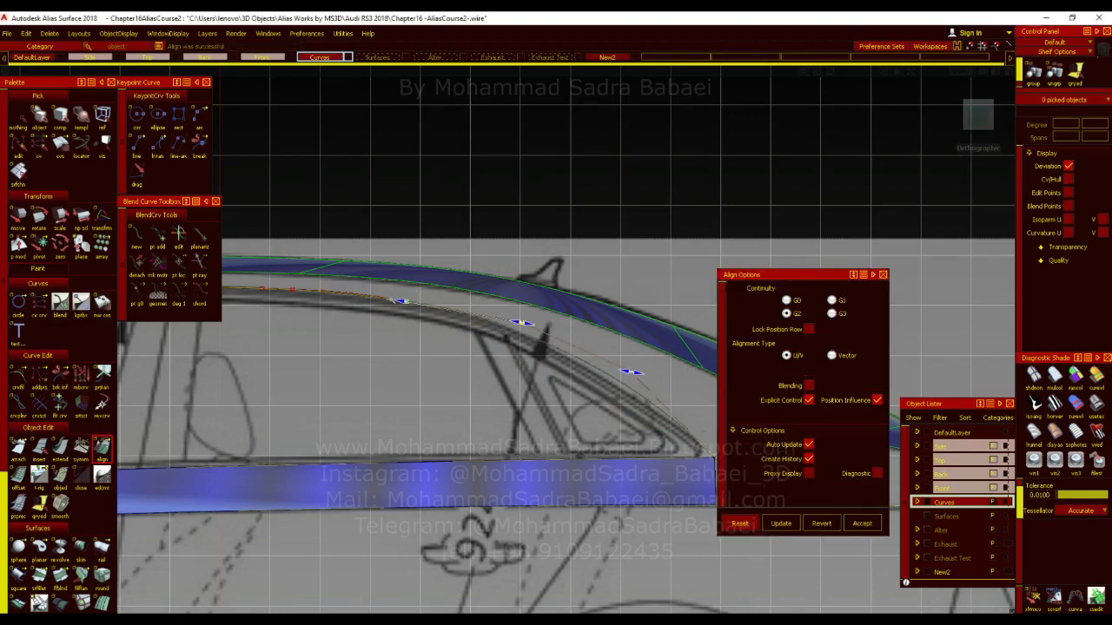
drag(632, 372, 615, 370)
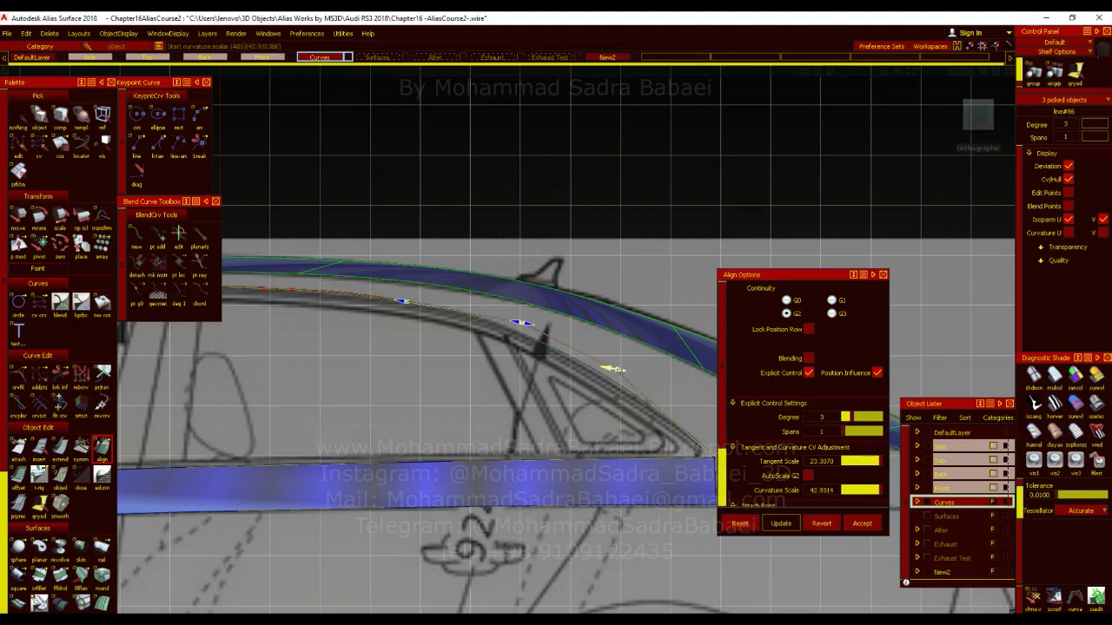
Refine the rear window curve against the top and side blueprints, bringing its curvature scale to about 38.15.
click(977, 113)
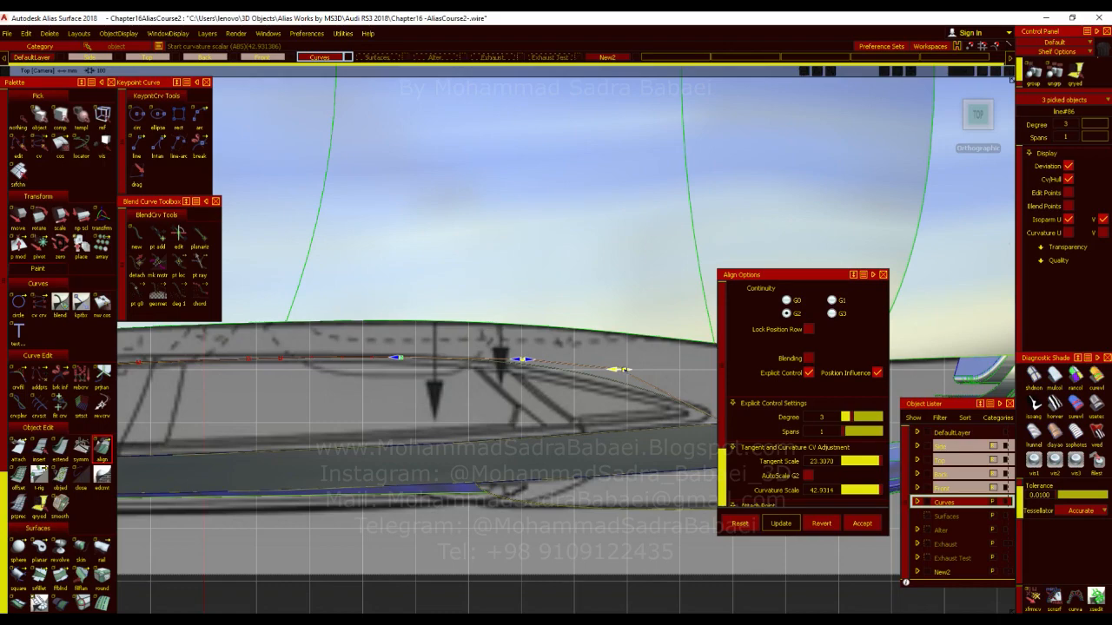
alt+shift+middle_drag(701, 433, 613, 407)
alt+shift+right_drag(613, 408, 660, 410)
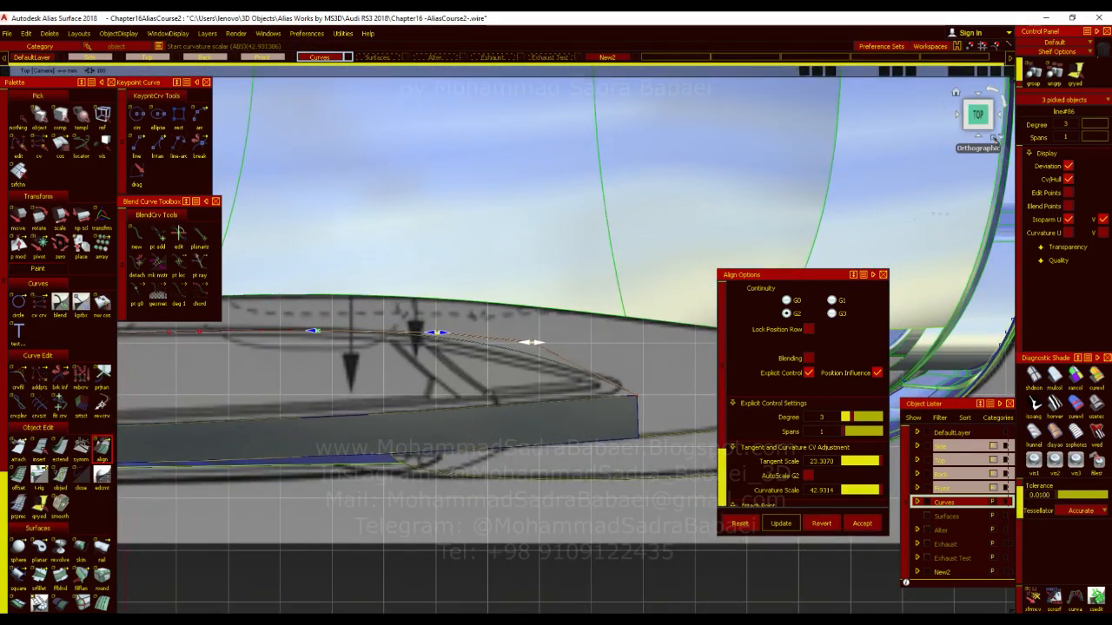
drag(526, 343, 525, 342)
drag(436, 332, 428, 333)
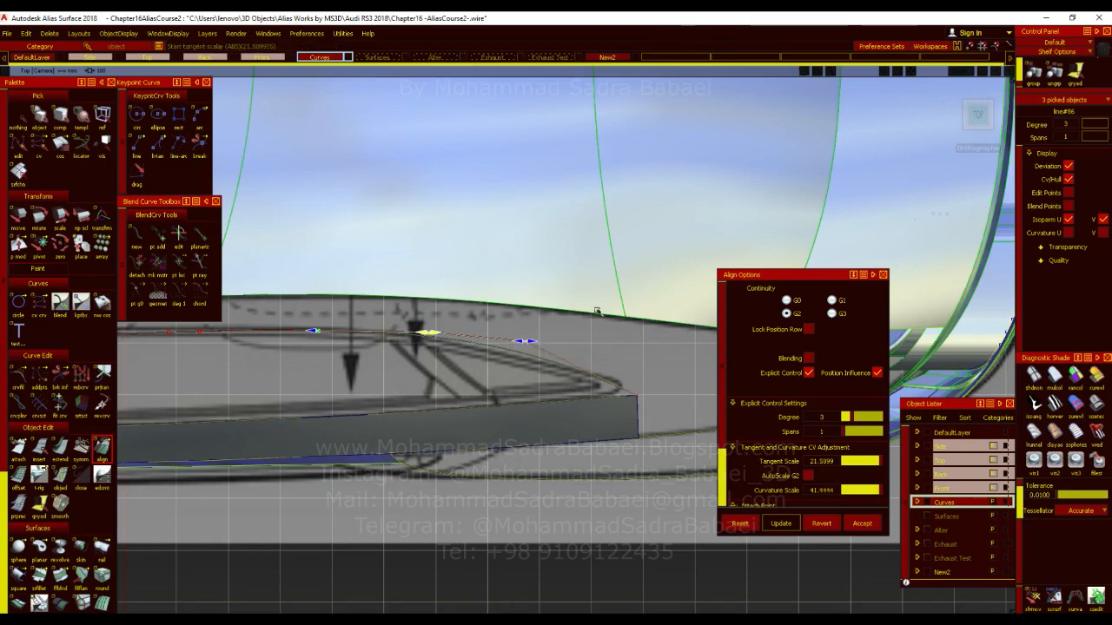
drag(979, 115, 961, 158)
click(978, 124)
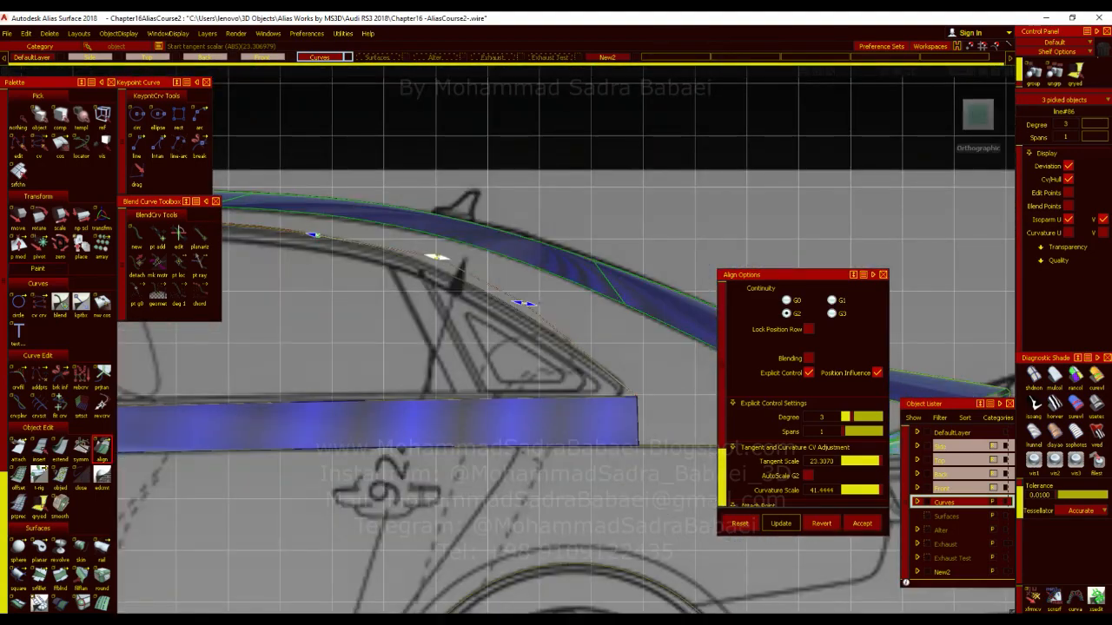
drag(524, 303, 508, 301)
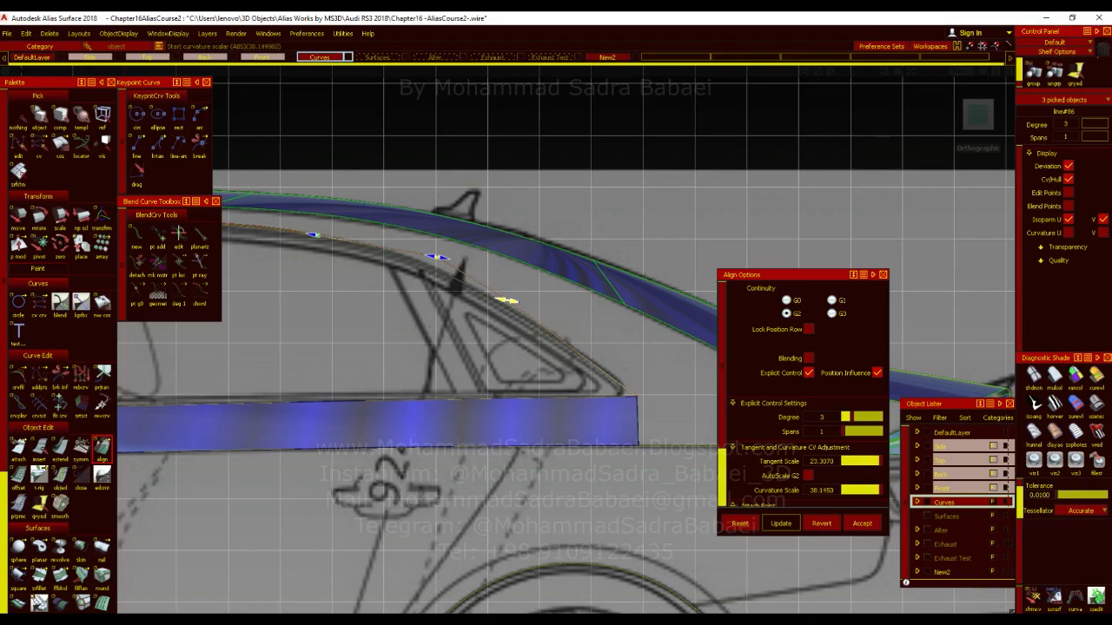
Adjust the rear curve's tangent scale to about 23.98 and curvature scale to about 37.29, and accept the alignment.
click(977, 114)
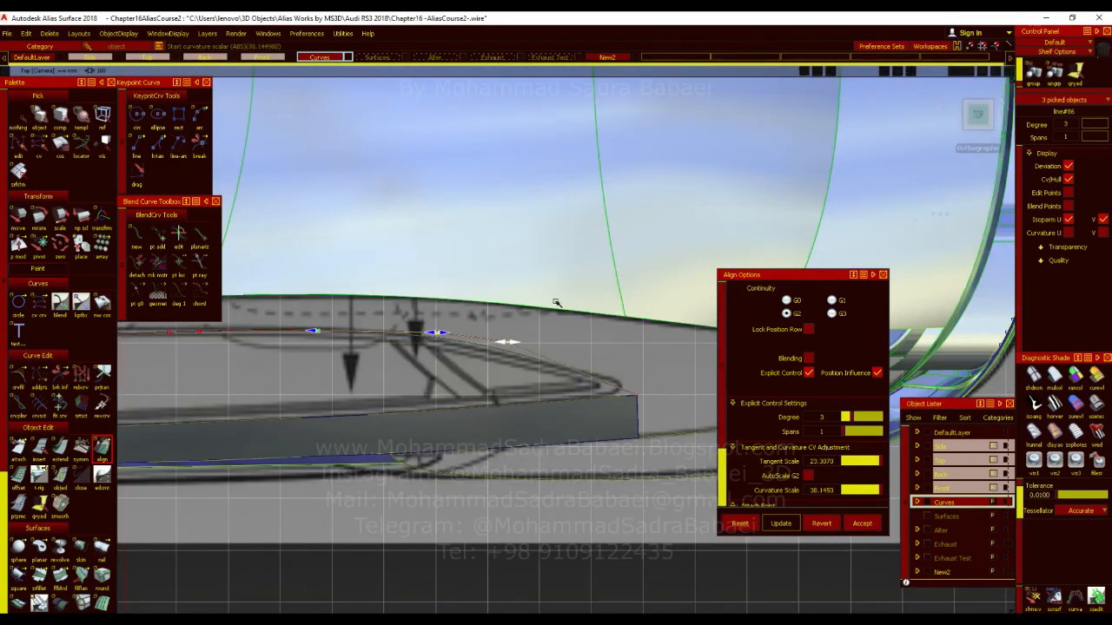
drag(436, 333, 441, 333)
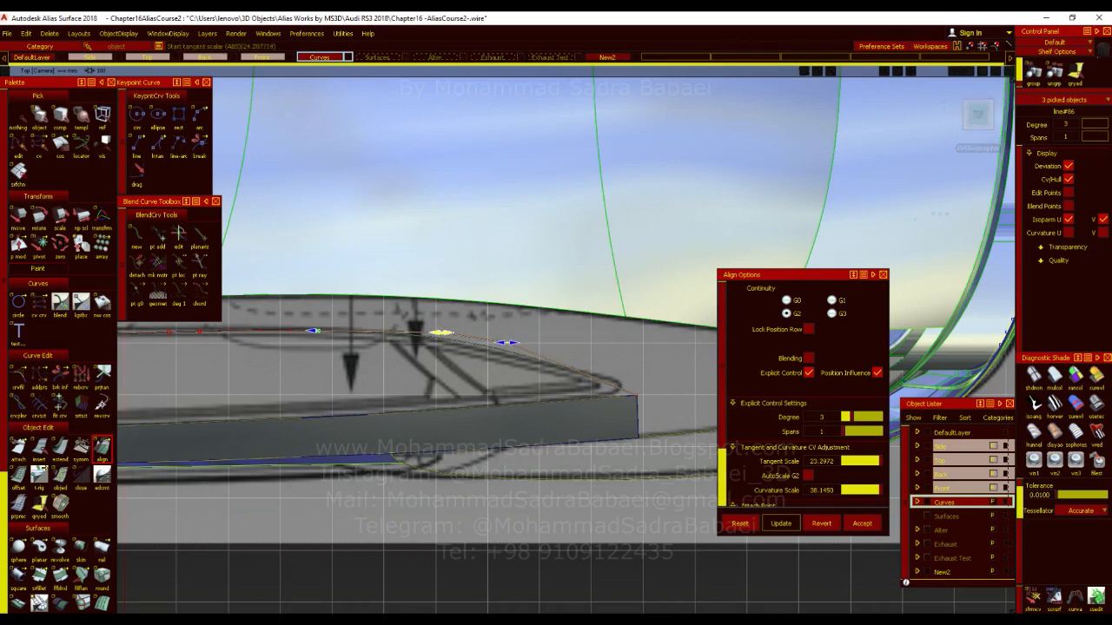
drag(441, 333, 441, 333)
drag(506, 342, 500, 342)
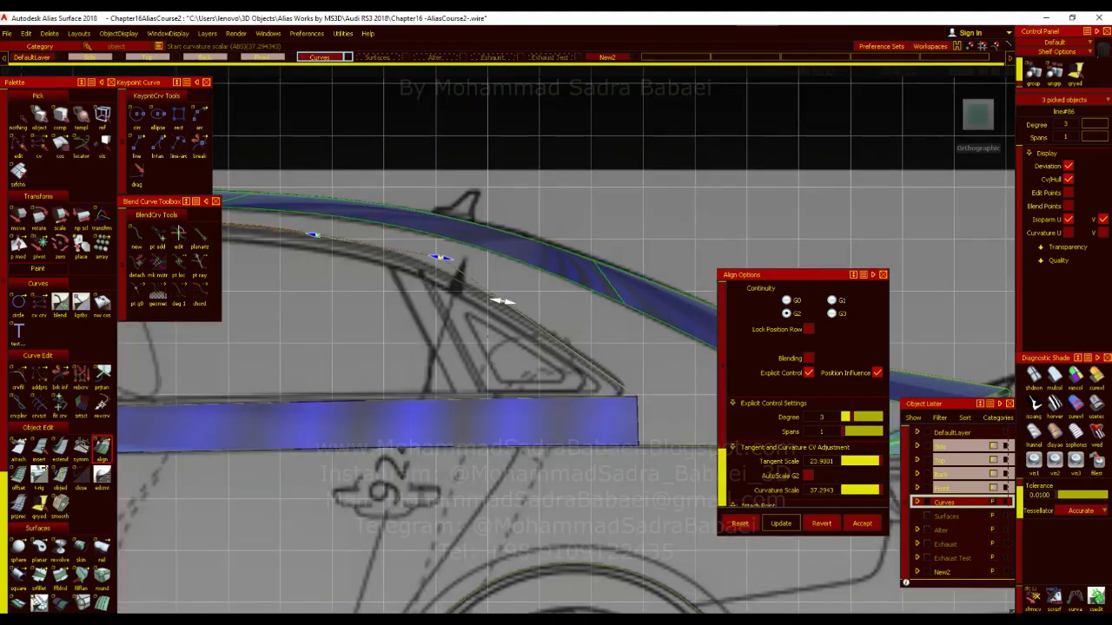
alt+shift+right_drag(487, 337, 397, 417)
alt+shift+middle_drag(397, 417, 719, 451)
click(862, 523)
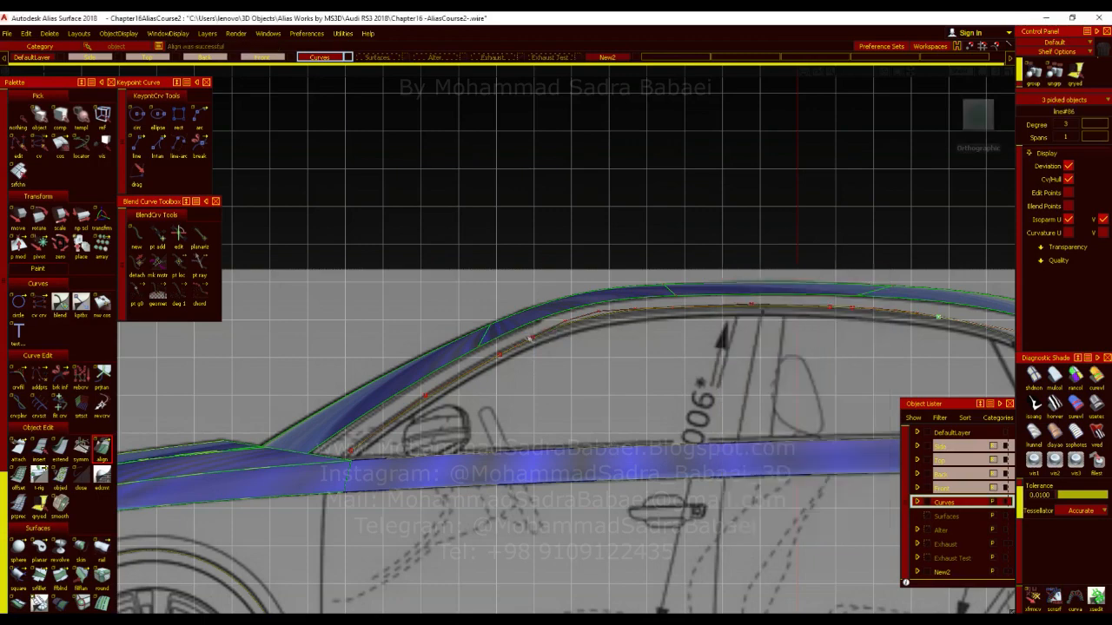
Delete the front curve segment that runs down the windshield pillar to the beltline.
alt+shift+right_drag(378, 429, 435, 386)
ctrl+shift+drag(435, 386, 432, 417)
click(401, 412)
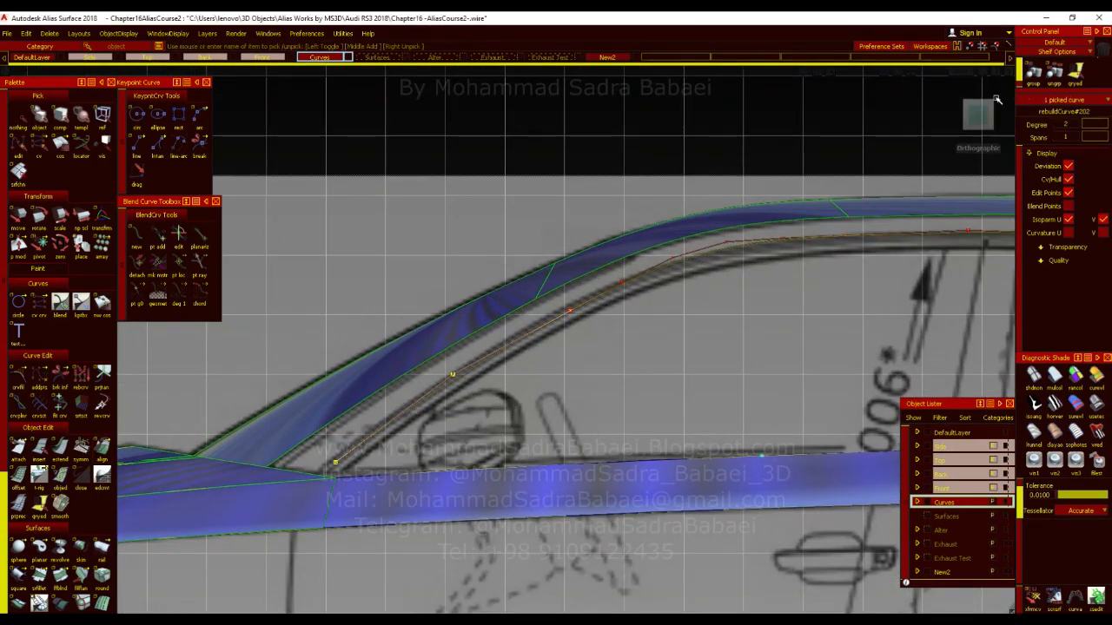
click(978, 92)
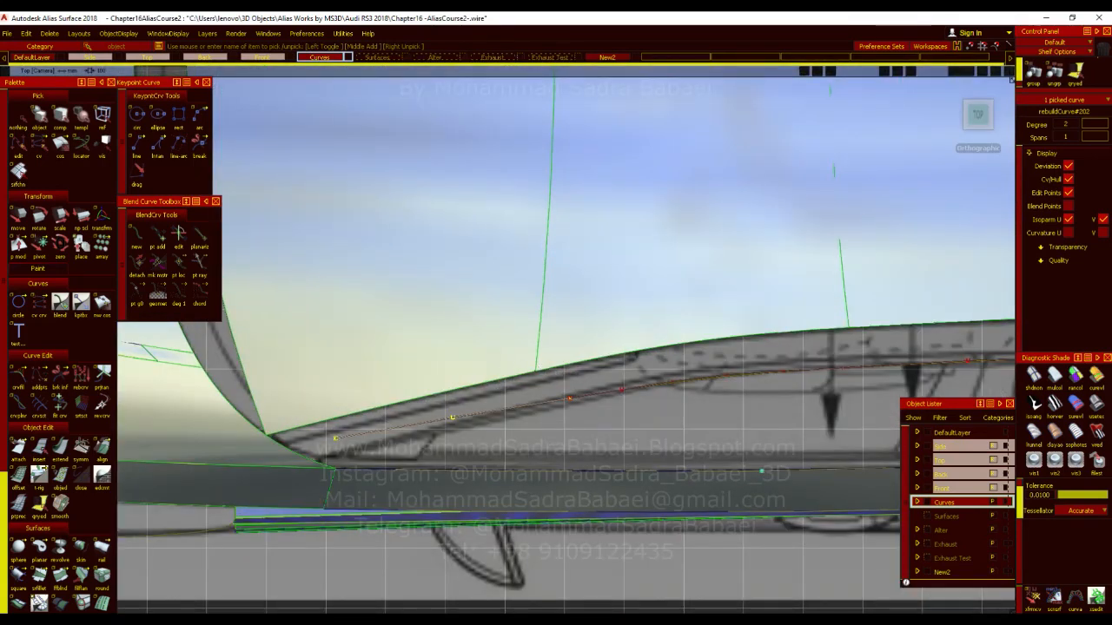
key(Delete)
key(Return)
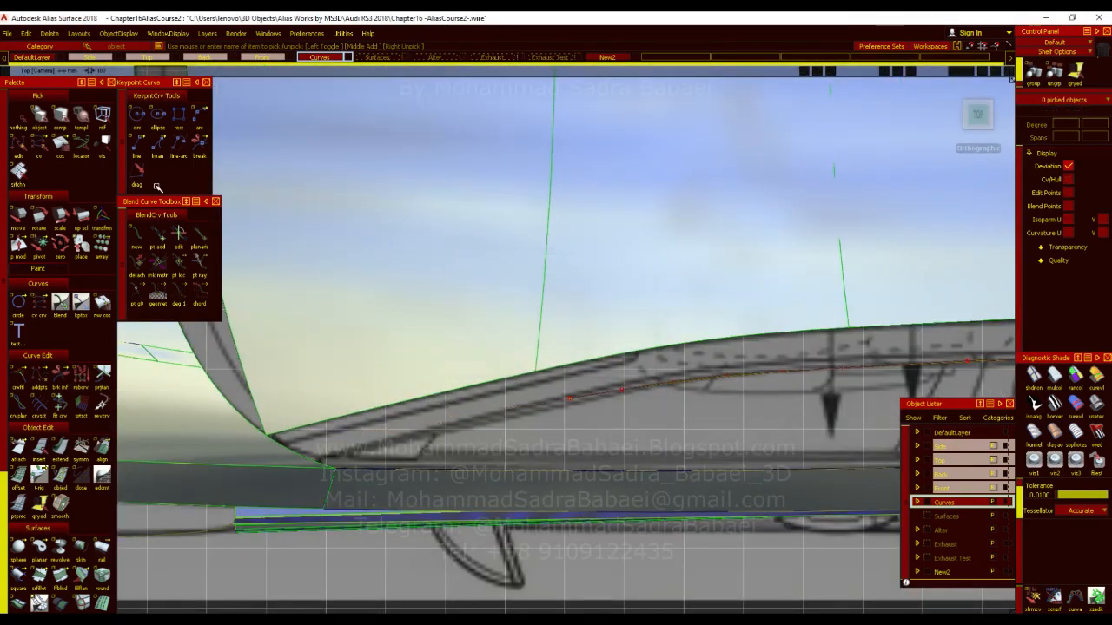
Draw a line from the front end of the window curve to the beltline surface edge, checking the window corner in the Photos reference images.
click(137, 147)
click(569, 398)
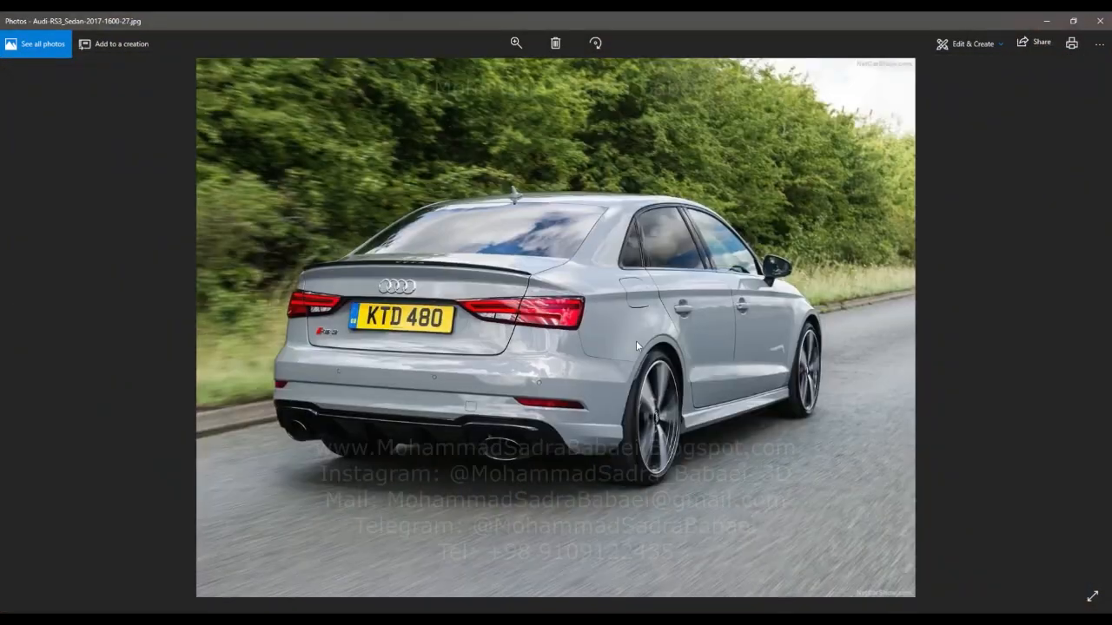
key(Right)
ctrl+scroll(538, 315, up, 3)
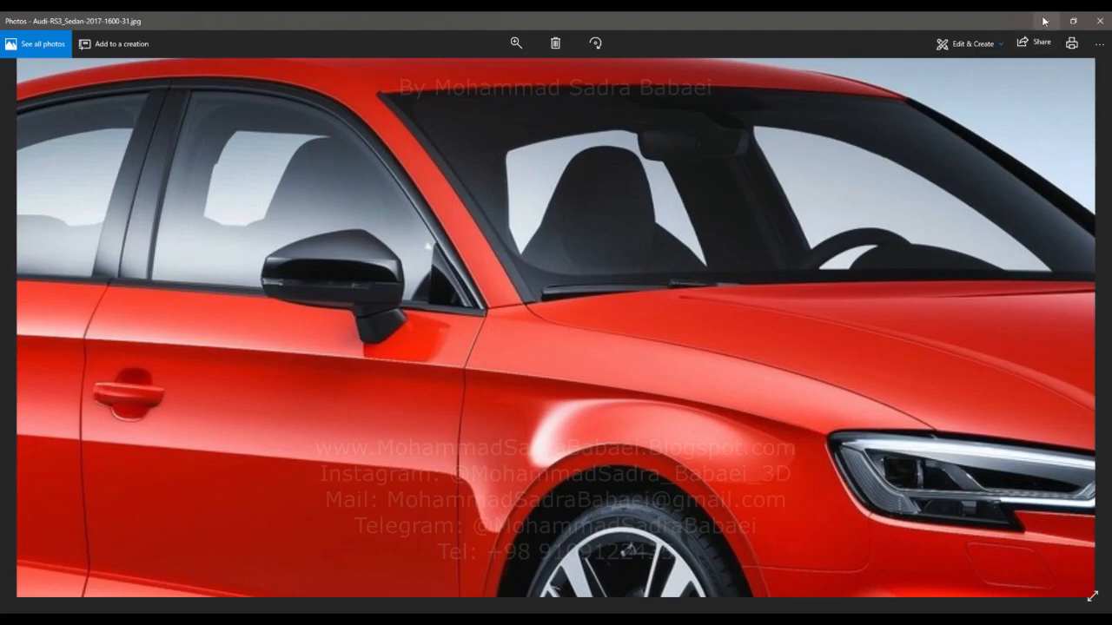
click(1045, 24)
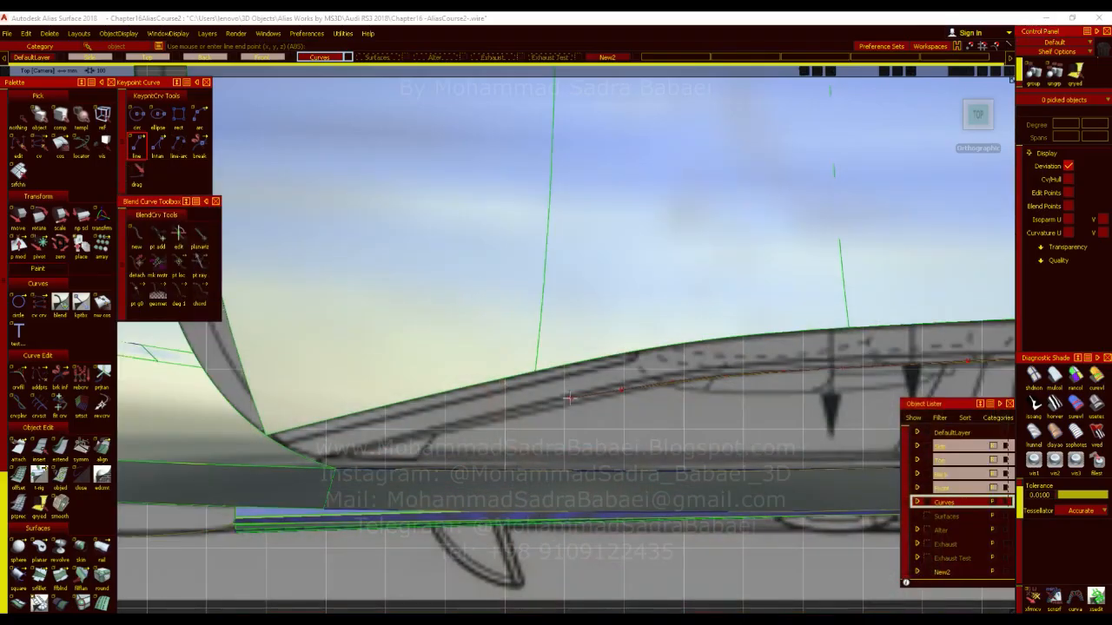
click(343, 470)
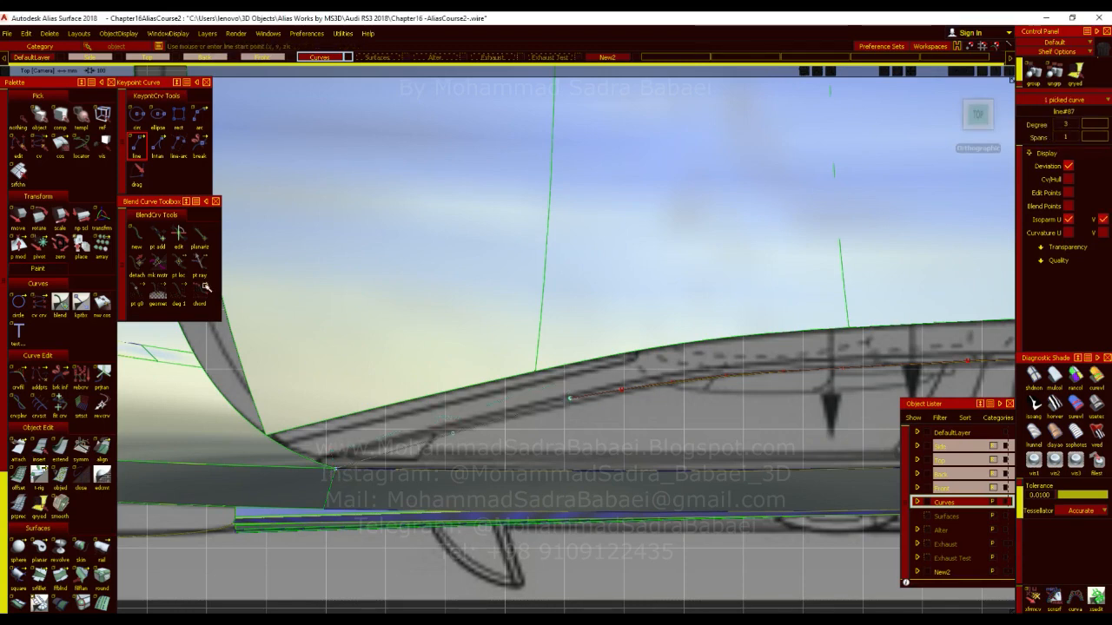
Align the new front line to the front end of the window curve with G2 continuity and accept it.
double_click(104, 447)
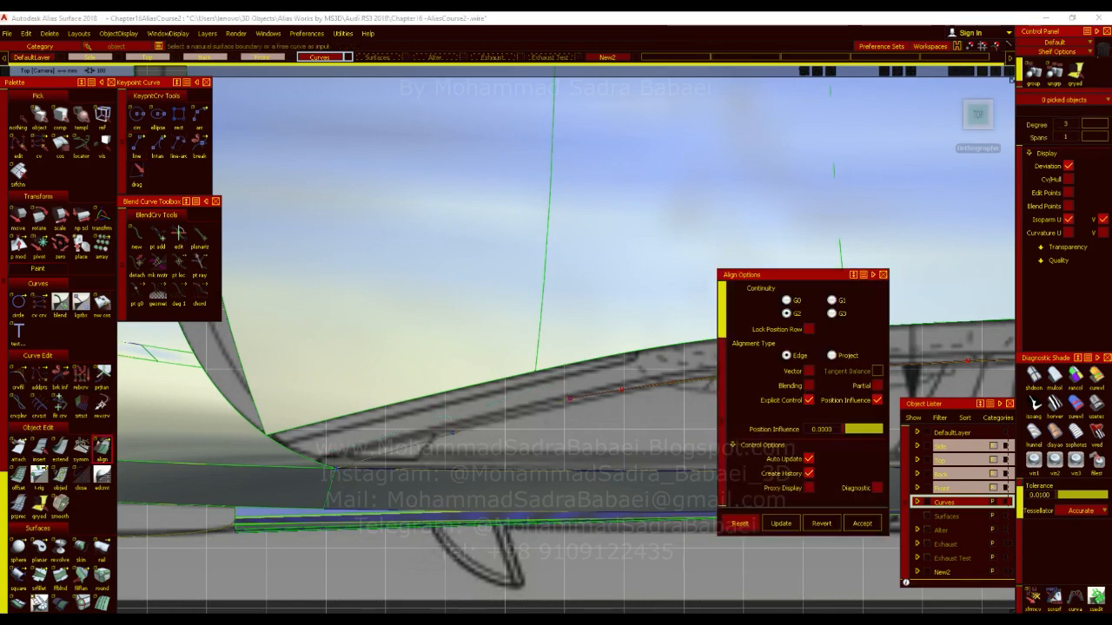
click(552, 404)
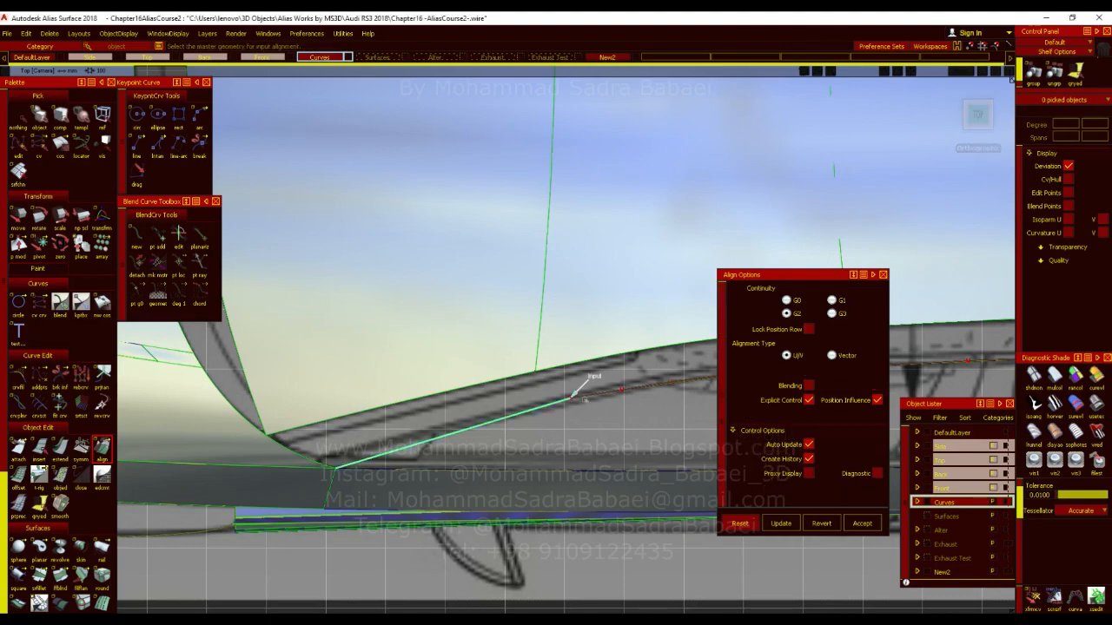
click(599, 395)
click(980, 122)
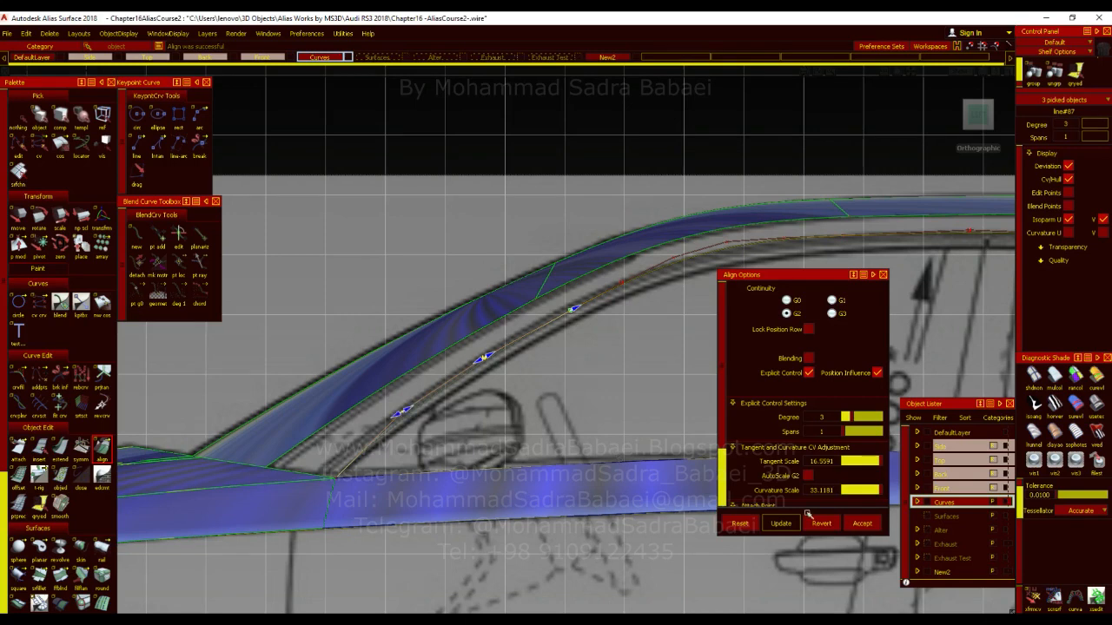
click(861, 523)
Delete the front segment that runs down the windshield pillar.
ctrl+shift+drag(419, 441, 402, 426)
click(402, 426)
key(Delete)
key(Return)
Draw a line from the front corner of the beltline surface to the front end of the window curve.
click(136, 145)
click(323, 477)
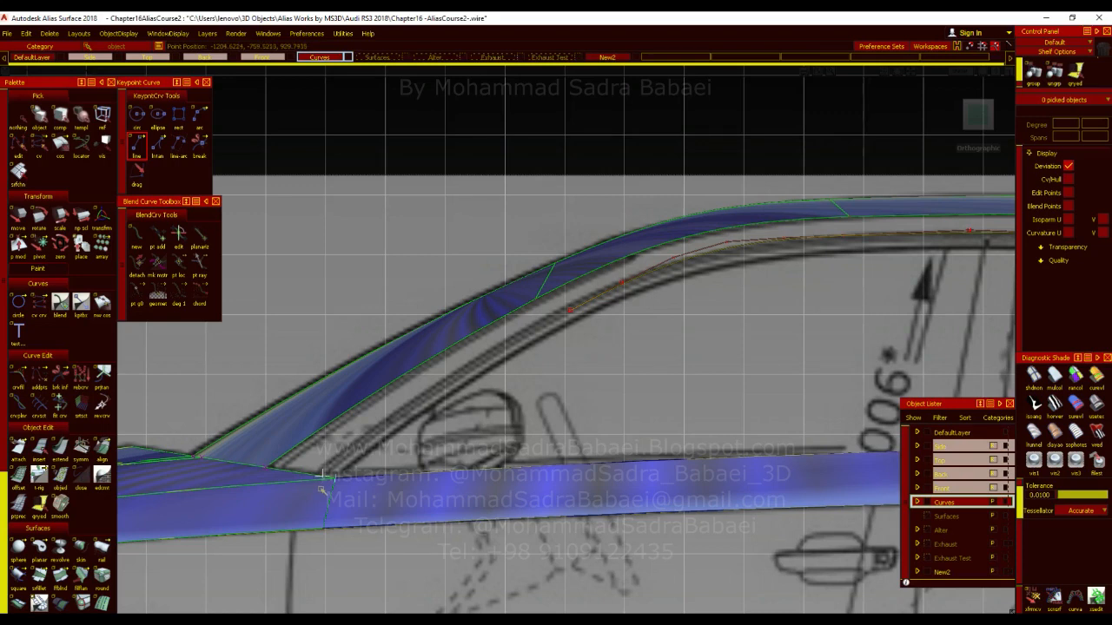
drag(322, 488, 339, 476)
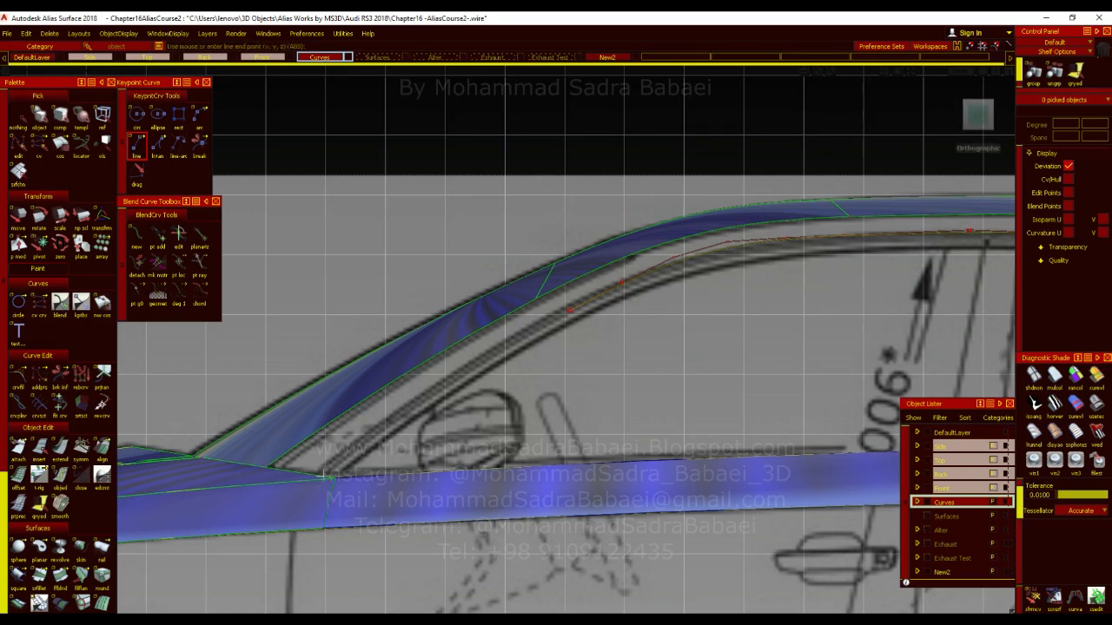
click(573, 309)
Align the redrawn front line to the window curve with G2 continuity and explicit control at degree 3.
double_click(105, 449)
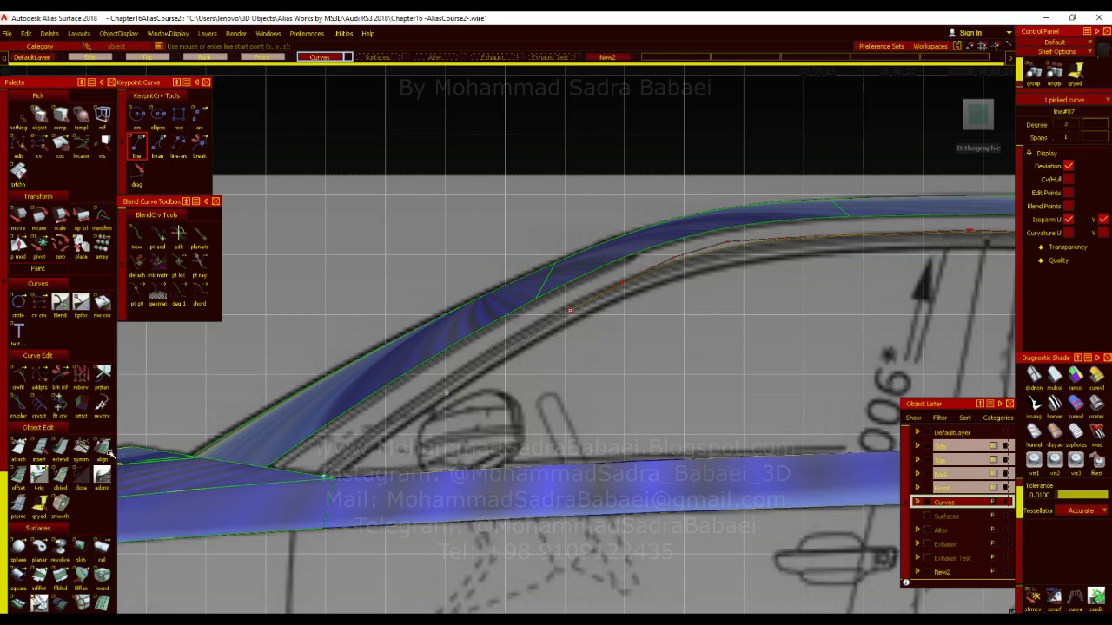
click(565, 315)
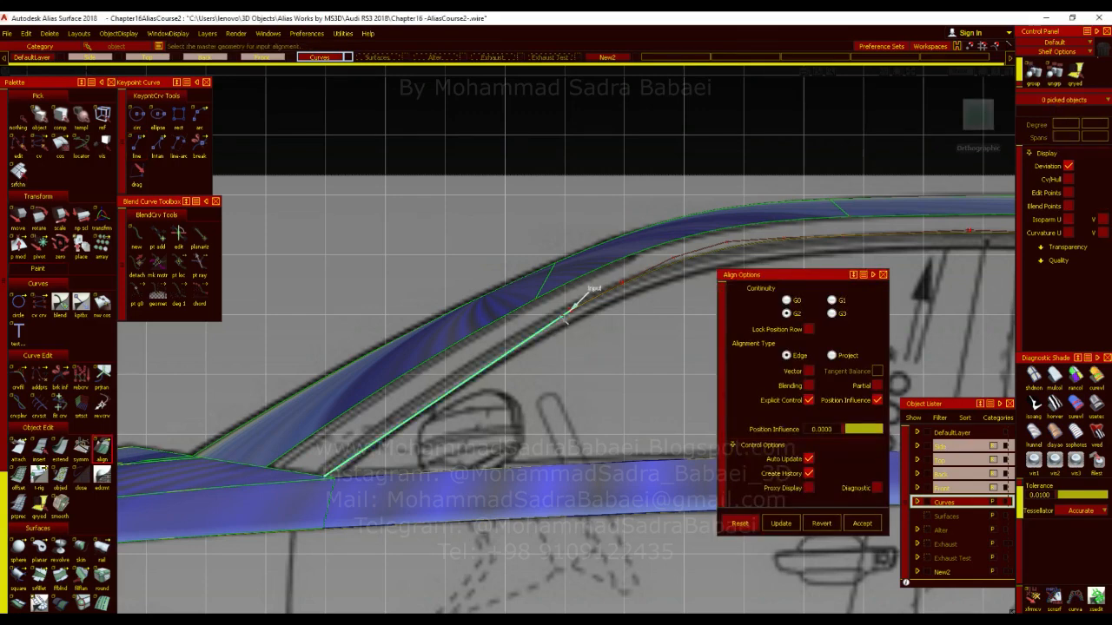
click(590, 299)
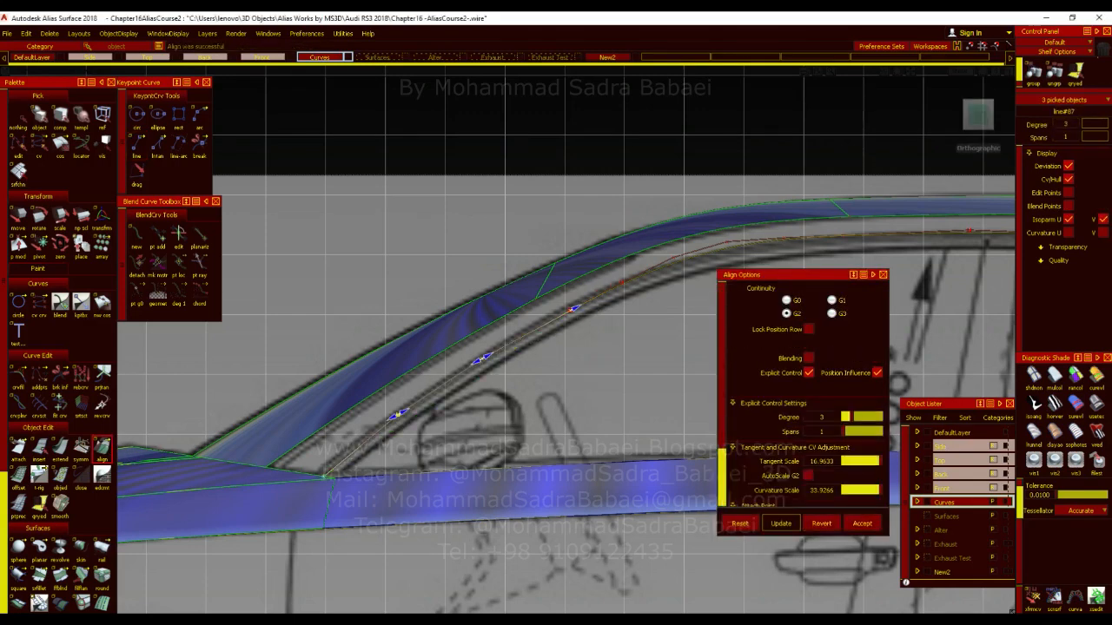
Match the front curve to the top blueprint with a tangent scale of about 15.5 and curvature scale of about 27.62, and accept.
mouse_move(978, 97)
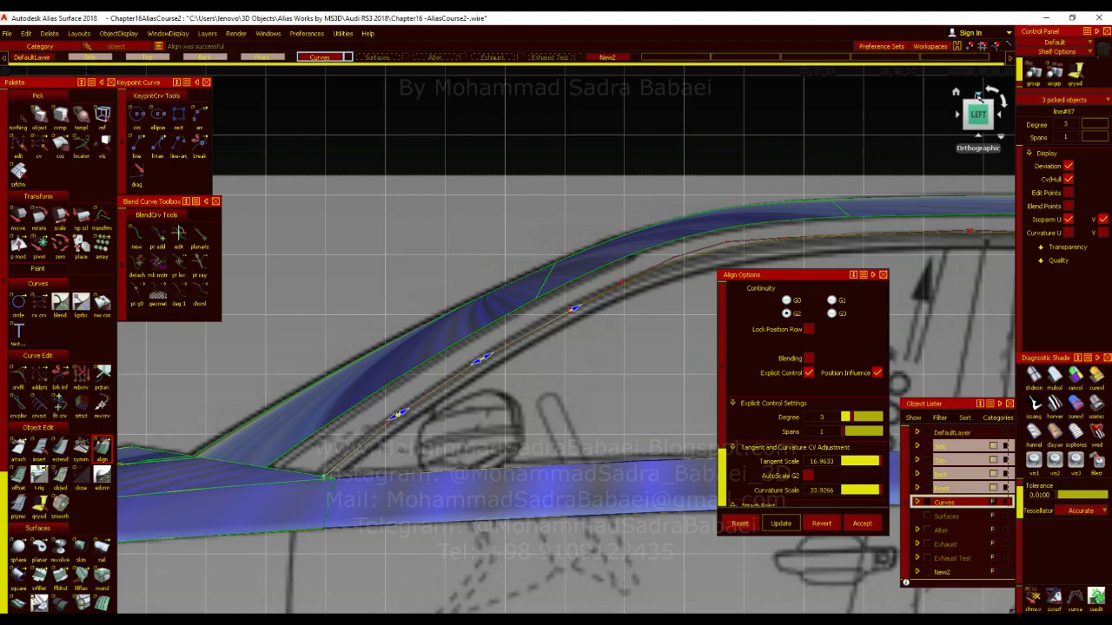
click(977, 95)
drag(399, 429, 408, 430)
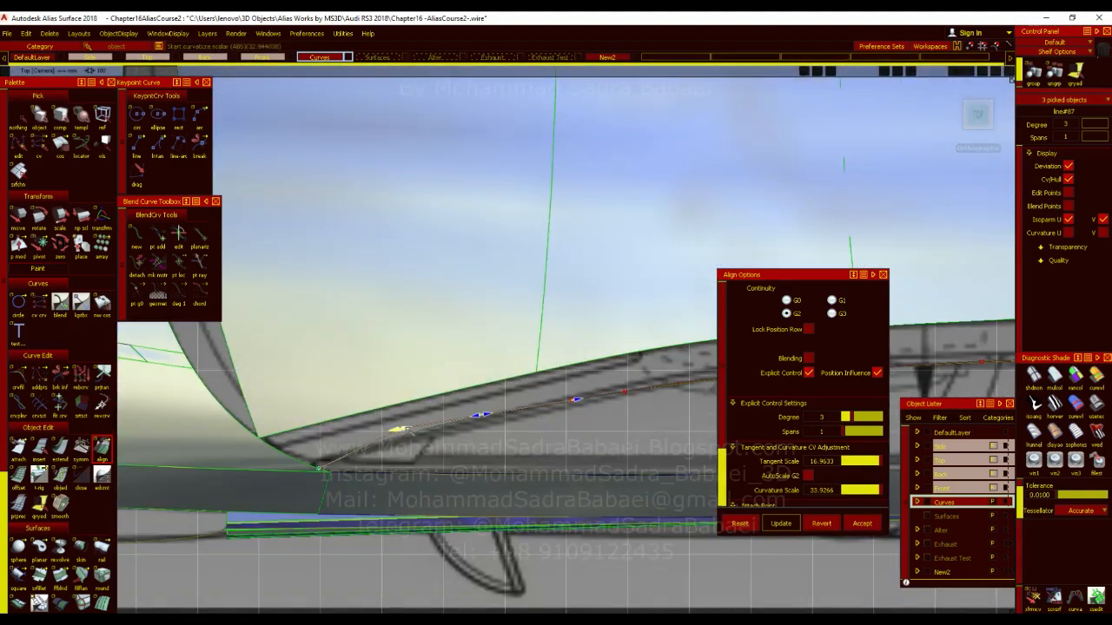
drag(422, 431, 489, 413)
drag(419, 425, 435, 426)
click(861, 523)
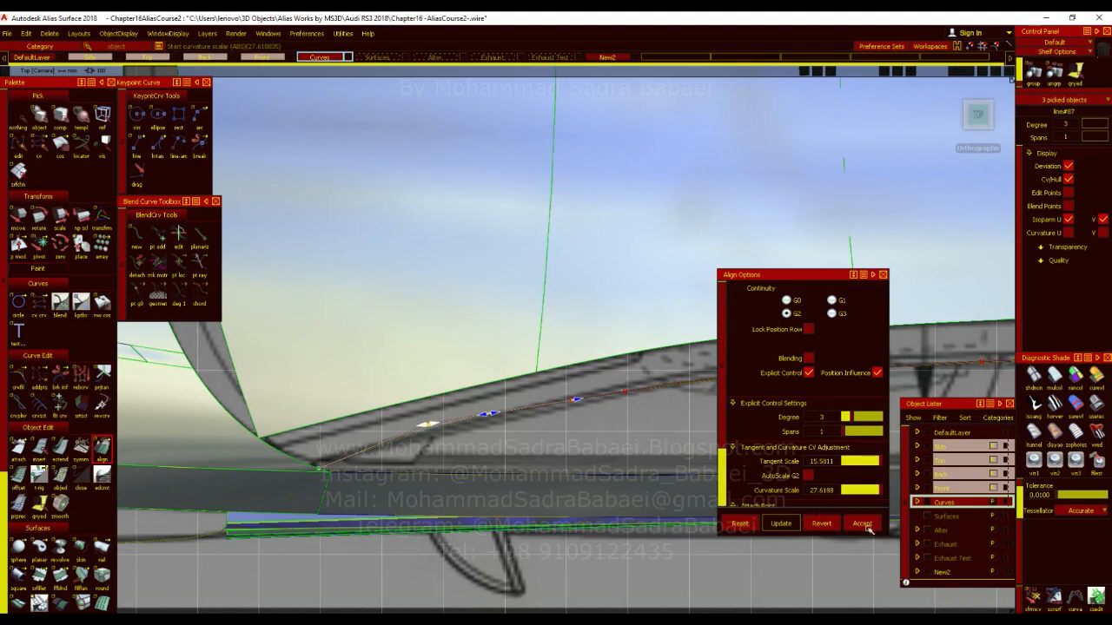
click(822, 523)
Review the aligned front window curve and its CVs from several angles and in the top view.
alt+shift+right_drag(643, 391, 553, 391)
ctrl+shift+drag(553, 390, 554, 370)
alt+shift+middle_drag(617, 405, 295, 466)
click(592, 465)
click(1069, 180)
ctrl+shift+drag(548, 323, 547, 298)
alt+shift+right_drag(561, 358, 493, 365)
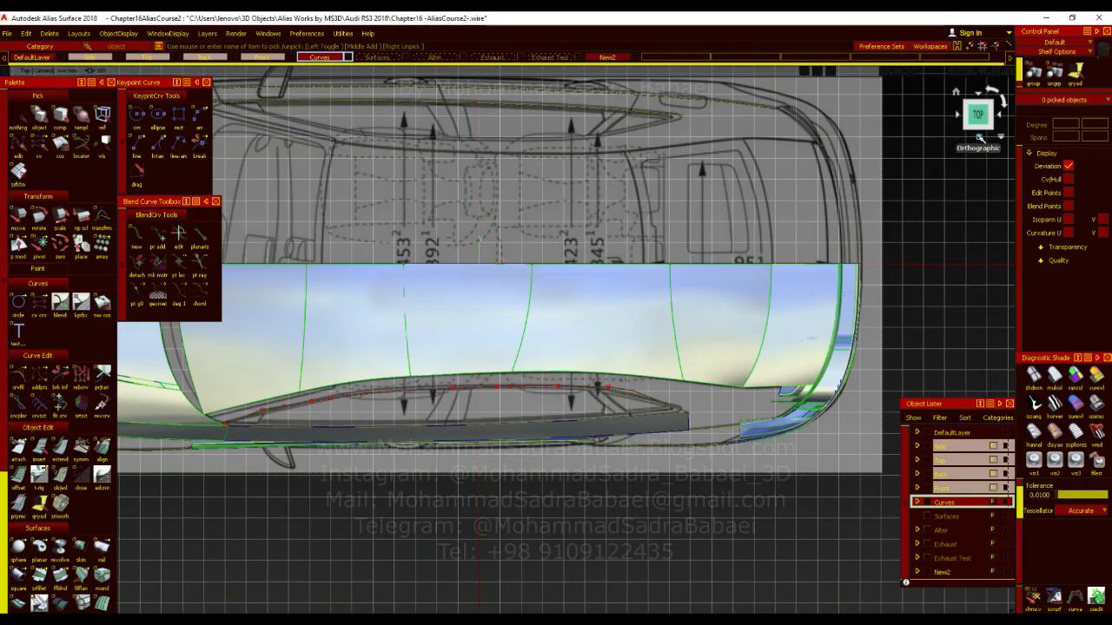
Select the five window outline curves in the side view and show their U curvature combs at a comb scale of 10.
click(978, 140)
ctrl+shift+drag(556, 318, 552, 283)
ctrl+shift+drag(567, 355, 585, 355)
click(622, 364)
click(521, 346)
click(466, 349)
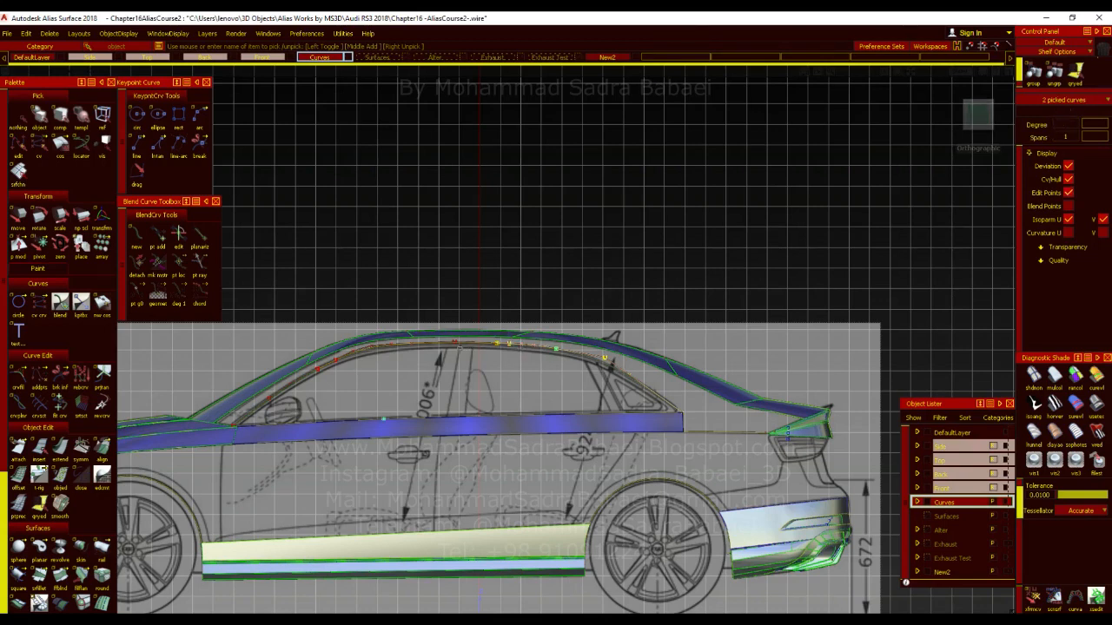
click(380, 349)
click(296, 385)
click(1069, 233)
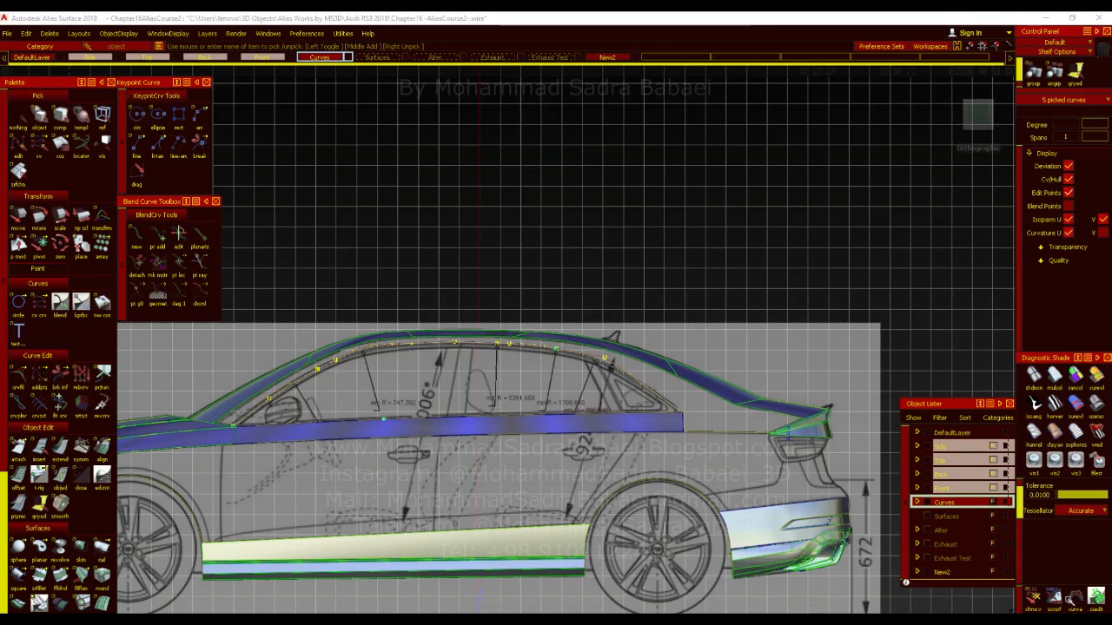
click(1069, 599)
drag(1058, 297, 1109, 299)
Examine the curvature comb transitions between the upper and rear window curve segments in the side view.
alt+shift+right_drag(720, 304, 757, 347)
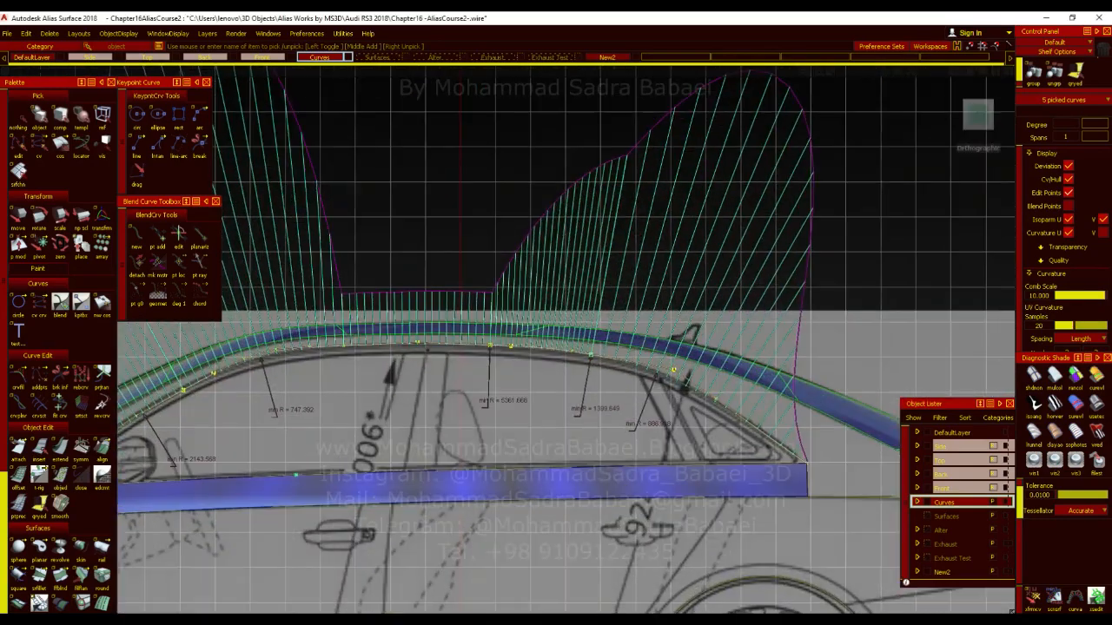
alt+shift+right_drag(588, 355, 624, 368)
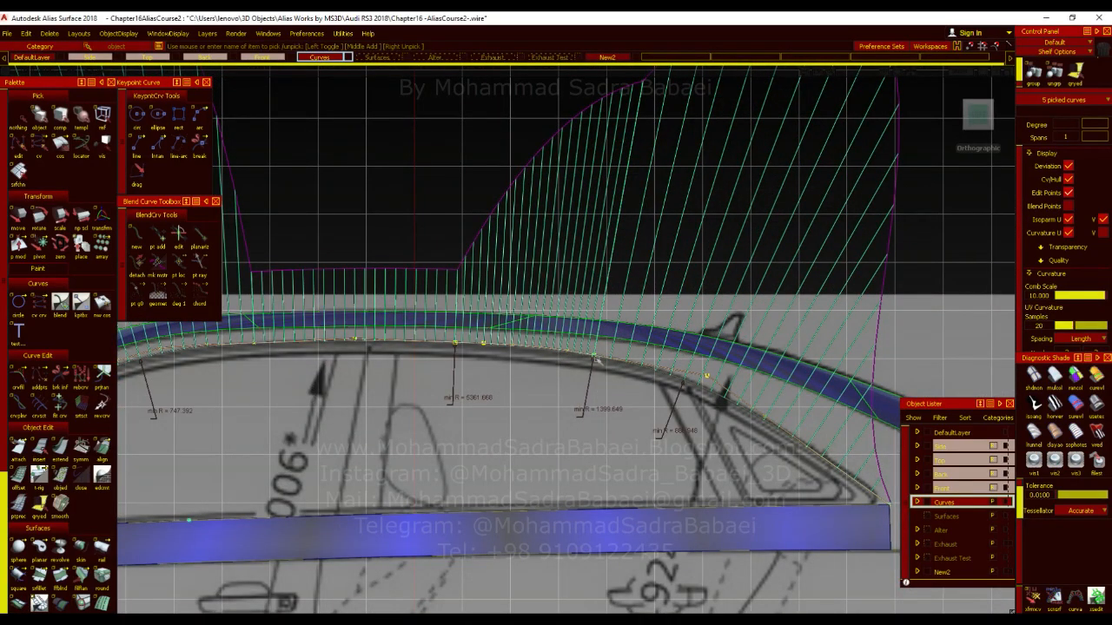
scroll(538, 323, down, 3)
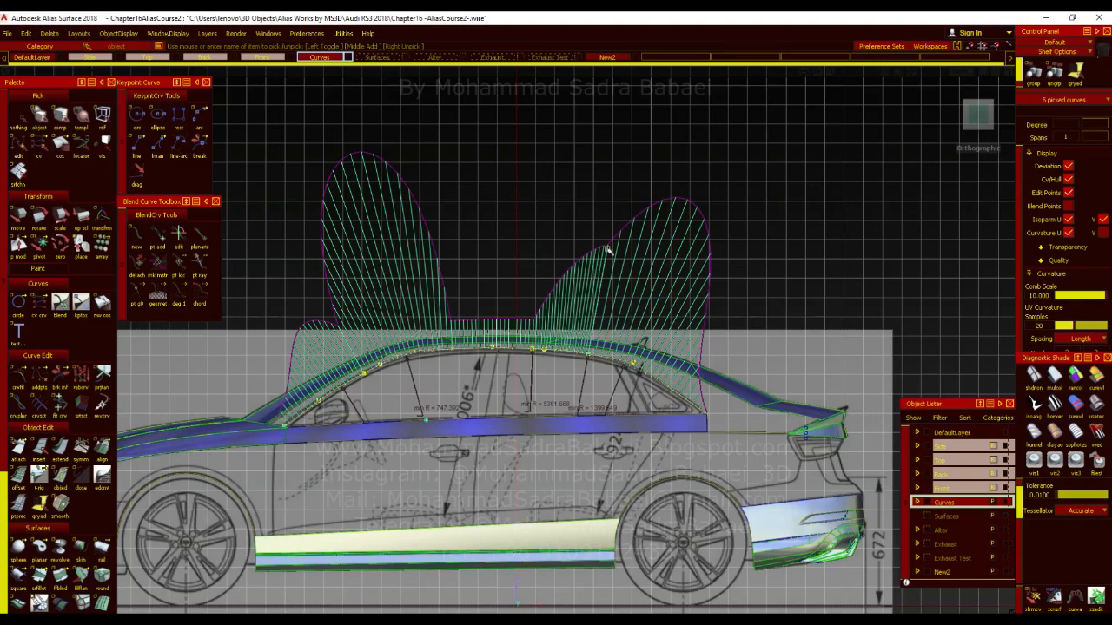
scroll(624, 251, up, 3)
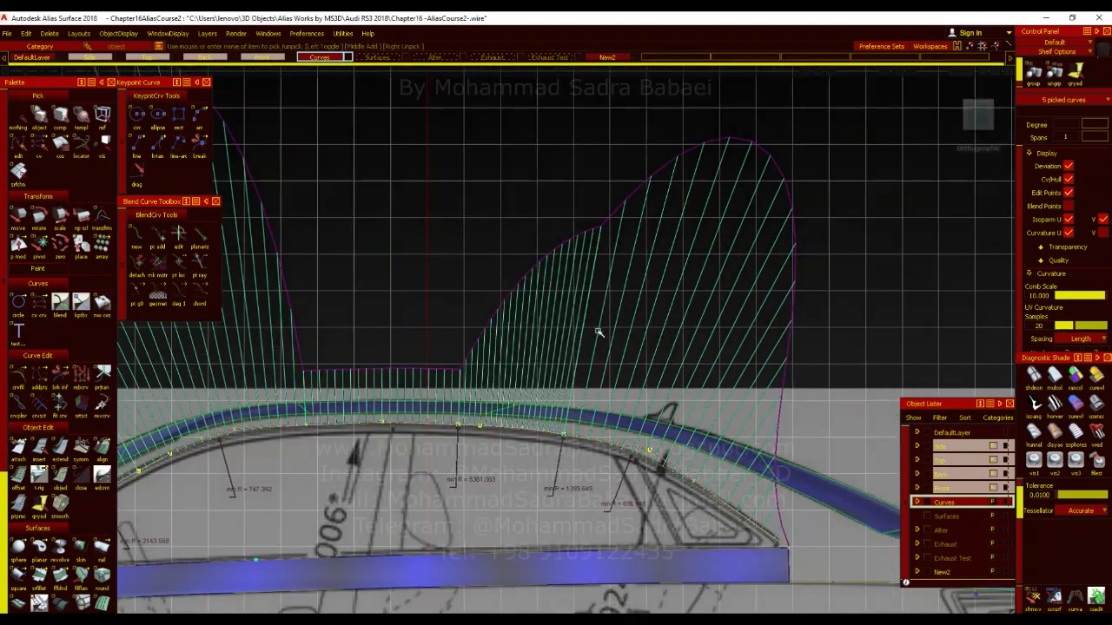
scroll(608, 230, up, 4)
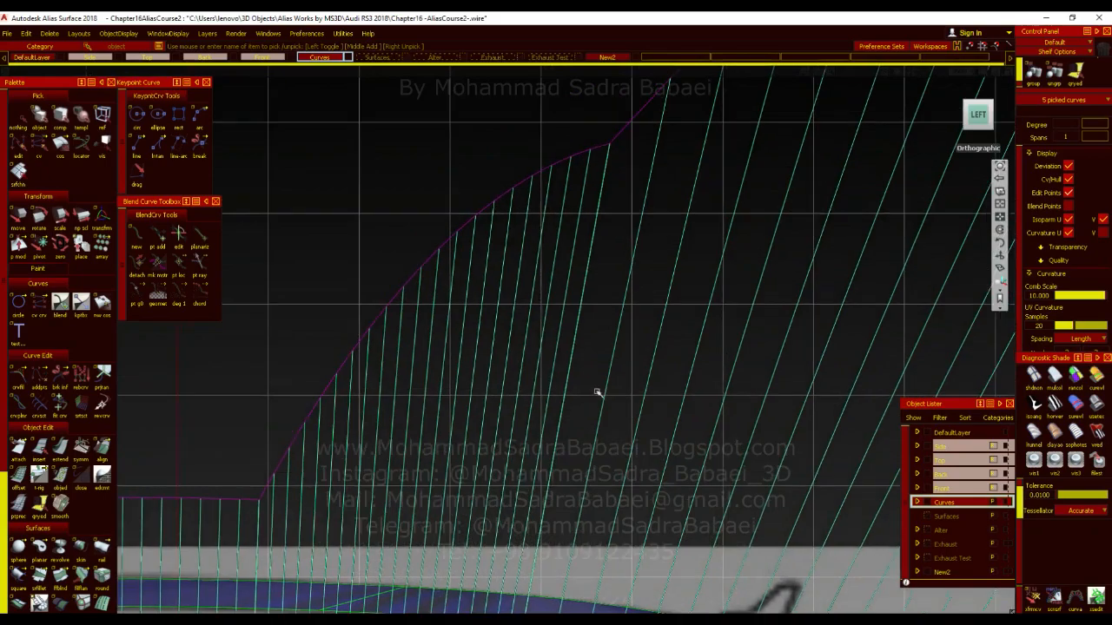
alt+shift+middle_drag(648, 259, 677, 66)
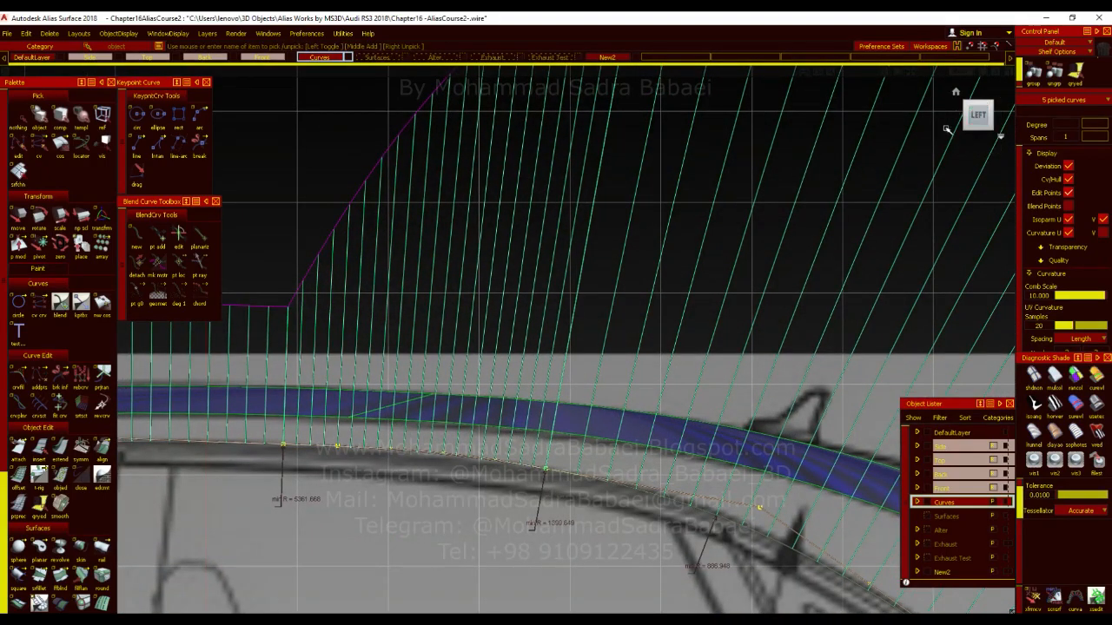
Compare the window outline's curvature combs in the top and side views, and hide the combs.
click(978, 97)
scroll(670, 337, down, 2)
scroll(696, 324, up, 2)
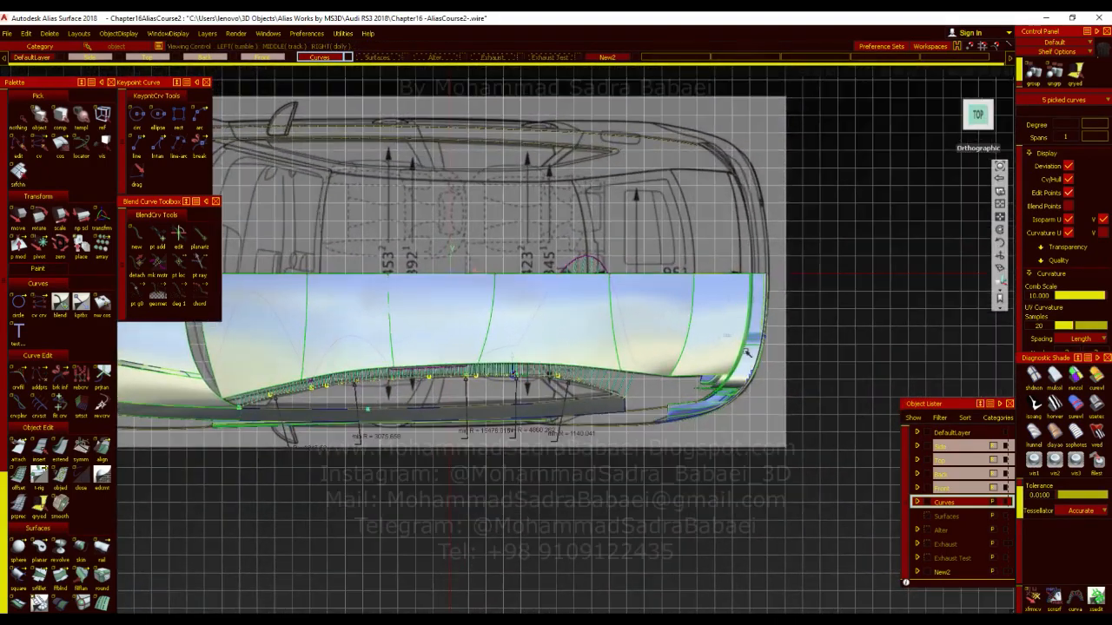
click(1069, 232)
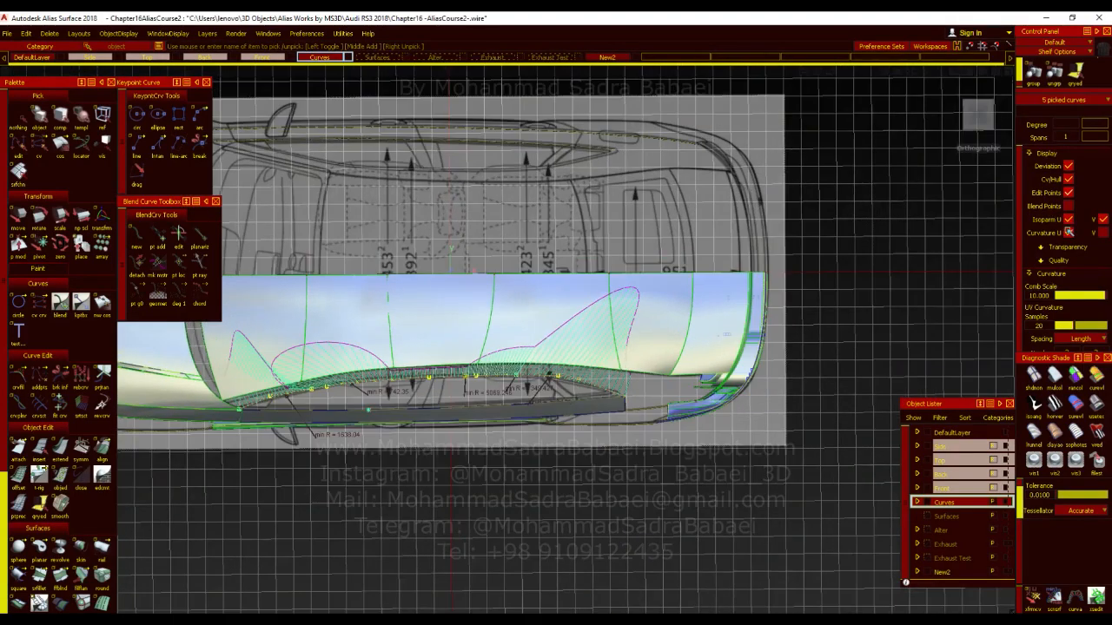
click(979, 141)
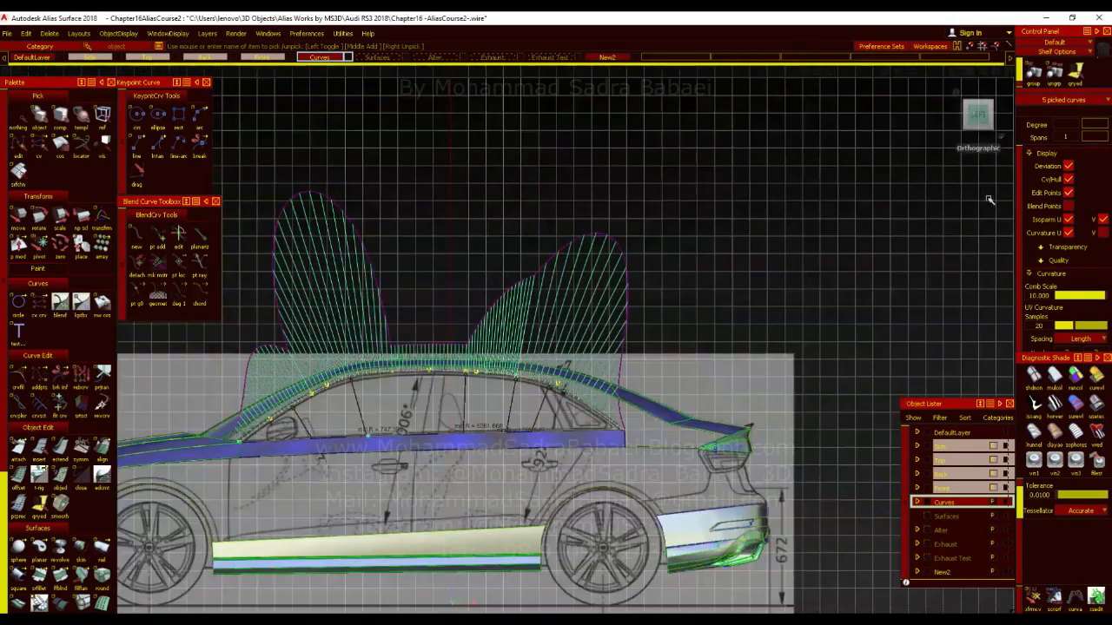
alt+shift+drag(577, 331, 591, 373)
click(1068, 233)
click(939, 182)
Select the window outline curves in the side view and hide their CVs and hulls.
click(979, 122)
alt+shift+right_drag(513, 375, 523, 422)
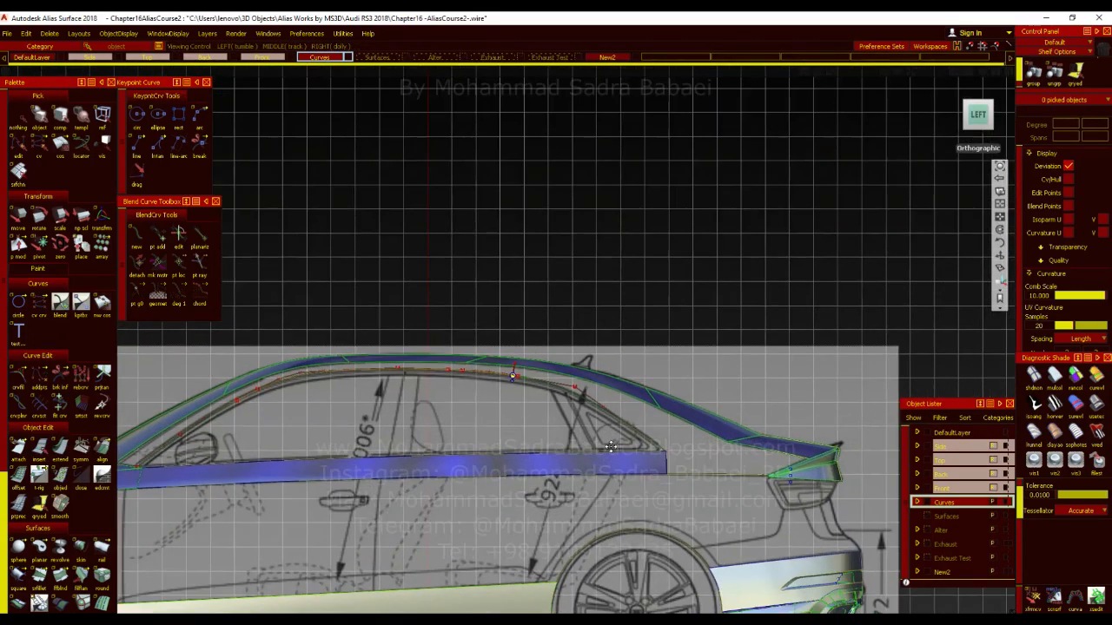
alt+shift+middle_drag(524, 421, 577, 415)
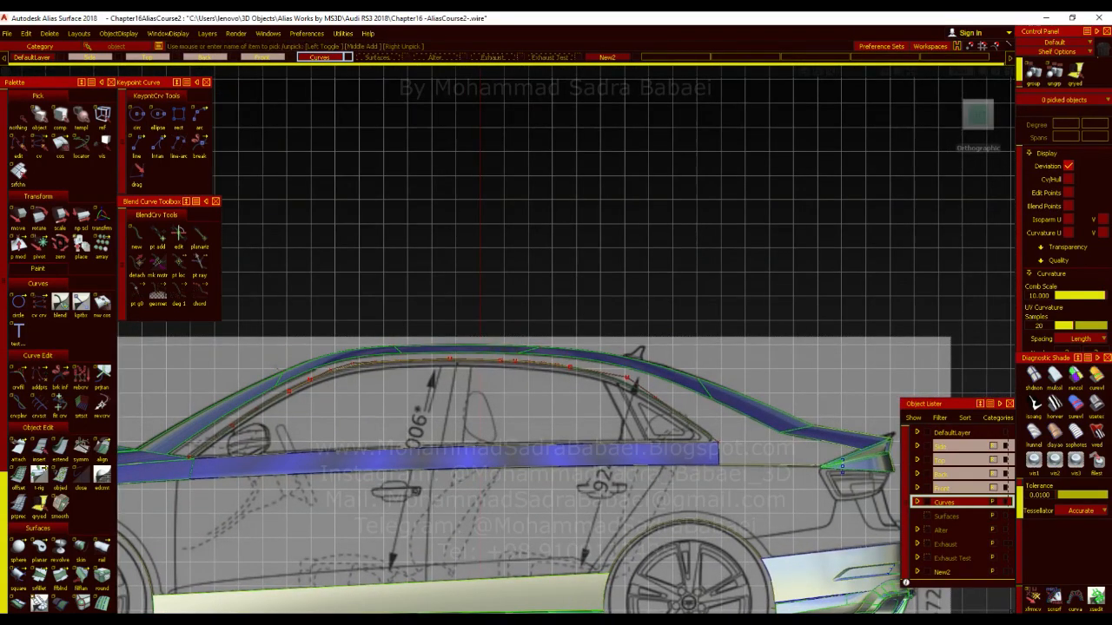
alt+shift+right_drag(567, 452, 577, 417)
click(599, 374)
click(634, 385)
click(643, 380)
click(397, 361)
alt+shift+middle_drag(272, 377, 487, 405)
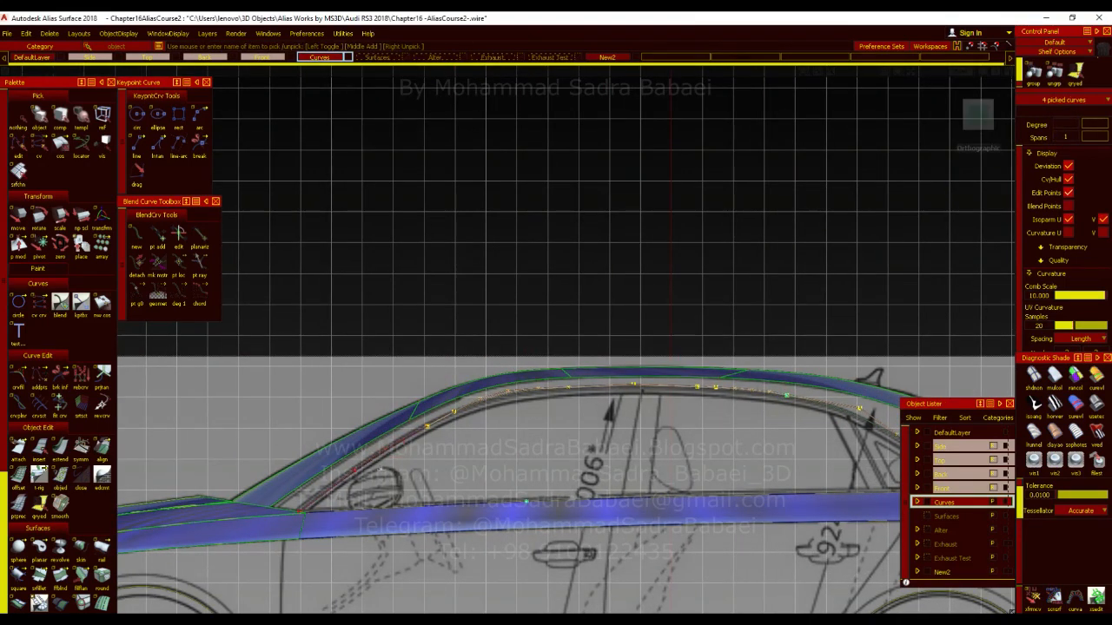
click(1069, 180)
Reopen the rear window curve's alignment and adjust it against the top blueprint, bringing its tangent scale to about 18.58.
ctrl+shift+drag(446, 438, 914, 211)
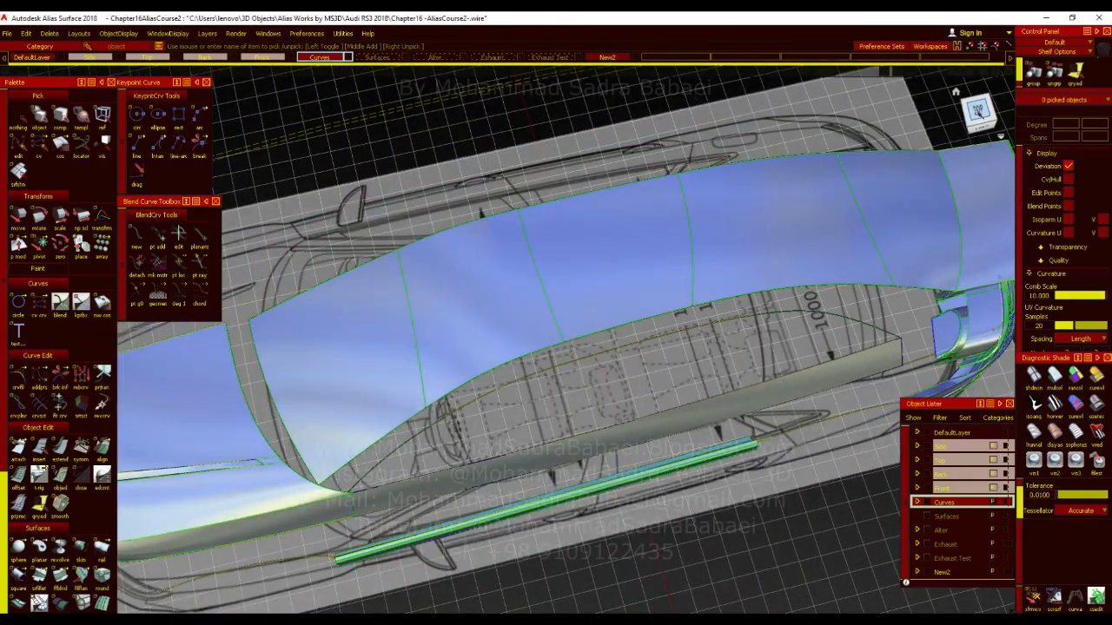
click(979, 113)
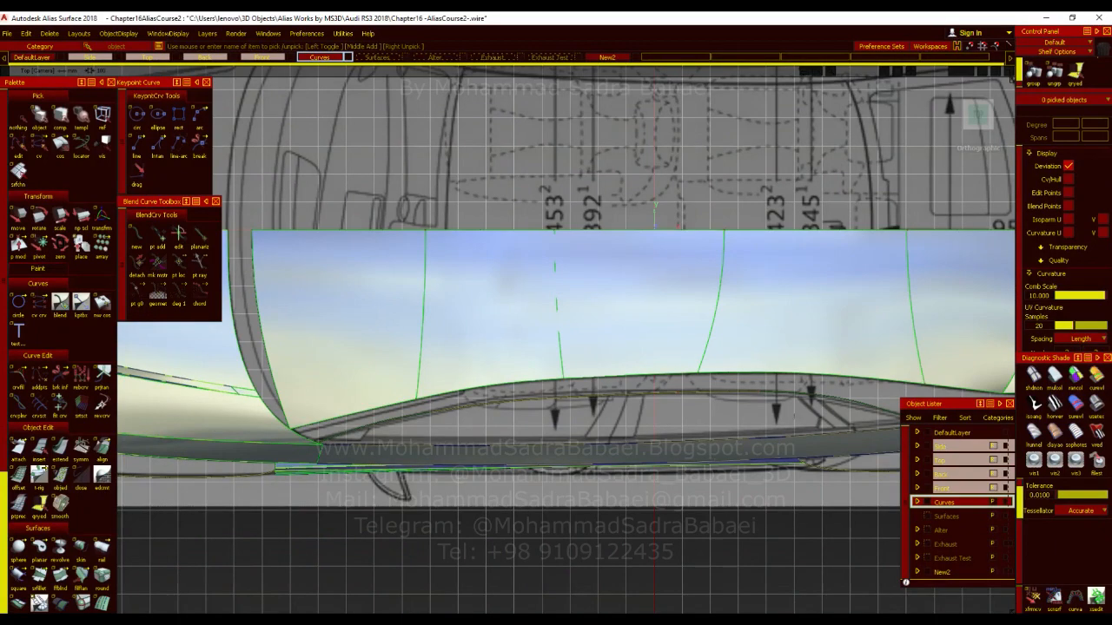
alt+shift+middle_drag(543, 327, 152, 331)
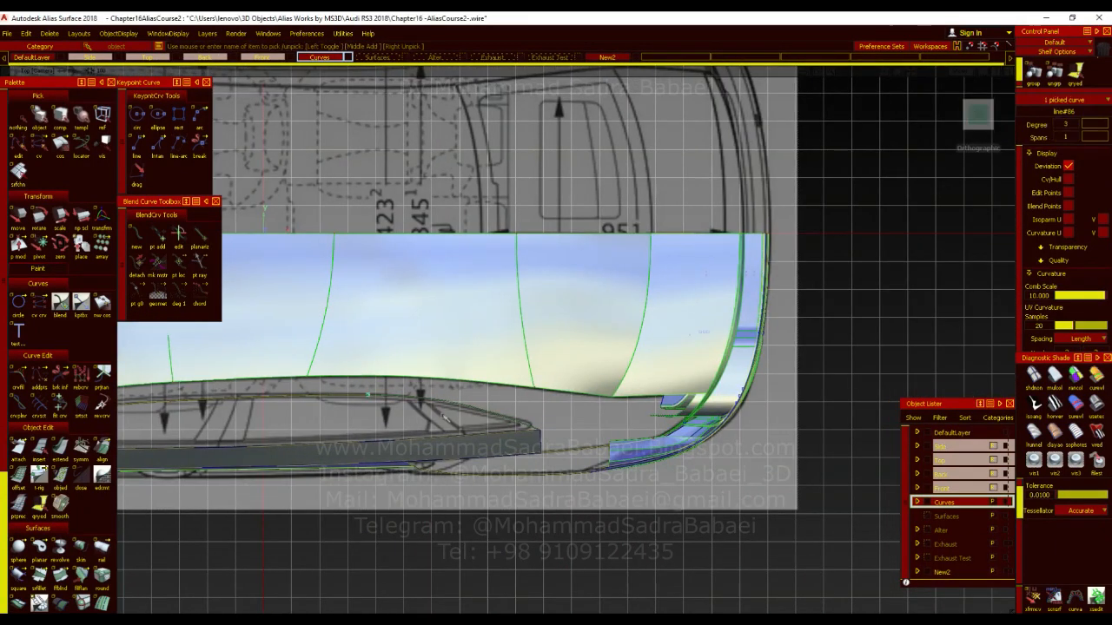
double_click(99, 453)
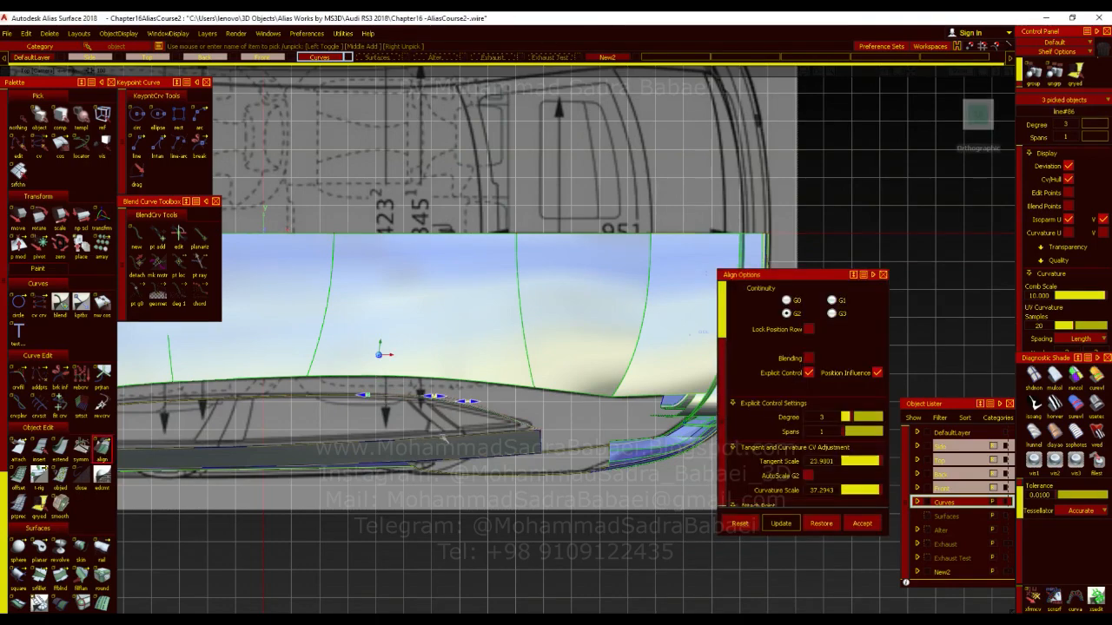
scroll(381, 352, up, 3)
drag(458, 416, 439, 415)
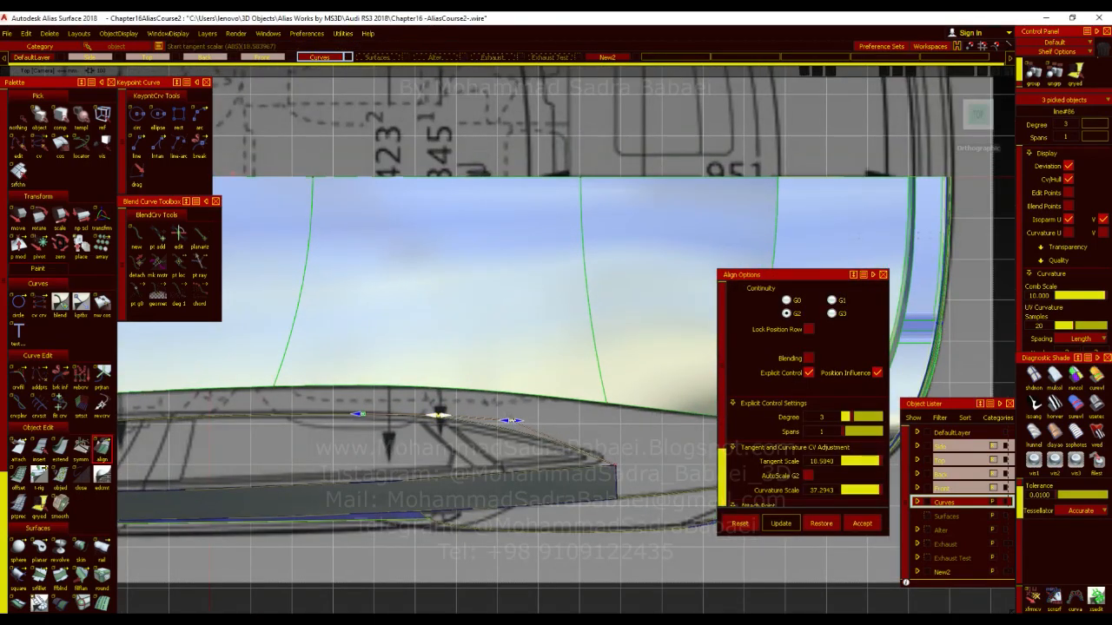
drag(510, 420, 526, 351)
alt+shift+middle_drag(526, 350, 685, 299)
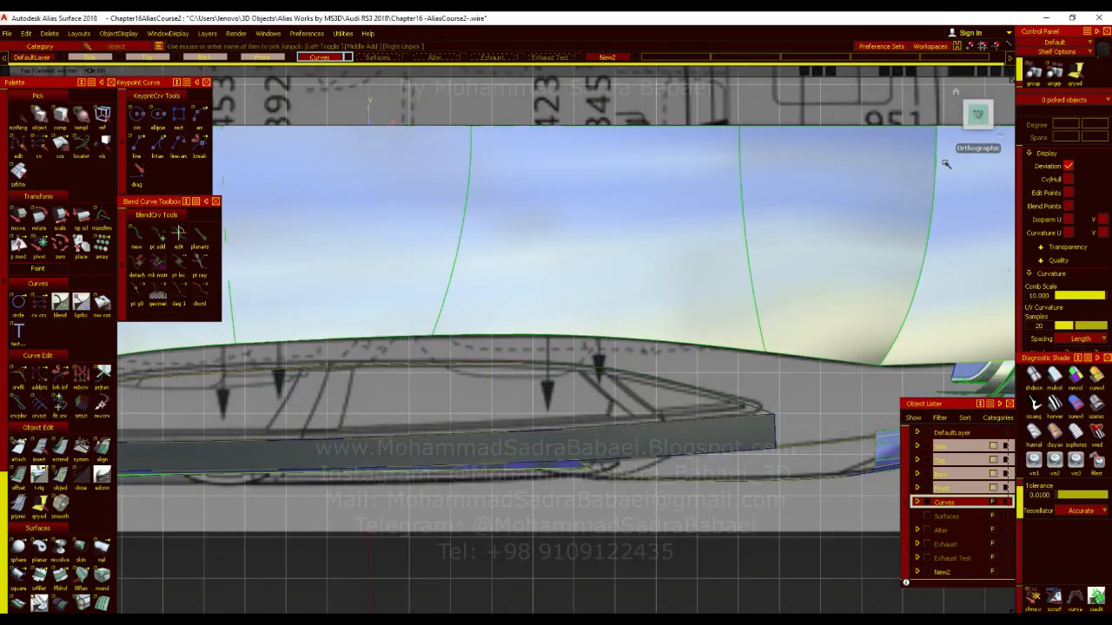
Check the reference photo, then create a G0 Freeform Blend between the middle roof edge and upper window curve, with both ends edge-aligned.
click(975, 138)
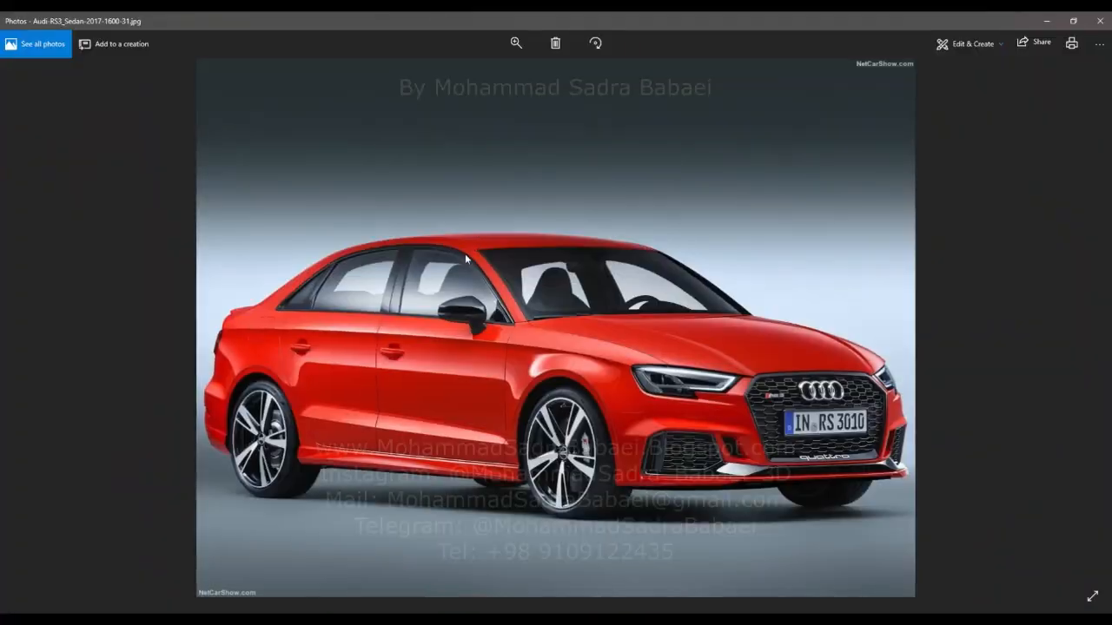
scroll(469, 259, up, 3)
scroll(469, 259, up, 1)
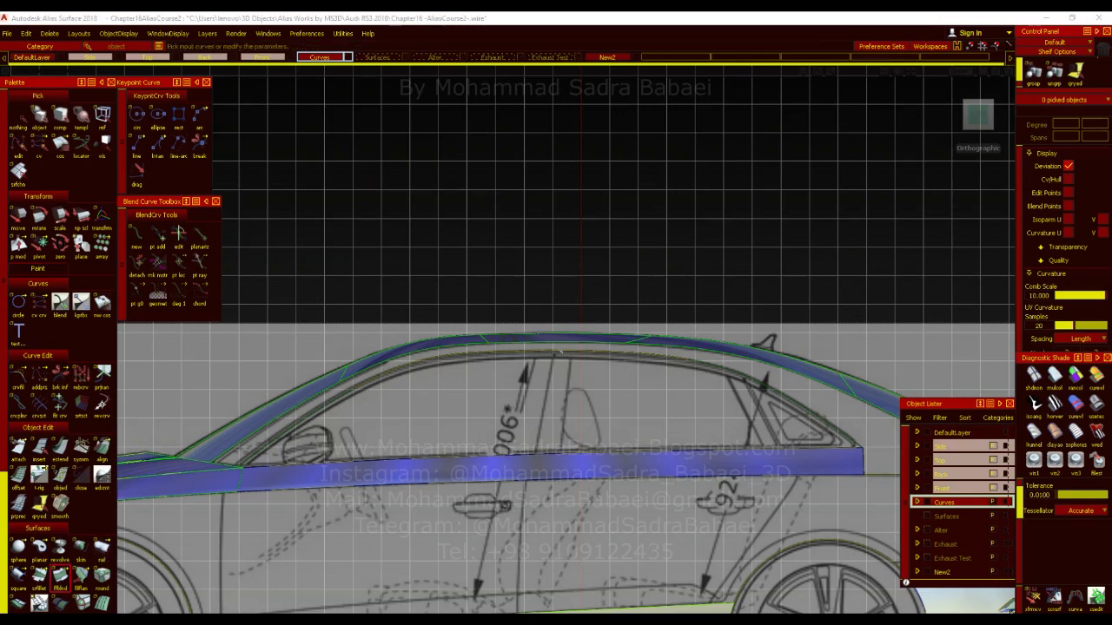
click(60, 582)
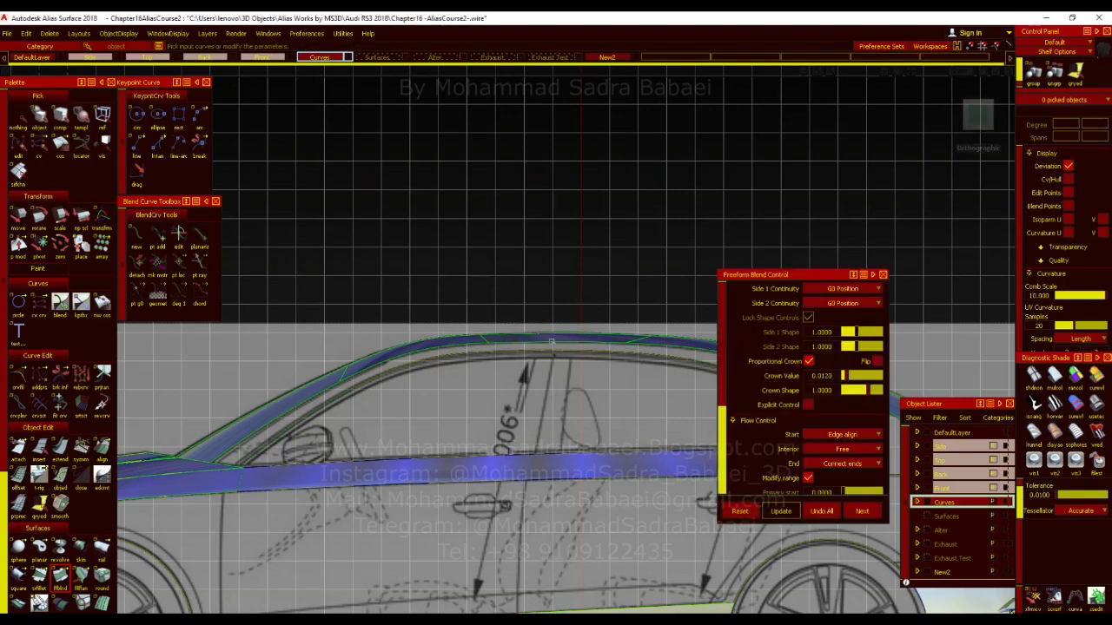
click(560, 356)
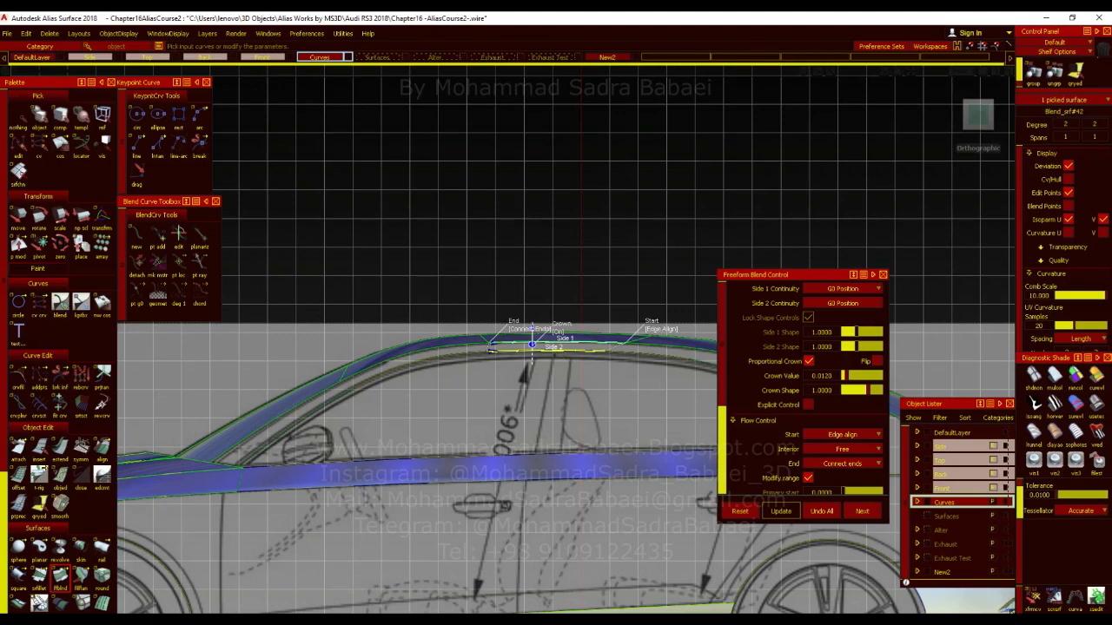
click(977, 113)
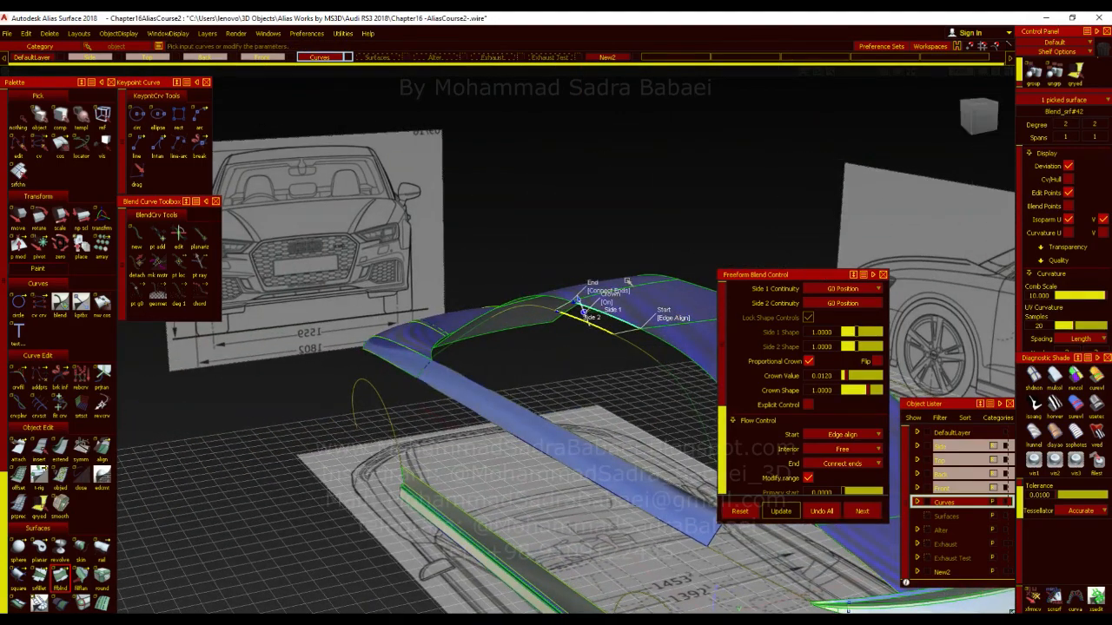
click(608, 290)
click(599, 290)
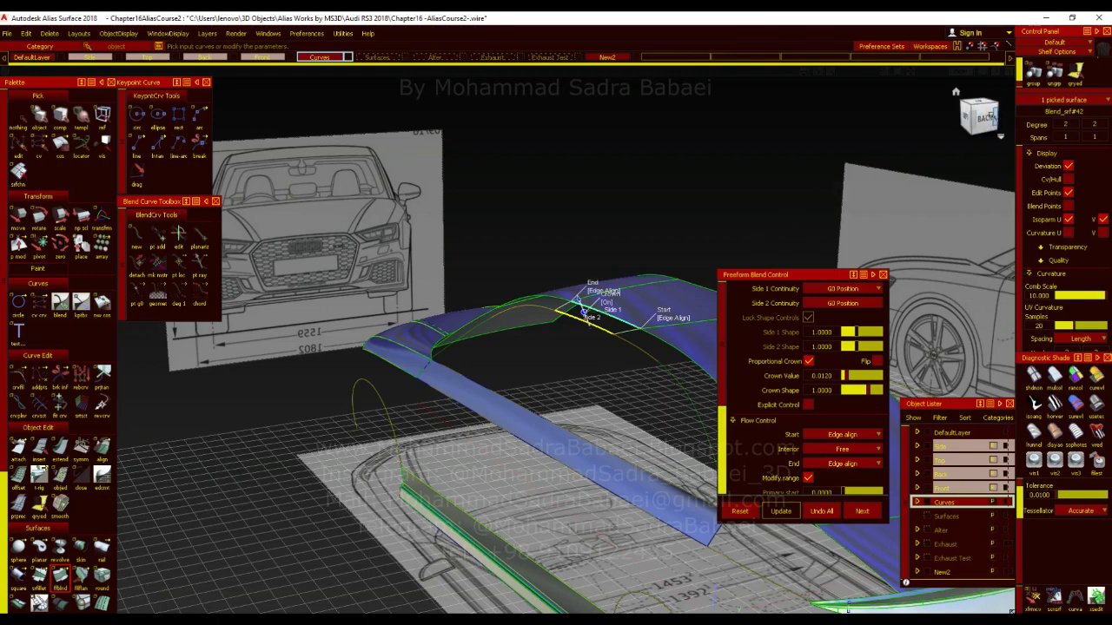
Compare the middle blend with the back-view blueprint, set its Crown Value to 0.0150 and accept it.
click(978, 115)
alt+shift+right_drag(588, 356, 655, 208)
alt+shift+middle_drag(596, 310, 682, 317)
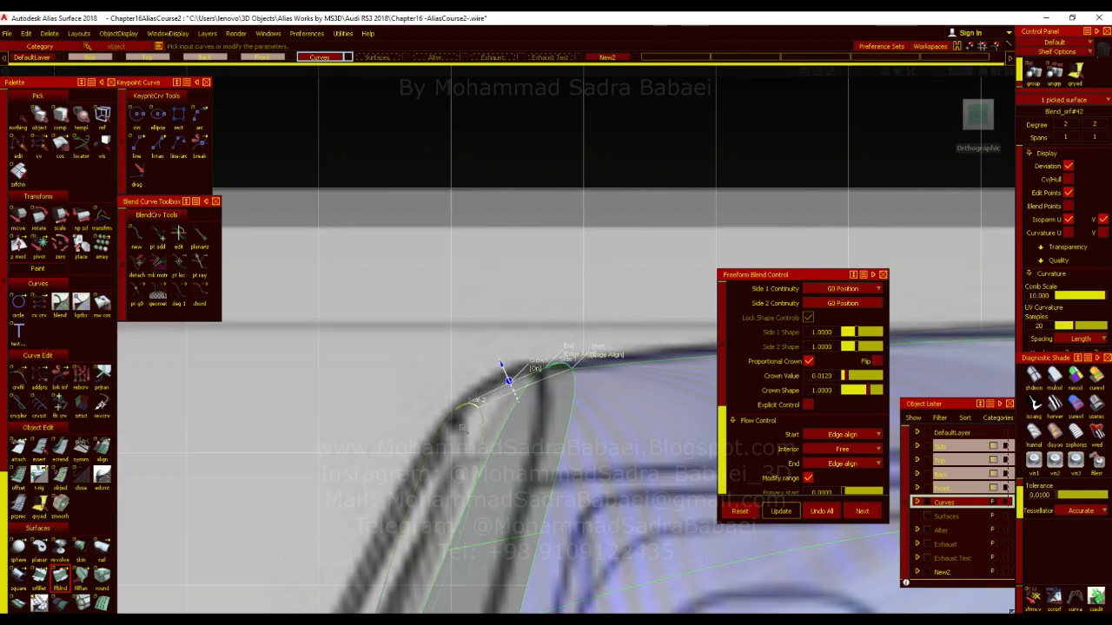
alt+shift+right_drag(492, 348, 500, 406)
alt+shift+middle_drag(561, 406, 585, 244)
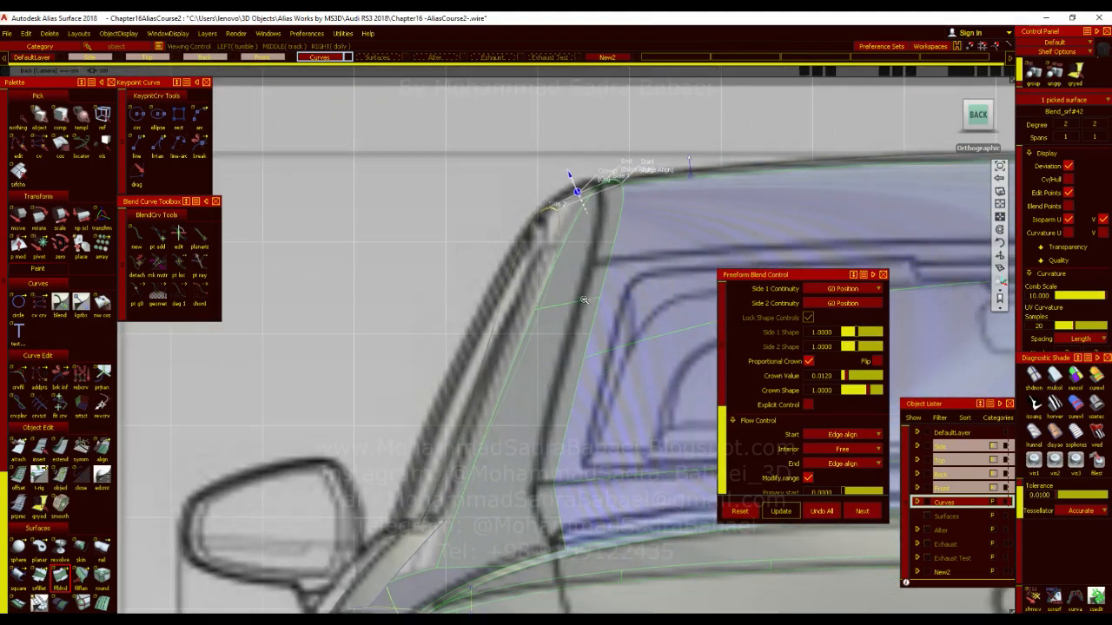
alt+shift+right_drag(585, 300, 584, 315)
alt+shift+middle_drag(584, 316, 588, 415)
alt+shift+right_drag(588, 416, 601, 344)
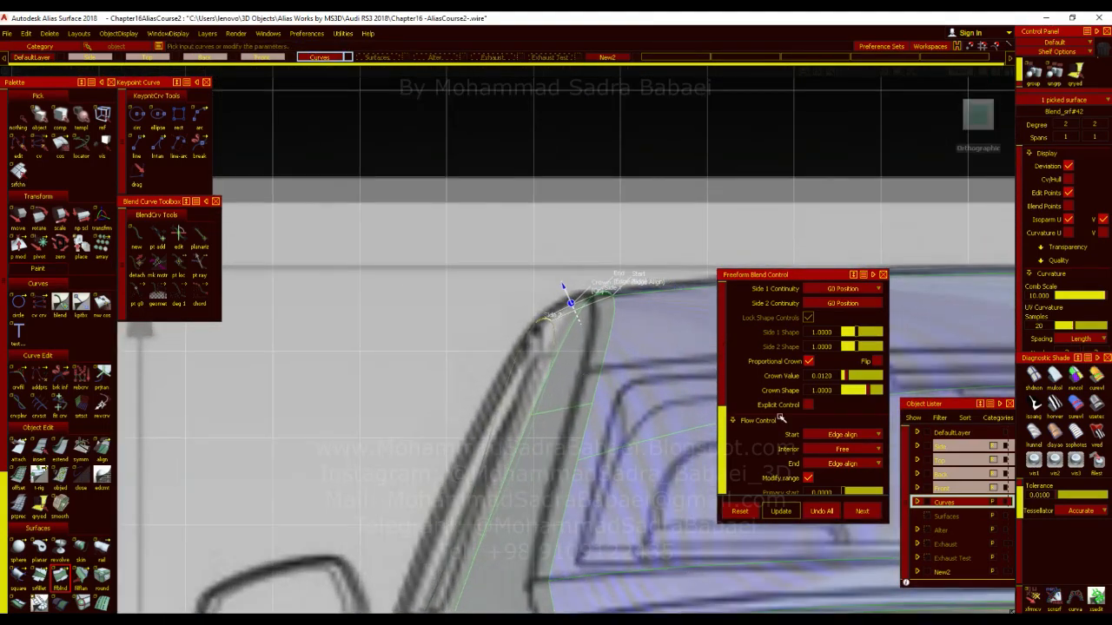
click(823, 376)
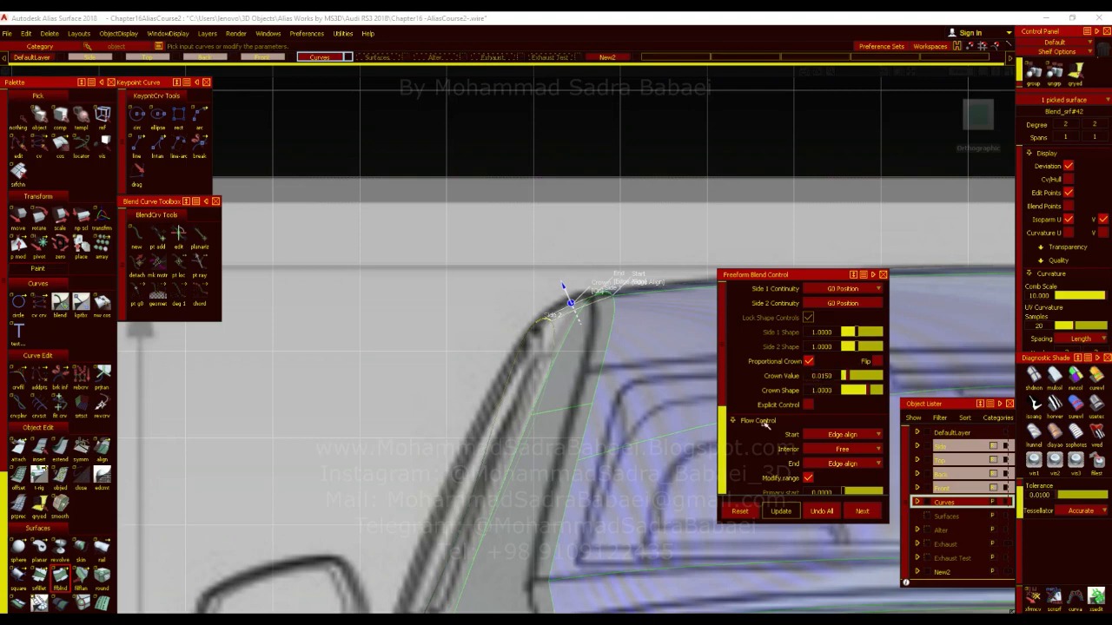
click(853, 509)
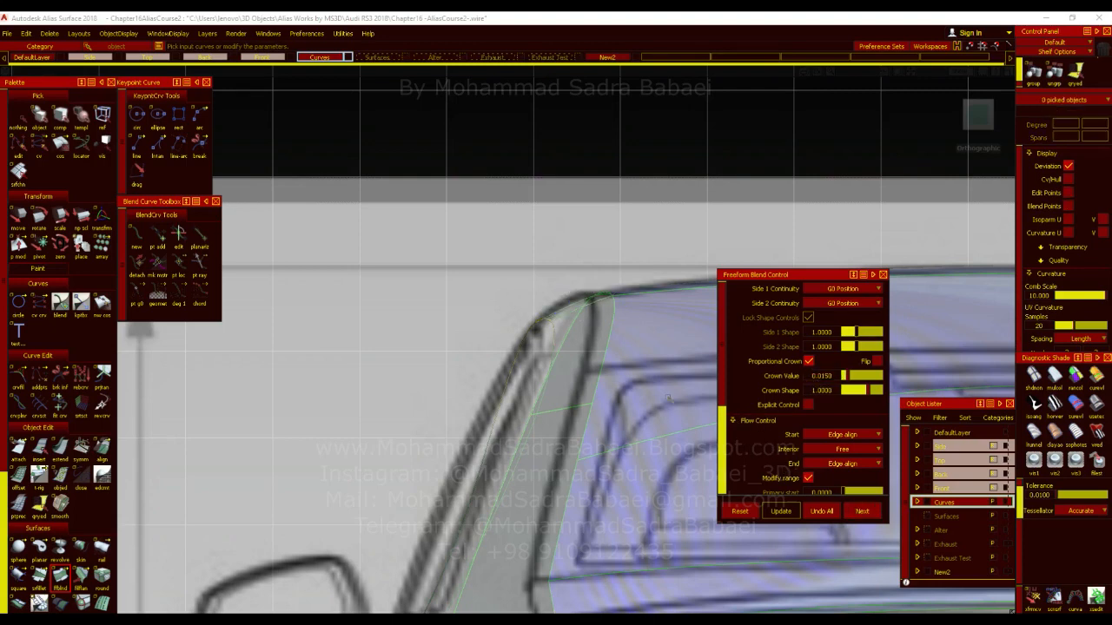
Create a G0 Freeform Blend with edge-aligned ends between the next roof edge forward and the window curve, keeping crown 0.0150.
alt+shift+drag(590, 342, 673, 444)
alt+shift+middle_drag(673, 444, 541, 501)
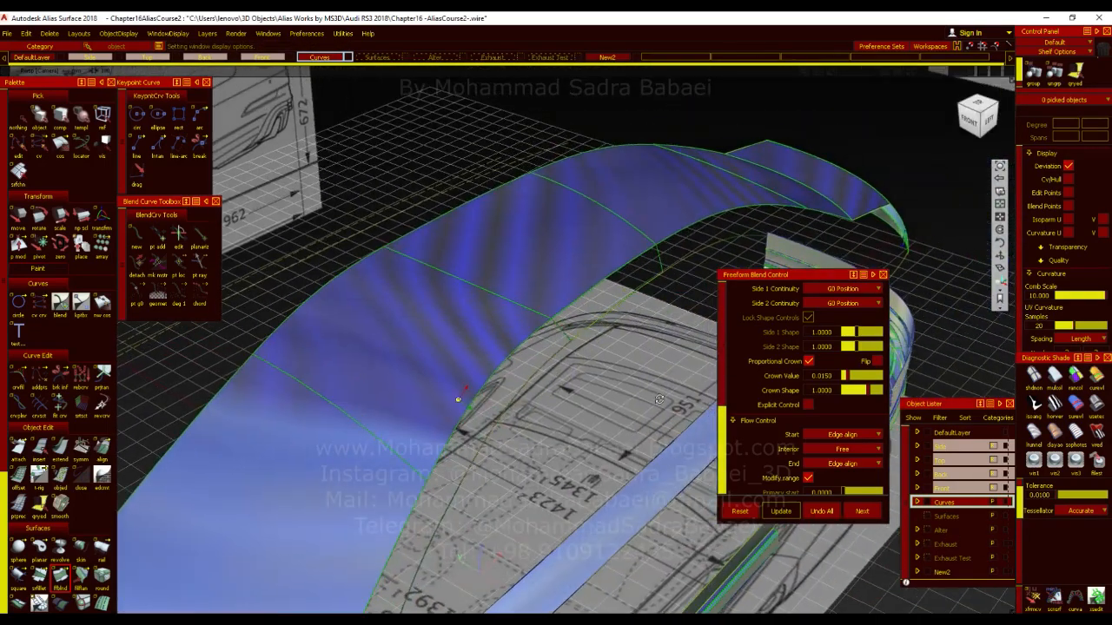
alt+shift+drag(540, 501, 647, 408)
click(973, 121)
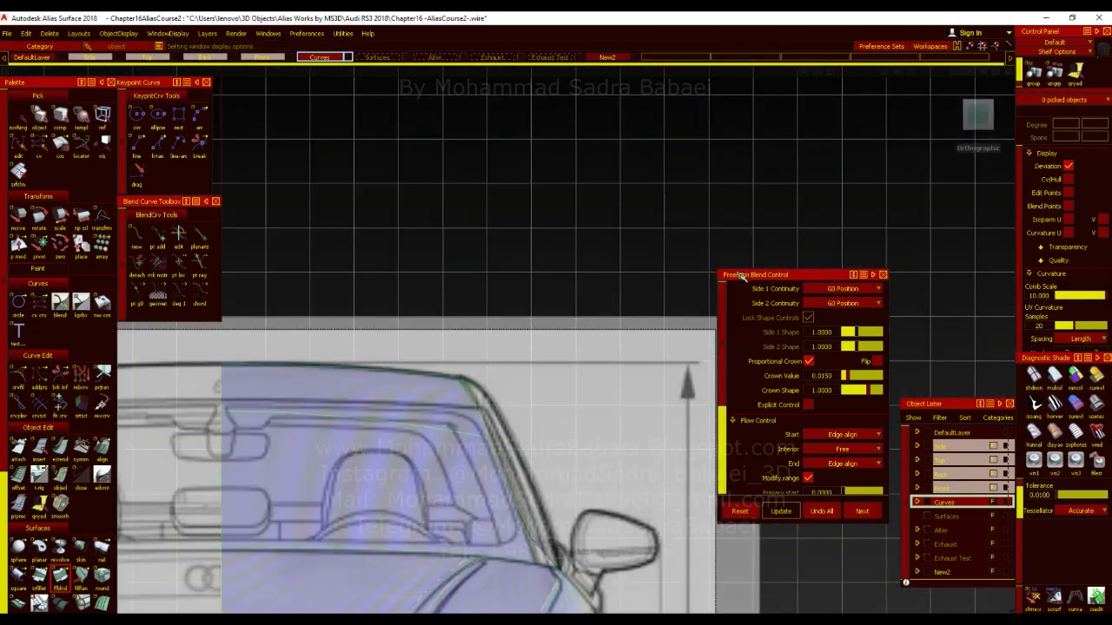
alt+shift+drag(601, 394, 393, 490)
click(486, 386)
click(511, 401)
click(513, 400)
Complete the remaining Freeform Blend strips between the roof edge and the window outline, and clear the selection.
alt+shift+drag(513, 400, 498, 304)
alt+shift+right_drag(498, 305, 434, 300)
alt+shift+drag(435, 300, 491, 324)
alt+shift+right_drag(492, 324, 556, 323)
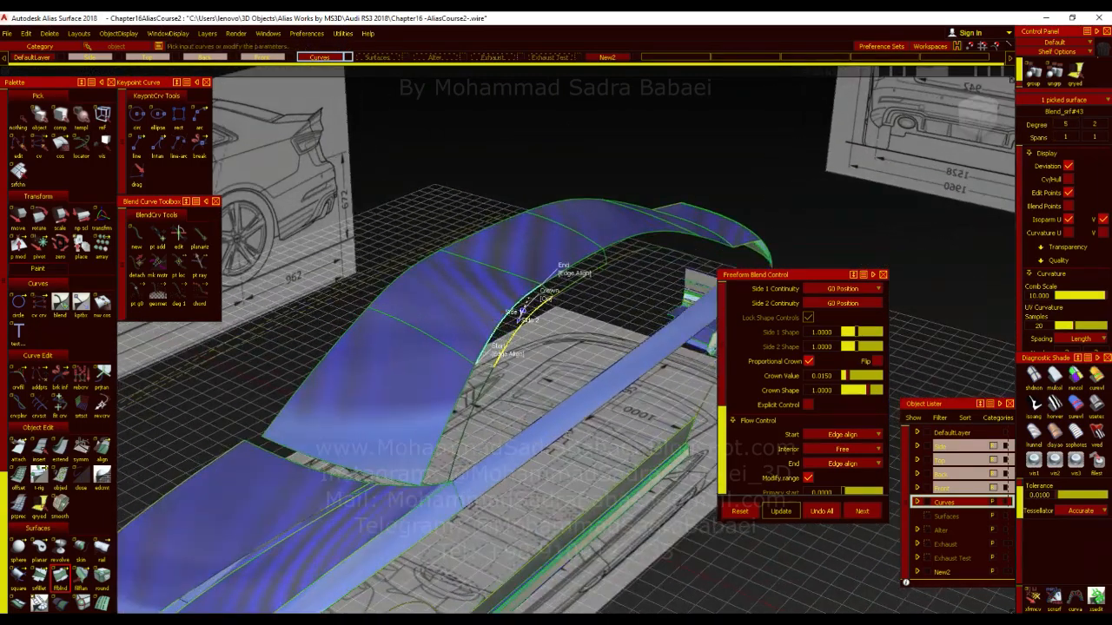
ctrl+shift+drag(556, 323, 556, 291)
click(1091, 406)
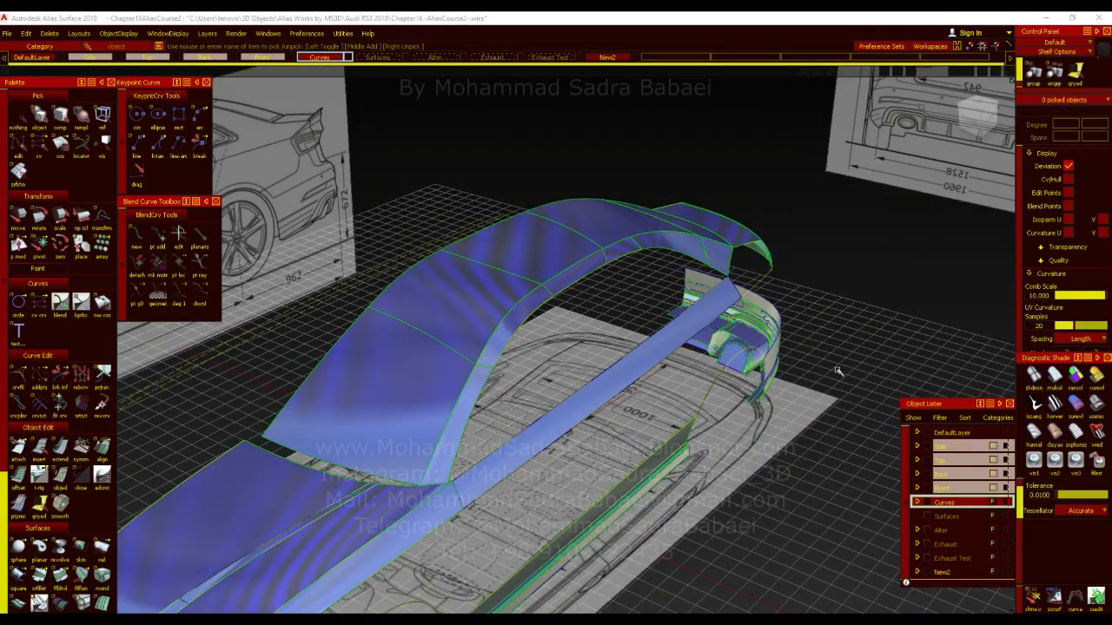
Examine the shading of the blended window strip from above and around the front pillar.
ctrl+shift+right_drag(696, 331, 696, 335)
alt+shift+drag(696, 335, 417, 451)
alt+shift+drag(605, 351, 686, 391)
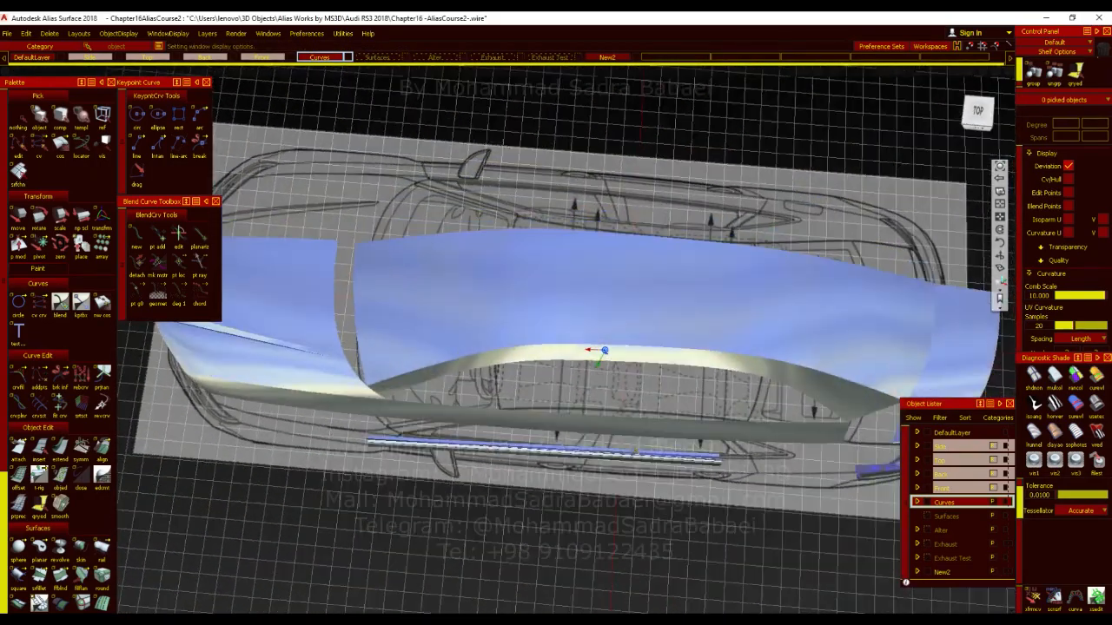
alt+shift+right_drag(686, 391, 747, 391)
alt+shift+drag(397, 395, 460, 299)
mouse_move(460, 300)
ctrl+shift+right_down()
mouse_move(448, 437)
mouse_move(542, 317)
ctrl+shift+right_up()
mouse_move(543, 317)
alt+shift+mouse_down()
mouse_move(508, 345)
mouse_move(511, 396)
alt+shift+mouse_up()
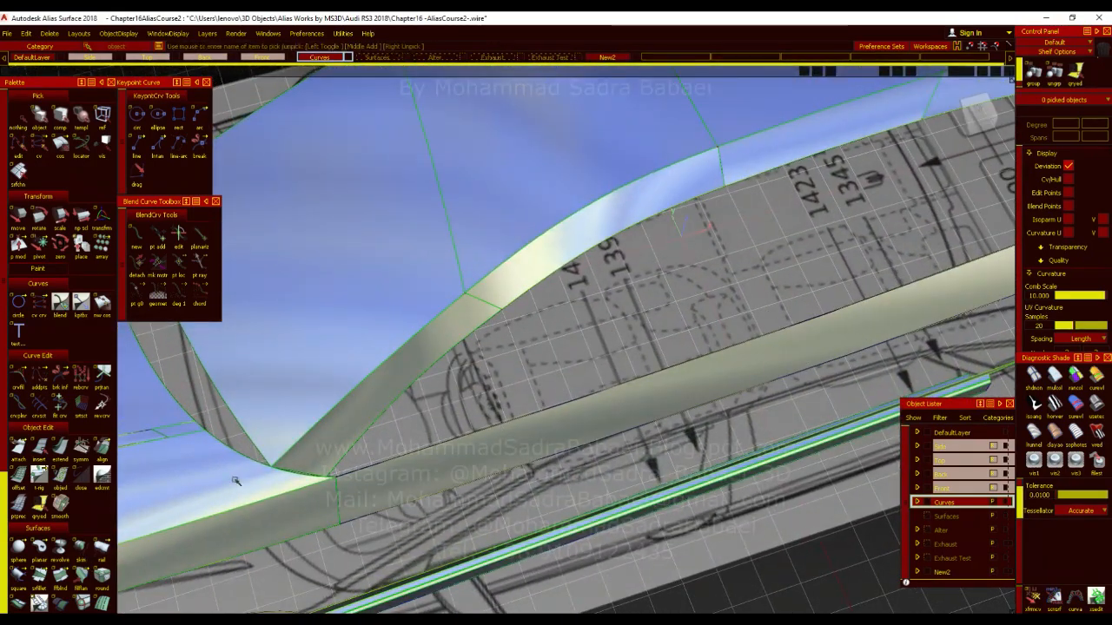
Reopen the front pillar blend's Freeform Blend settings and flip its crown direction.
click(681, 236)
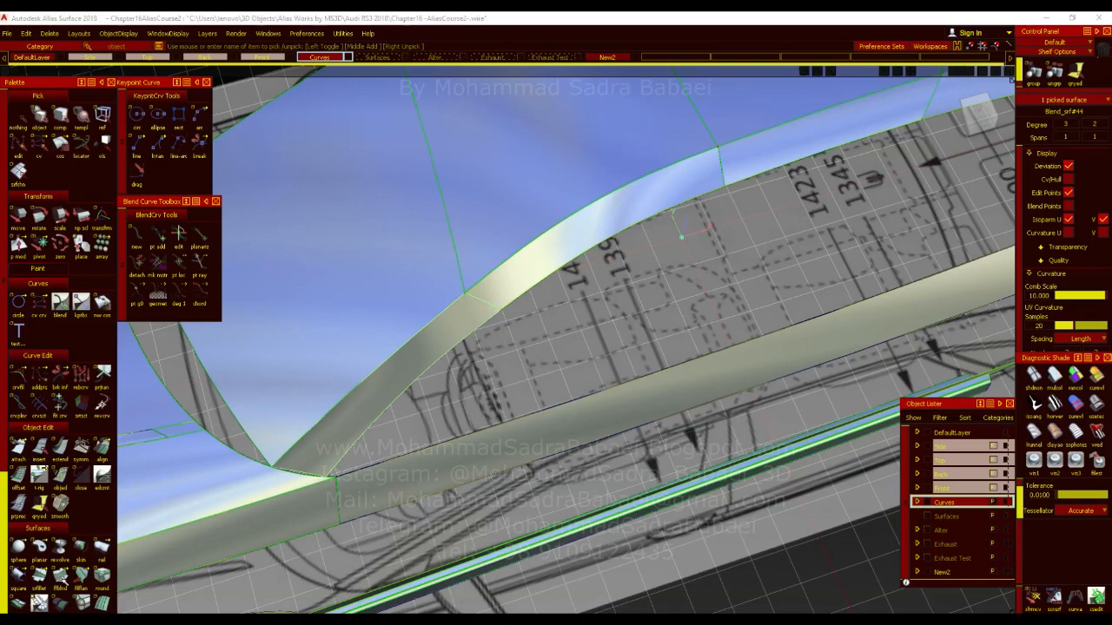
click(39, 505)
alt+shift+drag(486, 391, 643, 217)
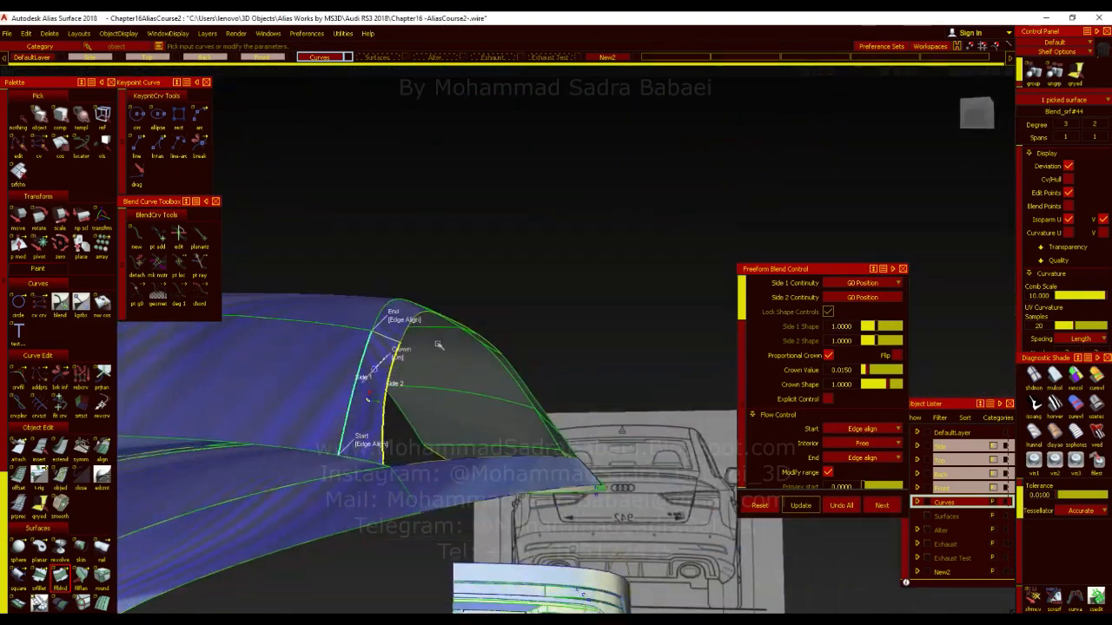
alt+shift+drag(442, 344, 489, 303)
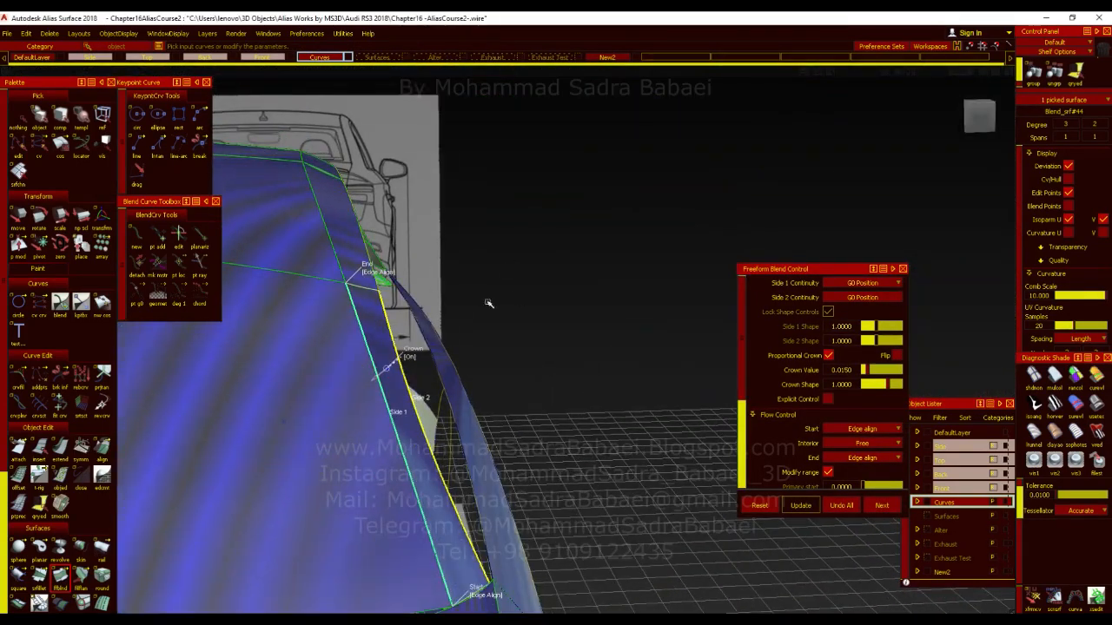
click(897, 357)
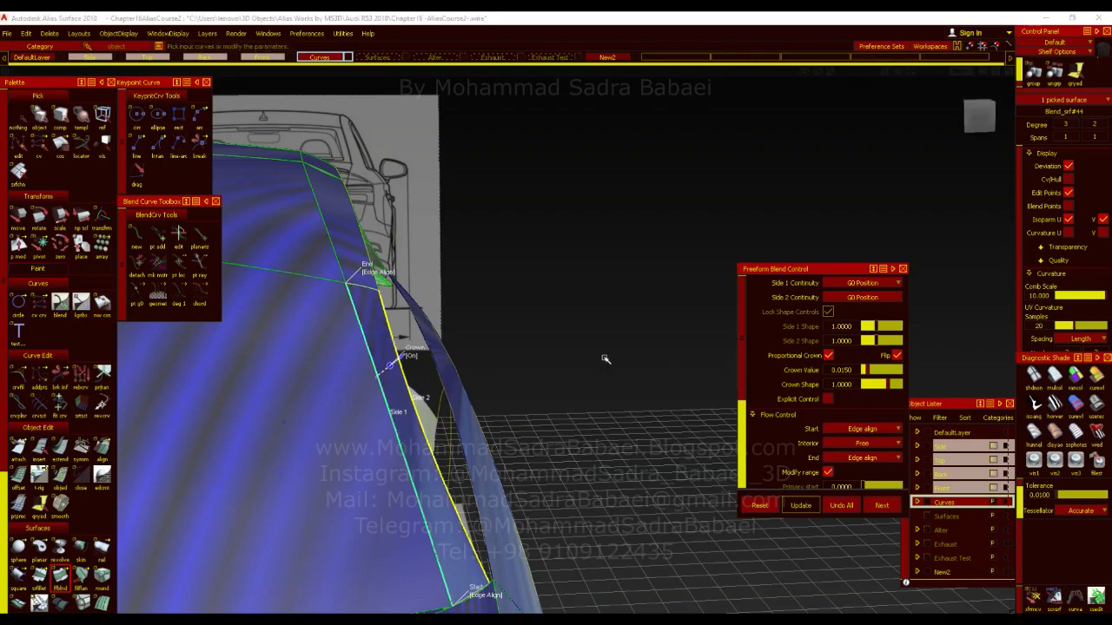
alt+shift+drag(486, 391, 416, 395)
Flip the crown direction of the blend surface just behind the front pillar.
click(434, 165)
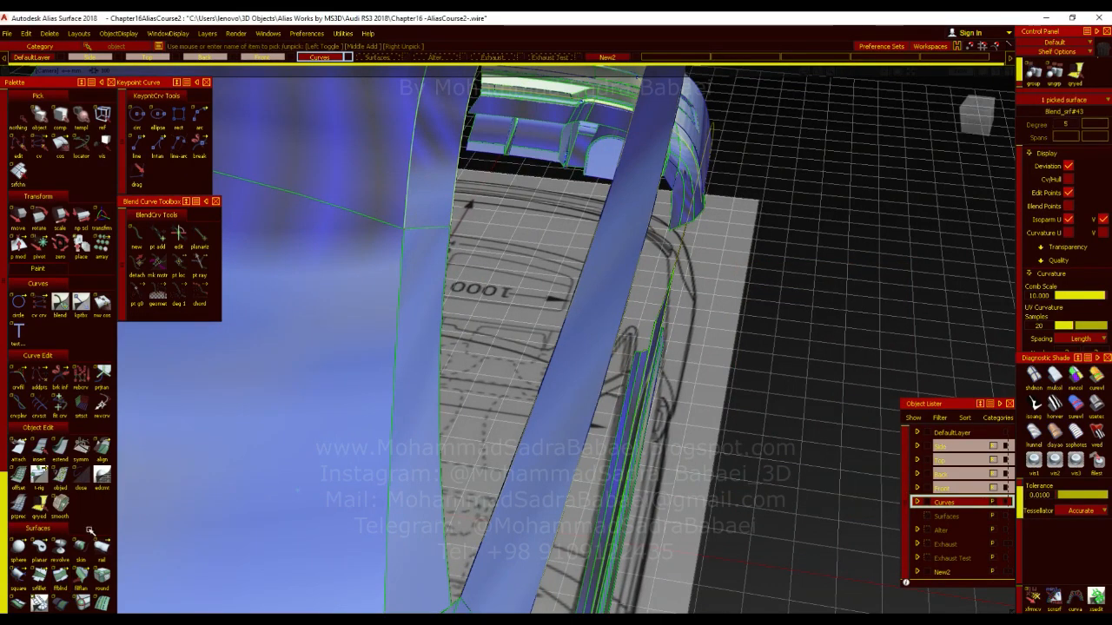
ctrl+shift+drag(435, 165, 434, 209)
alt+shift+right_drag(556, 287, 443, 300)
alt+shift+middle_drag(443, 300, 435, 343)
click(898, 357)
mouse_move(455, 326)
ctrl+shift+mouse_down()
mouse_move(447, 296)
mouse_move(439, 310)
ctrl+shift+mouse_up()
Select the middle blend surface along the roof and flip its crown direction.
click(438, 296)
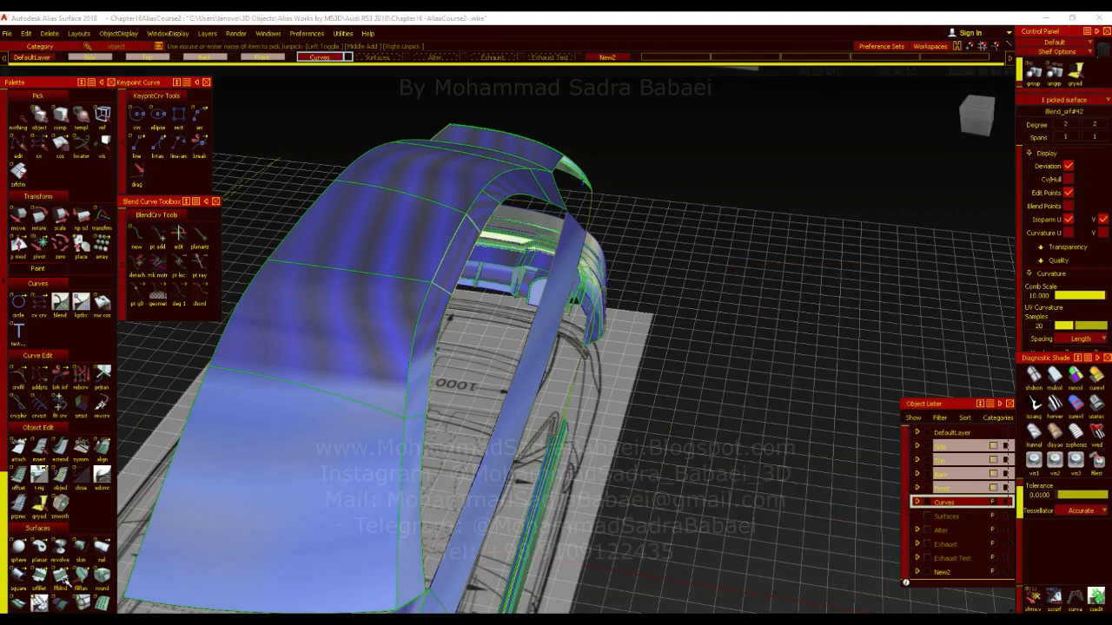
alt+shift+drag(538, 359, 443, 391)
alt+shift+right_drag(443, 391, 486, 391)
alt+shift+middle_drag(487, 391, 423, 401)
alt+shift+right_drag(406, 350, 431, 357)
mouse_move(432, 375)
ctrl+shift+mouse_down()
mouse_move(426, 348)
mouse_move(426, 363)
ctrl+shift+mouse_up()
click(426, 347)
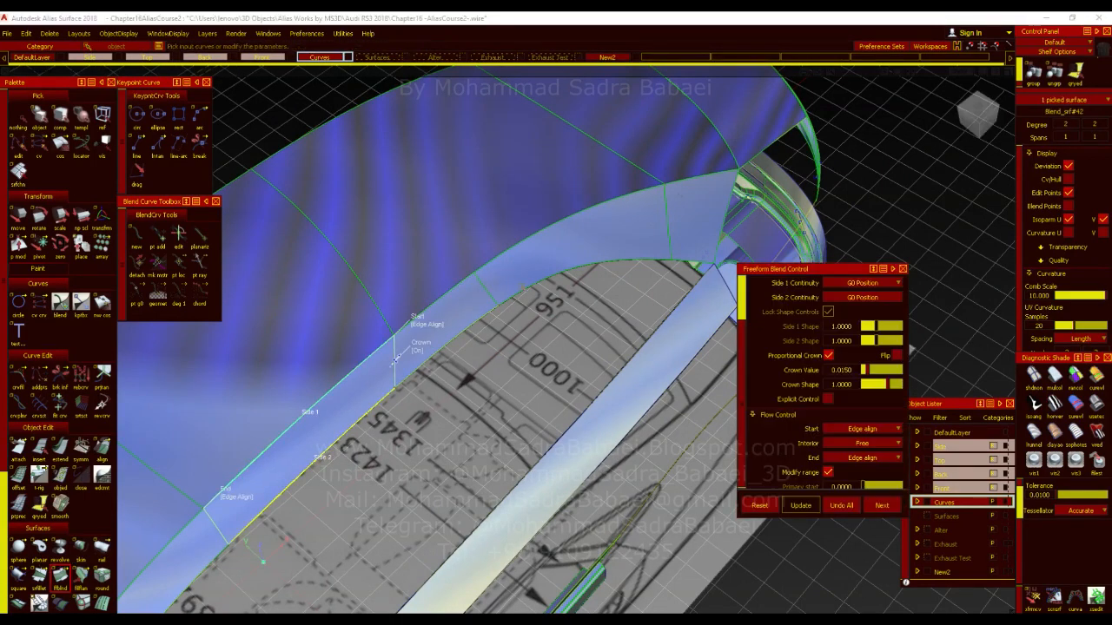
click(897, 355)
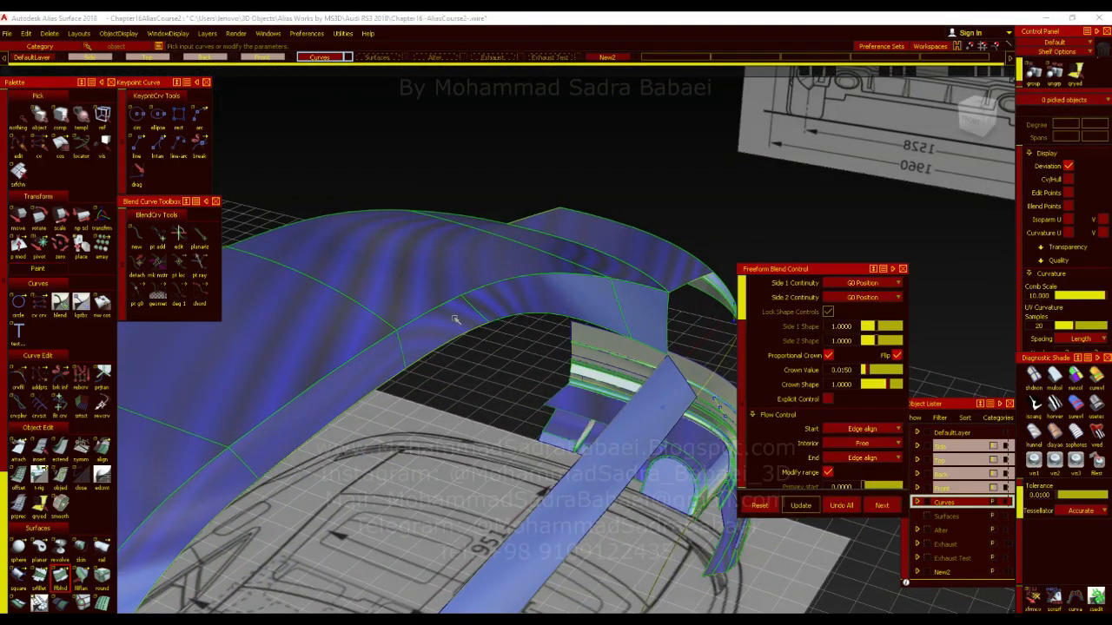
Flip the crown direction of the three rear blend surfaces, through to the rear pillar.
mouse_move(455, 319)
ctrl+shift+mouse_down()
mouse_move(453, 337)
mouse_move(441, 329)
ctrl+shift+mouse_up()
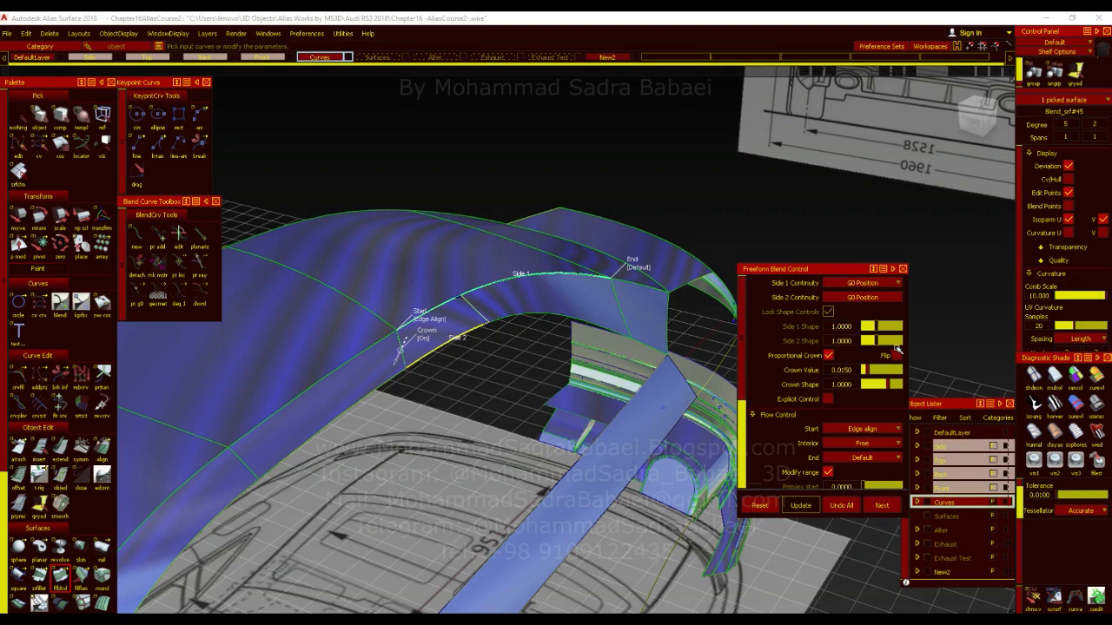
ctrl+shift+drag(534, 342, 538, 360)
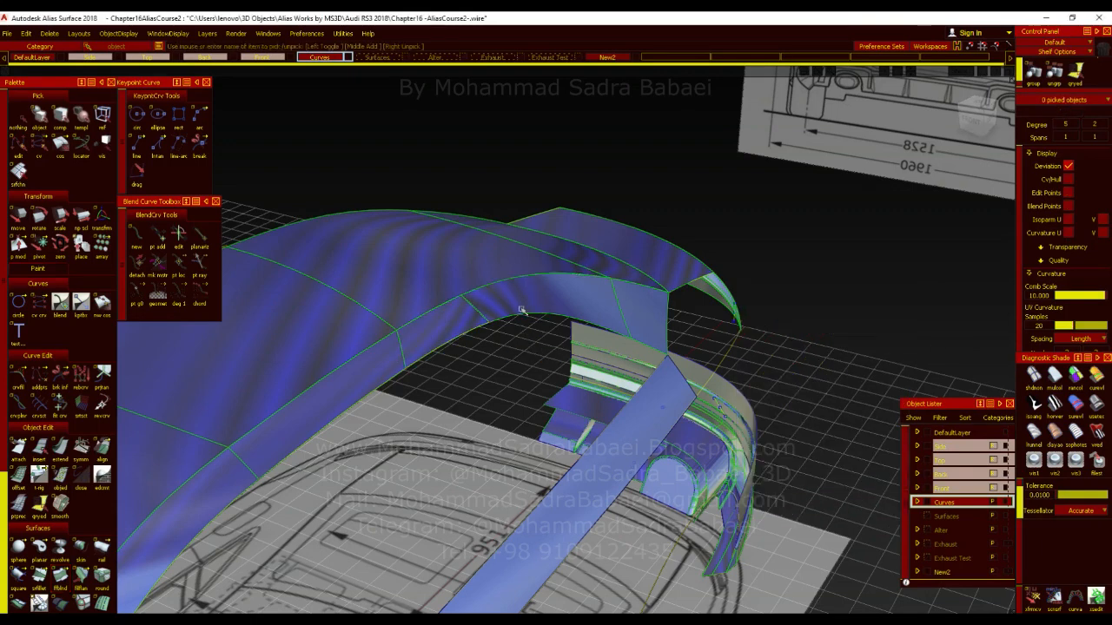
click(60, 576)
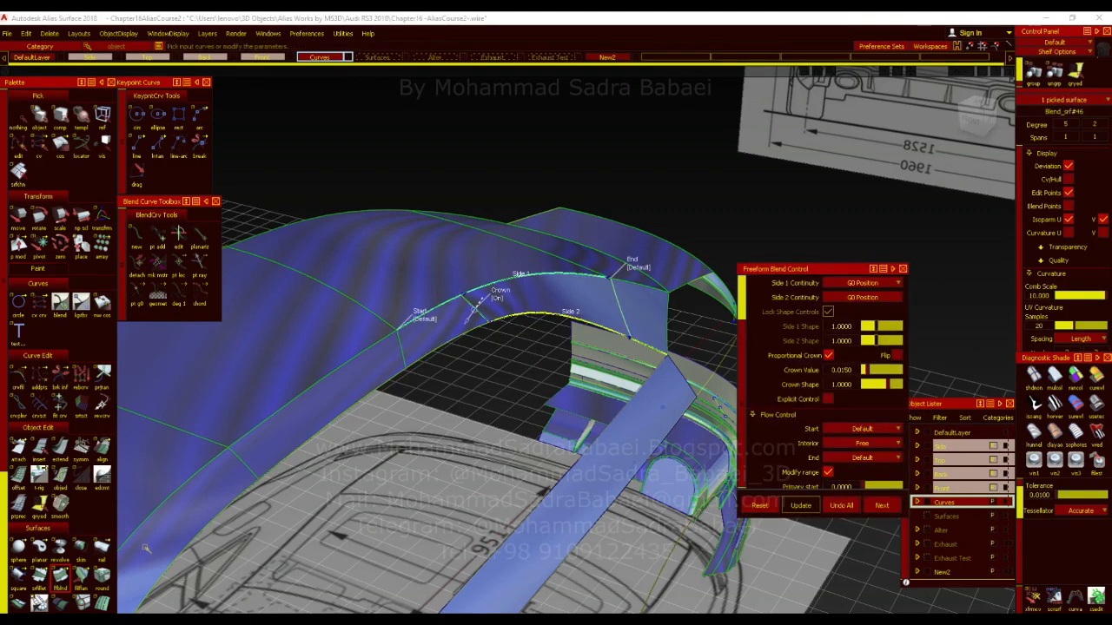
click(896, 356)
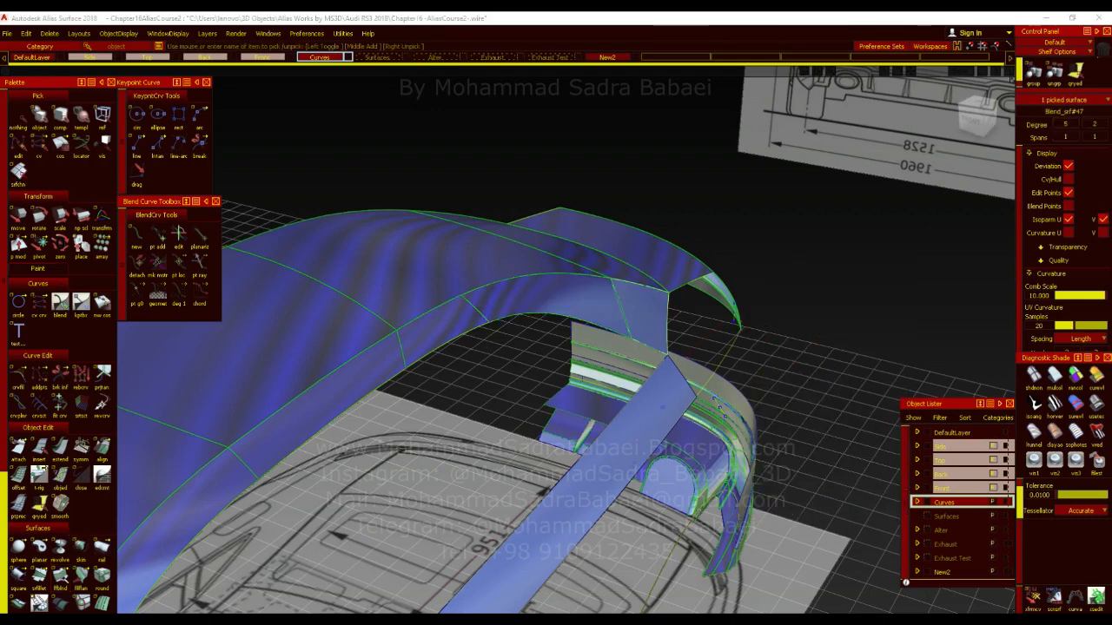
click(60, 576)
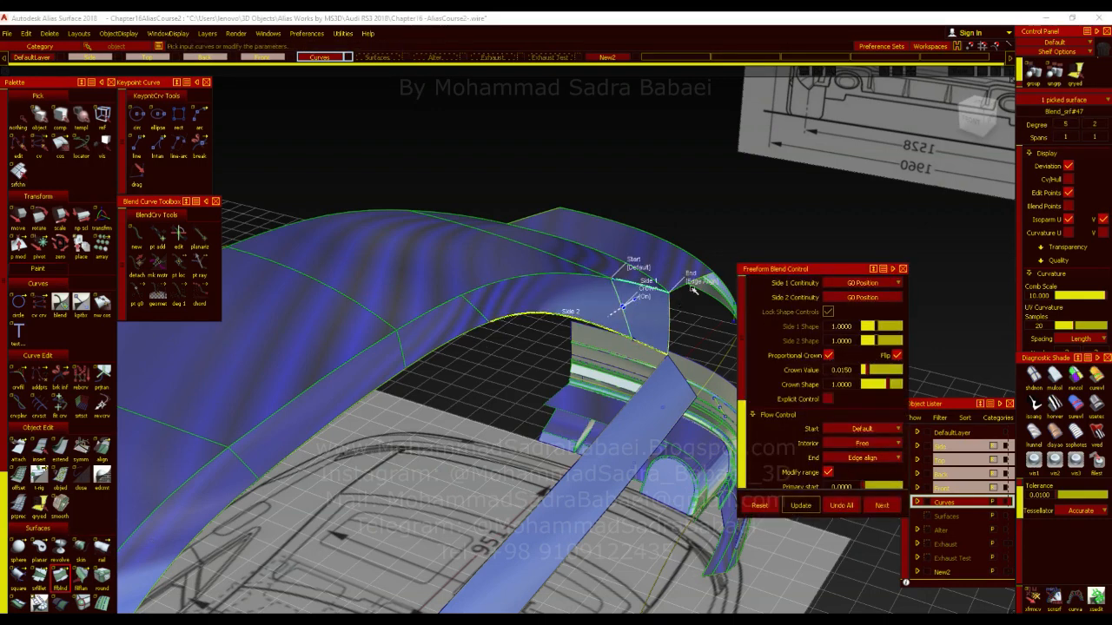
ctrl+shift+drag(486, 346, 491, 304)
Hide the curve and edge display and examine the shading of the rear pillar blend from above and up close.
ctrl+shift+right_drag(532, 323, 597, 323)
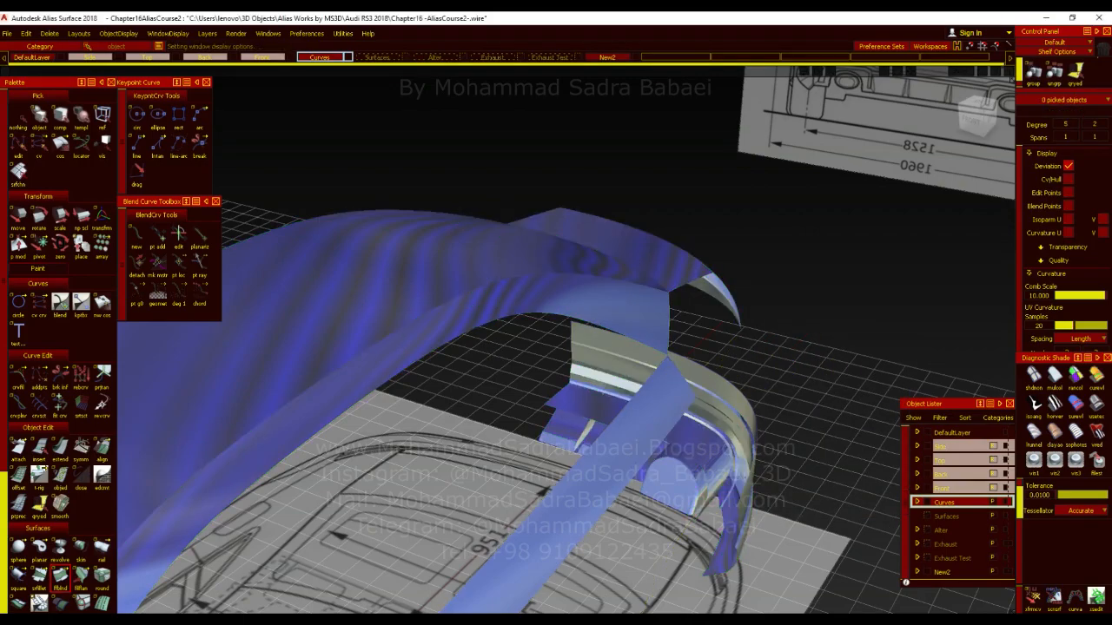
alt+shift+right_drag(430, 330, 421, 347)
alt+shift+drag(580, 370, 549, 429)
ctrl+shift+drag(585, 335, 586, 305)
ctrl+shift+drag(590, 359, 608, 386)
alt+shift+middle_drag(662, 375, 568, 343)
alt+shift+right_drag(569, 343, 629, 347)
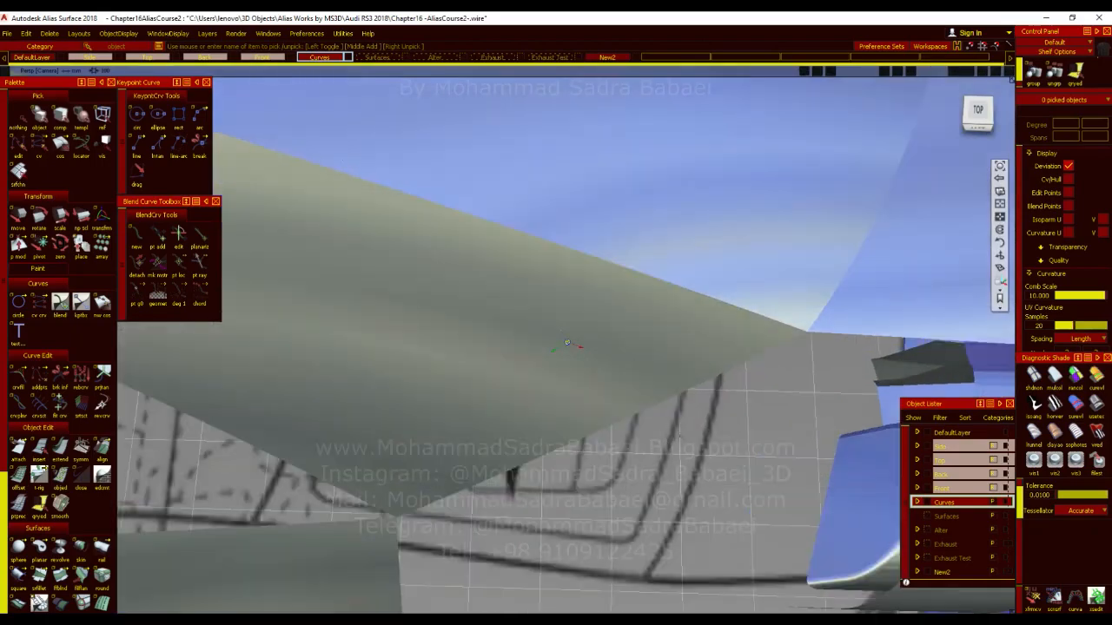
alt+shift+drag(630, 369, 605, 406)
alt+shift+middle_drag(605, 405, 571, 329)
alt+shift+right_drag(583, 389, 556, 382)
mouse_move(556, 382)
alt+shift+mouse_down()
mouse_move(565, 348)
mouse_move(570, 370)
alt+shift+mouse_up()
Redisplay the surface edges and examine the roof and window strip from behind.
ctrl+shift+right_drag(571, 370, 547, 365)
alt+shift+drag(547, 365, 613, 388)
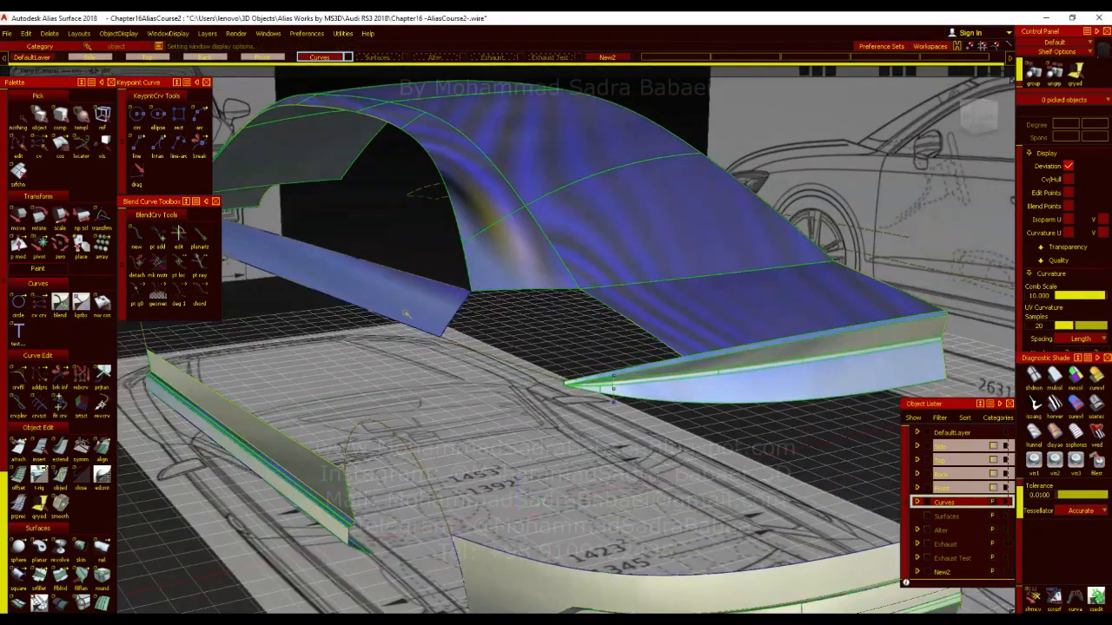
alt+shift+drag(495, 269, 599, 377)
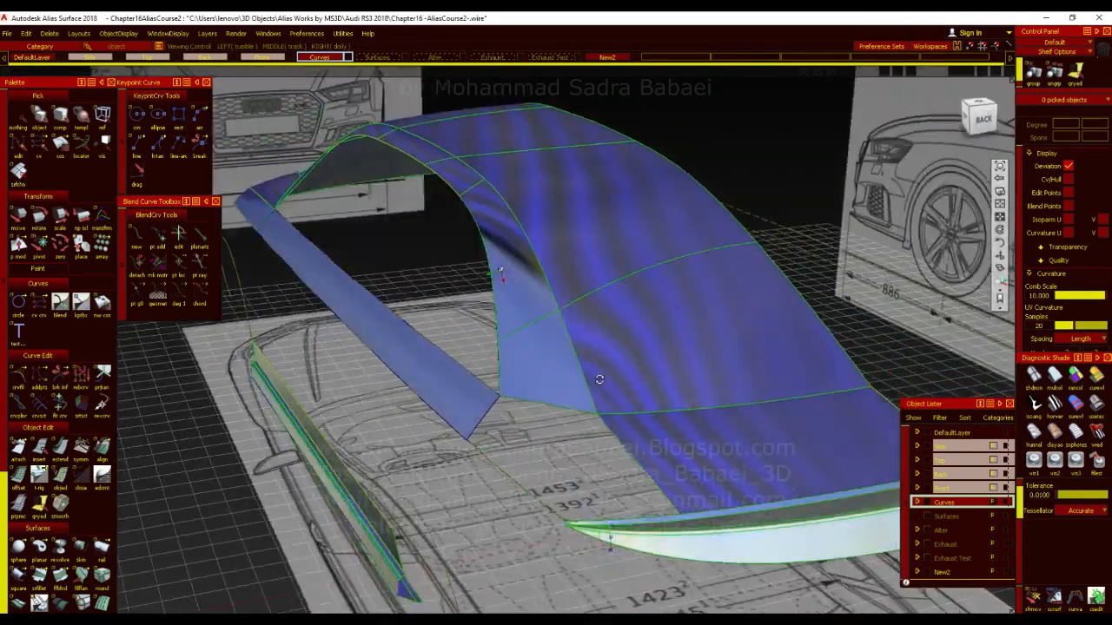
alt+shift+right_drag(599, 377, 513, 308)
alt+shift+drag(514, 307, 526, 360)
alt+shift+right_drag(526, 361, 610, 391)
alt+shift+drag(610, 392, 511, 265)
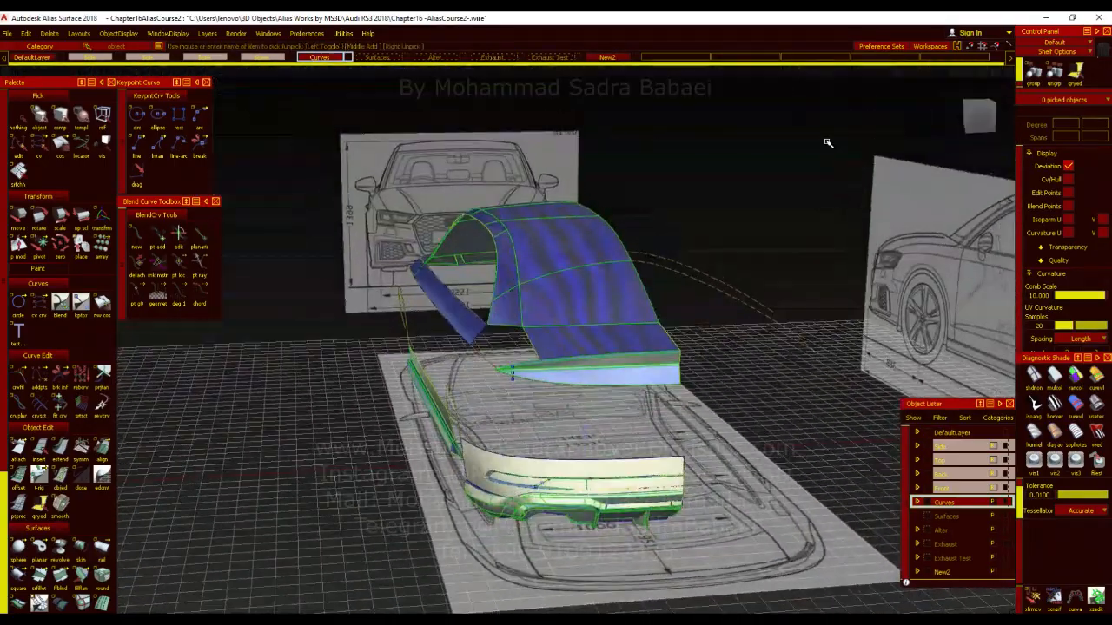
Create a Freeform Blend from the small corner edge at the tail panel's outer tip to the rear pillar's lower edge.
click(979, 115)
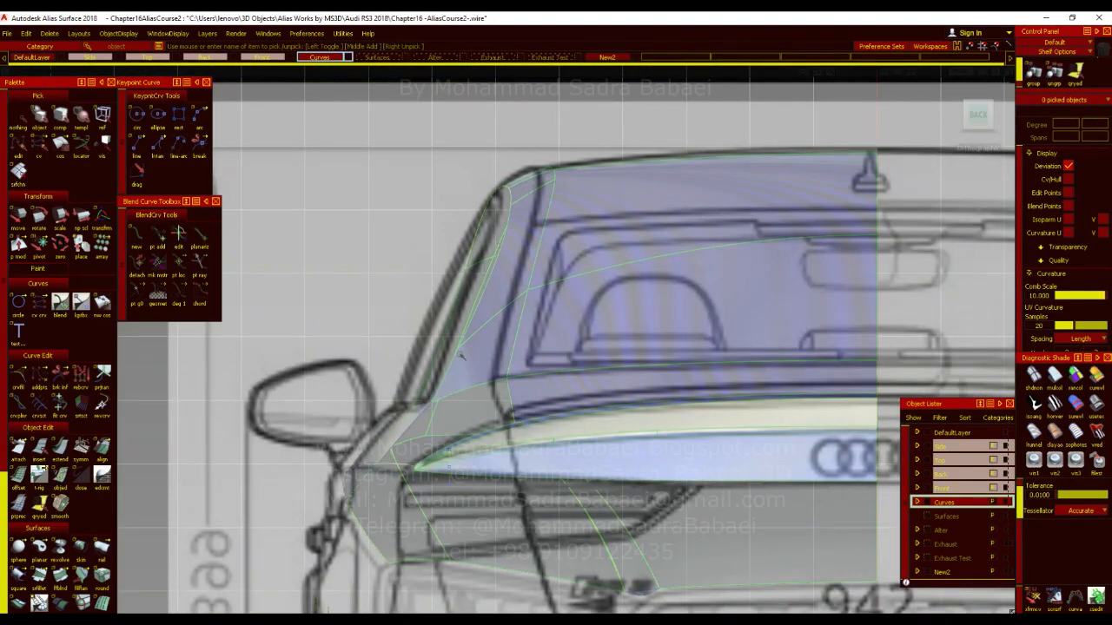
alt+shift+drag(525, 301, 731, 462)
alt+shift+drag(642, 461, 672, 461)
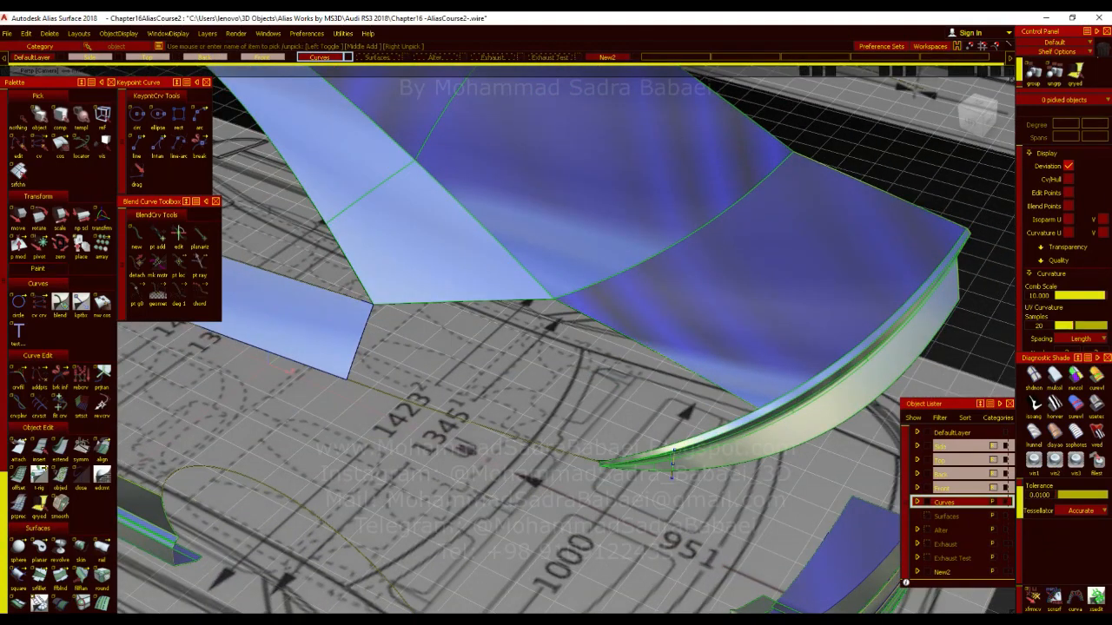
click(57, 582)
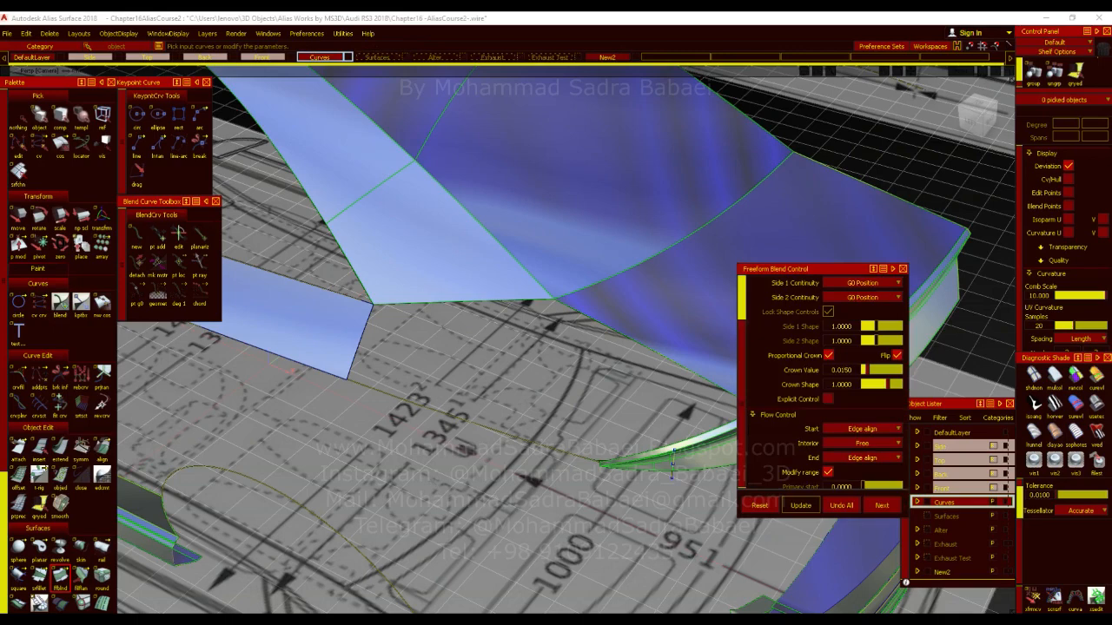
alt+shift+drag(614, 420, 560, 474)
alt+shift+drag(466, 453, 497, 469)
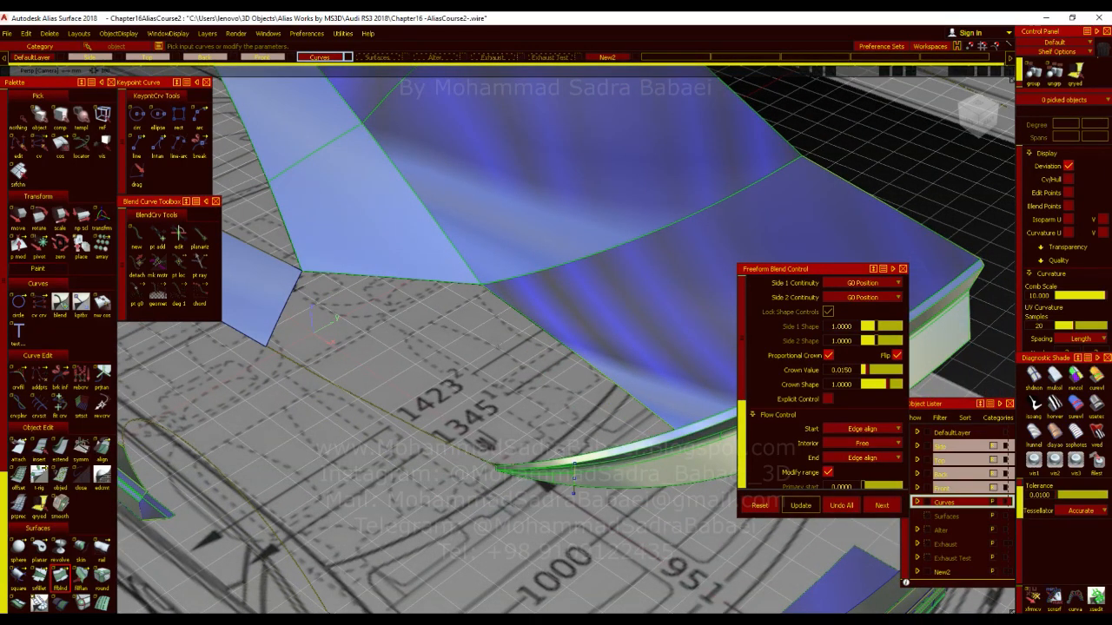
drag(496, 466, 517, 526)
click(409, 276)
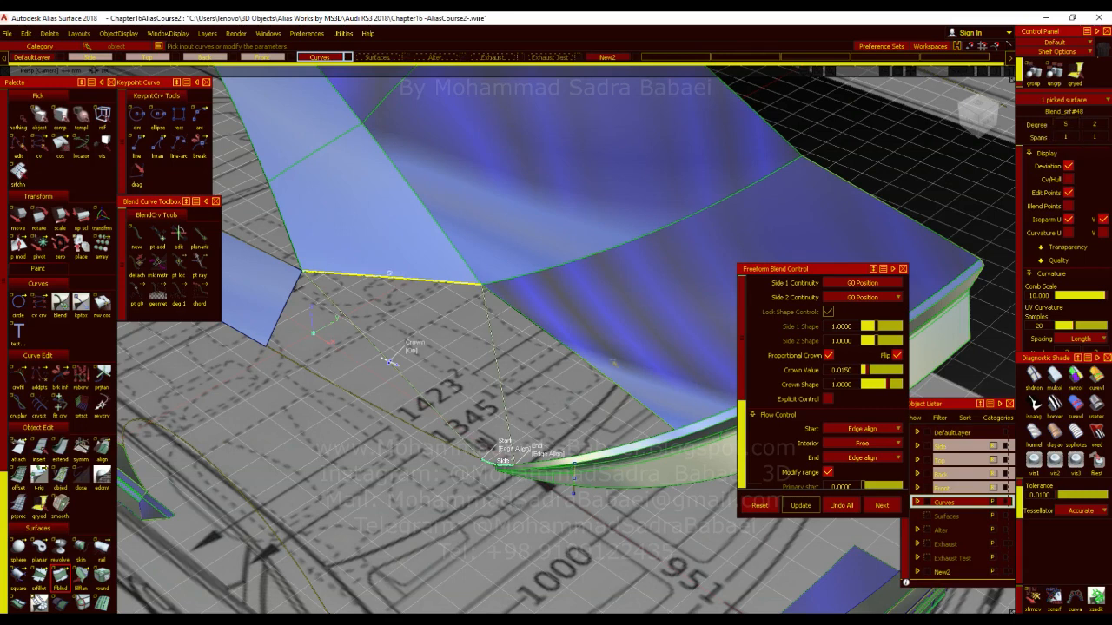
Turn off the blend's proportional crown, set its Start and End flow to Connect ends, and narrow its range along the pillar edge.
click(830, 356)
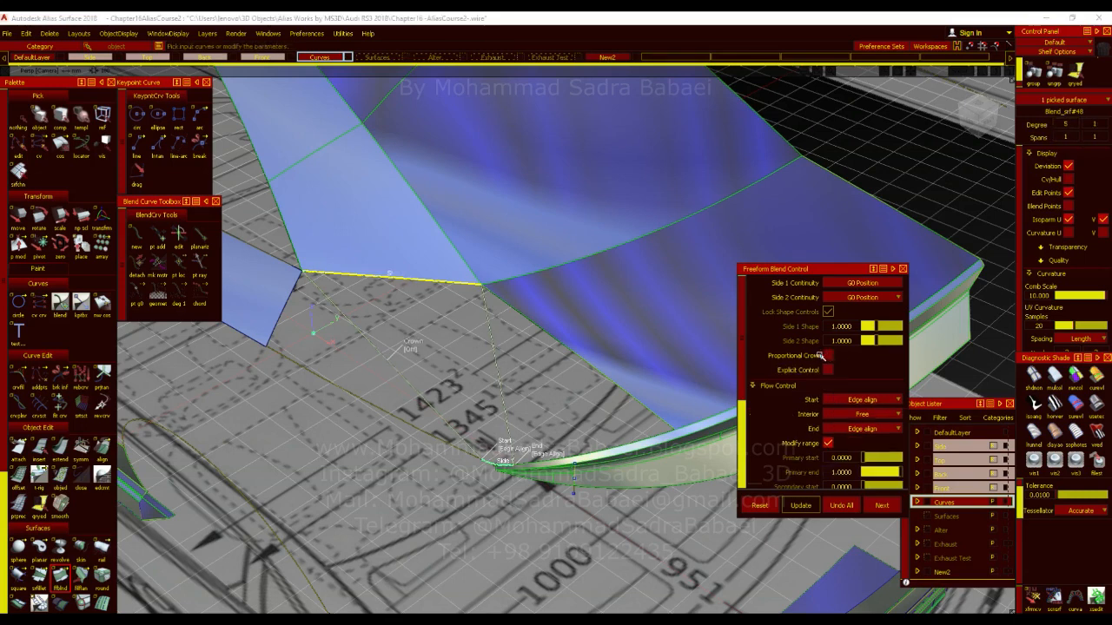
scroll(860, 465, down, 2)
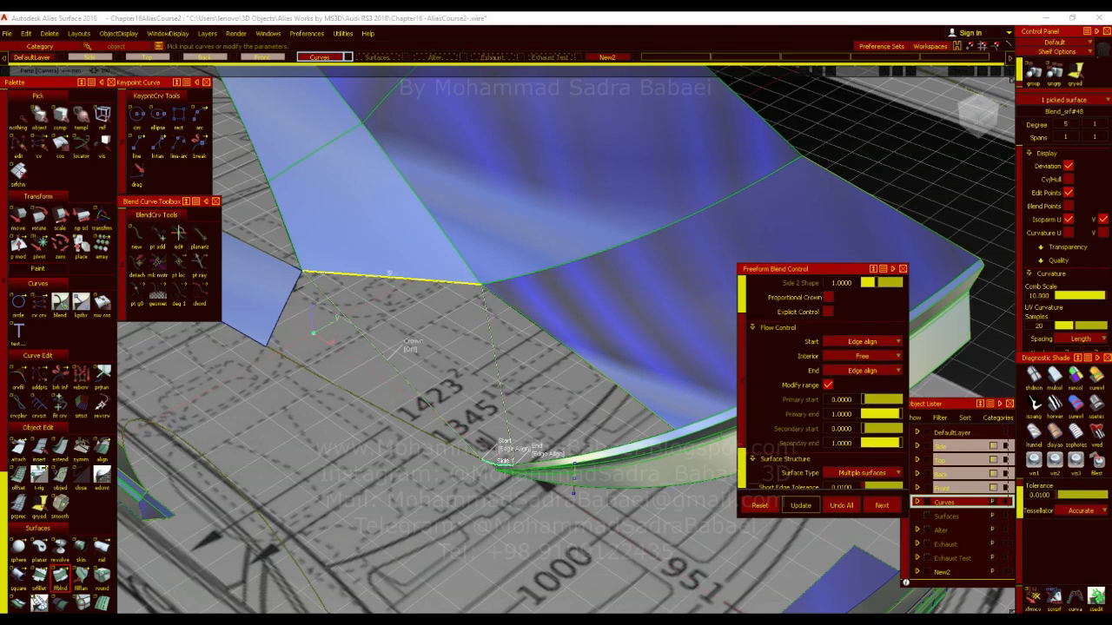
click(871, 342)
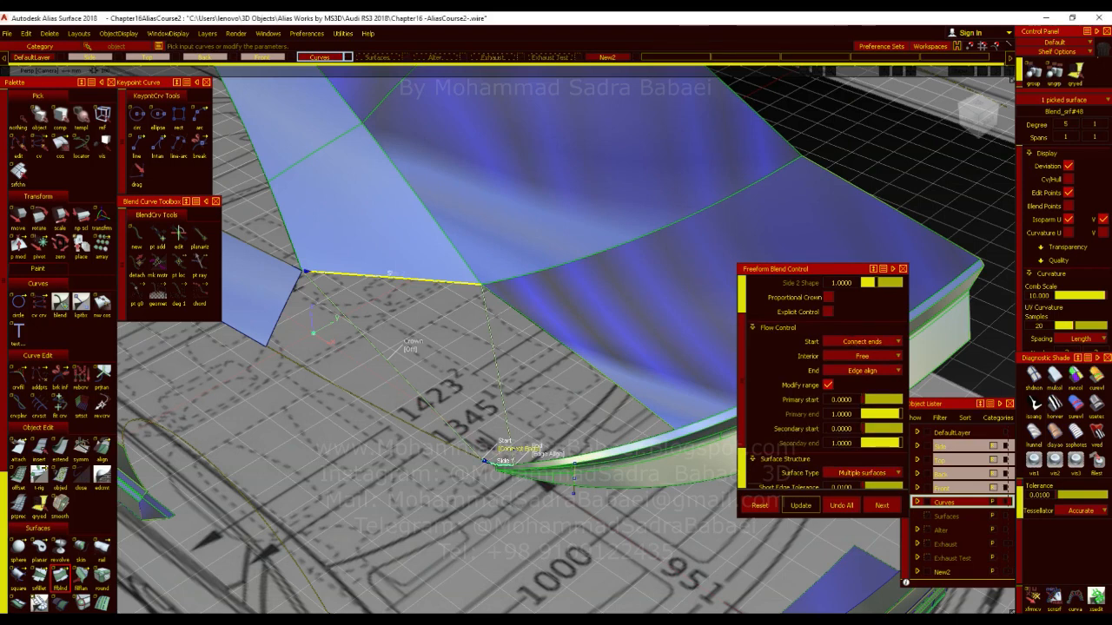
mouse_move(388, 273)
mouse_down()
mouse_move(353, 281)
mouse_move(389, 276)
mouse_up()
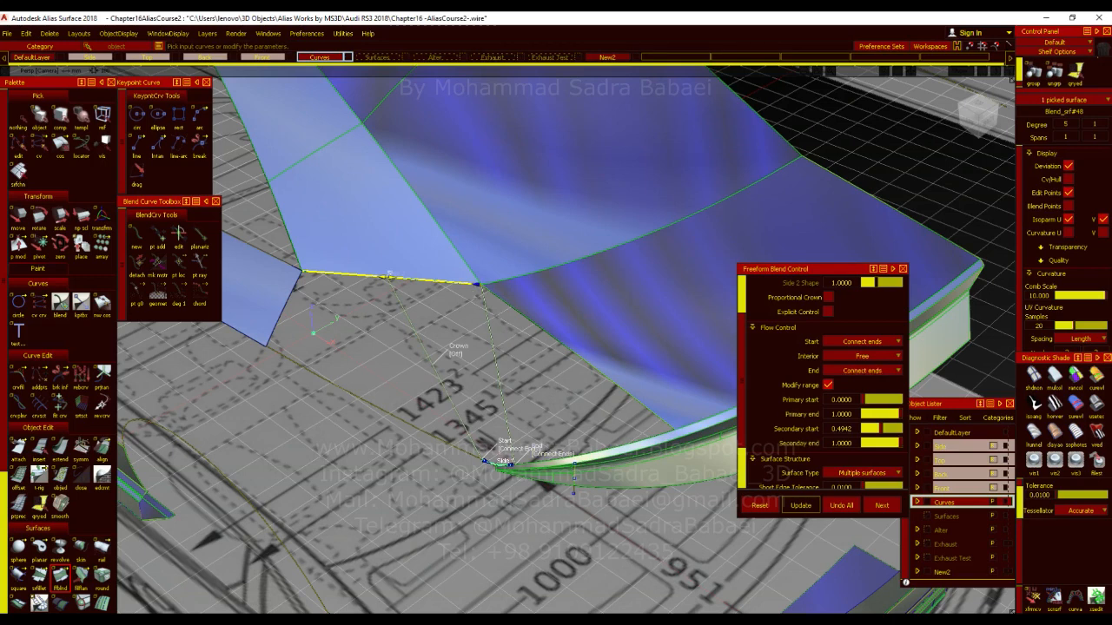
drag(473, 283, 361, 285)
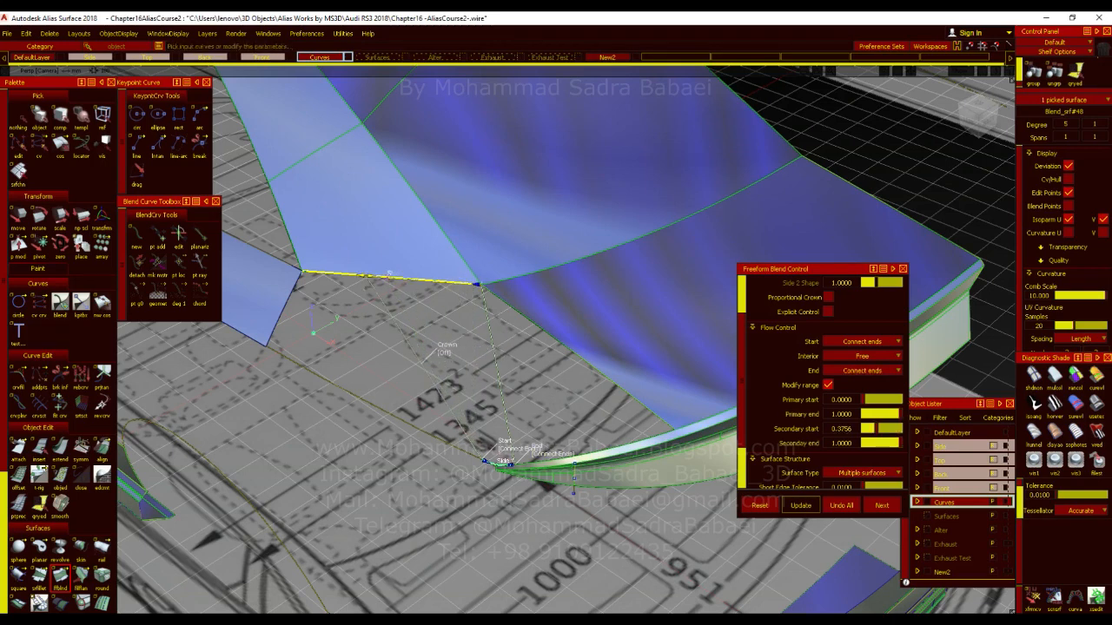
drag(476, 283, 445, 284)
ctrl+shift+drag(955, 304, 956, 339)
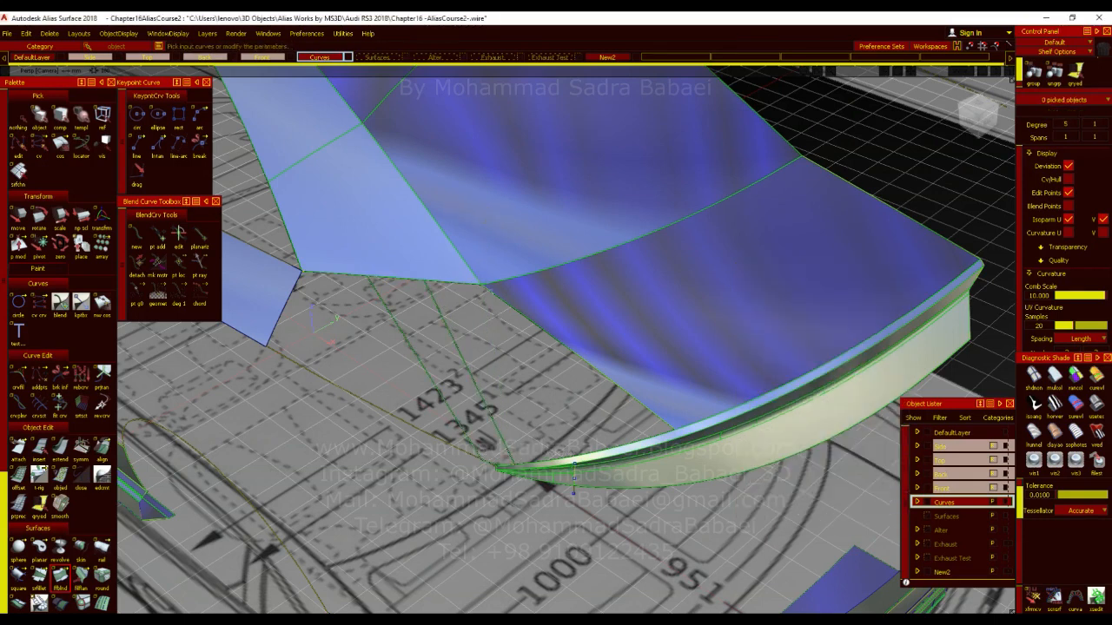
Hide the edges and compare the new strip with the rear three-quarter Audi RS3 reference photo in Photos.
click(1096, 414)
key(alt+m)
mouse_move(460, 356)
alt+shift+mouse_down()
mouse_move(361, 273)
mouse_move(281, 258)
mouse_move(233, 300)
mouse_move(261, 435)
mouse_move(356, 486)
alt+shift+mouse_up()
key(alt+Tab)
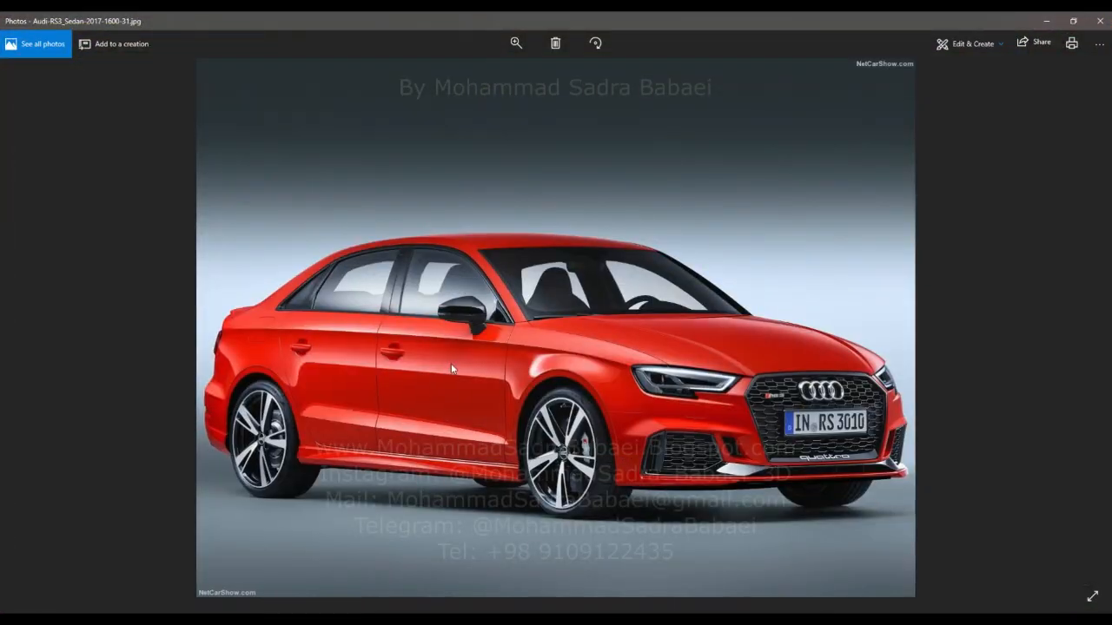
key(Right)
scroll(557, 266, up, 3)
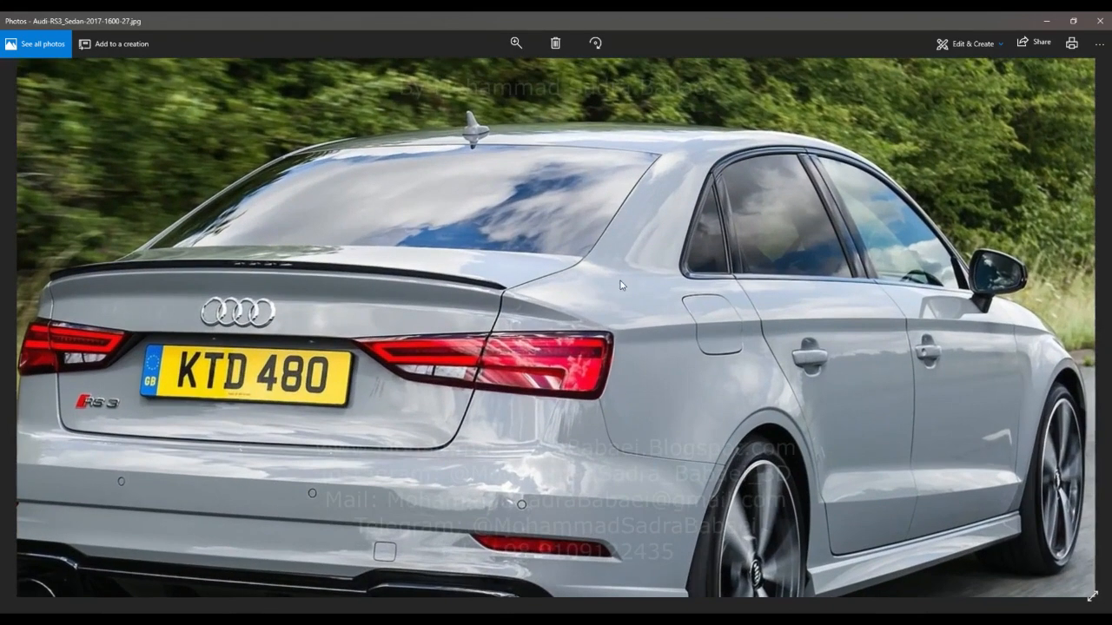
click(1073, 20)
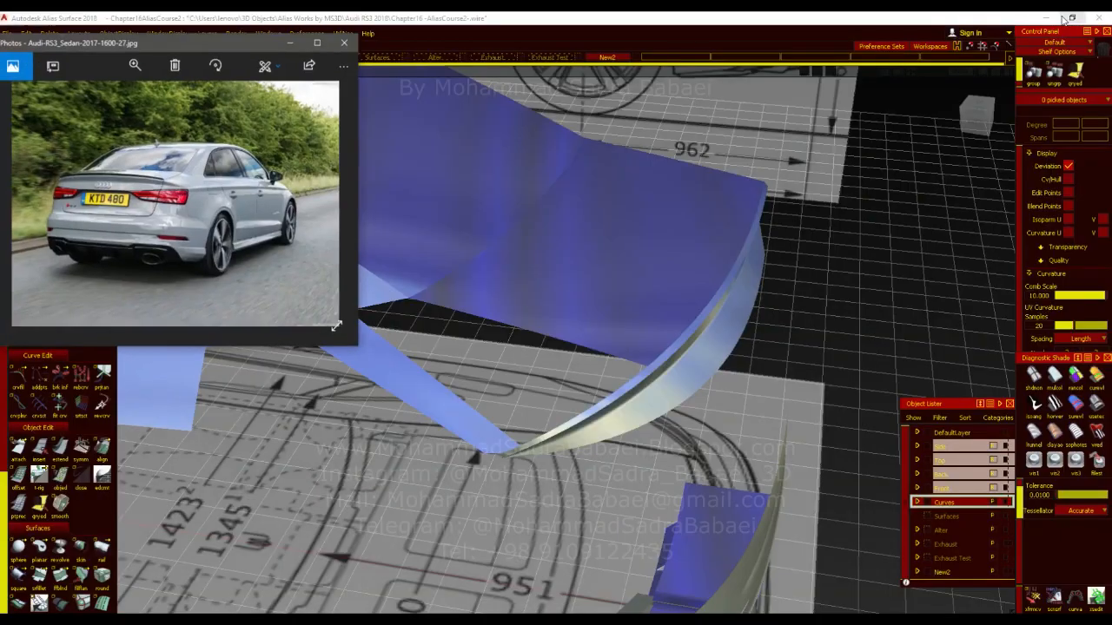
click(322, 49)
click(1050, 20)
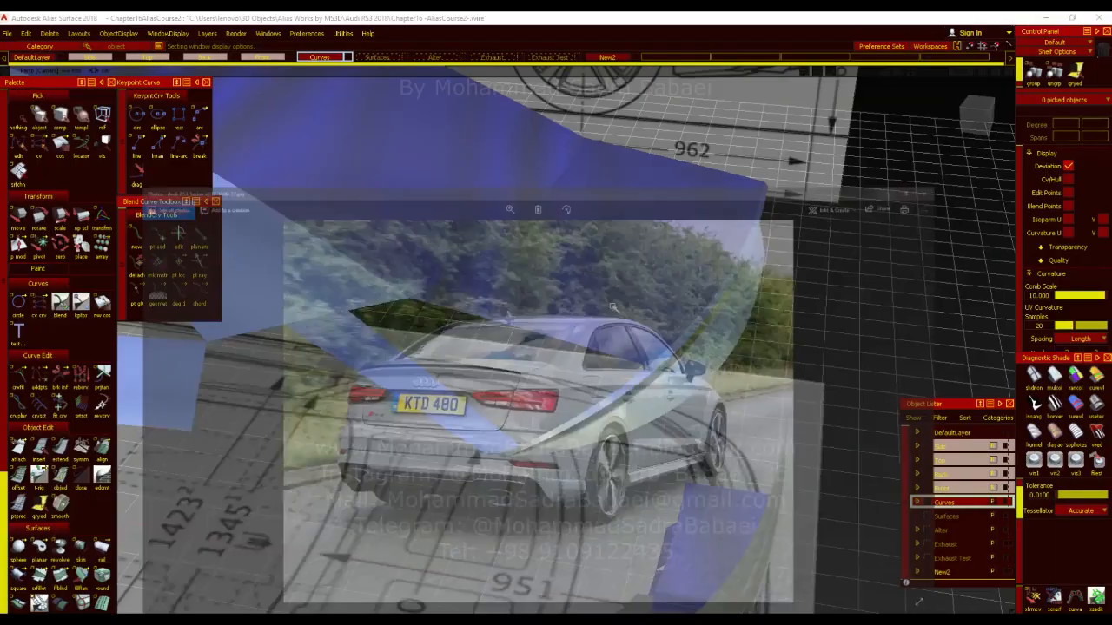
Enable Proportional Crown on the narrow strip blend with a crown value of 0.0010 and flip its direction.
click(511, 326)
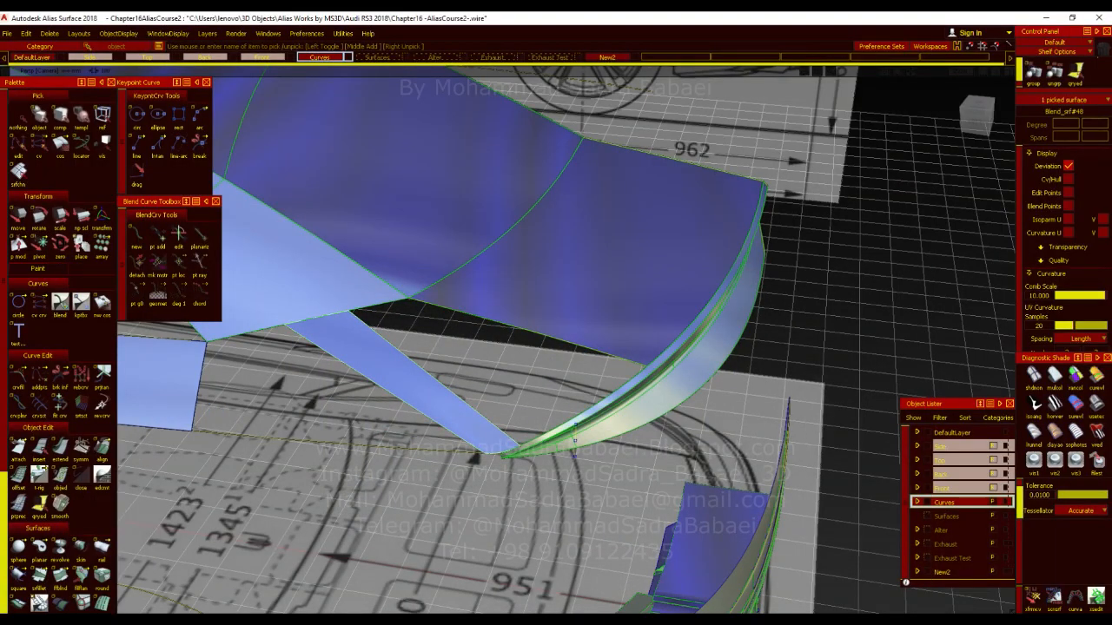
click(60, 578)
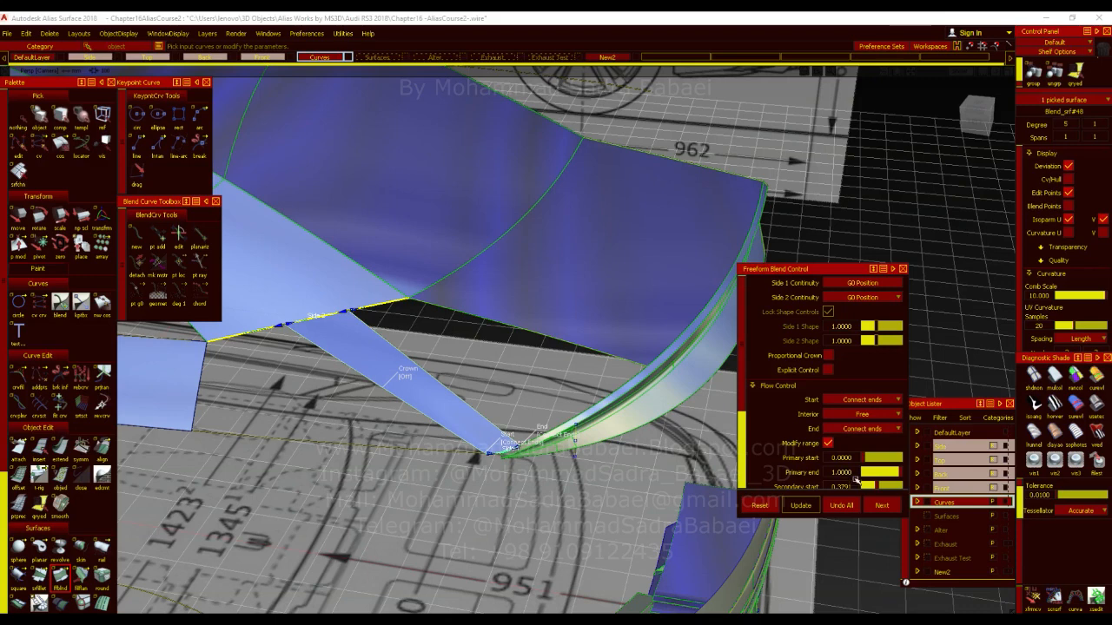
click(831, 356)
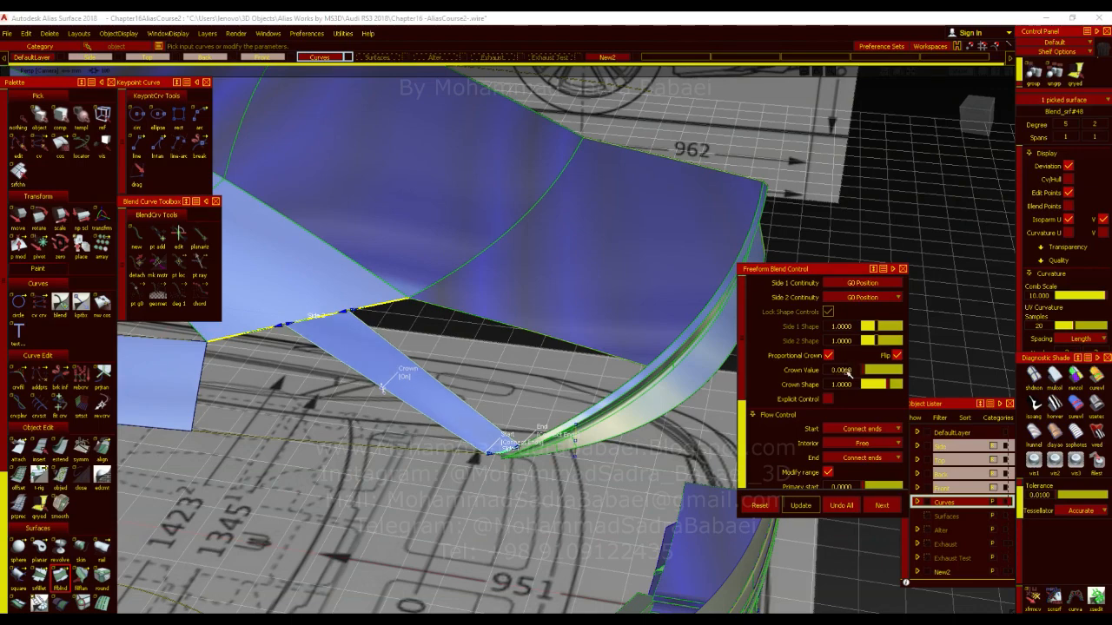
alt+shift+drag(572, 433, 466, 309)
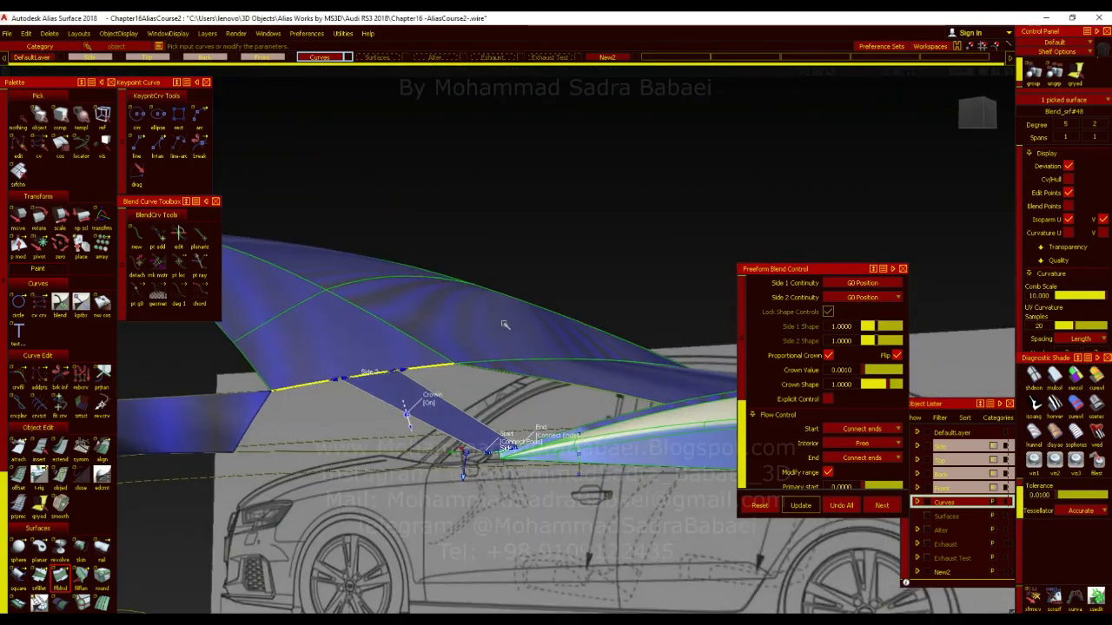
click(895, 355)
Examine the crowned strip's shading from above and up close, reopening the blend for a check.
ctrl+shift+drag(387, 357, 555, 454)
key(alt+t)
ctrl+shift+right_drag(555, 455, 509, 433)
ctrl+shift+drag(491, 428, 498, 447)
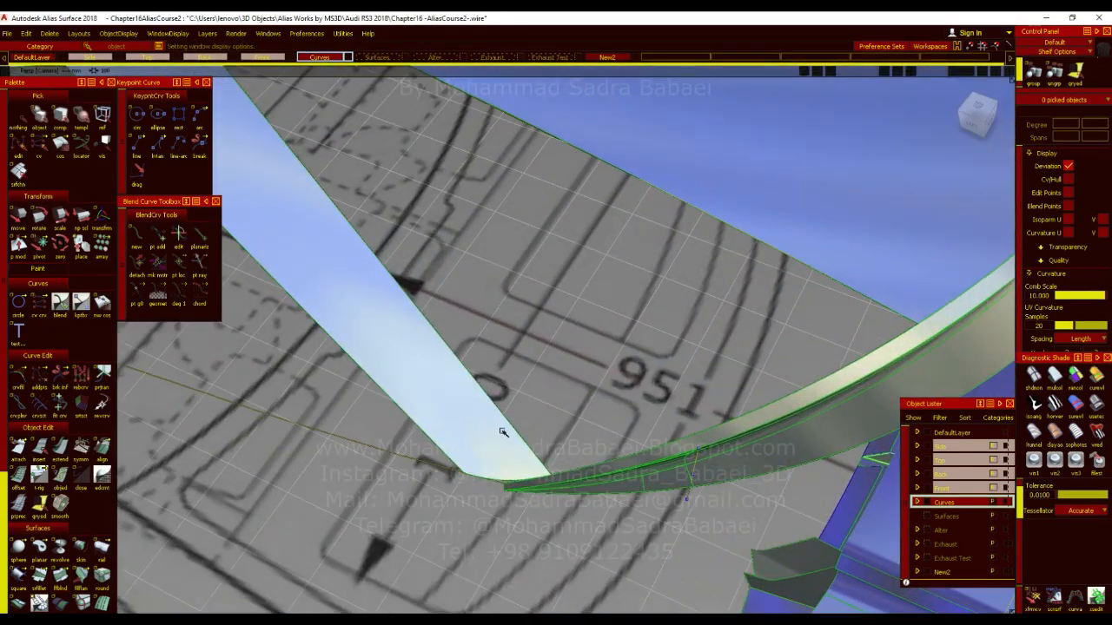
click(476, 429)
click(67, 578)
ctrl+shift+drag(393, 341, 417, 412)
alt+shift+drag(686, 499, 585, 425)
Build a Square surface bounded by the strip's inner edge, the pillar edge, the rear window's side edge and the tail panel edge.
click(18, 575)
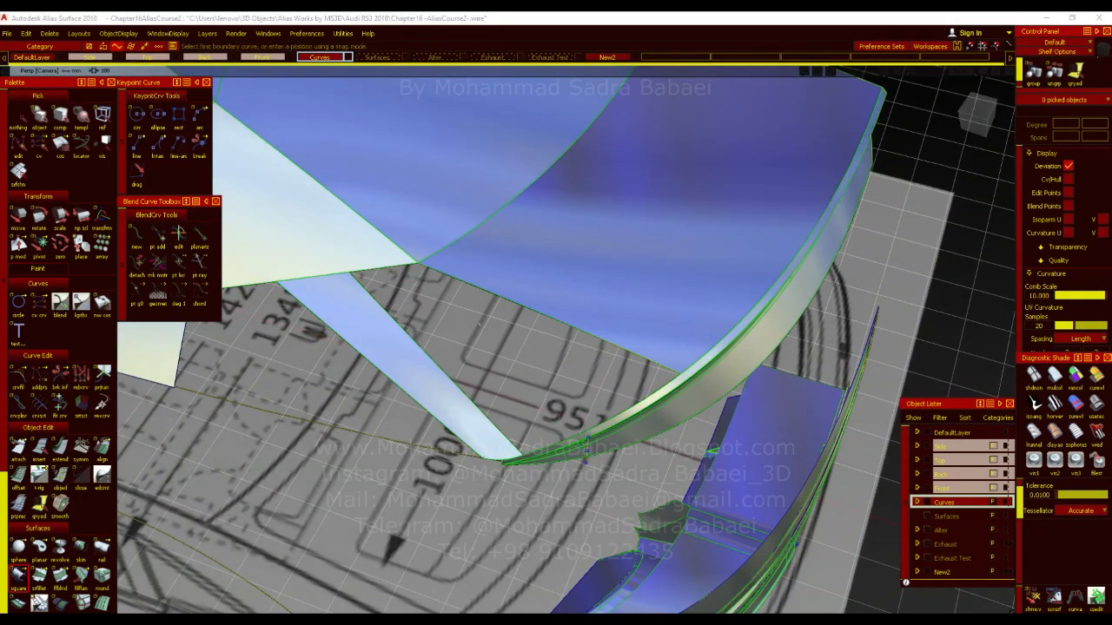
click(435, 364)
click(391, 268)
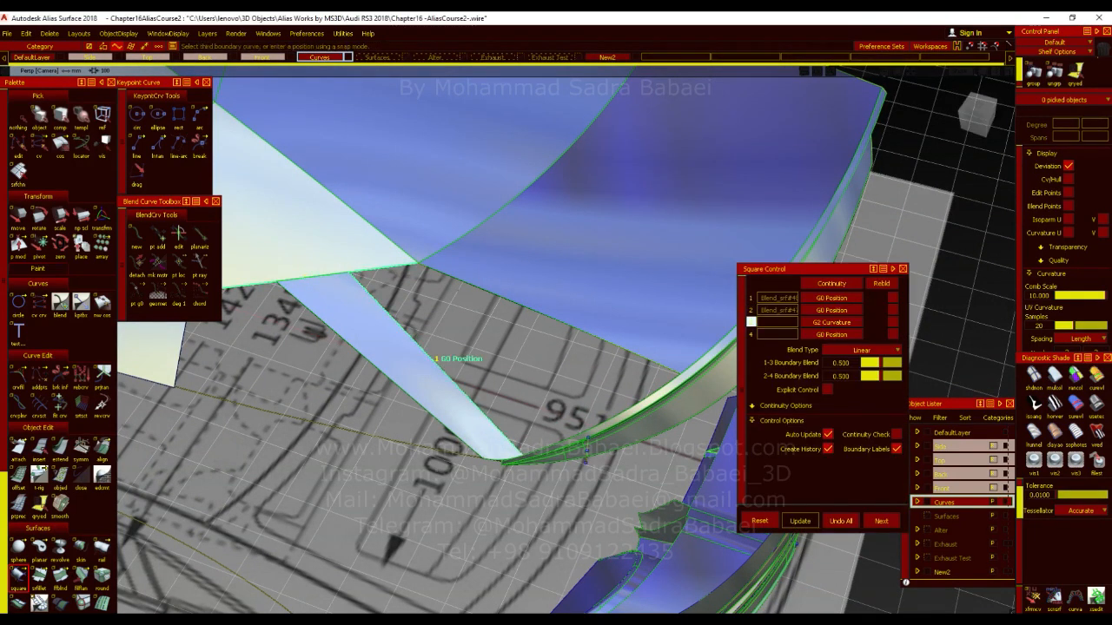
click(467, 292)
click(642, 401)
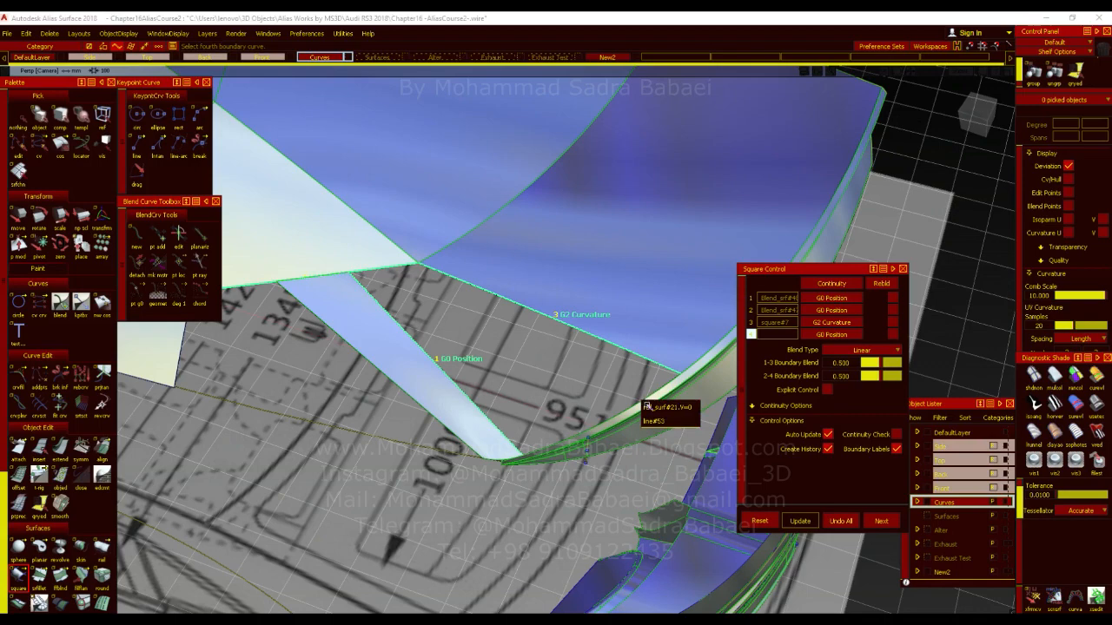
click(654, 421)
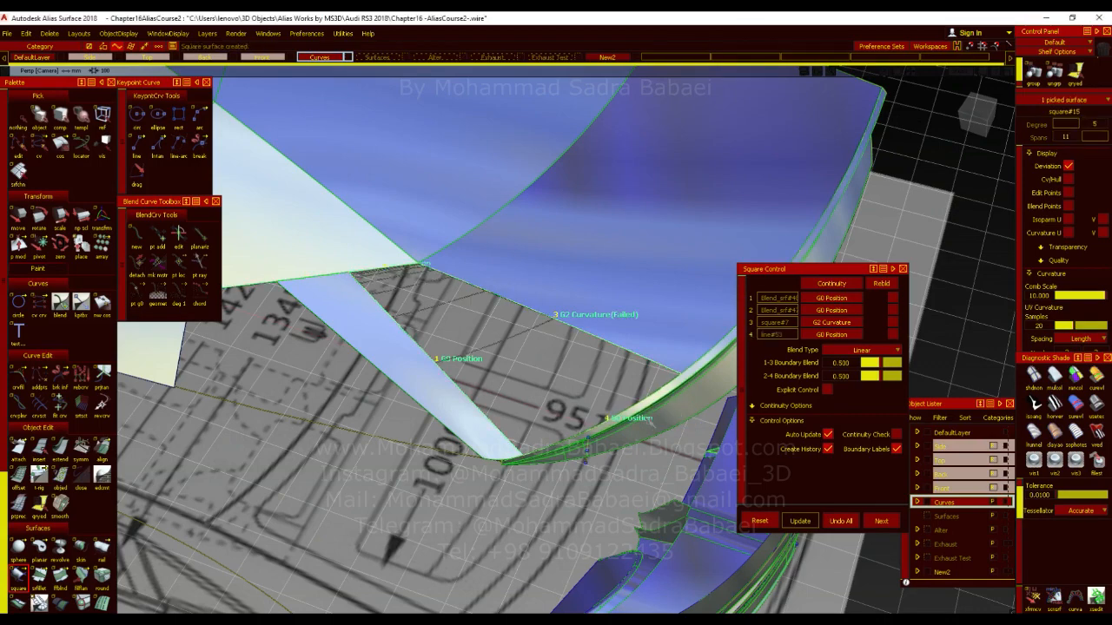
Set the Square surface's continuity to G1 Tangent along boundary 1, the strip blend.
alt+shift+drag(586, 445, 764, 360)
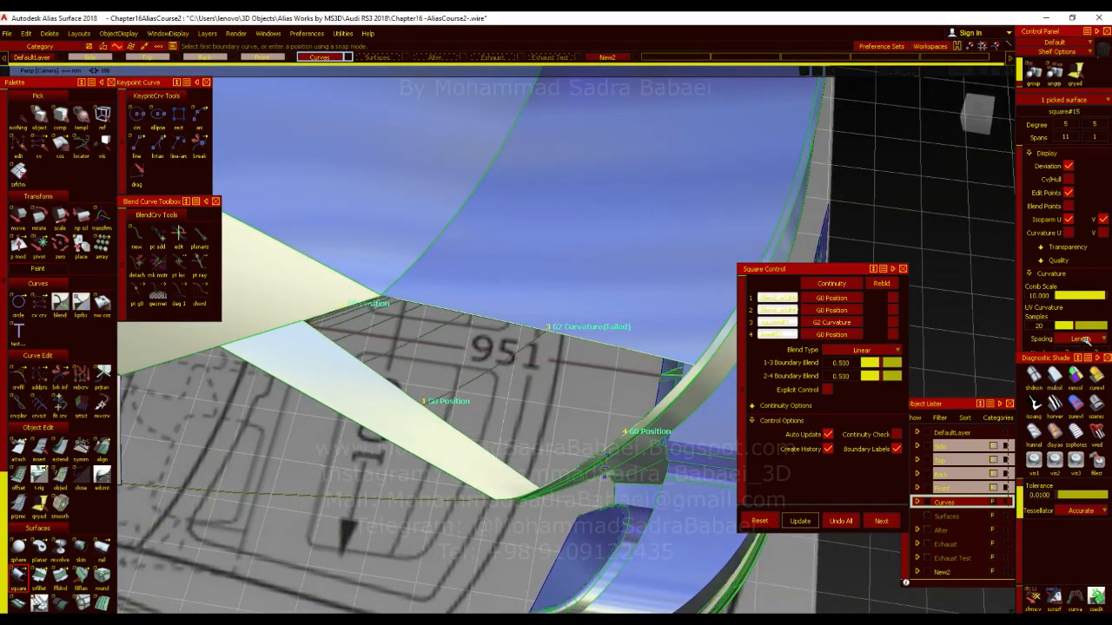
alt+shift+drag(598, 376, 865, 345)
click(828, 298)
click(830, 335)
alt+shift+drag(641, 368, 595, 367)
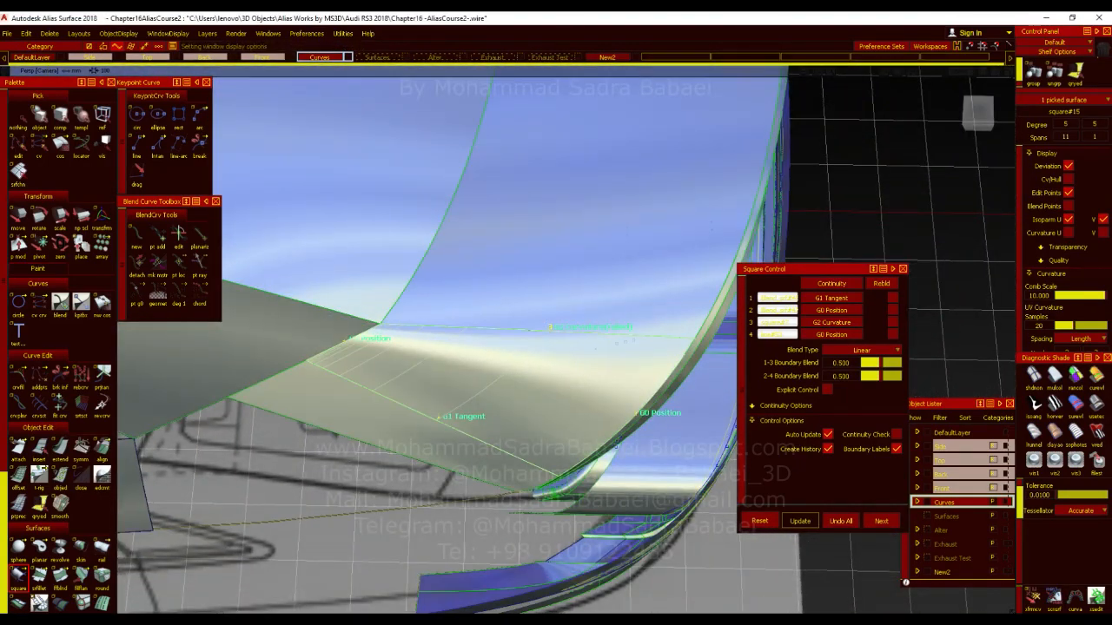
Set the Square surface's boundary 2, along the rear pillar edge, to Free Boundary.
alt+shift+drag(524, 343, 541, 318)
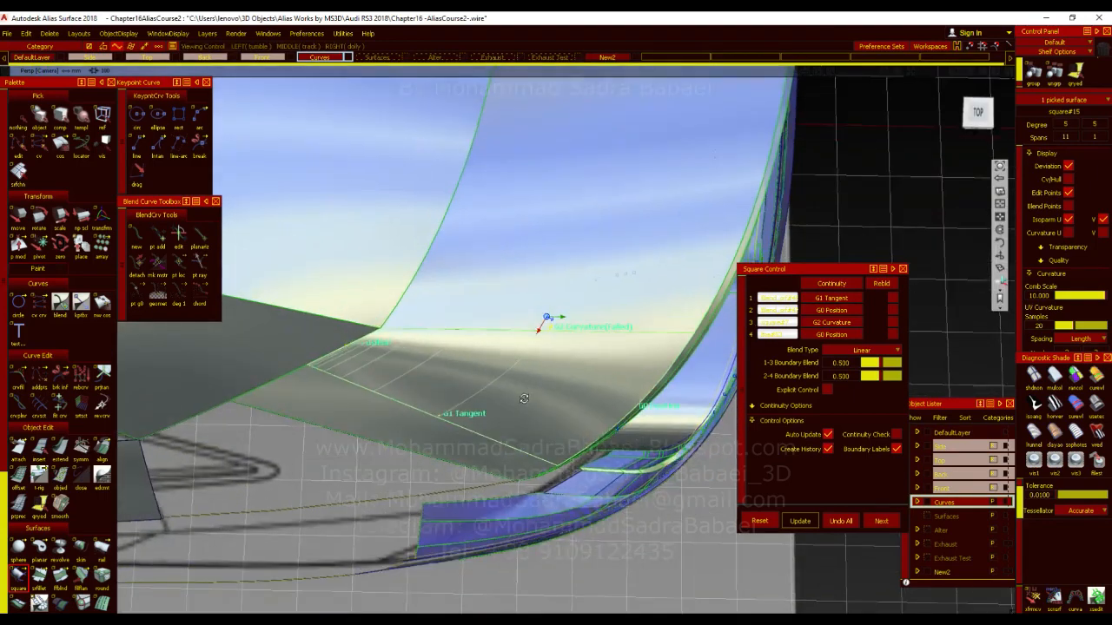
click(830, 311)
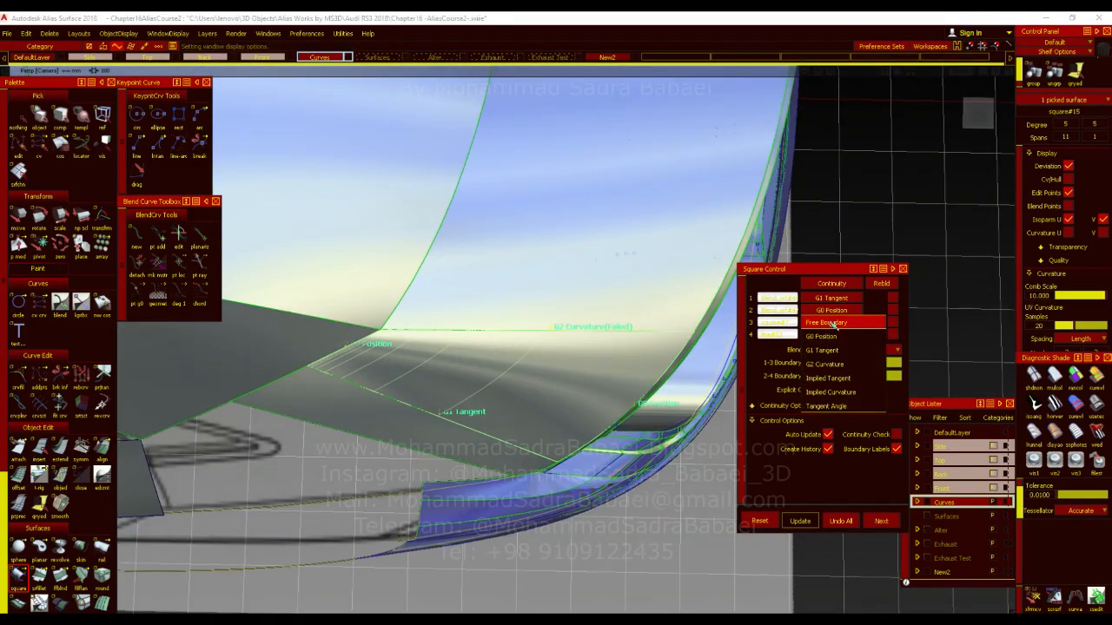
click(832, 323)
alt+shift+drag(621, 254, 582, 355)
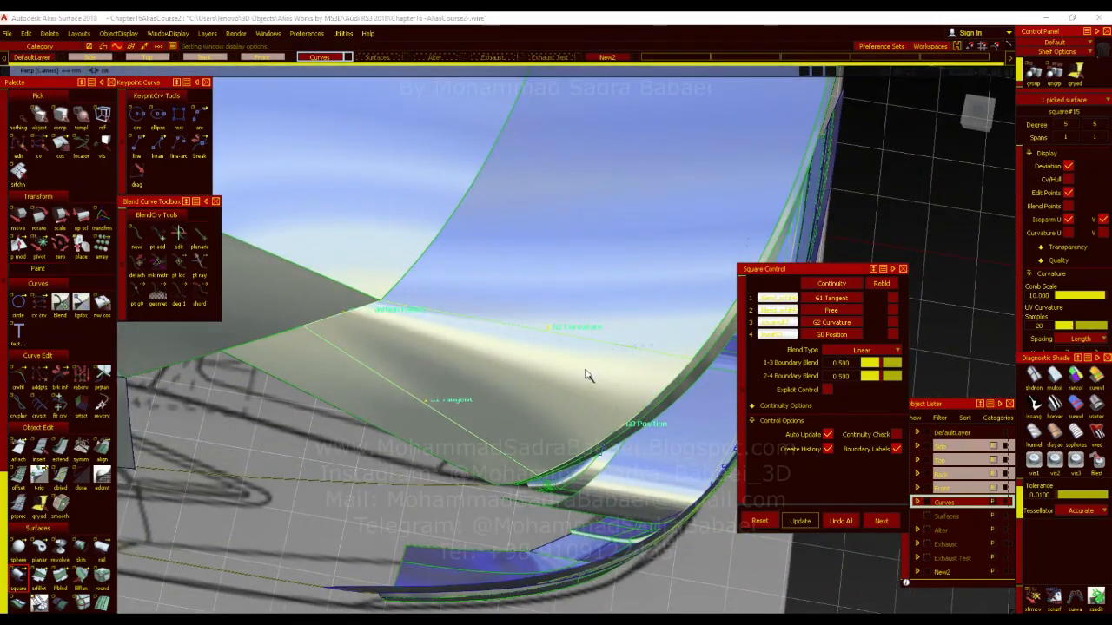
alt+shift+drag(669, 362, 541, 322)
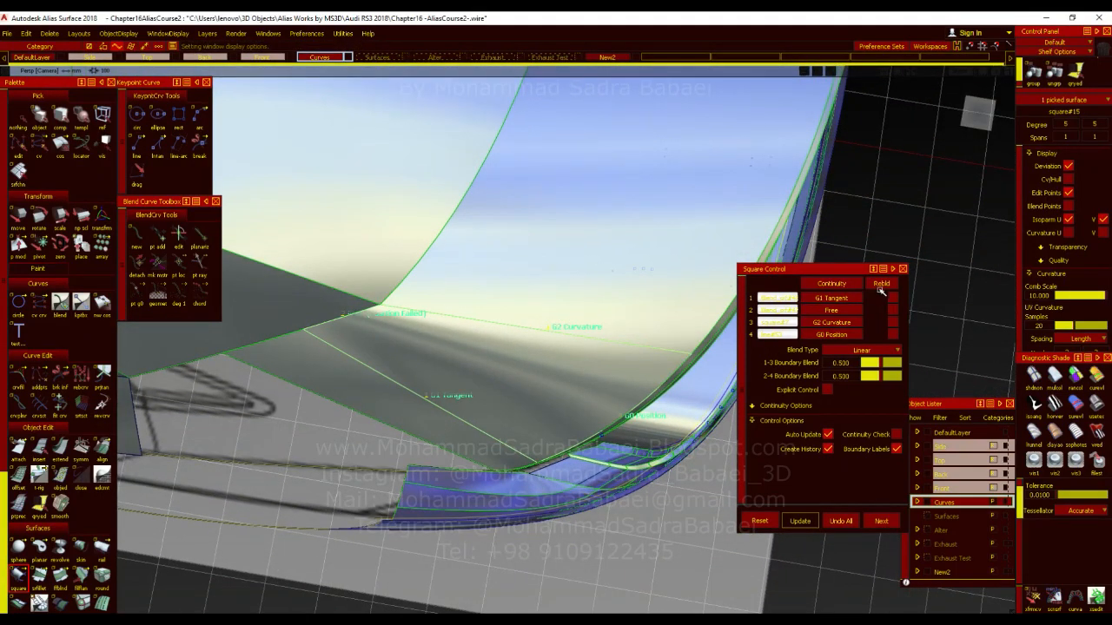
Set the Square surface's continuity to G1 Tangent along boundary 3, the rear window edge.
click(831, 322)
click(858, 357)
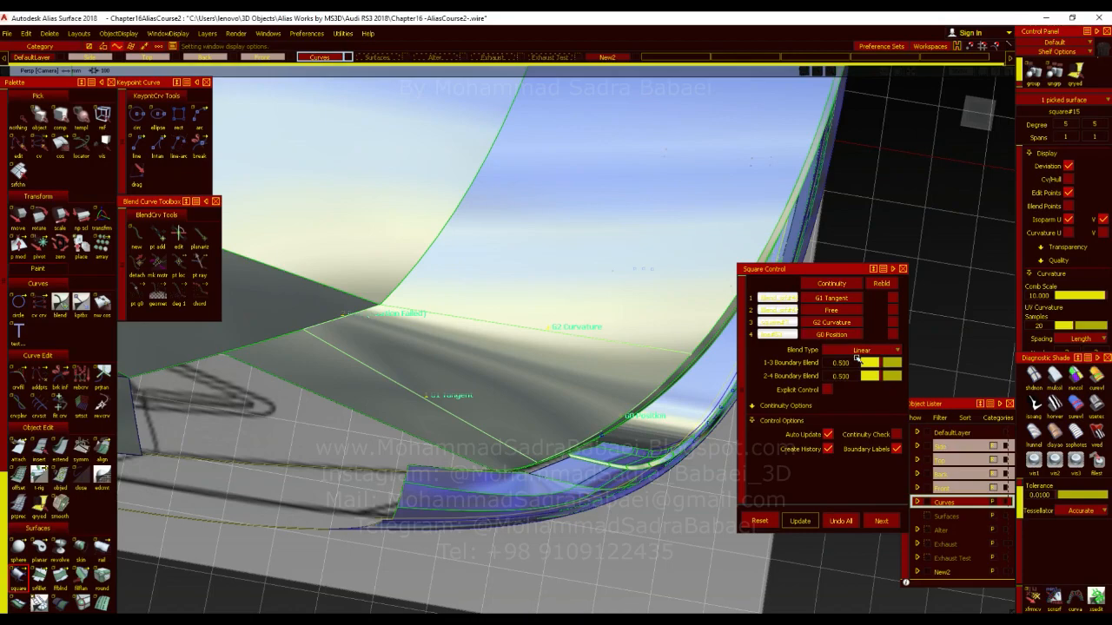
alt+shift+drag(617, 297, 570, 303)
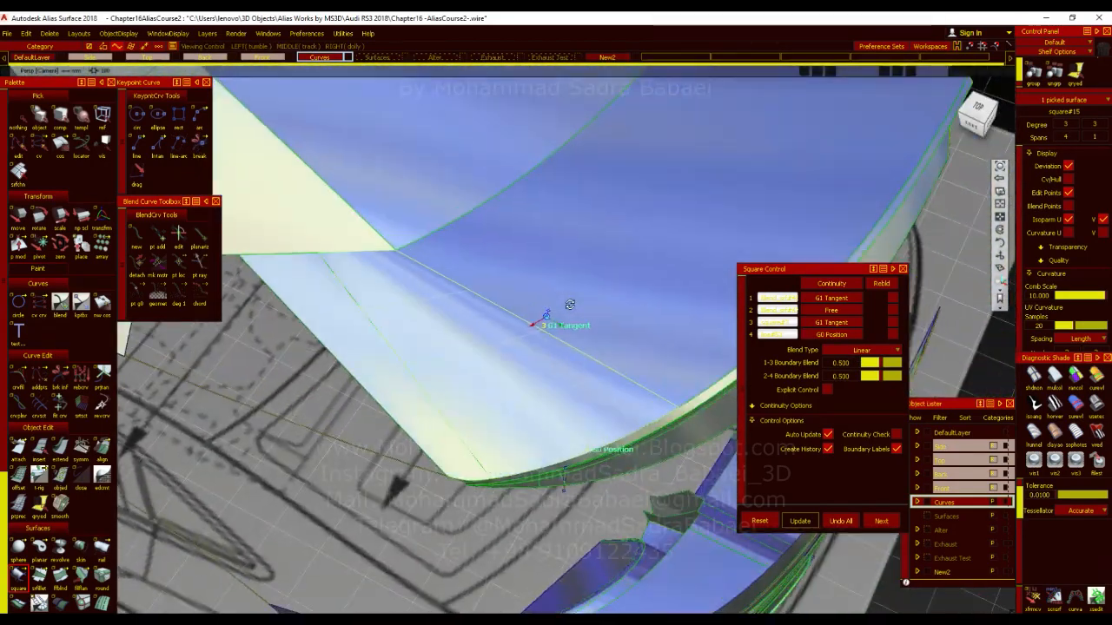
alt+shift+drag(683, 341, 848, 339)
Try G0 Position on the pillar-side boundary, return it to Free Boundary, and inspect the junction with the pillar up close.
click(845, 310)
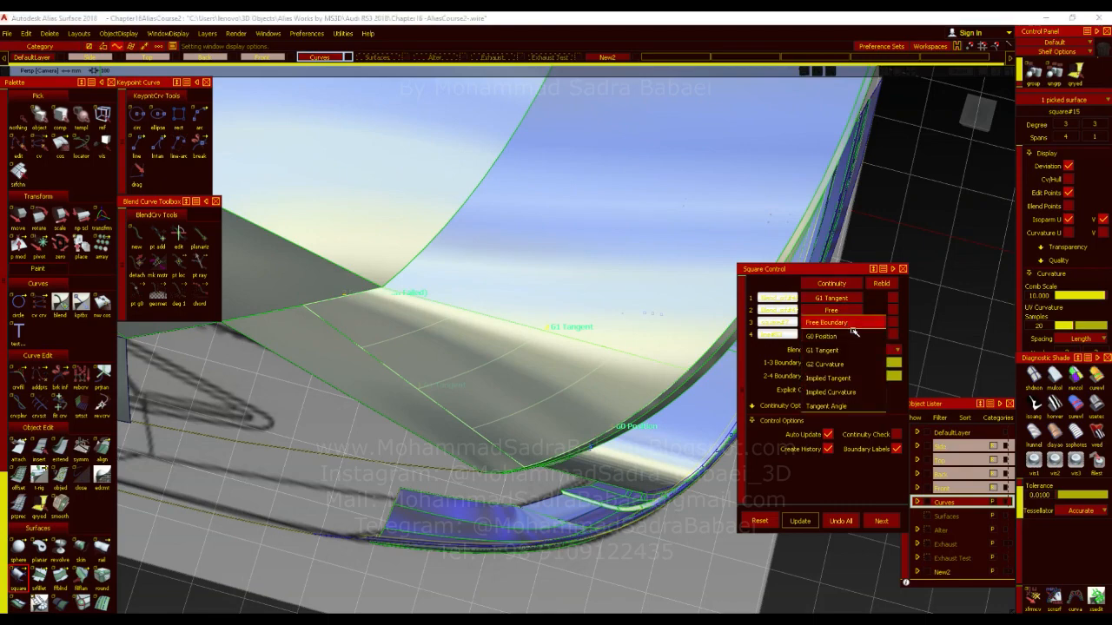
click(854, 337)
click(831, 312)
click(839, 320)
alt+shift+drag(644, 314, 411, 354)
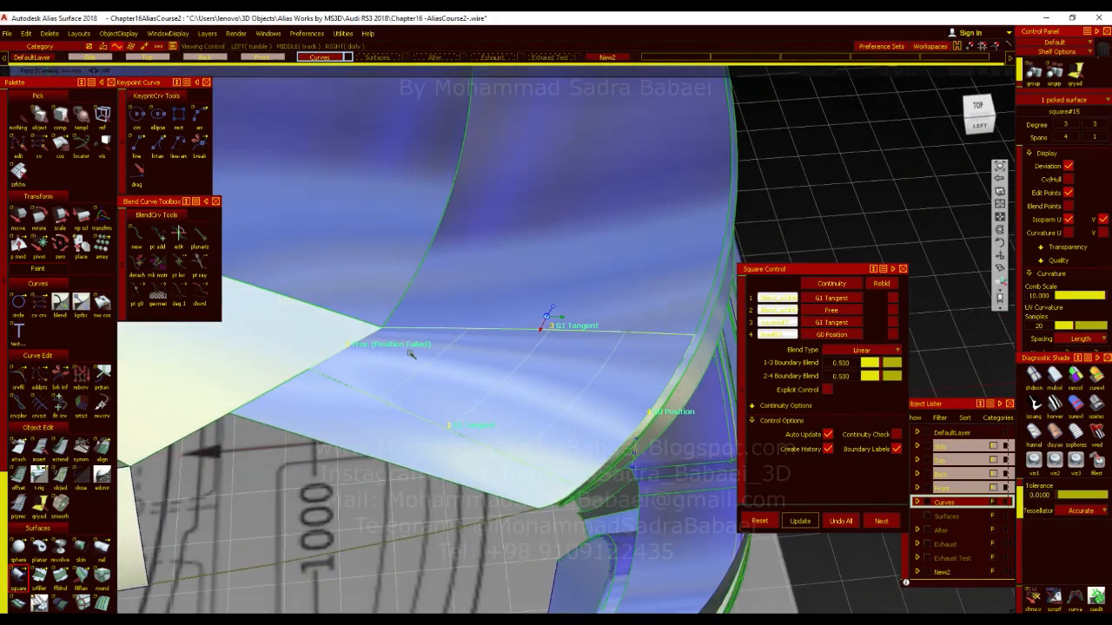
alt+shift+drag(397, 416, 894, 252)
alt+shift+drag(341, 372, 307, 330)
alt+shift+drag(441, 362, 299, 518)
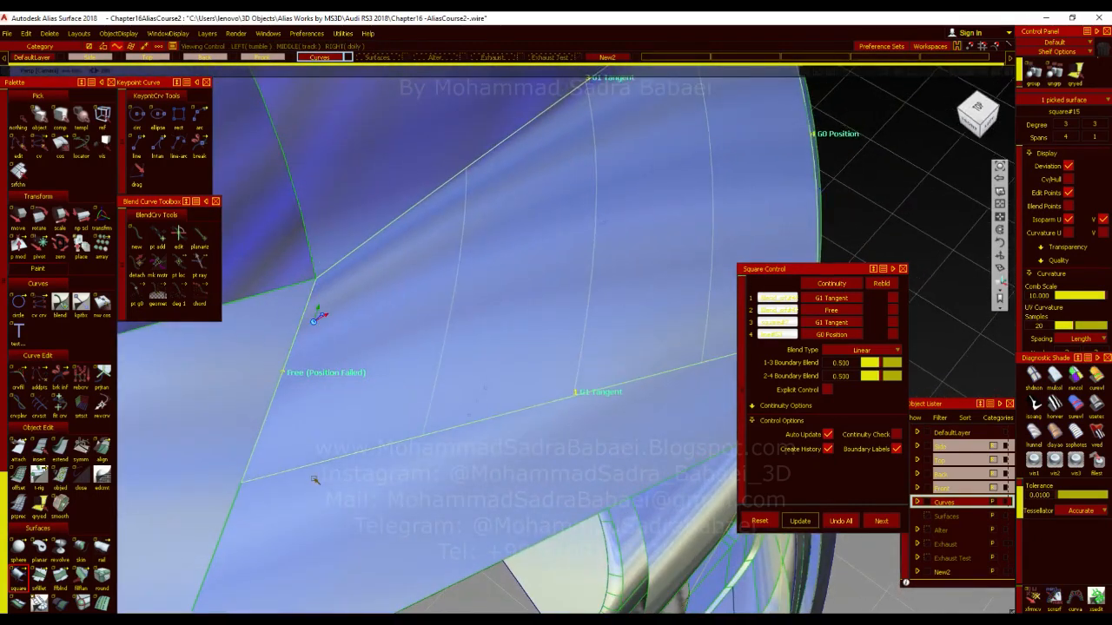
Examine the Square surface's free boundary against the rear pillar edge from several angles, and leave the Square command.
alt+shift+middle_drag(349, 467, 371, 449)
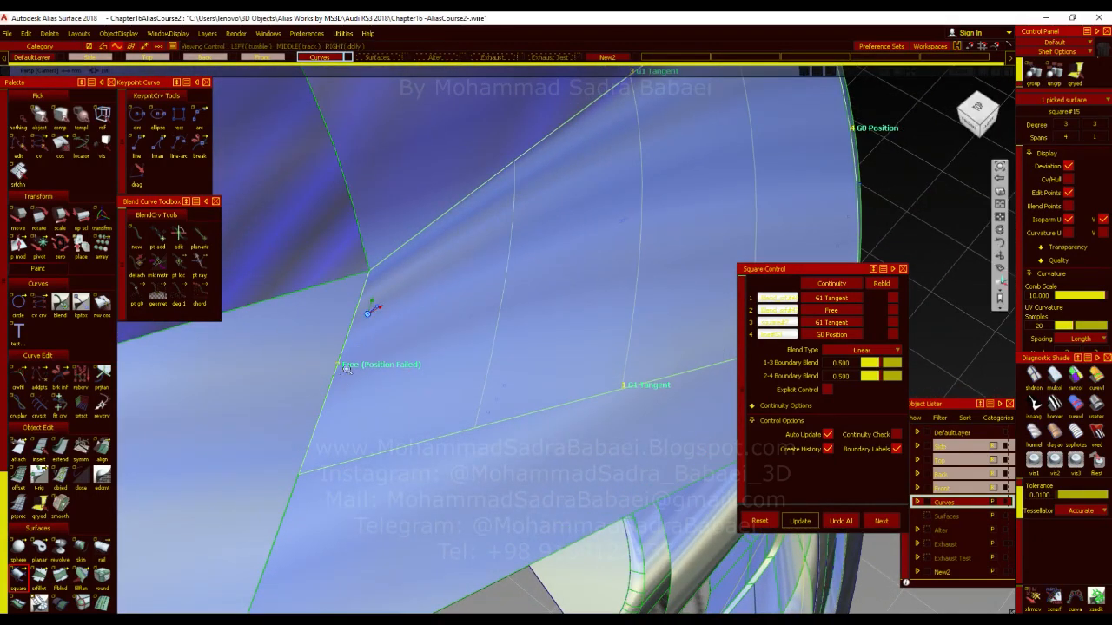
alt+shift+right_drag(372, 309, 409, 300)
alt+shift+drag(409, 300, 498, 195)
alt+shift+right_drag(457, 346, 491, 367)
alt+shift+drag(492, 368, 416, 382)
alt+shift+right_drag(417, 382, 430, 366)
ctrl+shift+drag(430, 367, 407, 245)
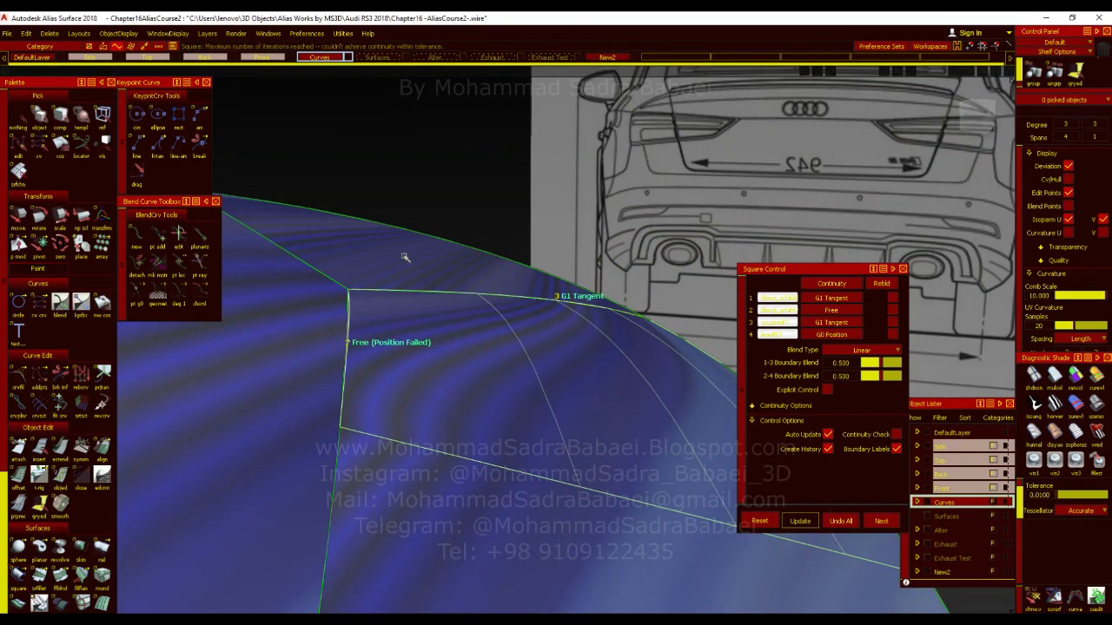
alt+shift+drag(399, 374, 472, 397)
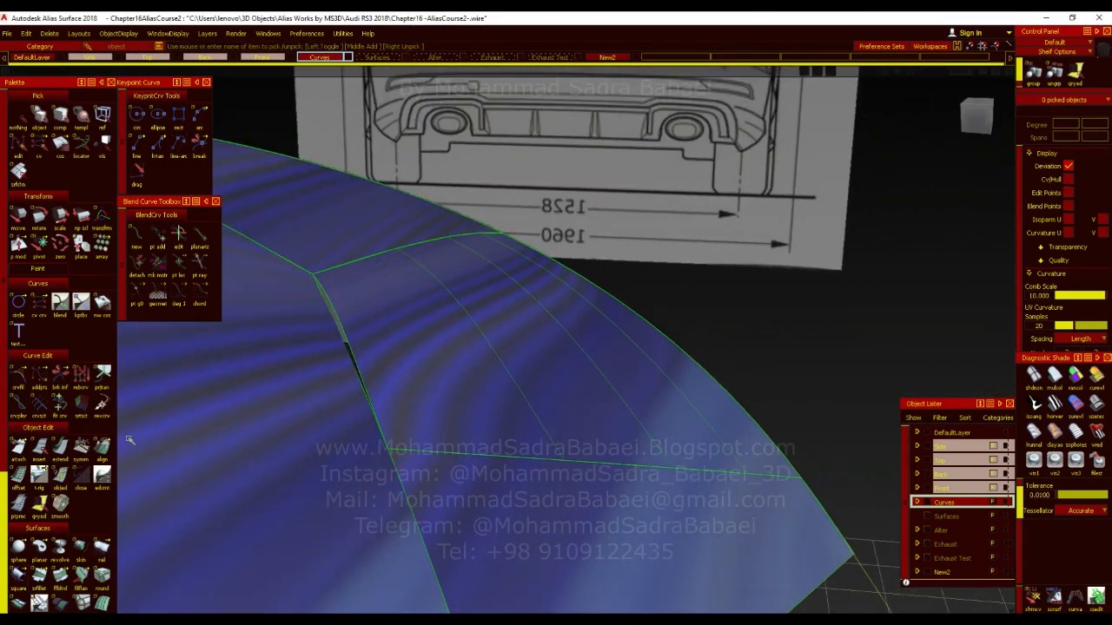
Align the Square surface's pillar-side edge to the rear pillar edge with G0 continuity, removing the surface's construction history.
double_click(102, 447)
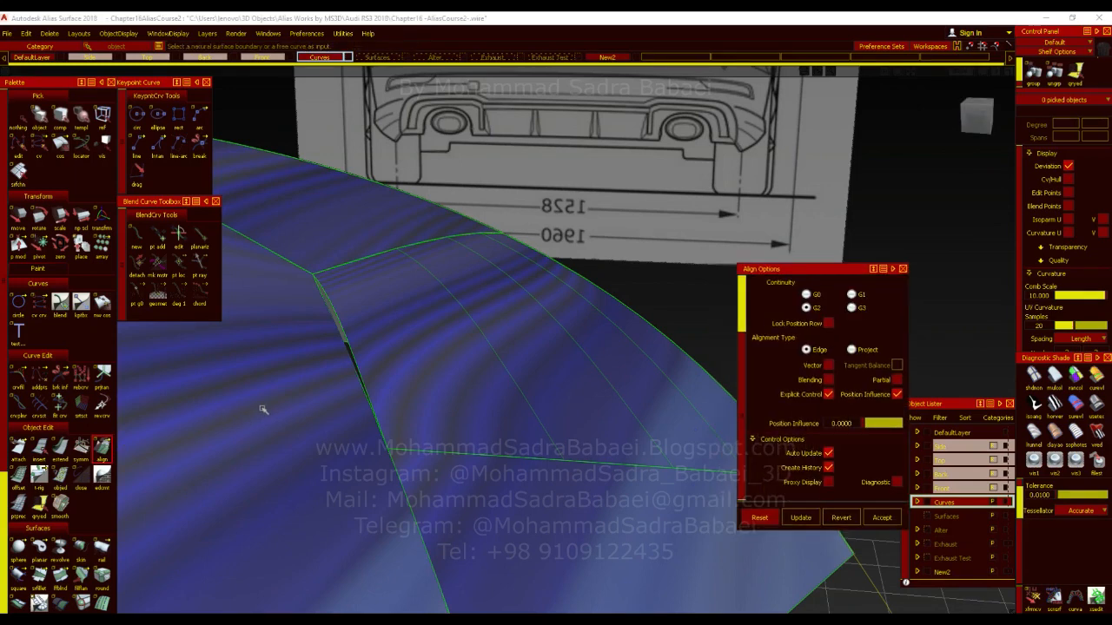
click(817, 297)
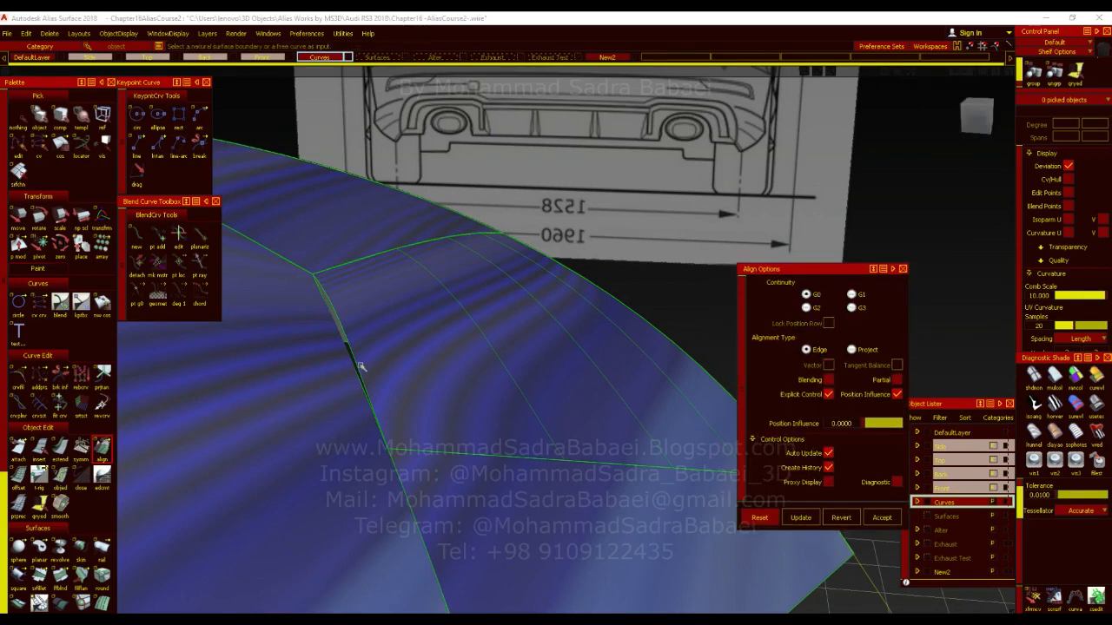
mouse_move(376, 373)
alt+shift+mouse_down()
mouse_move(377, 392)
mouse_move(367, 380)
alt+shift+mouse_up()
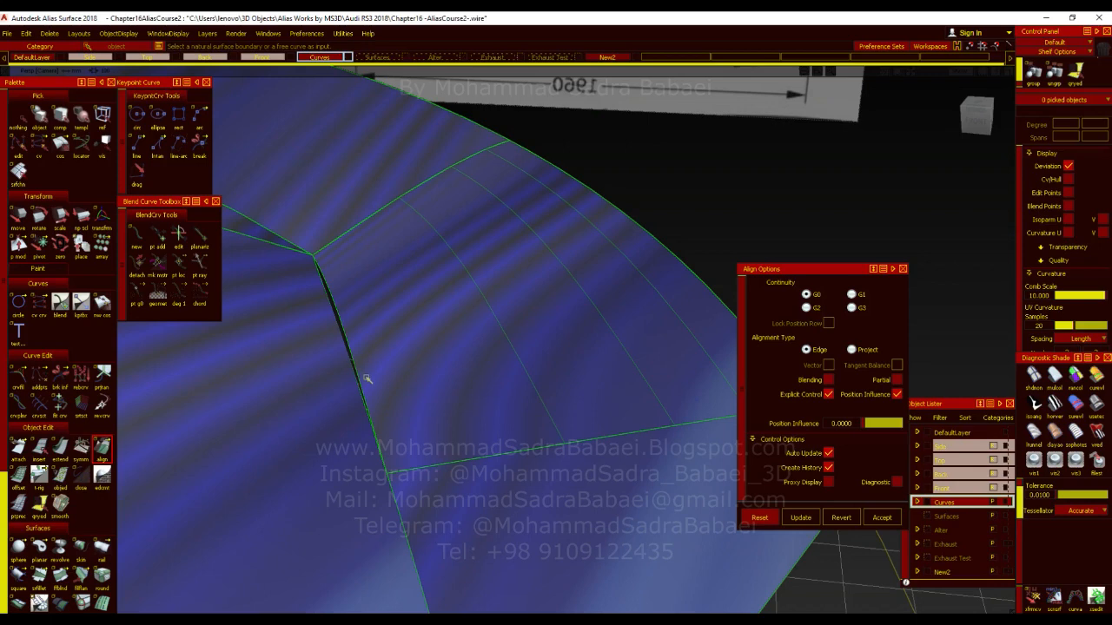
click(366, 375)
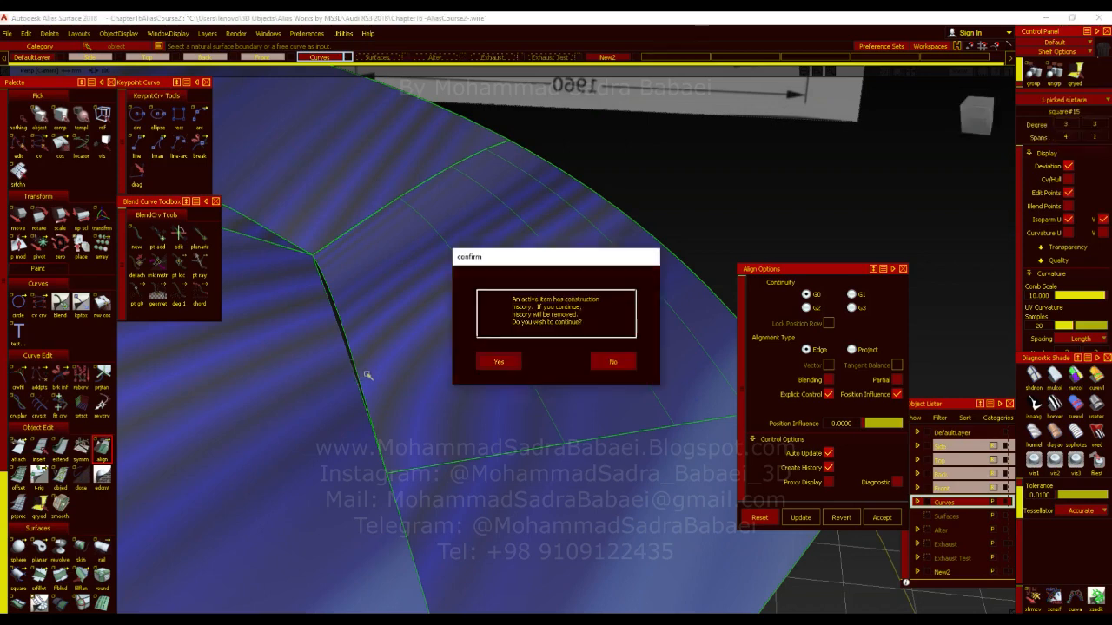
click(497, 361)
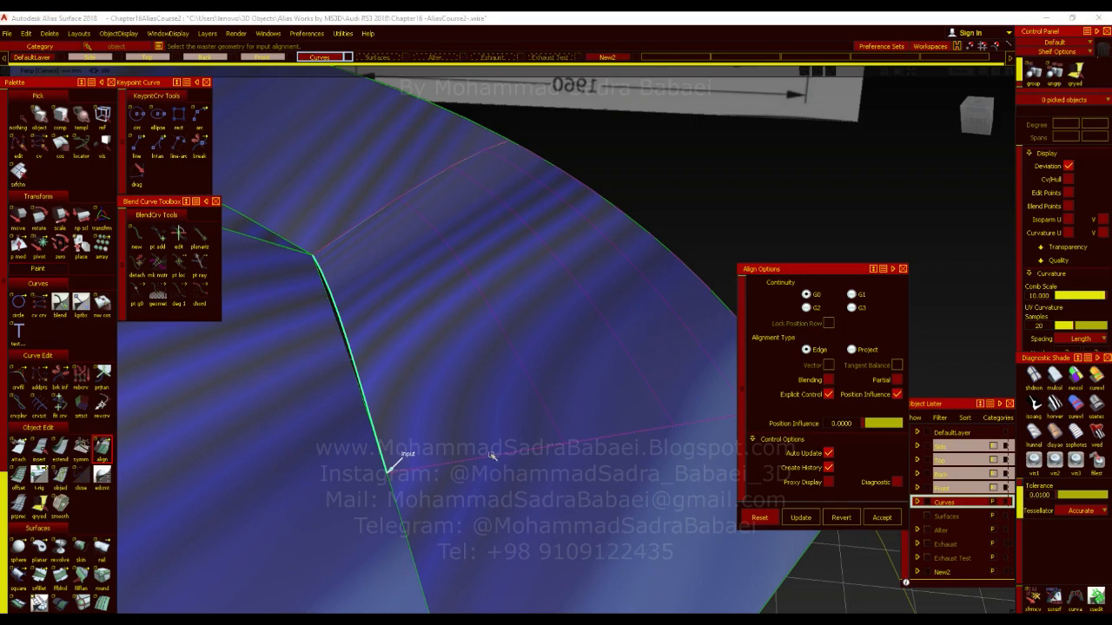
alt+shift+drag(468, 428, 368, 339)
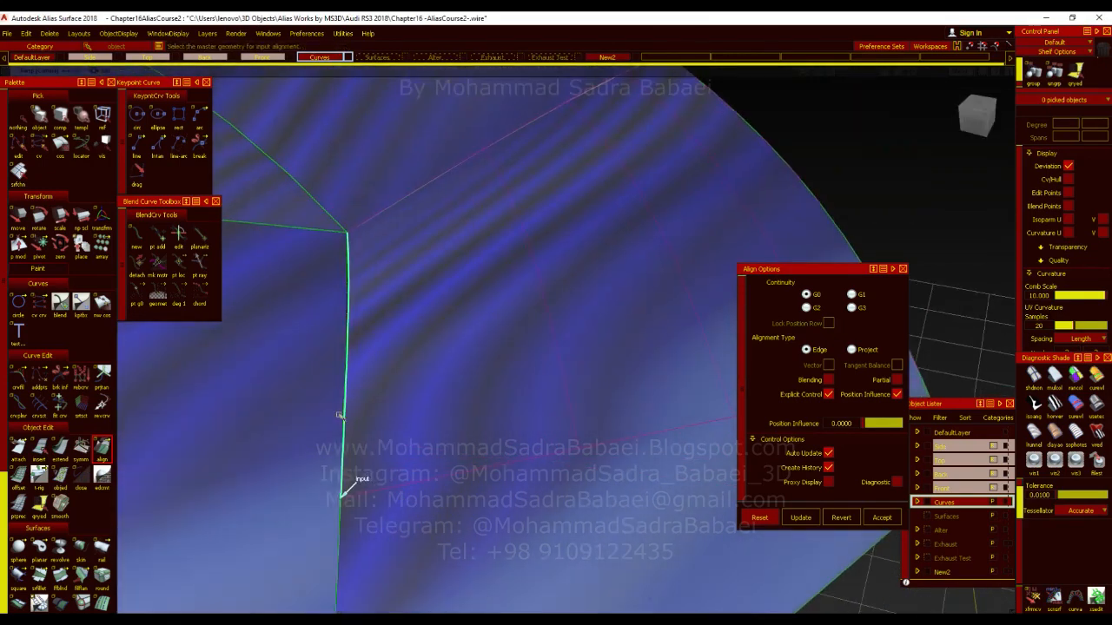
click(341, 415)
alt+shift+right_drag(493, 339, 469, 473)
alt+shift+middle_drag(469, 474, 497, 313)
alt+shift+right_drag(460, 453, 521, 421)
alt+shift+drag(521, 421, 506, 397)
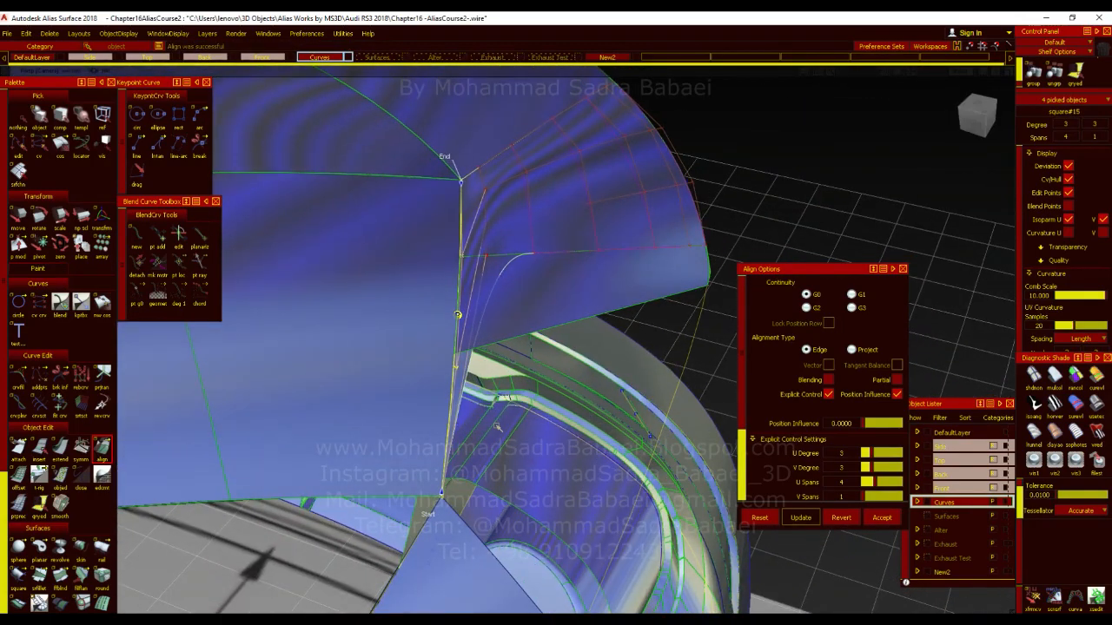
Limit the alignment to part of the pillar edge by moving its start to 0.3023, at the Square surface's corner.
drag(442, 497, 483, 250)
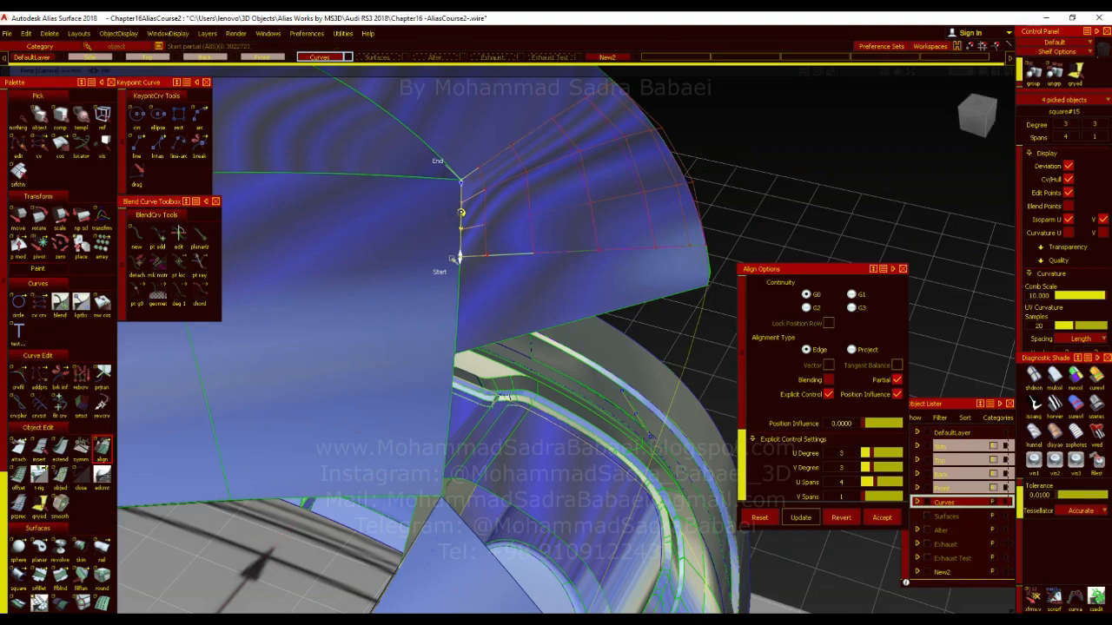
alt+shift+drag(469, 226, 483, 323)
alt+shift+right_drag(483, 323, 519, 318)
alt+shift+drag(518, 318, 502, 378)
alt+shift+right_drag(502, 378, 516, 367)
alt+shift+drag(516, 366, 558, 301)
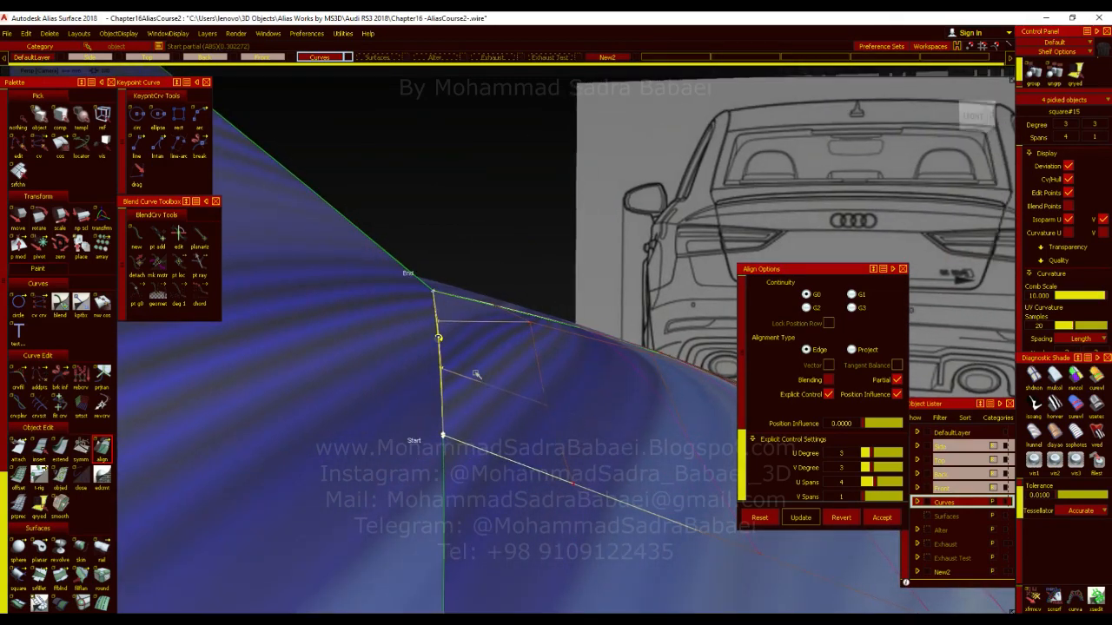
alt+shift+drag(540, 409, 477, 385)
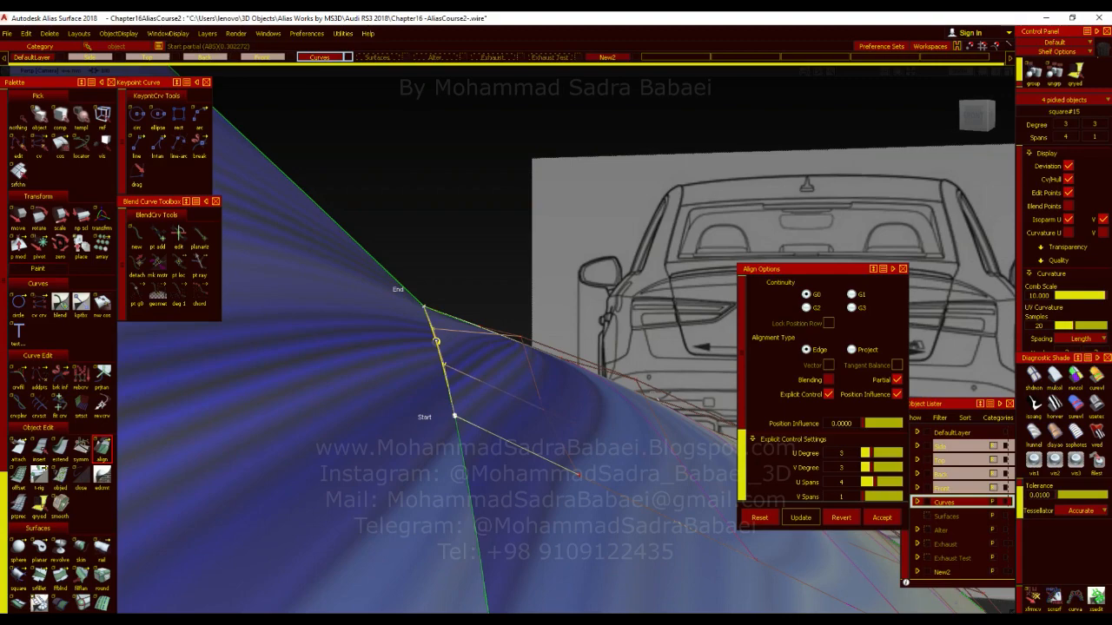
Try a U degree of 4 on the aligned surface and set it back to 3.
scroll(855, 430, down, 3)
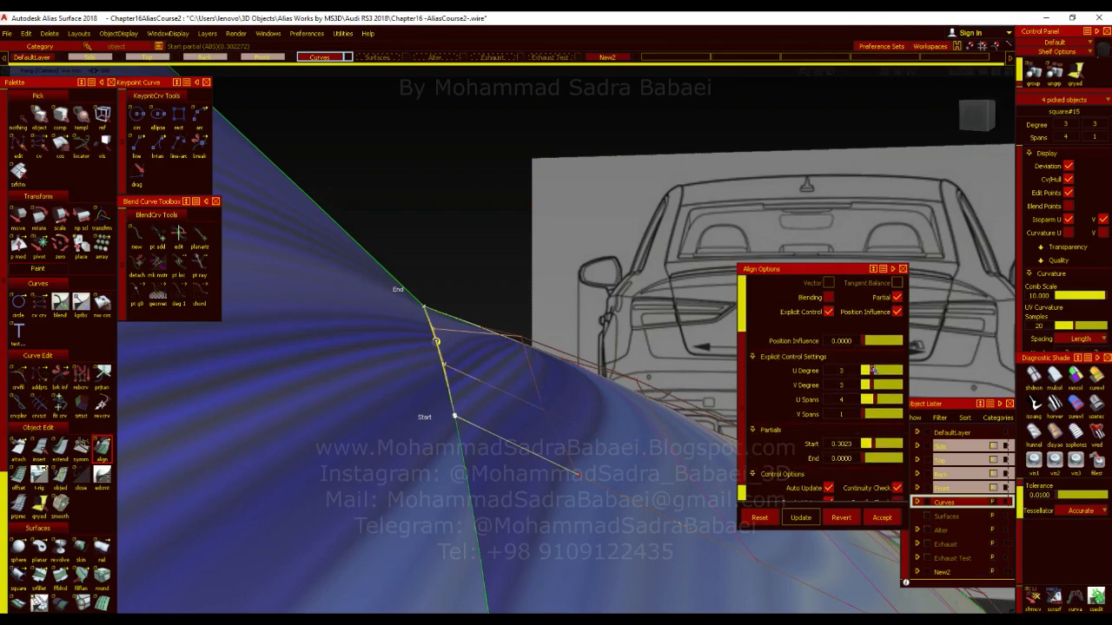
alt+shift+drag(640, 412, 620, 431)
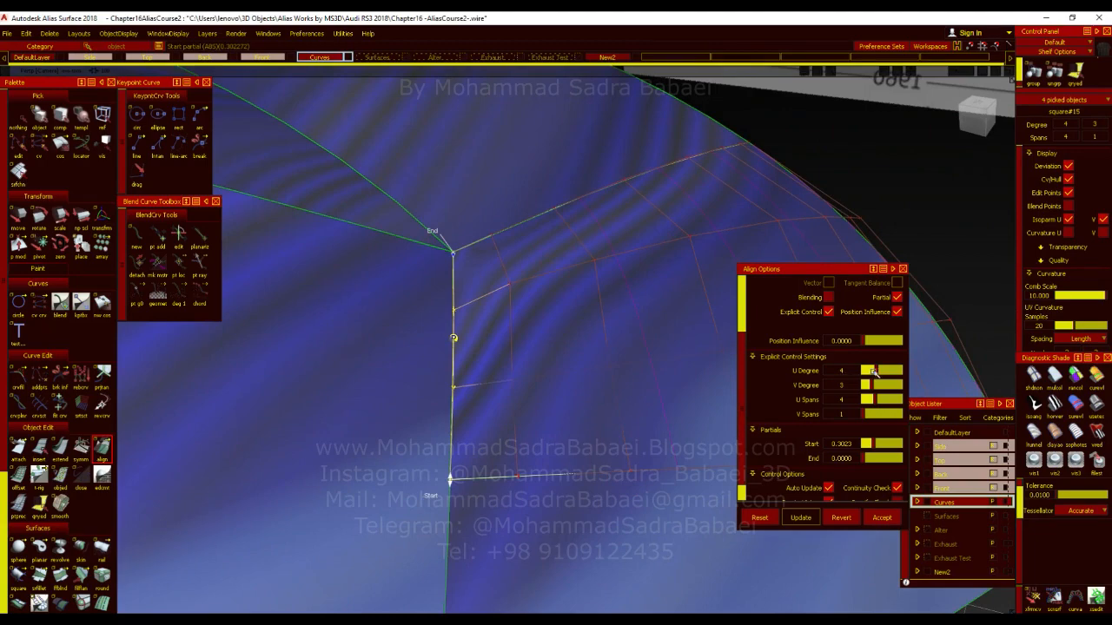
drag(874, 372, 873, 371)
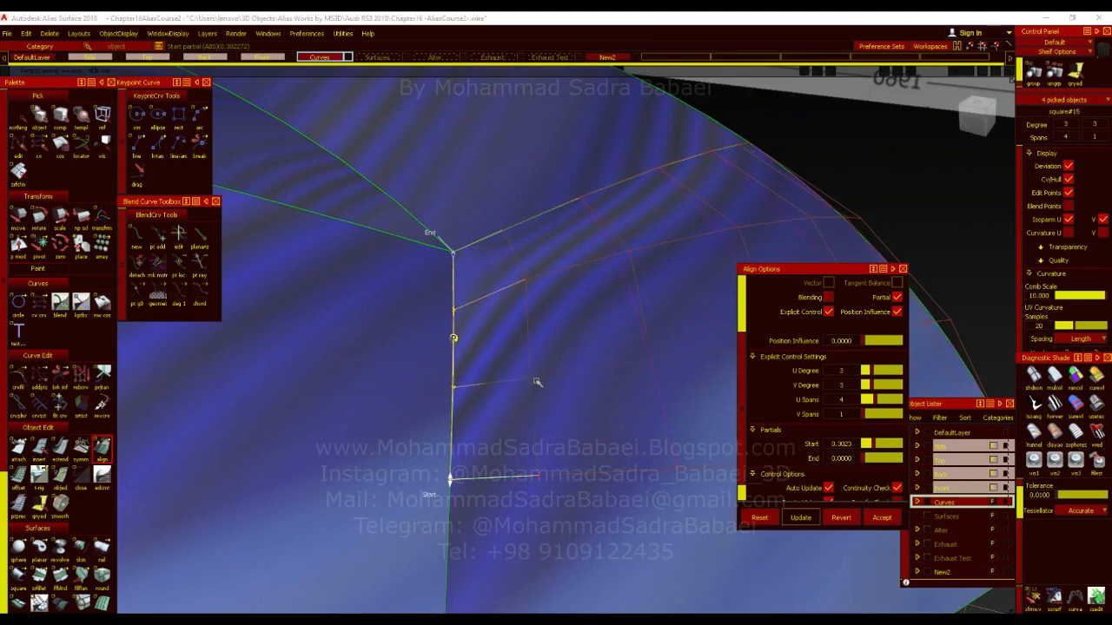
alt+shift+drag(476, 387, 479, 367)
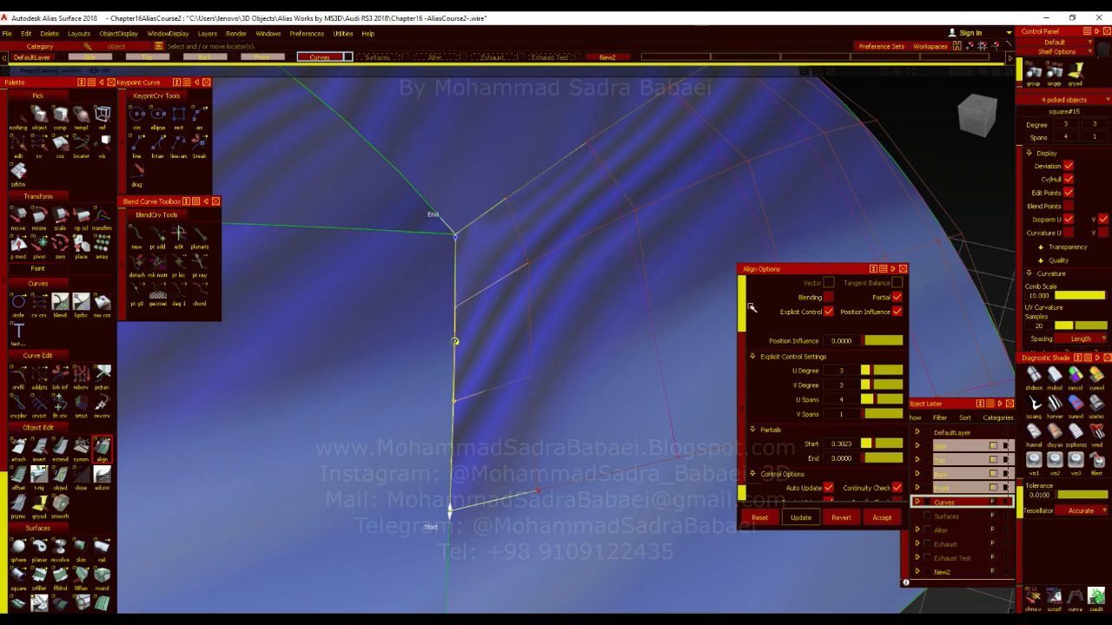
Set the aligned surface's V degree to 4, turn off the continuity check, and finish the alignment.
click(879, 384)
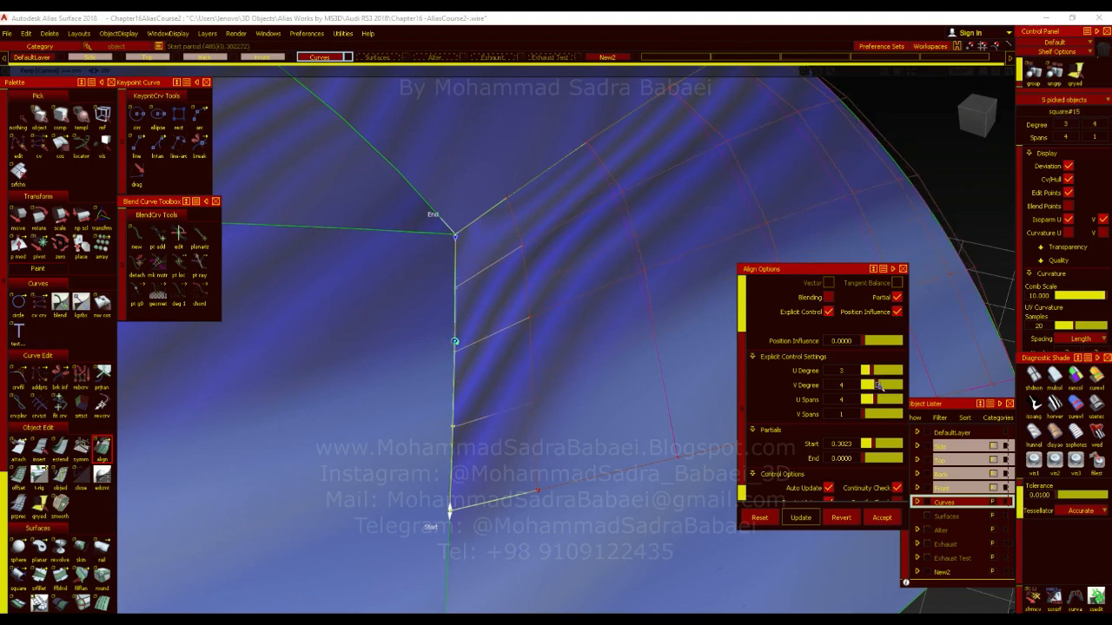
alt+shift+drag(588, 394, 540, 387)
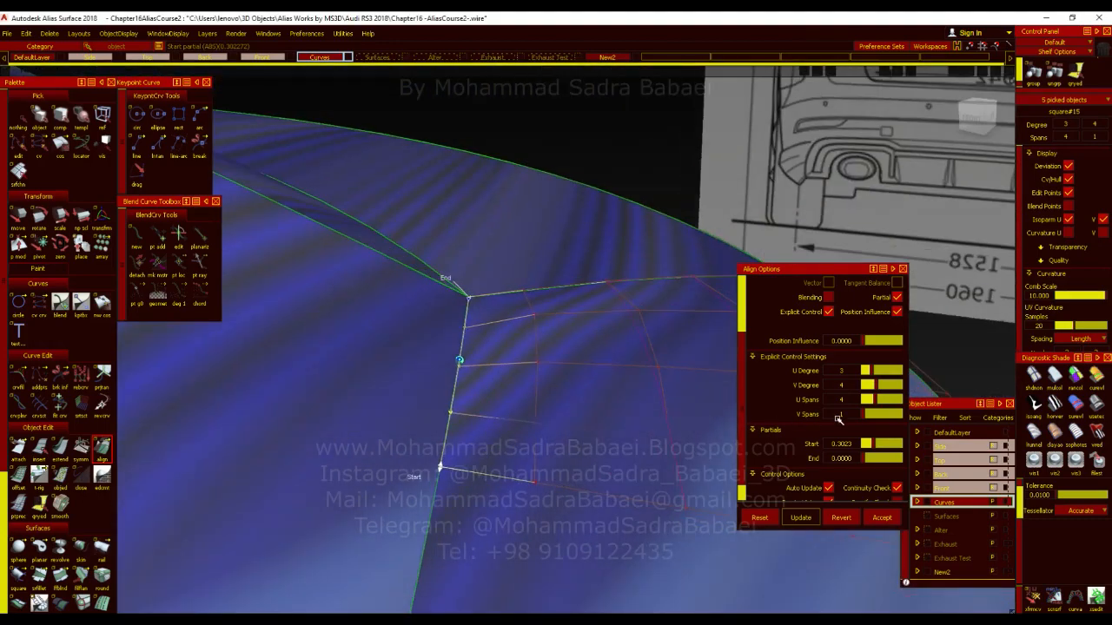
scroll(813, 417, down, 1)
click(897, 466)
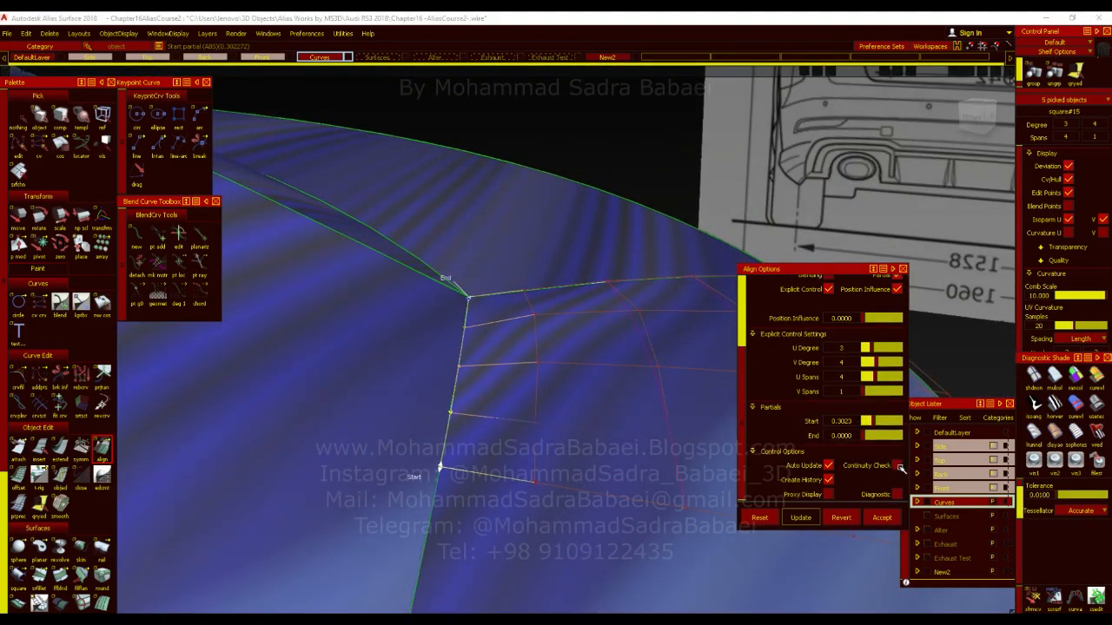
scroll(859, 458, up, 3)
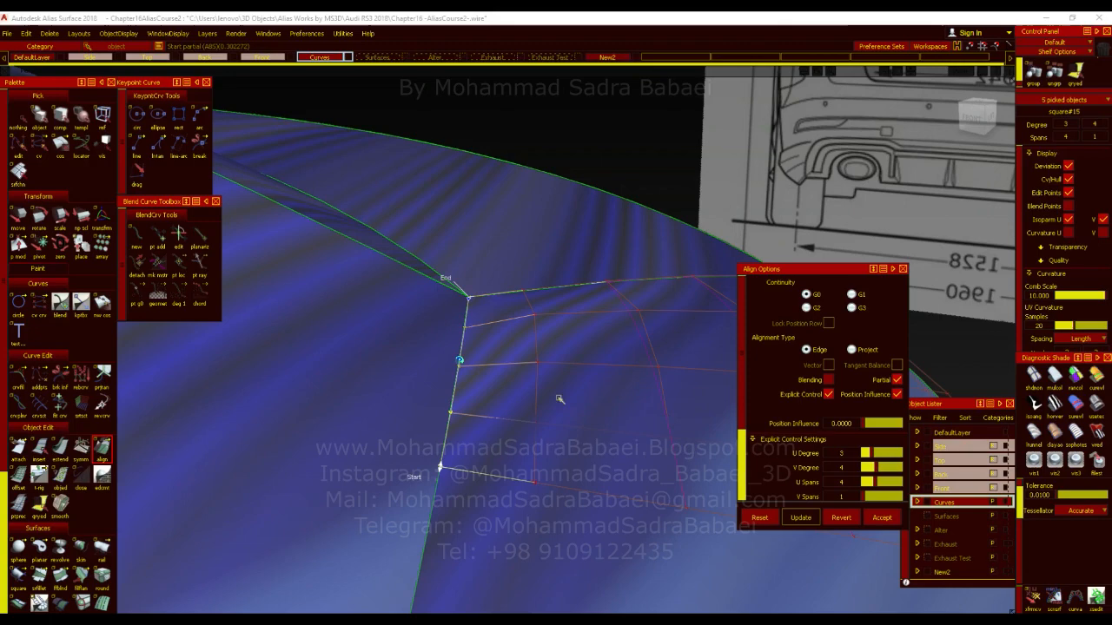
ctrl+shift+drag(539, 271, 538, 271)
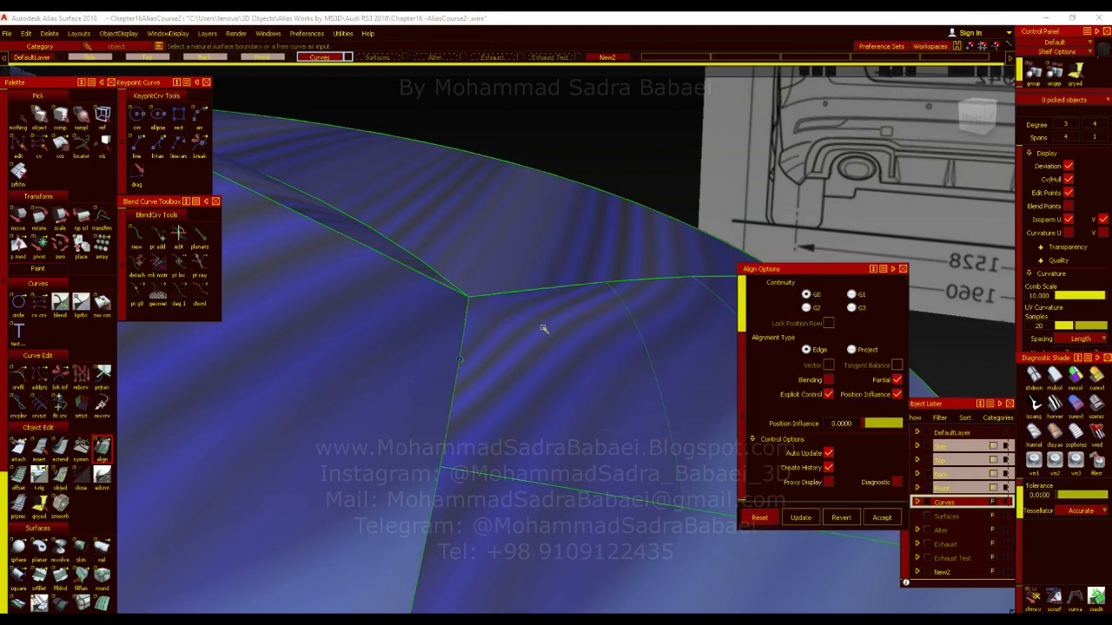
Examine the highlight flow across the aligned surface, the strip and the rear window with the model lines hidden.
click(50, 33)
alt+shift+drag(628, 356, 637, 388)
key(alt+t)
alt+shift+drag(725, 380, 443, 432)
alt+shift+middle_drag(443, 433, 477, 396)
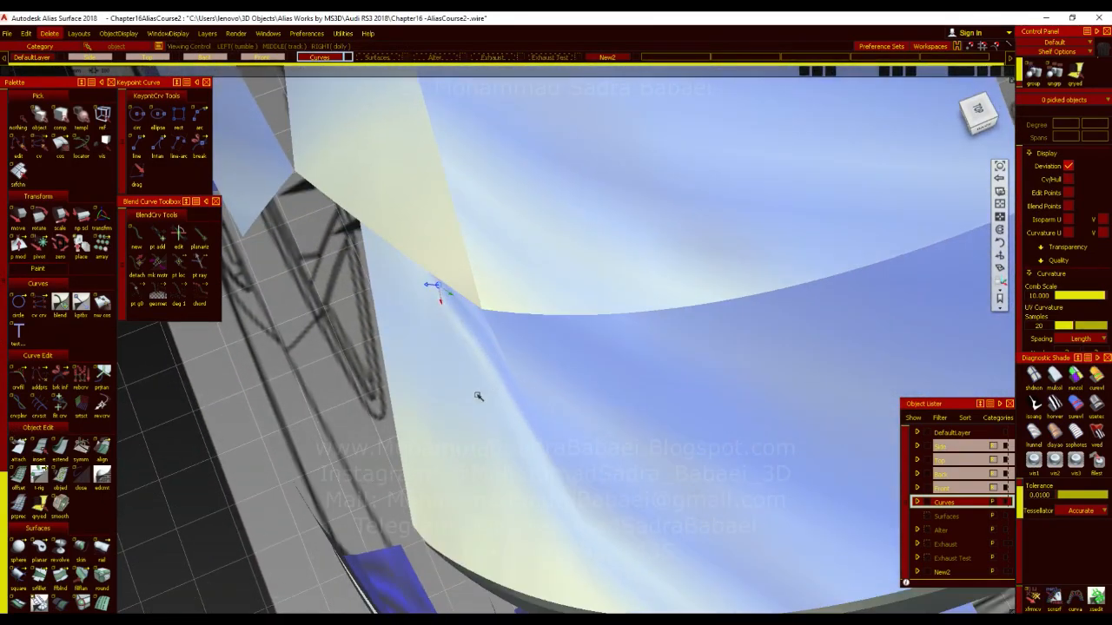
alt+shift+drag(550, 460, 485, 407)
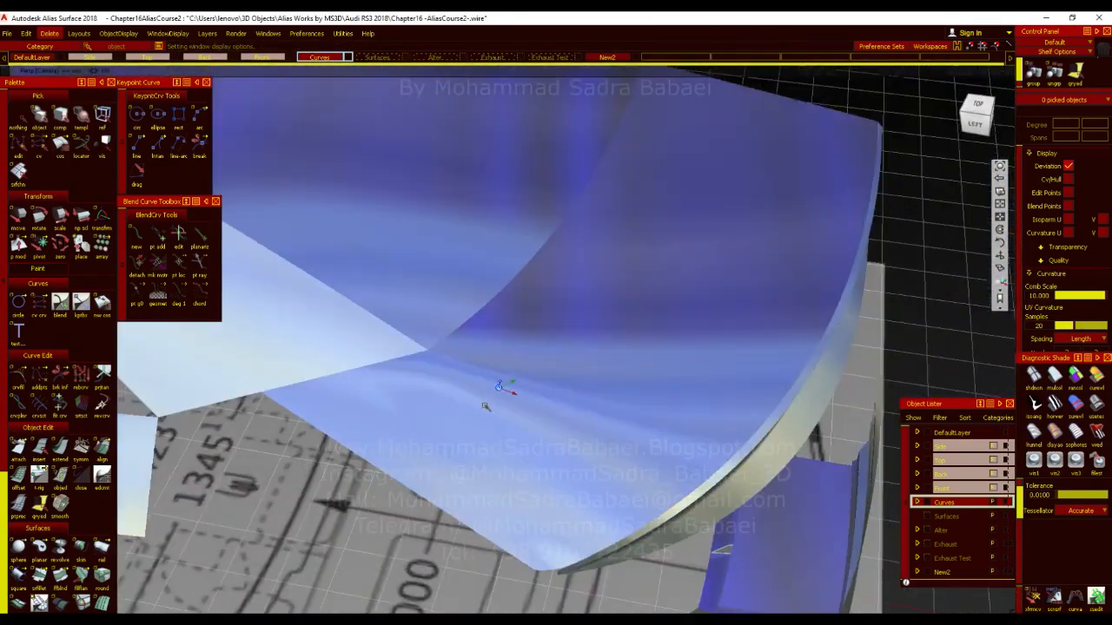
alt+shift+right_drag(471, 439, 484, 371)
alt+shift+drag(484, 371, 523, 488)
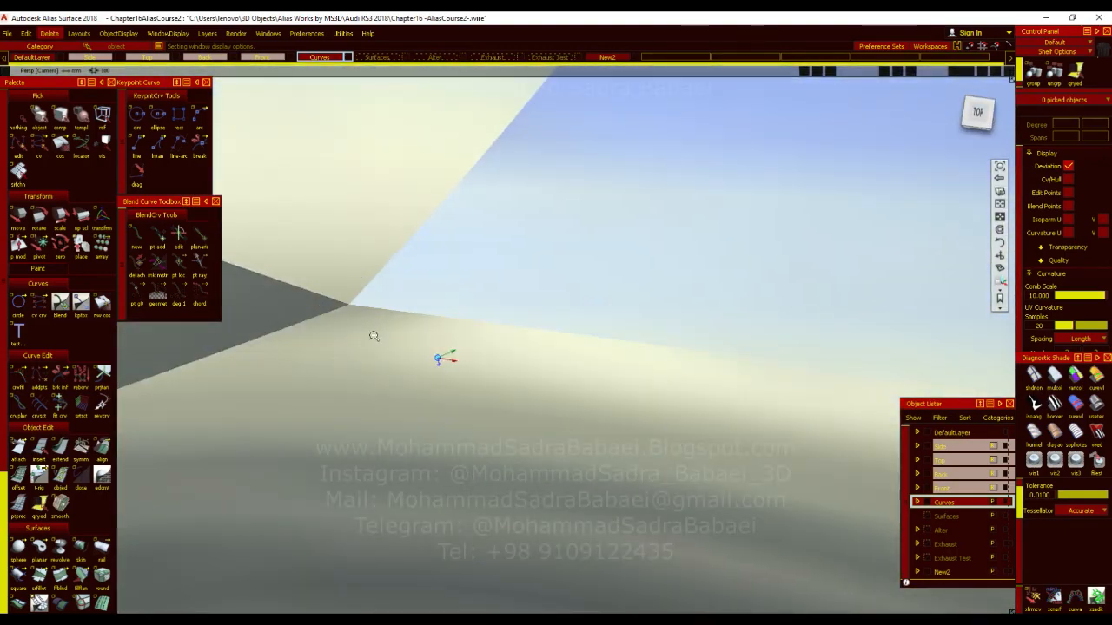
alt+shift+right_drag(372, 332, 392, 323)
mouse_move(438, 372)
alt+shift+mouse_down()
mouse_move(469, 385)
mouse_move(657, 278)
mouse_move(707, 298)
mouse_move(594, 412)
mouse_move(565, 335)
mouse_move(566, 384)
mouse_move(600, 388)
mouse_move(446, 296)
mouse_move(516, 251)
mouse_move(591, 348)
mouse_move(581, 394)
alt+shift+mouse_up()
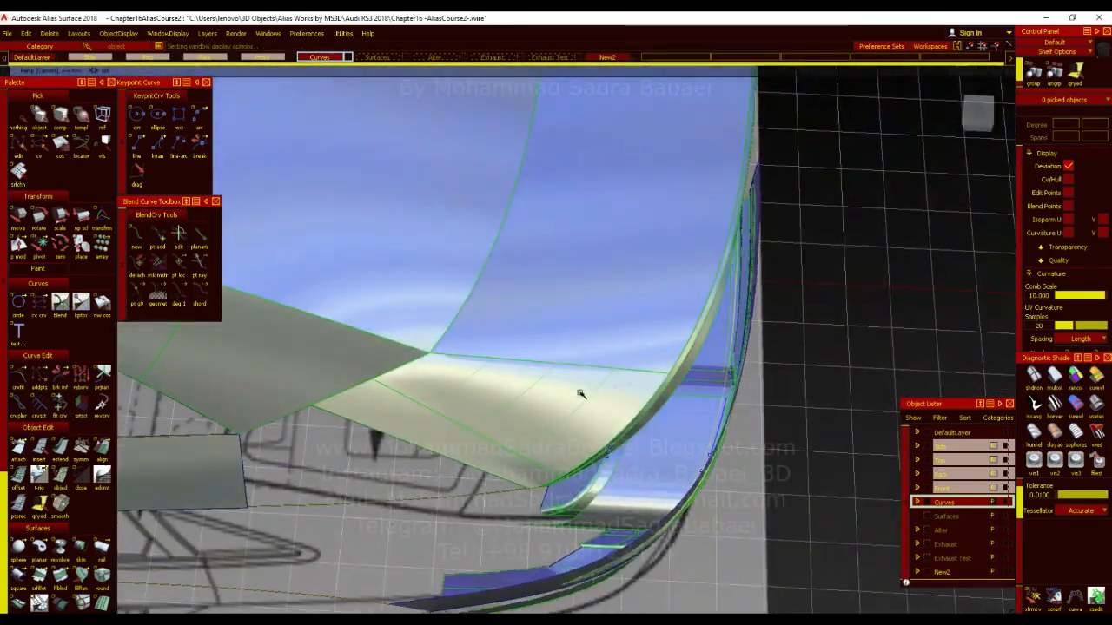
Replace the Square surface with a one-rail Monorail surface, using the rear window and strip edges as two generation curves and the tail edge as rail.
click(534, 411)
key(Delete)
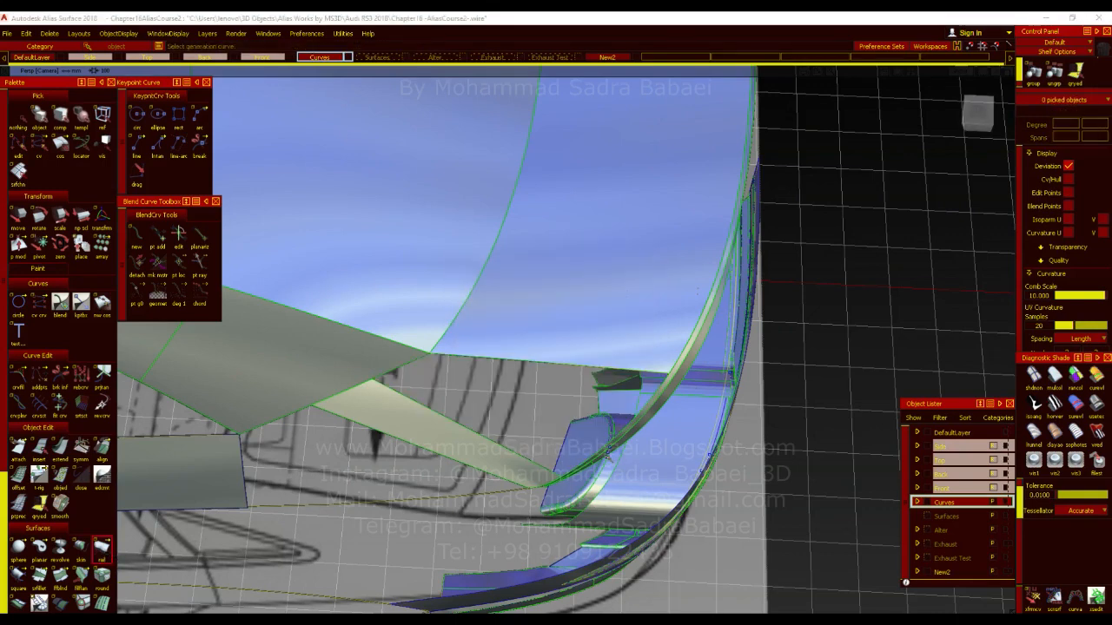
click(846, 295)
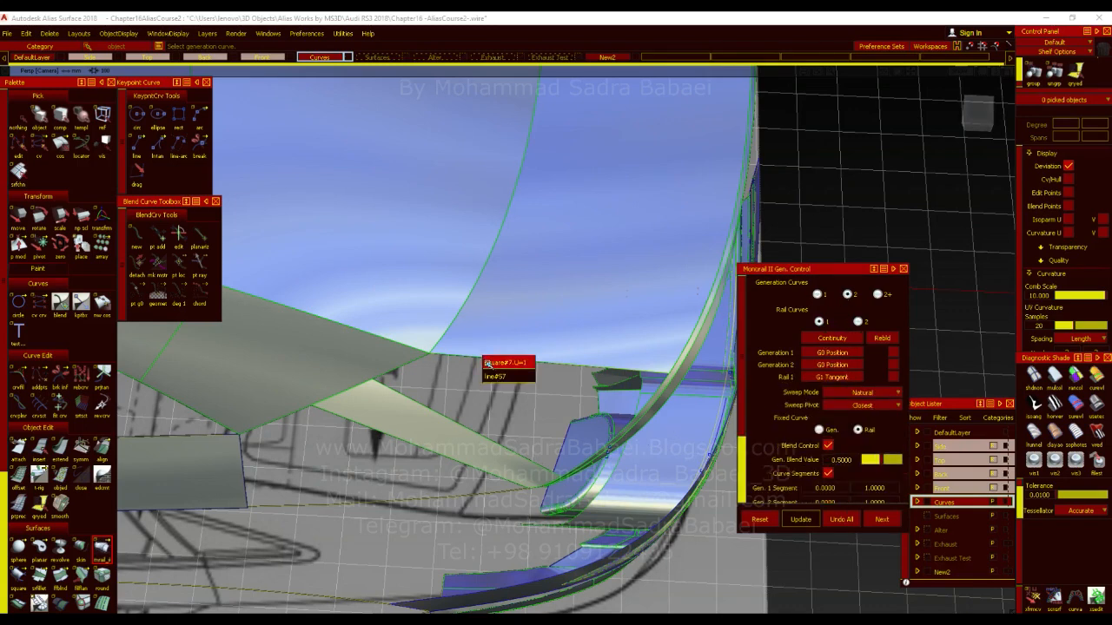
alt+shift+drag(608, 460, 641, 464)
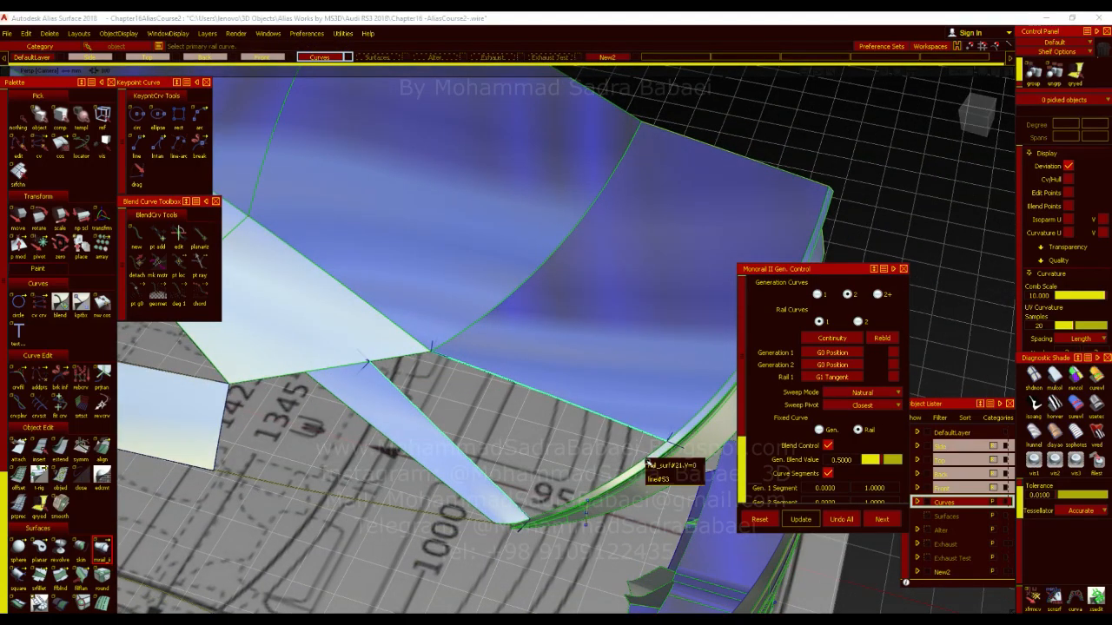
click(651, 480)
alt+shift+drag(674, 380, 479, 480)
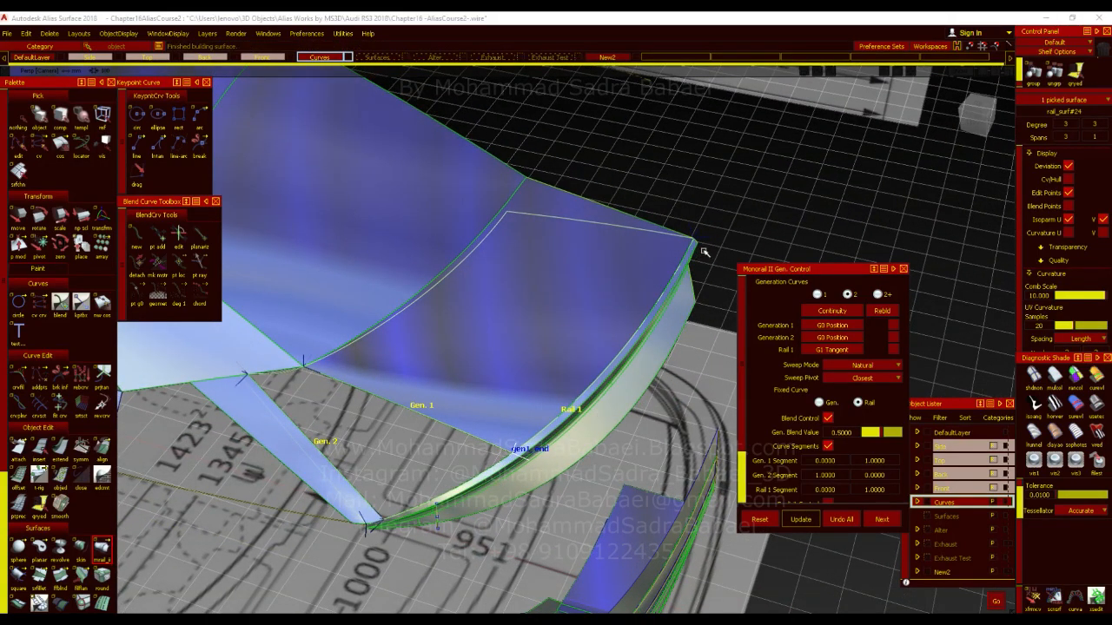
Shorten the Monorail surface's rail 1 segment to end at 0.3615, where the rear window edge meets the tail.
drag(698, 240, 691, 246)
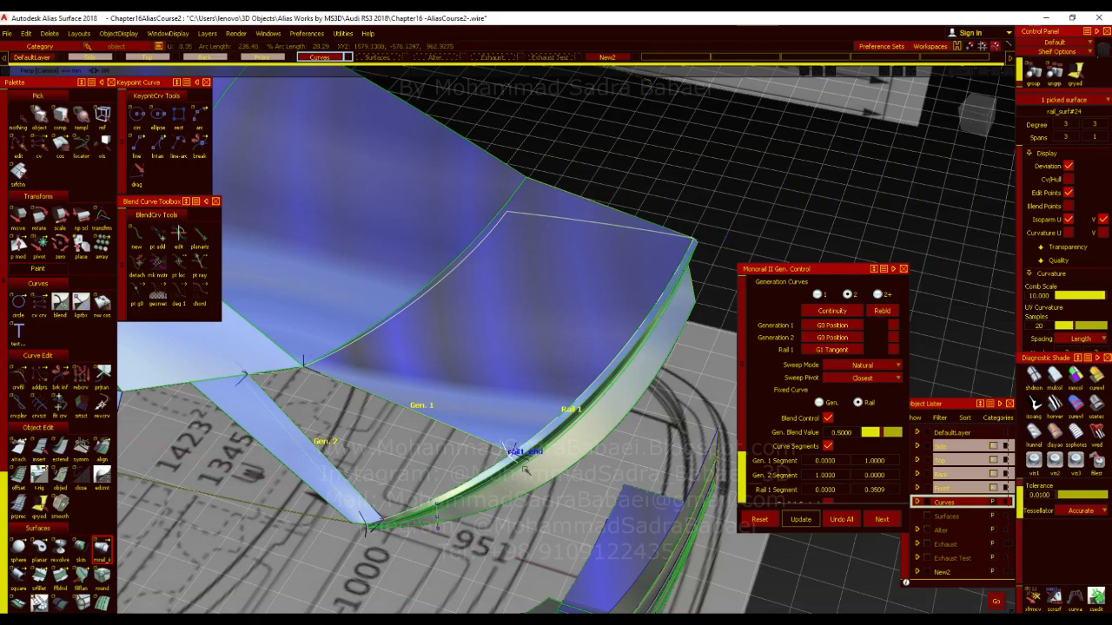
drag(526, 469, 525, 470)
alt+shift+middle_drag(356, 344, 446, 304)
alt+shift+drag(446, 304, 523, 301)
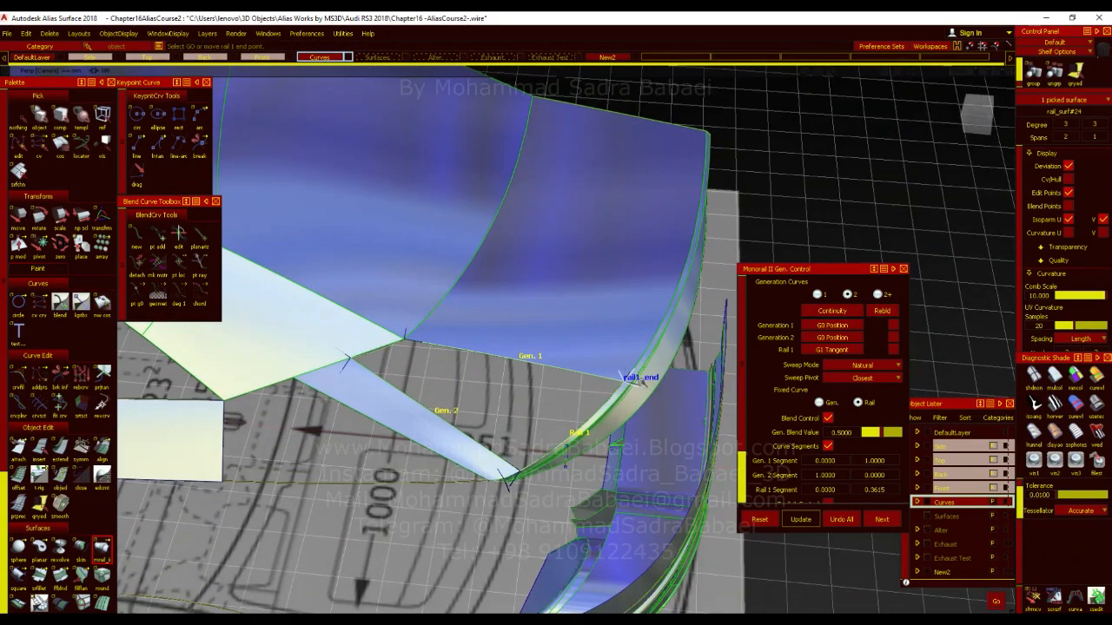
Set the Monorail surface's two generation curves to G1 Tangent and its rail 1 continuity to G0 Position.
click(826, 351)
click(829, 367)
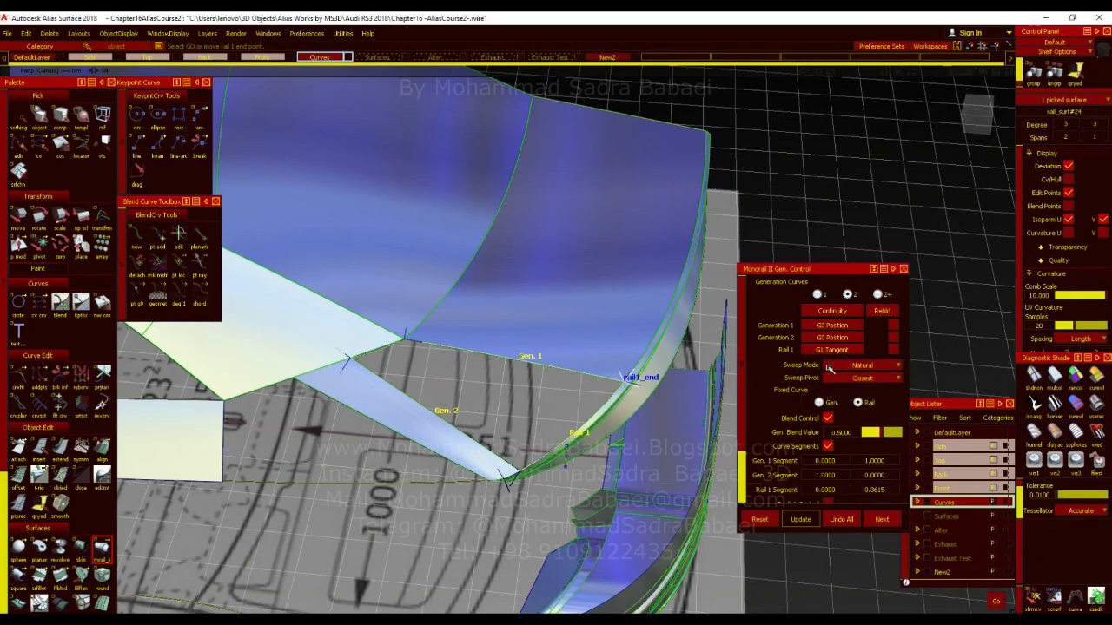
scroll(847, 352, down, 3)
scroll(848, 374, up, 3)
click(845, 340)
click(847, 346)
click(846, 337)
click(849, 355)
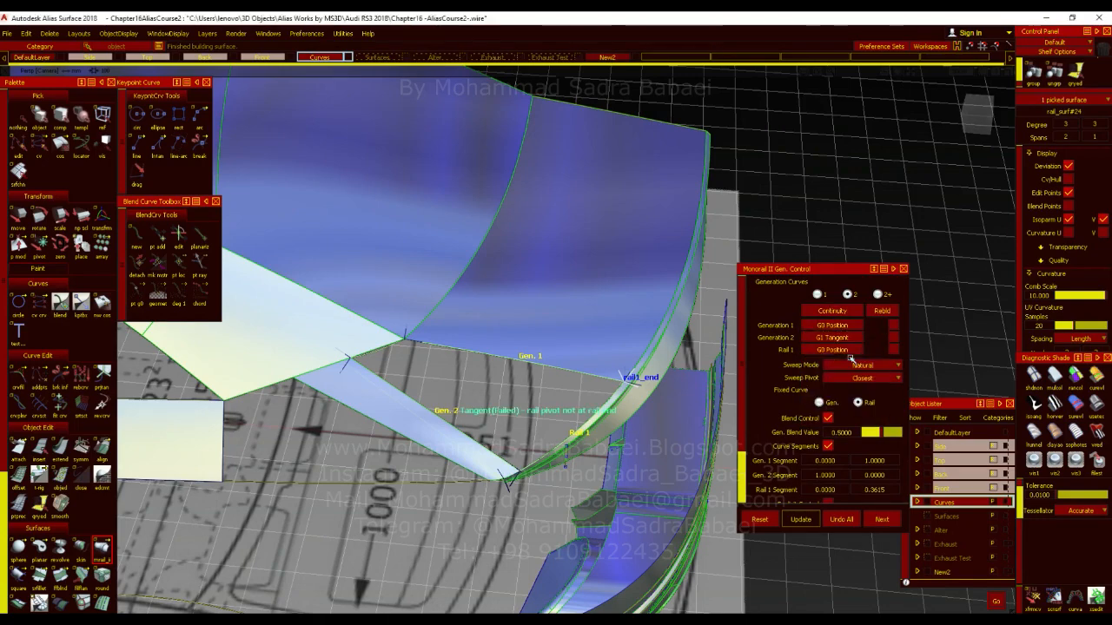
alt+shift+right_drag(486, 460, 542, 518)
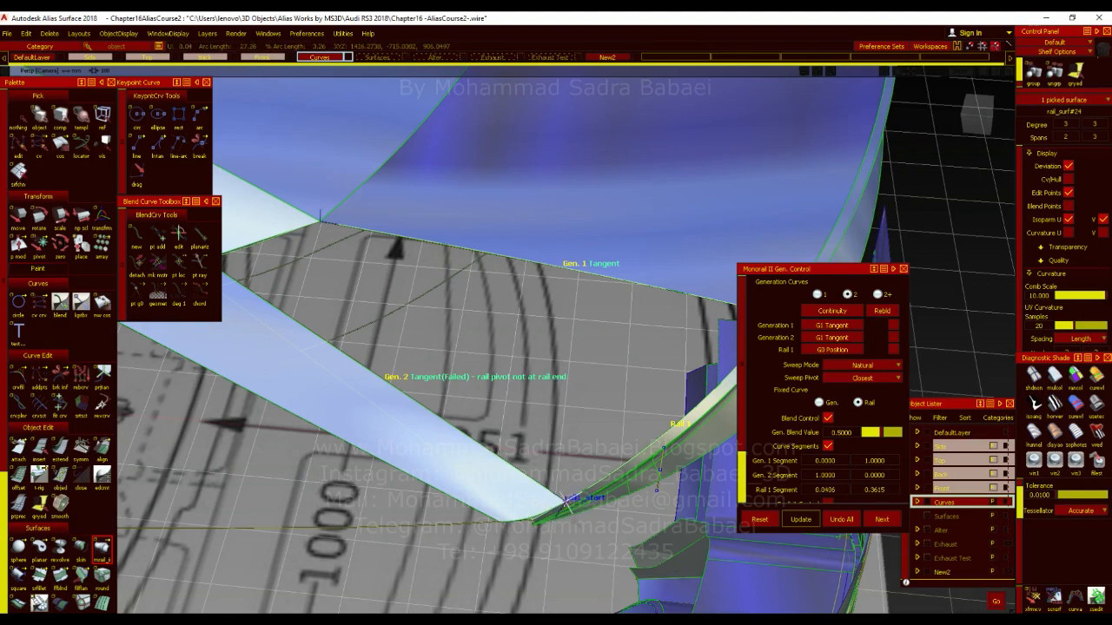
Try extending the Monorail surface's rail 1 segment to start at 0.0000, and discard the Monorail surface.
mouse_move(282, 300)
alt+shift+mouse_down()
mouse_move(337, 349)
mouse_move(346, 376)
mouse_move(298, 358)
alt+shift+mouse_up()
click(296, 349)
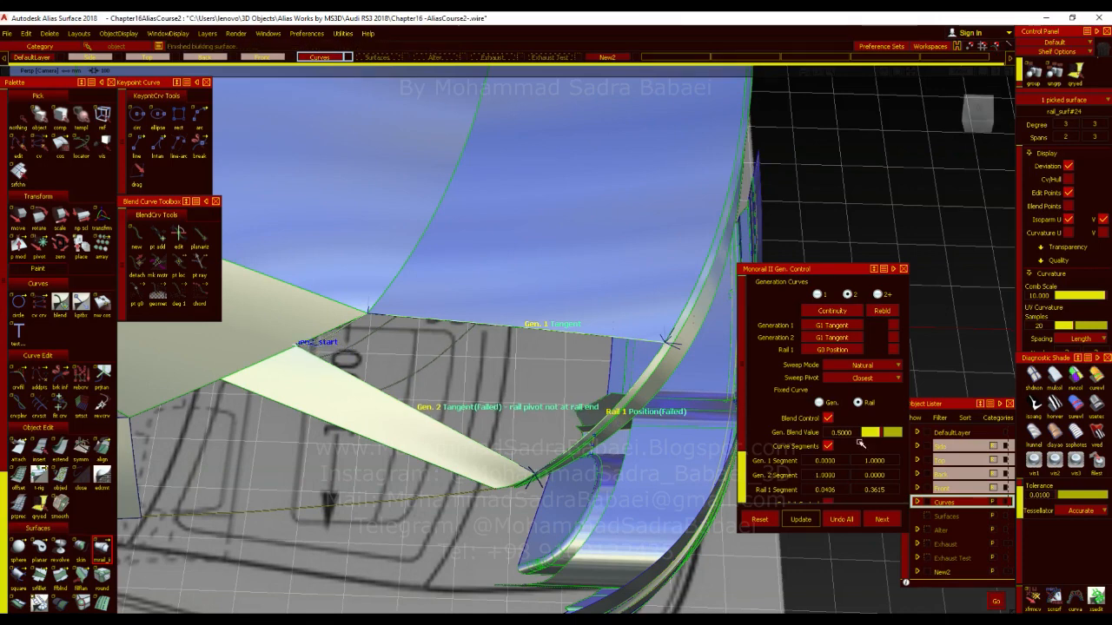
click(1095, 400)
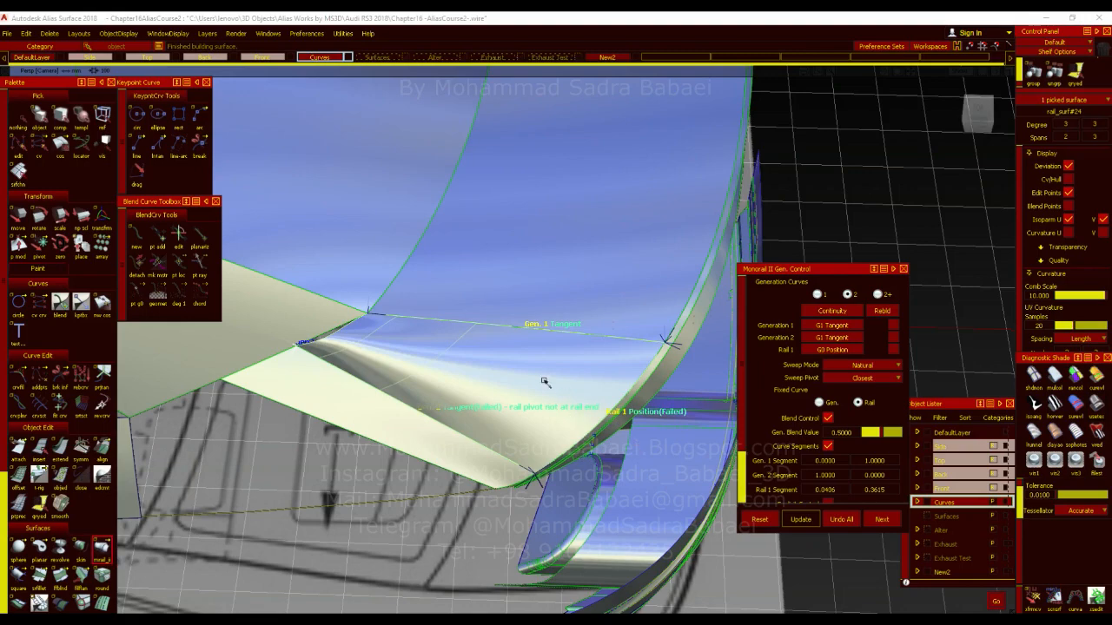
alt+shift+drag(554, 377, 542, 480)
alt+shift+right_drag(602, 522, 561, 450)
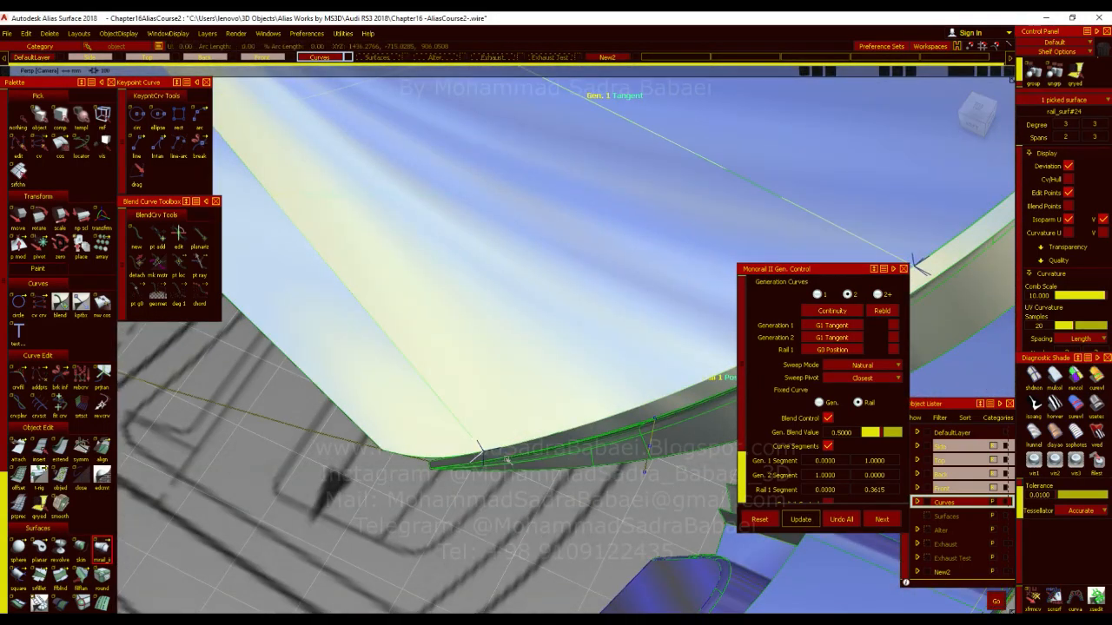
drag(476, 449, 479, 445)
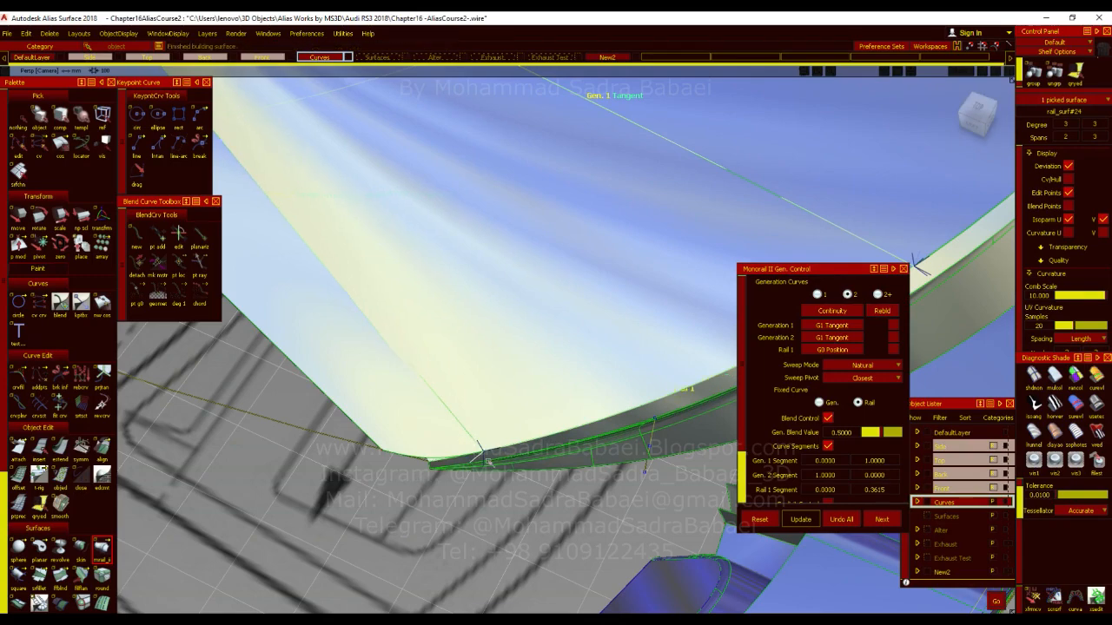
alt+shift+drag(483, 458, 586, 448)
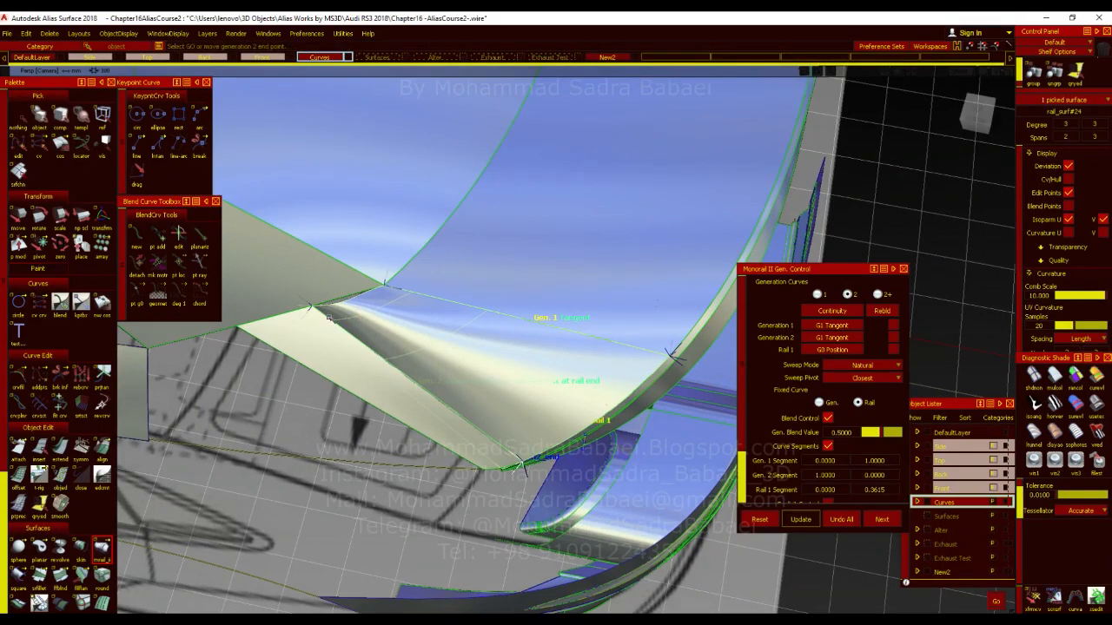
alt+shift+drag(495, 379, 624, 465)
click(841, 518)
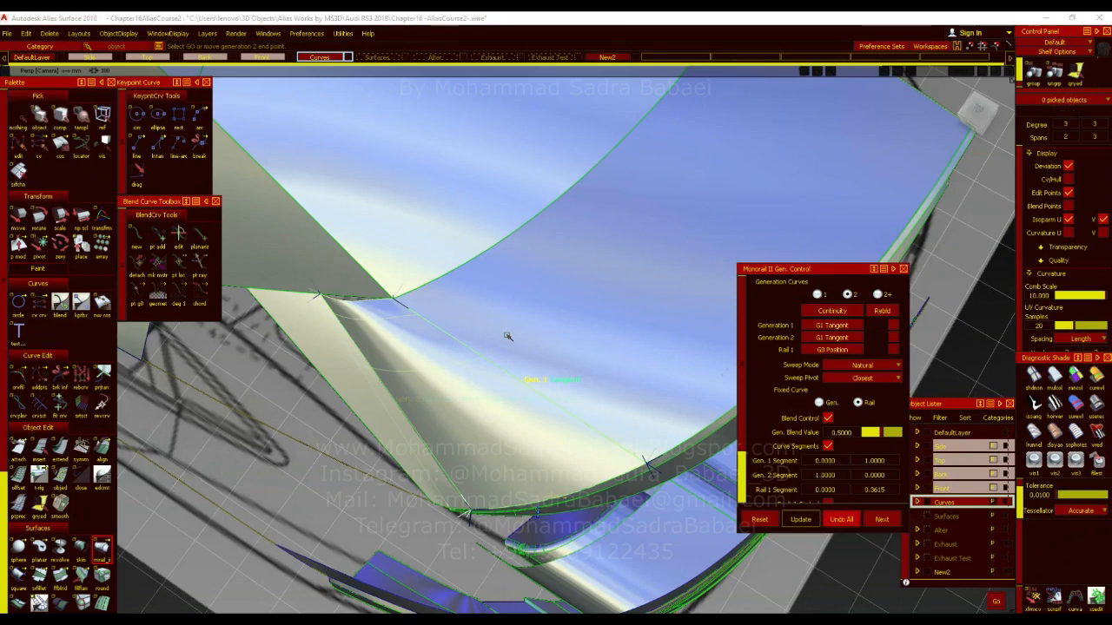
Build a Freeform Blend surface between the strip edge and the rear window edge, with G1 Tangent continuity on both sides.
ctrl+shift+right_drag(391, 437, 353, 423)
click(60, 583)
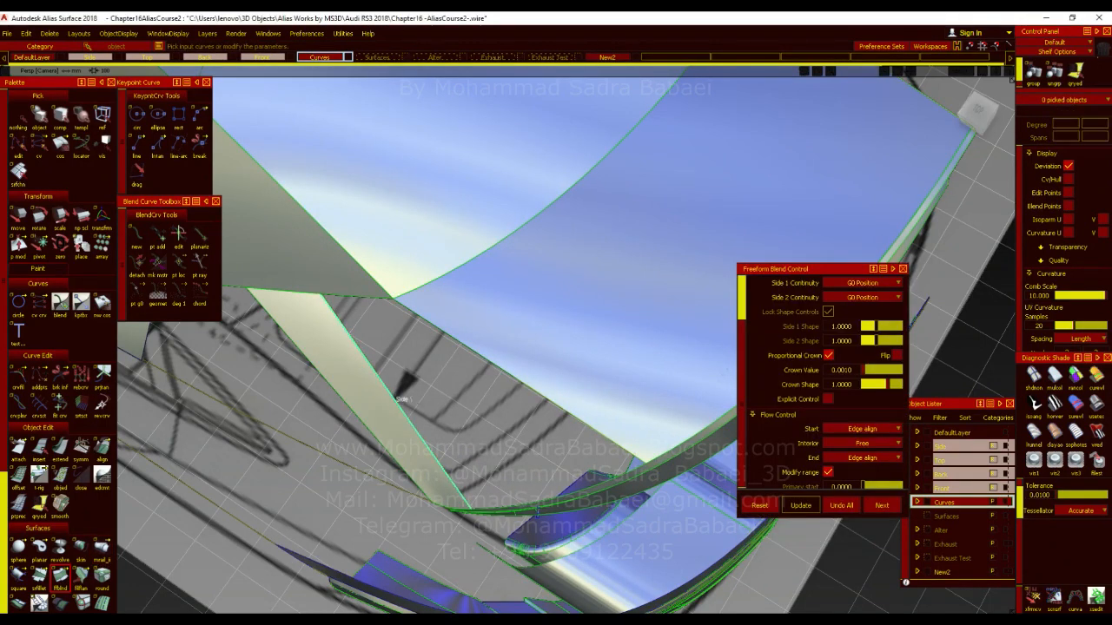
click(486, 358)
click(521, 371)
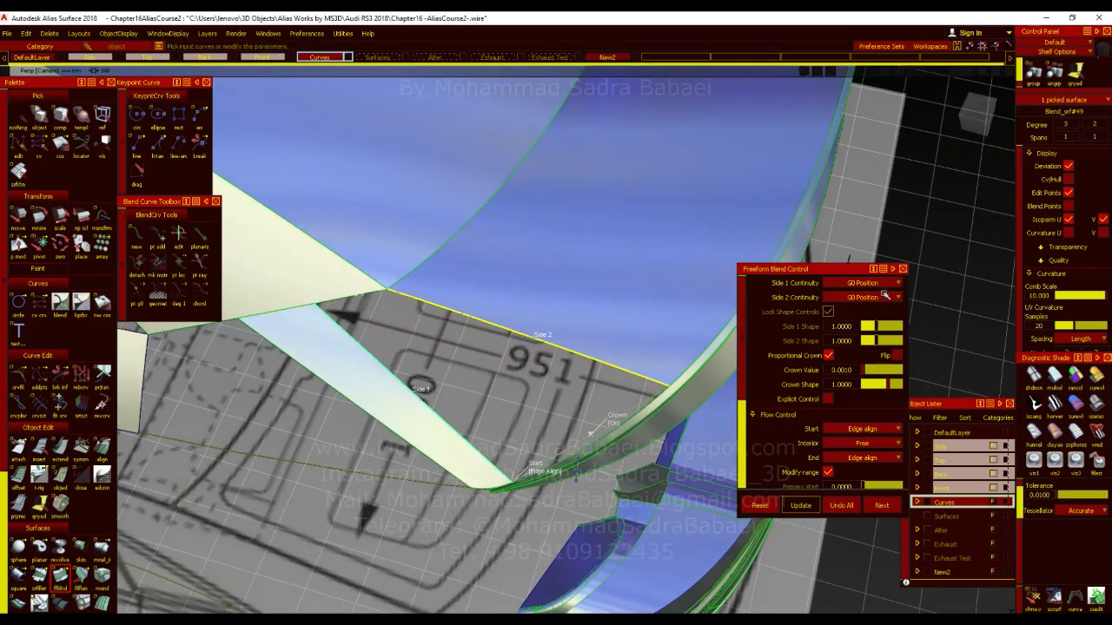
click(884, 298)
click(883, 327)
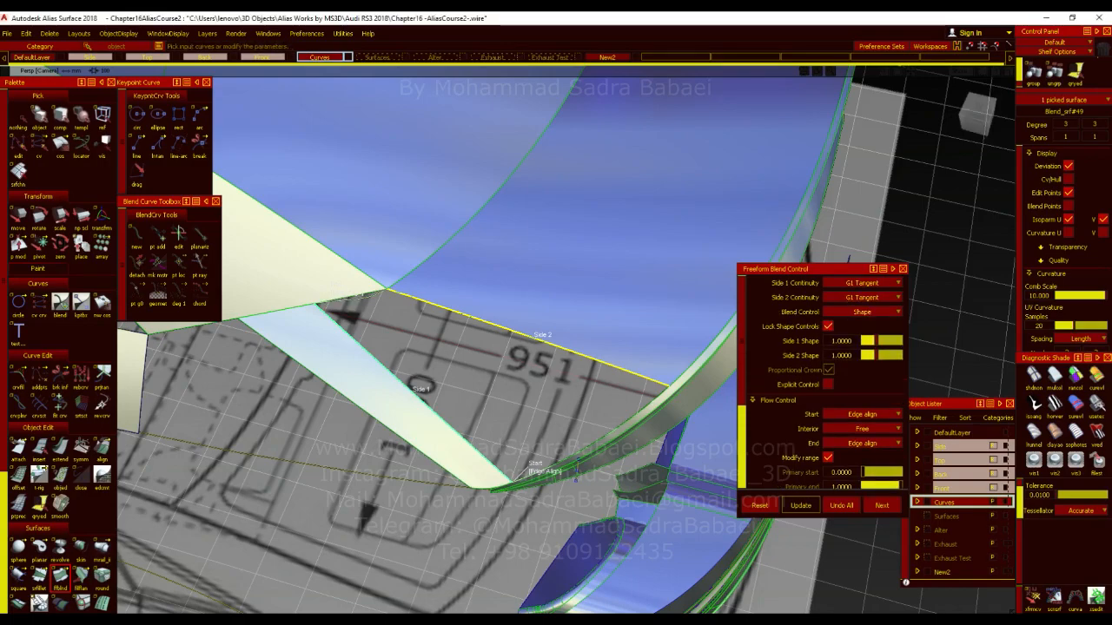
mouse_move(583, 416)
alt+shift+mouse_down()
mouse_move(422, 270)
mouse_move(508, 416)
mouse_move(551, 411)
mouse_move(435, 373)
mouse_move(532, 414)
mouse_move(538, 382)
mouse_move(565, 380)
alt+shift+mouse_up()
mouse_move(568, 381)
ctrl+shift+mouse_down()
mouse_move(568, 352)
mouse_move(591, 386)
mouse_move(536, 329)
mouse_move(449, 405)
mouse_move(459, 266)
ctrl+shift+mouse_up()
click(475, 318)
Examine how the Freeform Blend meets the pillar and rear window, and delete the blend.
alt+shift+middle_drag(475, 318, 602, 417)
alt+shift+right_drag(603, 417, 550, 387)
alt+shift+drag(551, 387, 603, 390)
ctrl+shift+right_drag(602, 390, 593, 375)
alt+shift+drag(644, 434, 613, 435)
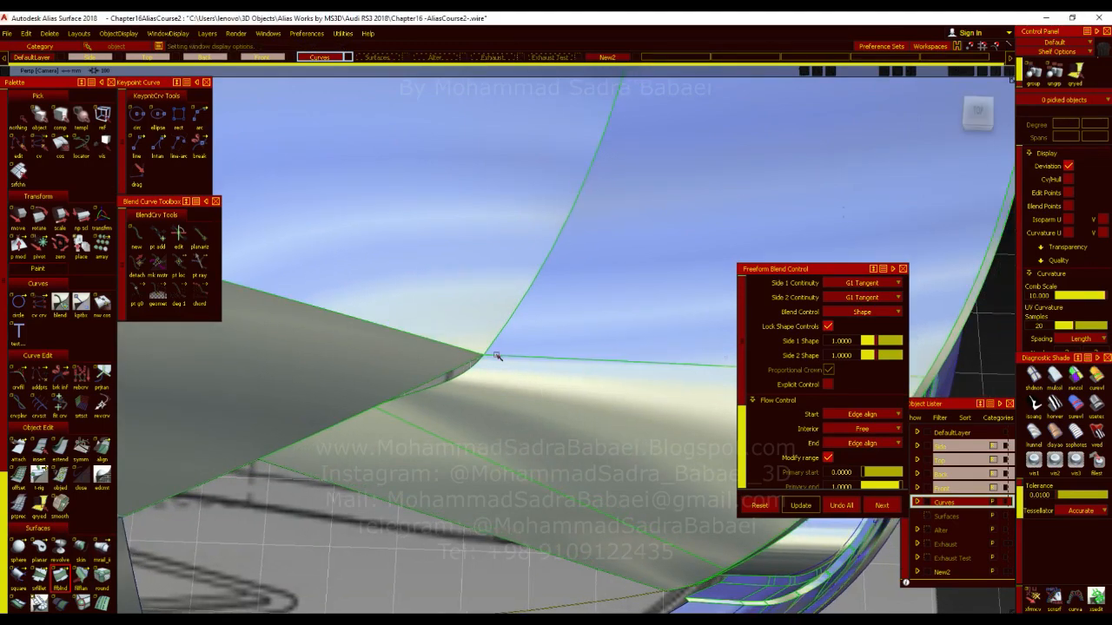
alt+shift+drag(562, 422, 521, 382)
ctrl+shift+drag(536, 385, 577, 479)
click(557, 444)
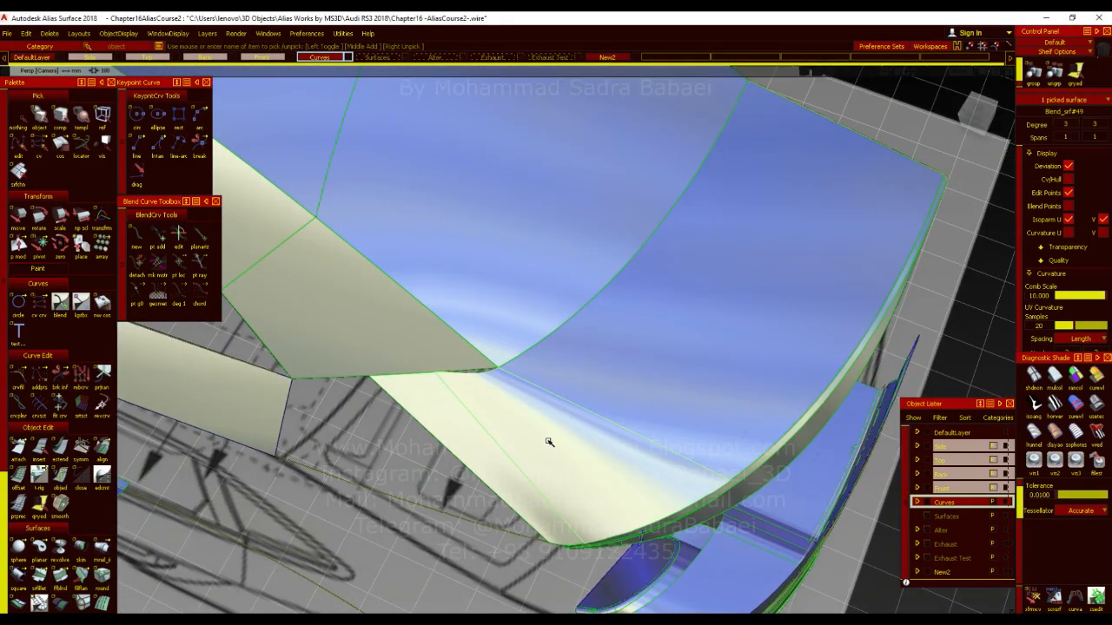
key(Delete)
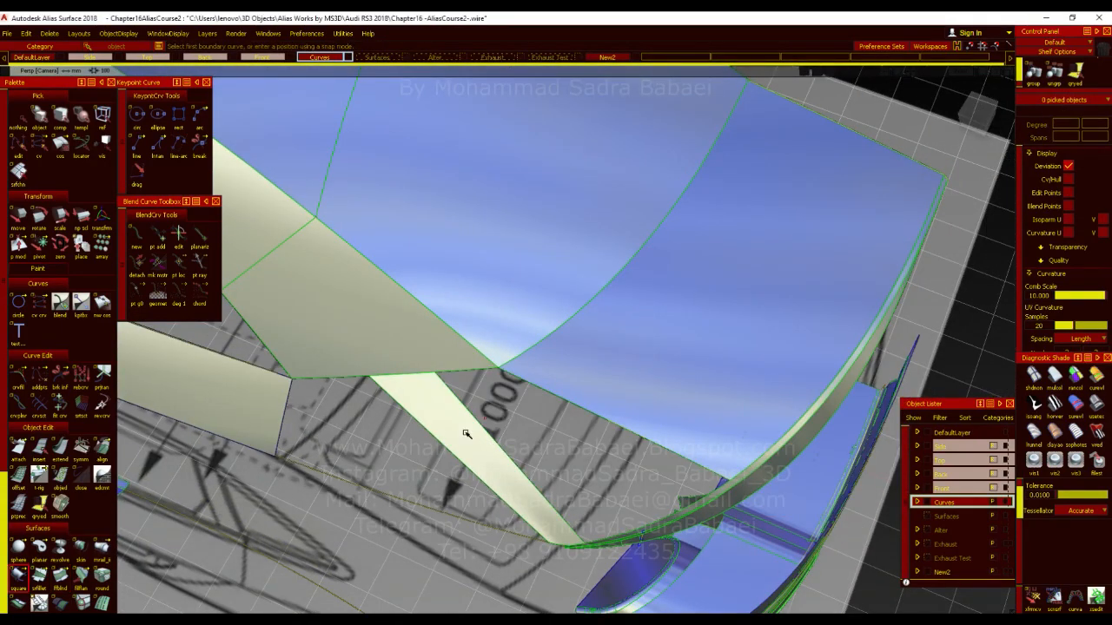
Build a Square surface across the gap with G1 Tangent at the strip and window, Free at the pillar, and G0 Position at the tail.
click(532, 380)
click(643, 439)
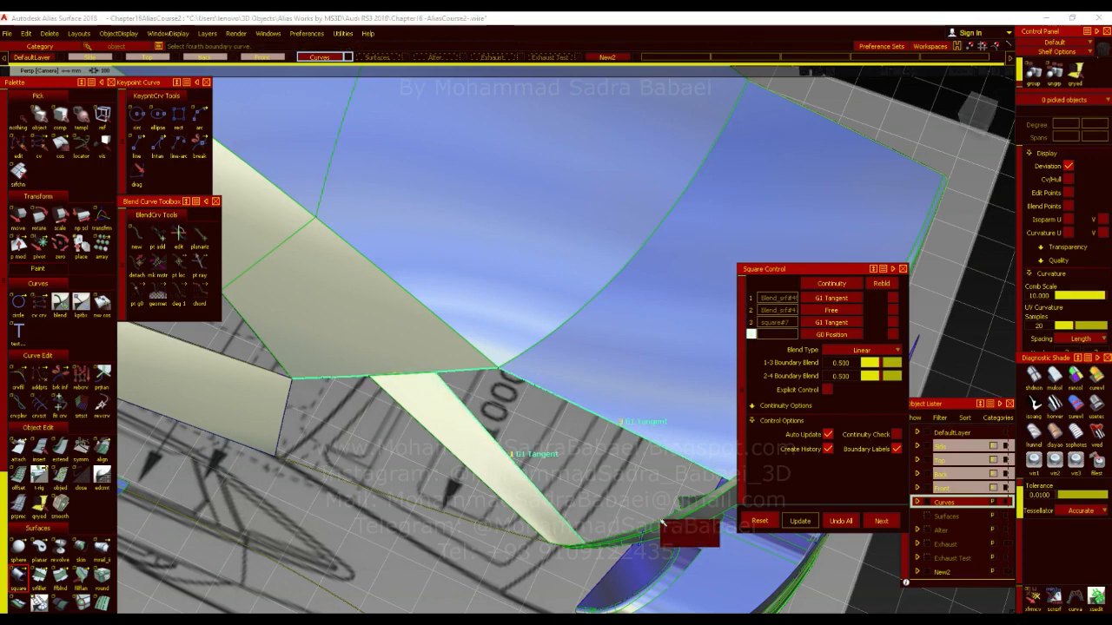
click(664, 520)
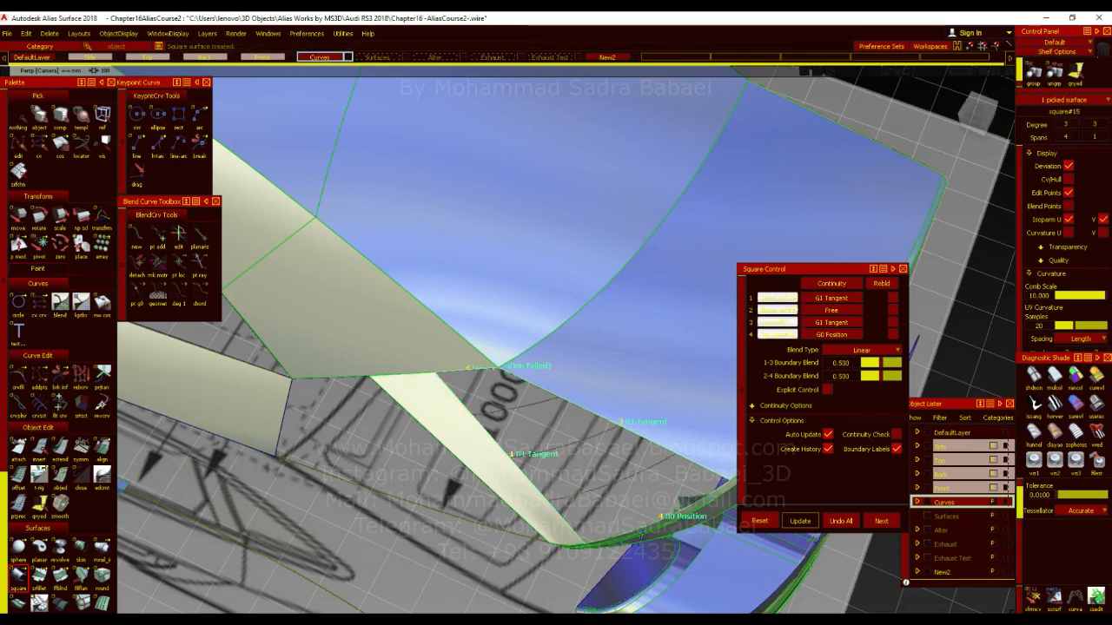
click(1097, 412)
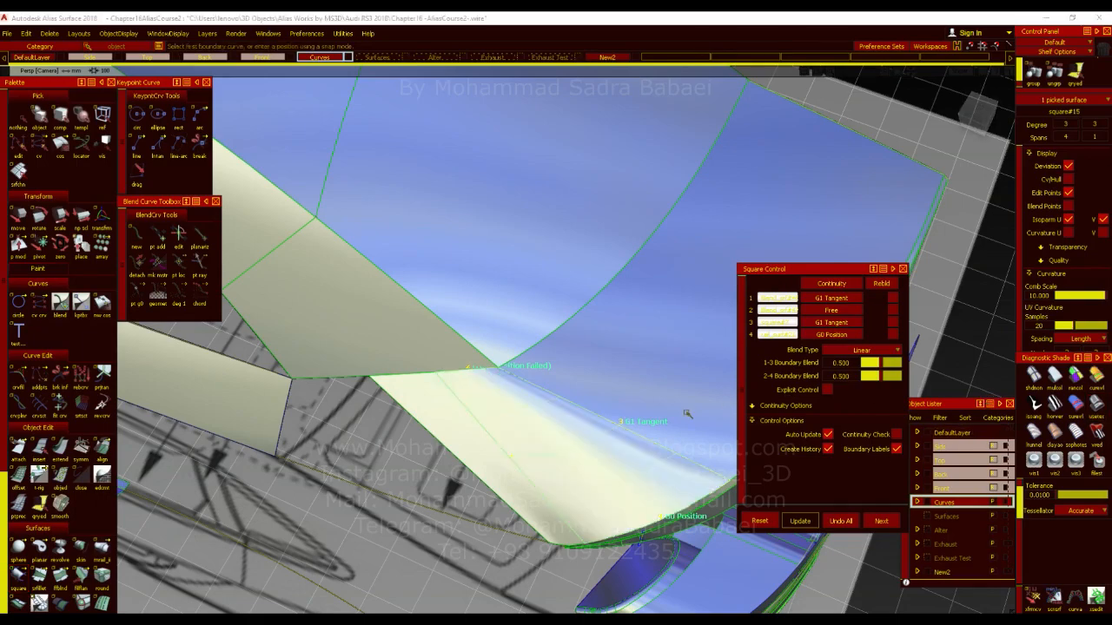
mouse_move(620, 385)
ctrl+shift+mouse_down()
mouse_move(663, 424)
mouse_move(293, 243)
mouse_move(889, 329)
mouse_move(534, 443)
mouse_move(376, 354)
mouse_move(529, 335)
mouse_move(563, 406)
ctrl+shift+mouse_up()
Edit the strip's Freeform Blend, moving its inner edge toward the rear window corner and its outer edge away from it.
click(495, 373)
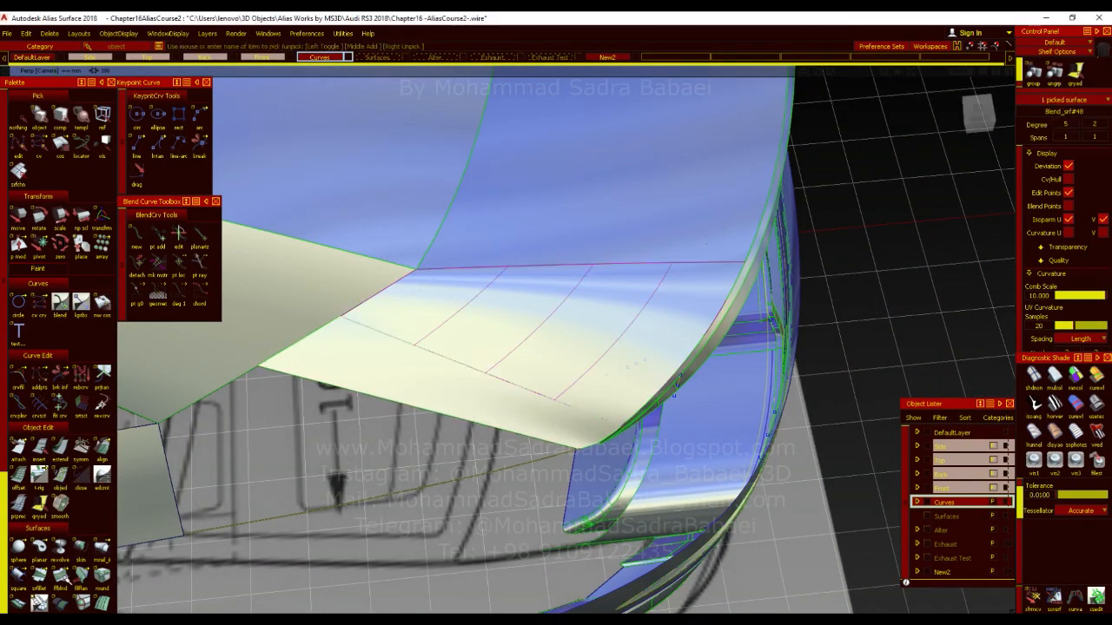
click(60, 575)
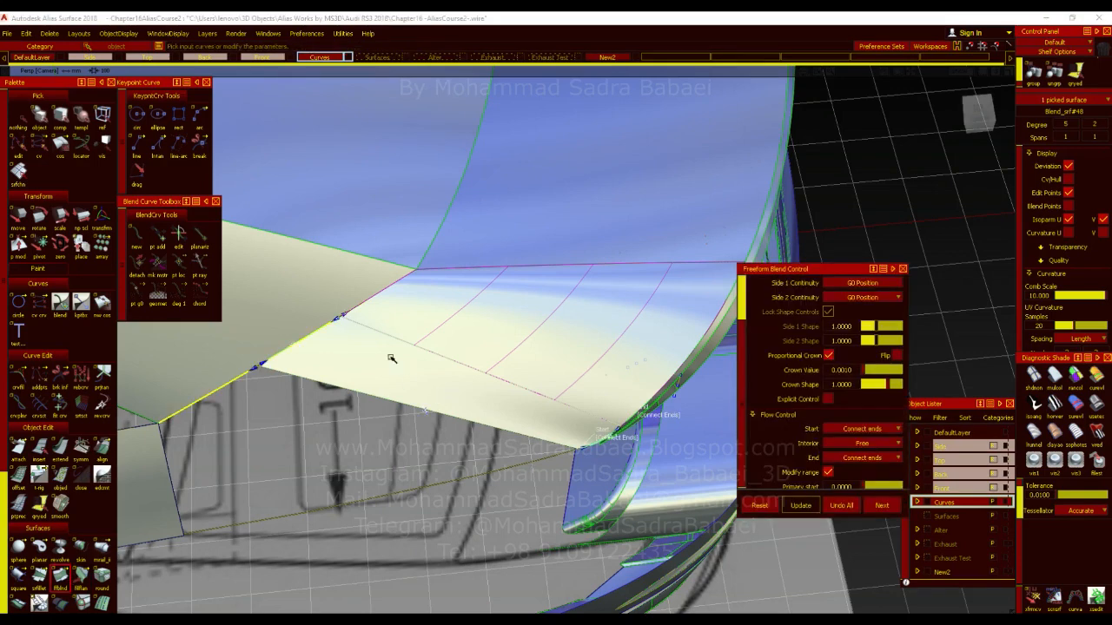
drag(320, 334, 352, 336)
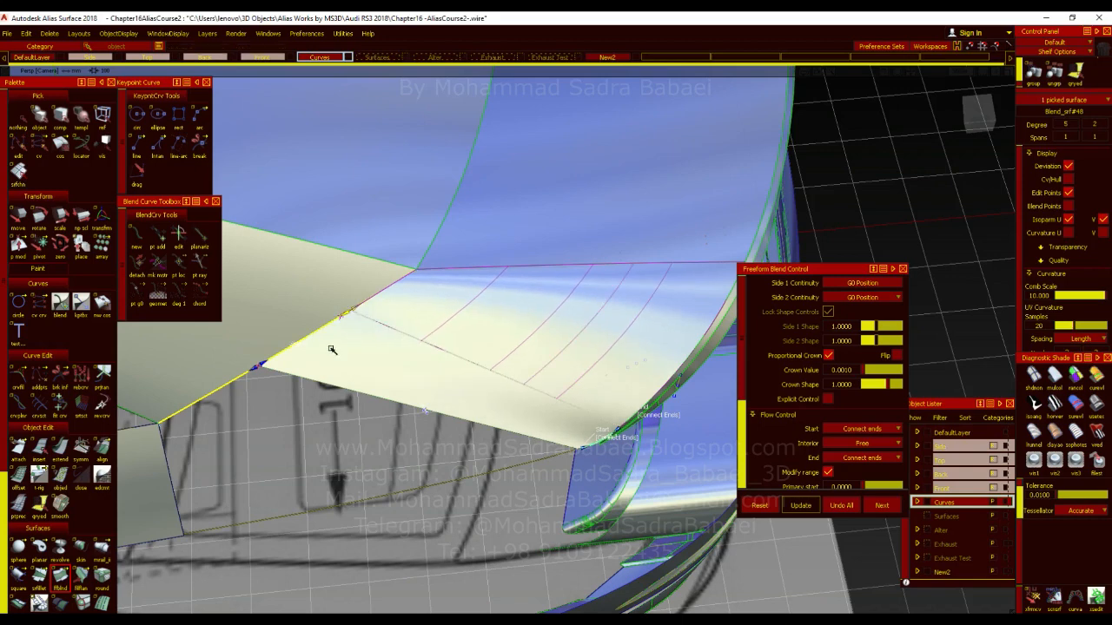
mouse_move(263, 364)
mouse_down()
mouse_move(321, 335)
mouse_move(270, 359)
mouse_up()
drag(431, 408, 418, 413)
ctrl+shift+drag(511, 353, 521, 420)
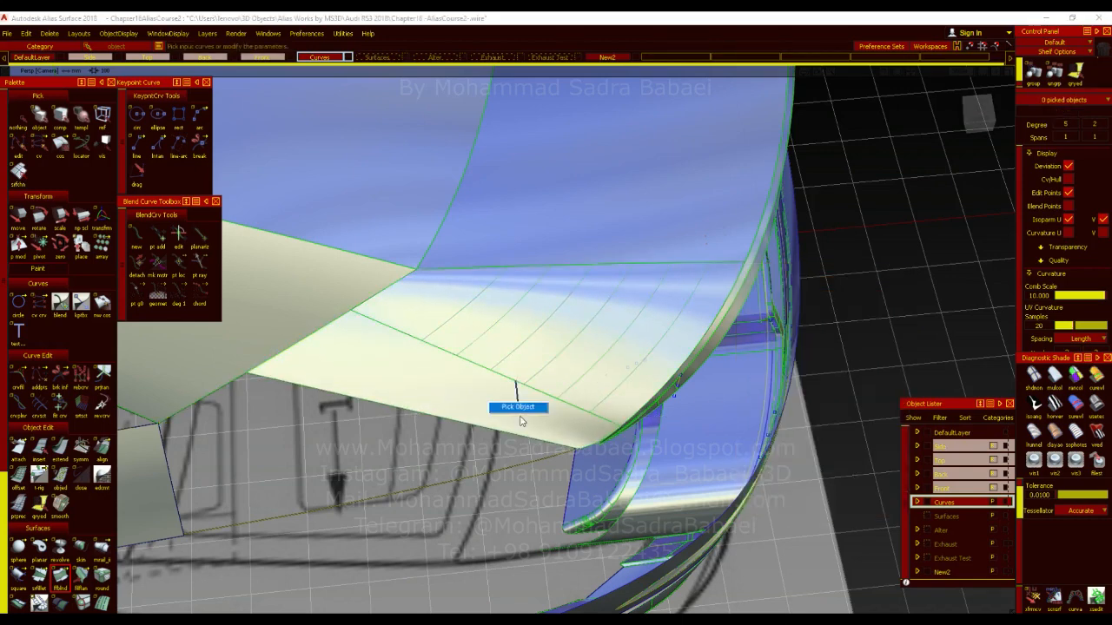
Check the surfaces with curvature and zebra shading, and shift the strip's inner edge away from the window corner while adjusting its outer edge.
click(1096, 378)
alt+shift+drag(658, 377, 632, 425)
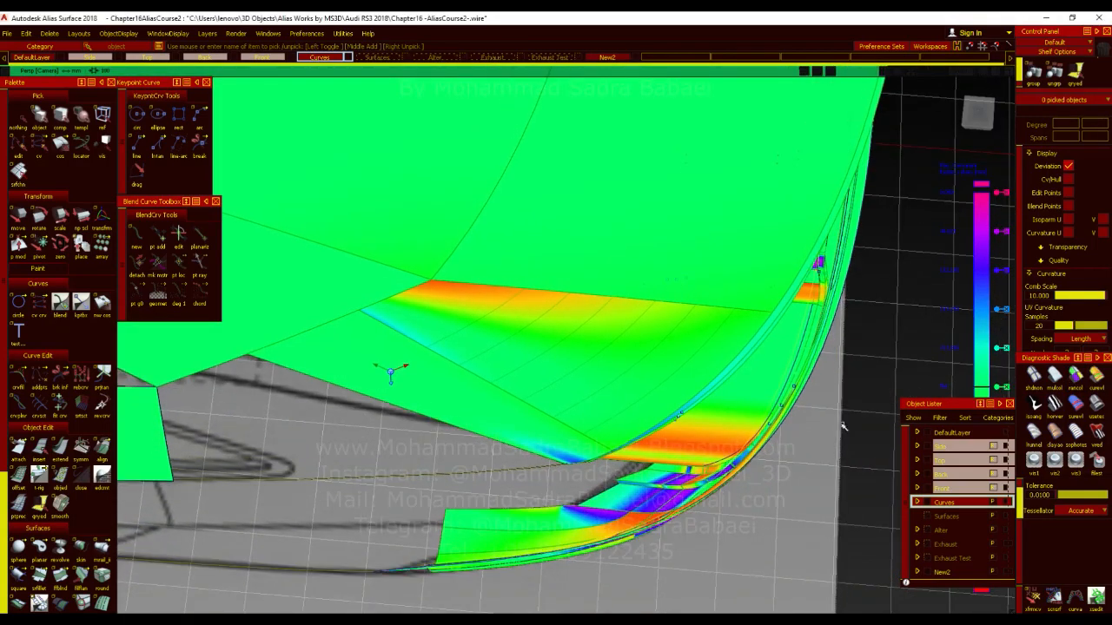
click(1055, 406)
mouse_move(647, 325)
alt+shift+mouse_down()
mouse_move(548, 310)
mouse_move(491, 326)
mouse_move(474, 393)
alt+shift+mouse_up()
click(436, 355)
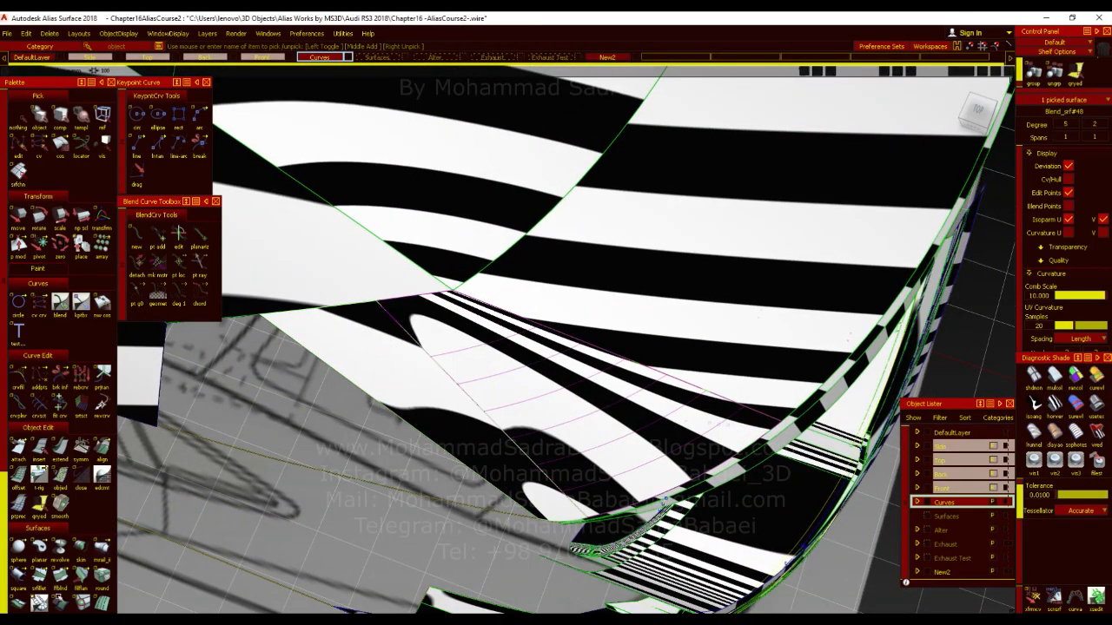
click(60, 578)
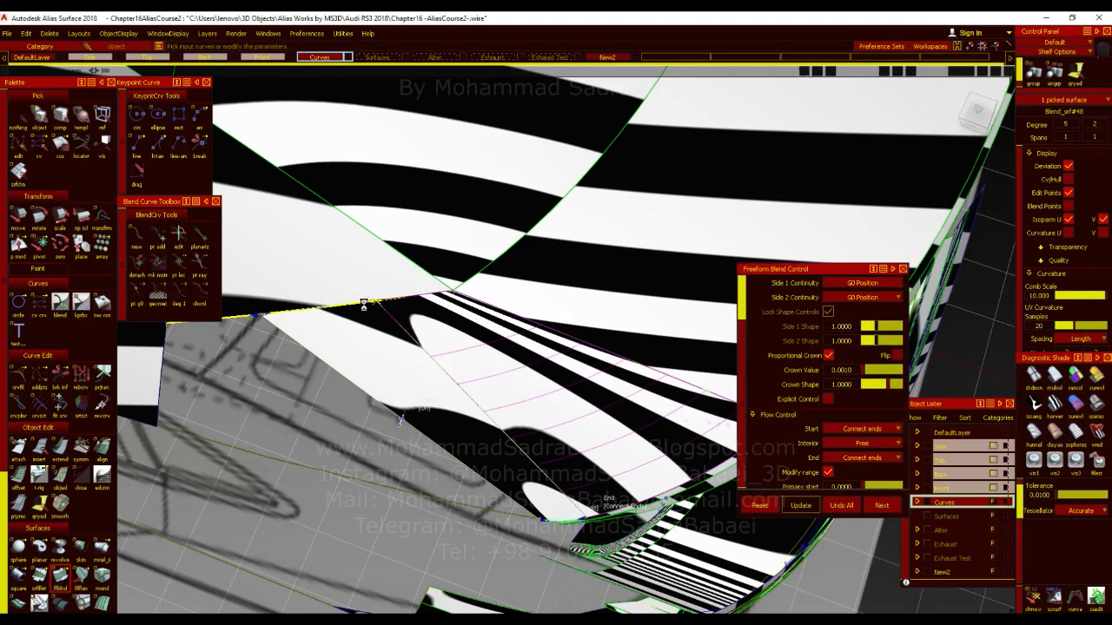
drag(344, 308, 313, 313)
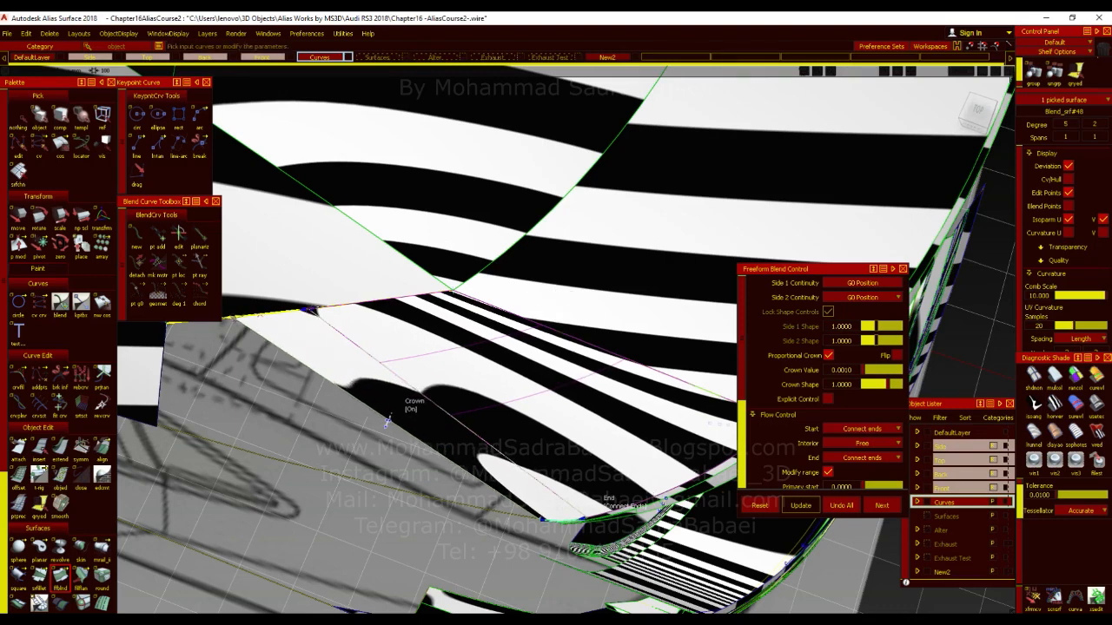
drag(400, 420, 394, 422)
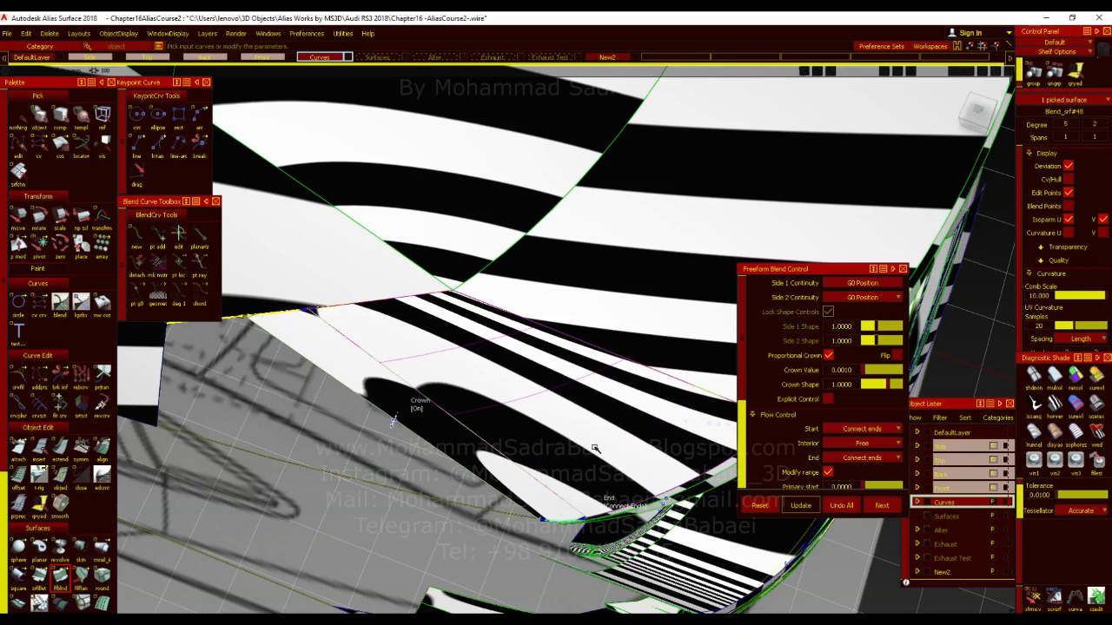
Set the start and end flow control of the strip's Freeform Blend to Default.
click(614, 503)
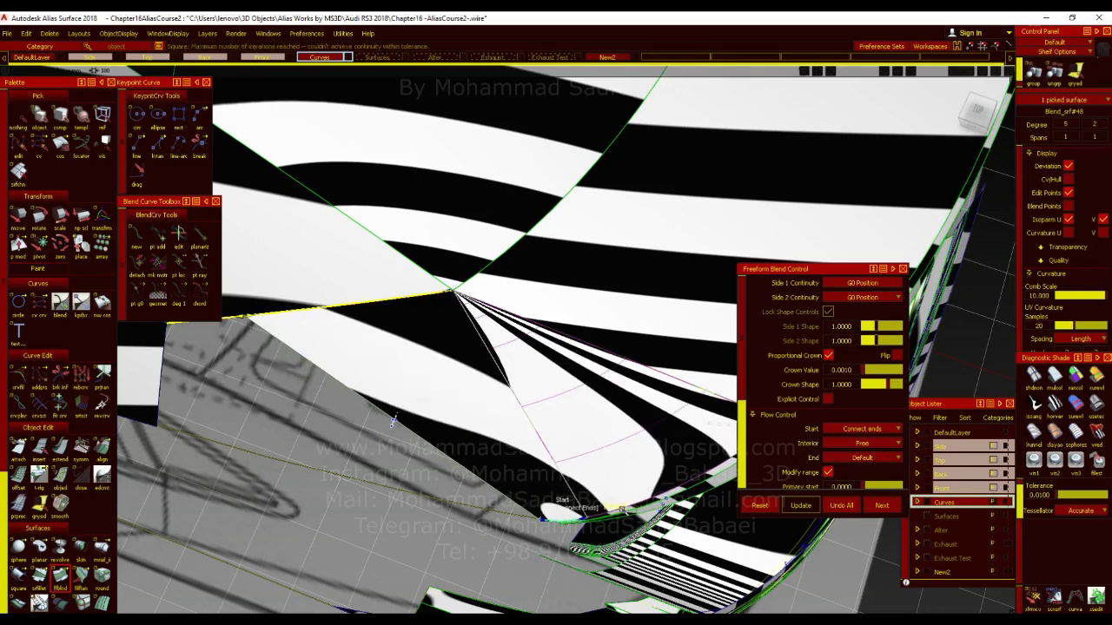
alt+shift+drag(558, 457, 404, 362)
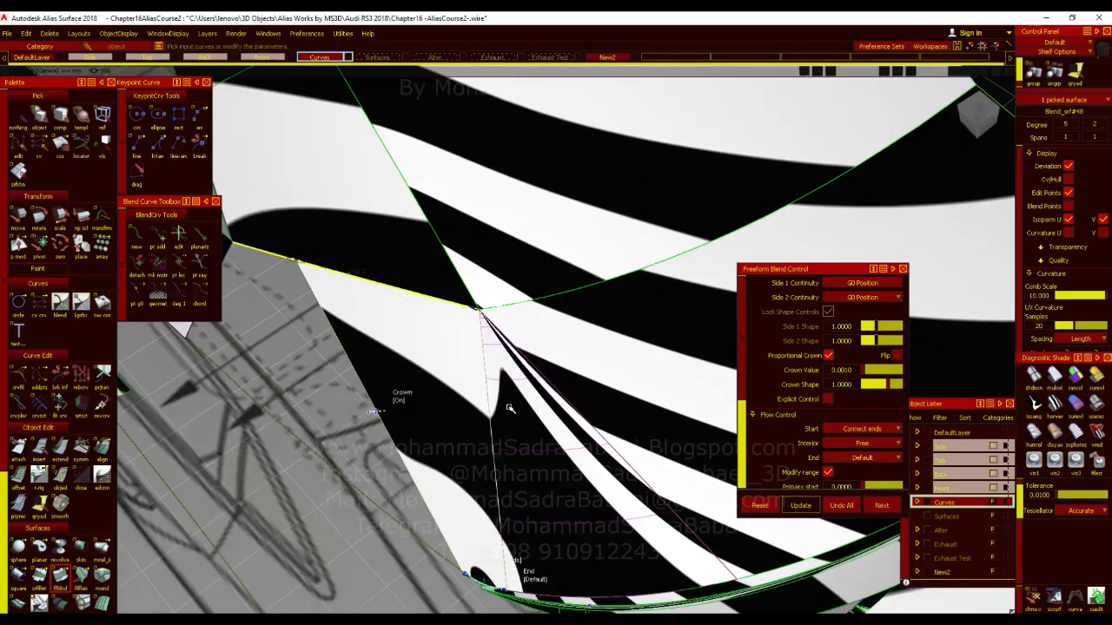
mouse_move(476, 311)
mouse_down()
mouse_move(424, 307)
mouse_move(485, 323)
mouse_up()
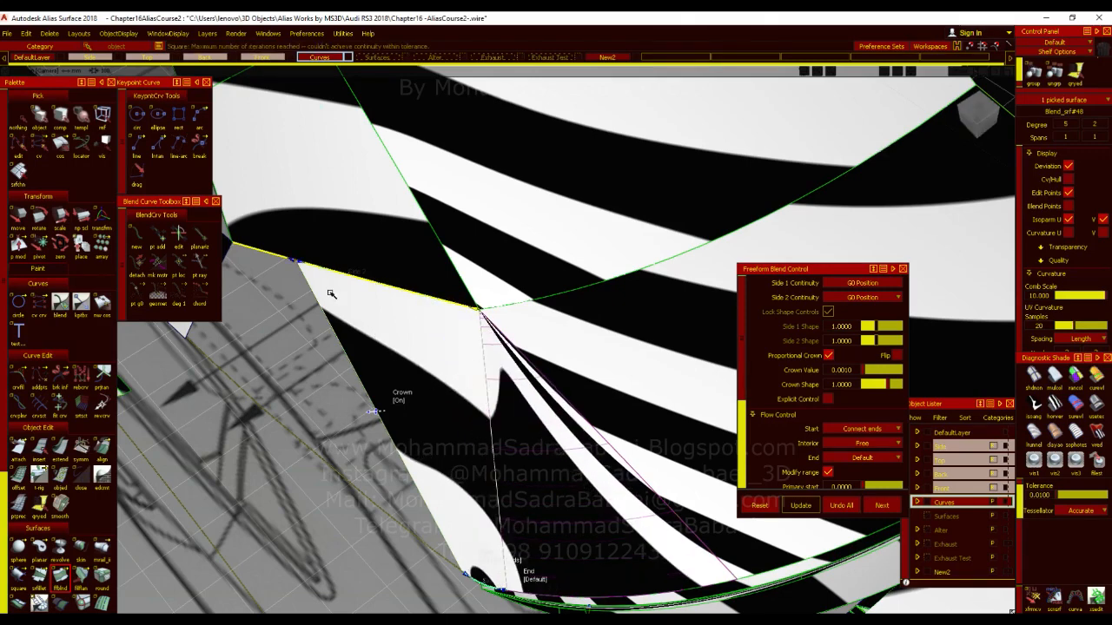
alt+shift+right_drag(374, 355, 434, 374)
click(475, 482)
alt+shift+drag(365, 392, 511, 338)
alt+shift+right_drag(511, 339, 519, 378)
Narrow the strip where it meets the pillar edge, and restore the reflective highlight shading.
drag(398, 311, 321, 338)
alt+shift+right_drag(336, 368, 299, 383)
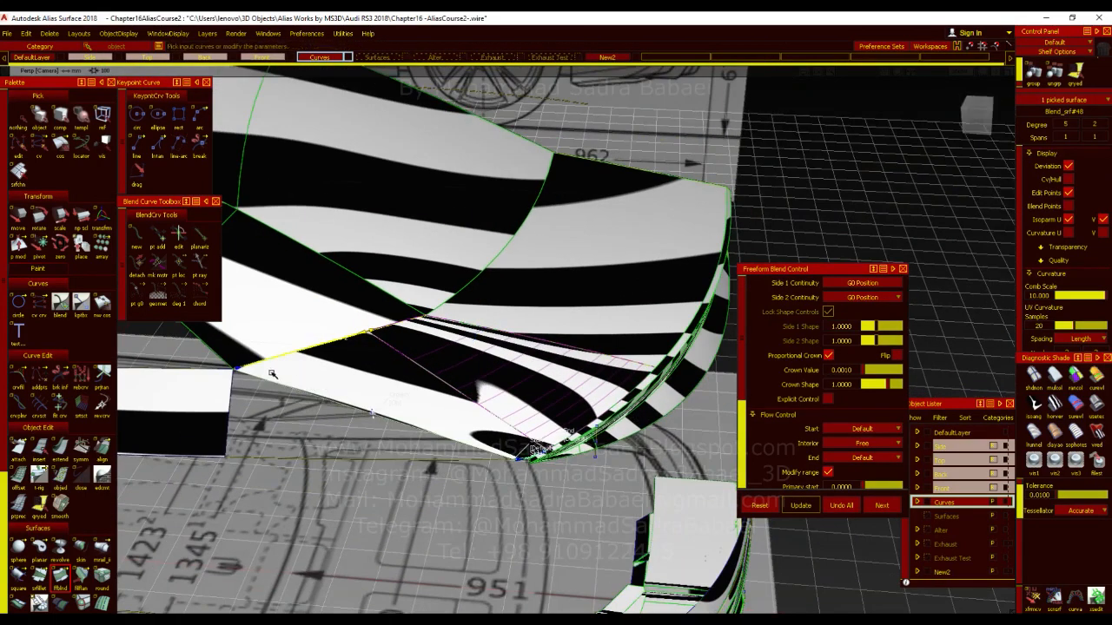
mouse_move(372, 414)
mouse_down()
mouse_move(320, 369)
mouse_move(366, 366)
mouse_move(344, 372)
mouse_up()
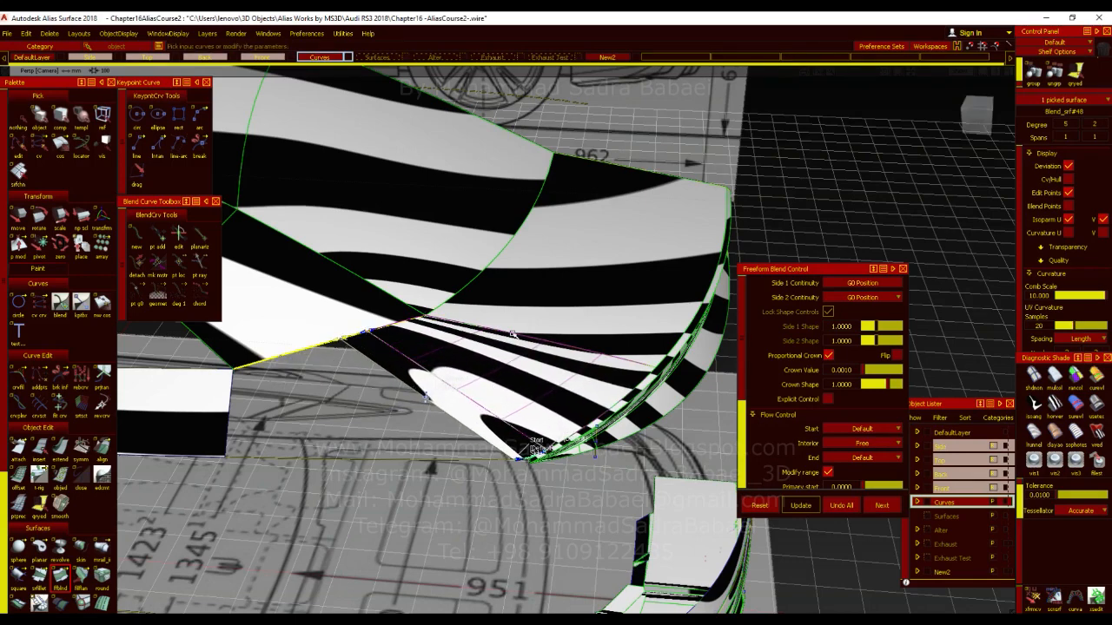
ctrl+shift+drag(514, 332, 519, 355)
ctrl+shift+right_drag(521, 353, 544, 321)
mouse_move(581, 384)
alt+shift+mouse_down()
mouse_move(525, 422)
mouse_move(471, 335)
alt+shift+mouse_up()
click(1100, 407)
ctrl+shift+right_drag(499, 346, 506, 373)
ctrl+shift+drag(473, 321, 474, 368)
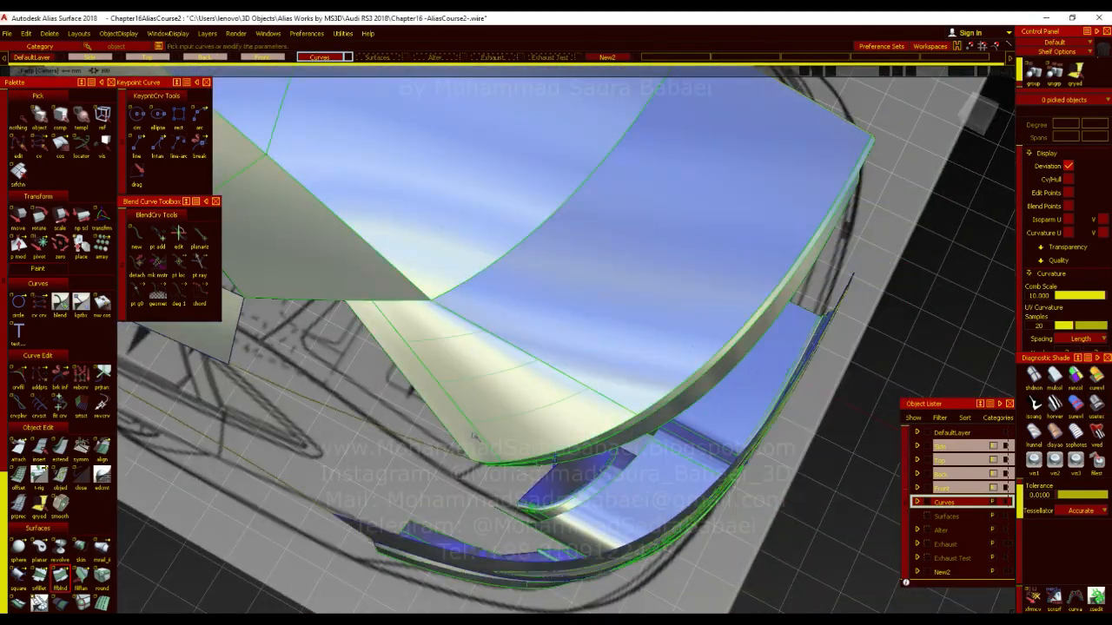
Edit the Square surface, setting boundary 2 at the pillar to G0 Position and boundary 1 at the strip to Free.
alt+shift+right_drag(506, 445, 512, 437)
click(452, 421)
click(18, 577)
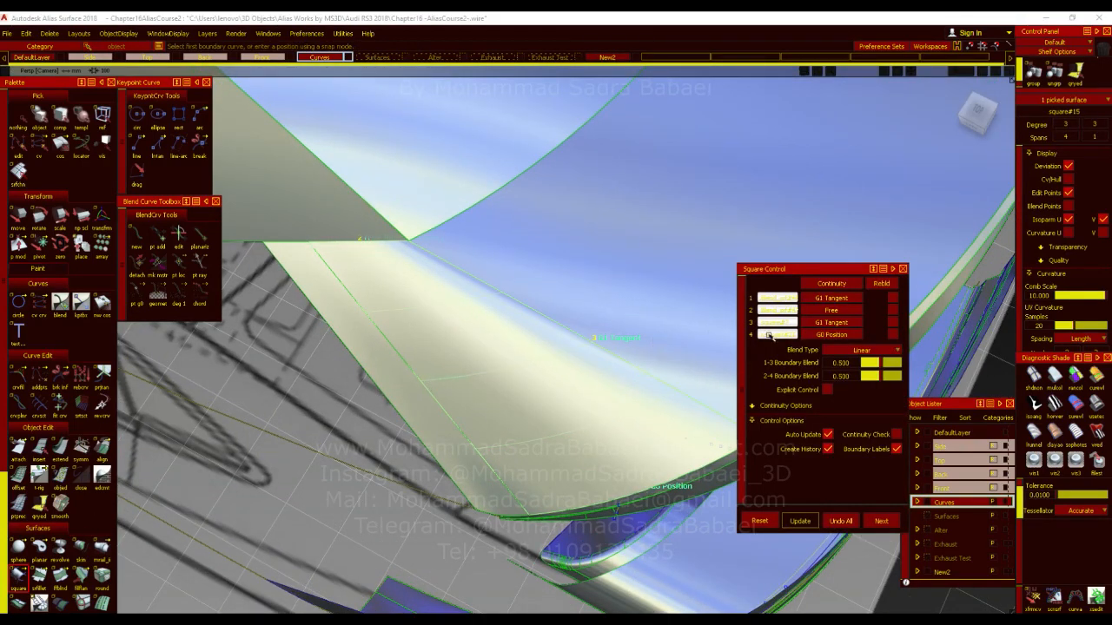
click(825, 310)
click(831, 333)
alt+shift+drag(483, 397, 620, 240)
click(843, 301)
click(846, 311)
mouse_move(639, 339)
alt+shift+mouse_down()
mouse_move(782, 382)
mouse_move(977, 289)
alt+shift+mouse_up()
Set the Square surface's pillar boundary to Free and adjust the remaining boundary continuity.
click(891, 299)
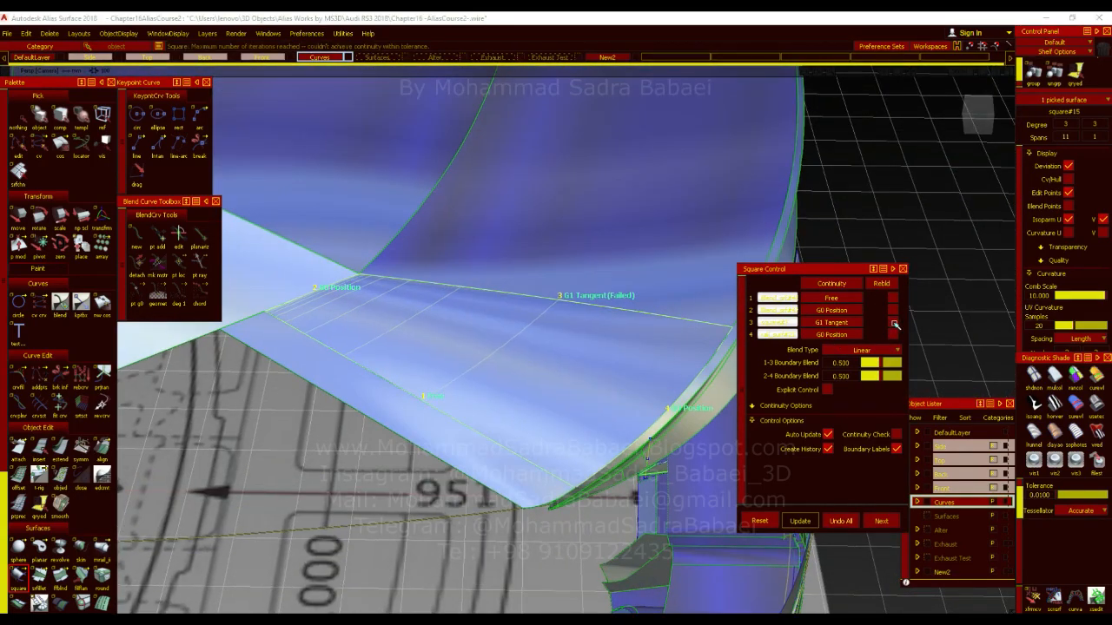
click(894, 311)
click(894, 313)
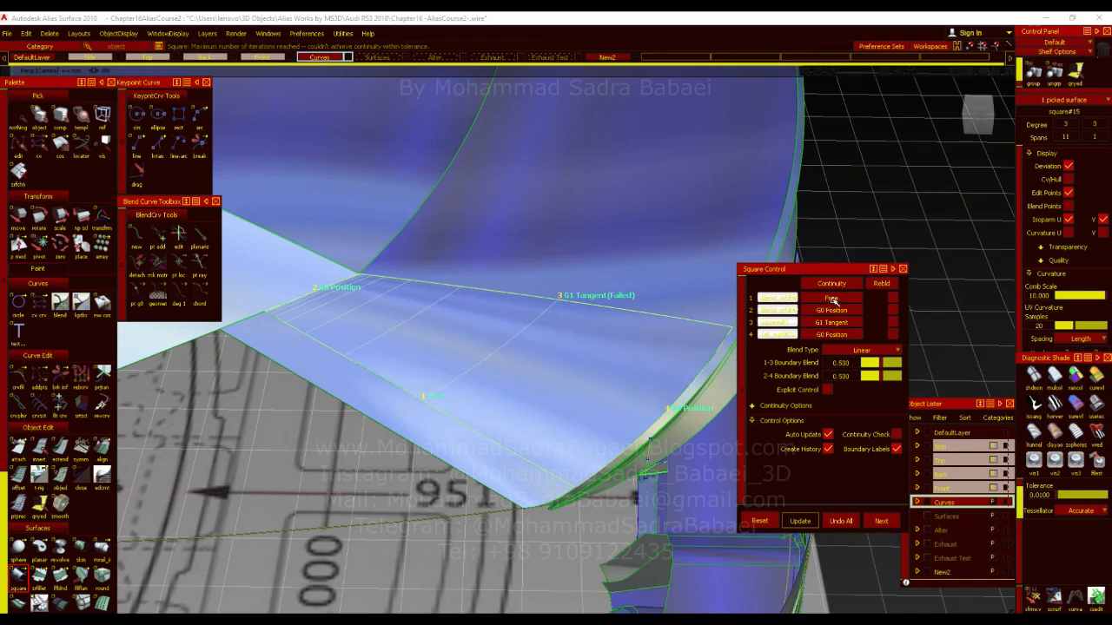
click(839, 311)
click(843, 323)
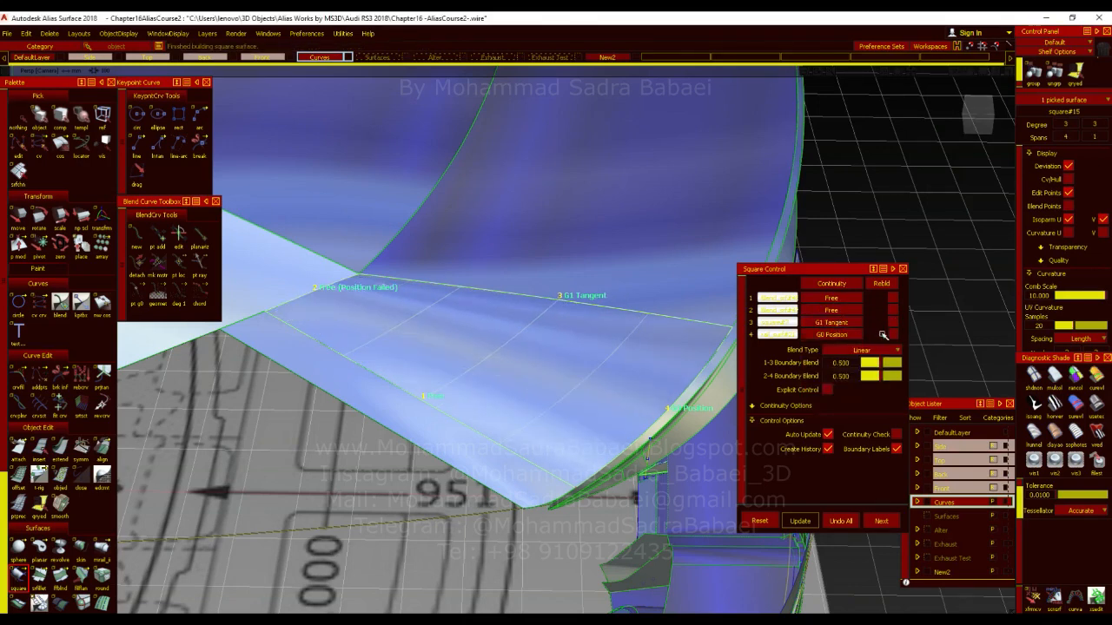
click(851, 328)
click(845, 380)
Examine the Square surface's highlight flow into the strip and rear window with the model lines hidden.
alt+shift+drag(486, 353, 606, 357)
key(alt+m)
alt+shift+right_drag(605, 357, 603, 388)
alt+shift+drag(603, 387, 469, 388)
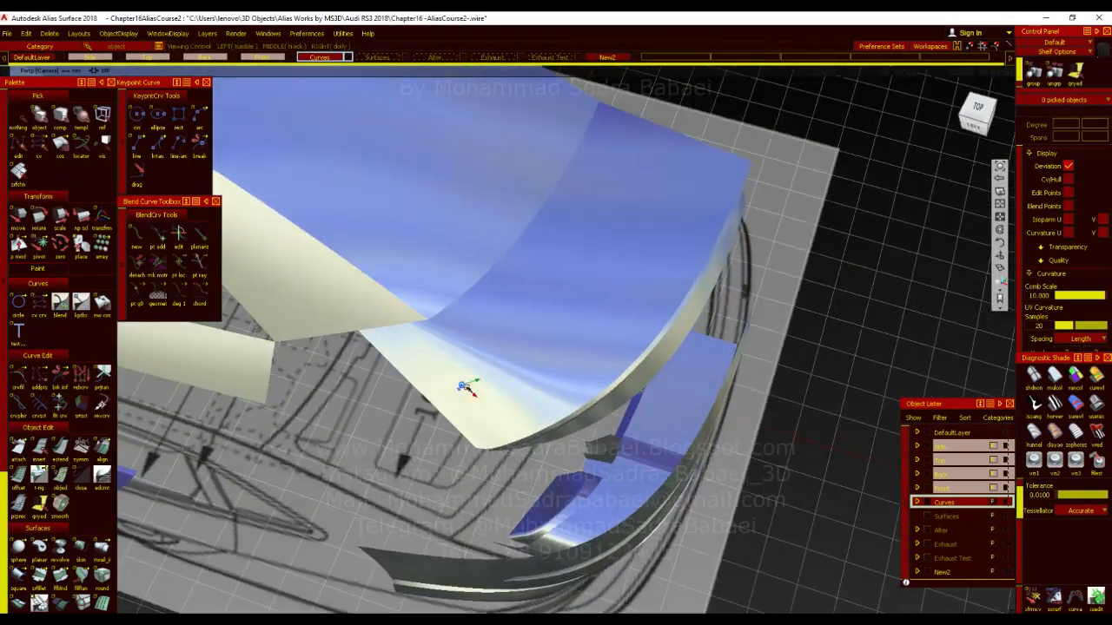
Compare the rear pillar and Square surface with the reference photo of the car's rear corner.
key(alt+Tab)
scroll(625, 248, up, 8)
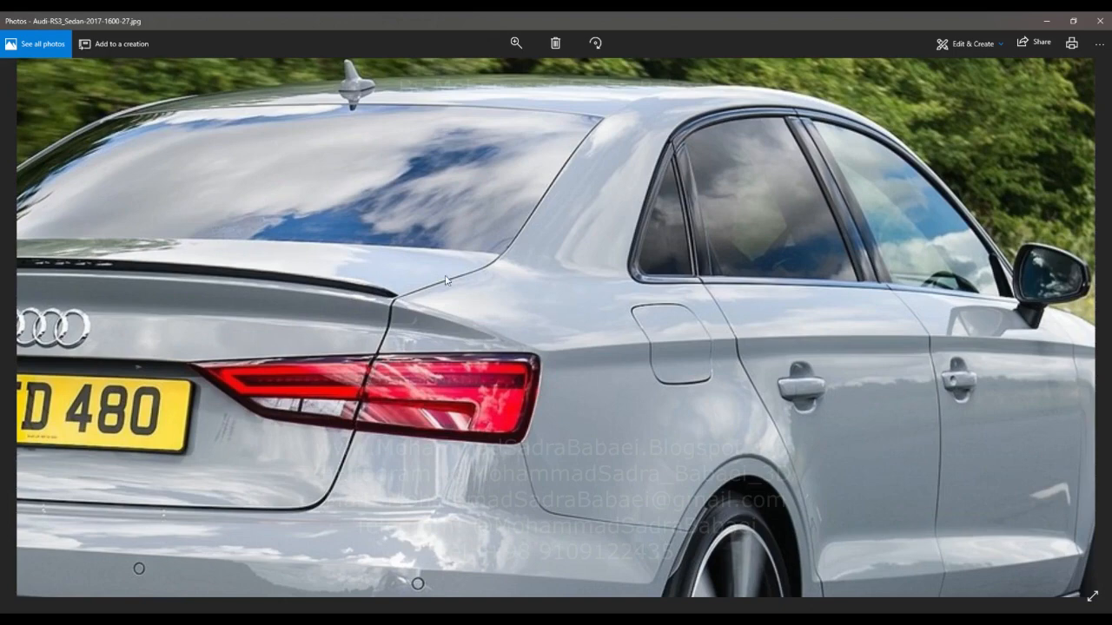
click(1046, 21)
alt+shift+drag(485, 434, 591, 383)
alt+shift+middle_drag(591, 383, 740, 438)
alt+shift+drag(740, 438, 627, 413)
ctrl+shift+right_drag(627, 412, 626, 448)
ctrl+shift+drag(592, 412, 591, 381)
ctrl+shift+drag(591, 384, 592, 417)
click(632, 446)
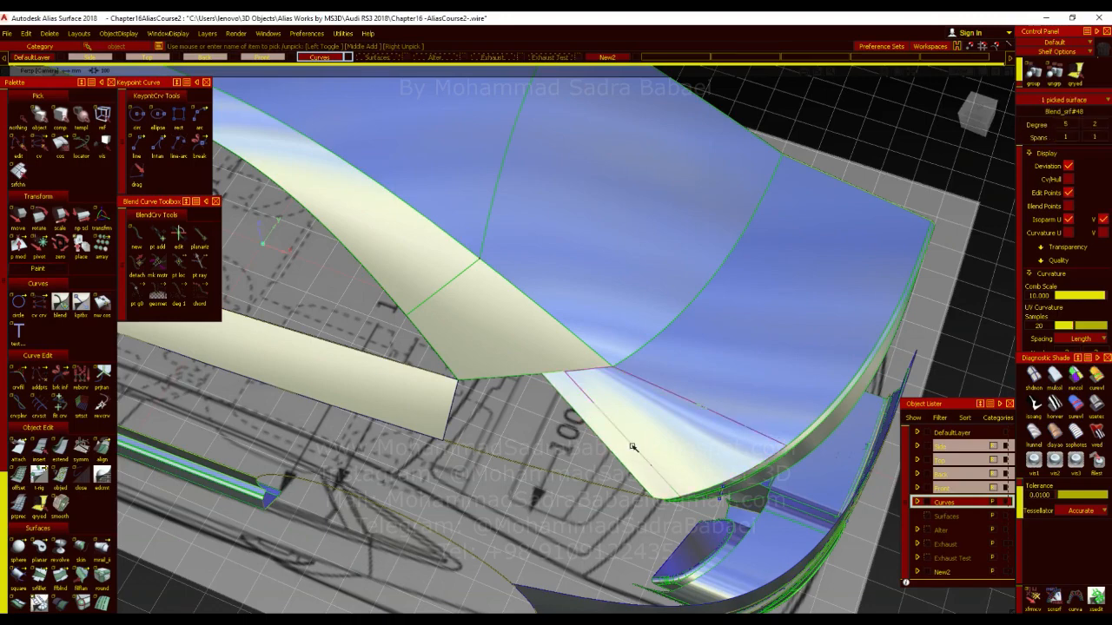
ctrl+click(636, 445)
alt+shift+drag(639, 446, 615, 371)
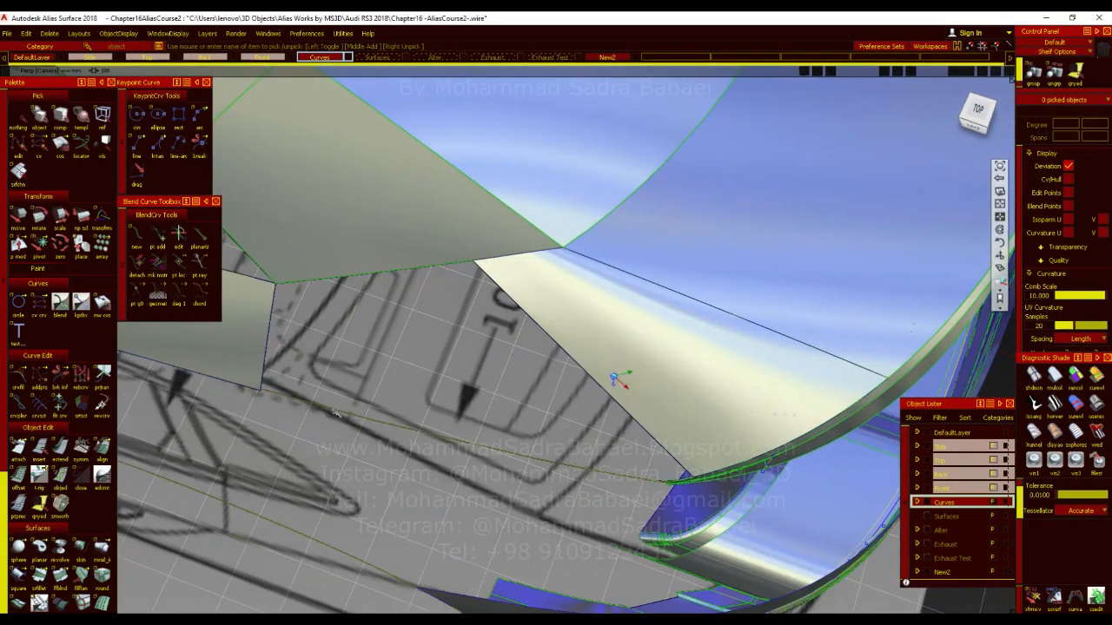
Try a Birail surface with one generation curve from the existing patch's outer edge, running along the pillar and tail rails with G2 Curvature.
double_click(102, 548)
alt+shift+drag(625, 408, 600, 393)
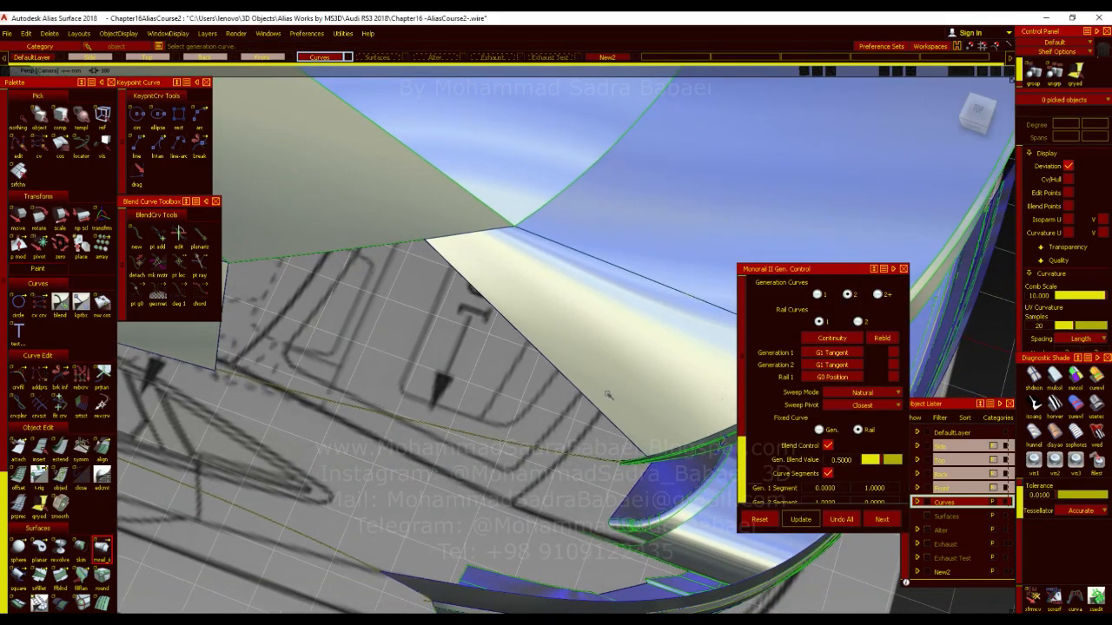
click(608, 418)
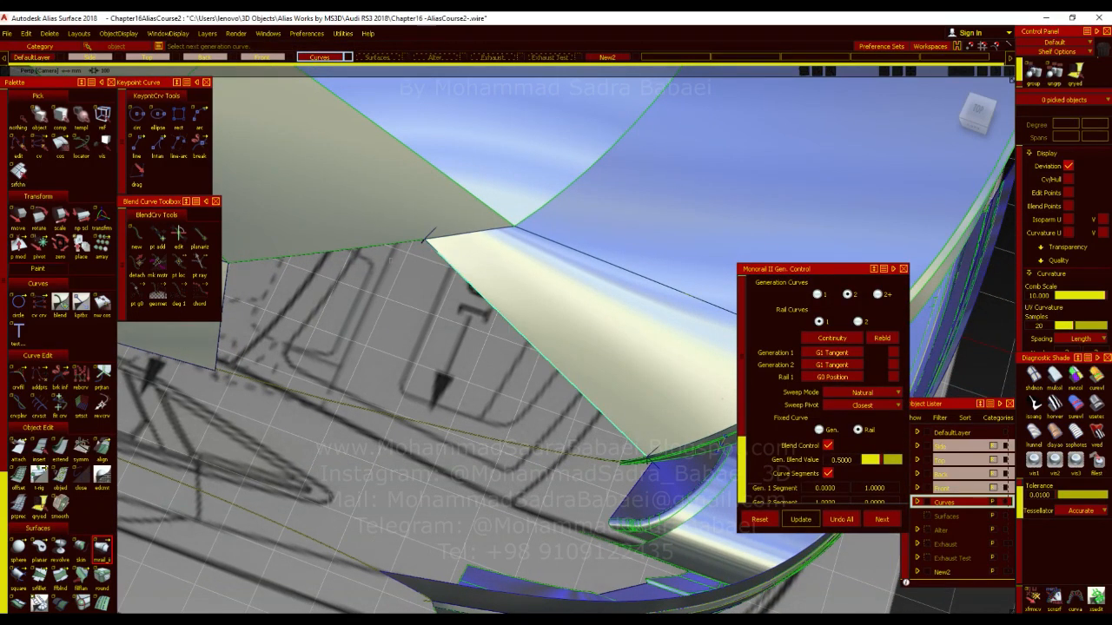
click(818, 294)
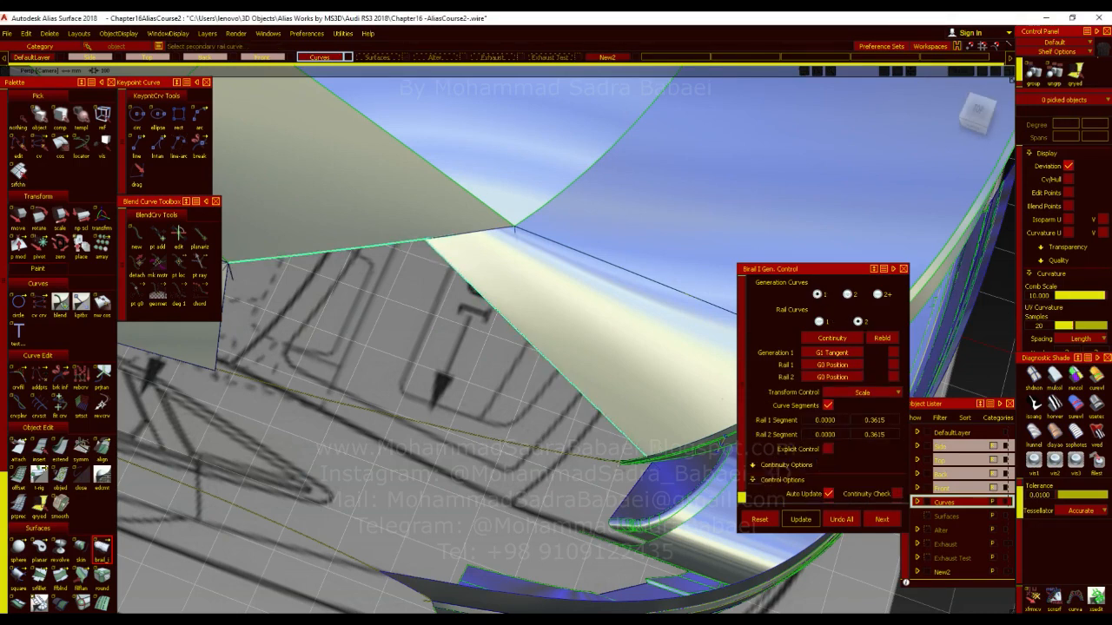
click(621, 460)
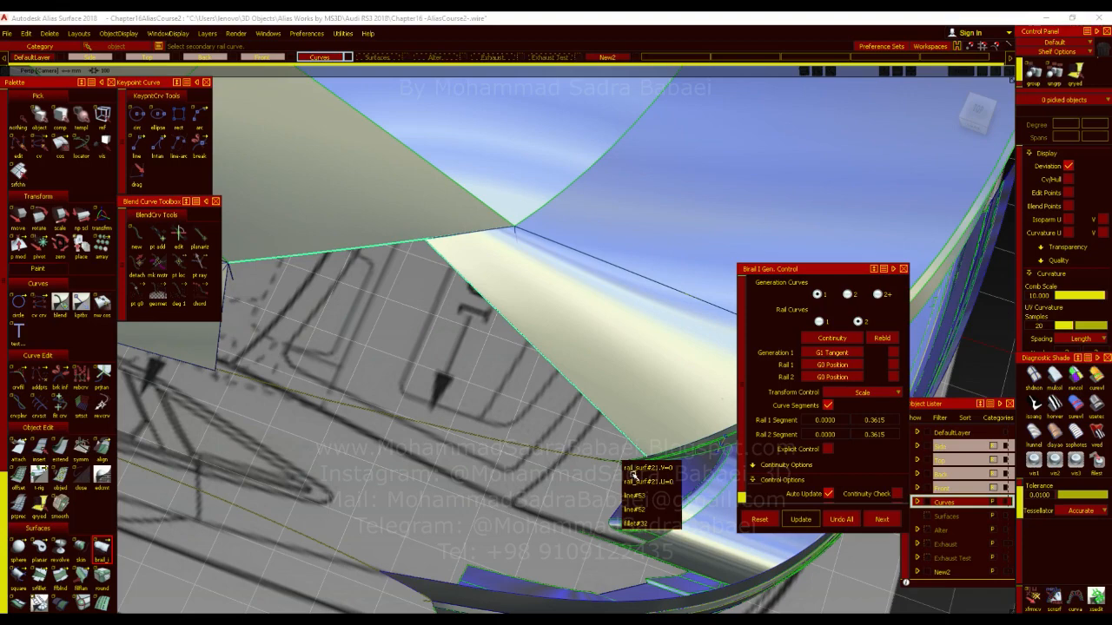
click(650, 522)
alt+shift+drag(598, 464, 408, 319)
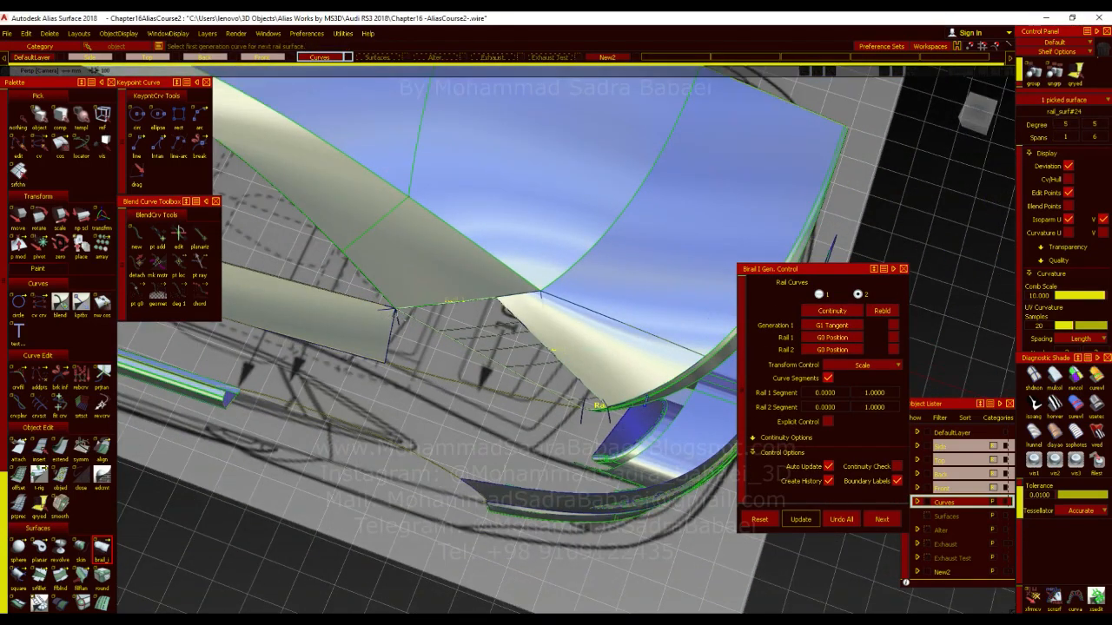
click(823, 336)
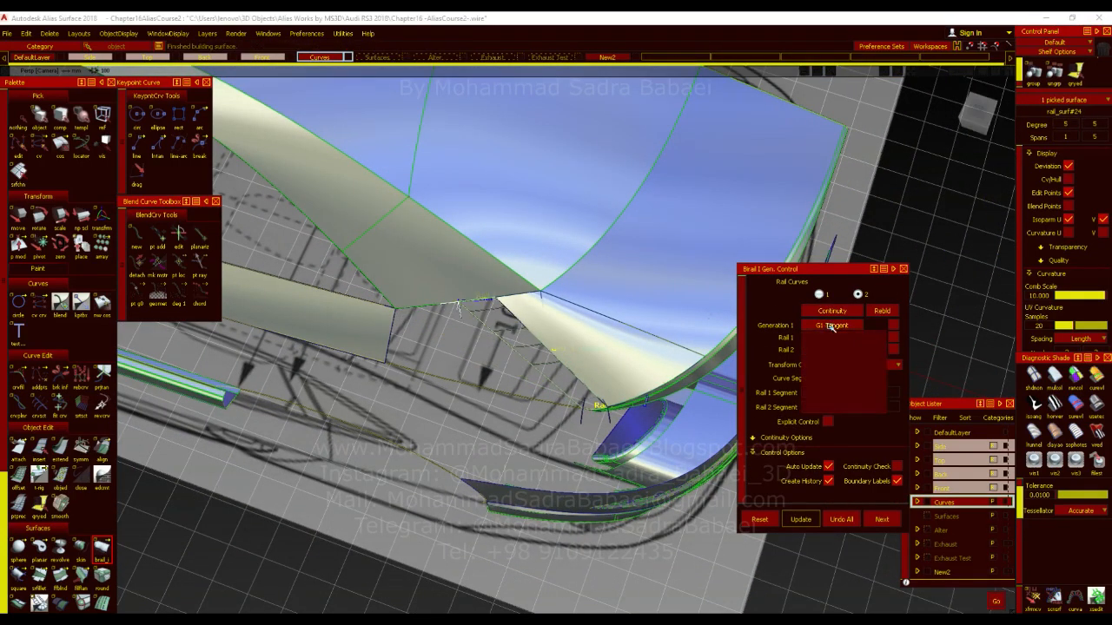
click(838, 364)
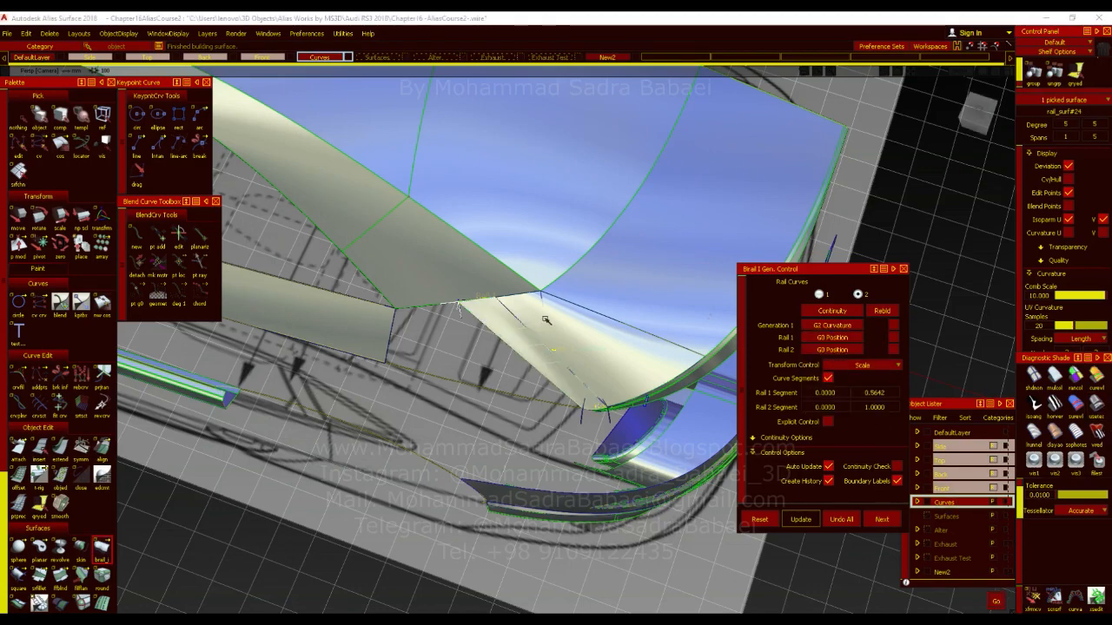
alt+shift+drag(546, 318, 553, 323)
alt+shift+right_drag(553, 324, 590, 323)
mouse_move(590, 323)
alt+shift+mouse_down()
mouse_move(504, 303)
mouse_move(547, 313)
mouse_move(528, 415)
mouse_move(663, 441)
mouse_move(551, 318)
mouse_move(410, 289)
mouse_move(423, 287)
alt+shift+mouse_up()
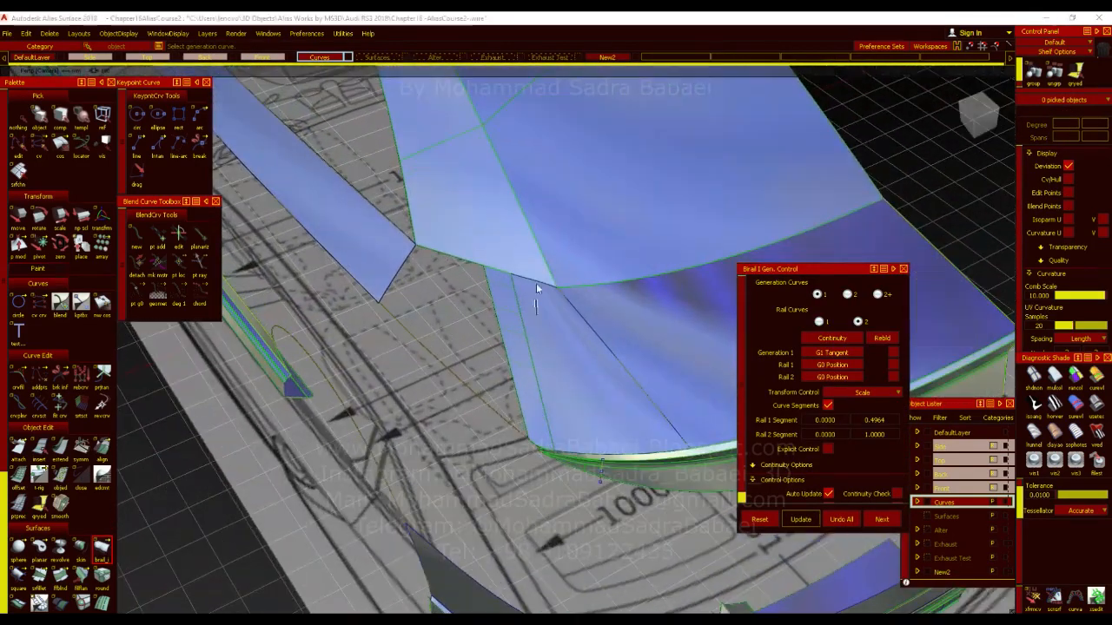
Delete the Square surface and strip patches between the pillar's lower edge and the tail.
key(Escape)
click(550, 363)
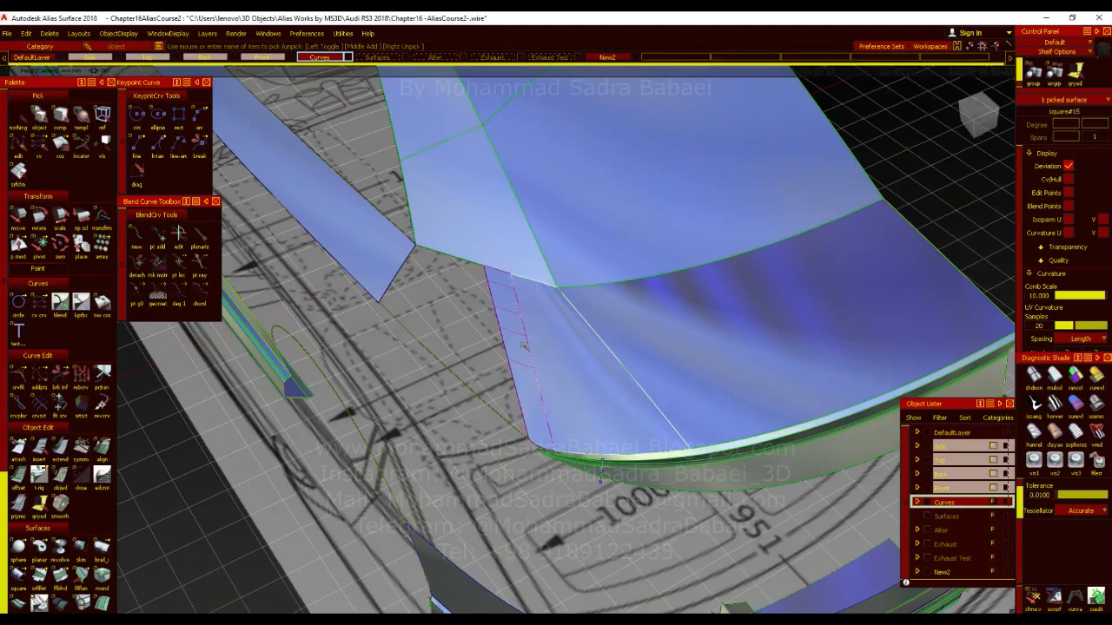
key(Delete)
alt+shift+drag(555, 371, 714, 403)
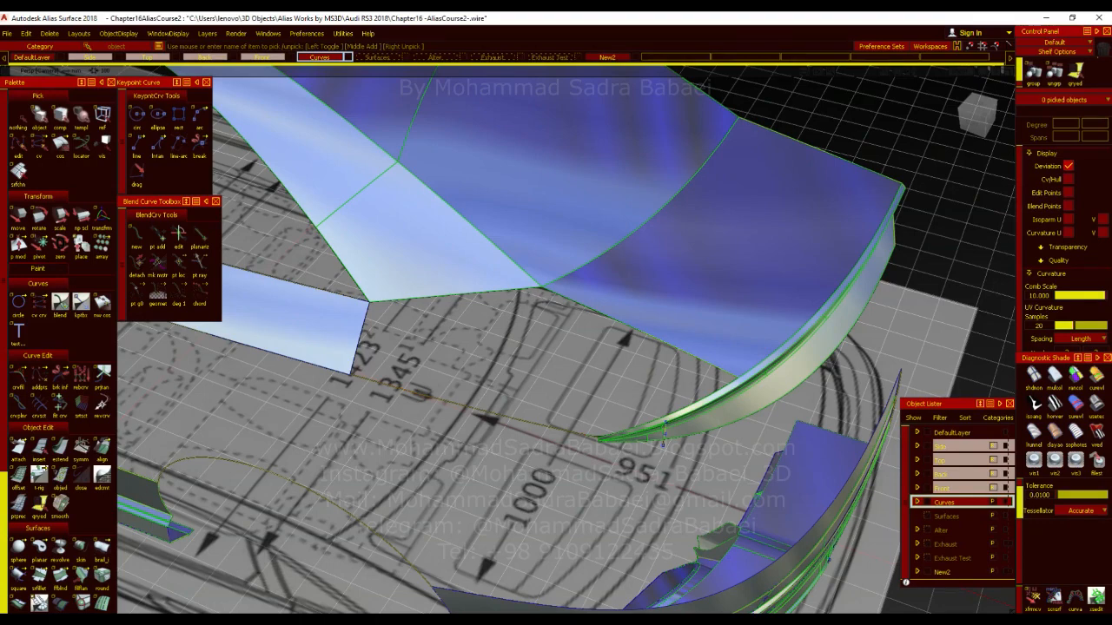
alt+shift+drag(662, 439, 634, 451)
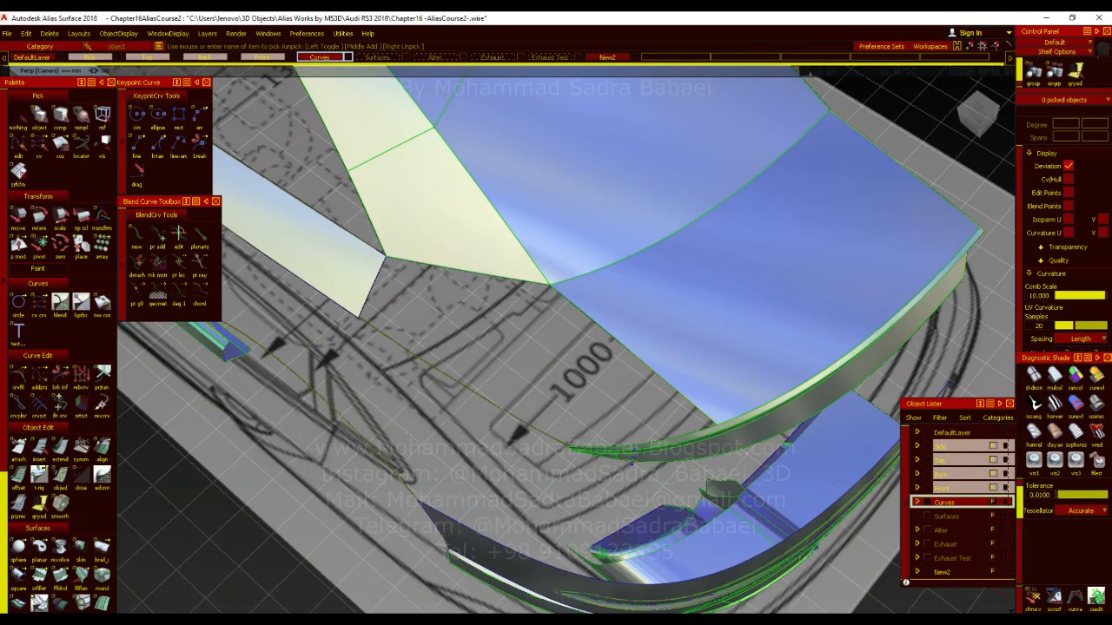
Try to fill the five-sided opening between the pillar, rear deck, tail and side panel with an automatically updating MultiBlend surface.
scroll(35, 526, down, 2)
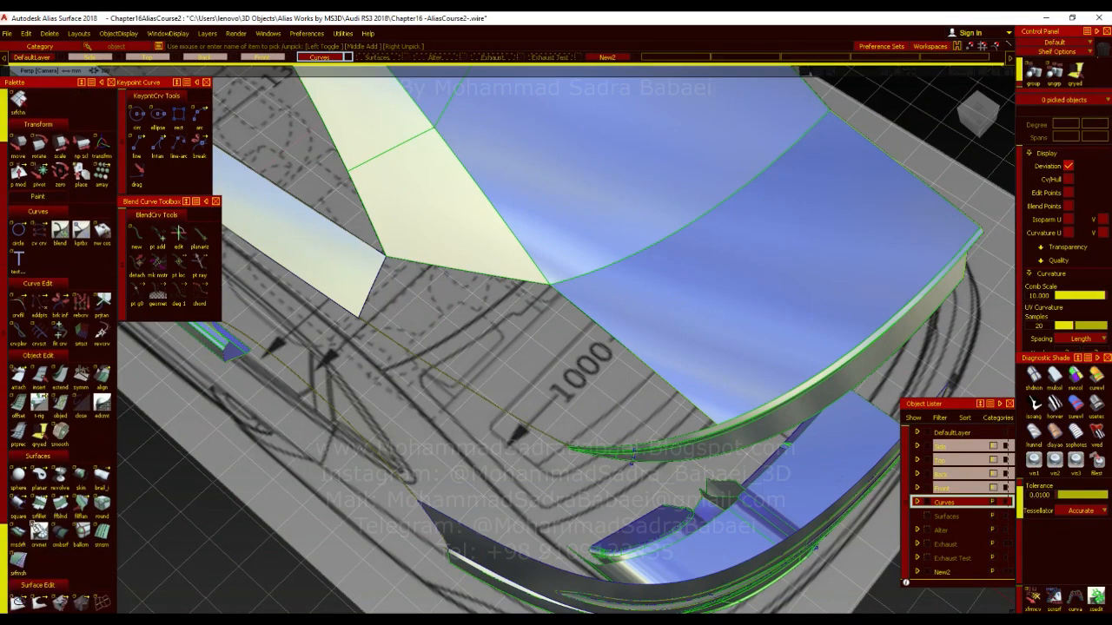
click(19, 508)
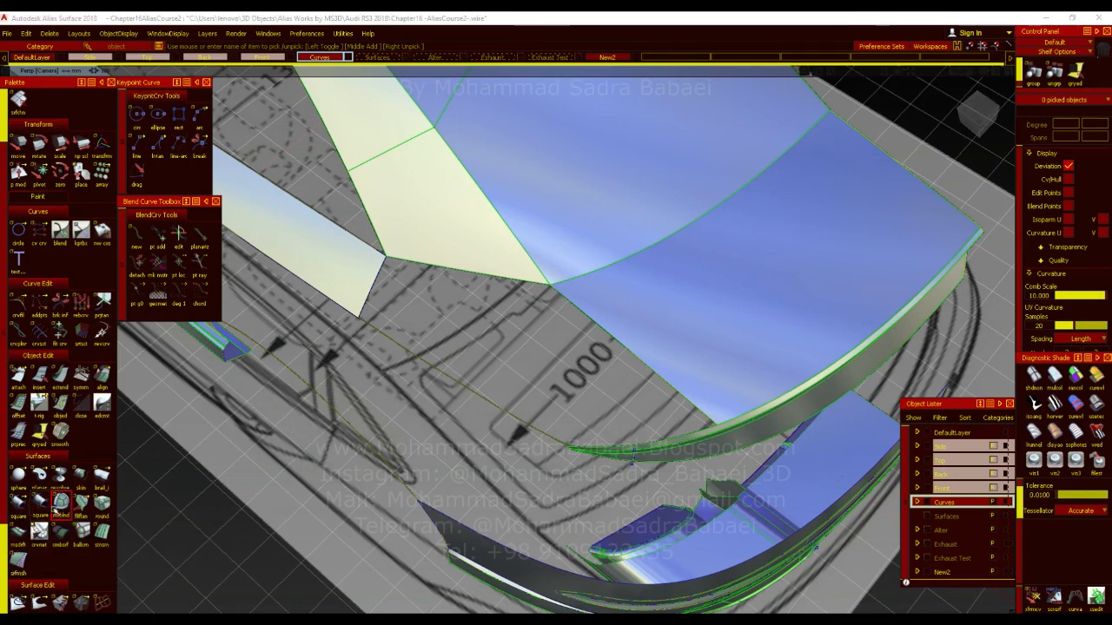
click(63, 508)
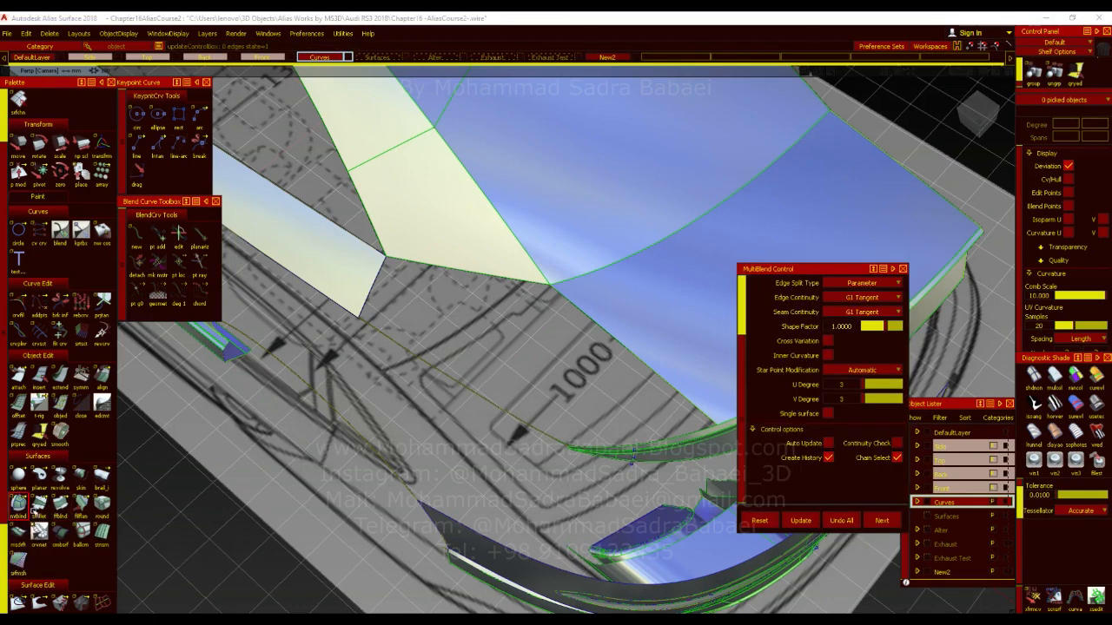
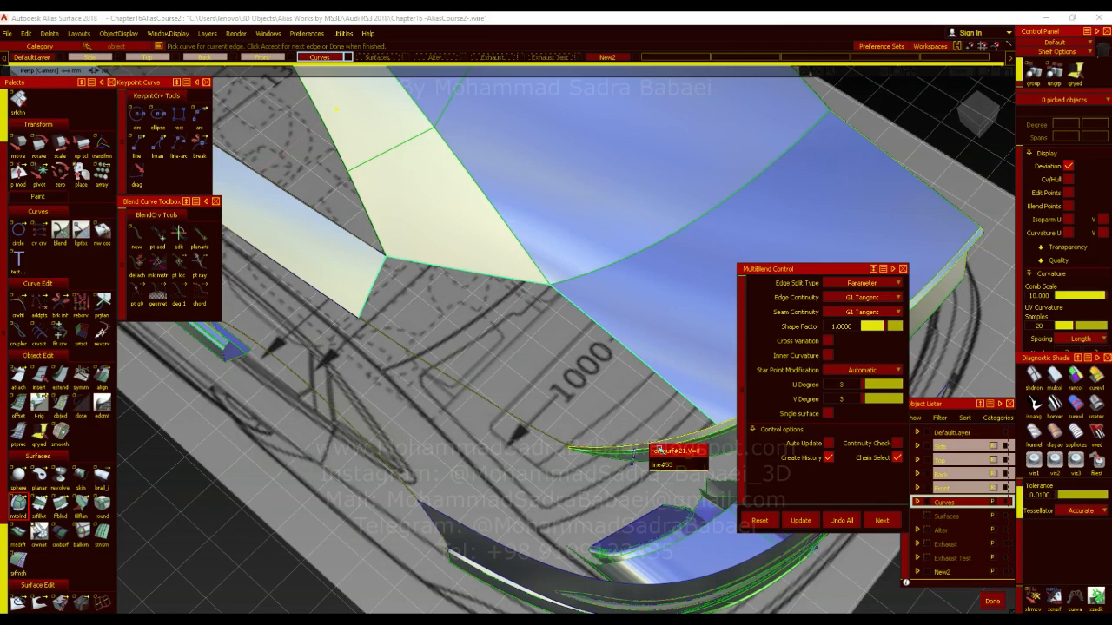
click(634, 458)
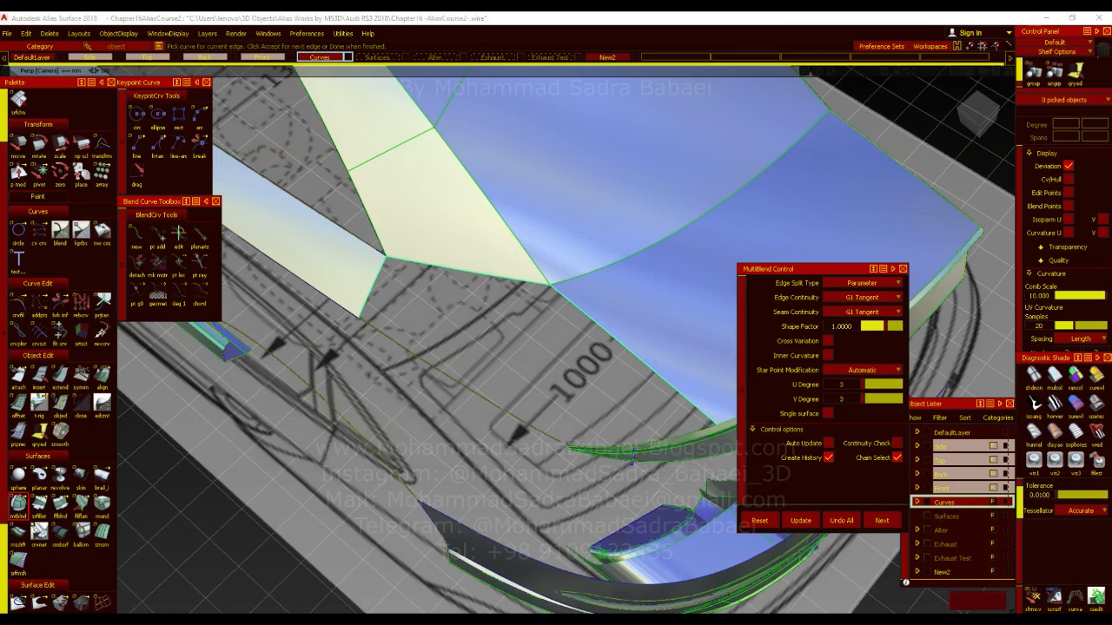
click(511, 415)
key(space)
click(992, 601)
alt+shift+drag(632, 306, 486, 242)
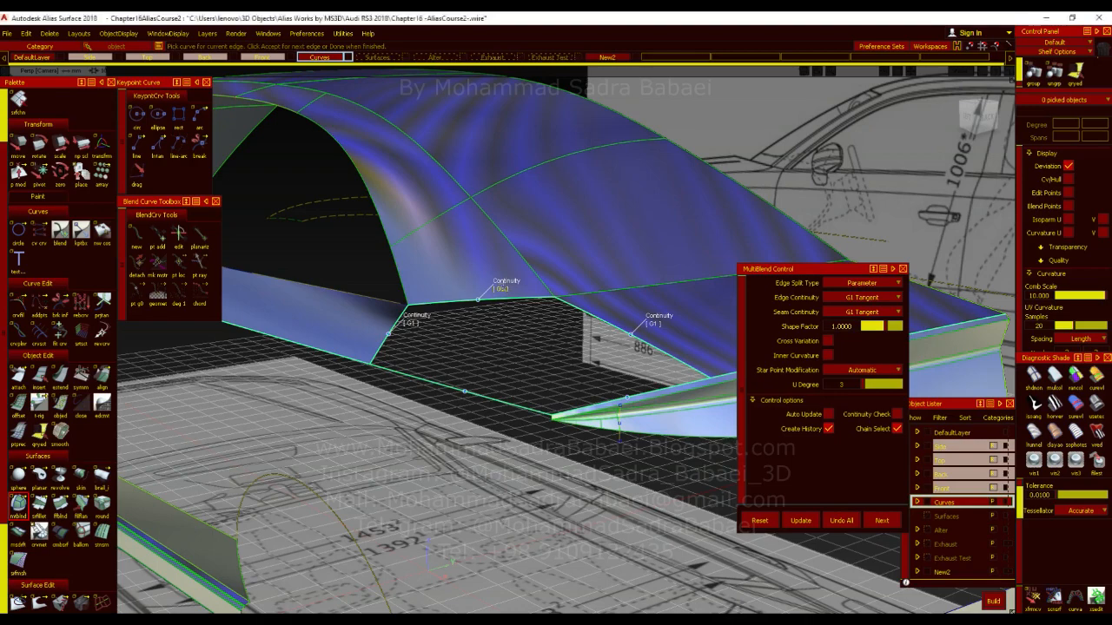
click(827, 415)
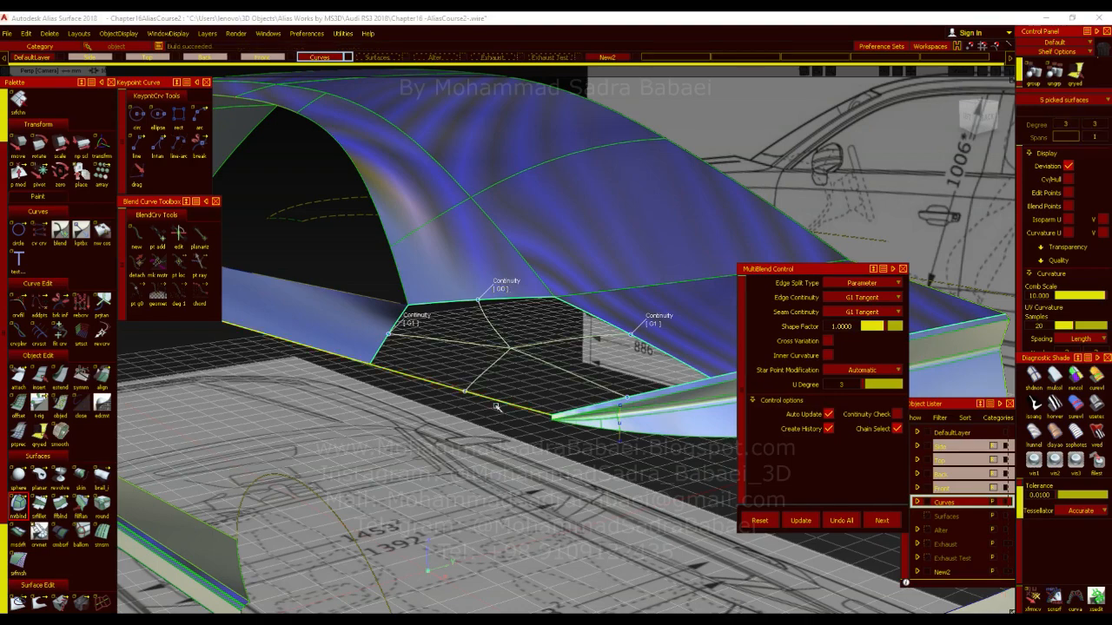
click(1098, 411)
alt+shift+drag(595, 373, 629, 490)
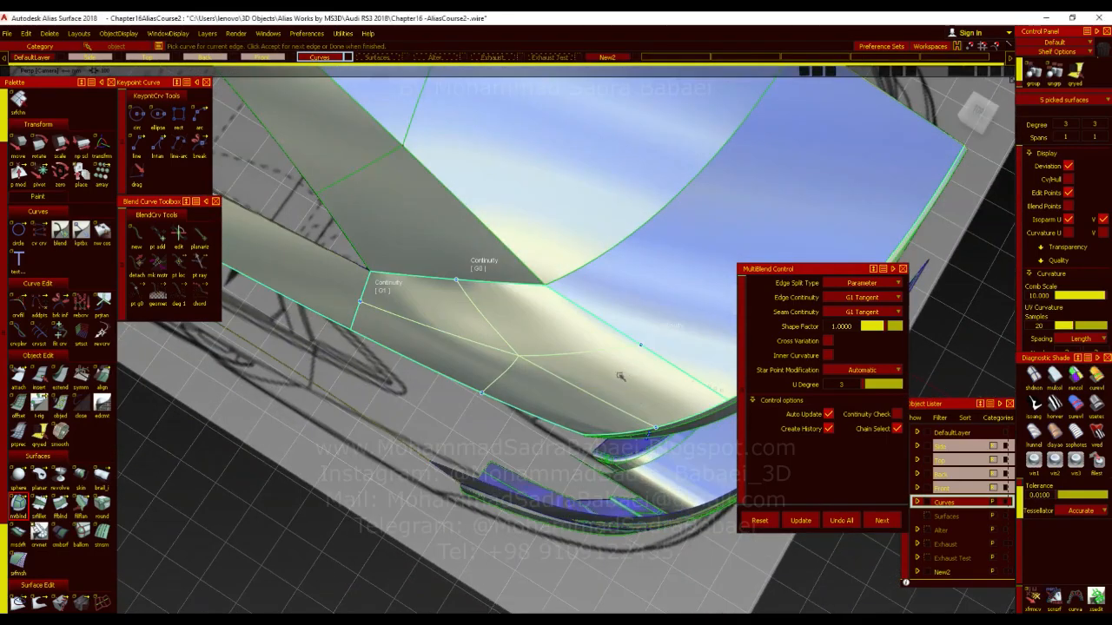
Examine how the highlights flow across the MultiBlend surface at the pillar corner.
alt+shift+drag(620, 374, 589, 373)
alt+shift+right_drag(589, 373, 555, 384)
alt+shift+drag(556, 385, 973, 278)
alt+shift+right_drag(464, 450, 564, 425)
alt+shift+drag(564, 425, 556, 486)
alt+shift+right_drag(556, 486, 599, 464)
alt+shift+drag(599, 464, 582, 396)
Build two Birail surfaces with G2 Curvature from the rear deck and side panel edges, shortening their rail segments to leave a gap between them.
ctrl+shift+right_drag(582, 396, 586, 375)
alt+shift+drag(584, 382, 665, 377)
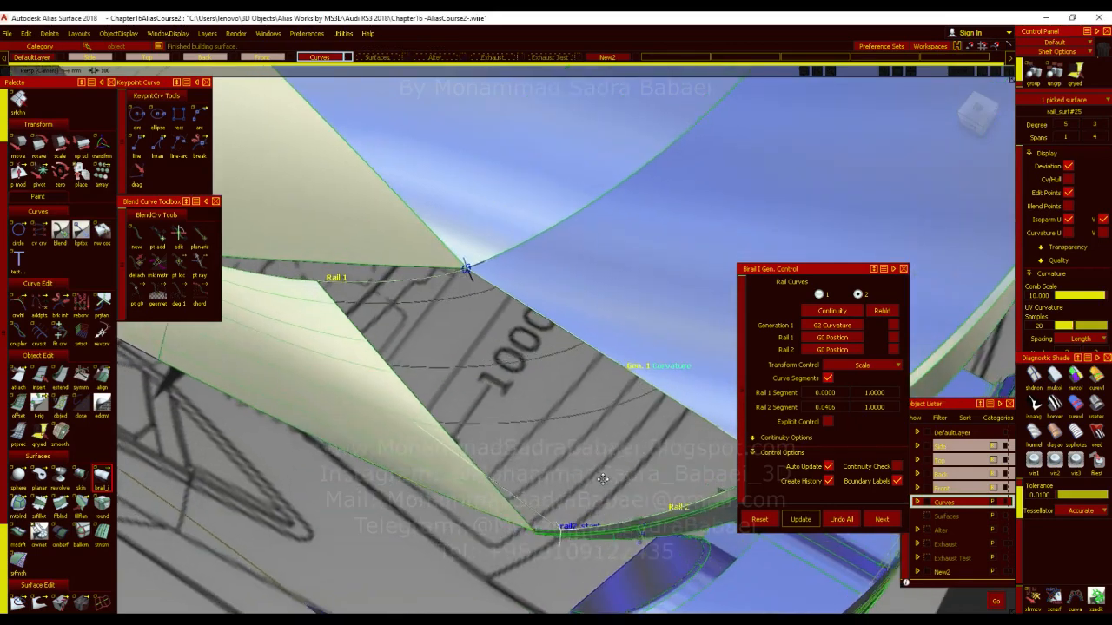
alt+shift+middle_drag(603, 479, 631, 491)
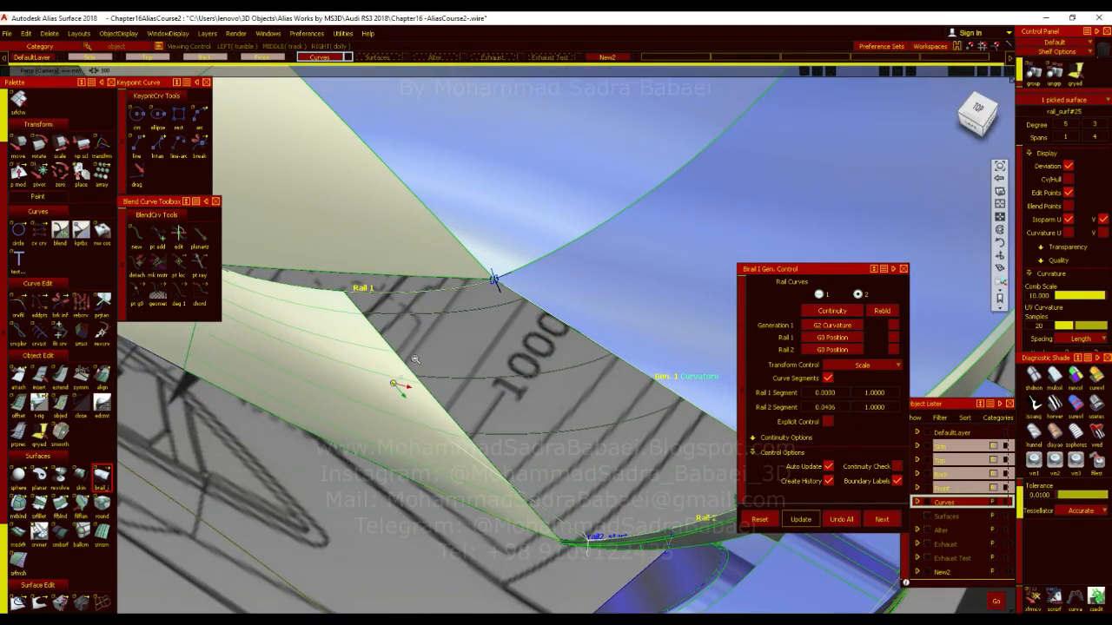
alt+shift+right_drag(397, 390, 304, 369)
drag(297, 343, 336, 361)
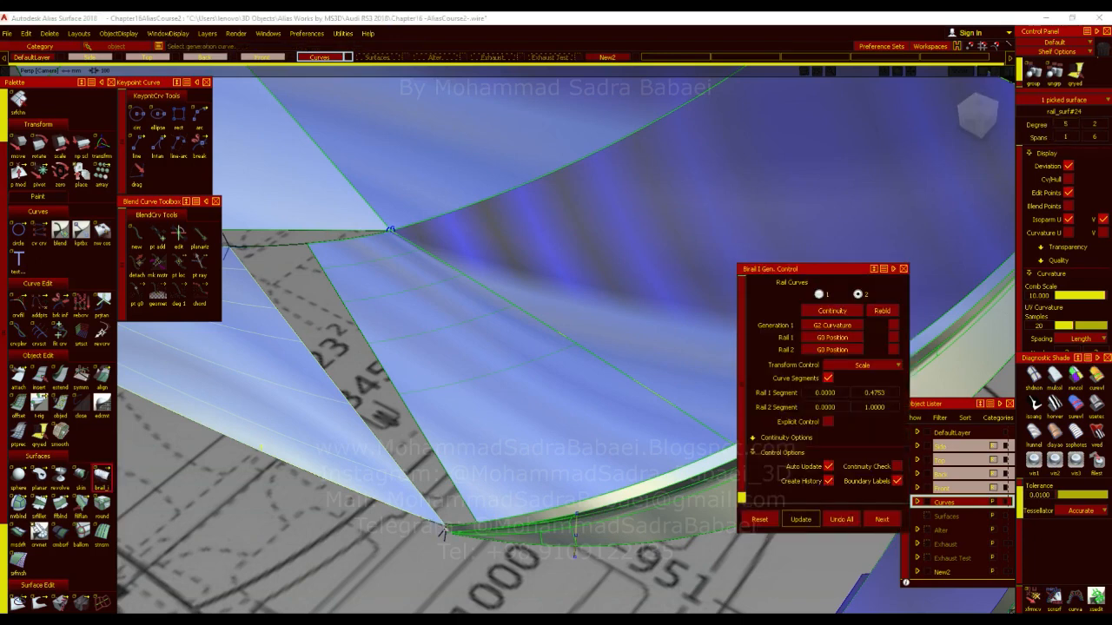
drag(443, 531, 418, 521)
ctrl+shift+drag(420, 401, 426, 466)
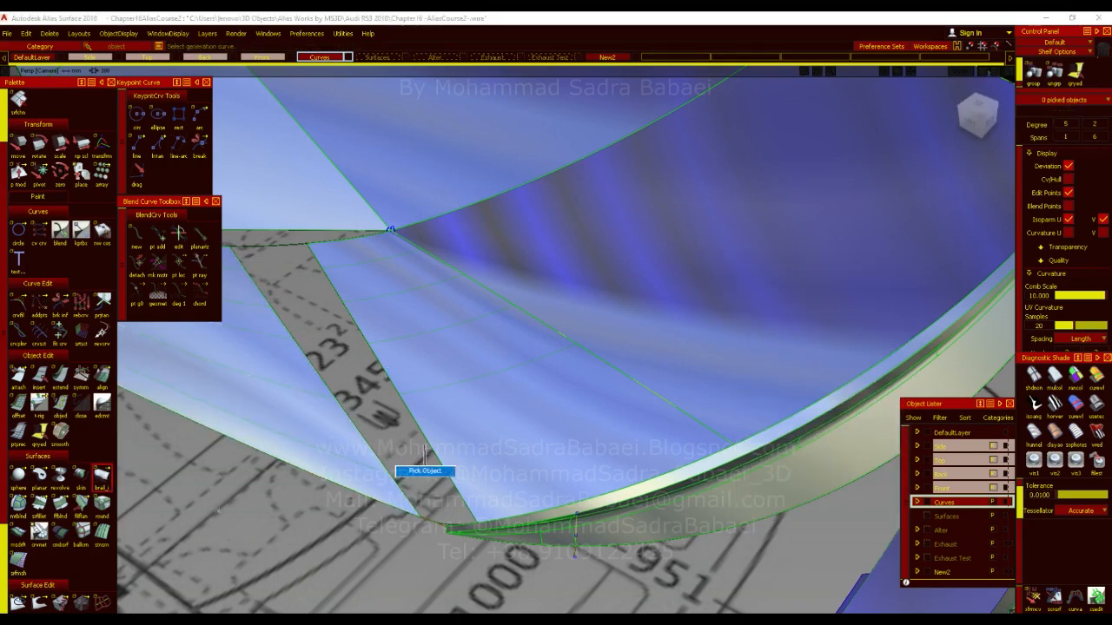
Bridge the gap between the two Birail surfaces with a Freeform Blend, using G2 Curvature on both sides.
click(62, 509)
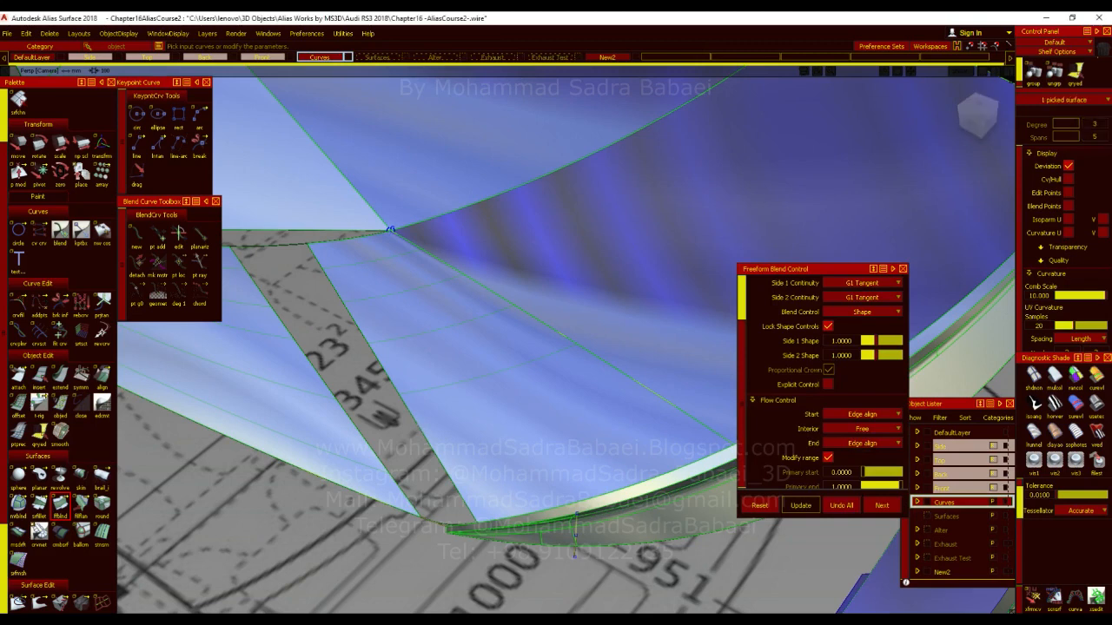
click(393, 378)
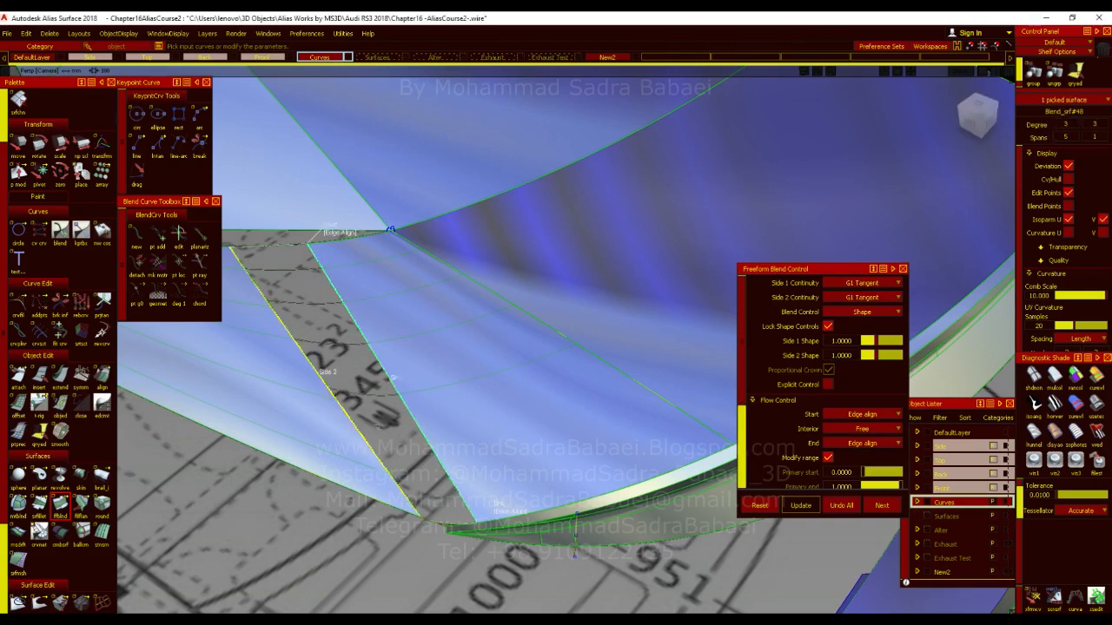
click(861, 298)
click(864, 340)
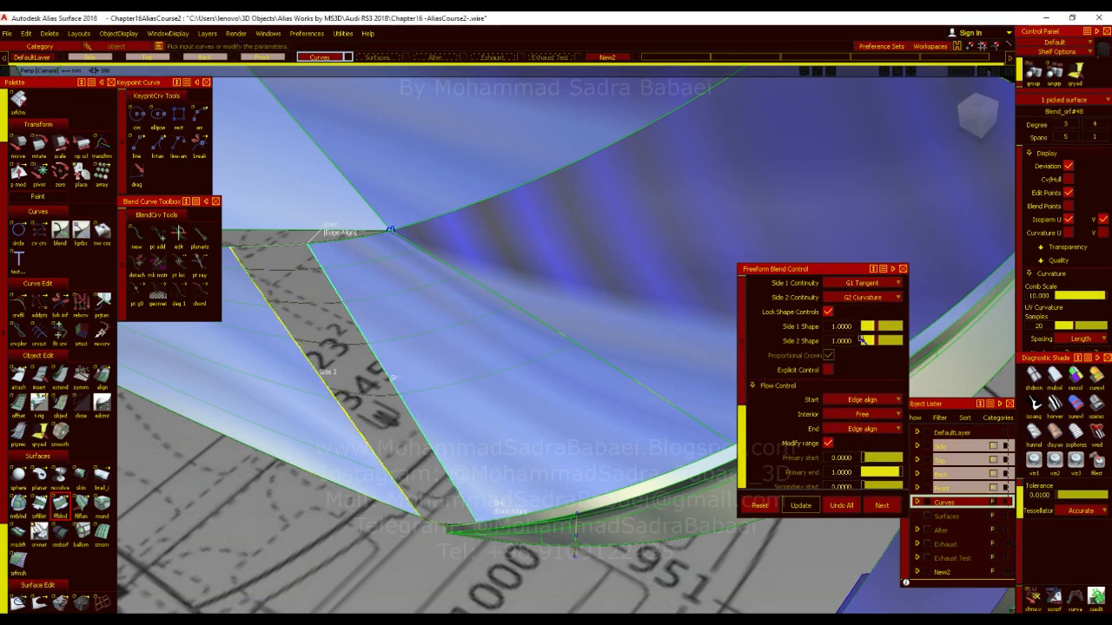
click(868, 284)
click(868, 322)
ctrl+shift+drag(372, 260, 392, 374)
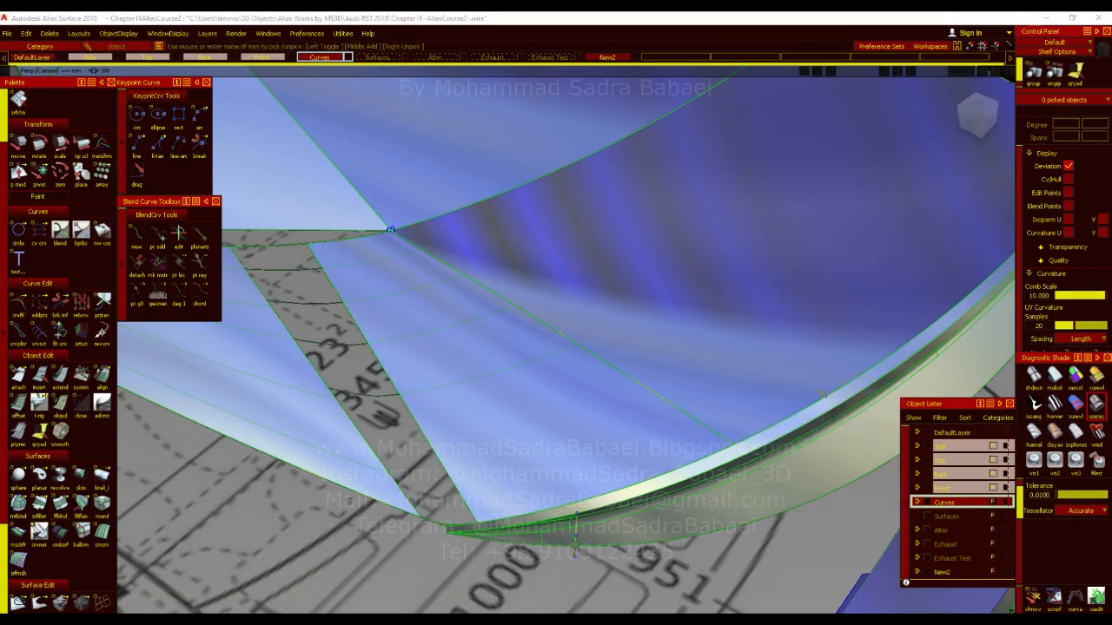
Edit the Freeform Blend between the two Birail surfaces, changing the continuity on both sides.
alt+shift+drag(474, 312, 486, 469)
click(385, 450)
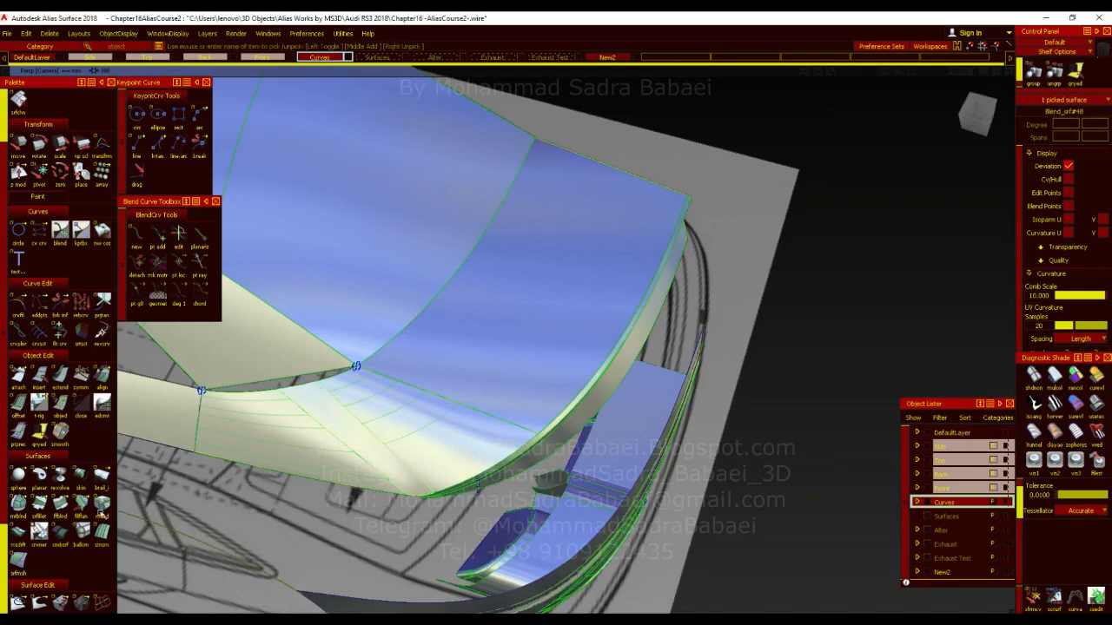
double_click(463, 438)
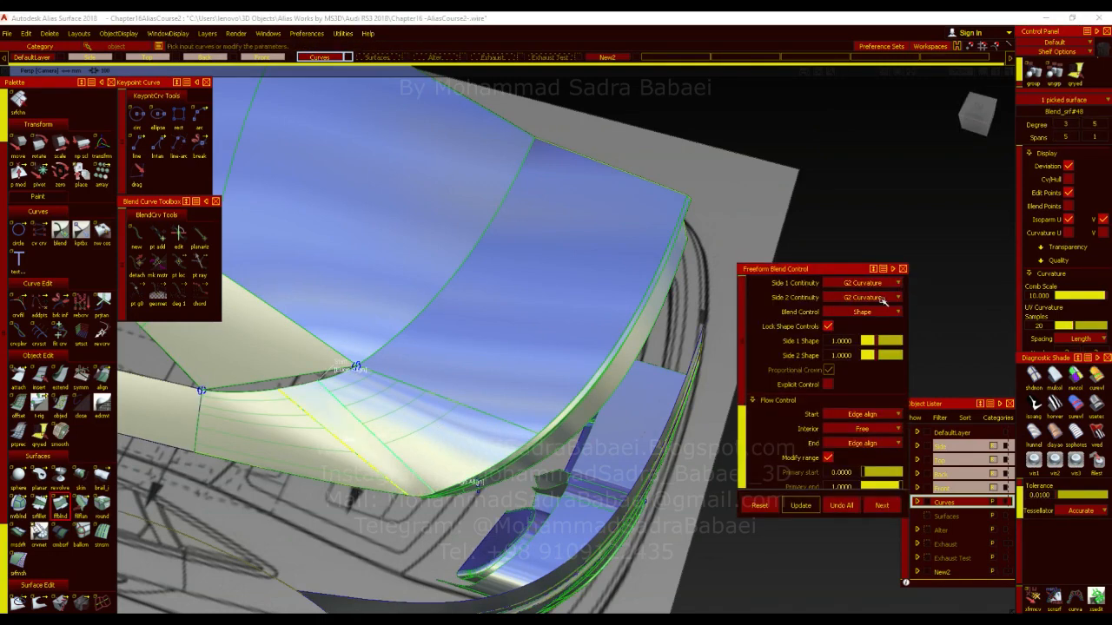
click(884, 300)
click(854, 313)
click(869, 283)
click(854, 298)
Examine the blended corner from several angles, checking its highlight flow and the opening along the pillar's lower edge.
ctrl+shift+drag(427, 377, 437, 418)
ctrl+shift+right_drag(480, 424, 483, 405)
alt+shift+drag(466, 407, 444, 451)
ctrl+shift+drag(426, 411, 427, 447)
alt+shift+click(319, 420)
alt+shift+middle_drag(529, 470, 726, 457)
alt+shift+drag(726, 456, 576, 405)
alt+shift+right_drag(576, 406, 643, 404)
alt+shift+drag(643, 404, 487, 382)
alt+shift+right_drag(486, 382, 469, 377)
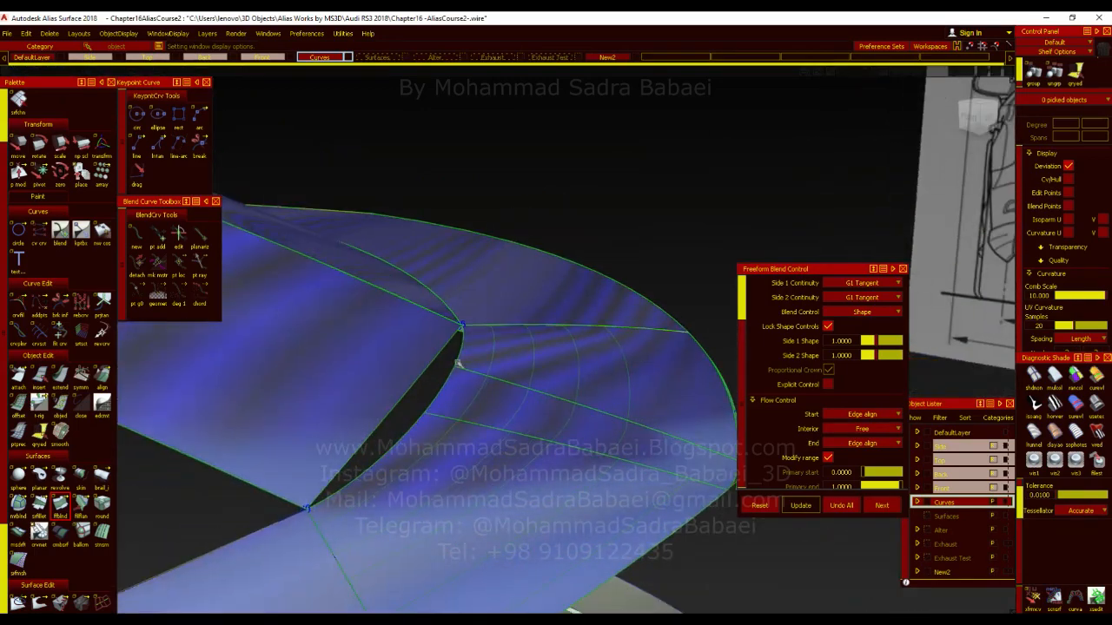
alt+shift+drag(441, 418, 445, 360)
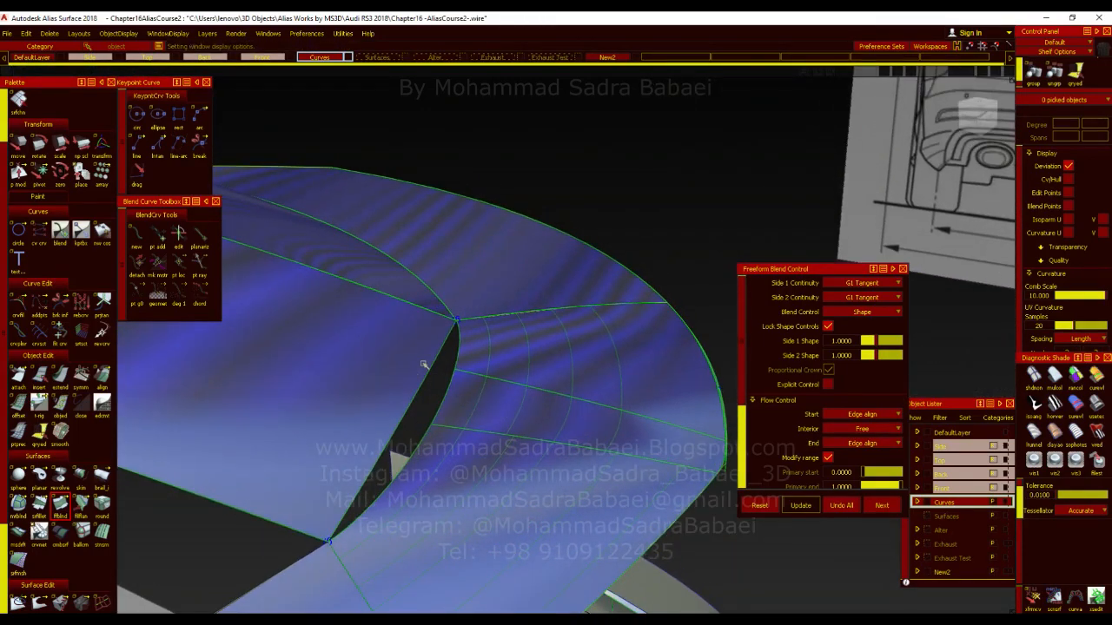
alt+shift+drag(462, 386, 522, 365)
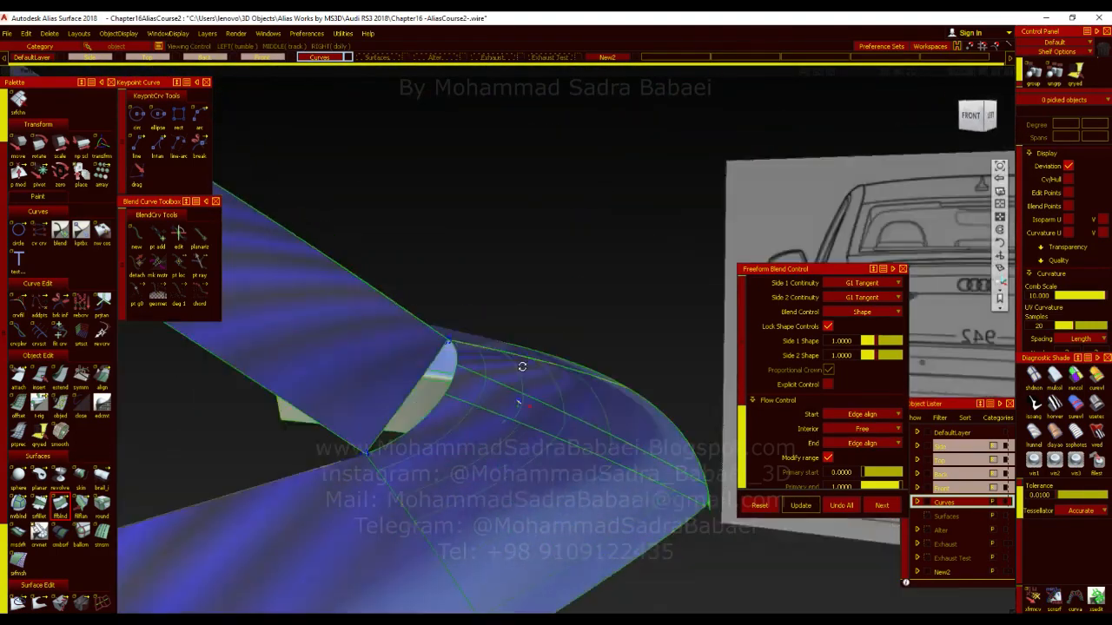
Try a Surface Fillet between the pillar strip and the corner blend surface, using a G1 Tangent section.
alt+shift+right_drag(521, 365, 110, 528)
click(40, 504)
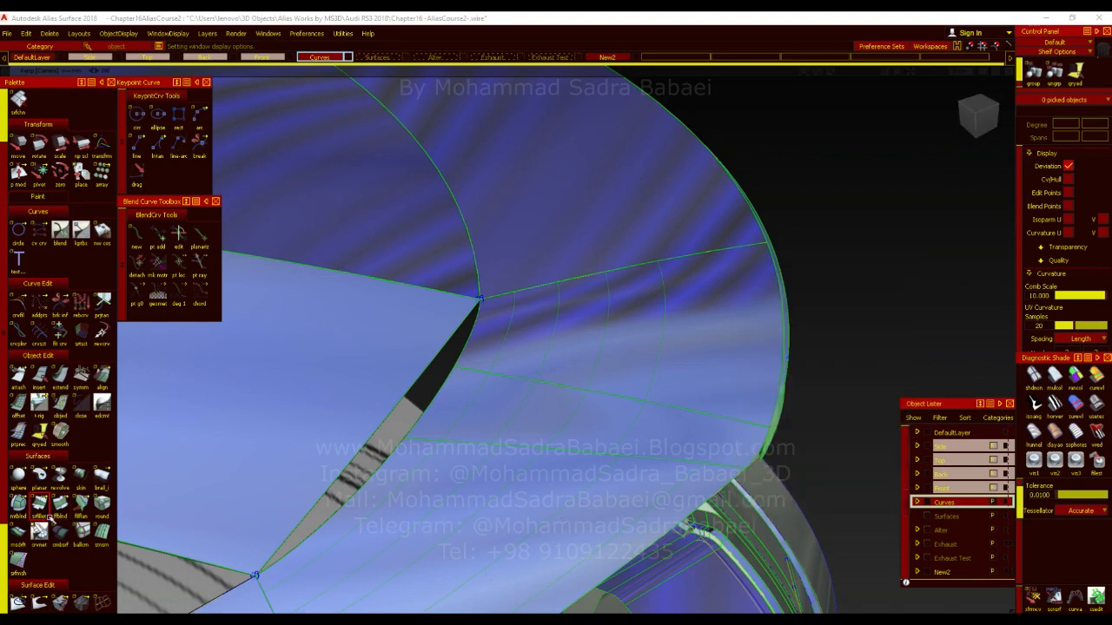
click(228, 386)
alt+shift+drag(229, 385, 847, 319)
click(862, 295)
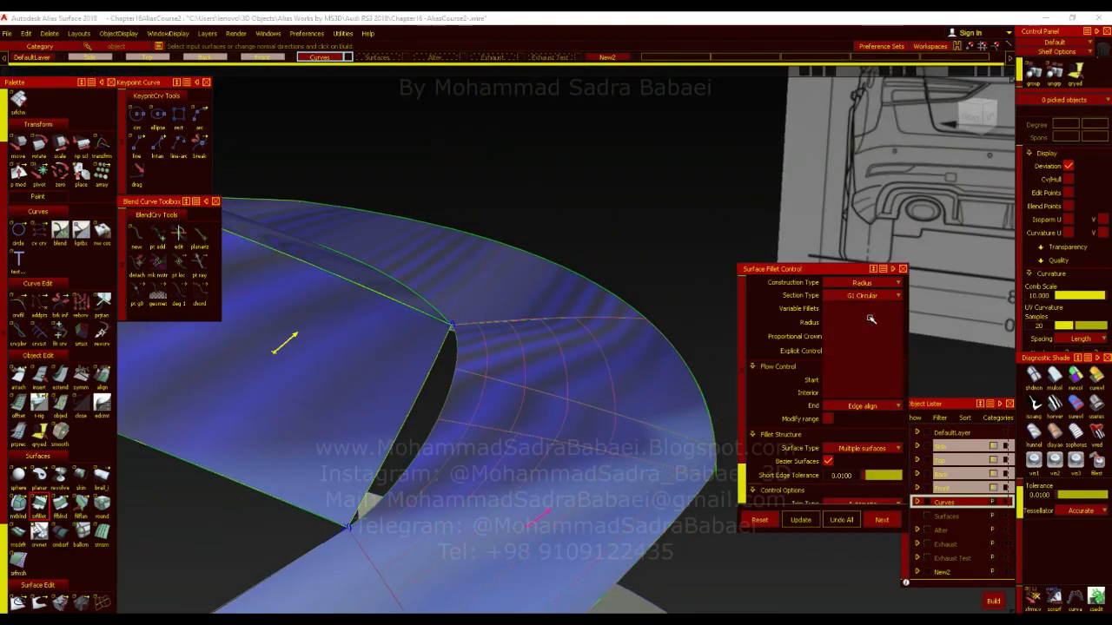
click(861, 323)
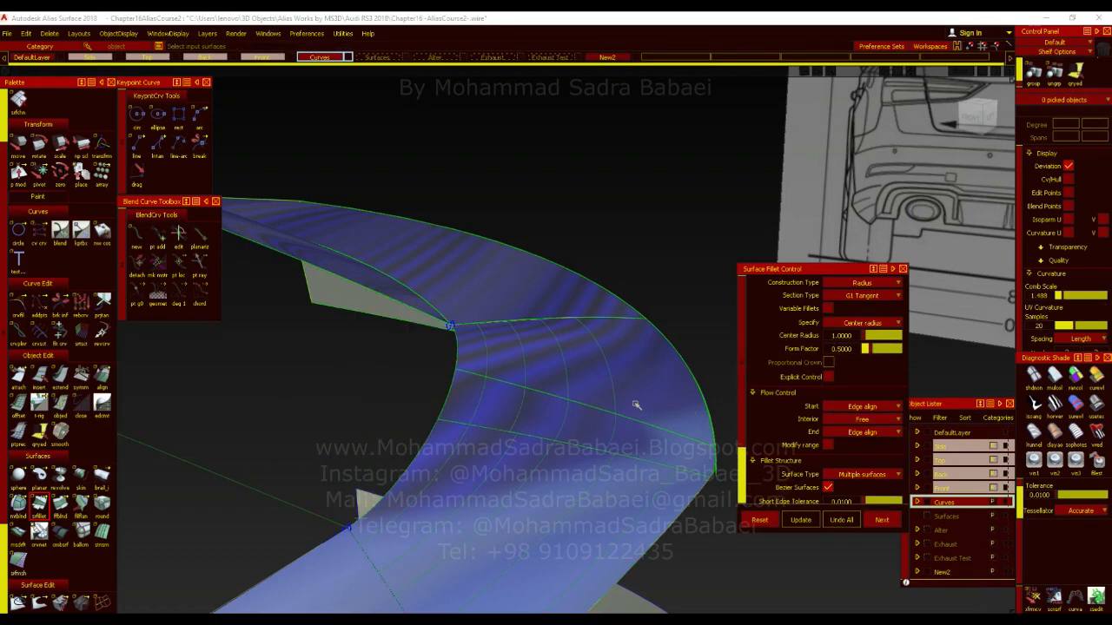
Try a Birail surface with two generation curves and two rails across the gap between the pillar strip's end and the corner blend.
alt+shift+drag(594, 389, 426, 464)
alt+shift+right_drag(427, 463, 429, 443)
alt+shift+middle_drag(437, 441, 615, 427)
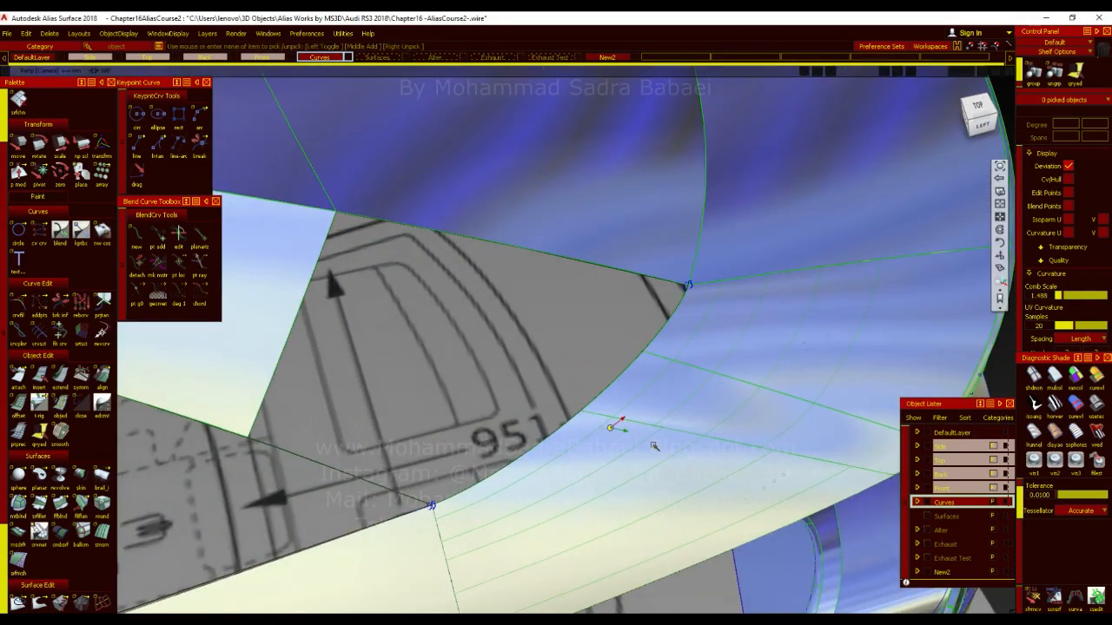
alt+shift+right_drag(662, 460, 612, 428)
alt+shift+drag(559, 468, 564, 513)
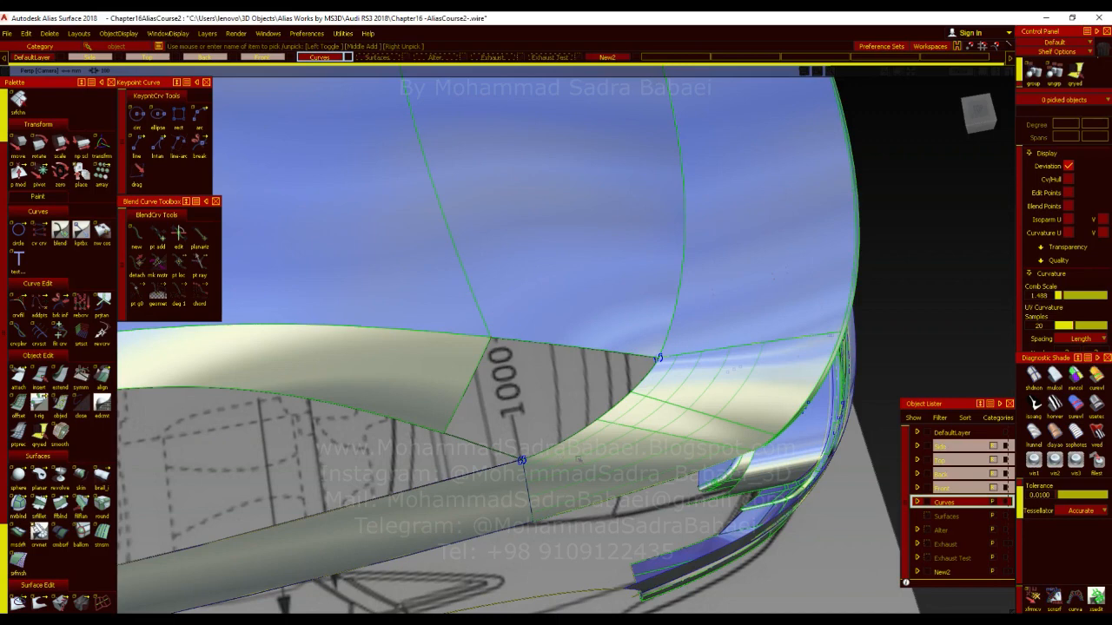
double_click(60, 504)
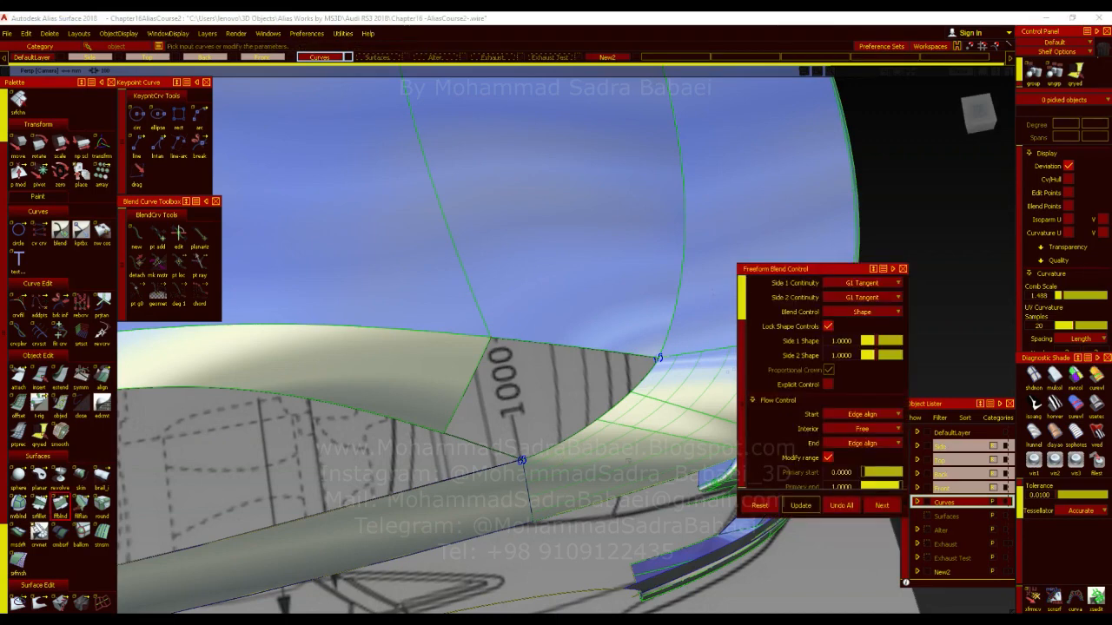
alt+shift+drag(542, 457, 537, 450)
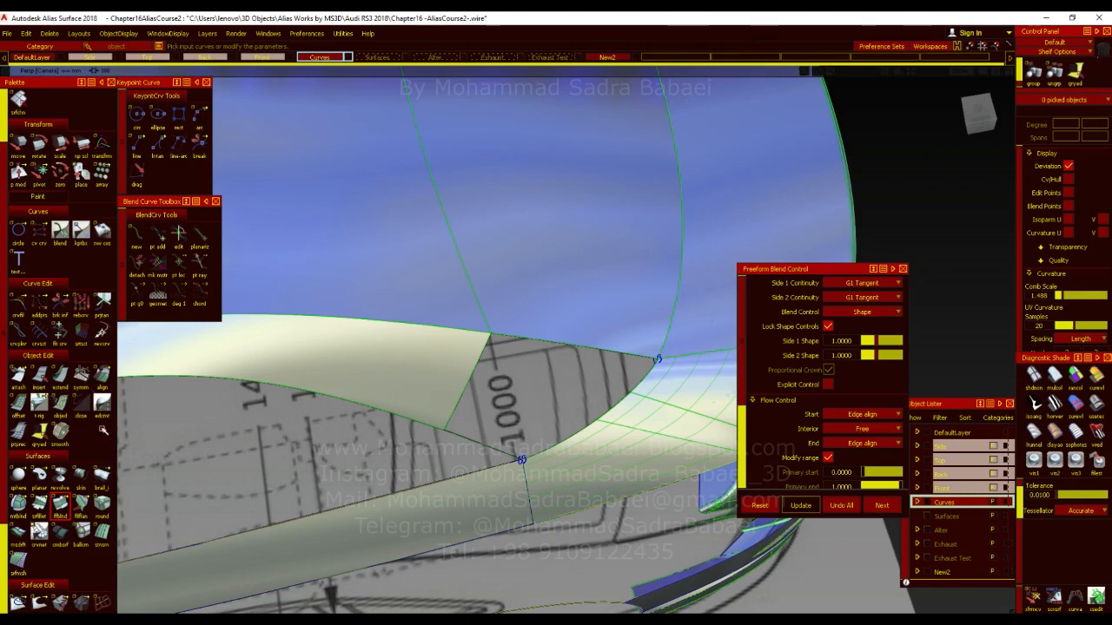
click(101, 472)
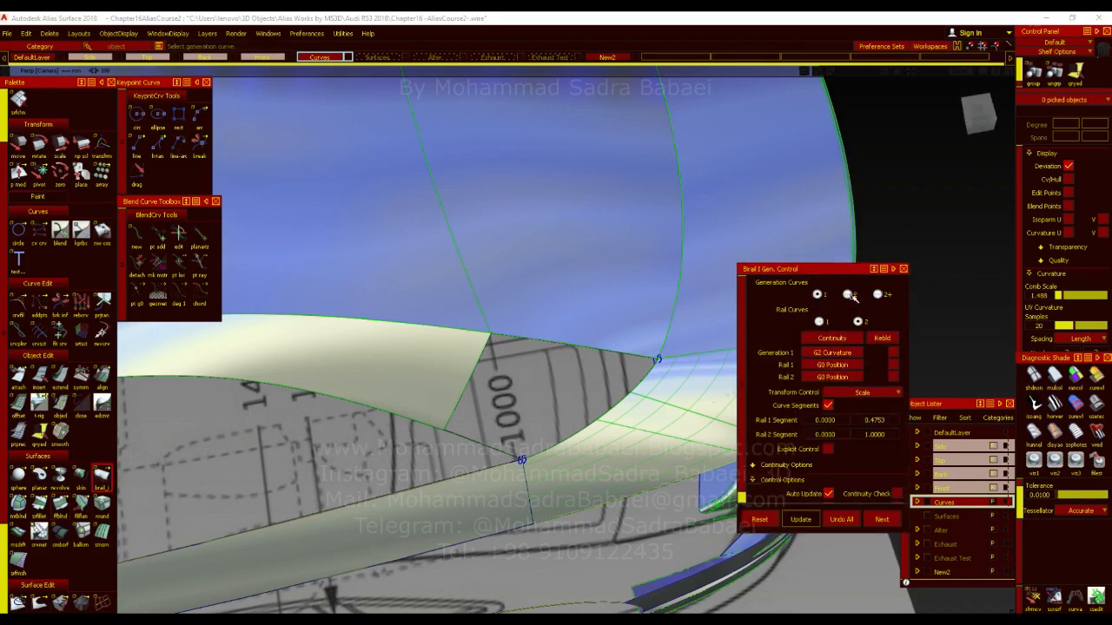
click(849, 294)
click(443, 433)
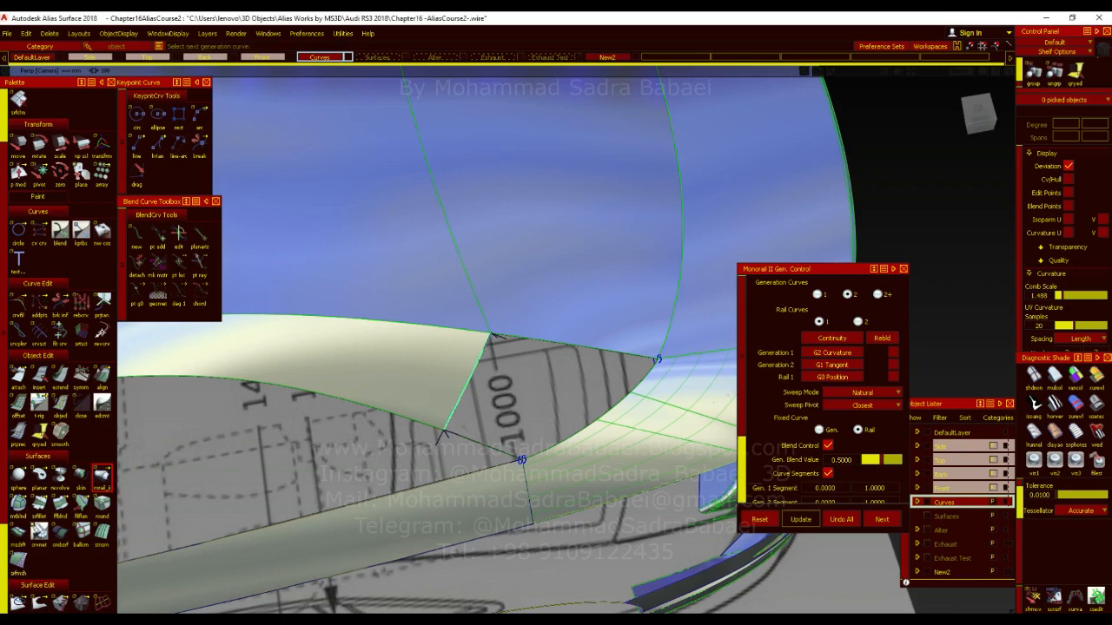
click(569, 447)
click(858, 322)
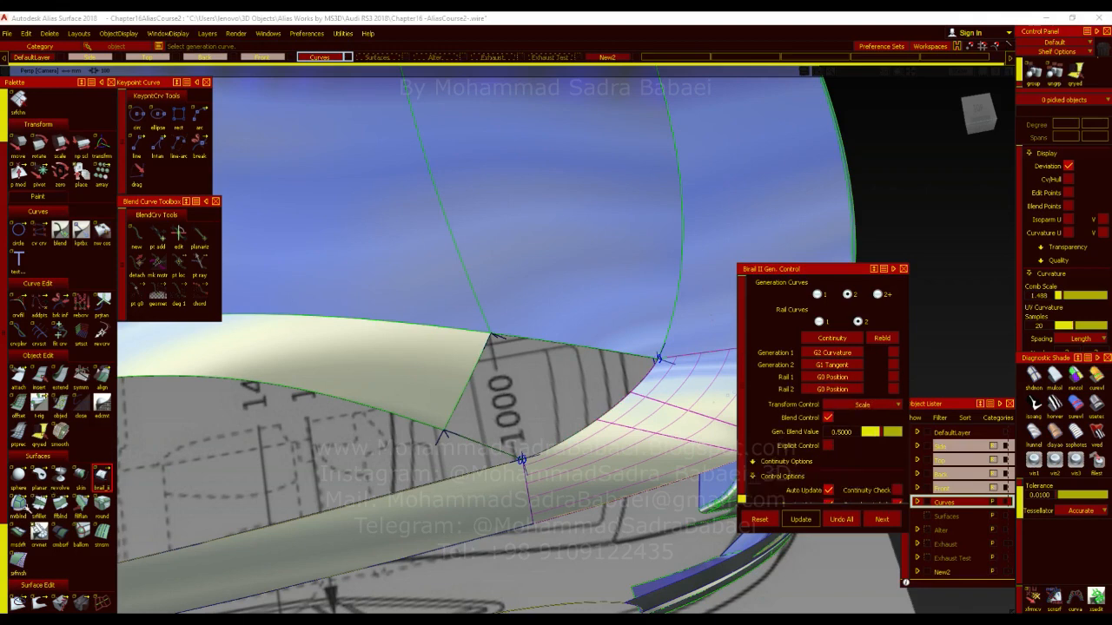
Build a Square surface over the pillar gap from the corner blend edge, body panel edge, pillar strip end and lower curve.
click(19, 504)
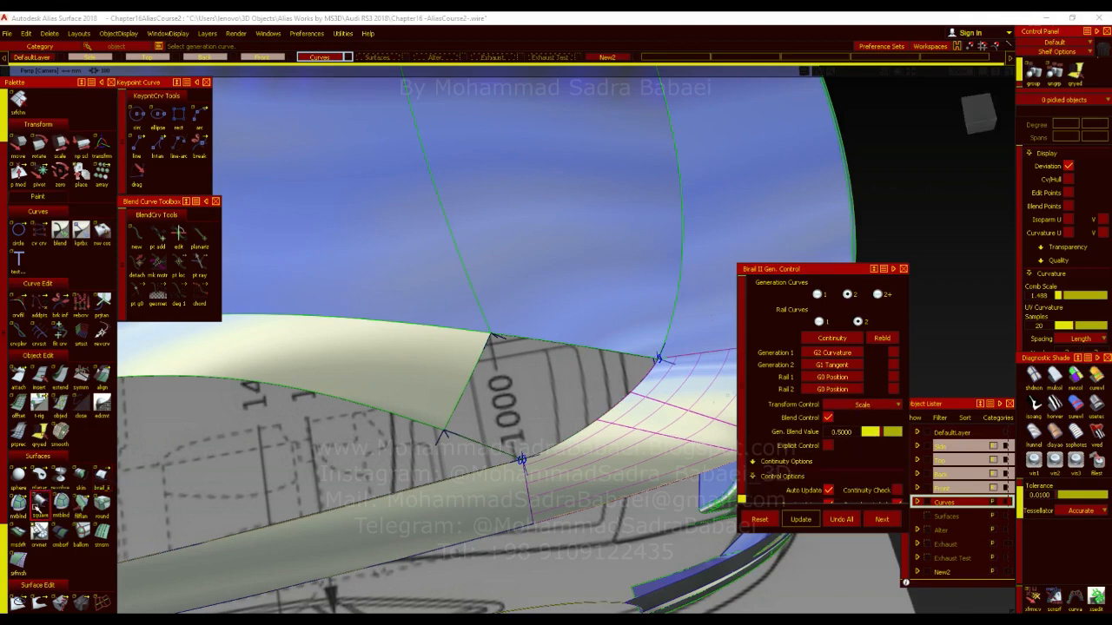
click(562, 451)
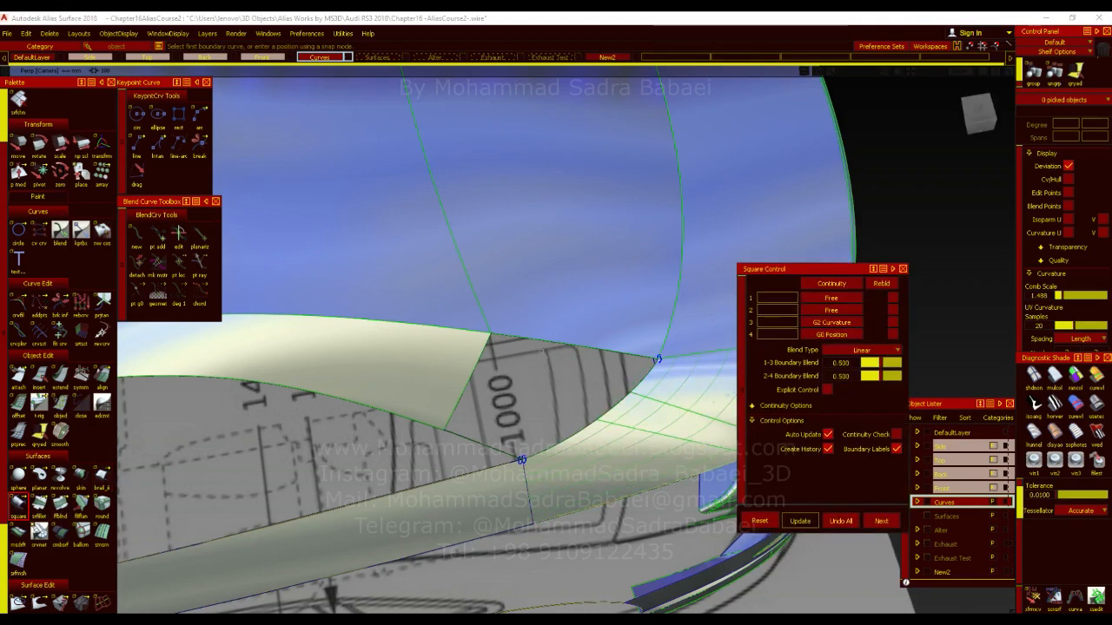
click(562, 445)
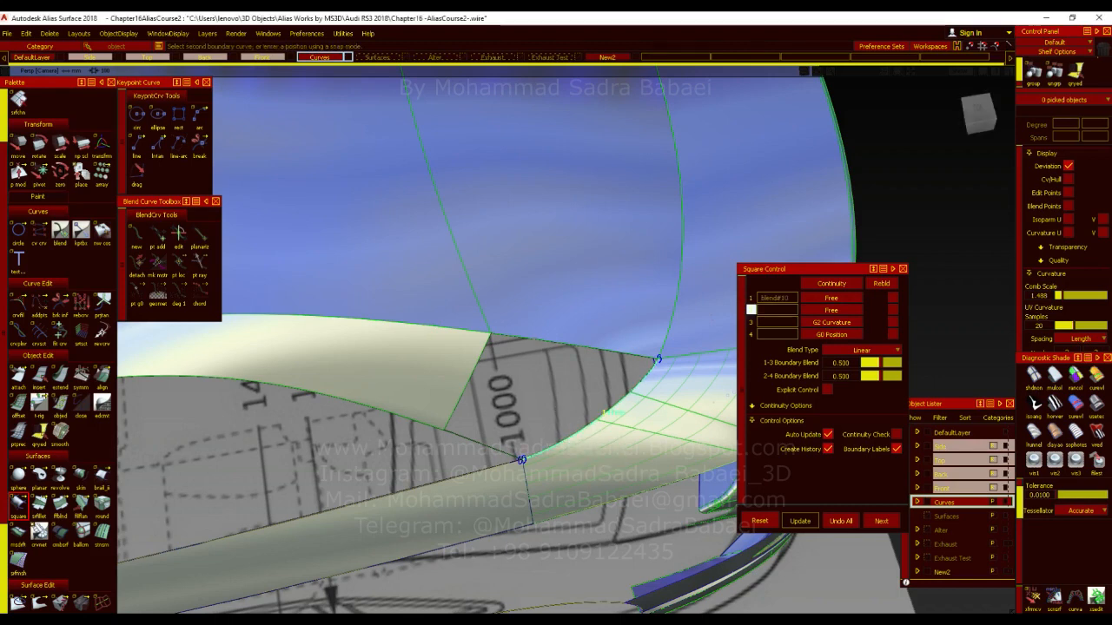
click(541, 350)
click(481, 359)
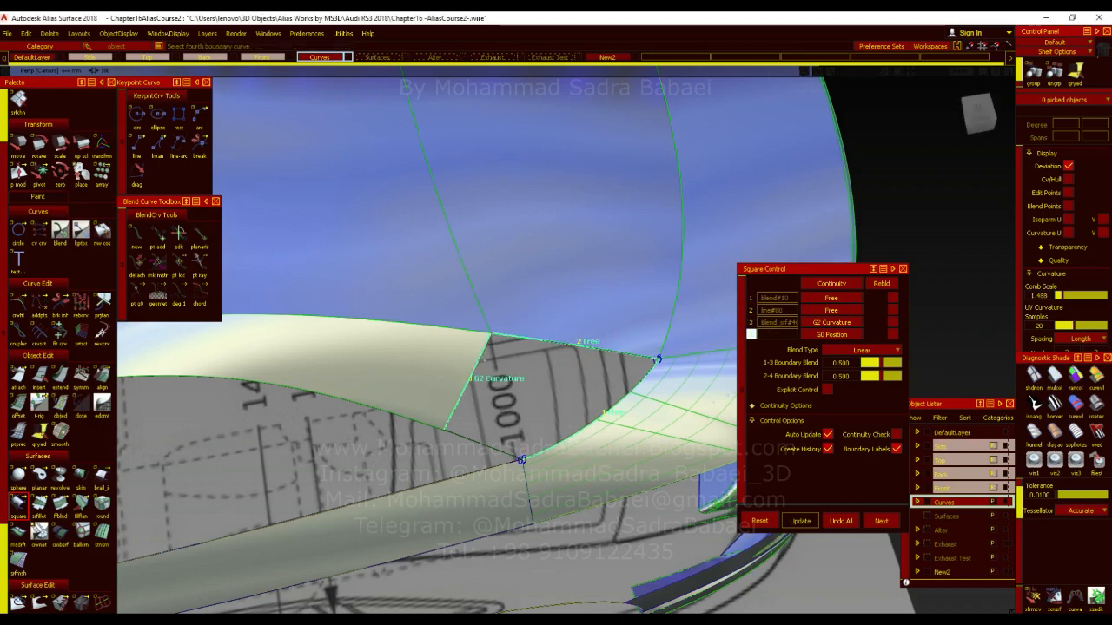
click(521, 459)
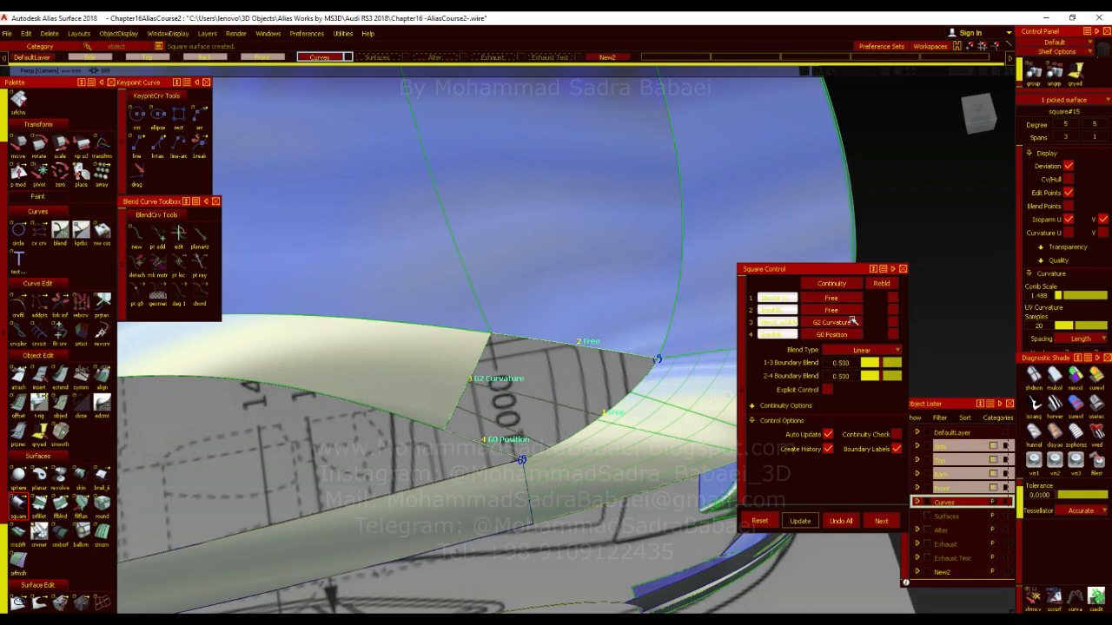
Set the Square surface's first three boundaries to G0 Position continuity.
click(849, 323)
click(848, 323)
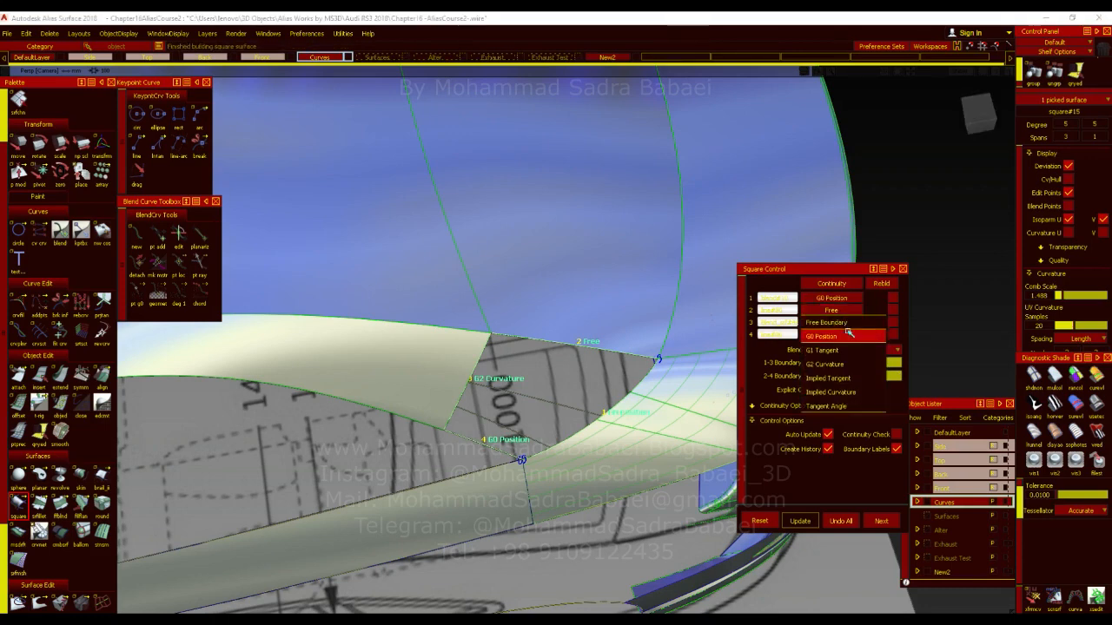
click(848, 335)
alt+shift+drag(672, 428, 587, 431)
click(825, 323)
click(835, 341)
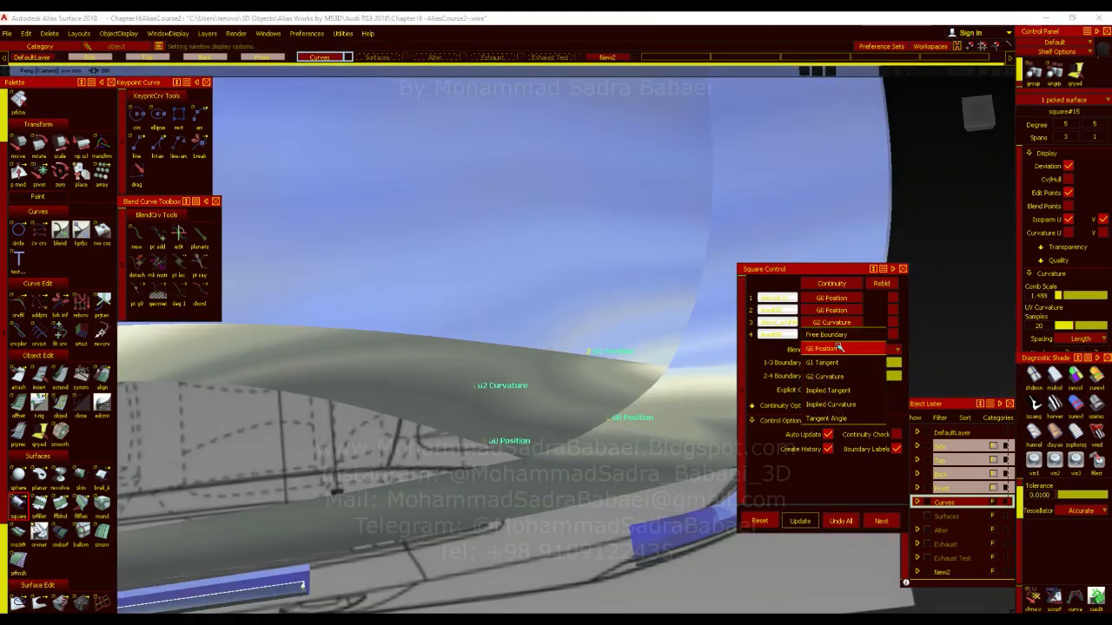
click(831, 335)
click(845, 351)
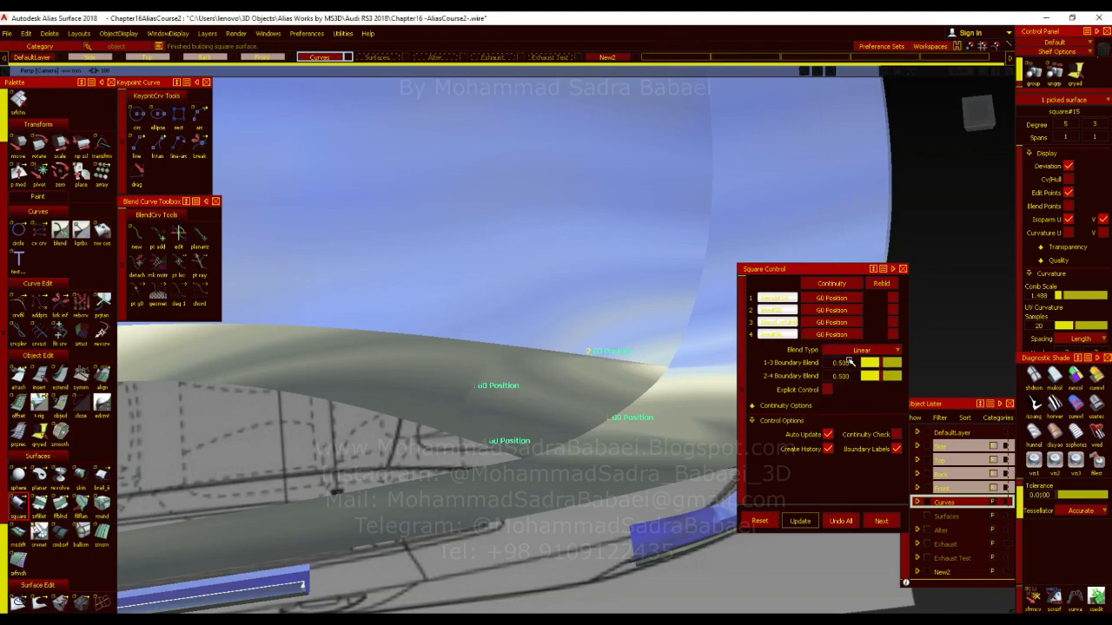
Inspect the Square surface's highlights at the pillar corner, and delete it together with the adjoining corner blend surface.
alt+shift+drag(711, 406, 634, 401)
alt+shift+drag(557, 384, 578, 392)
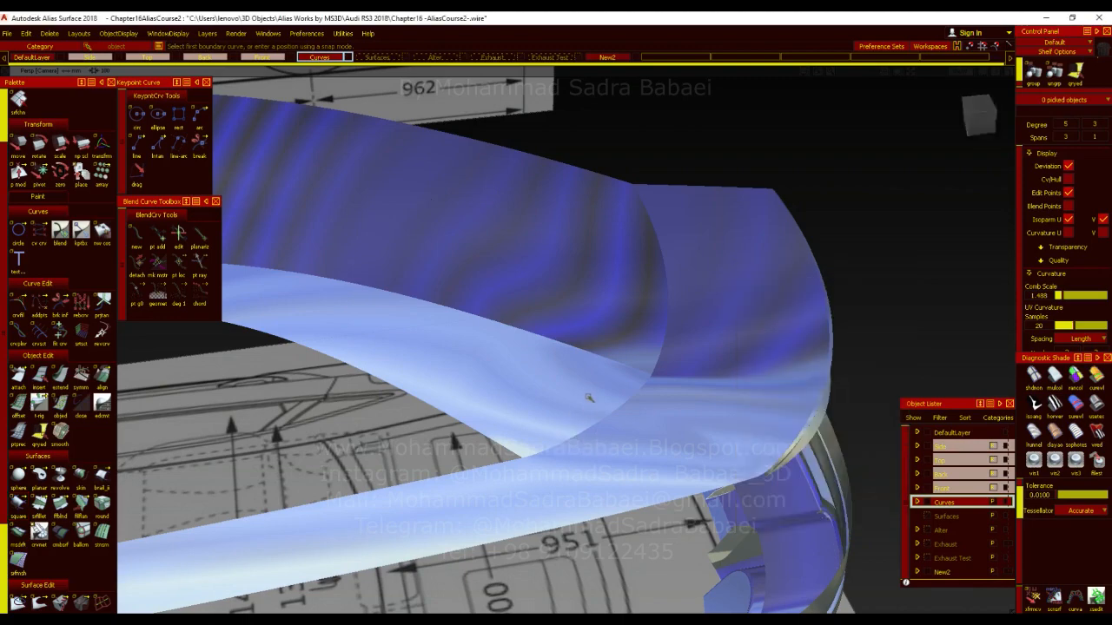
alt+shift+right_drag(579, 400, 599, 330)
alt+shift+drag(599, 330, 782, 391)
alt+shift+right_drag(781, 391, 682, 458)
click(652, 430)
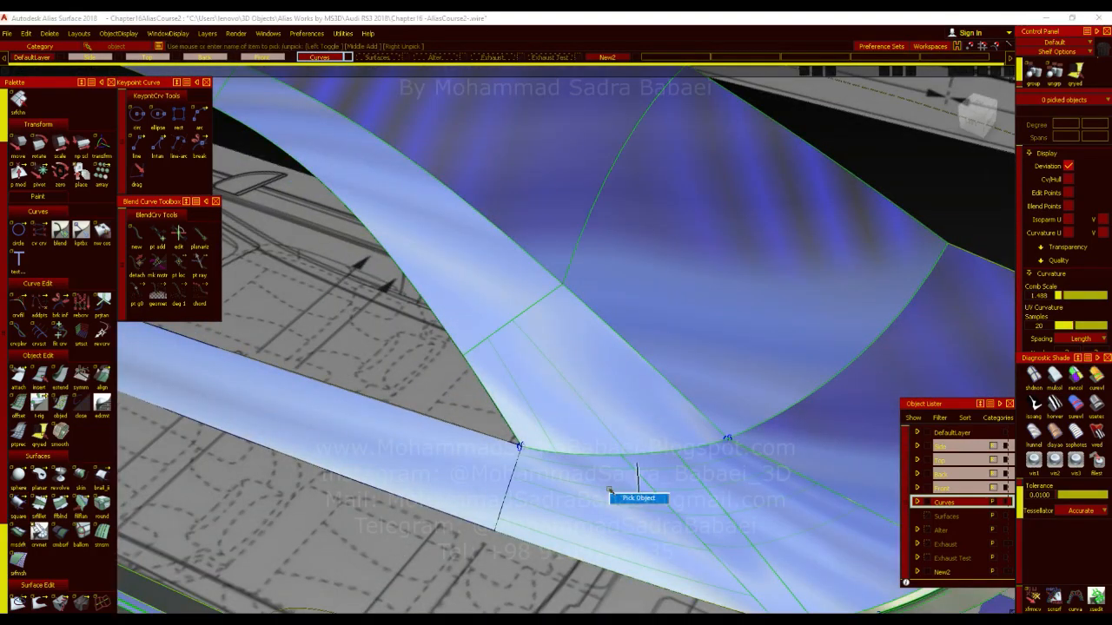
click(718, 481)
click(578, 434)
key(Delete)
Try a Freeform Blend from the short tail edge to the arc at the pillar corner, and undo it.
alt+shift+middle_drag(769, 434, 658, 342)
mouse_move(657, 342)
alt+shift+mouse_down()
mouse_move(655, 329)
mouse_move(643, 335)
alt+shift+mouse_up()
ctrl+shift+drag(522, 346, 528, 319)
click(60, 508)
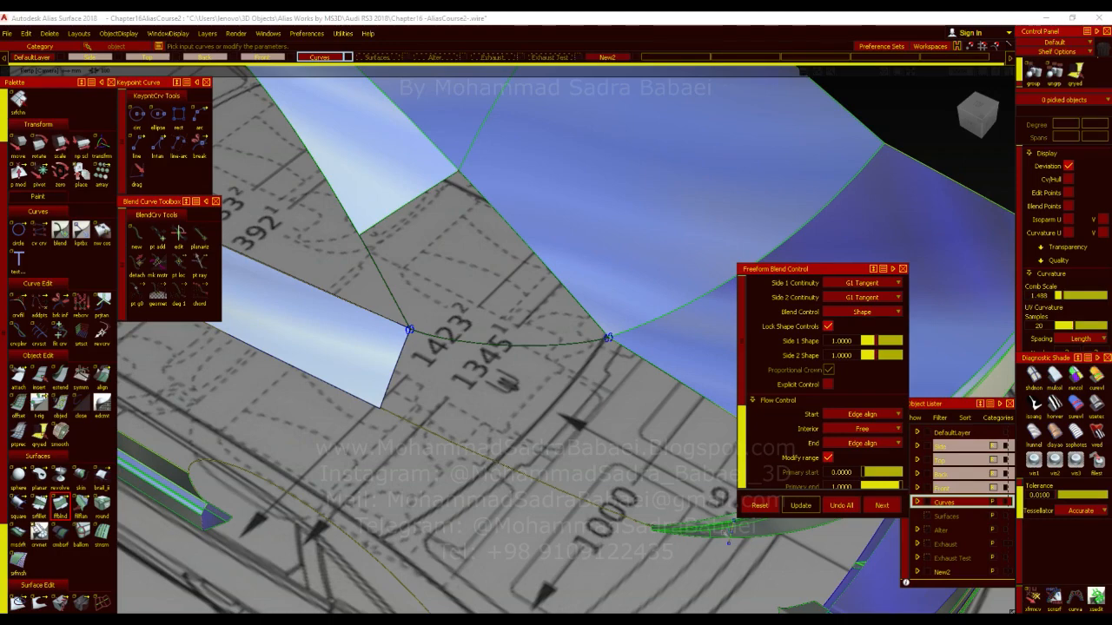
click(651, 525)
alt+shift+drag(645, 337, 627, 401)
click(512, 345)
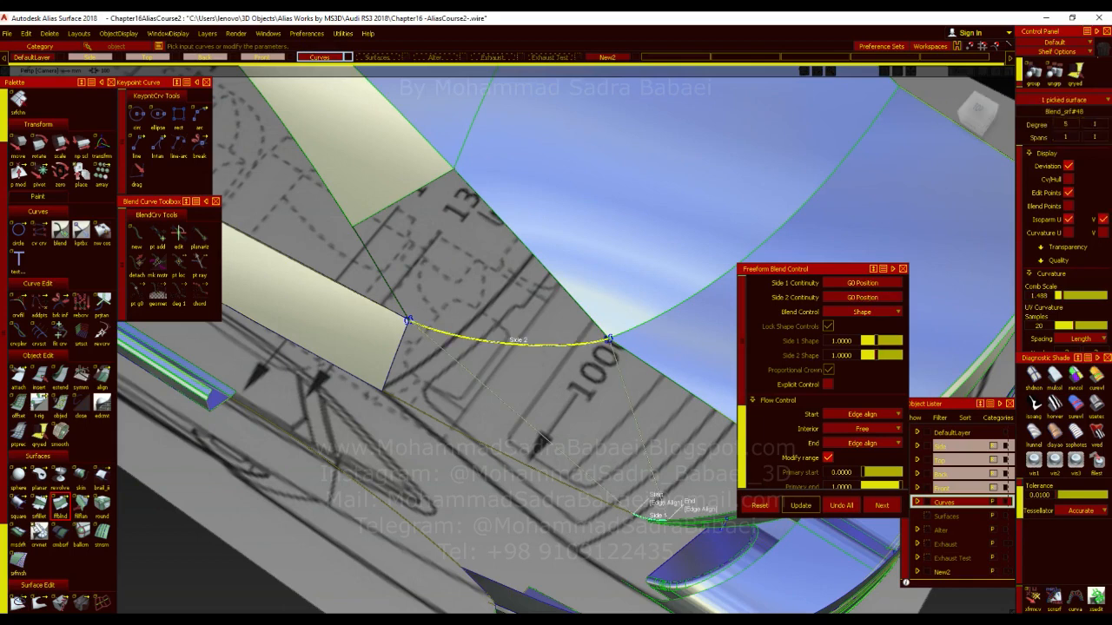
drag(586, 343, 583, 344)
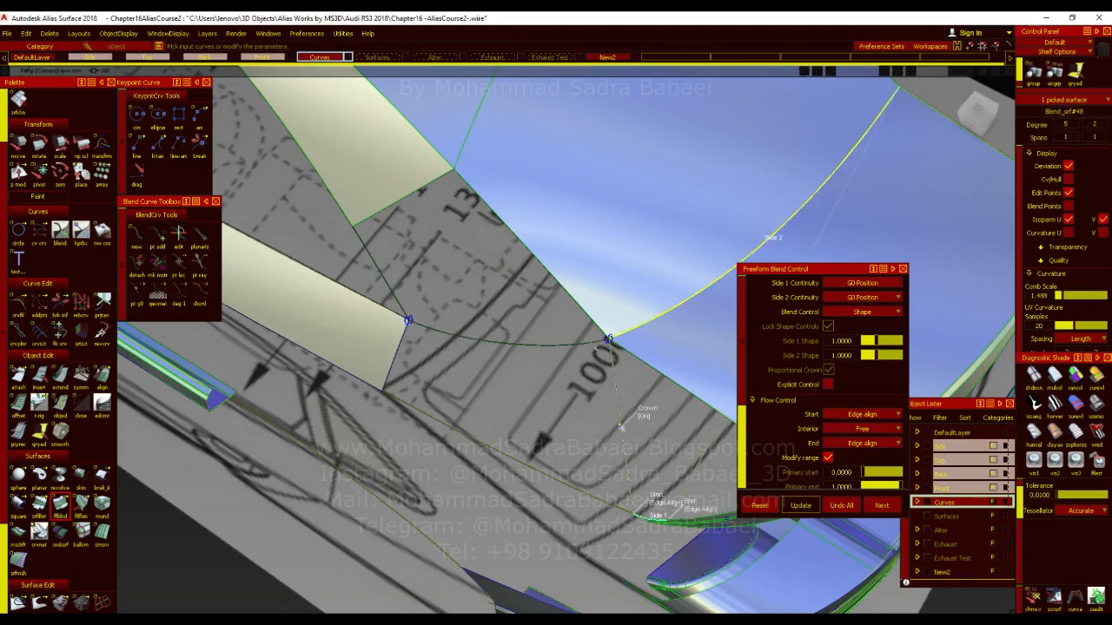
key(ctrl+z)
key(ctrl+z)
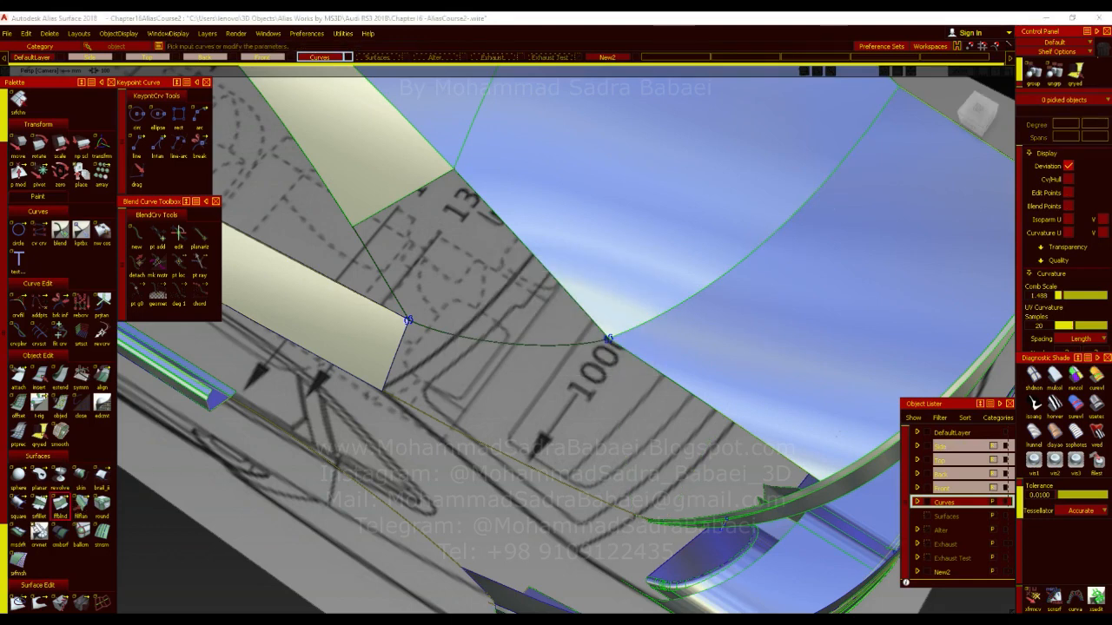
Create a Freeform Blend from the short tail edge to the corner arc with Connect ends at both ends, narrowing its span along the arc.
ctrl+shift+drag(599, 569, 640, 519)
click(569, 345)
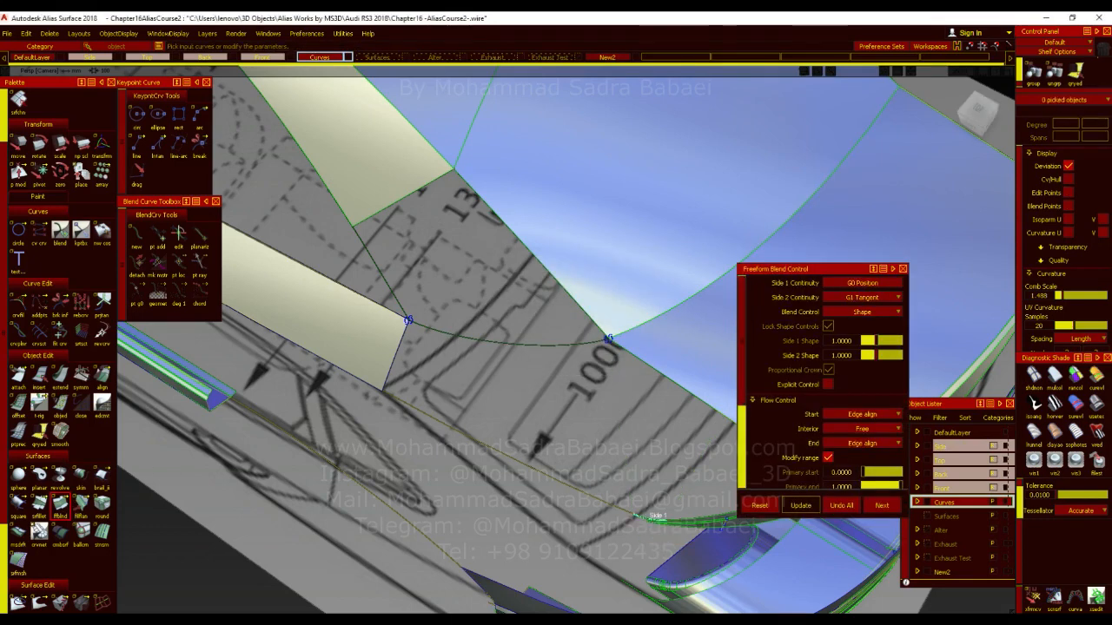
alt+shift+drag(645, 335, 654, 332)
click(698, 502)
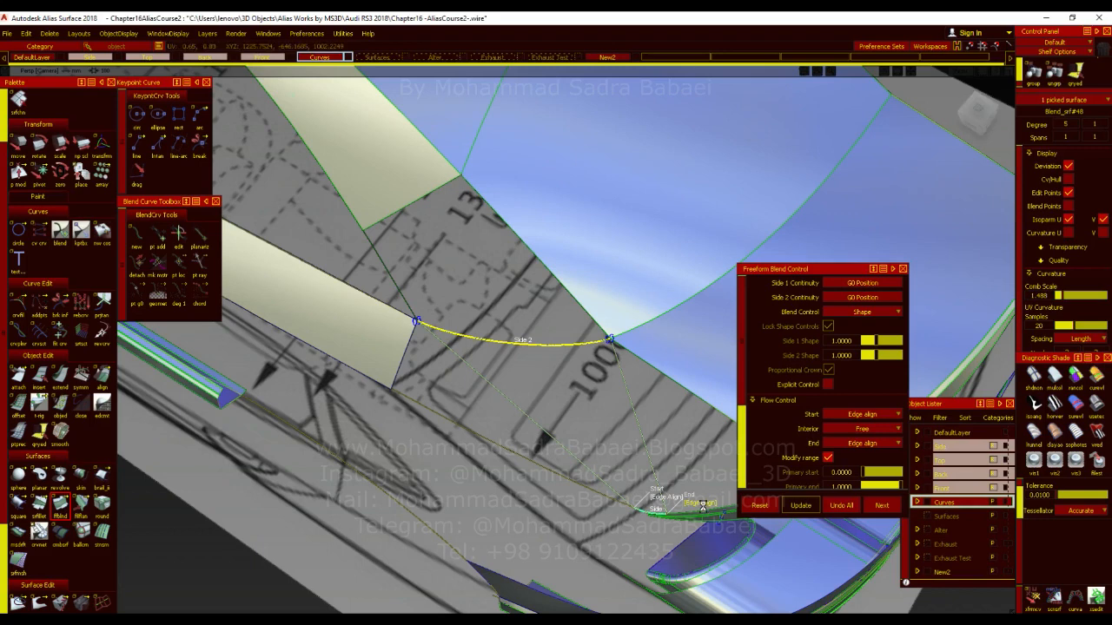
click(668, 497)
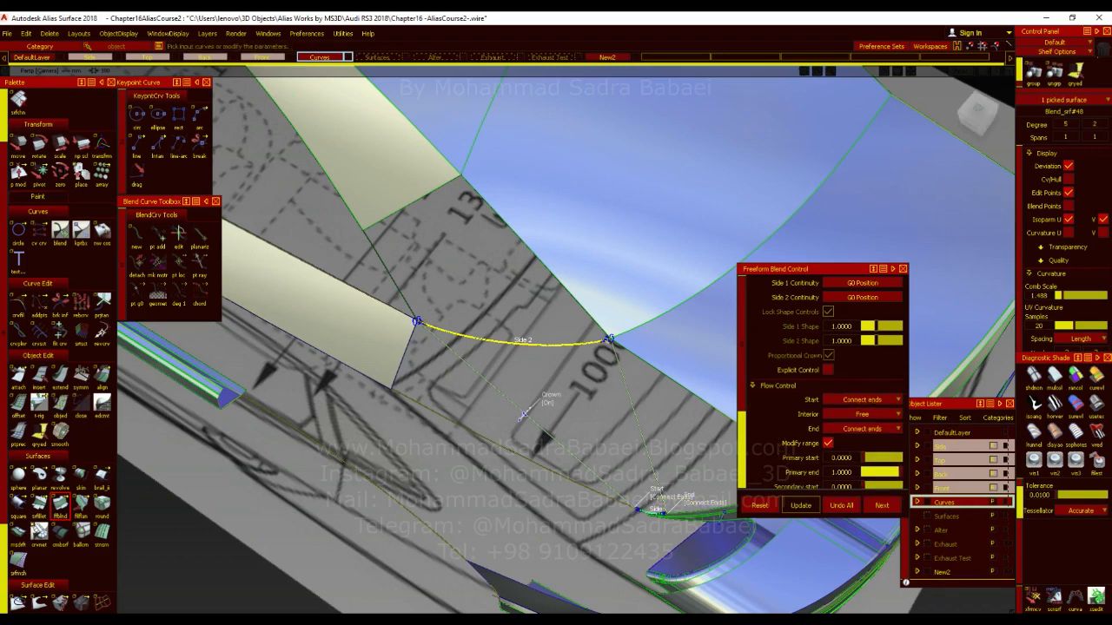
click(574, 347)
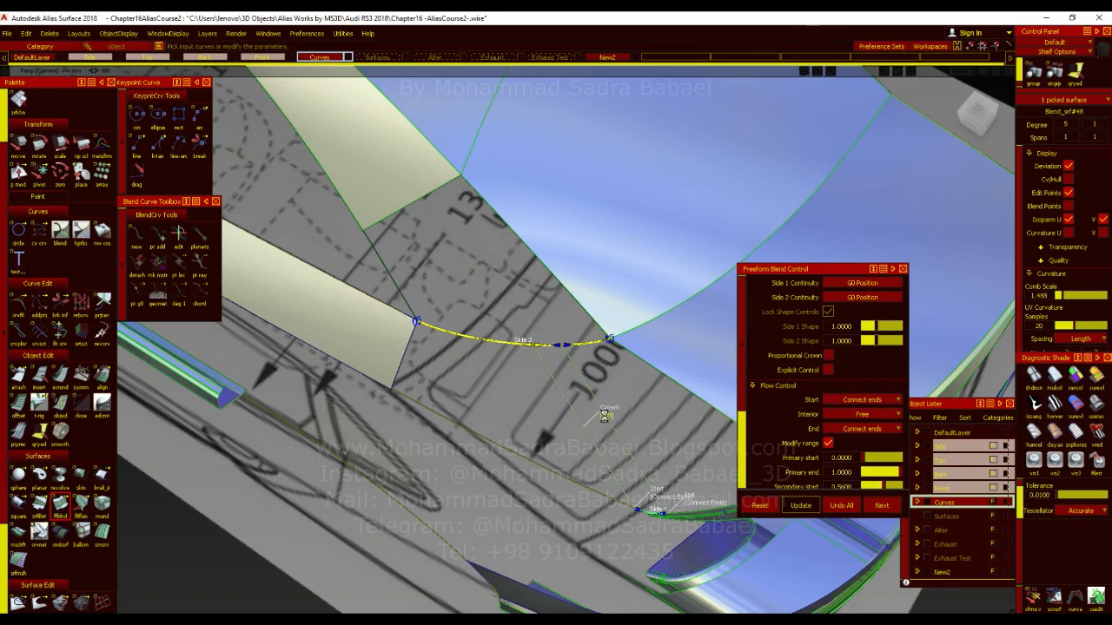
Turn on Proportional Crown for the narrow corner blend, switch Flip off and set the Crown Value to 0.01.
click(828, 355)
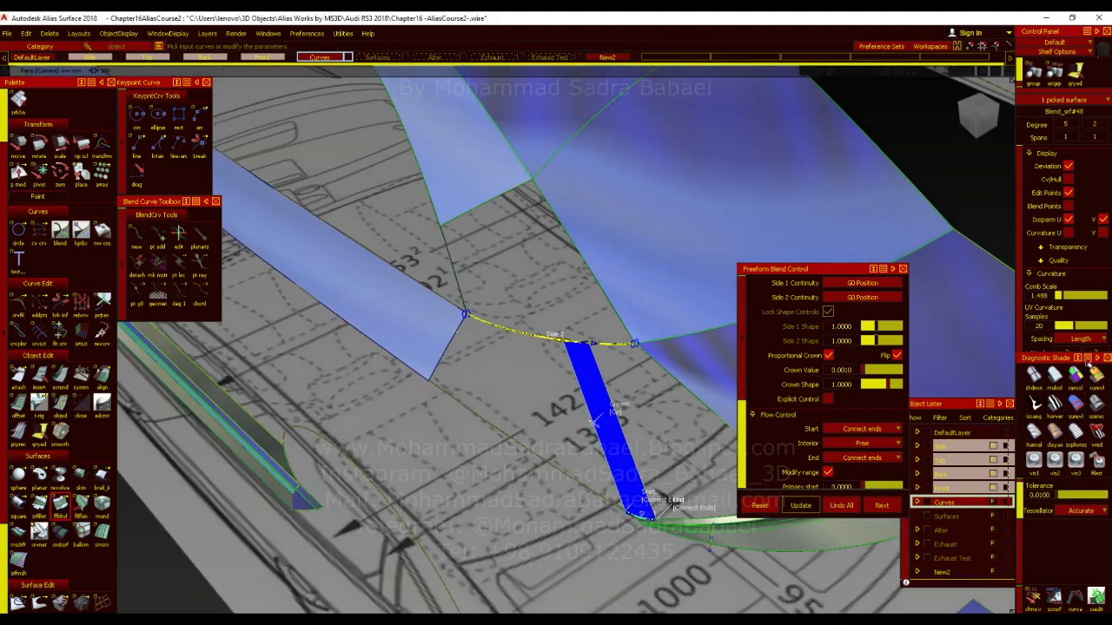
click(1102, 395)
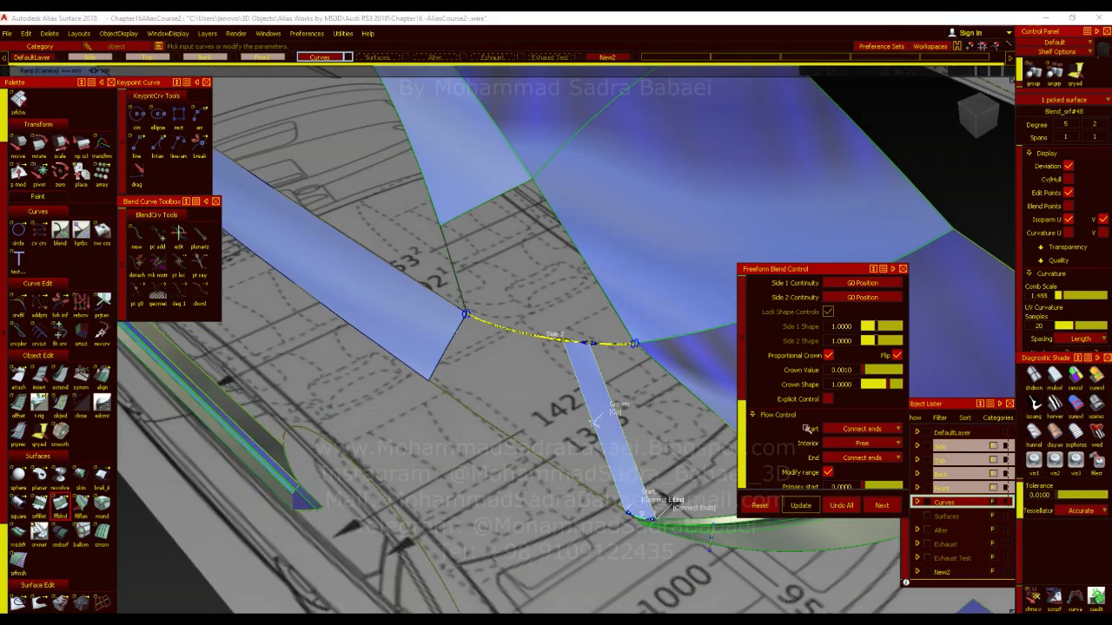
alt+shift+drag(618, 451, 713, 308)
click(895, 356)
alt+shift+drag(633, 336, 608, 345)
click(842, 370)
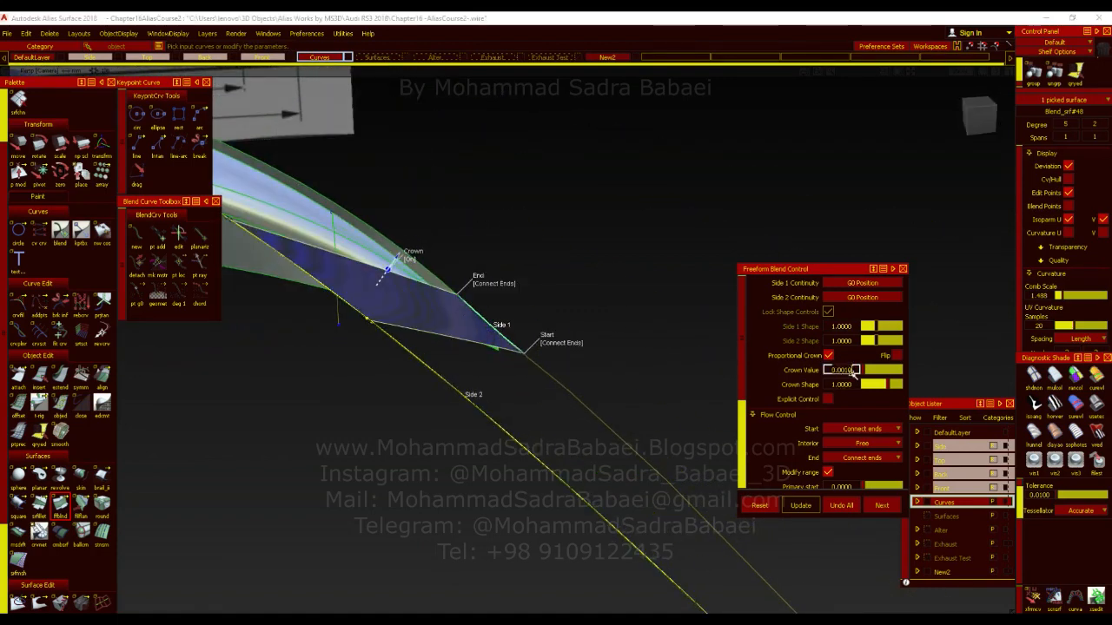
text(0.01)
key(Return)
Create a Freeform Blend from the narrow blend strip's long edge to the neighbouring body panel edge, with G1 Tangent on both sides.
alt+shift+drag(673, 365, 415, 388)
alt+shift+right_drag(415, 388, 504, 388)
key(ctrl+m)
ctrl+shift+drag(524, 300, 525, 333)
ctrl+shift+right_drag(340, 352, 340, 387)
click(60, 503)
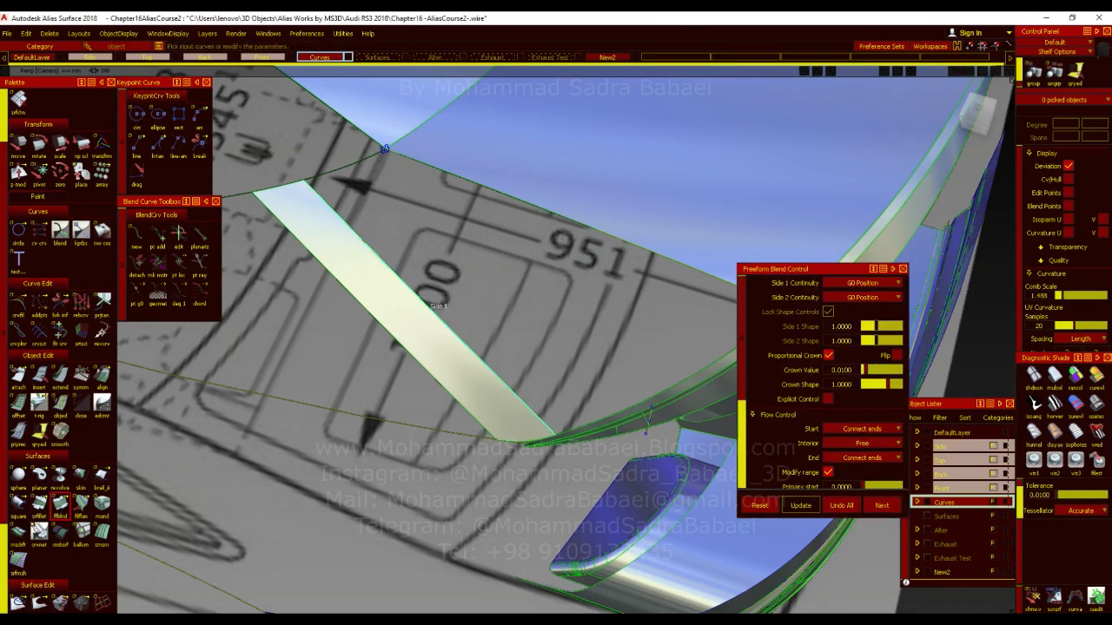
click(526, 207)
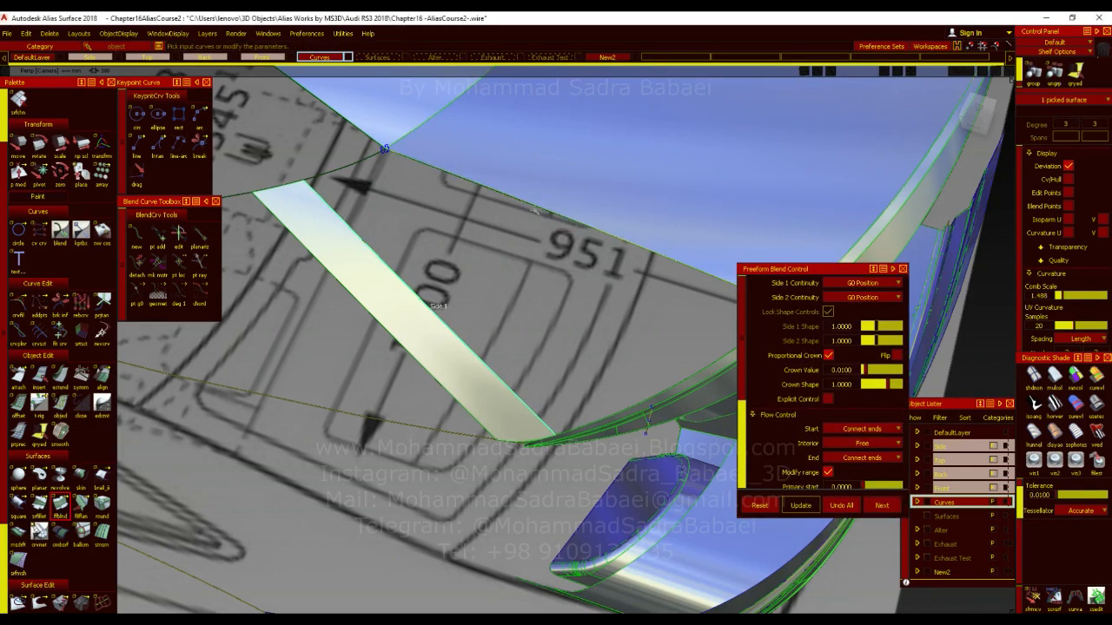
click(858, 299)
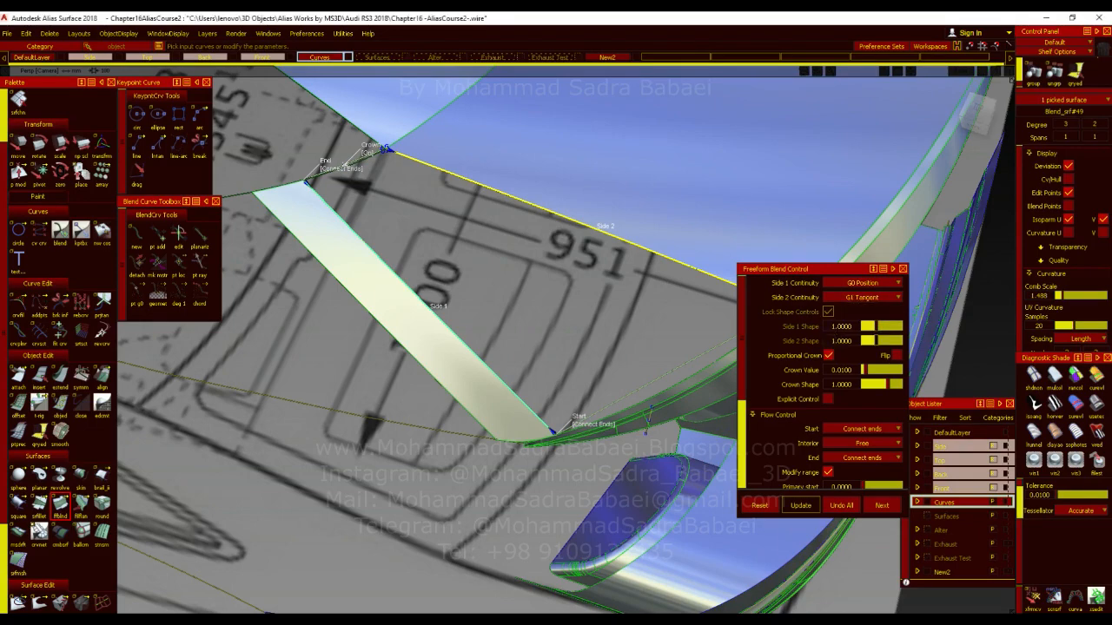
click(858, 318)
click(863, 284)
click(866, 301)
Change the new blend's start flow control to Default and check its shading from another angle.
alt+shift+drag(693, 267, 691, 409)
click(1095, 407)
ctrl+shift+right_drag(549, 301, 416, 177)
click(589, 428)
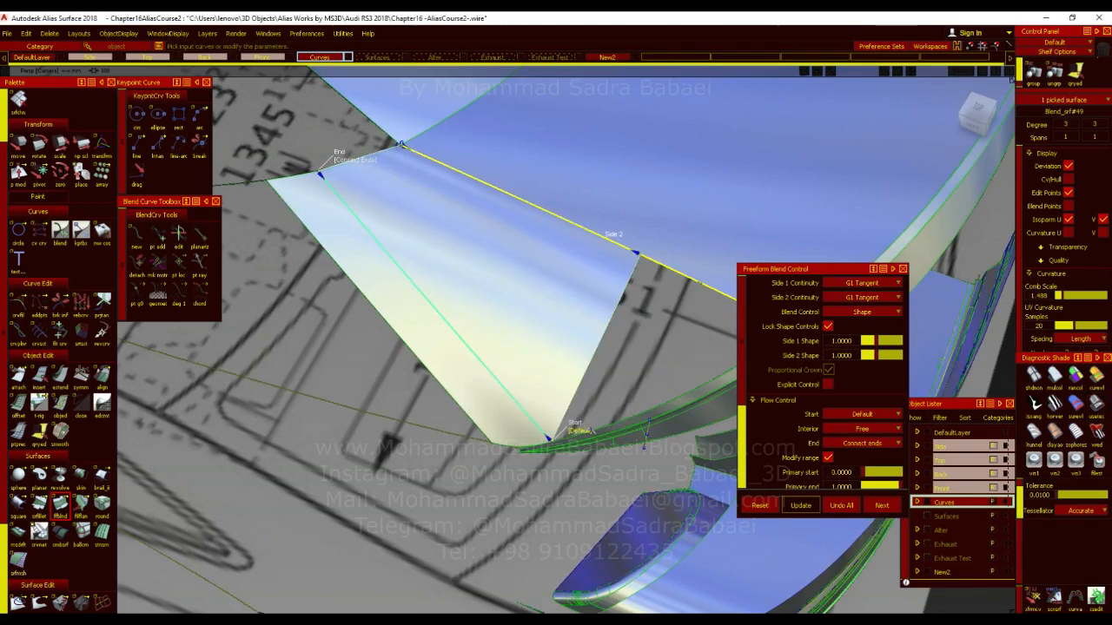
Set the blend's Start and End flow control to Edge align, finish the Freeform Blend and clear the selection.
click(373, 167)
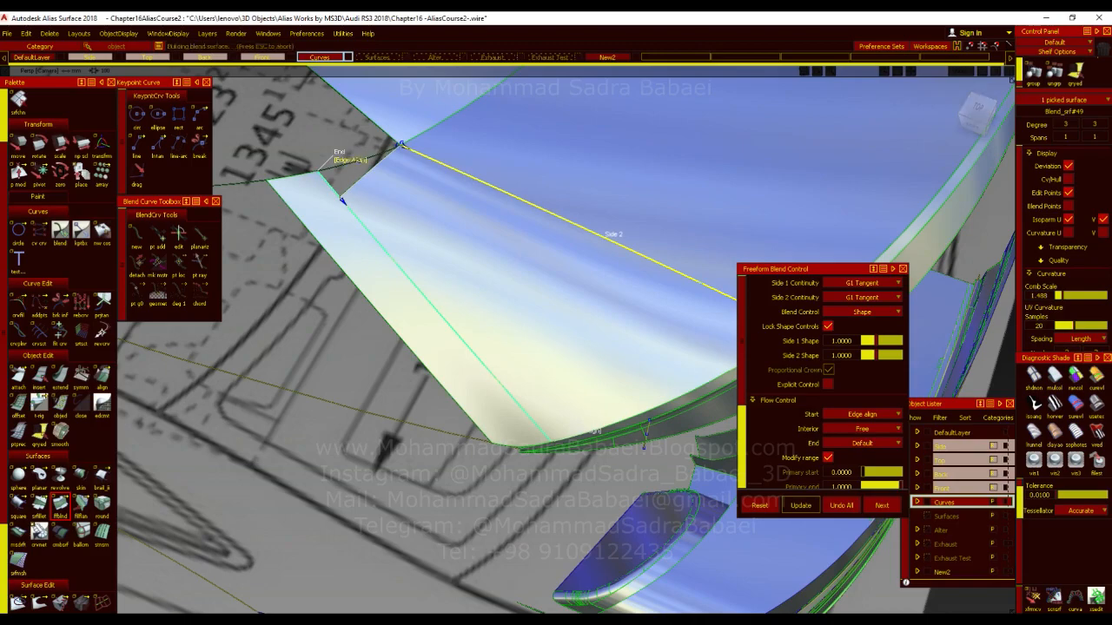
alt+shift+drag(546, 325, 547, 391)
alt+shift+drag(475, 318, 564, 385)
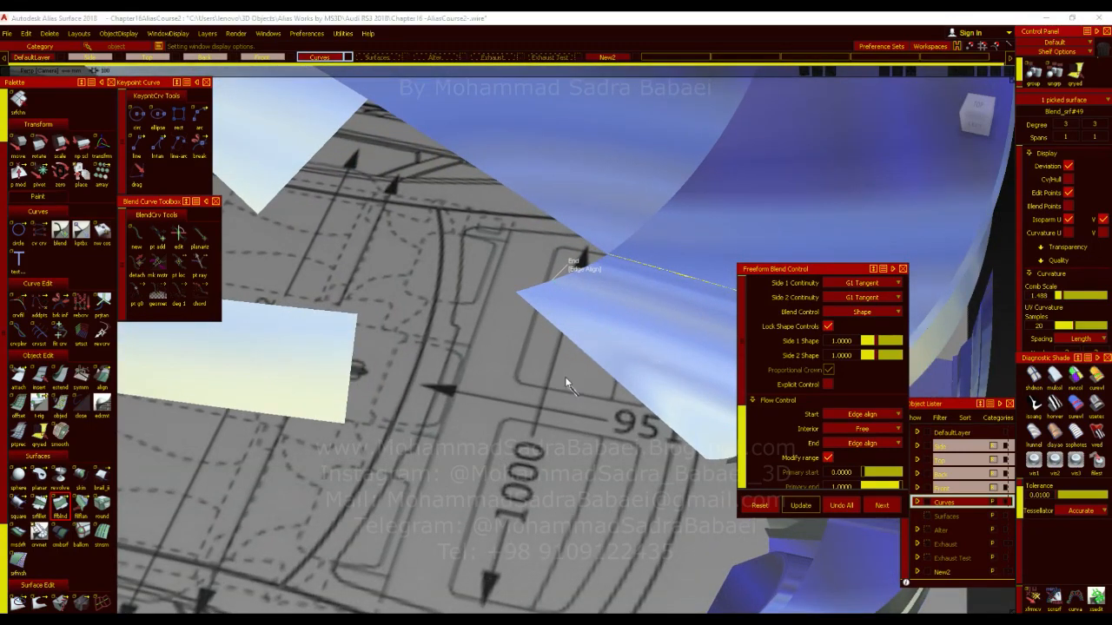
click(879, 506)
click(593, 357)
click(428, 386)
Examine the highlight flow and joins of the rear corner blends from close up, from above and on the whole car.
alt+shift+drag(592, 418, 528, 392)
click(1096, 405)
alt+shift+right_drag(528, 392, 452, 365)
alt+shift+drag(608, 365, 287, 512)
alt+shift+right_drag(288, 511, 528, 412)
alt+shift+drag(528, 412, 76, 385)
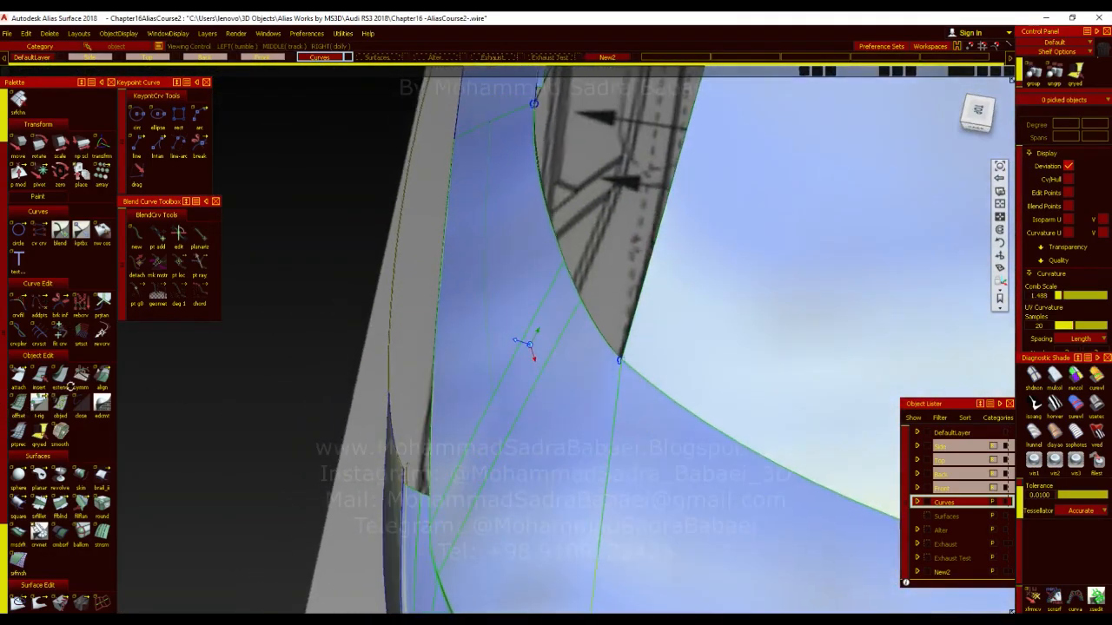
alt+shift+drag(357, 366, 382, 399)
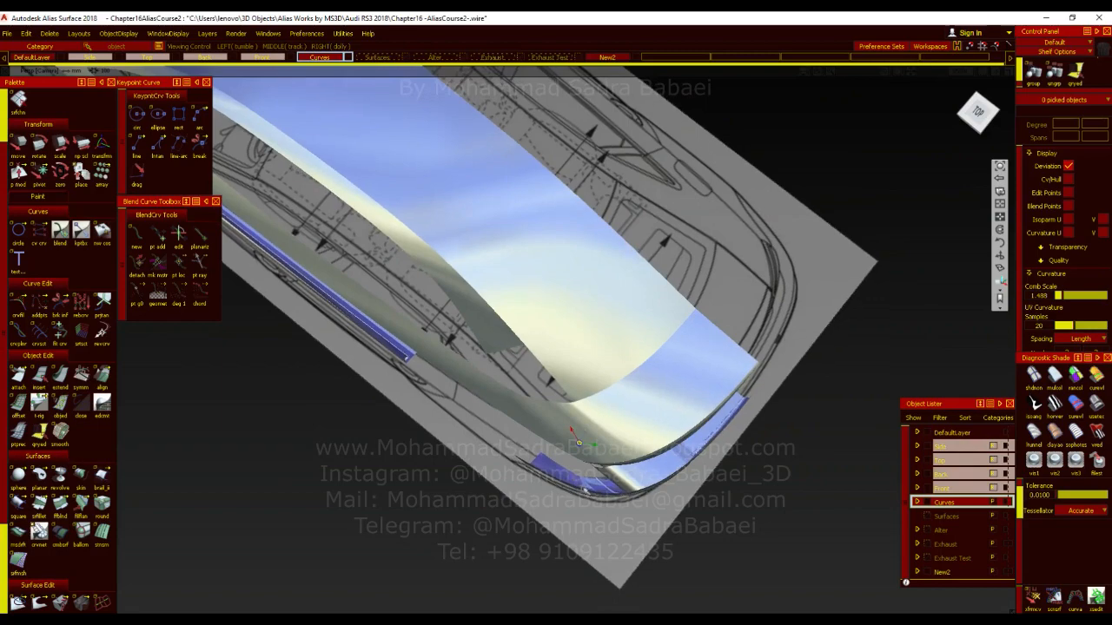
alt+shift+right_drag(580, 442, 469, 443)
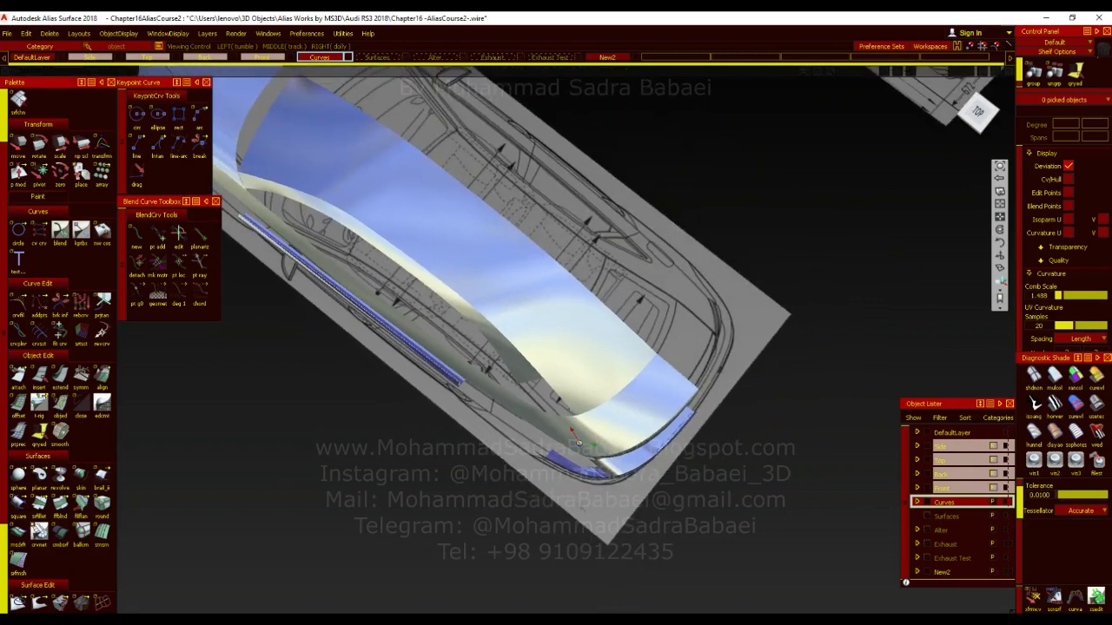
alt+shift+right_drag(580, 443, 644, 454)
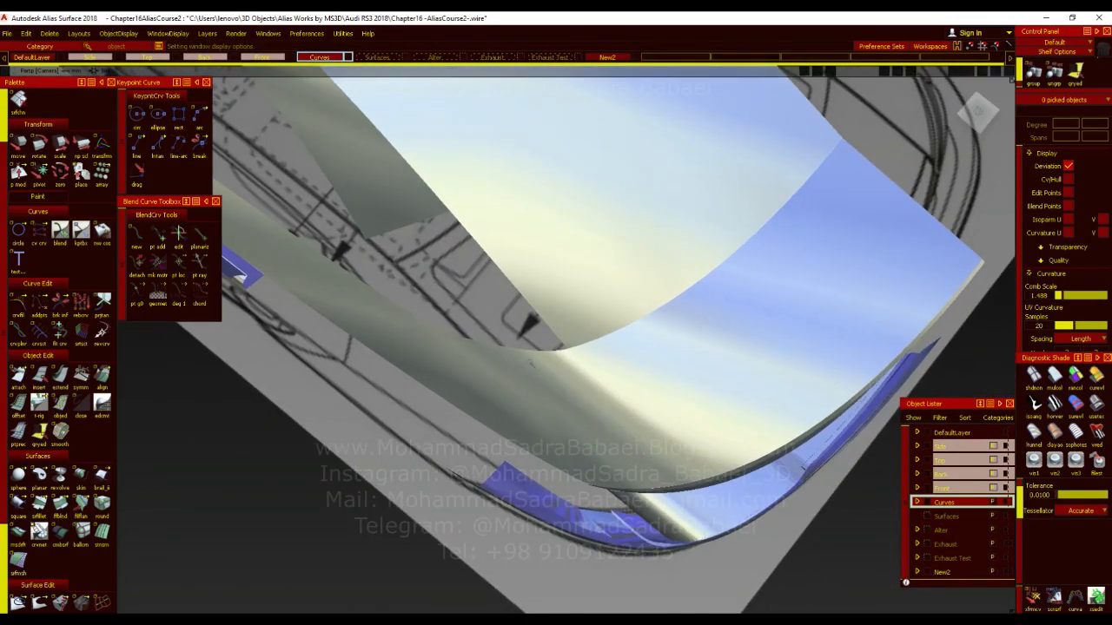
alt+shift+right_drag(531, 363, 370, 361)
alt+shift+drag(369, 360, 568, 220)
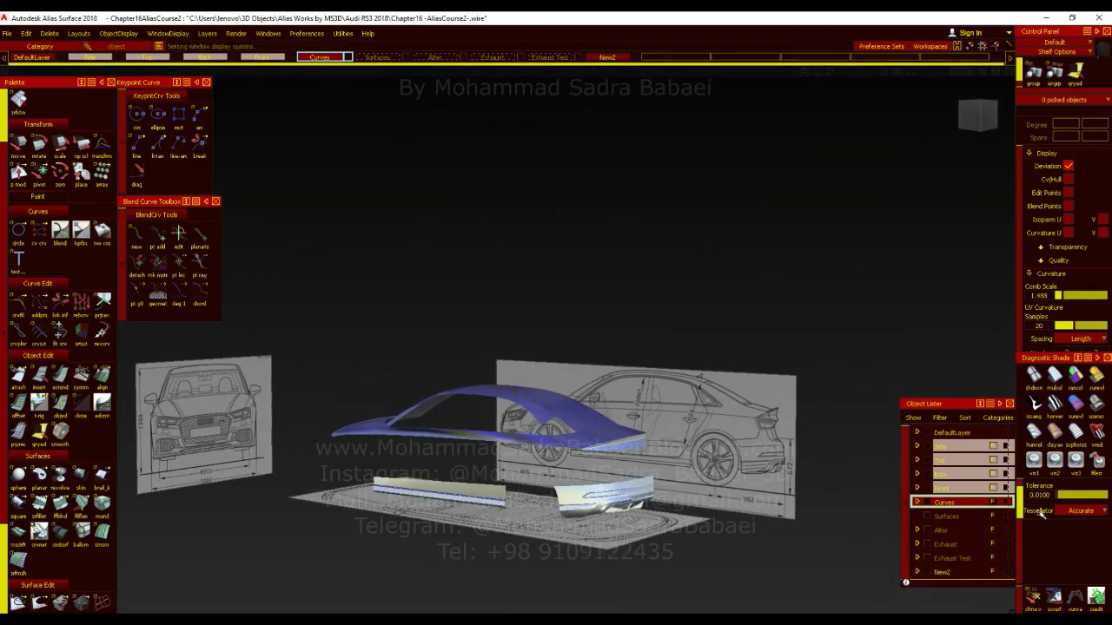
Turn on symmetry for the Curves layer to show both halves of the car body.
click(1007, 503)
alt+shift+drag(738, 447, 762, 447)
alt+shift+right_drag(762, 446, 634, 439)
alt+shift+right_drag(553, 431, 530, 431)
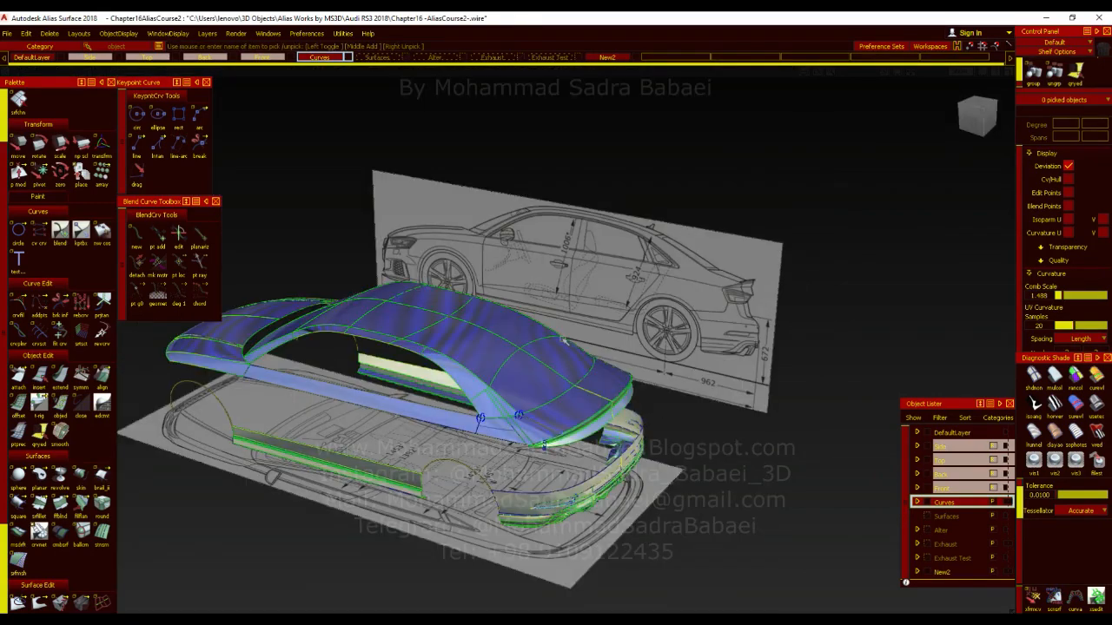
Apply a brown clay-style diagnostic shading to the mirrored body and review the whole car from the rear side.
alt+shift+drag(597, 482, 630, 441)
click(1041, 428)
mouse_move(895, 432)
alt+shift+mouse_down()
mouse_move(808, 446)
mouse_move(198, 332)
mouse_move(138, 379)
mouse_move(238, 394)
alt+shift+mouse_up()
alt+shift+drag(356, 447, 404, 456)
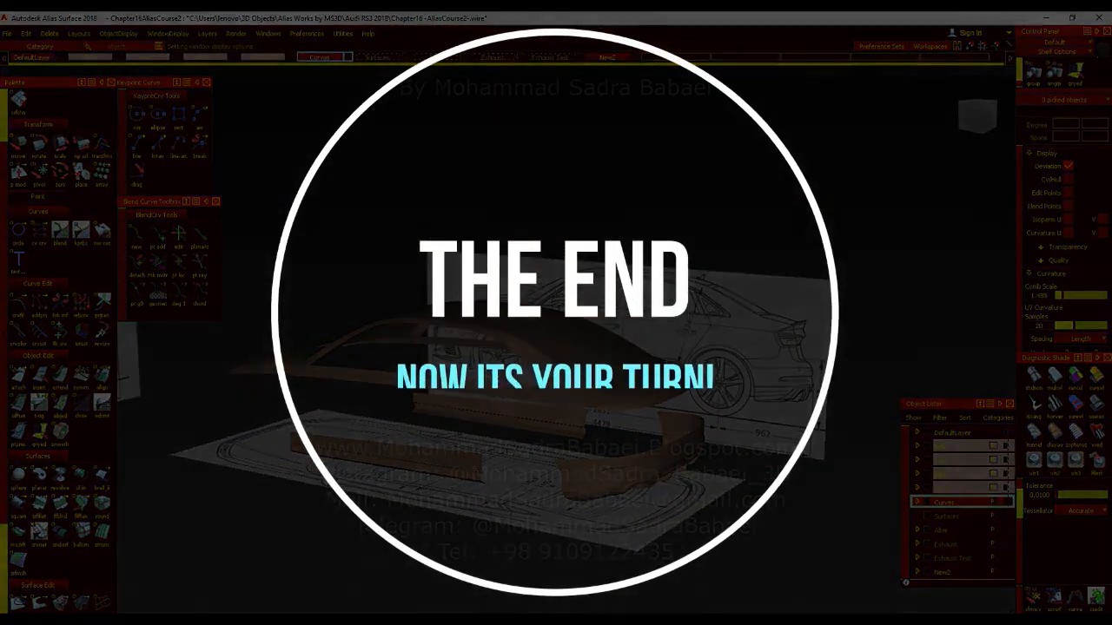